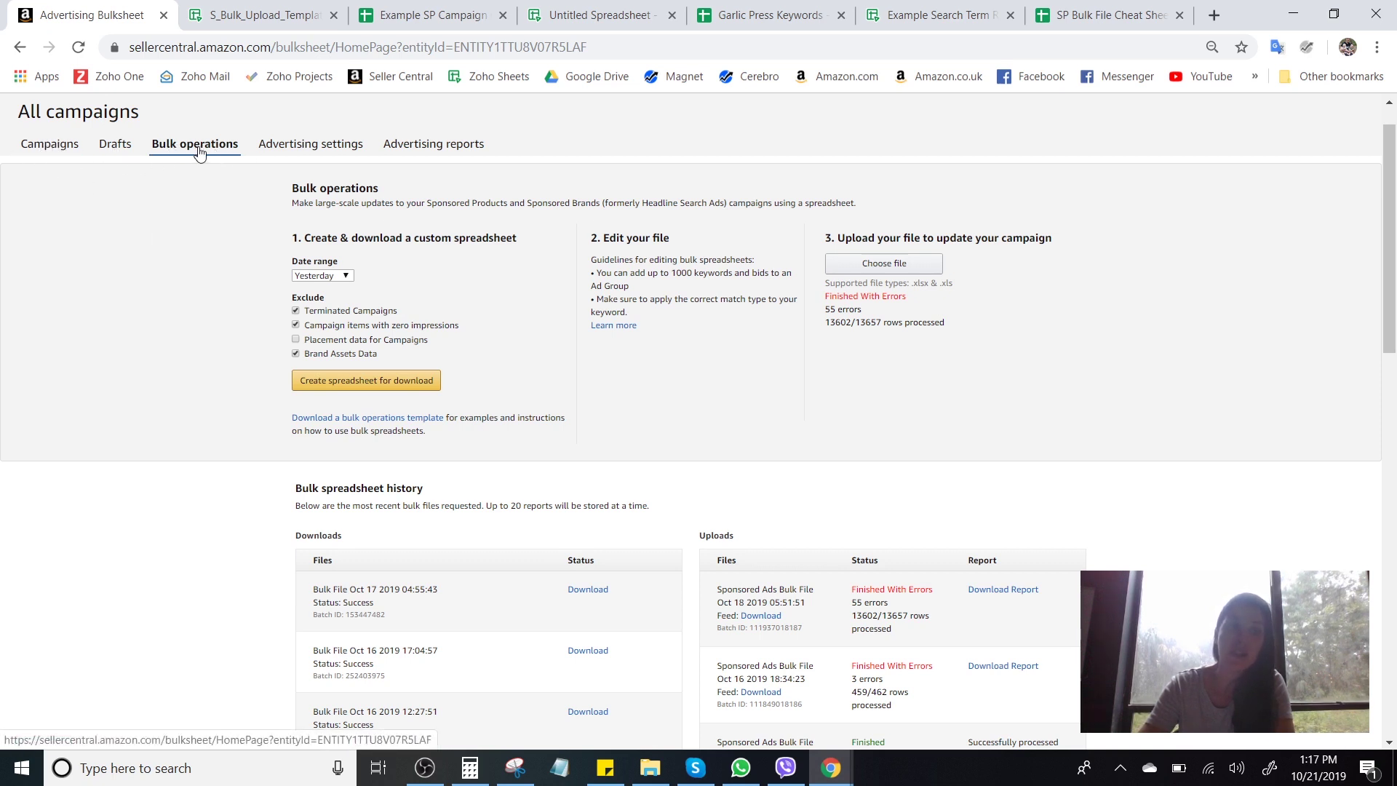
Download the bulk operations template and open the S_Bulk_Upload_Template_US spreadsheet at its sample for creating a new SP campaign.
click(424, 421)
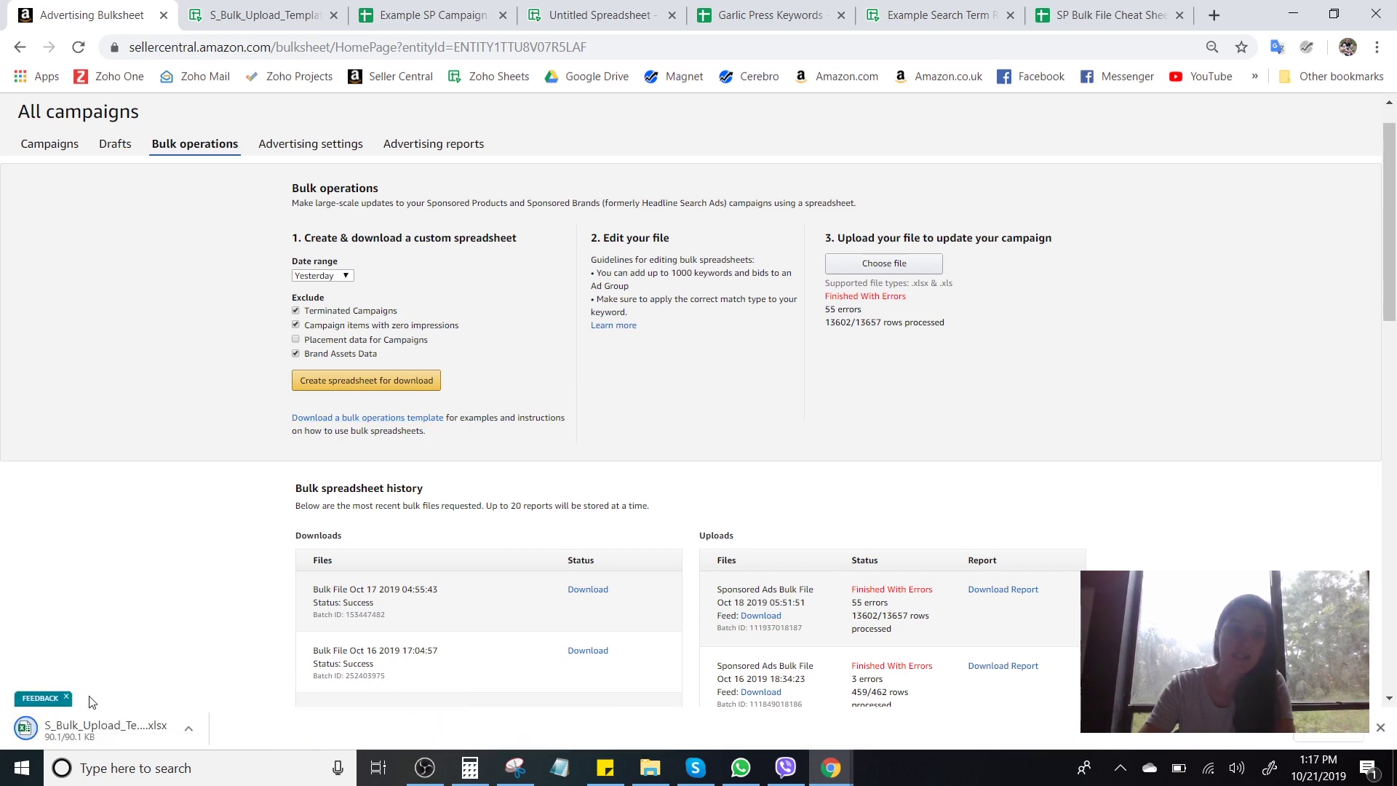
click(260, 9)
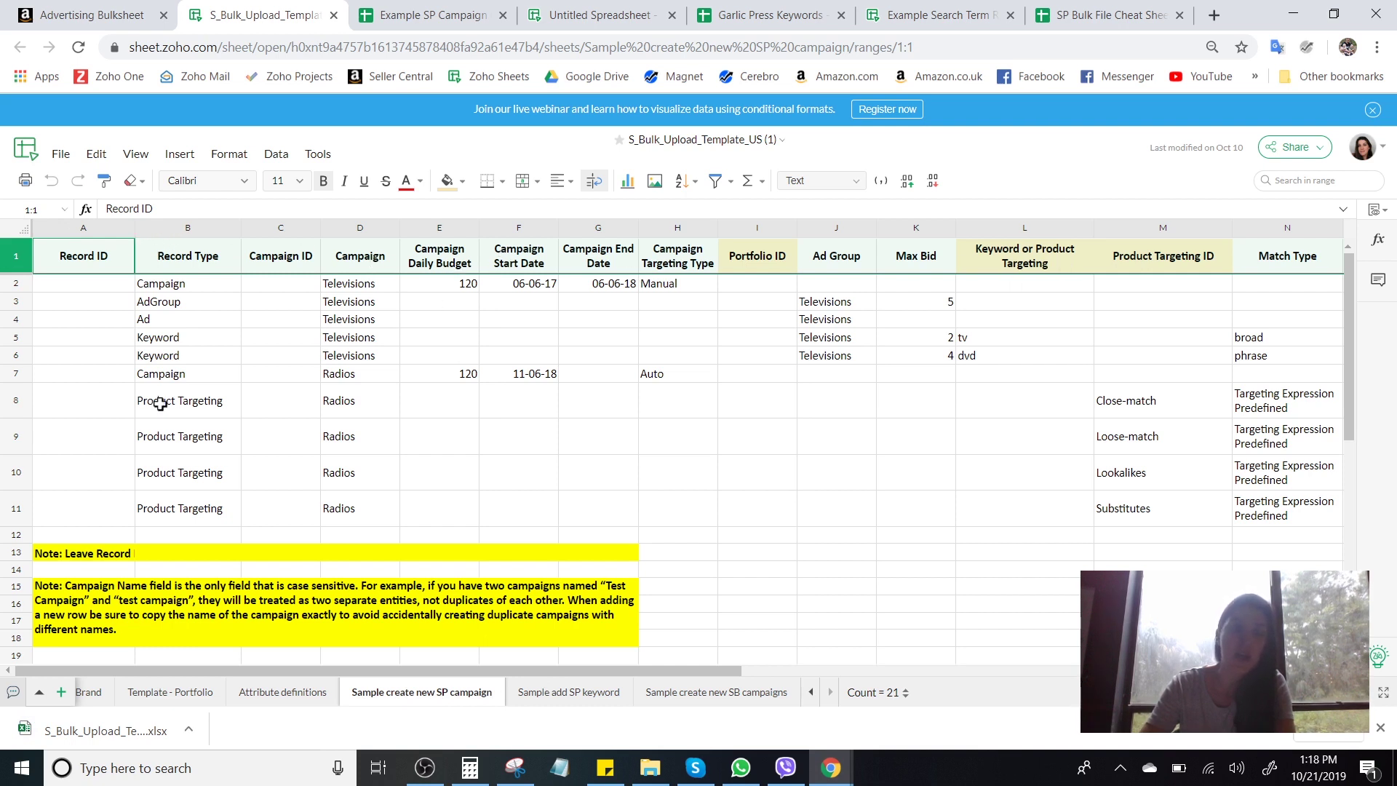
scroll(192, 361, down, 1)
scroll(194, 359, up, 1)
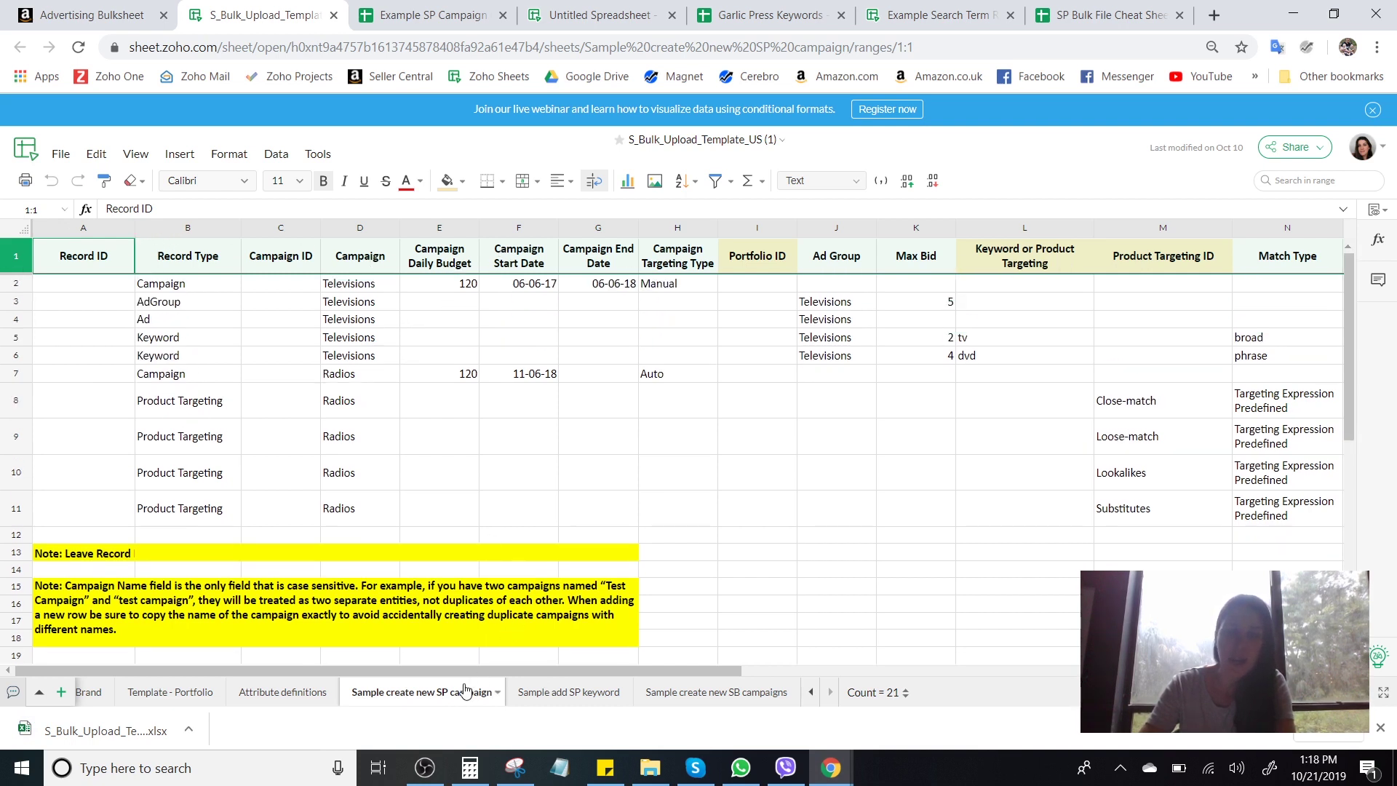
Copy the header row of the sample SP campaign sheet into row 1 of the Example SP Campaign Creation spreadsheet in Google Sheets.
drag(471, 670, 364, 664)
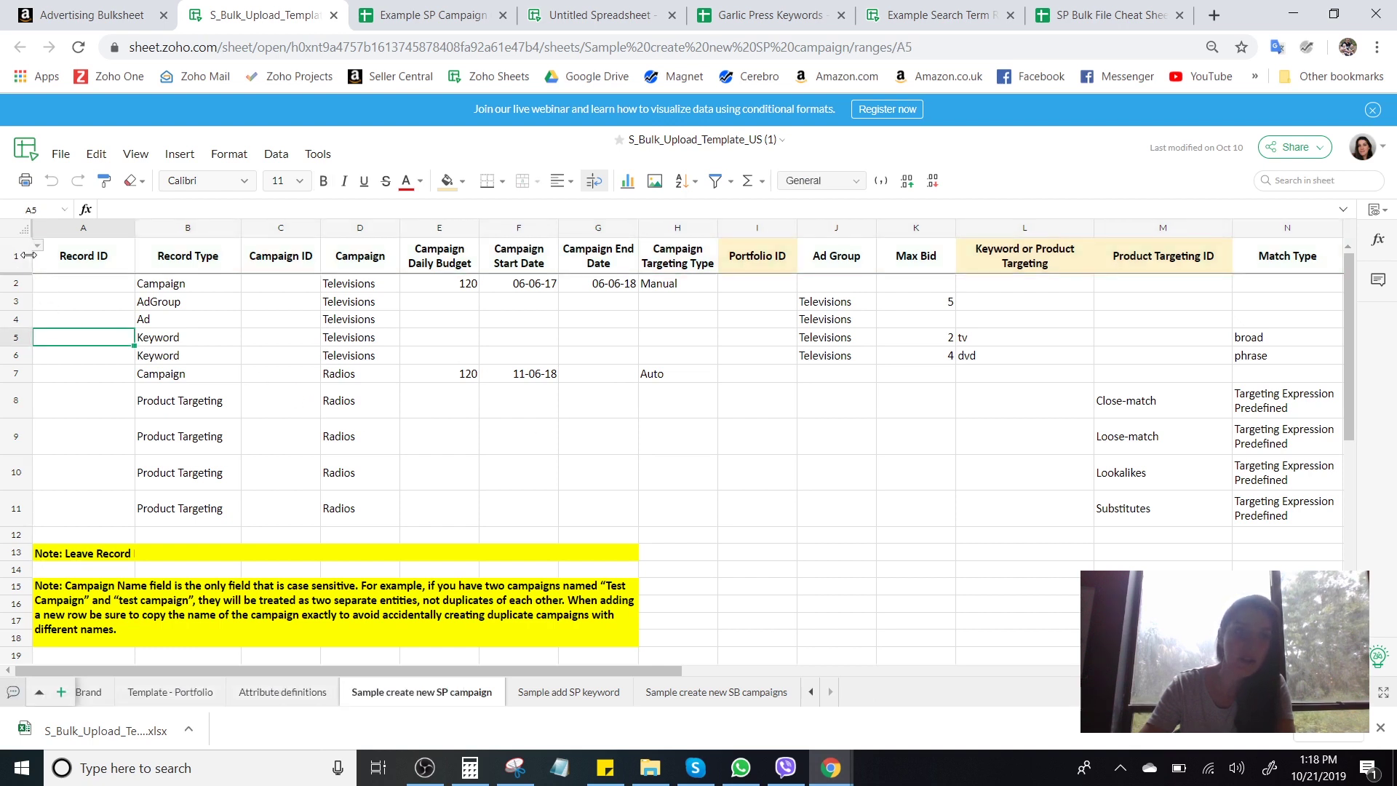
key(ctrl+c)
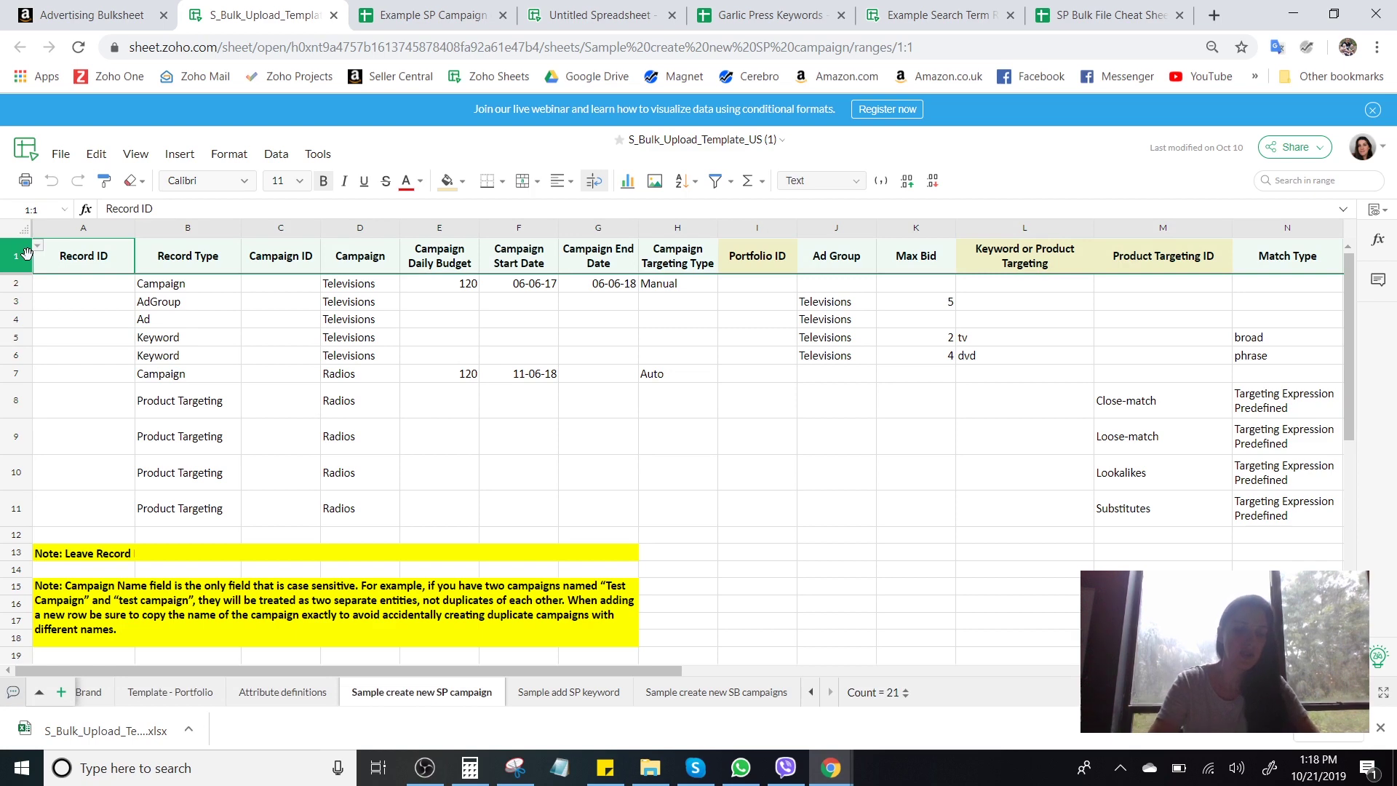
key(ctrl+Tab)
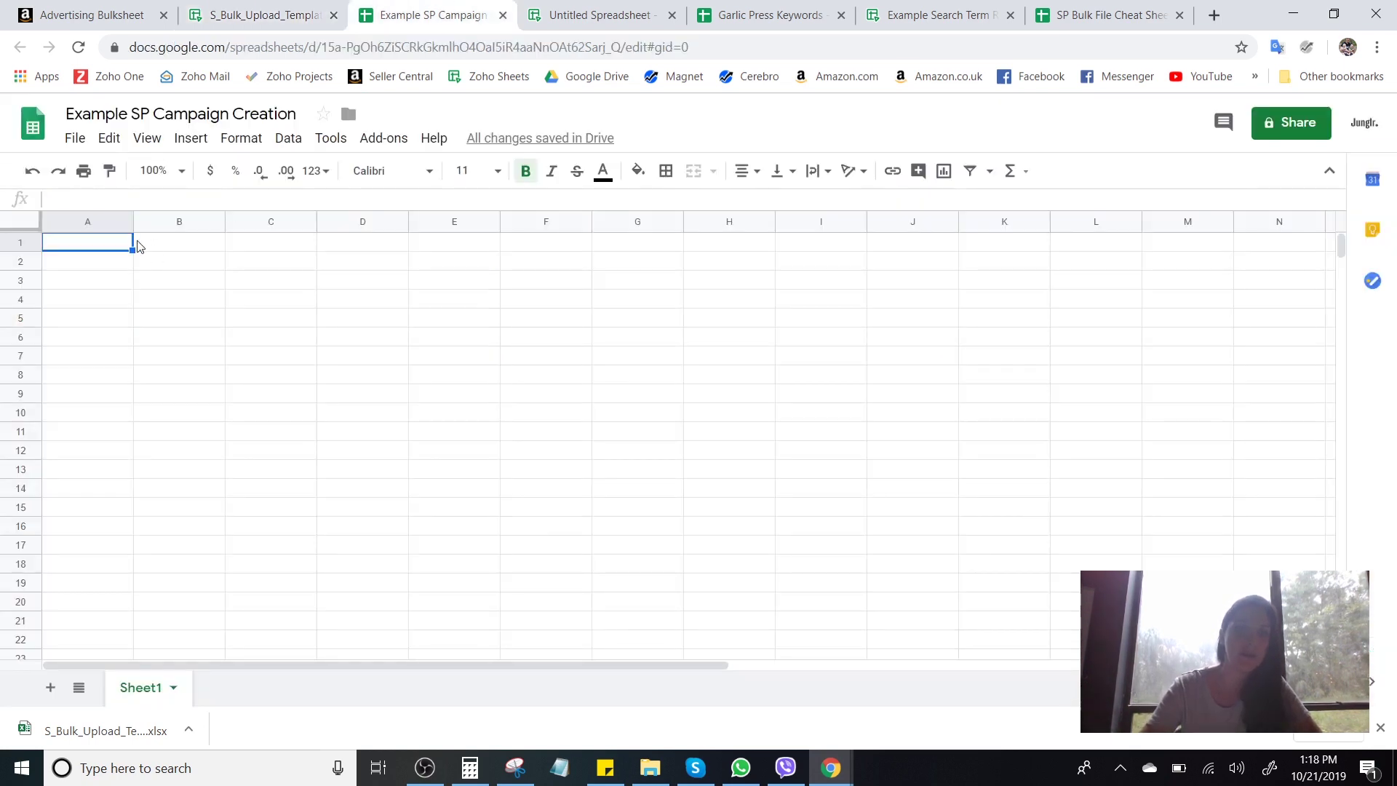
key(ctrl+v)
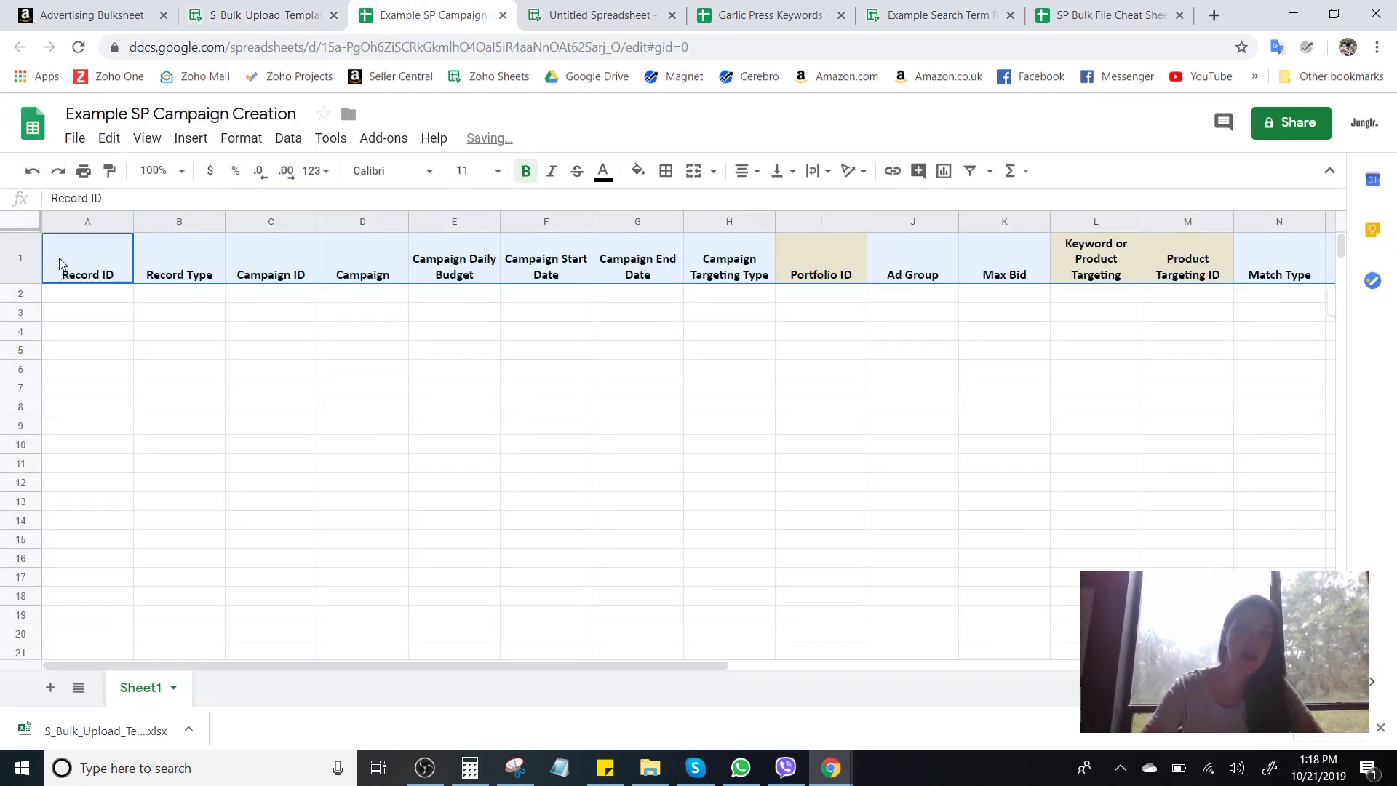
Enter "campaign" as the Record Type in row 2, leaving the Record ID blank.
click(79, 294)
click(185, 295)
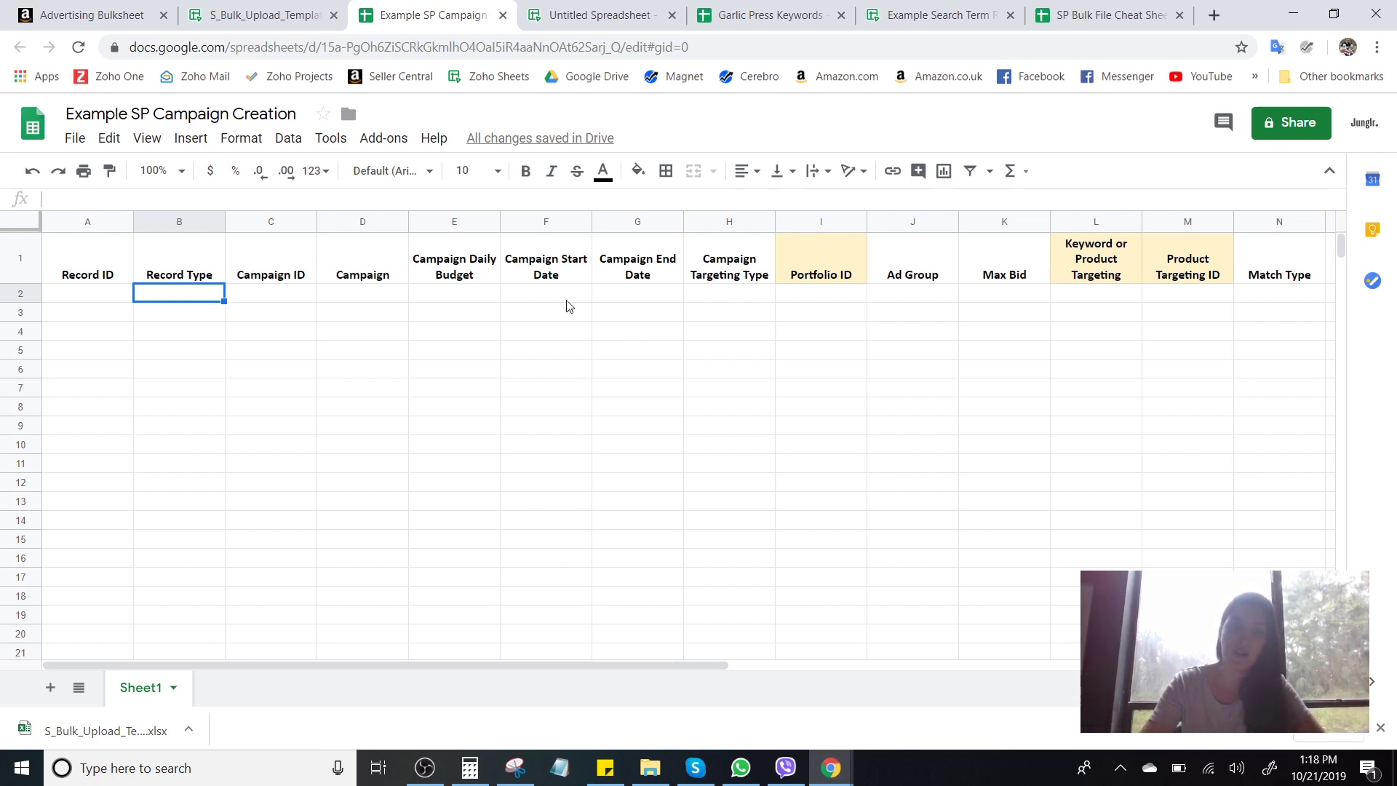
text(c)
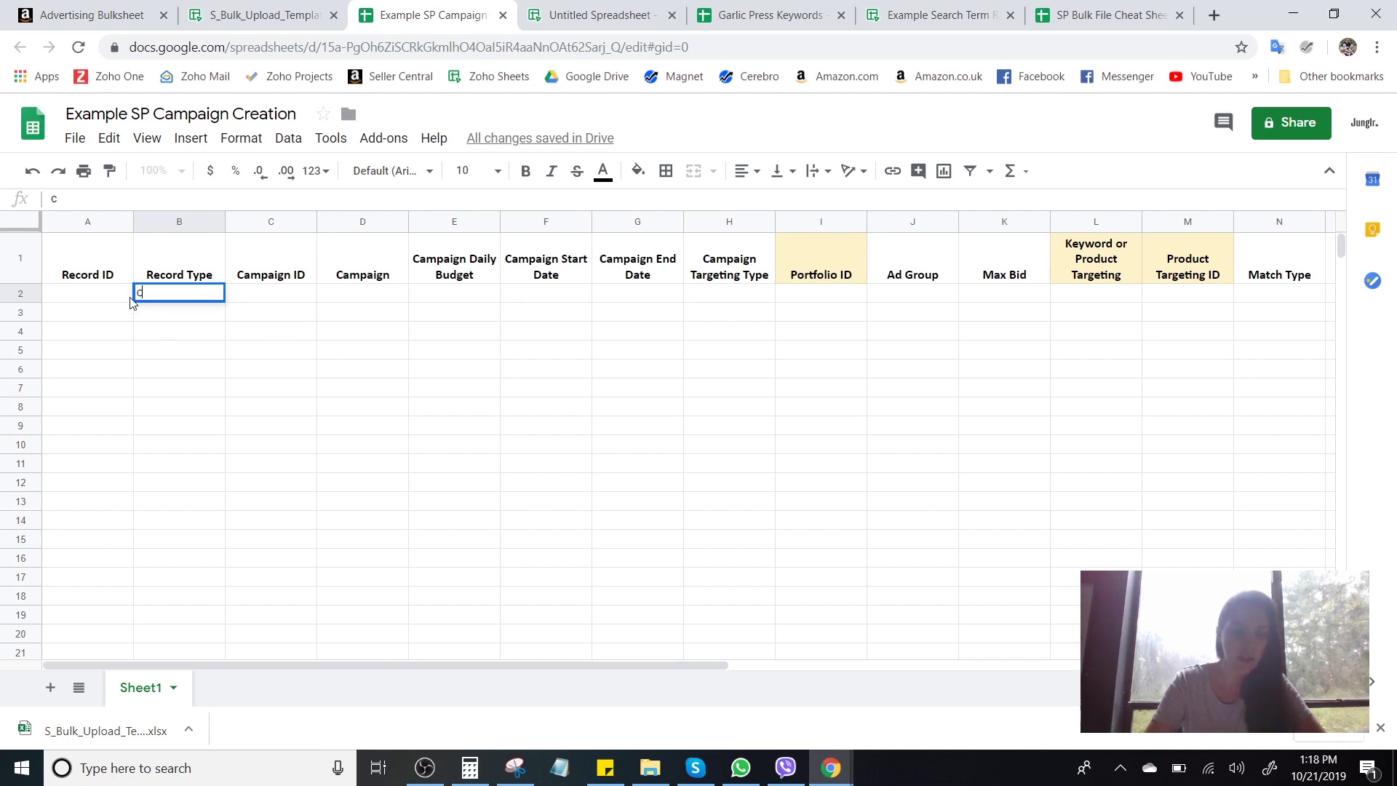
text(ampai)
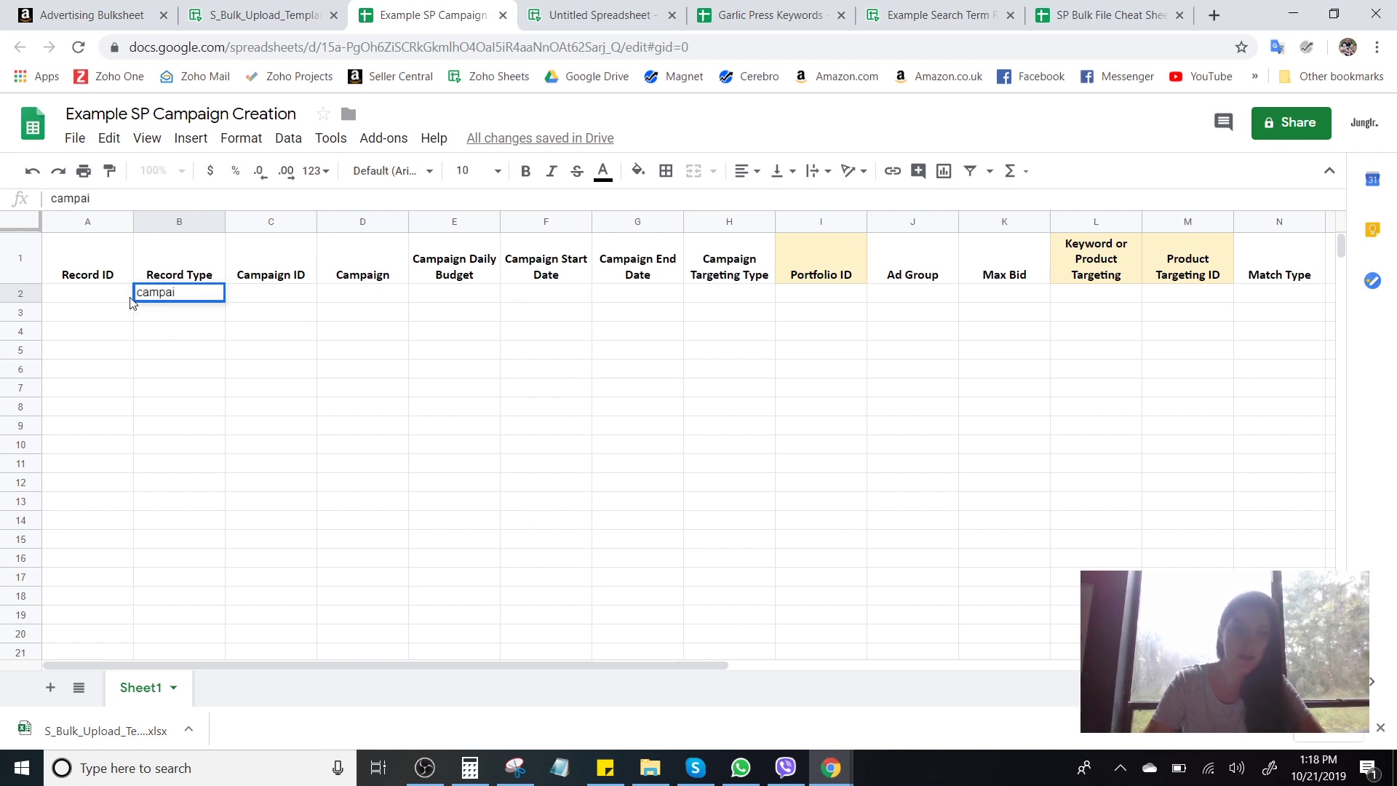
text(gn)
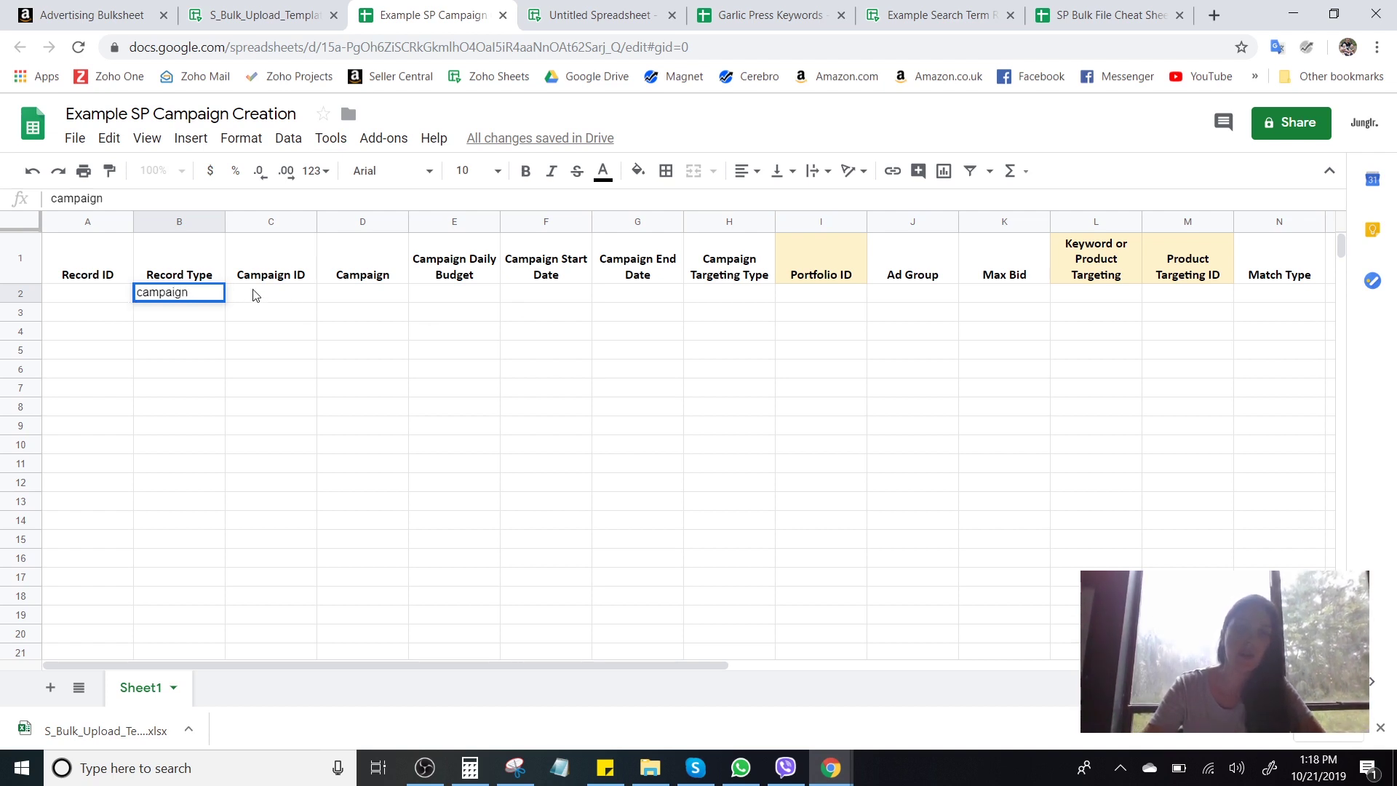
Enter "Exact - Garlic Press High Volume" as the Campaign name in row 2.
click(357, 293)
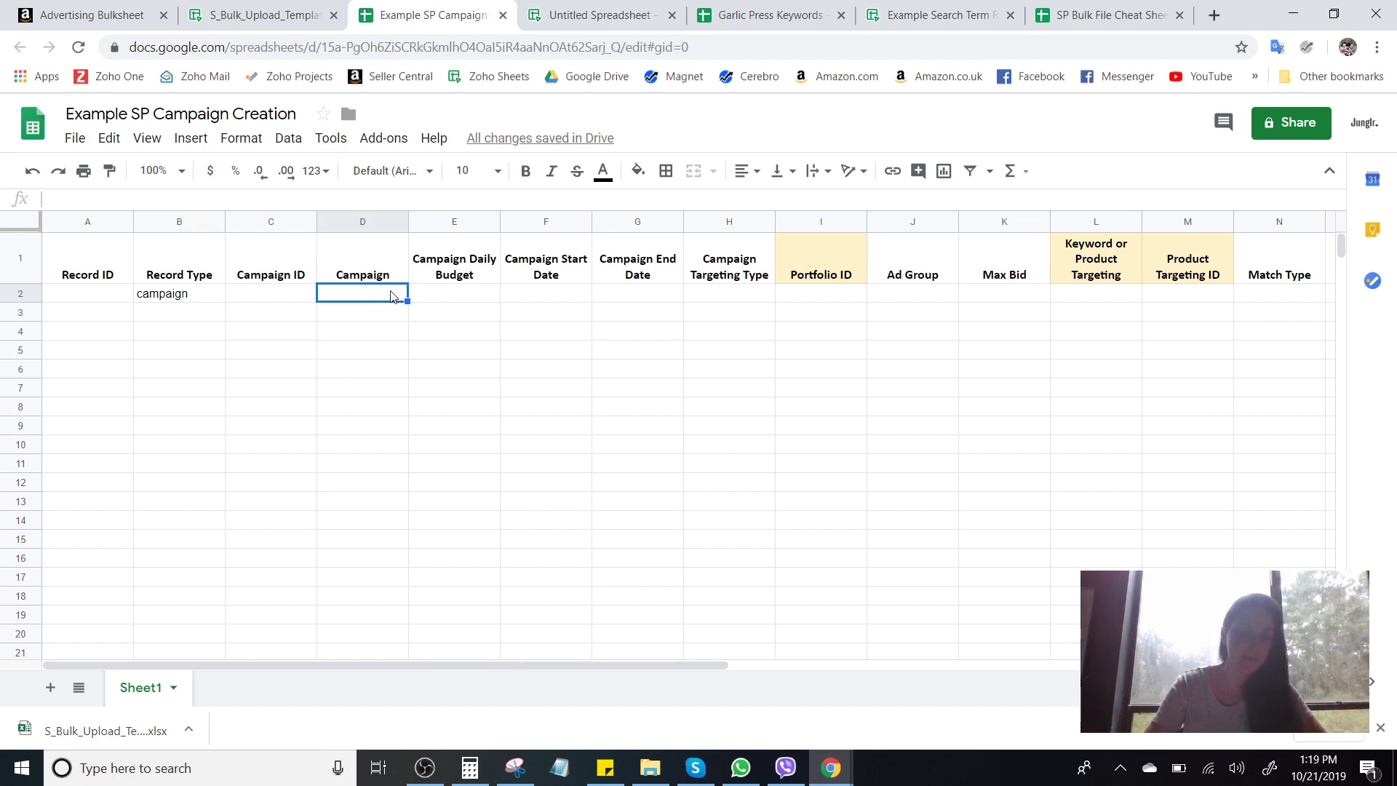
text(Exact)
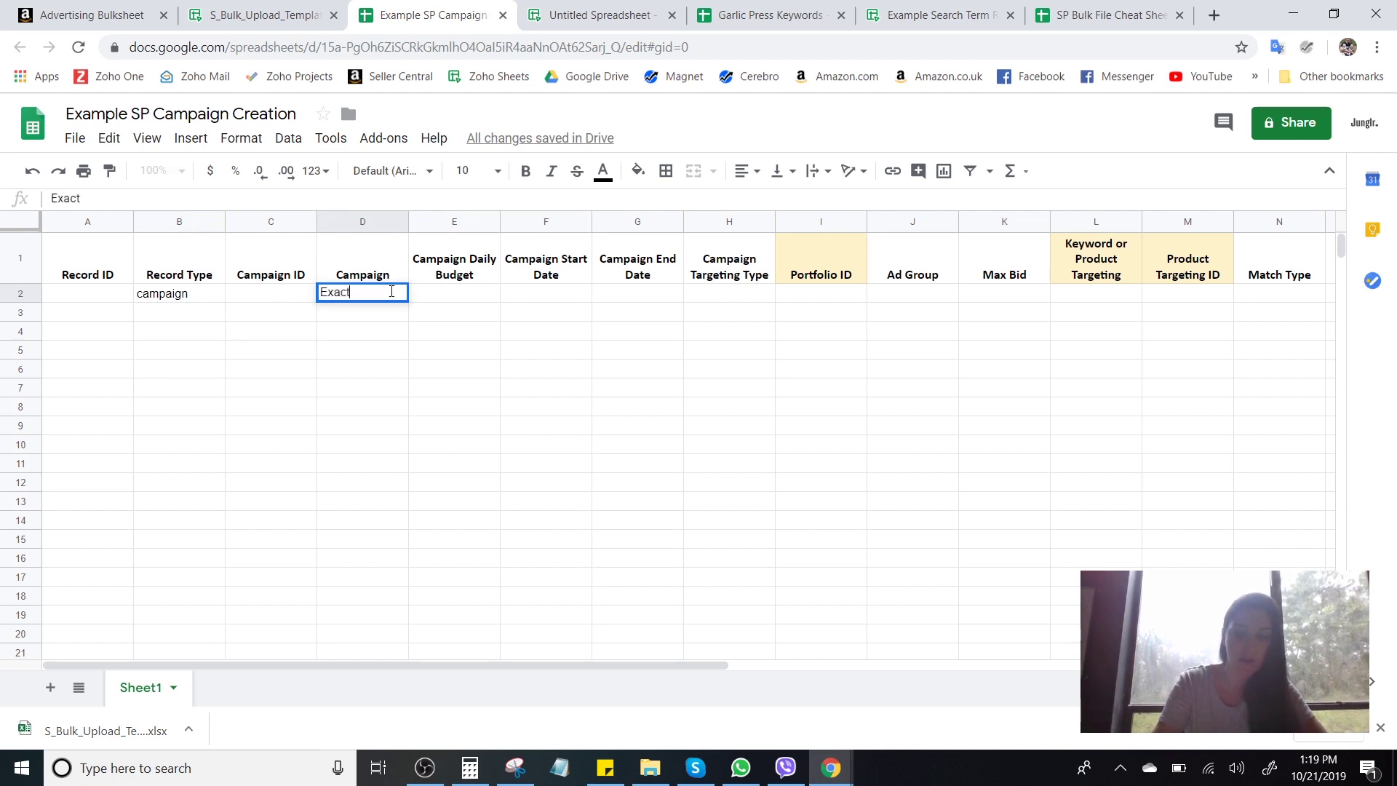
text( - Gar)
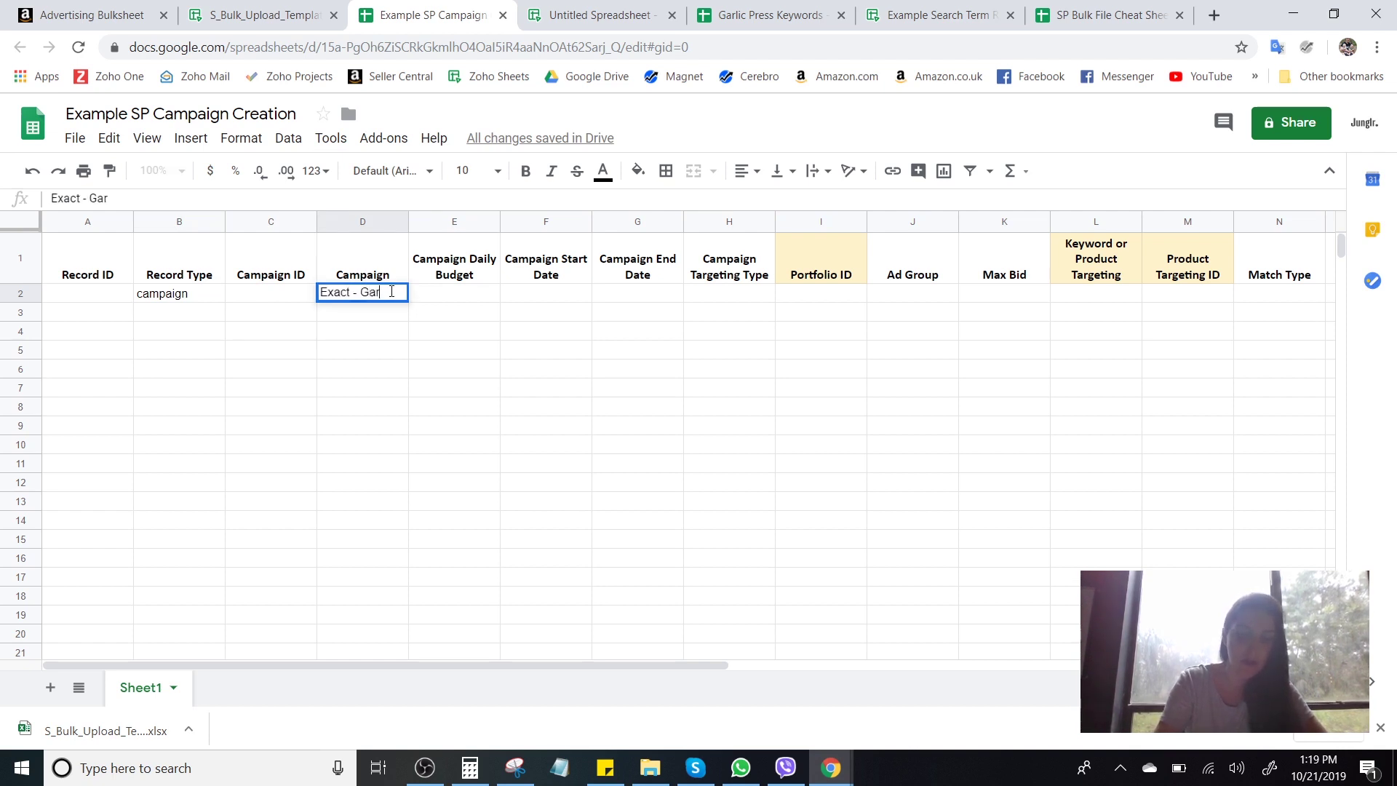
text(lic Pr)
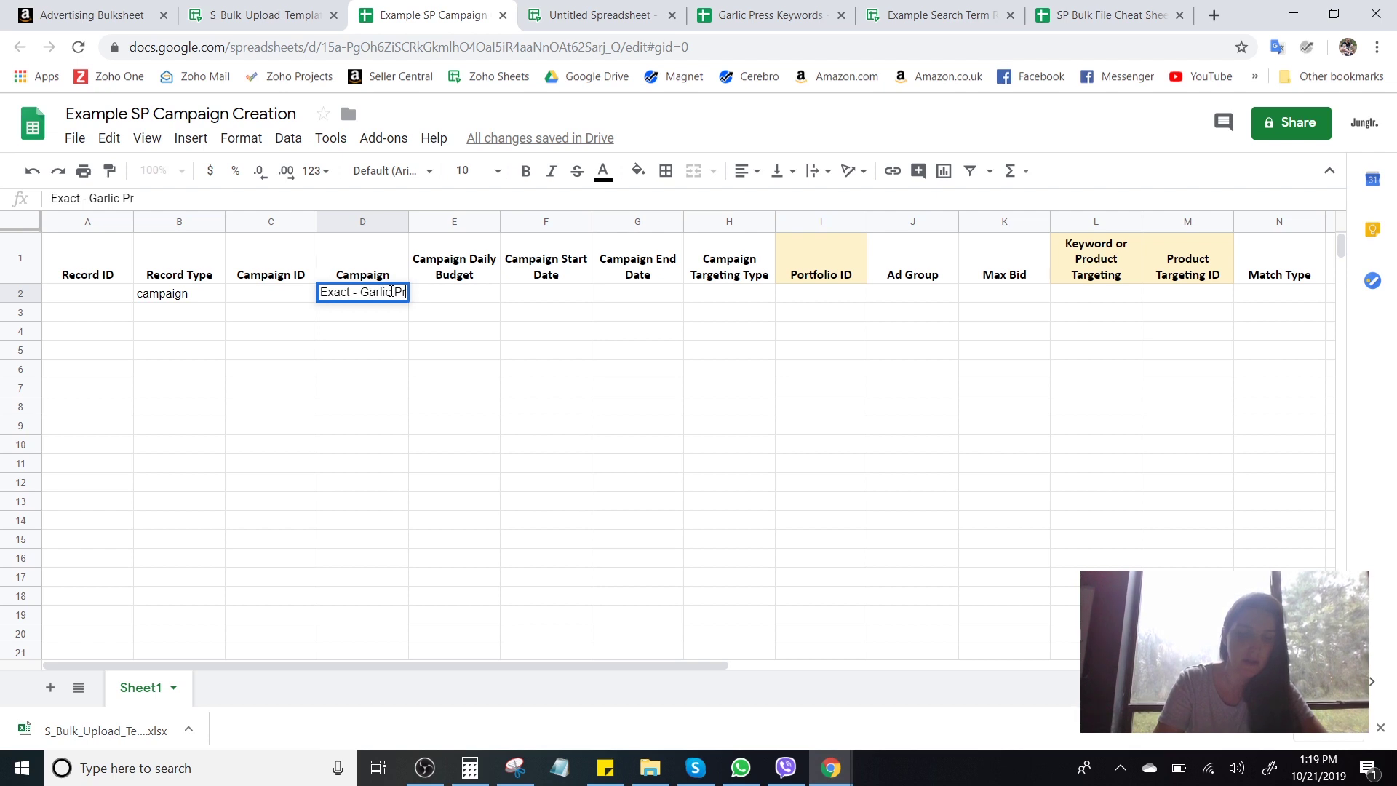
text(ess )
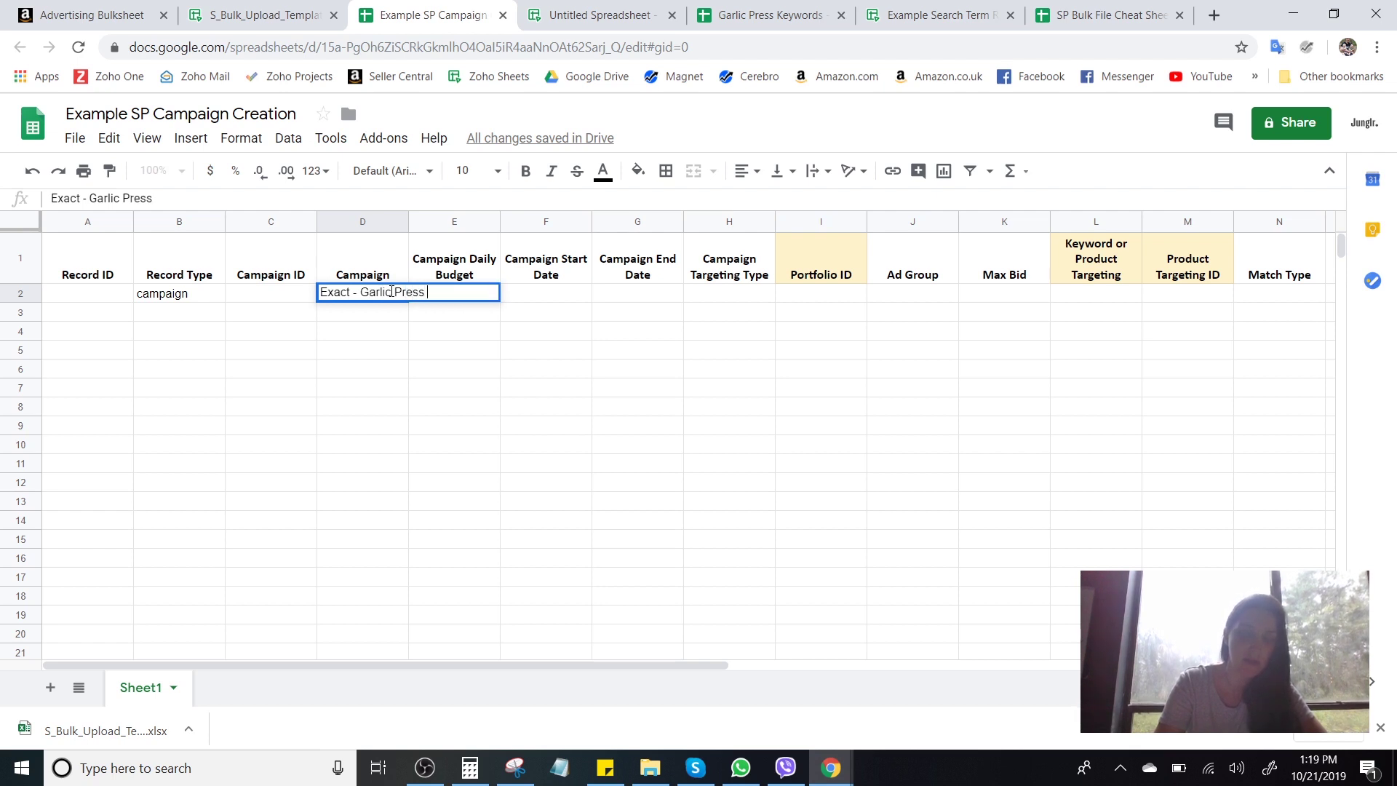
text(High )
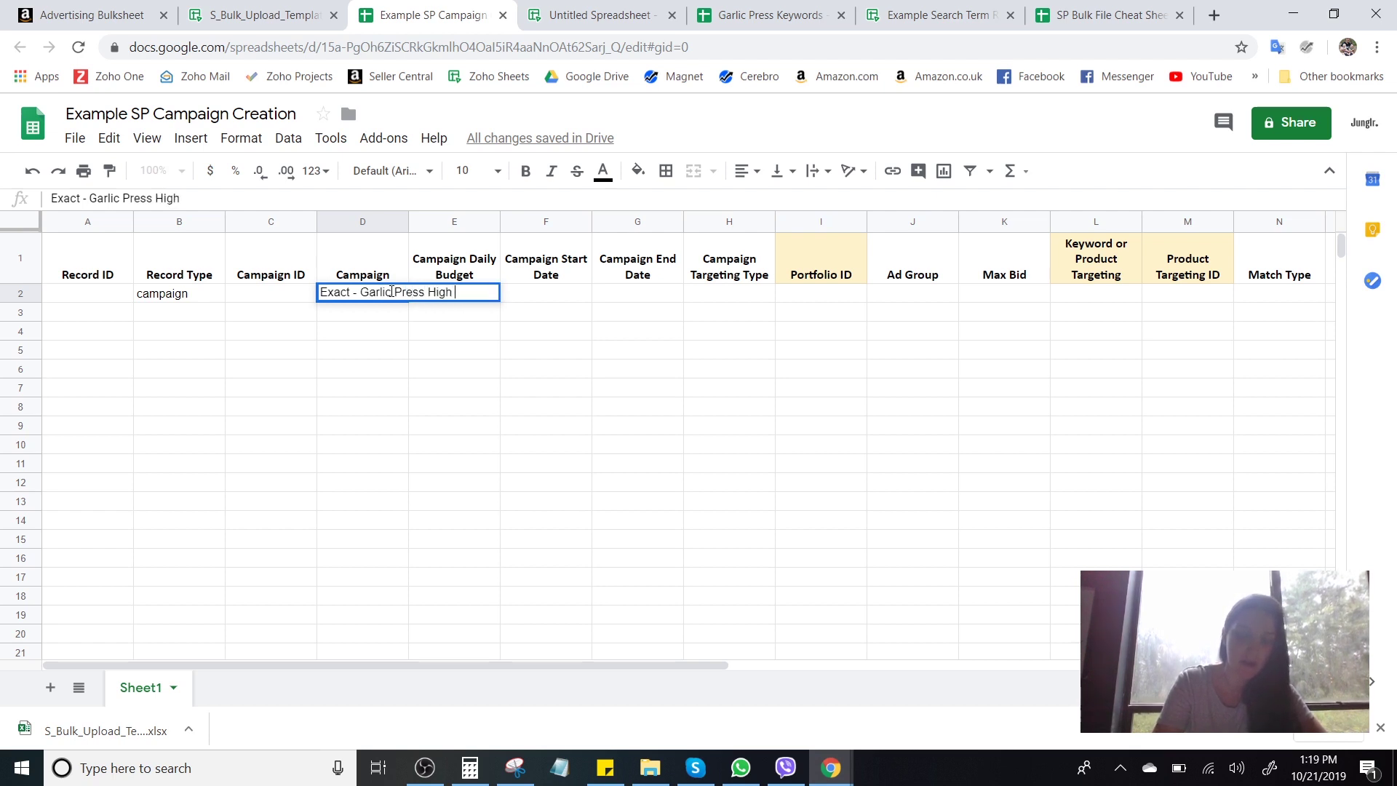
text(Volume)
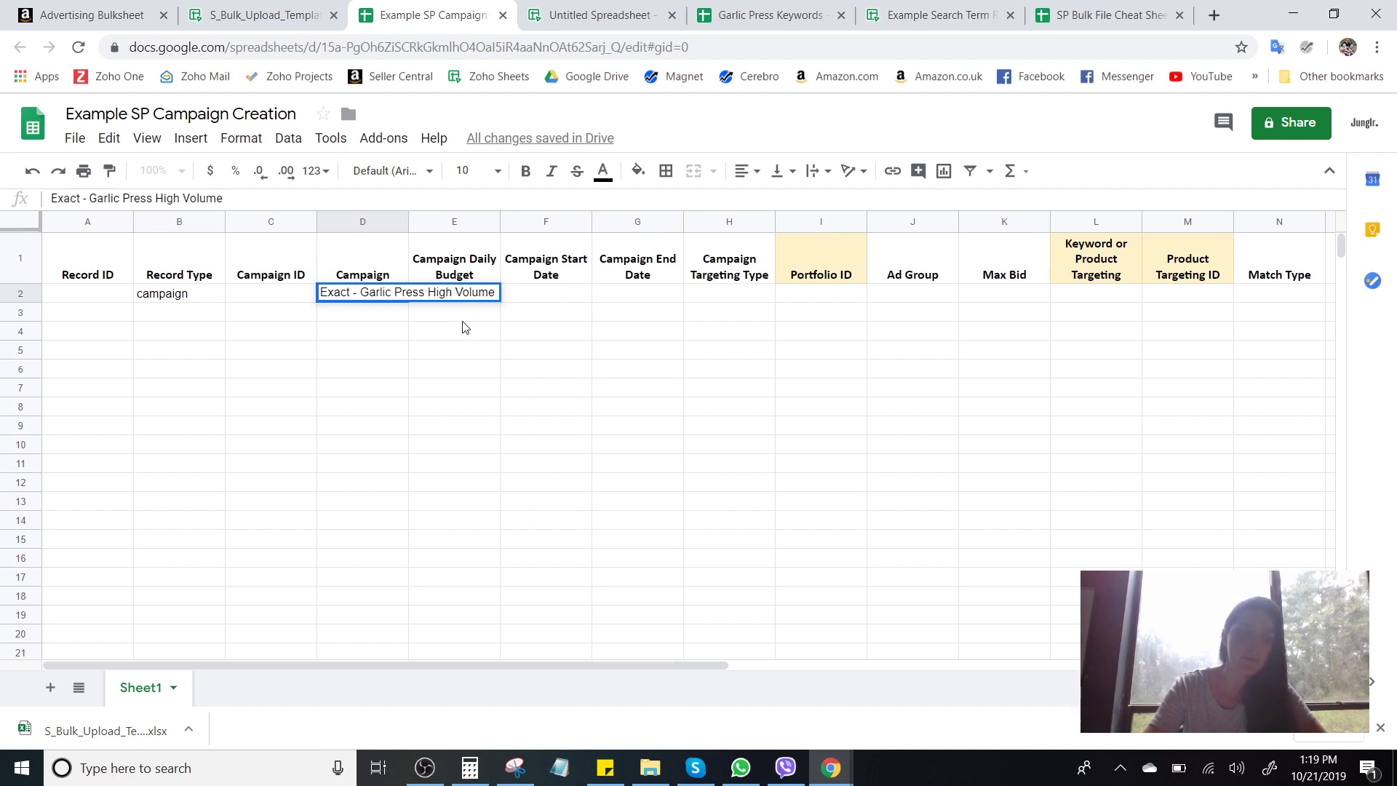
key(Tab)
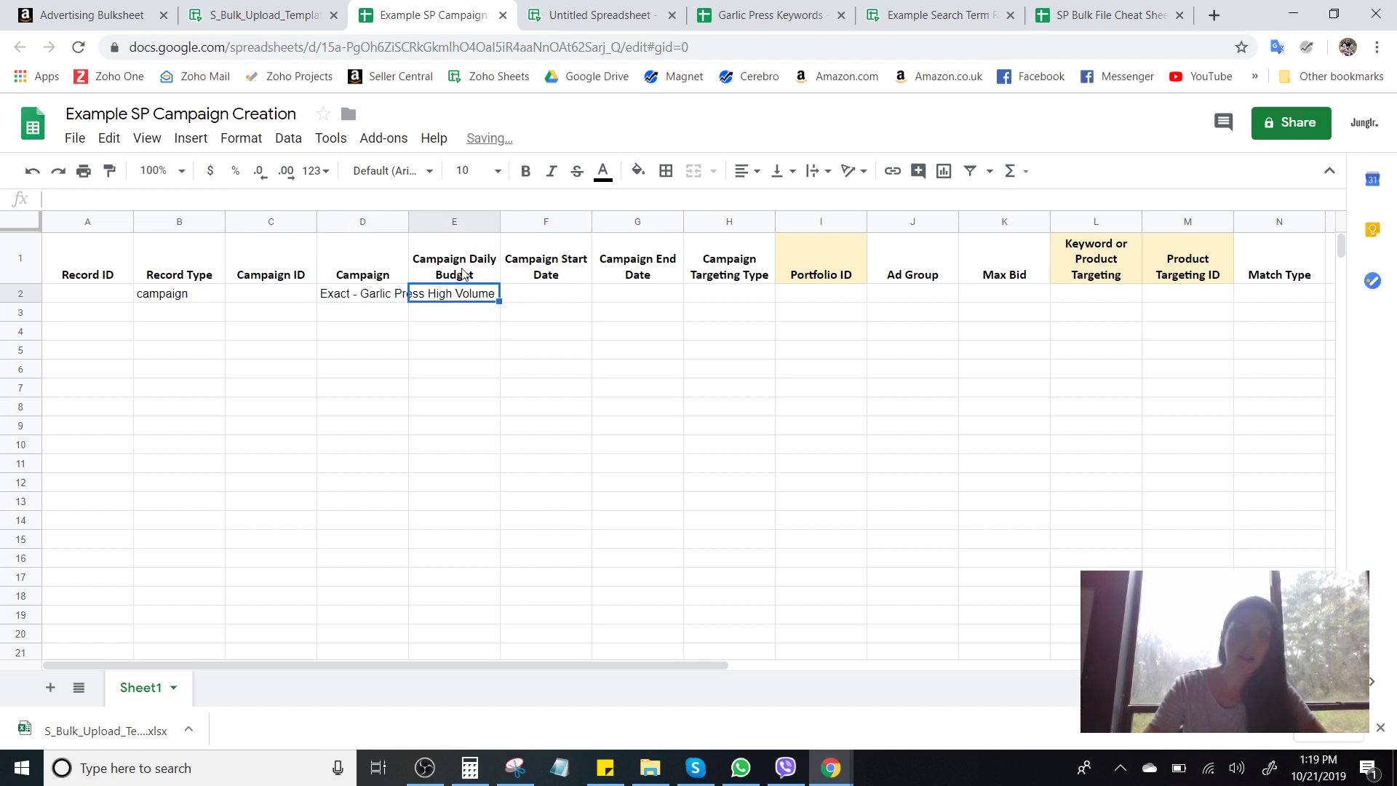
Set the row 2 Campaign Daily Budget to 20 and the Campaign Start Date to October 21, 2019.
text(20)
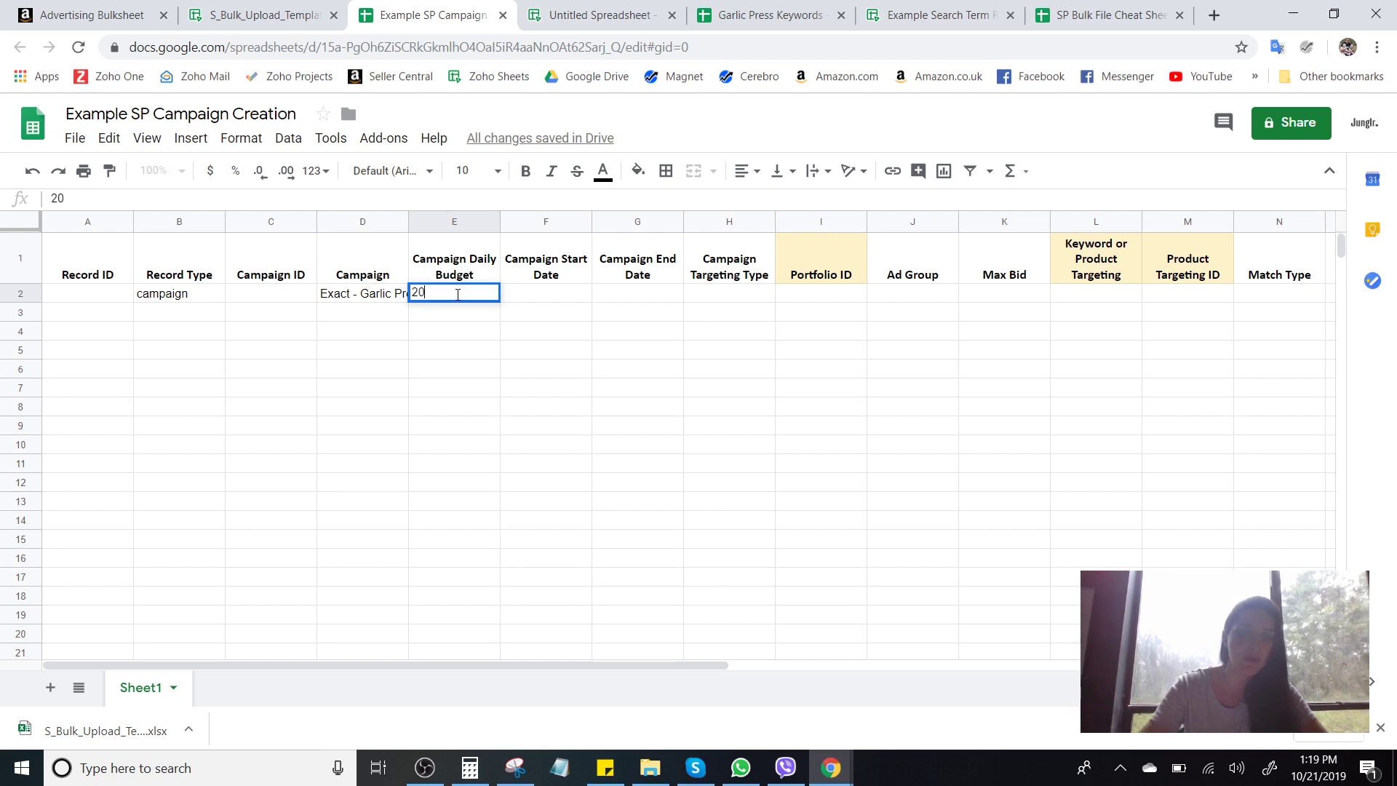
key(Tab)
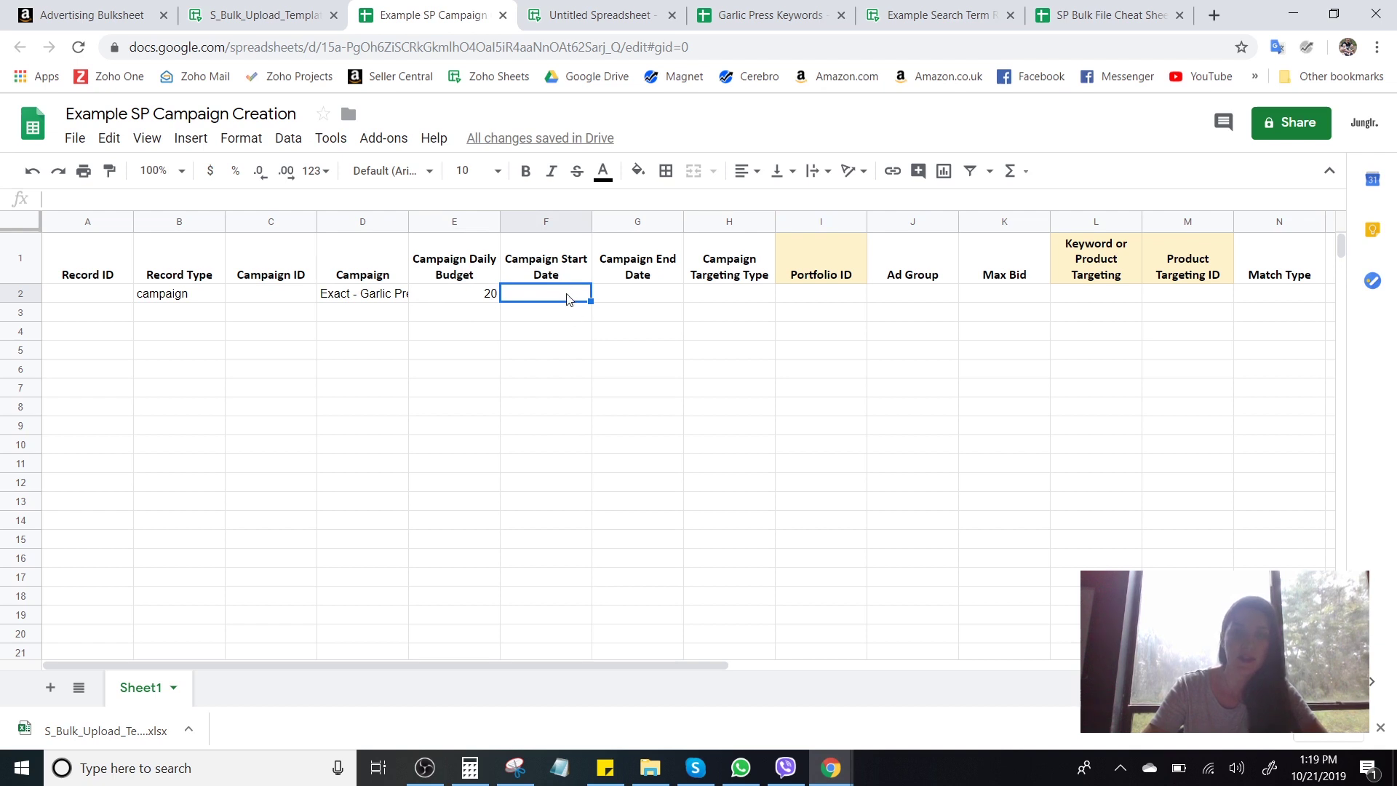
text(0)
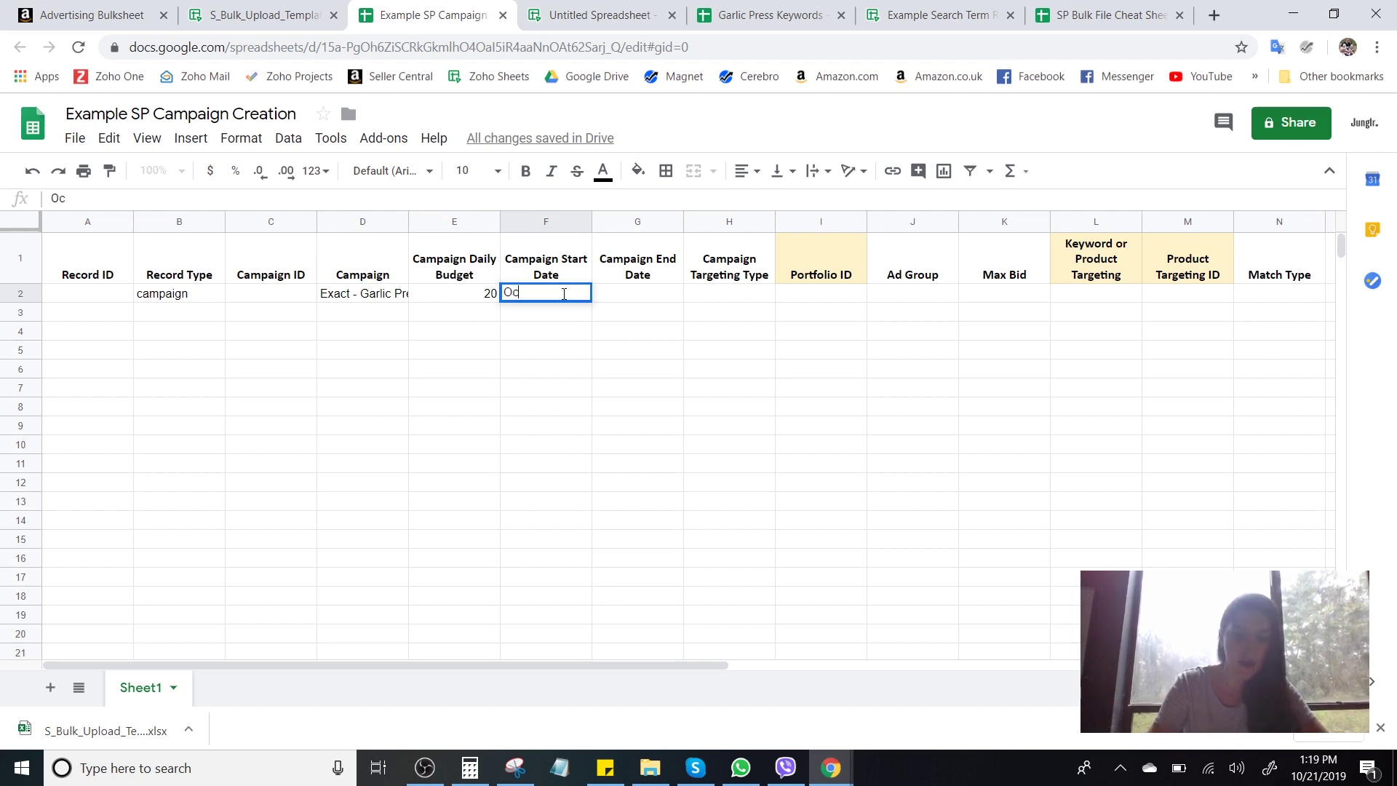
text(ctobe)
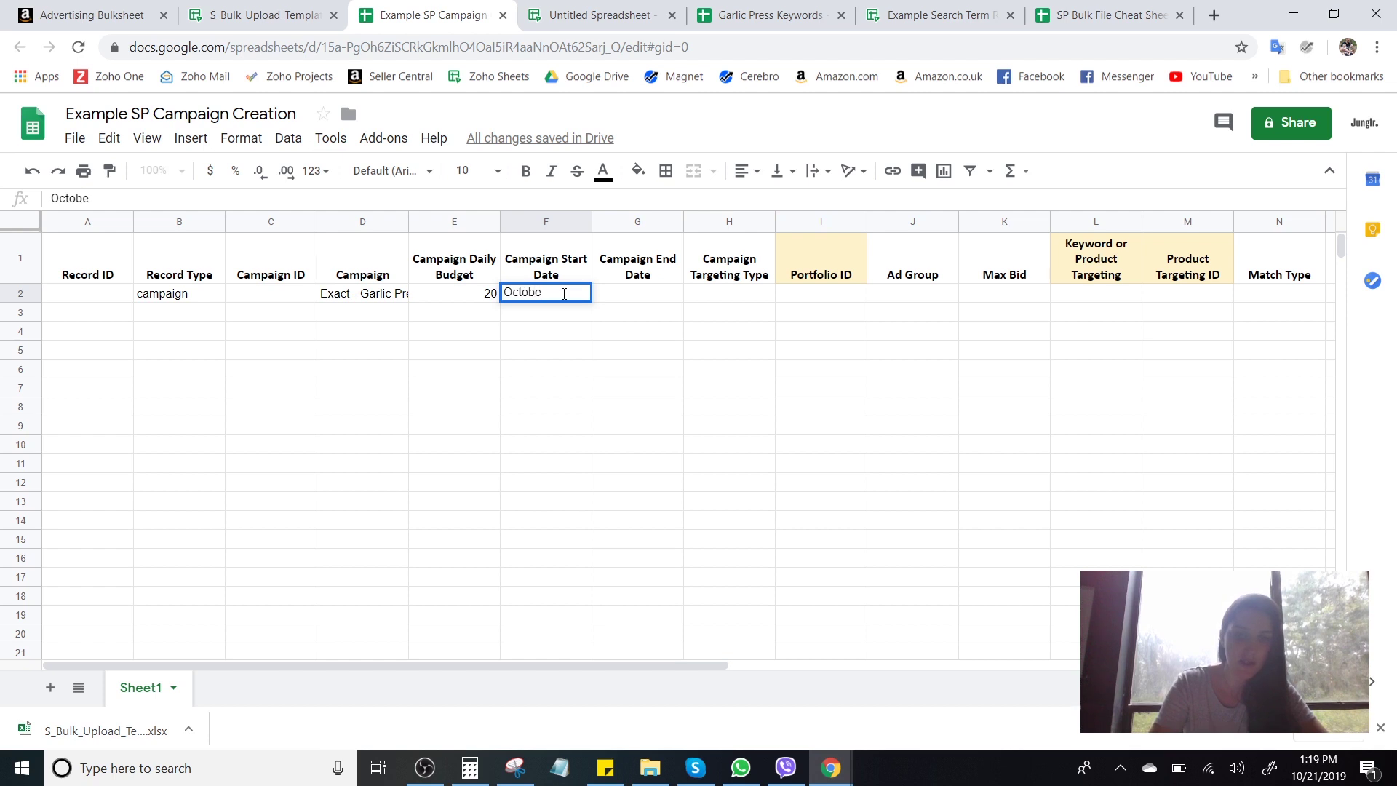
text(r 2)
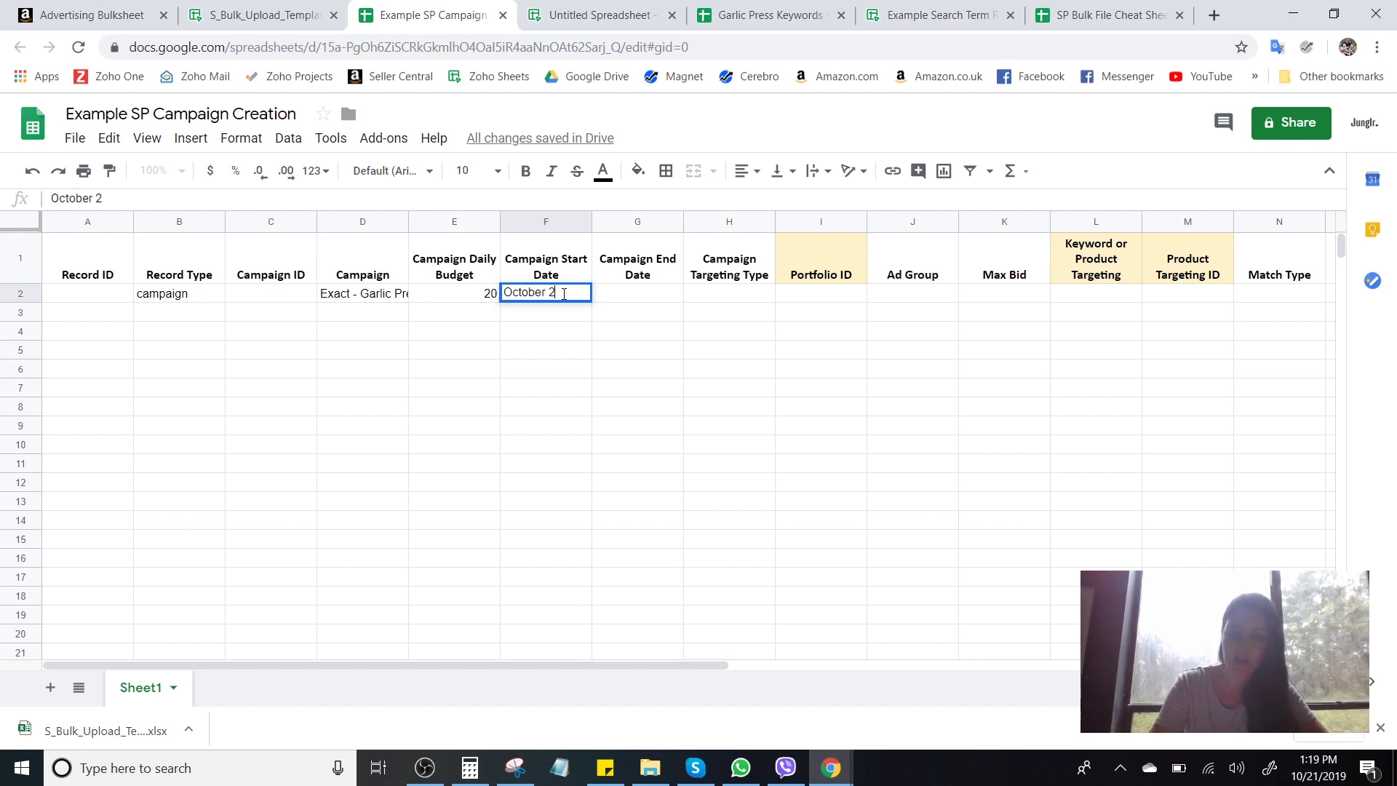
text(1,)
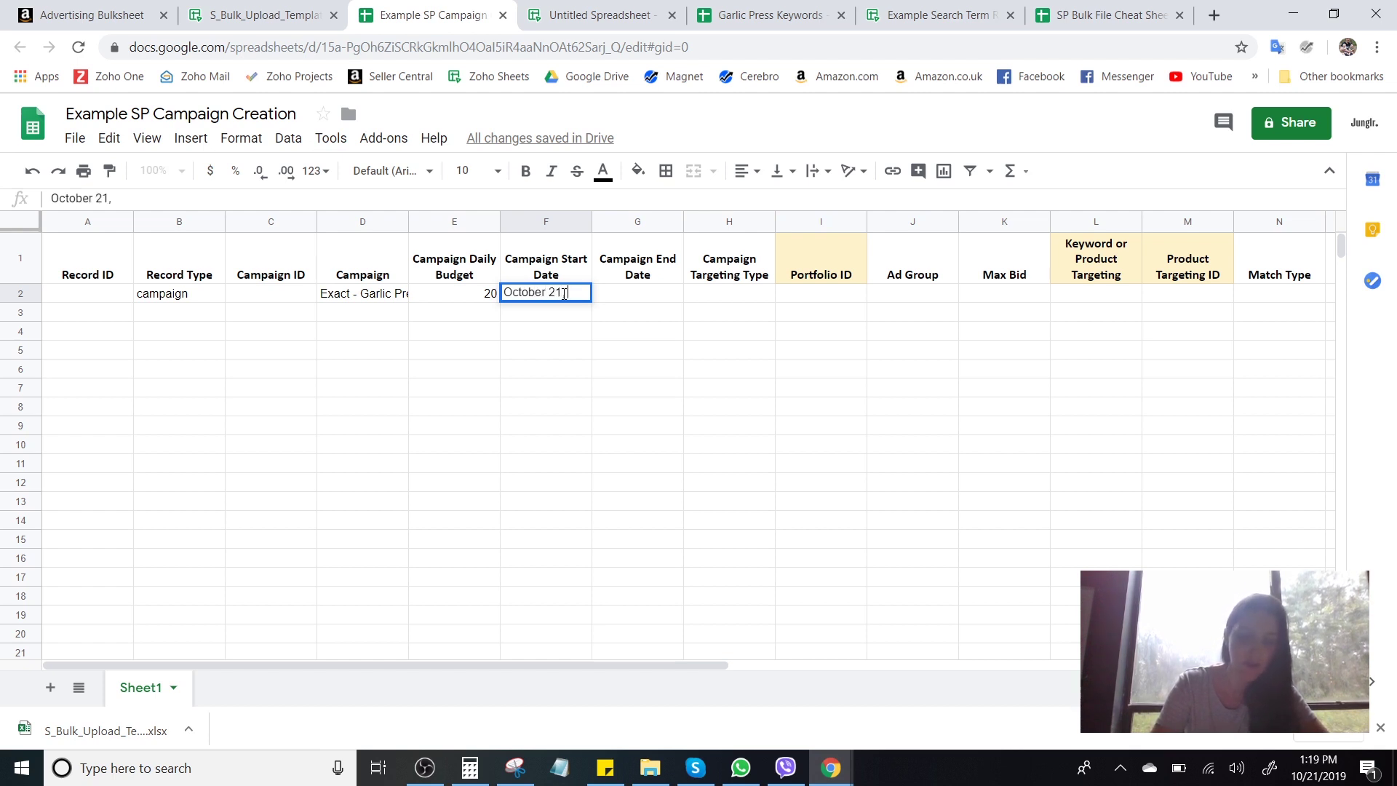
text( 2019)
key(Tab)
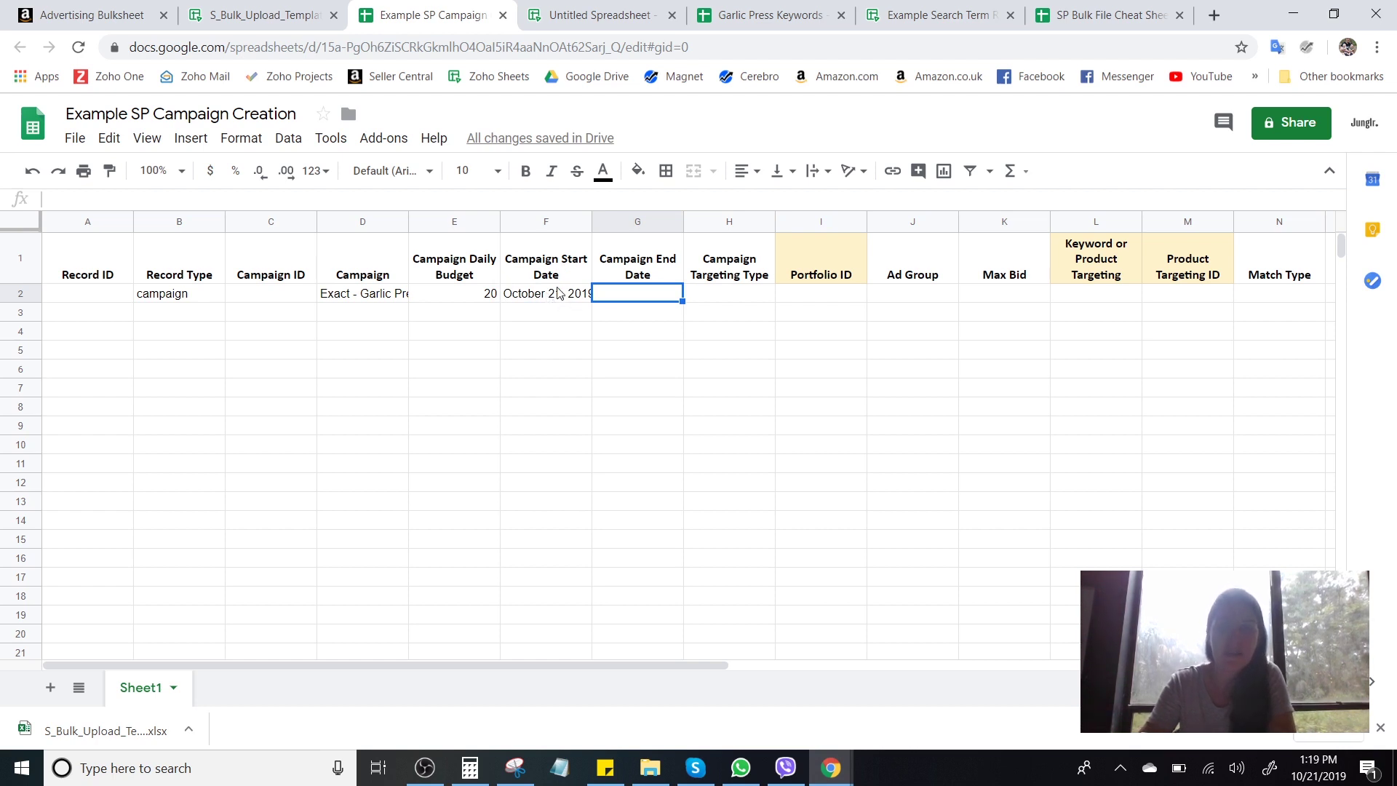
click(548, 296)
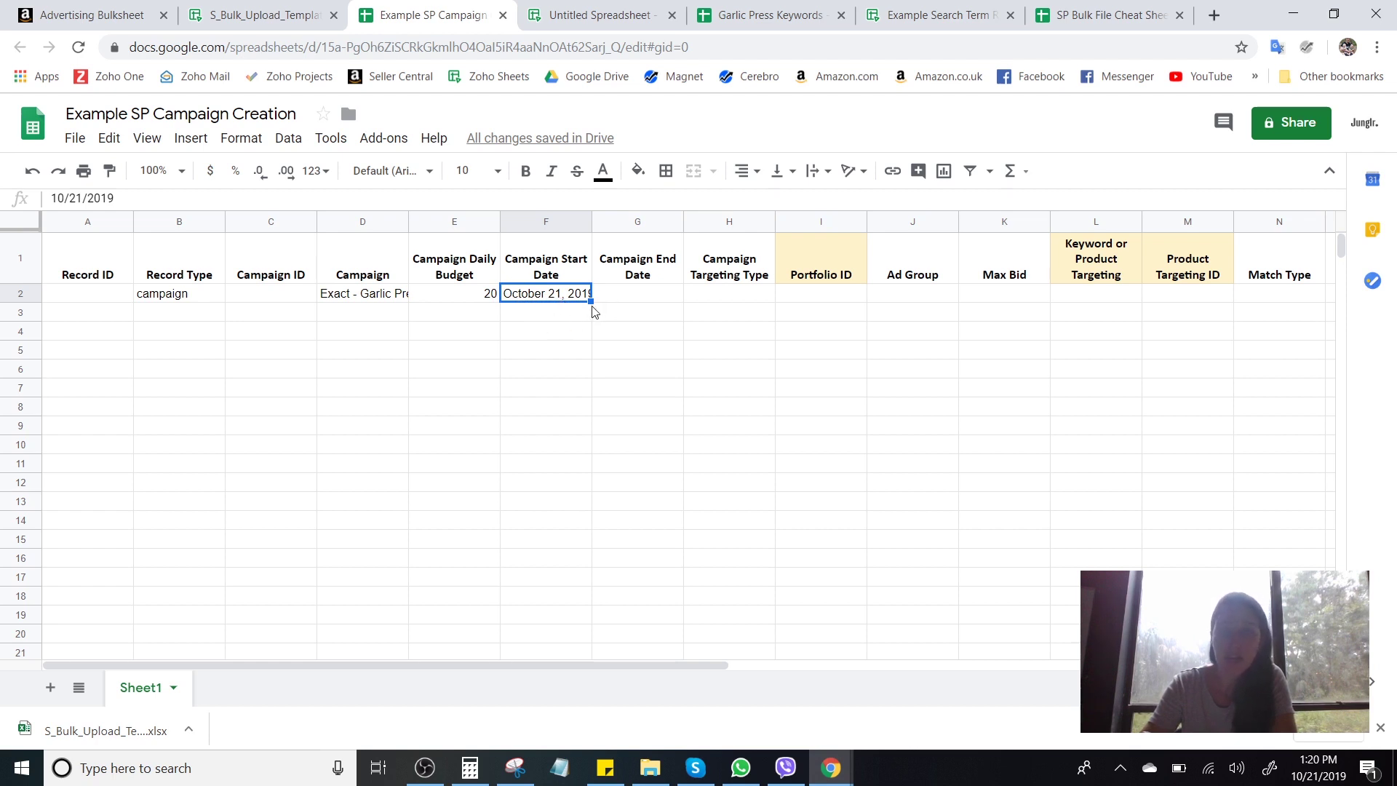
Leave the Campaign End Date blank and set the Campaign Targeting Type in row 2 to Manual.
click(639, 305)
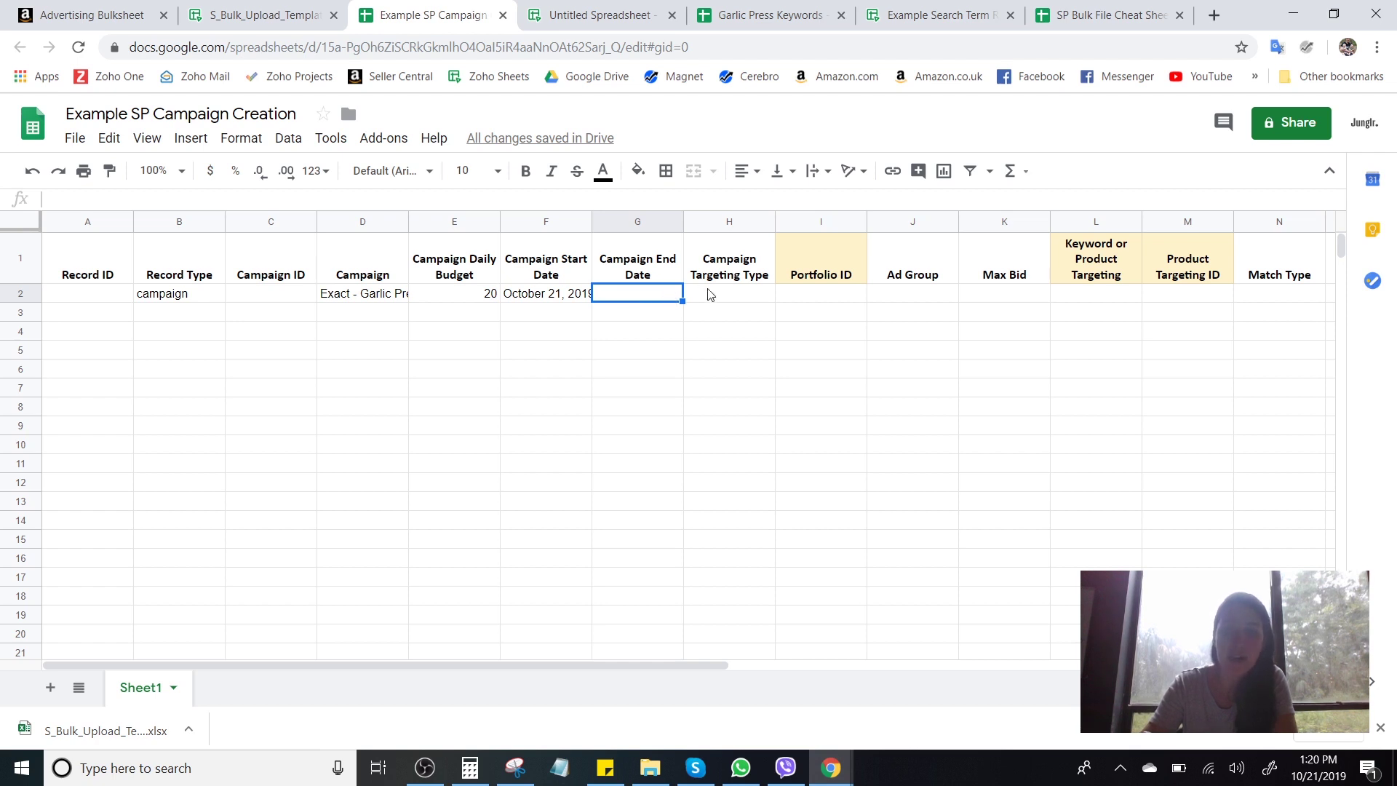
click(744, 295)
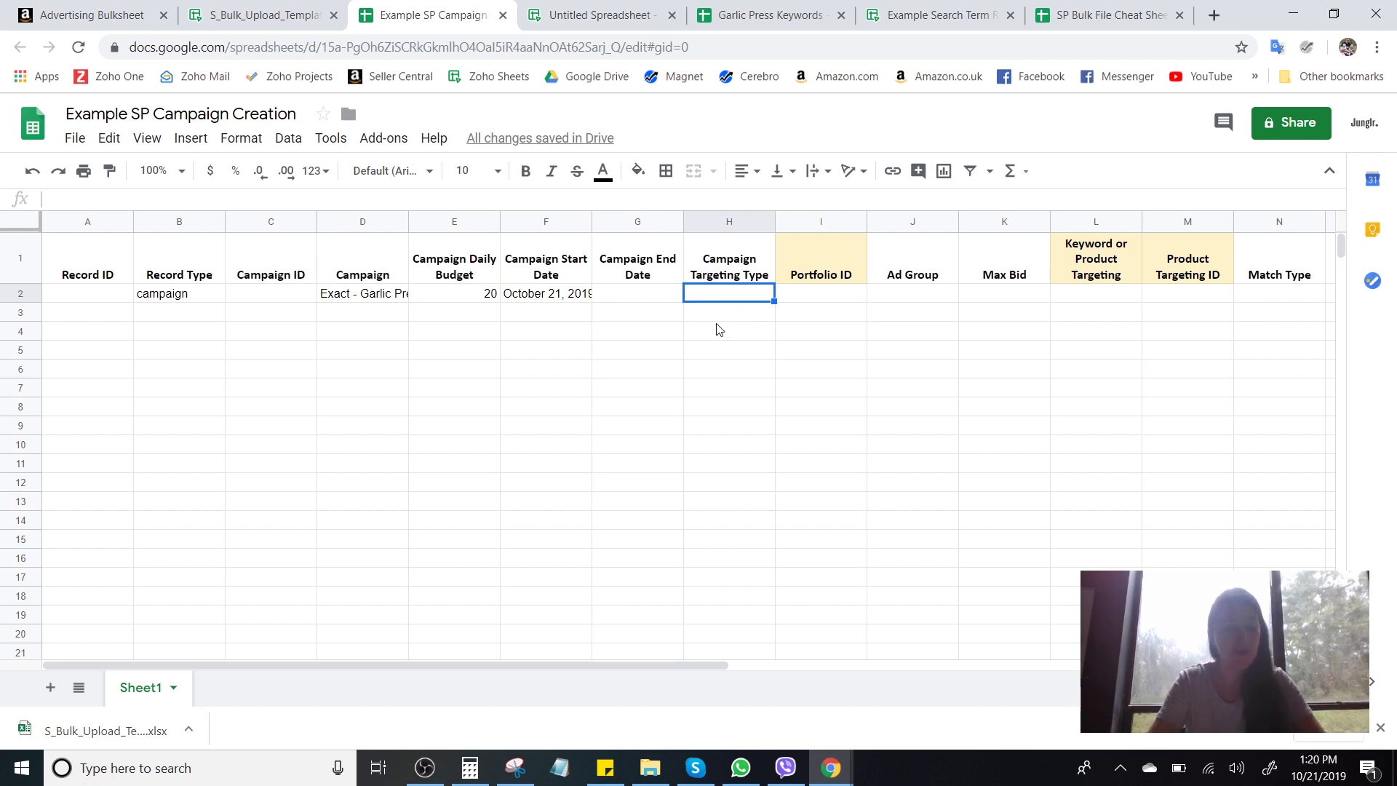
text(Auto)
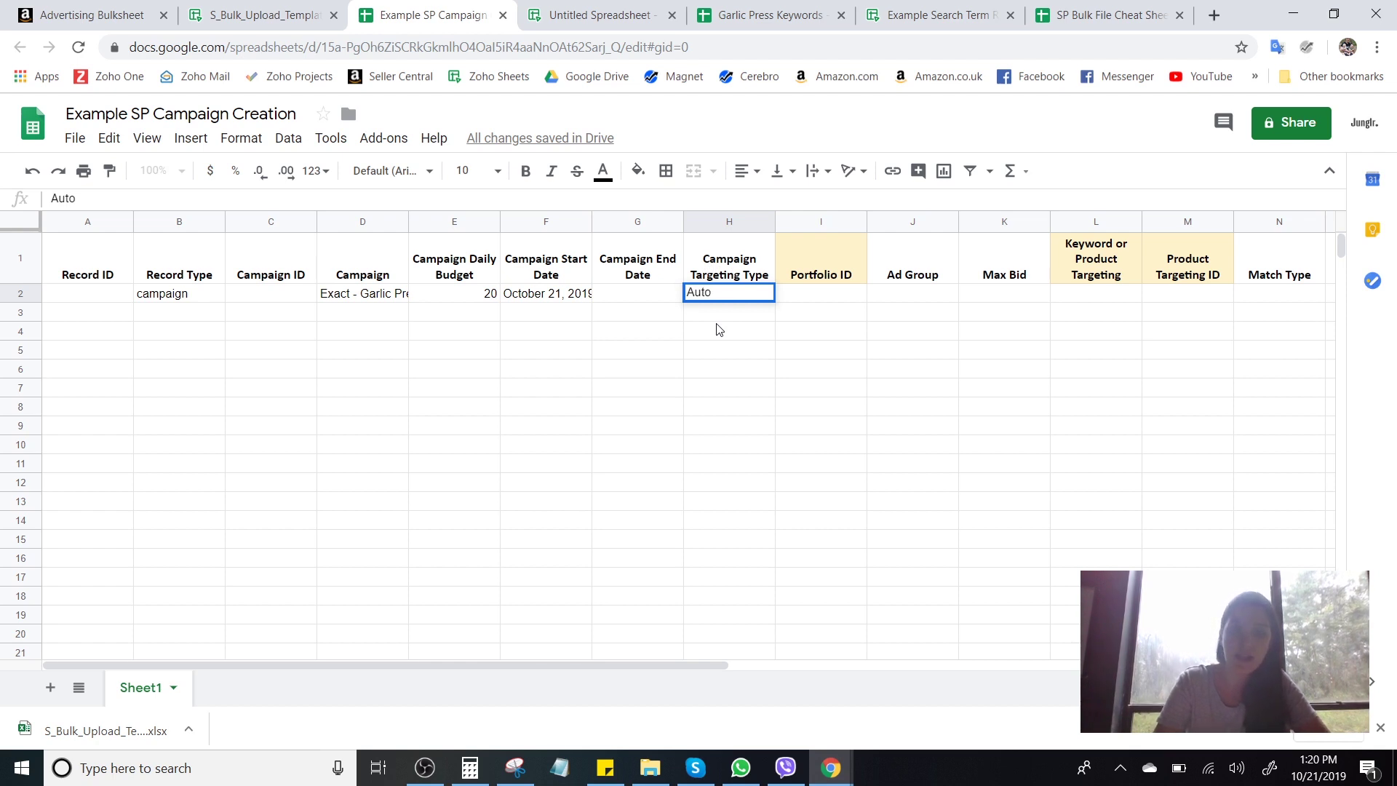
key(BackSpace)
key(BackSpace)
text(Man)
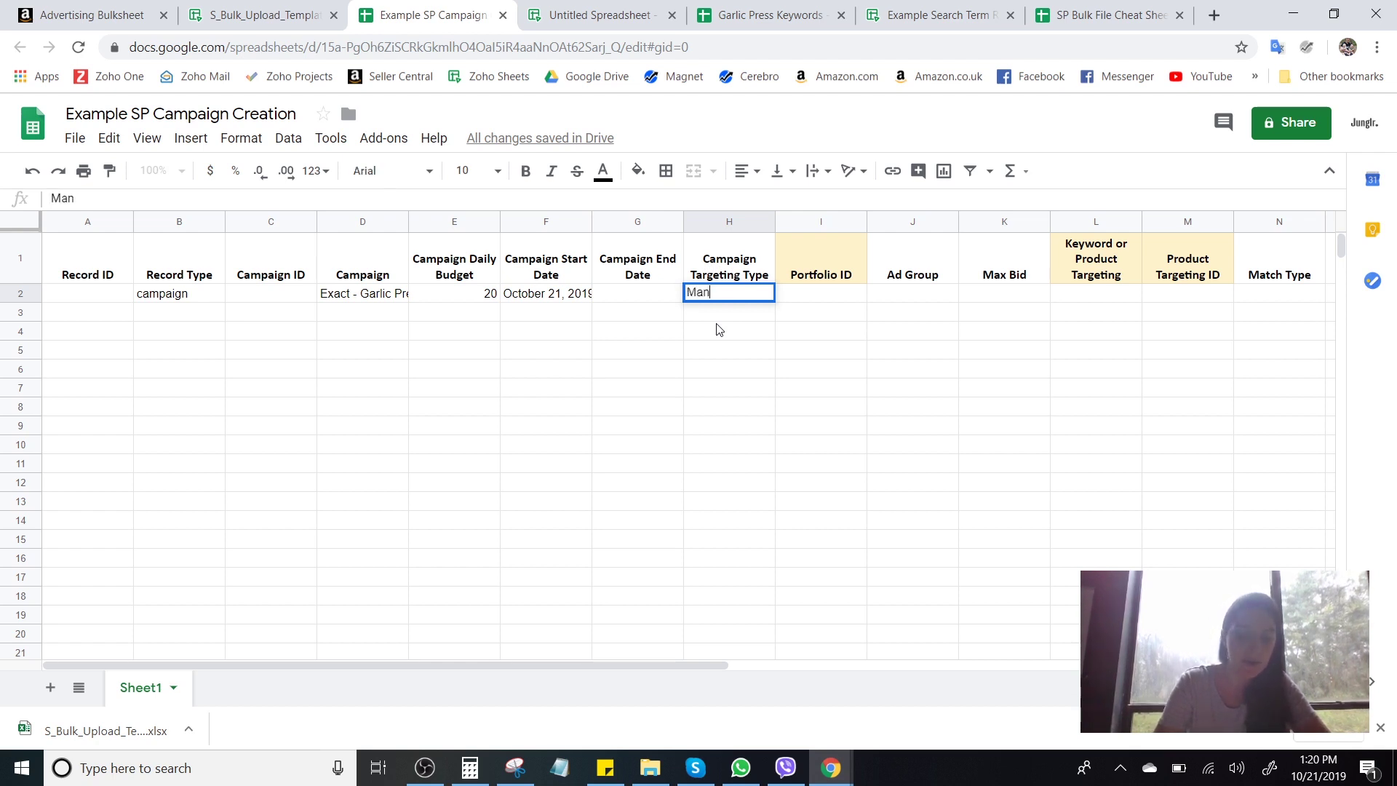
text(ual)
key(Tab)
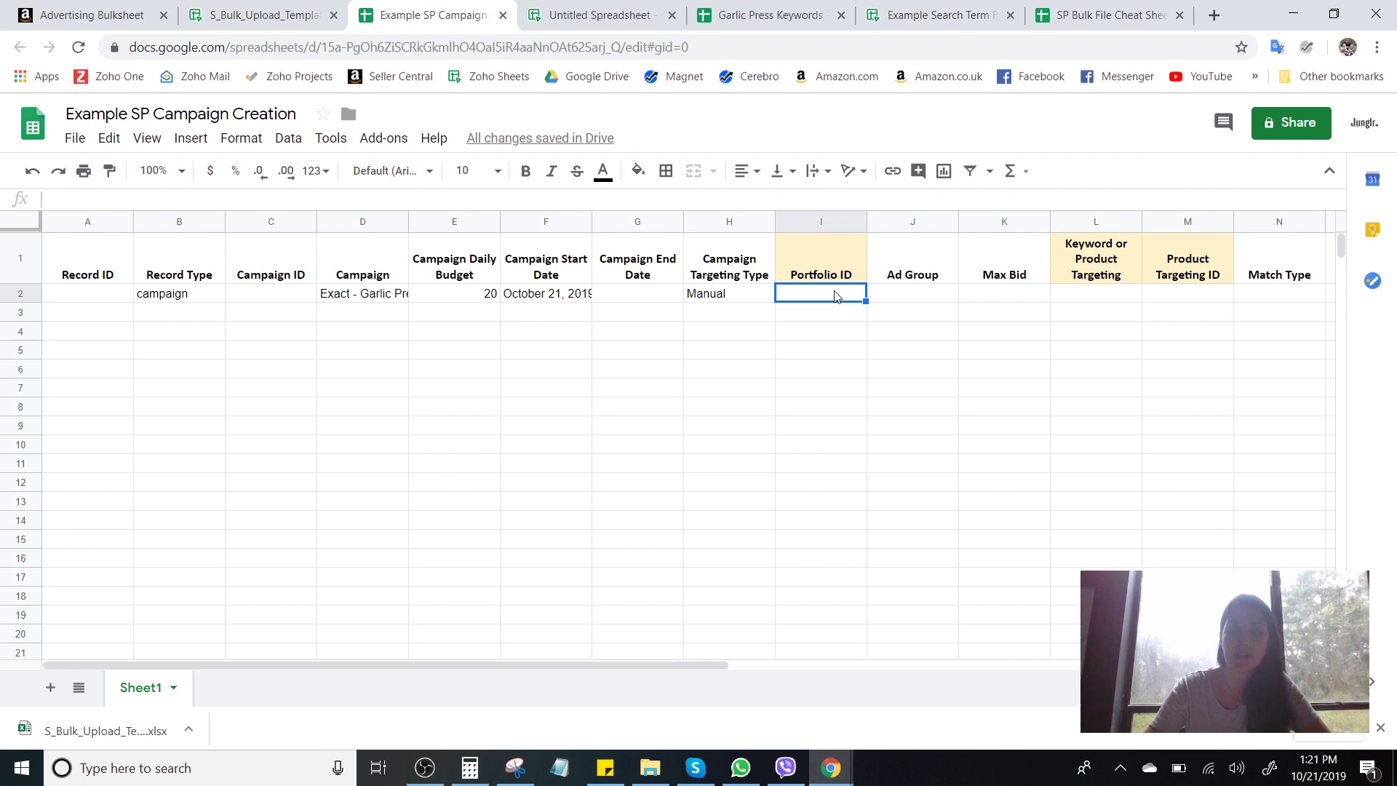
Switch to the Amazon Seller Central bulk operations page and set the custom spreadsheet's date range to Today.
click(65, 9)
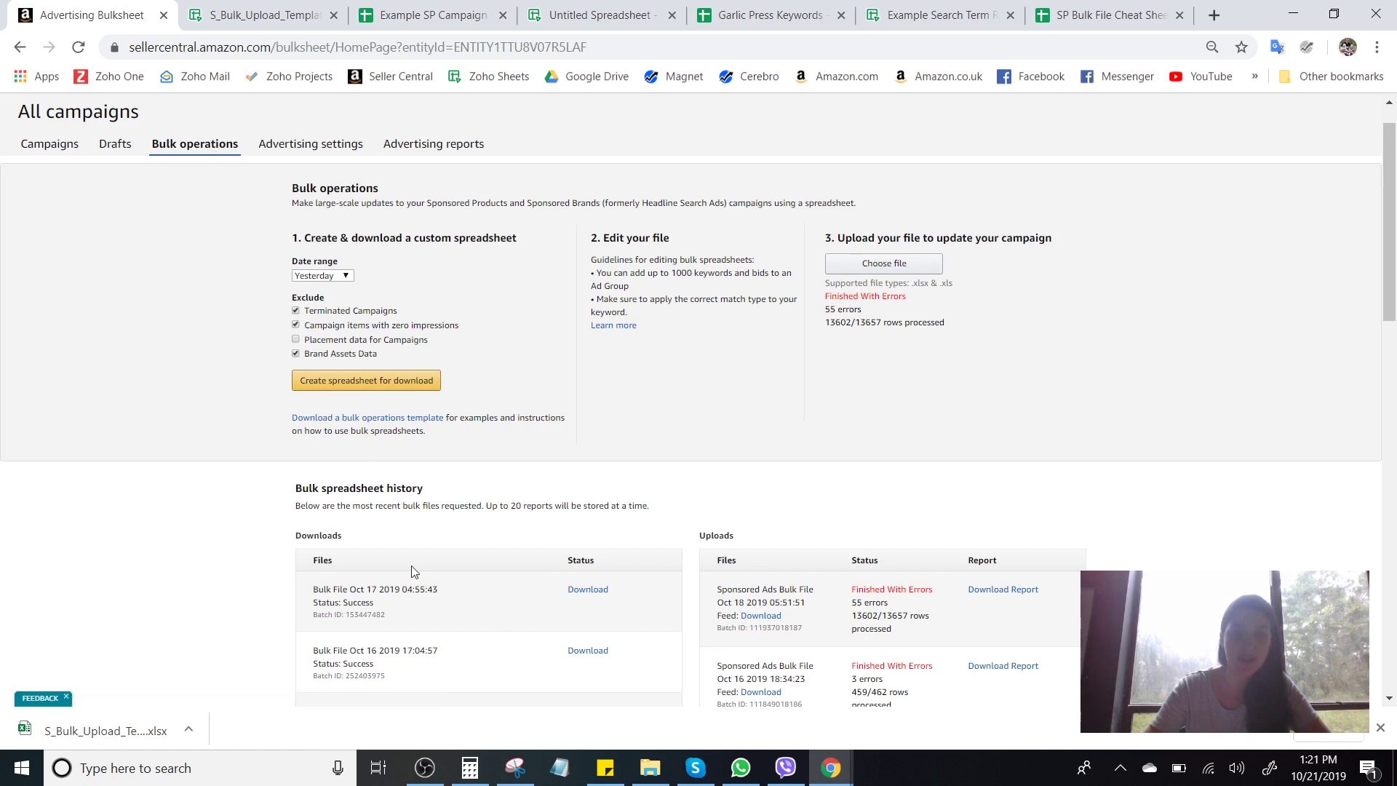
click(326, 276)
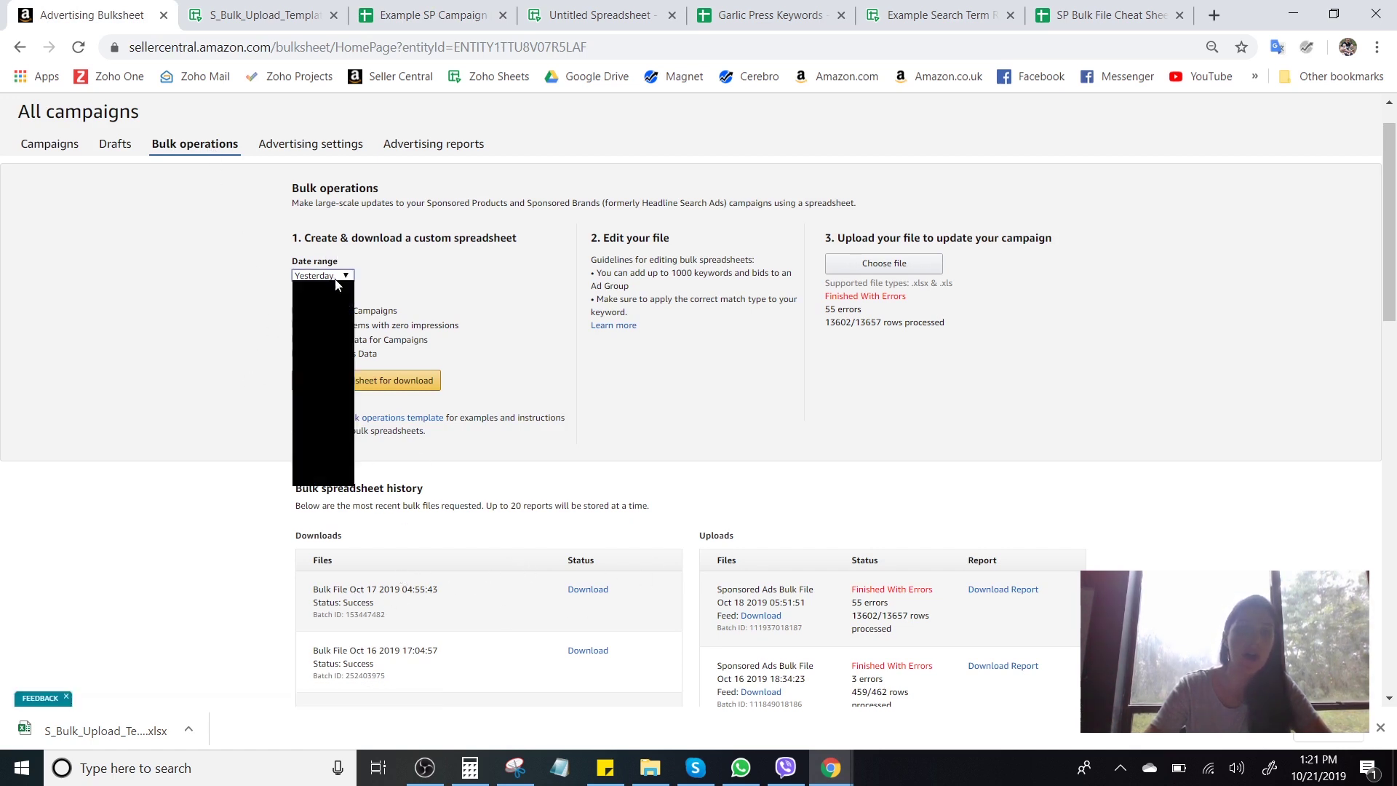
click(331, 295)
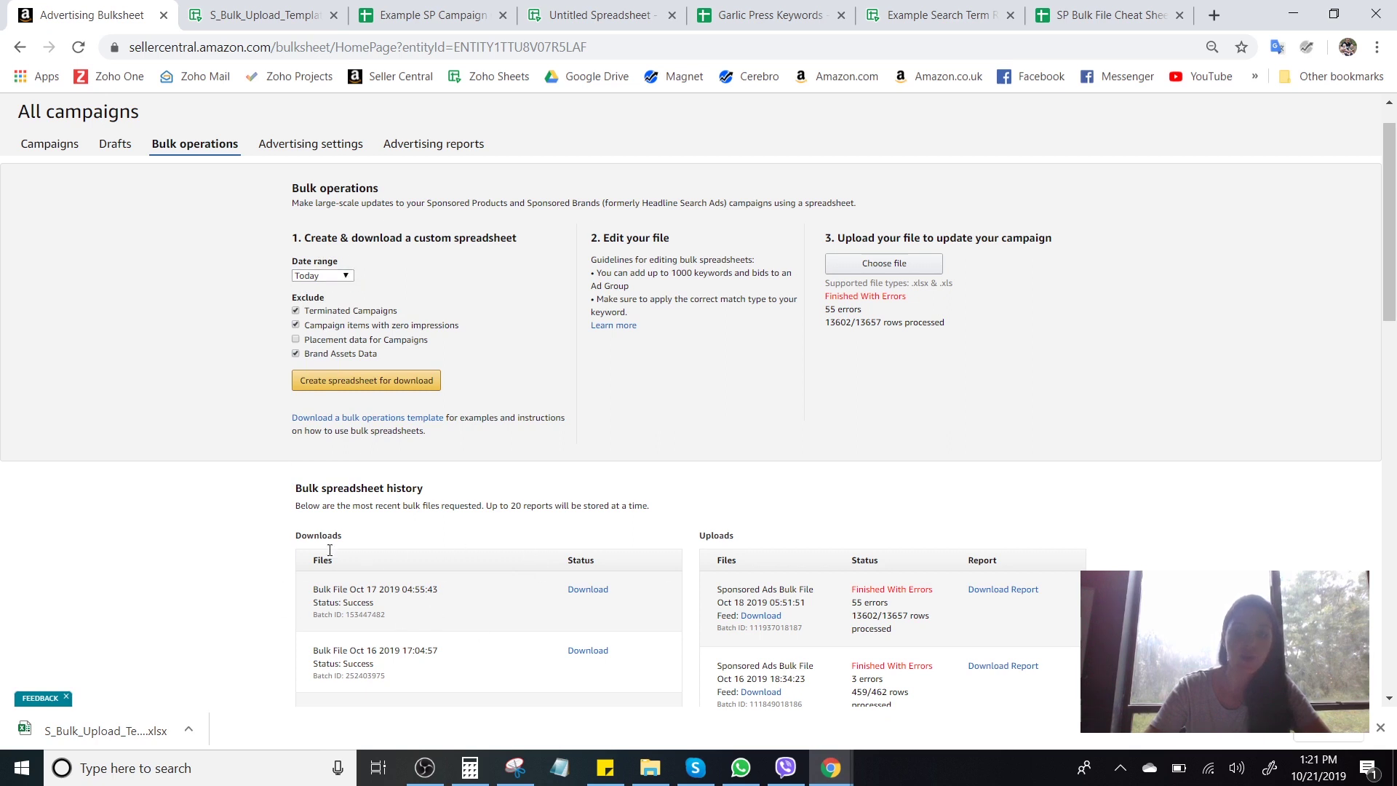
Set the custom spreadsheet's date range to Today and request the bulk file for download.
click(348, 275)
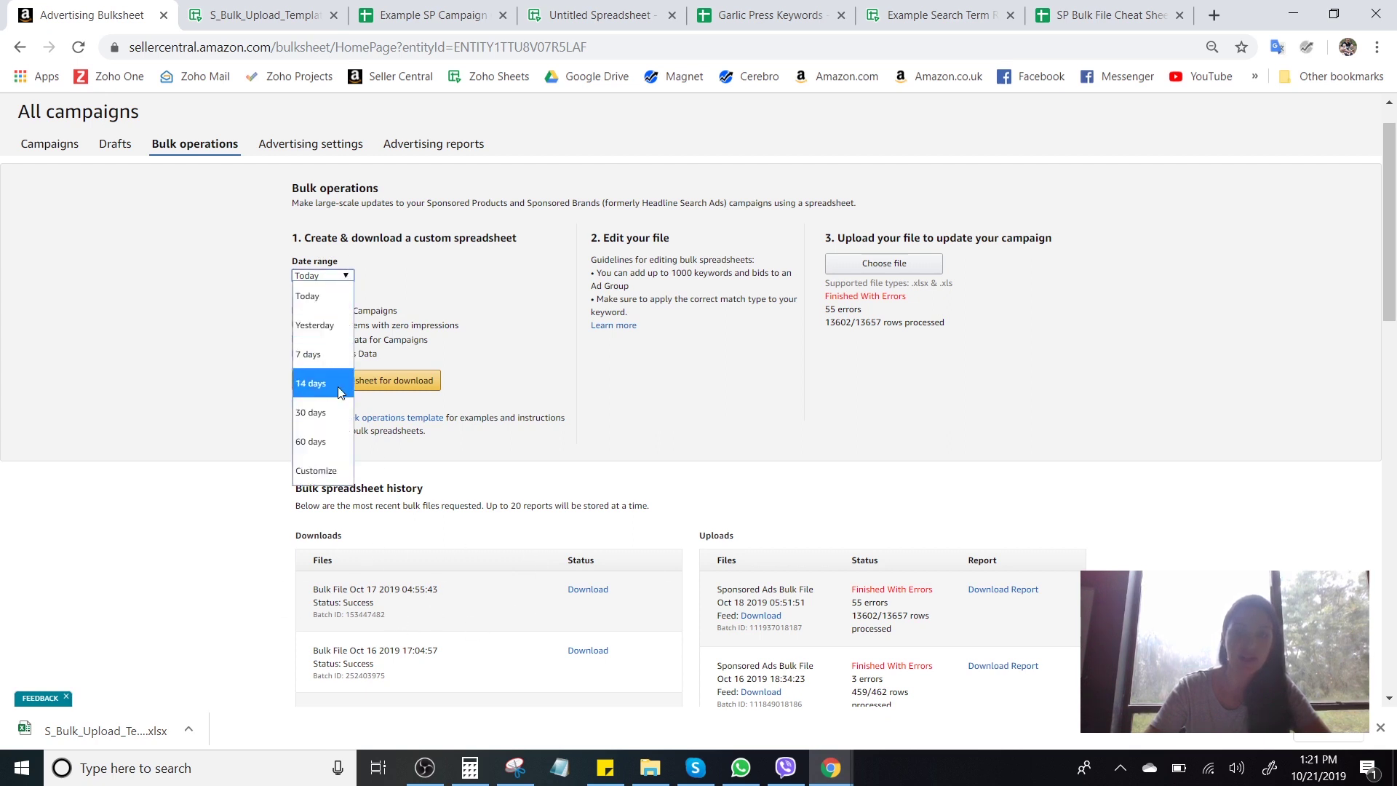
click(319, 297)
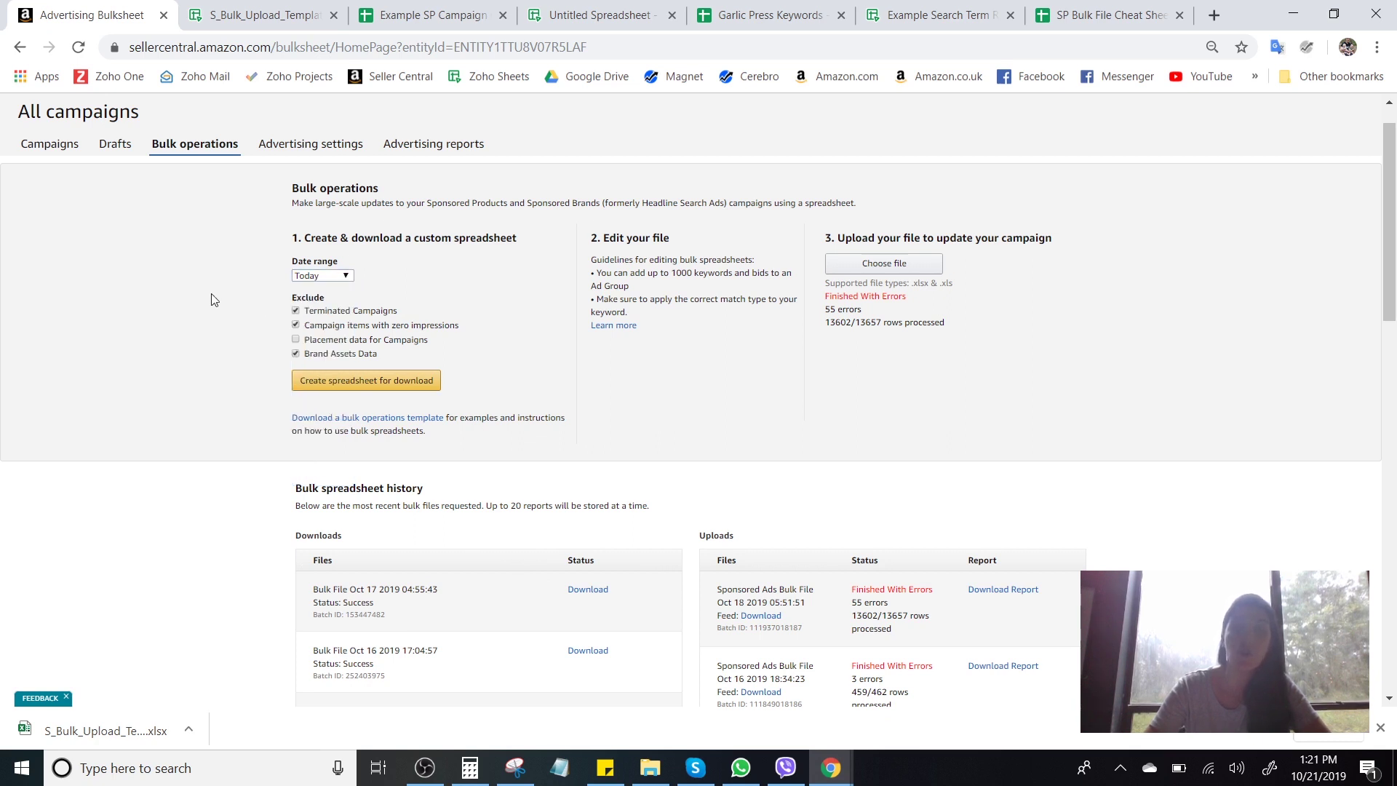
click(345, 276)
click(336, 314)
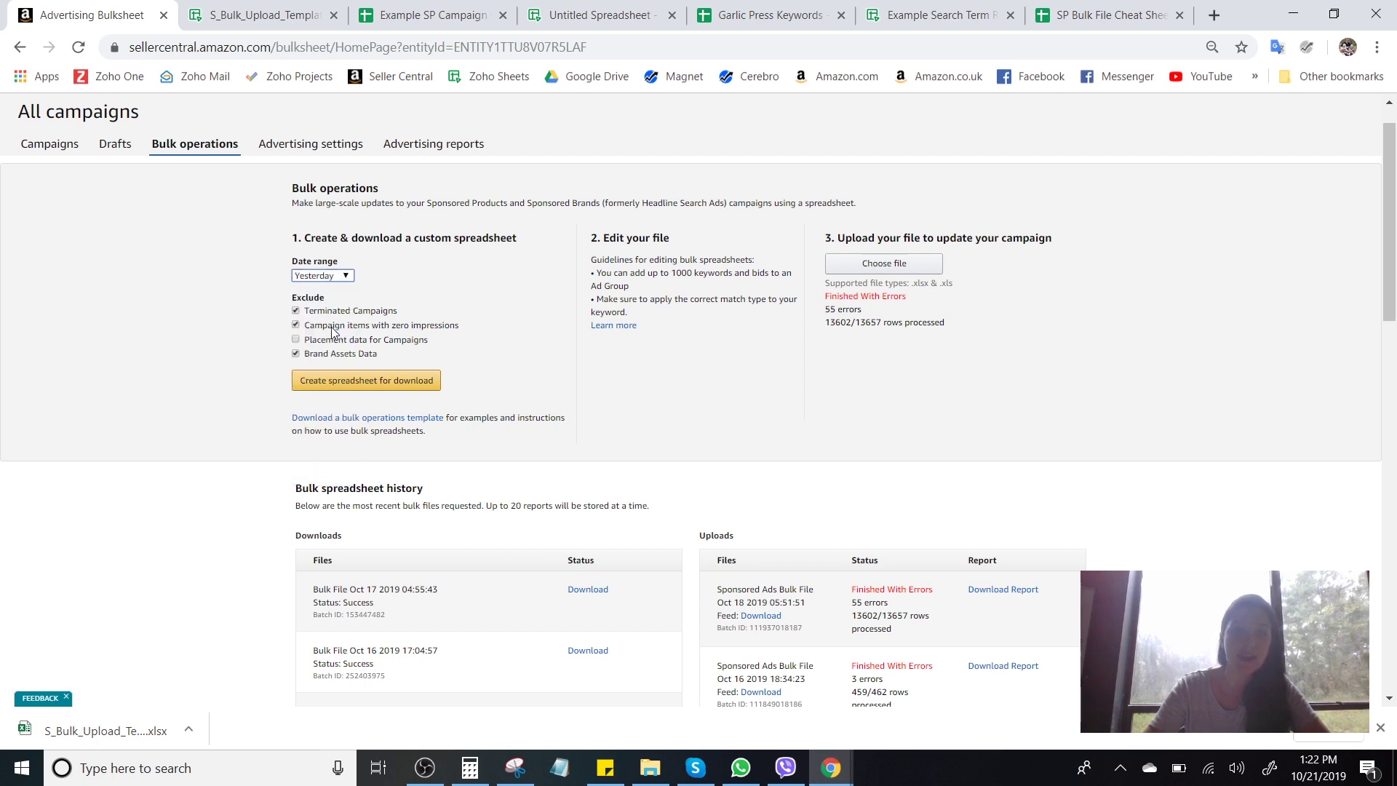
click(313, 279)
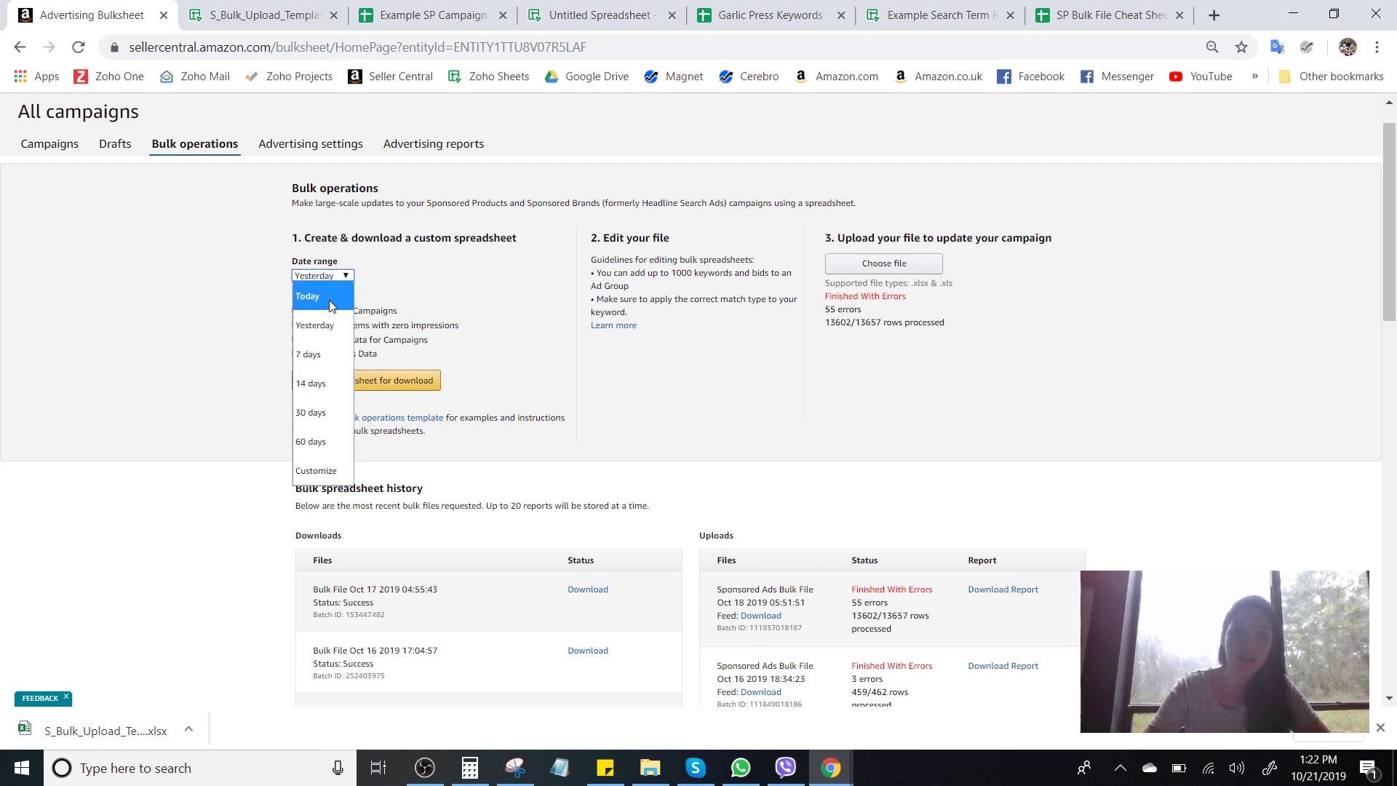
click(329, 302)
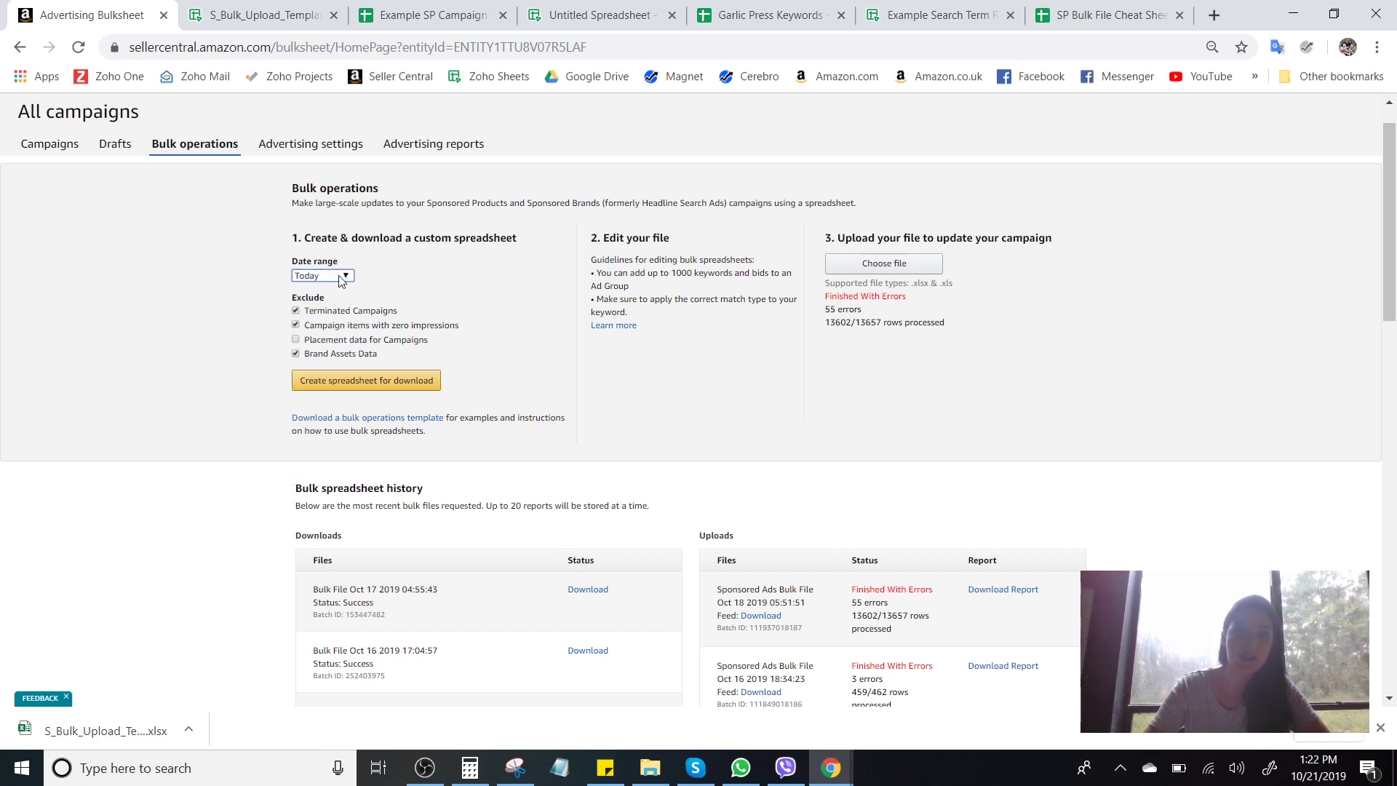
click(350, 386)
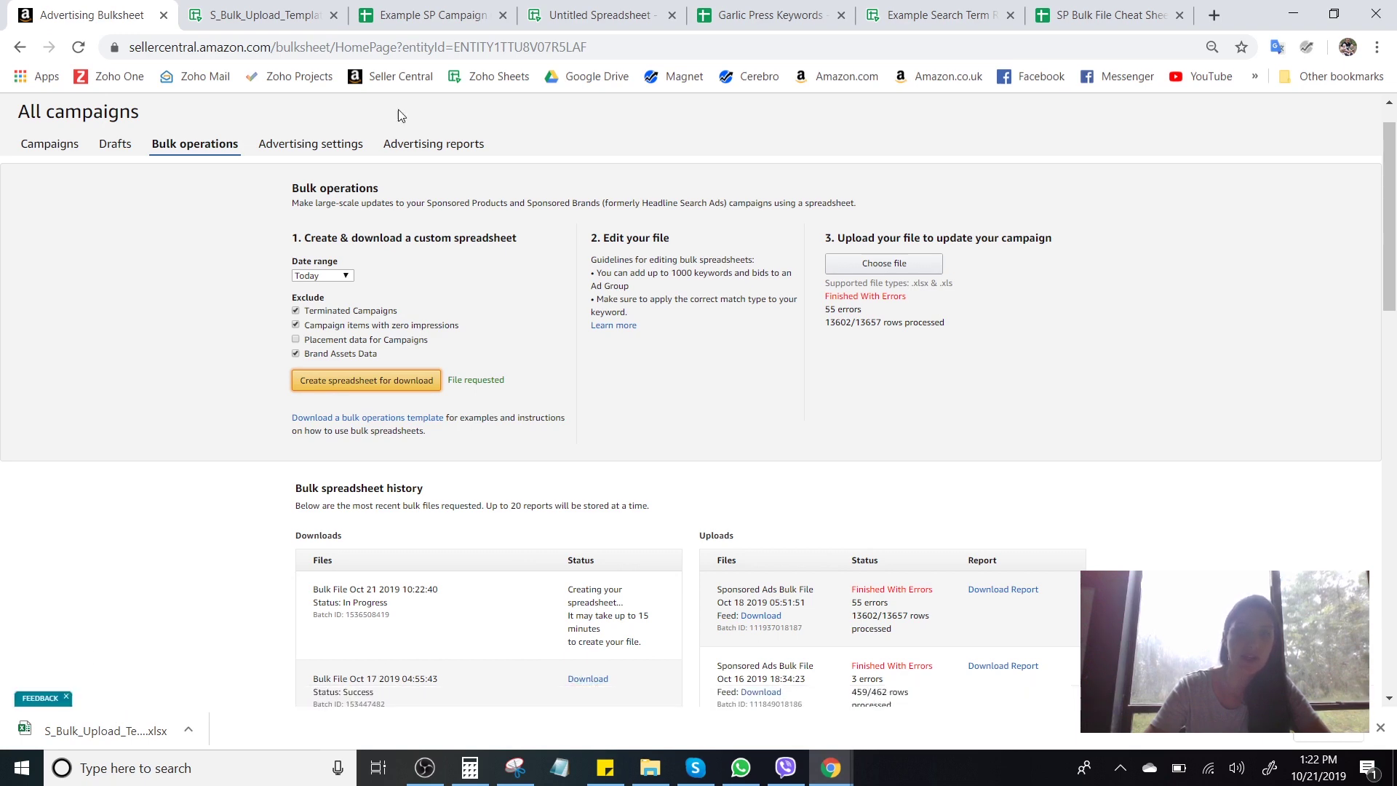
Switch to the untitled Zoho spreadsheet and review its Portfolios, Sponsored Products Campaigns and Sponsored Brands Campaigns sheets, including the portfolio names.
click(598, 12)
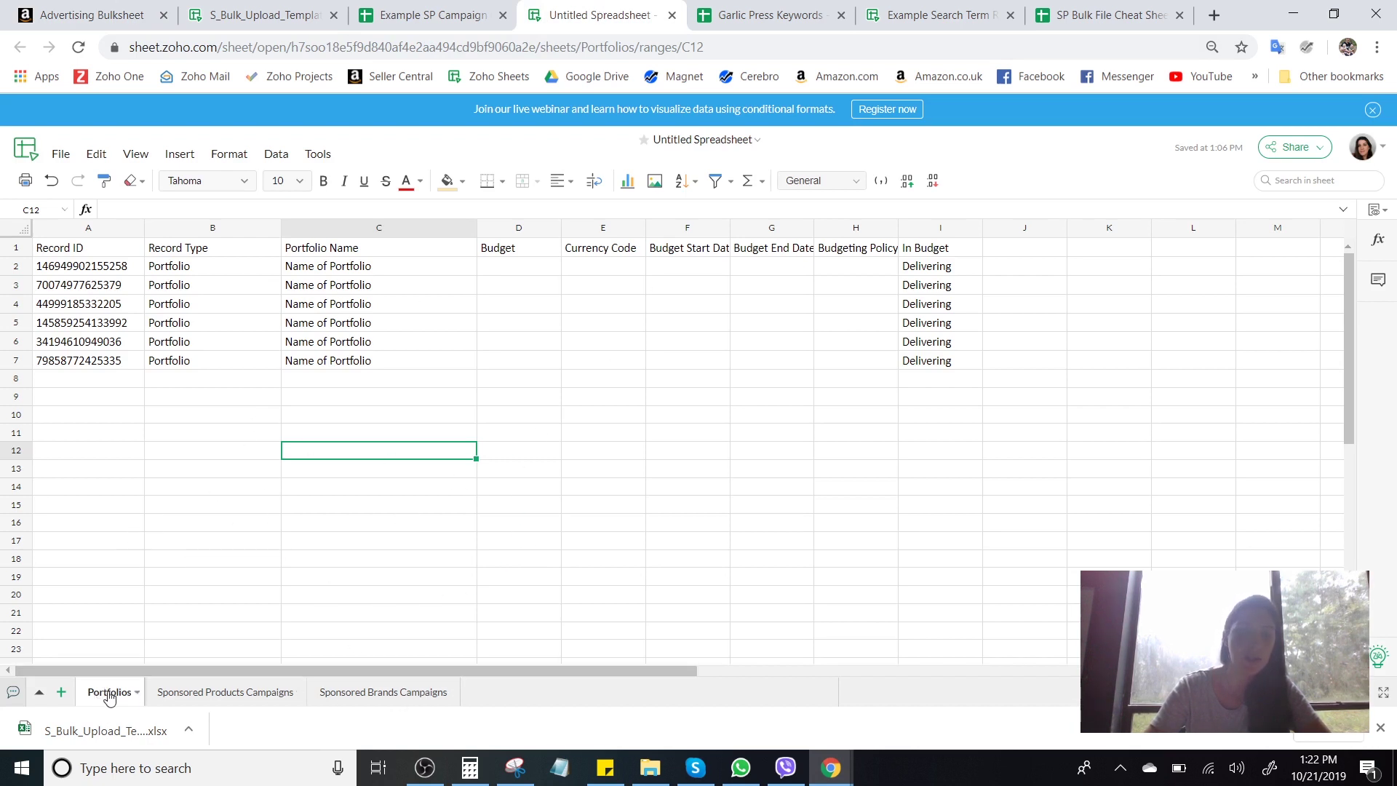
click(223, 702)
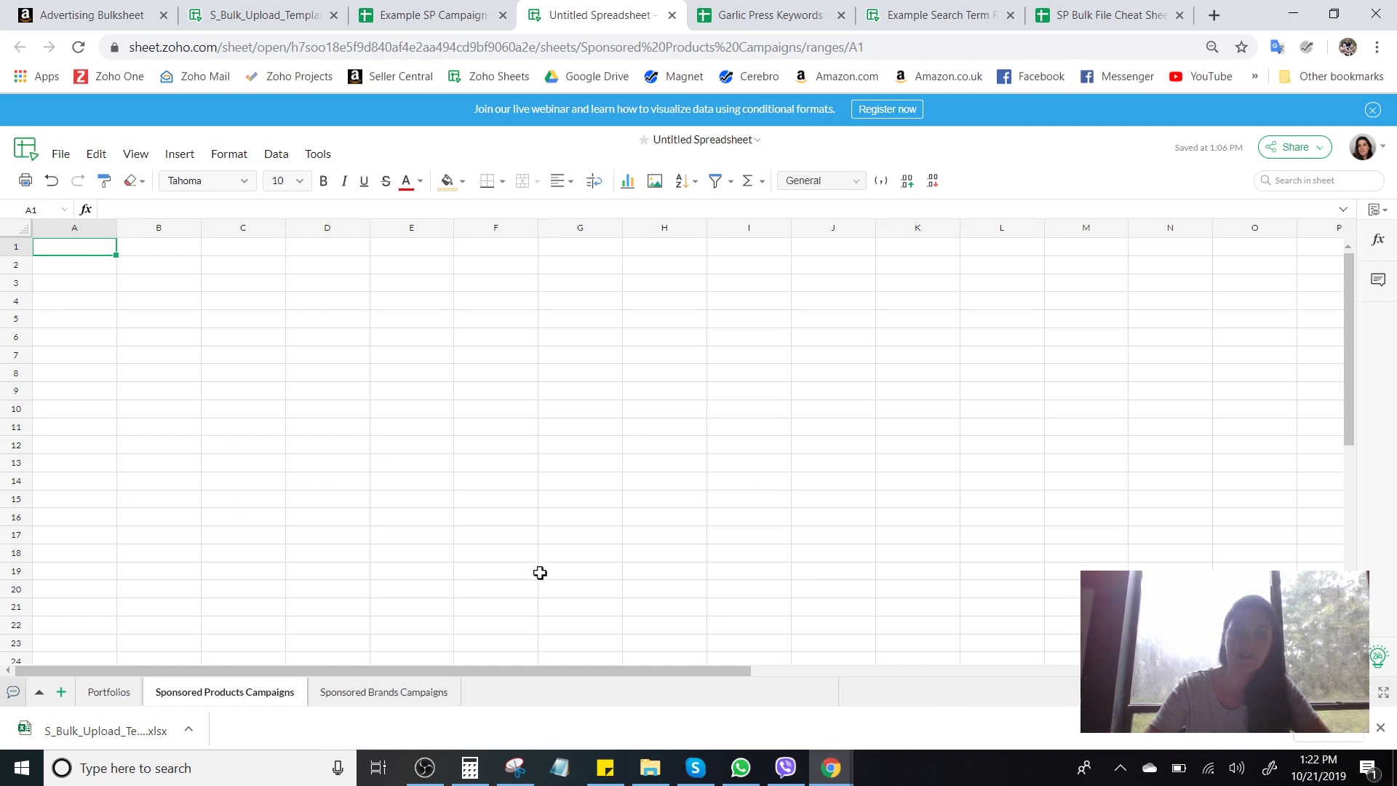
click(381, 693)
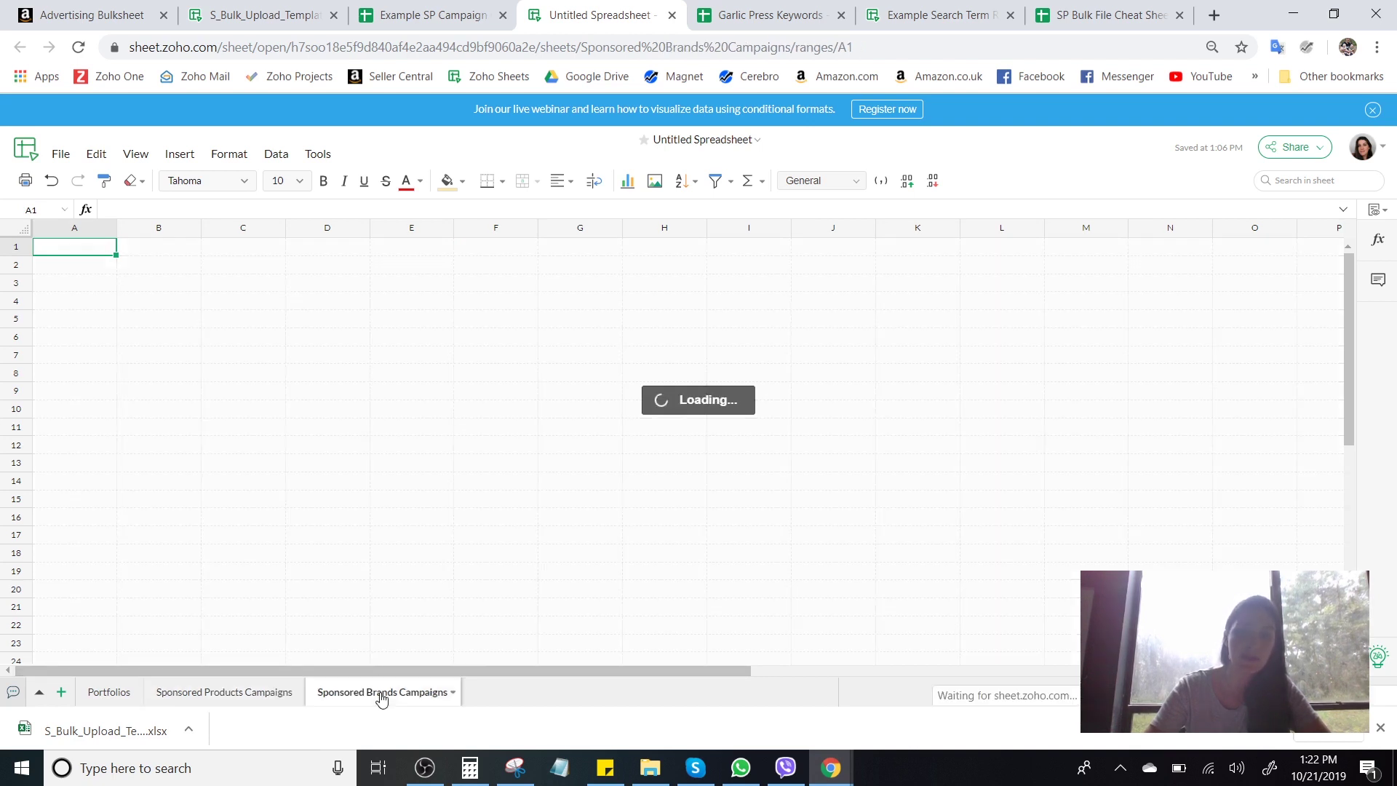
click(109, 694)
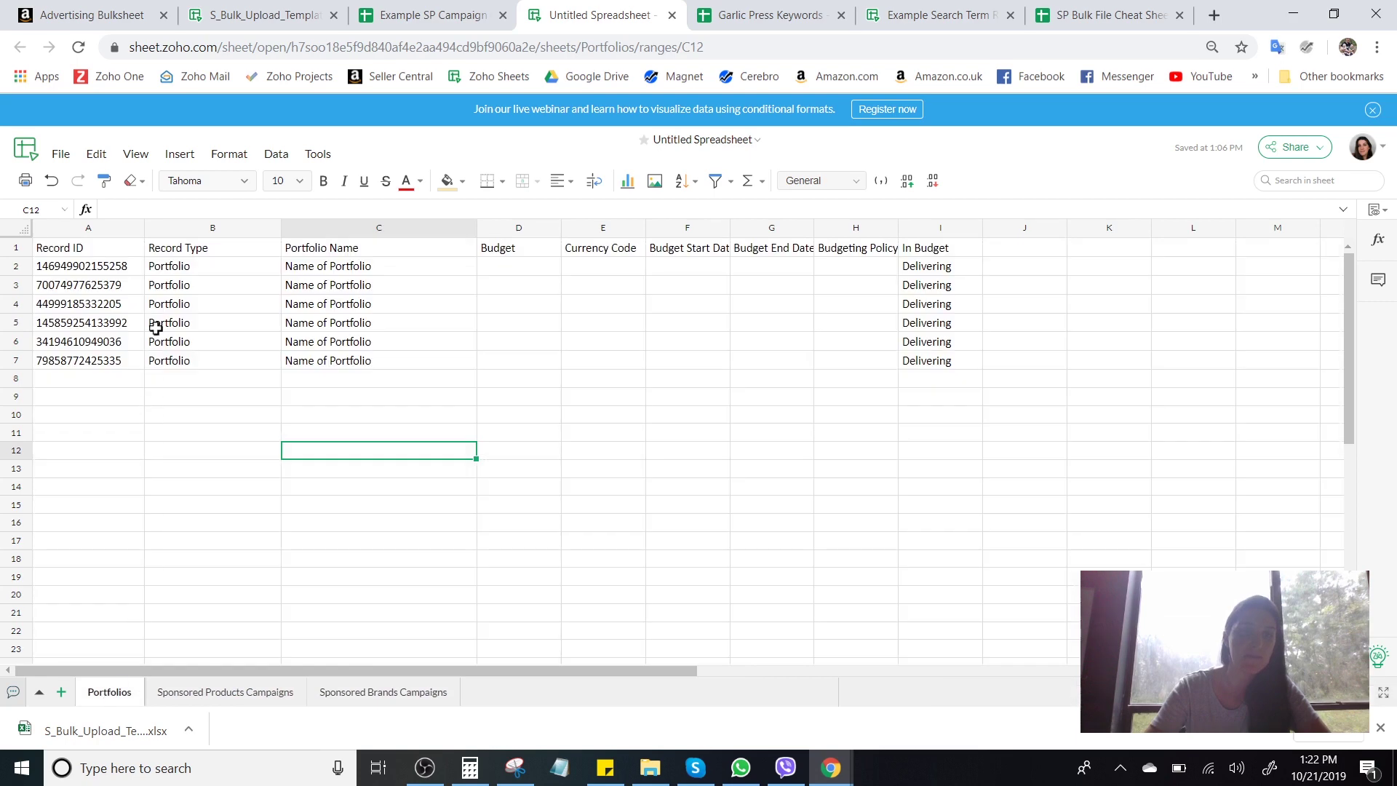
drag(331, 271, 343, 339)
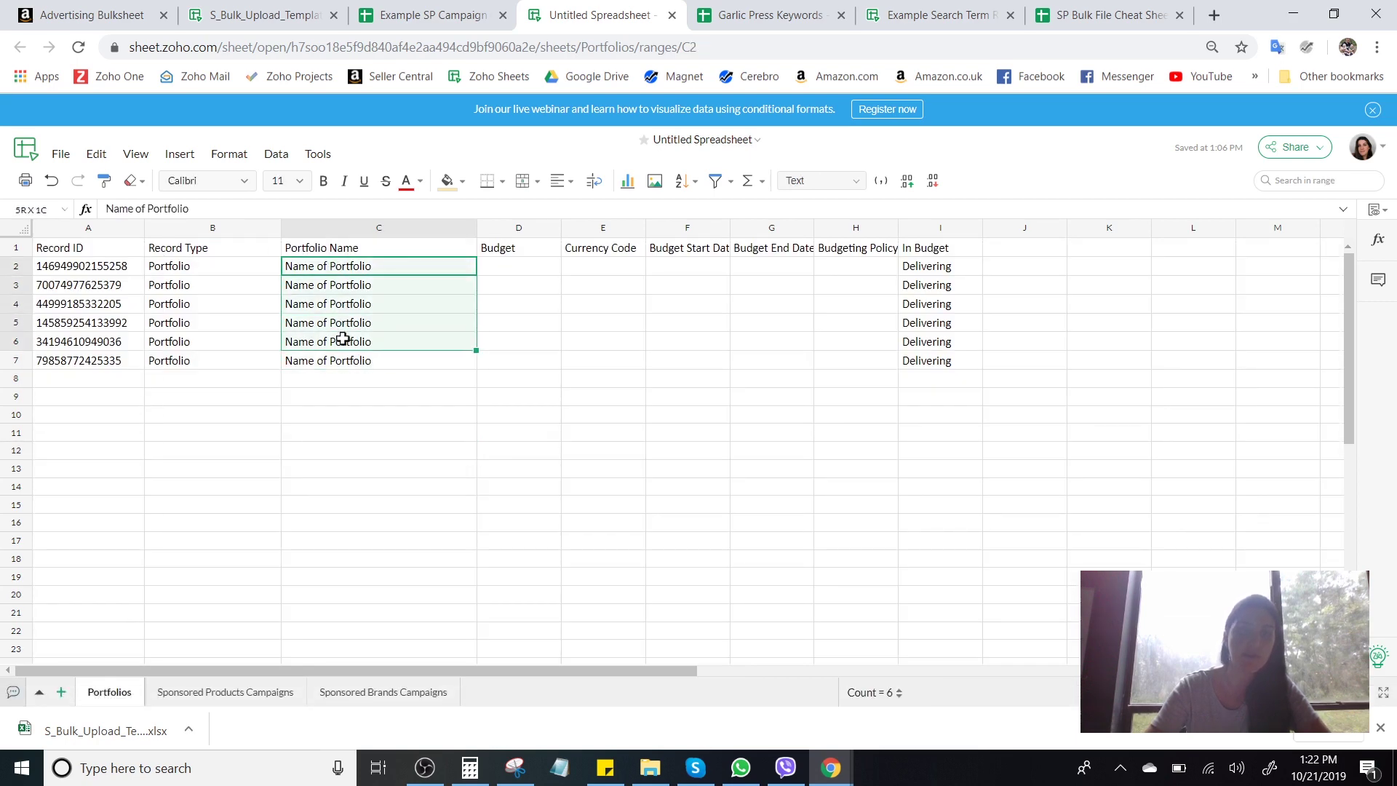
click(368, 303)
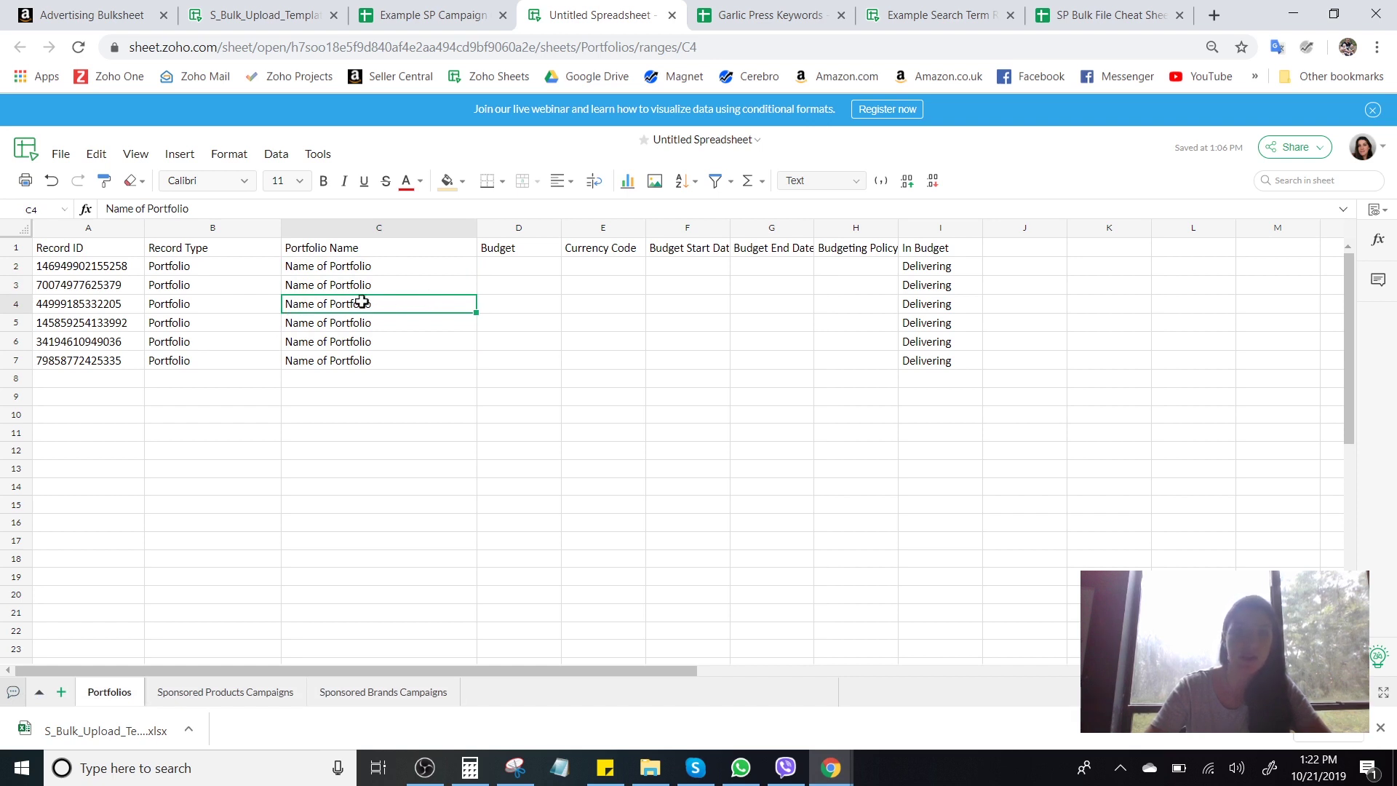
Copy the Record ID of the row 4 portfolio into the row 2 Portfolio ID cell of the Example SP Campaign Creation spreadsheet.
click(122, 305)
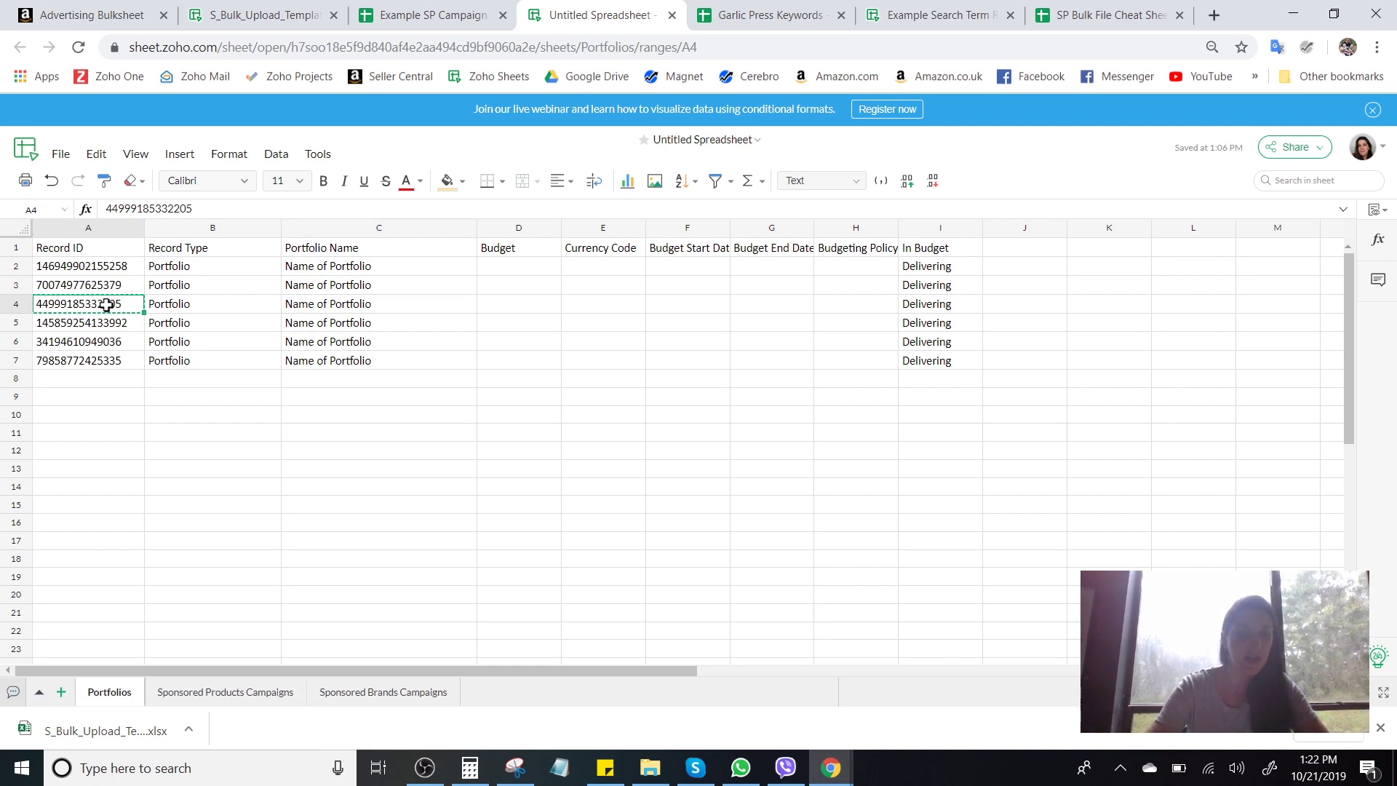
key(ctrl+c)
click(412, 7)
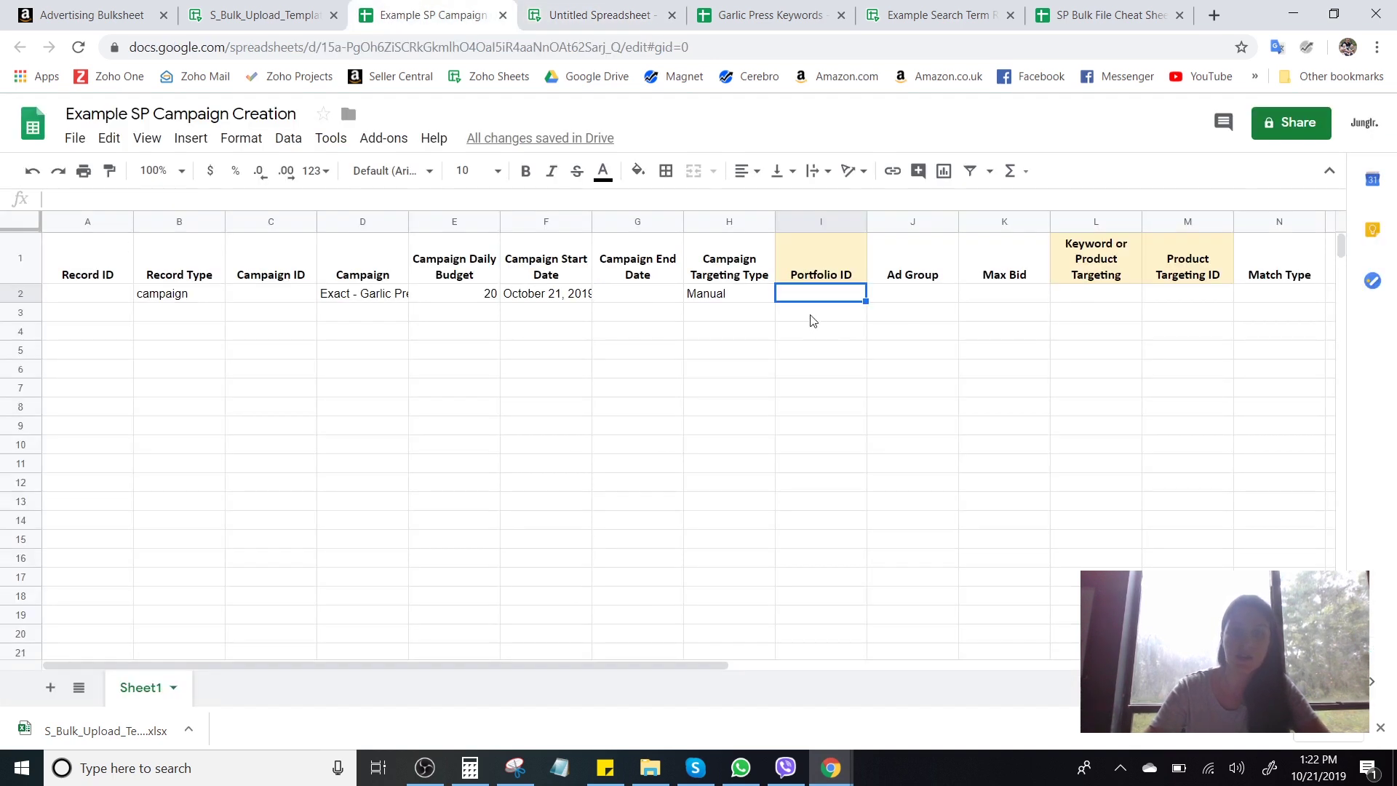
key(ctrl+v)
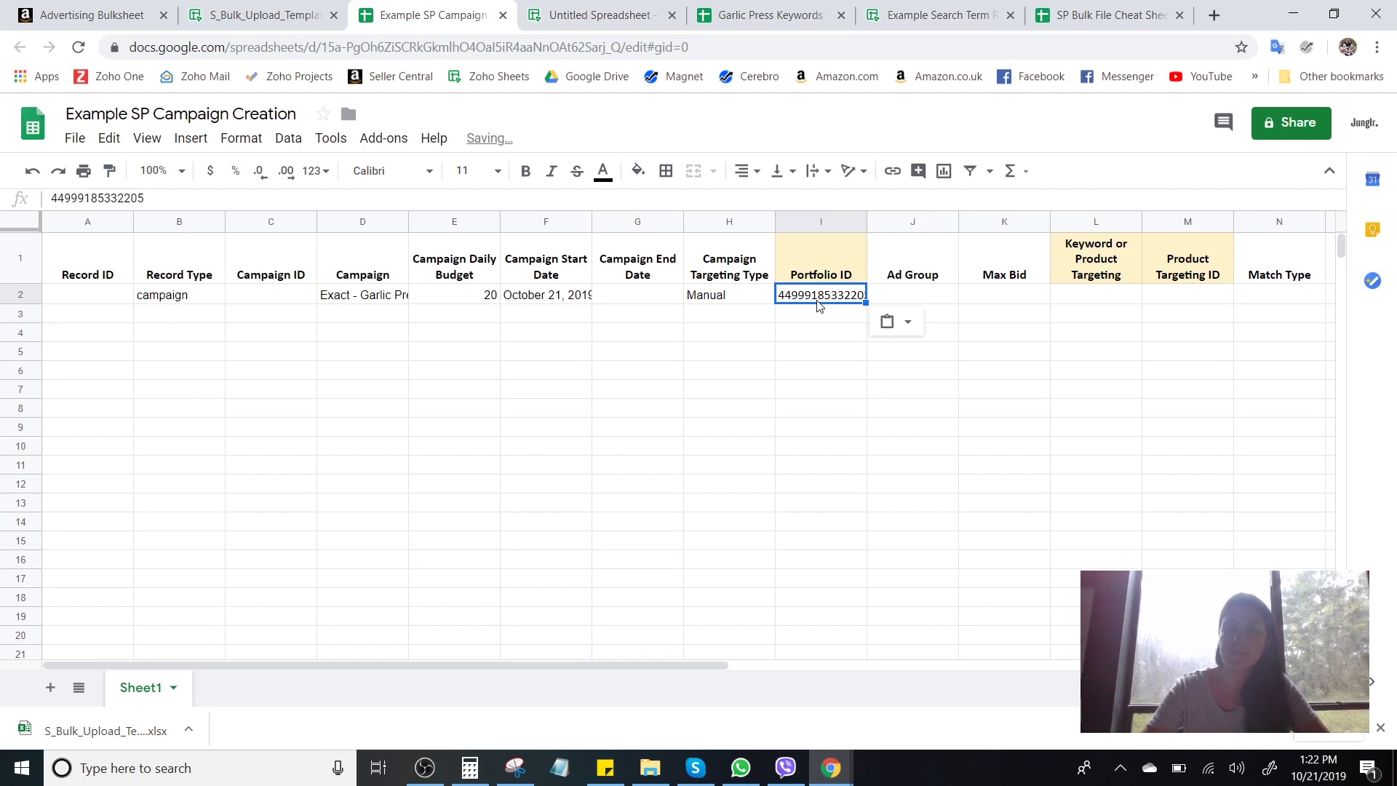
Set the row 2 Campaign Status to enabled, leaving Ad Group and Bidding strategy blank.
click(911, 295)
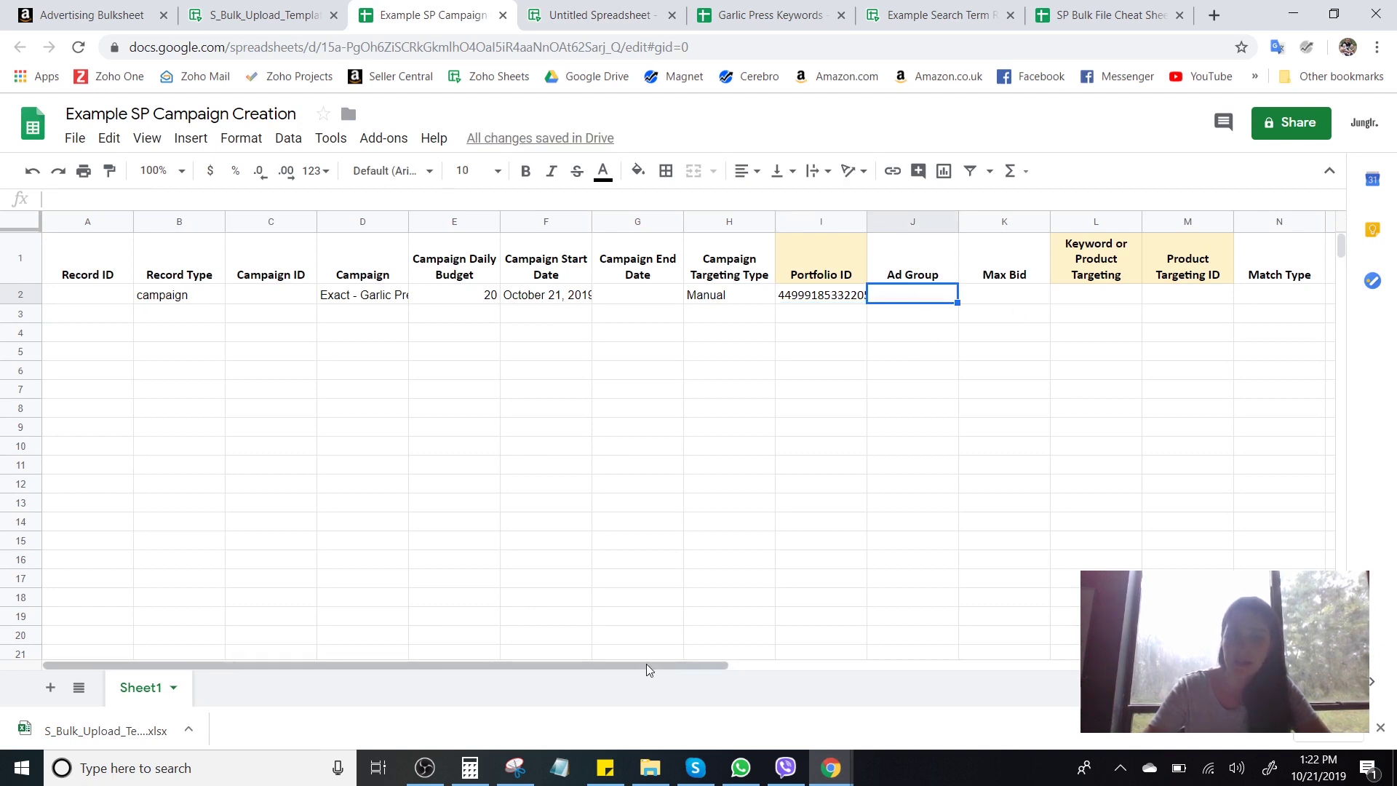
drag(646, 664, 912, 654)
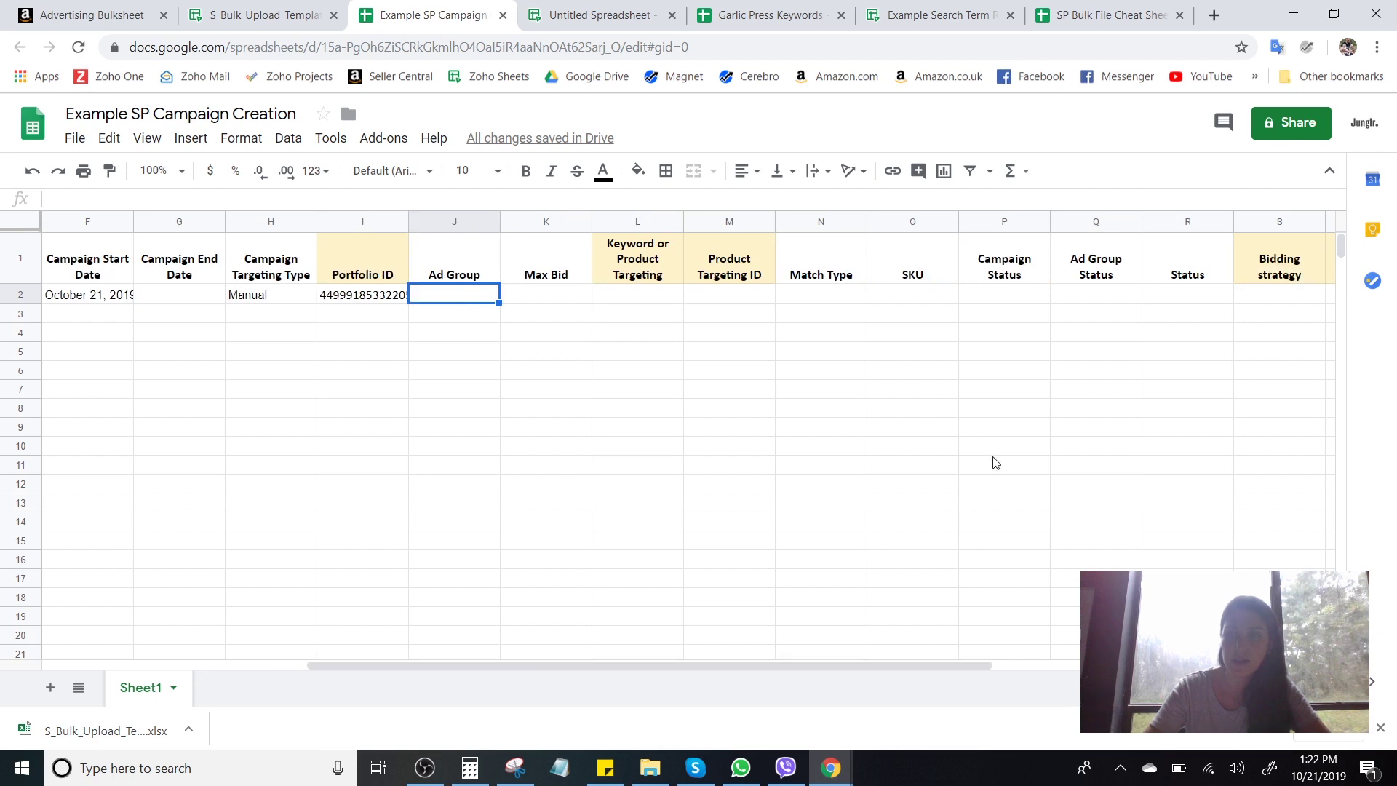
click(1008, 296)
text(enab)
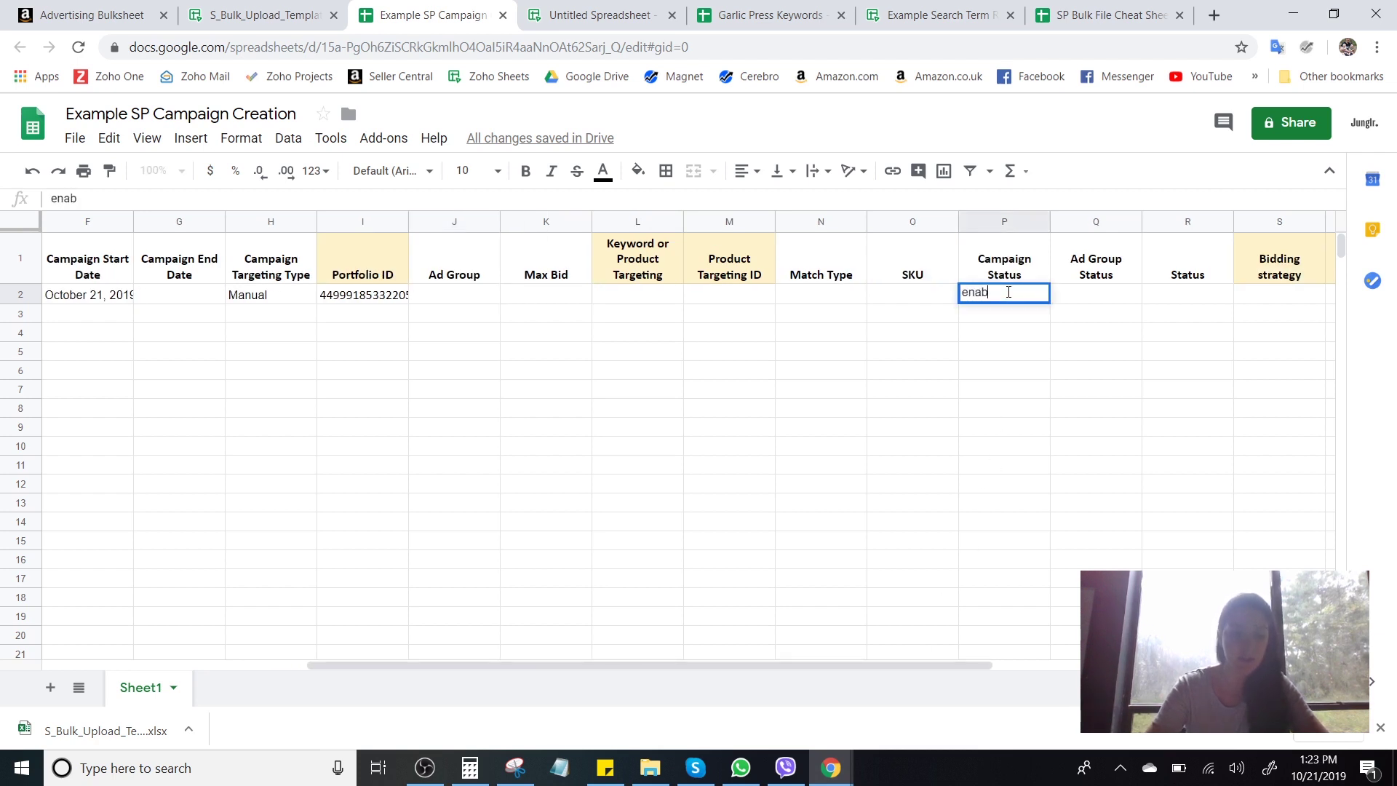
text(led)
click(1017, 312)
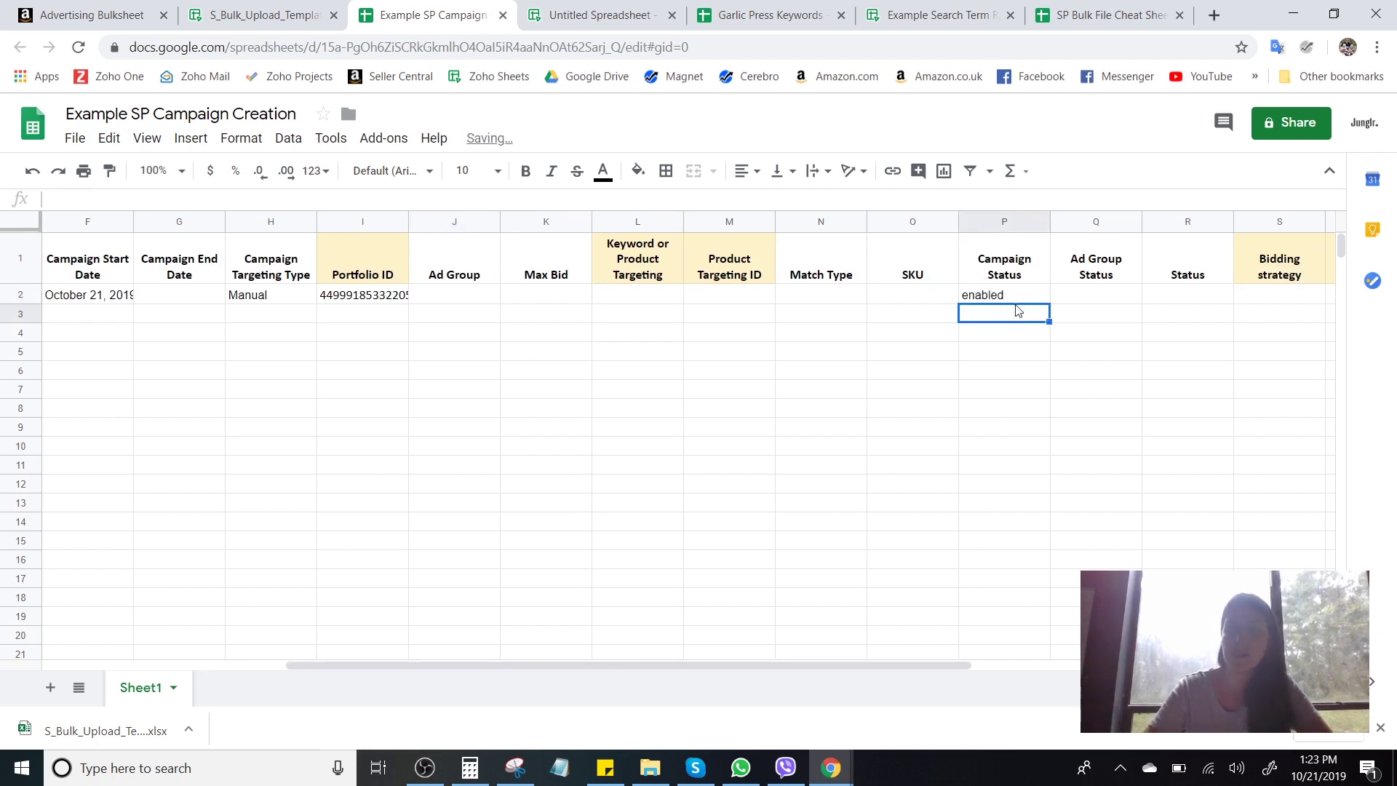
click(1018, 298)
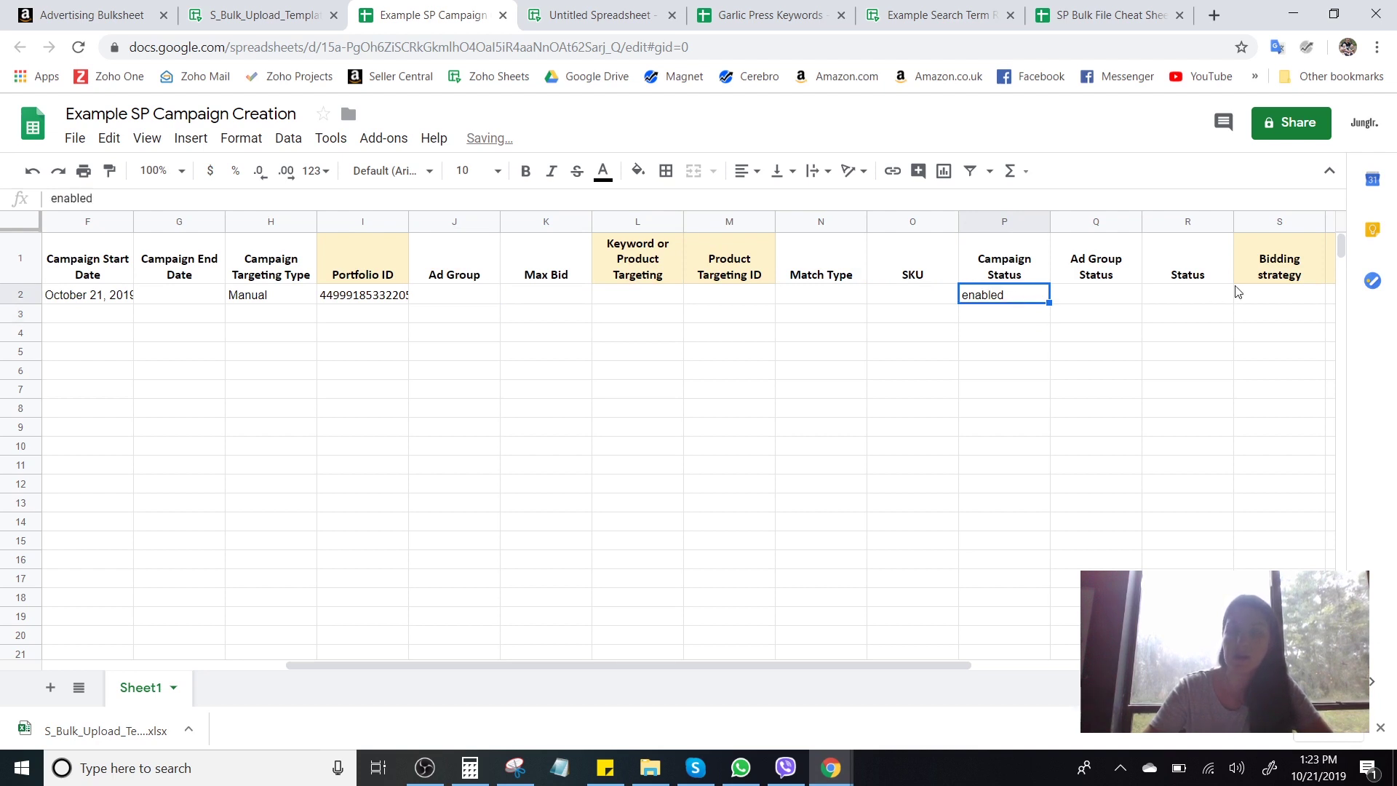
drag(630, 666, 735, 664)
click(1113, 294)
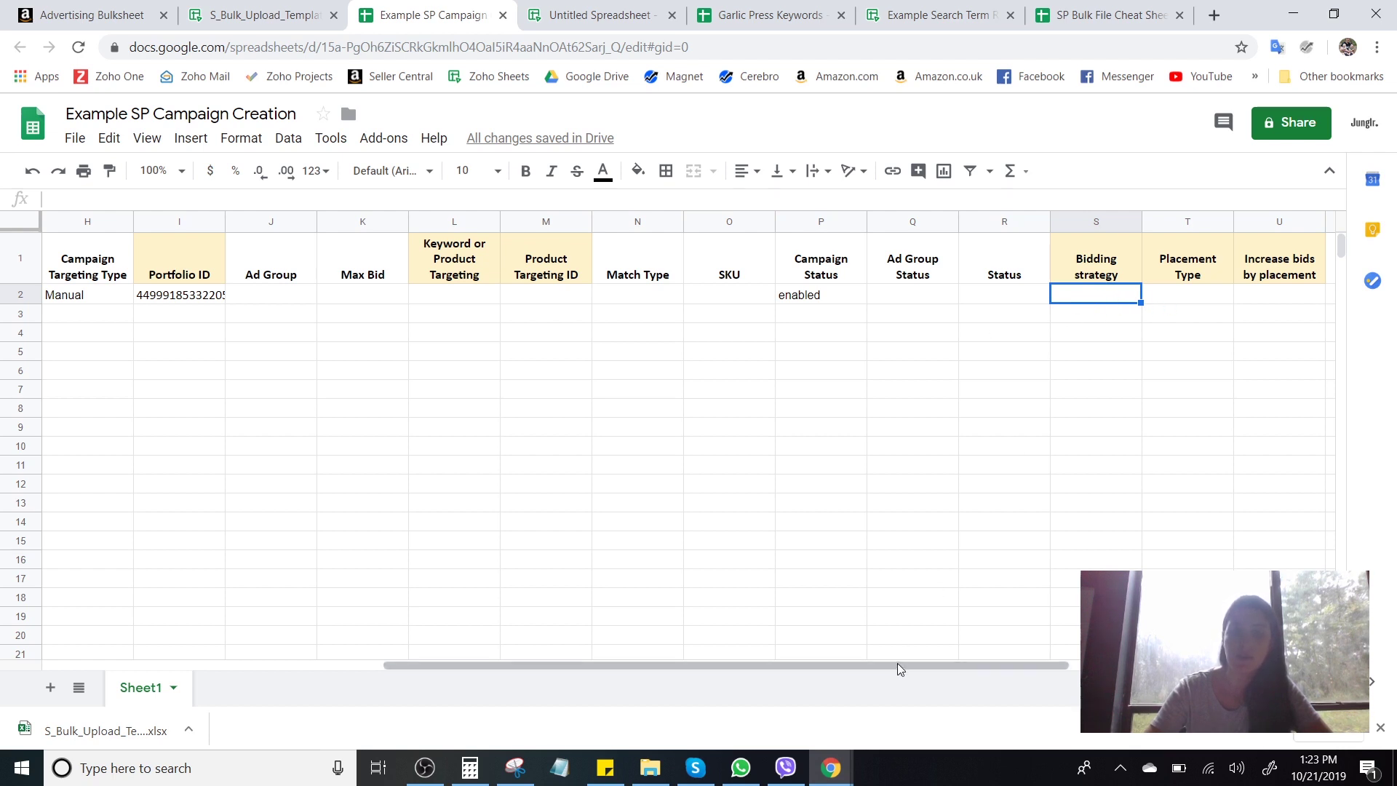
Enter "ad group" as the Record Type in row 3 and leave its Campaign ID blank.
drag(897, 663, 611, 674)
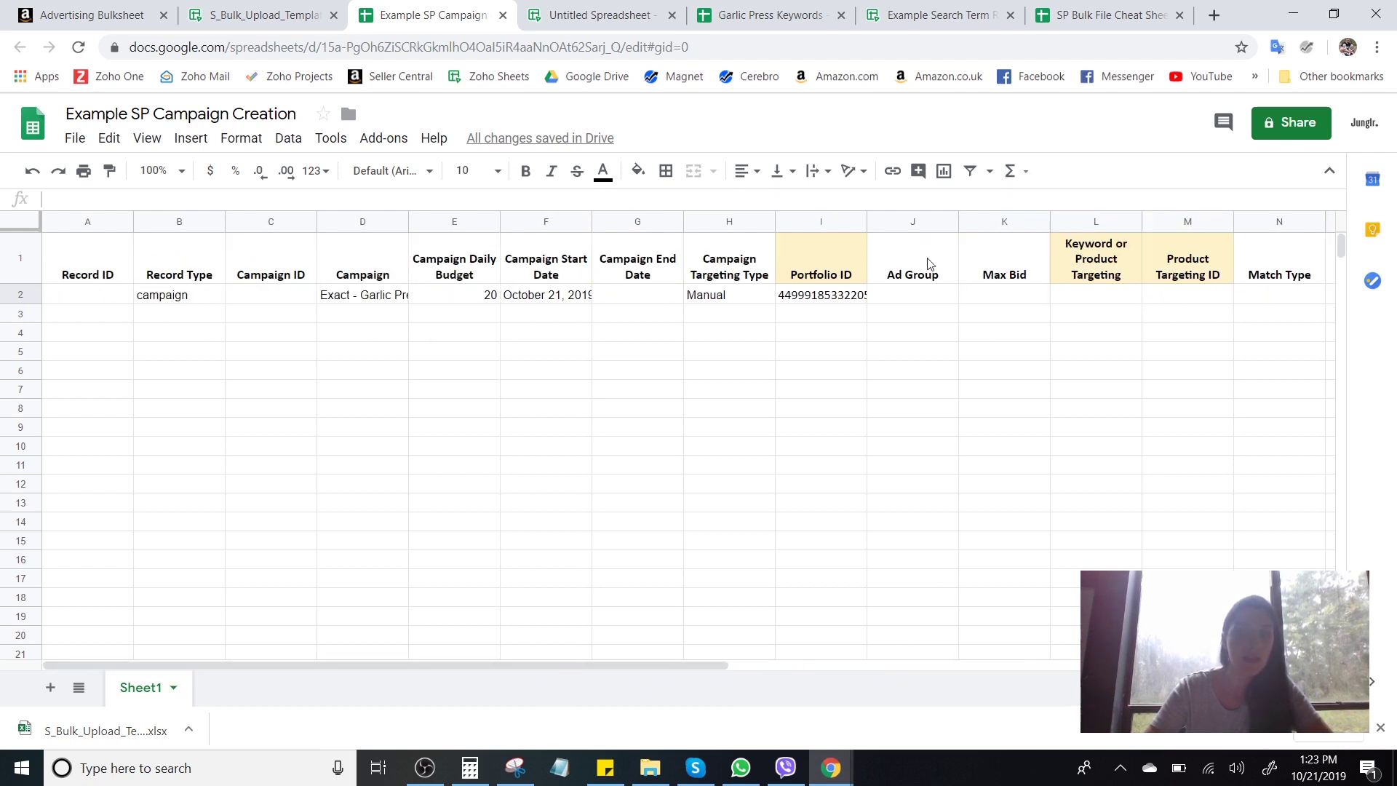
click(162, 322)
text(ad group)
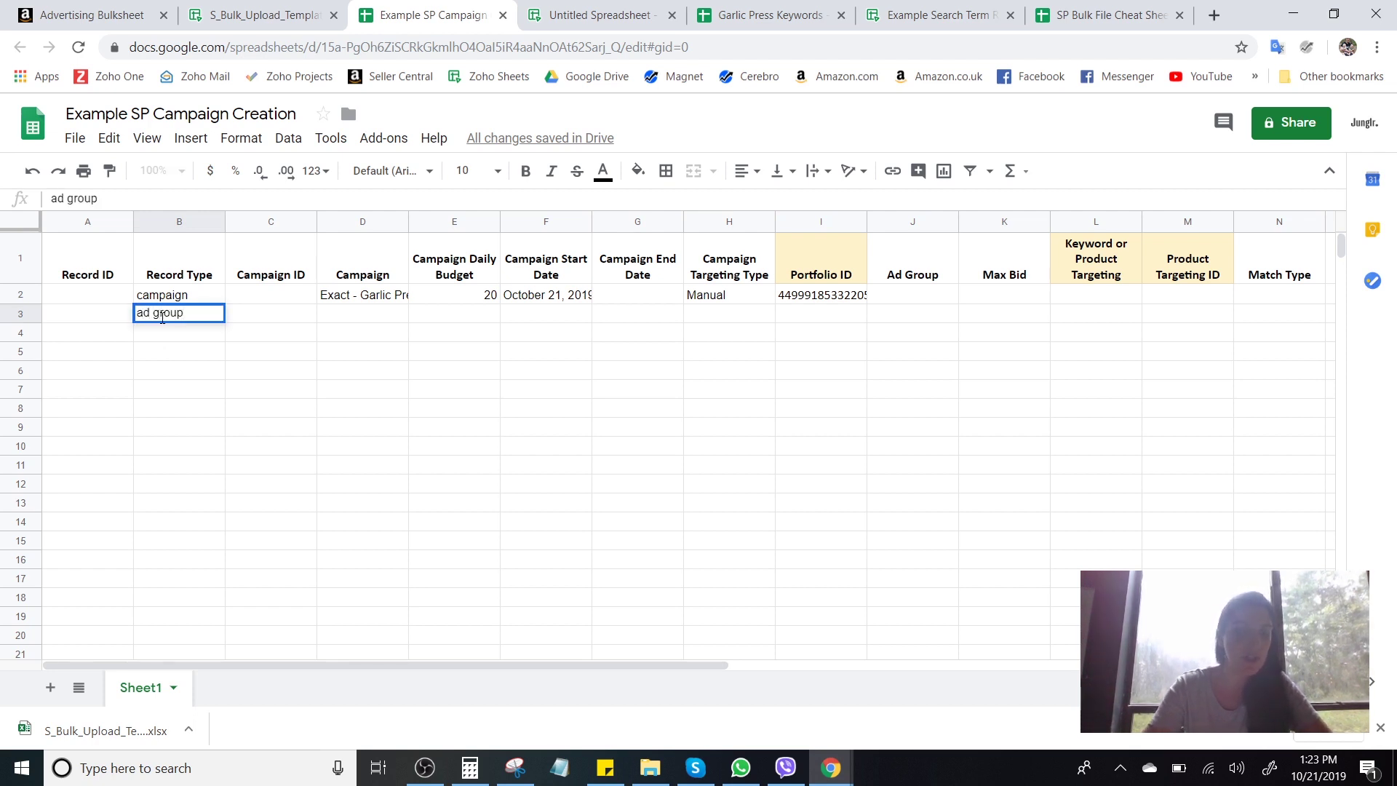
click(306, 305)
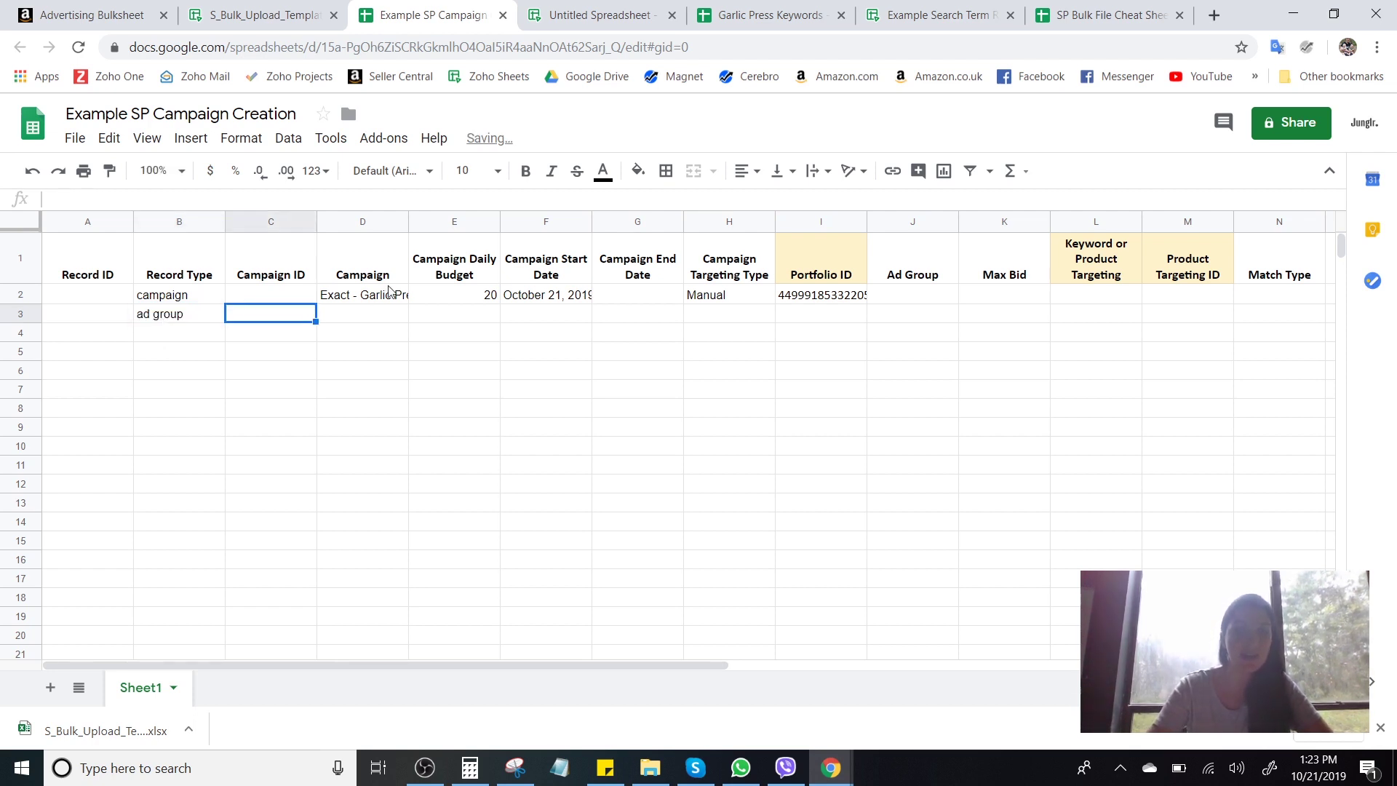
Widen the Campaign column and copy the row 2 campaign name into the Campaign cell of row 3.
drag(408, 222, 462, 221)
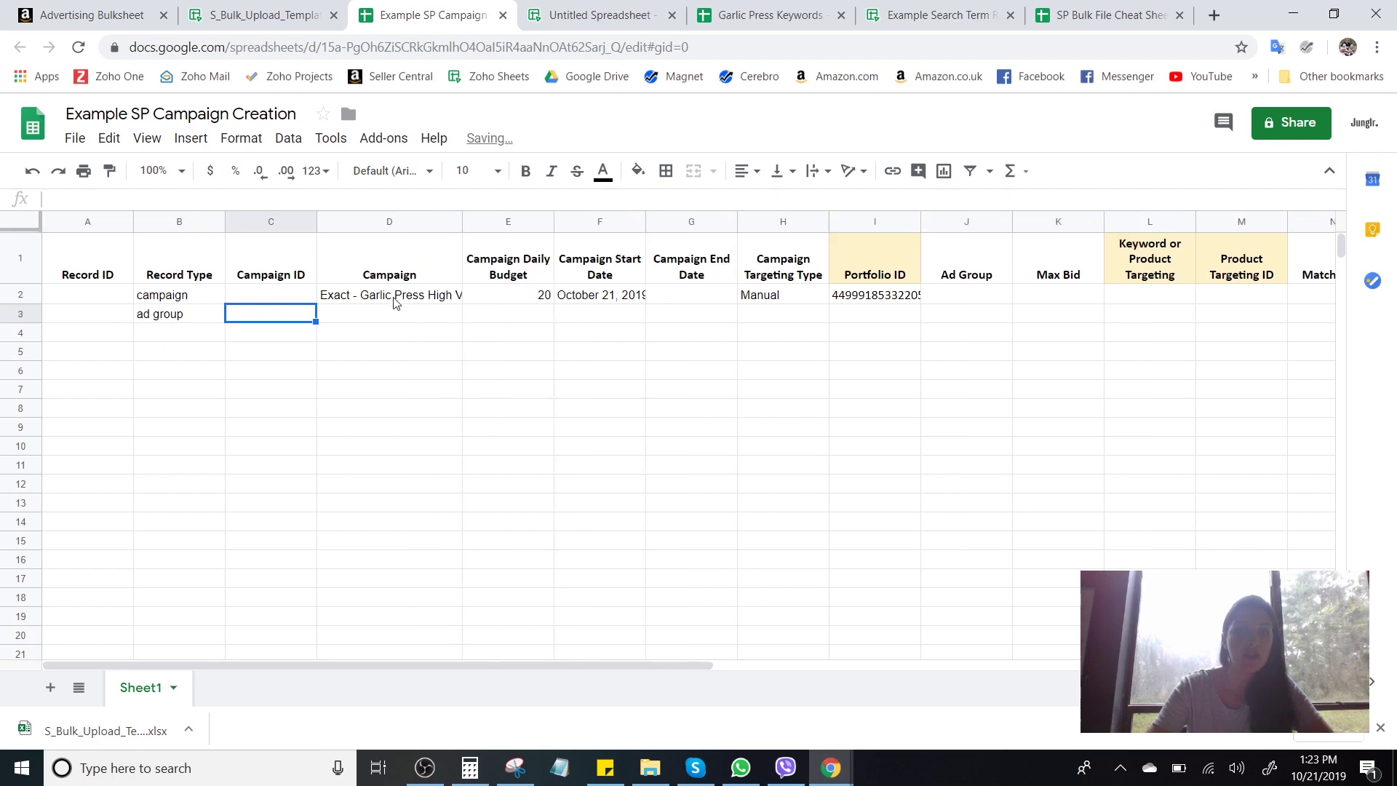
click(411, 294)
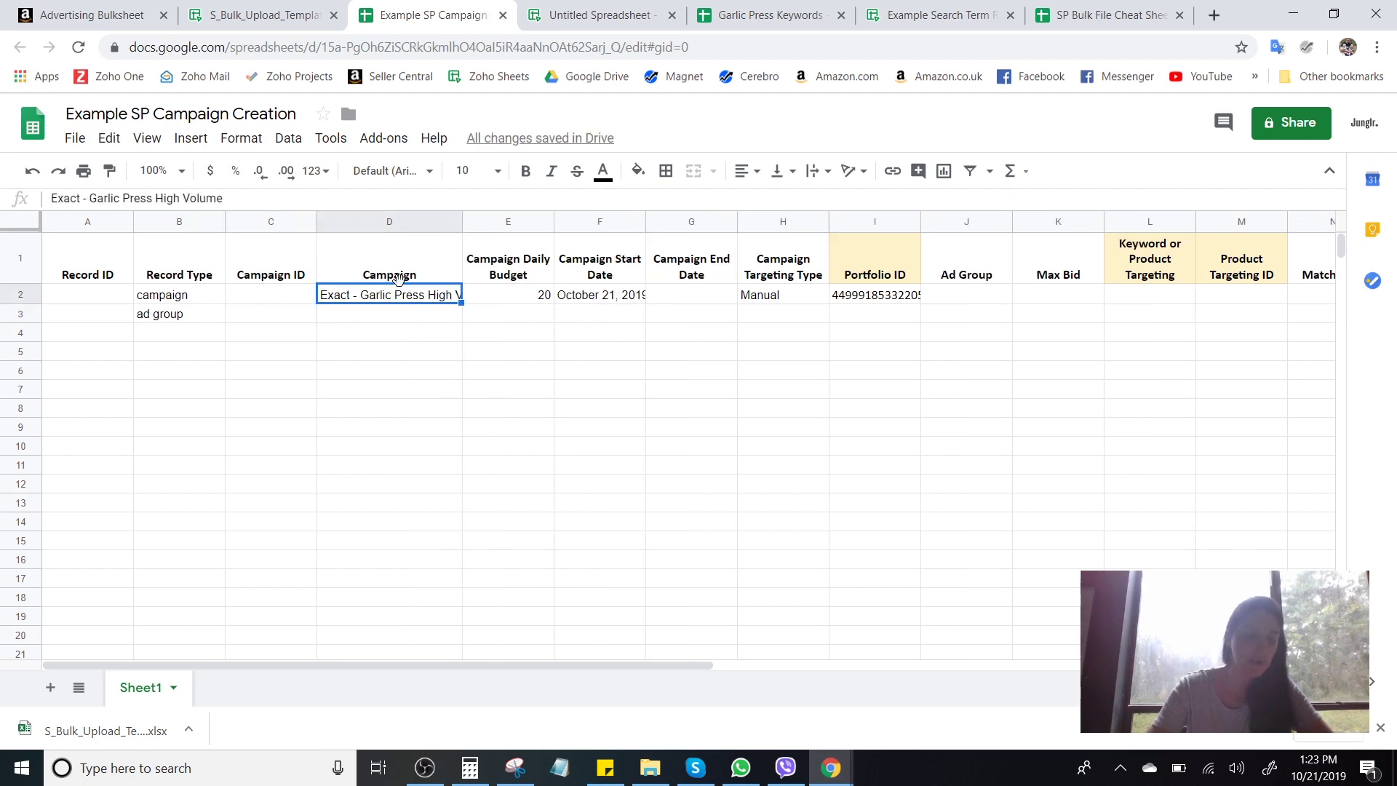
key(ctrl+c)
click(405, 318)
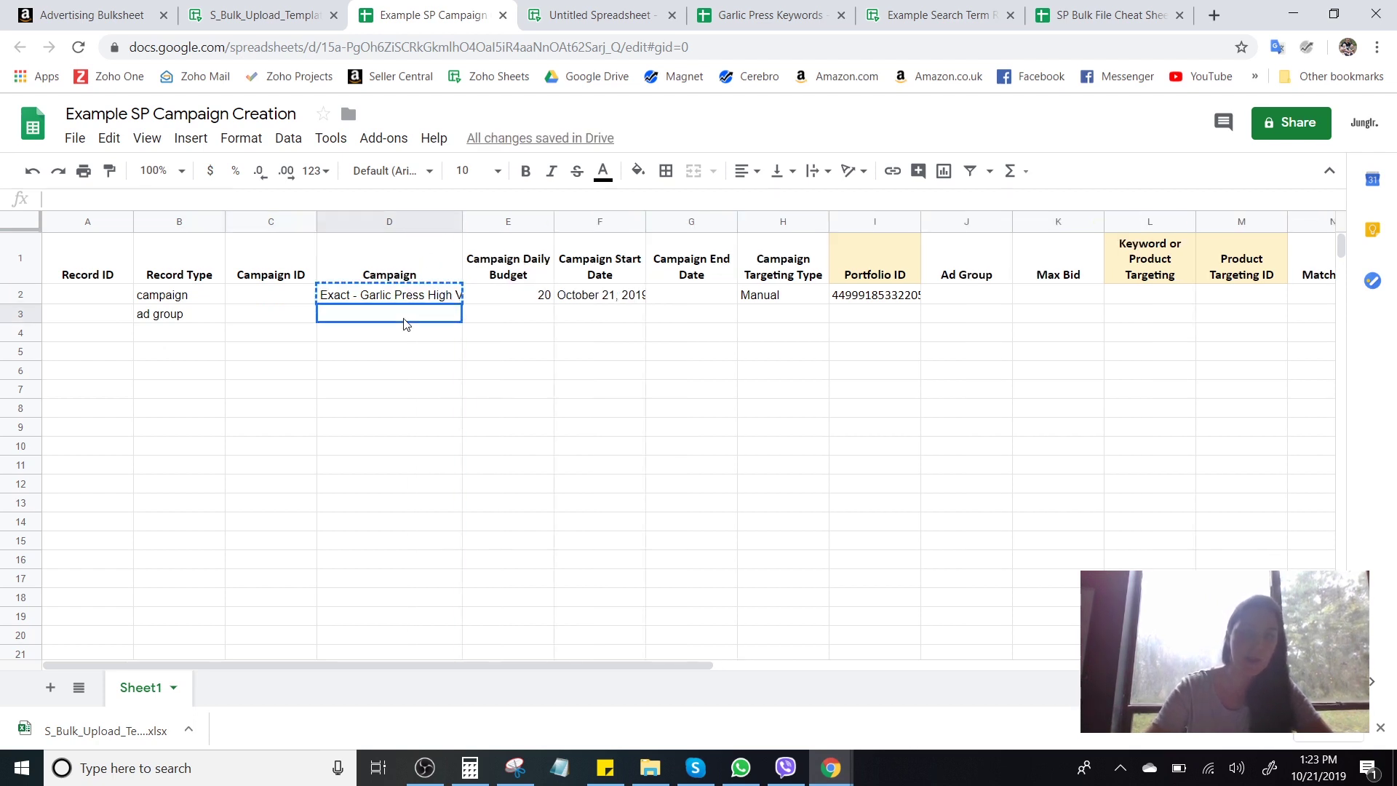
key(ctrl+v)
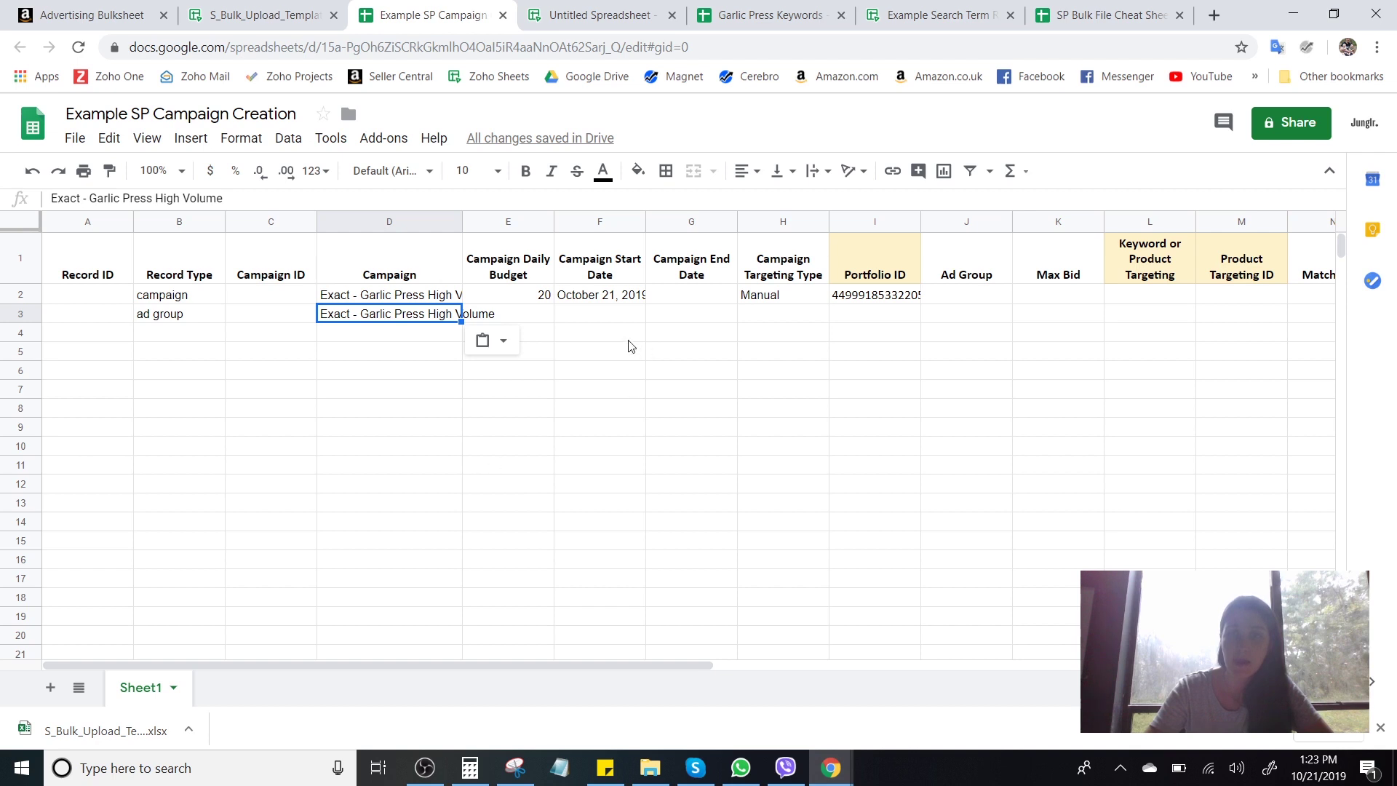
Name the row 3 Ad Group "Exact - Garlic Press High Volume - Group 1", starting from the copied campaign name.
click(972, 316)
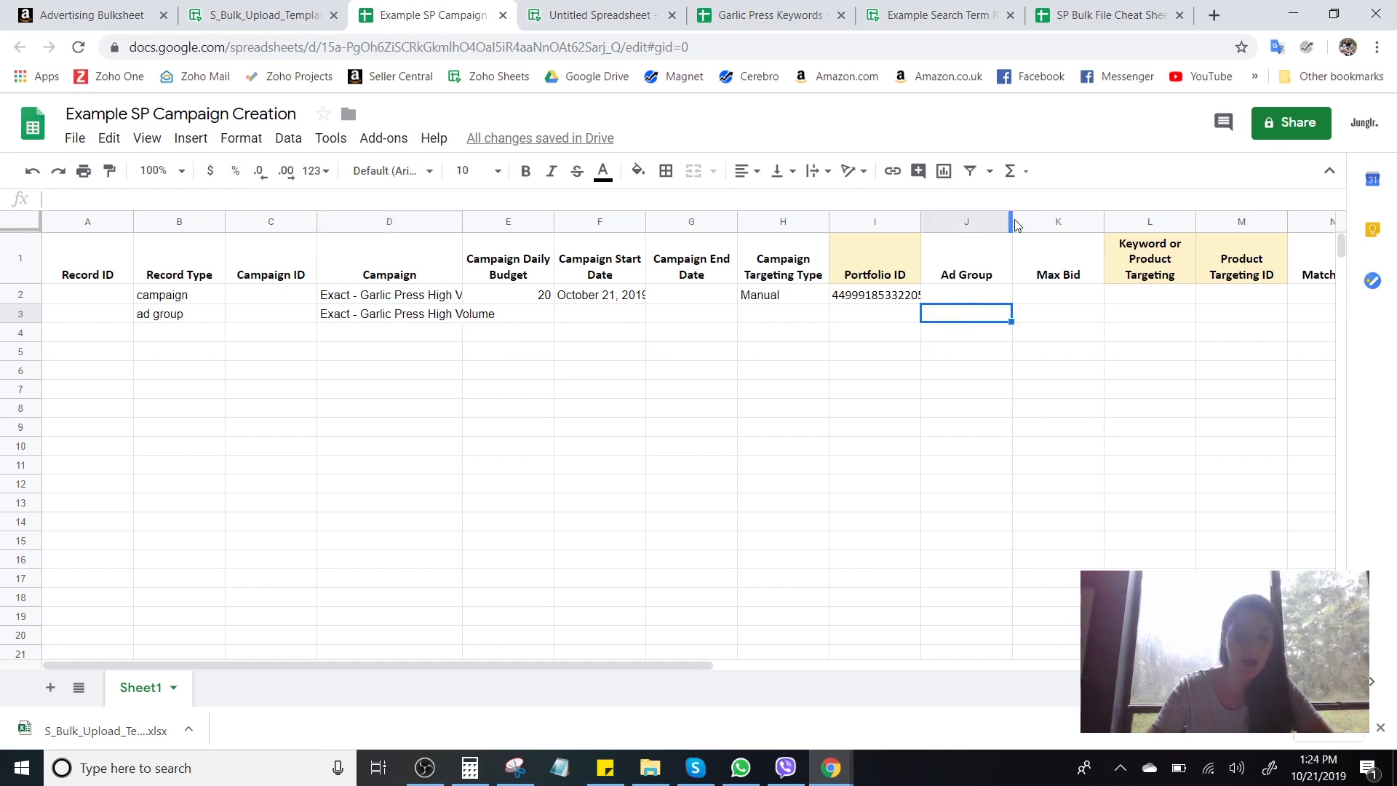
key(ctrl+v)
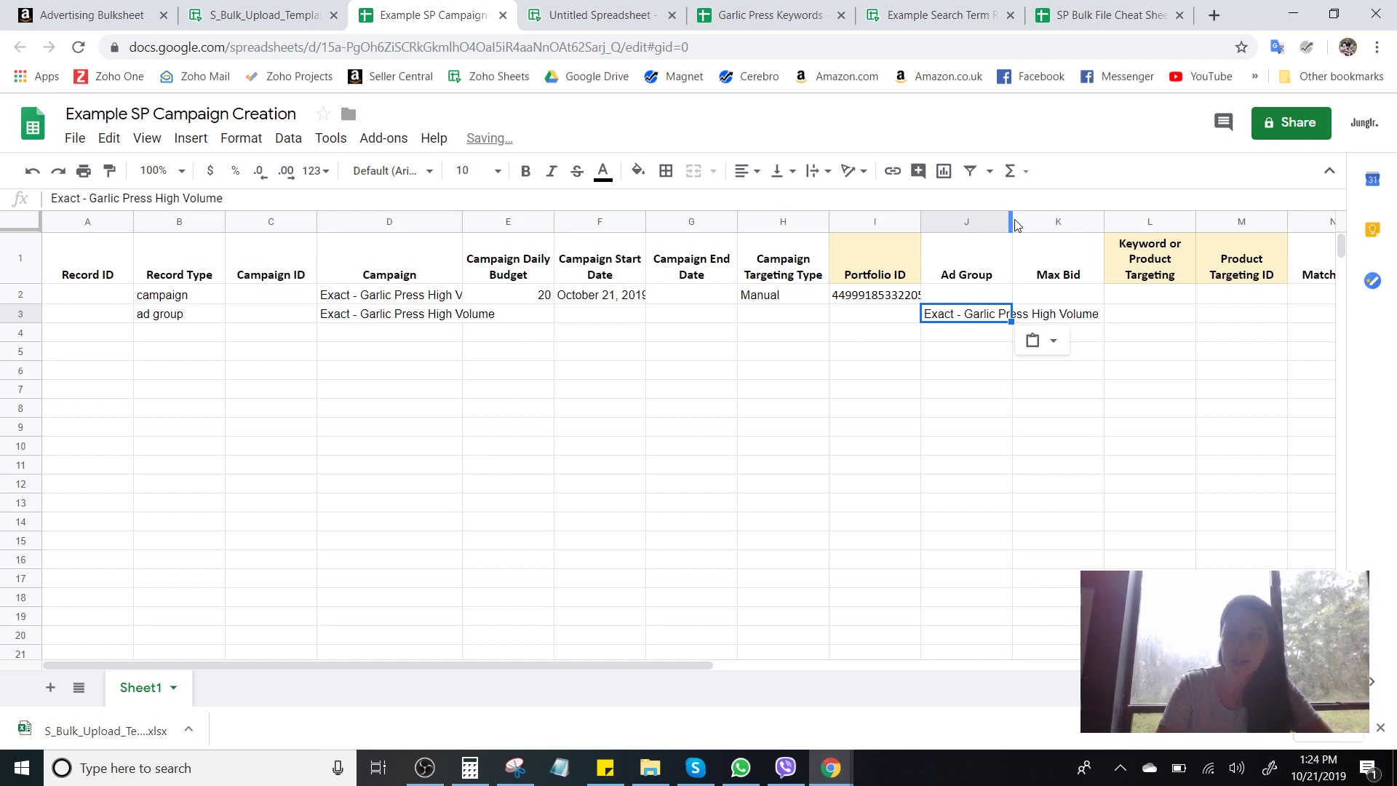
key(Tab)
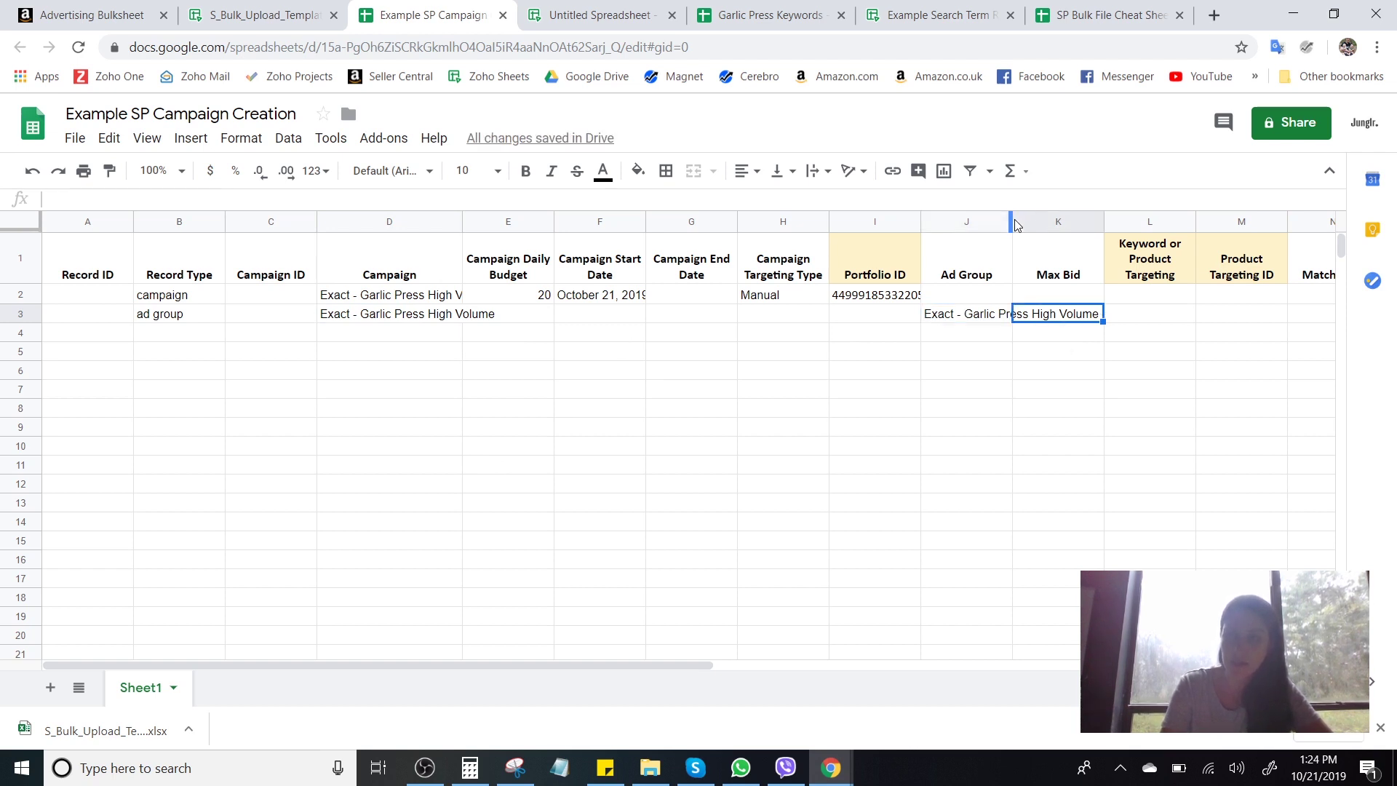
double_click(1002, 313)
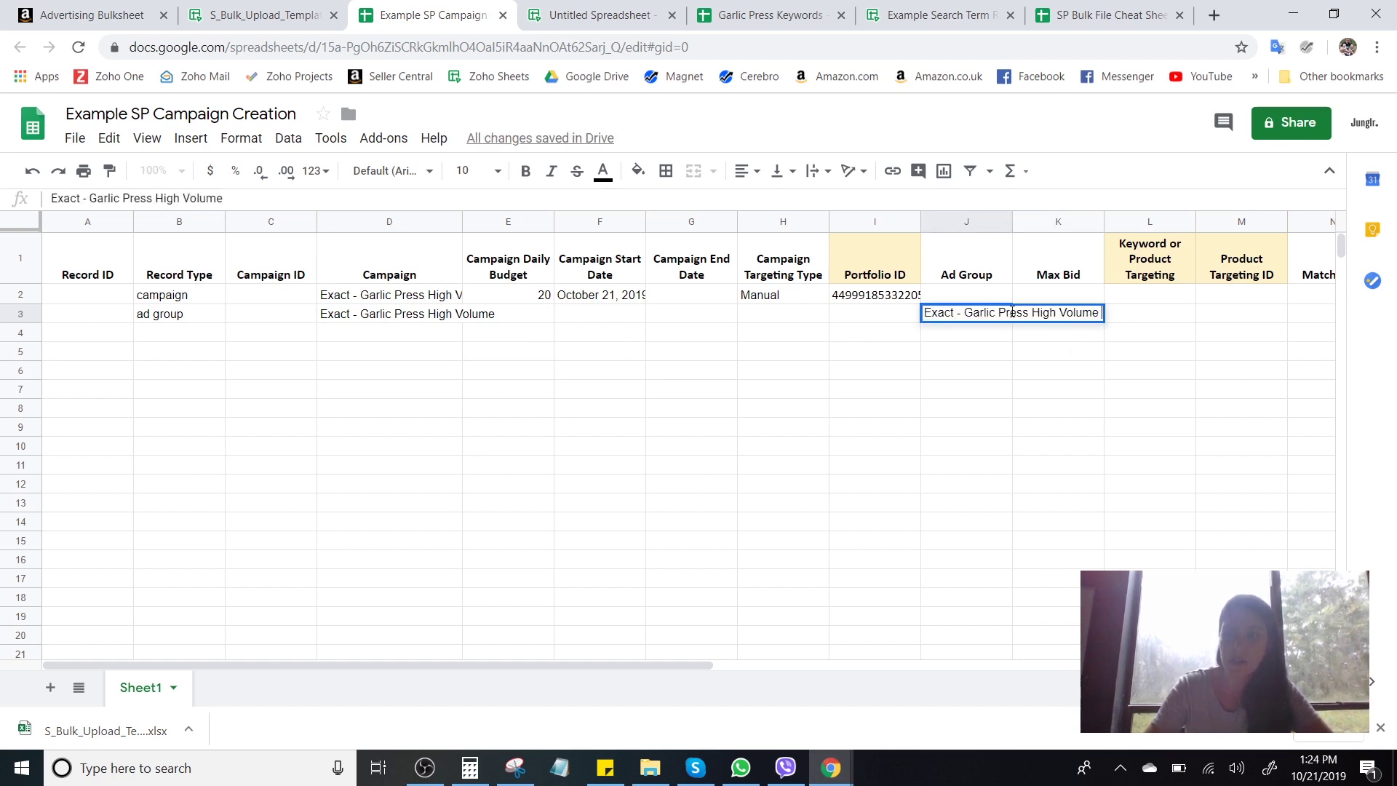
text(- )
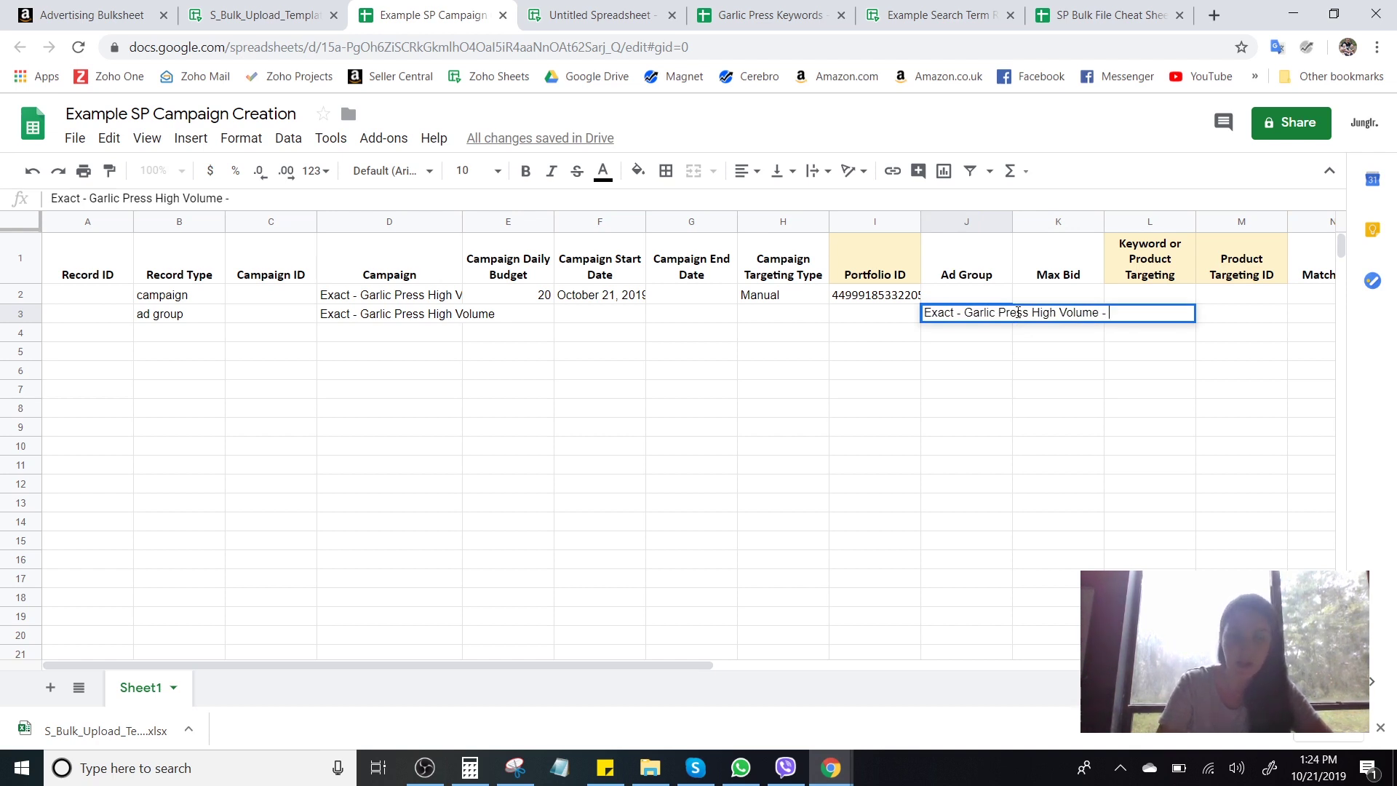
text(Group 1)
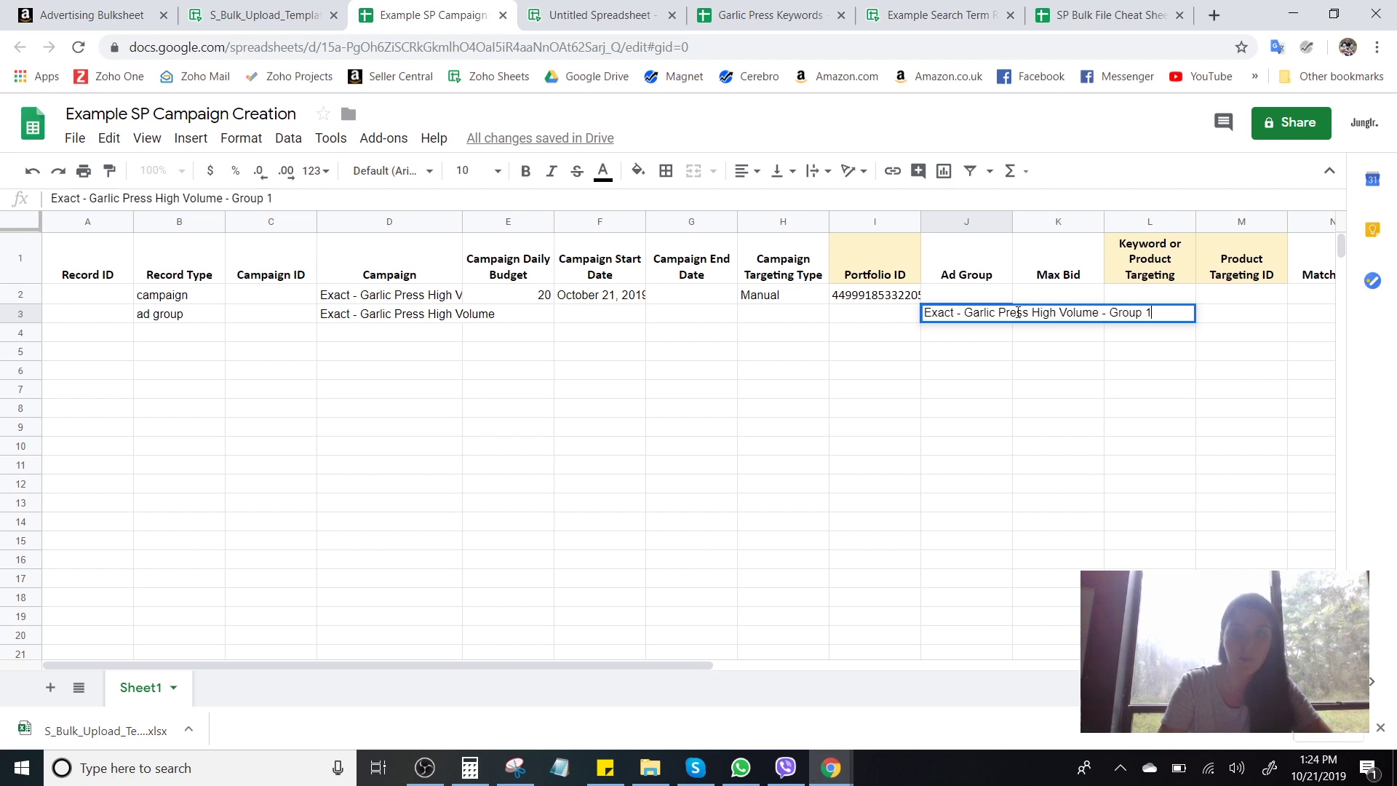
click(900, 357)
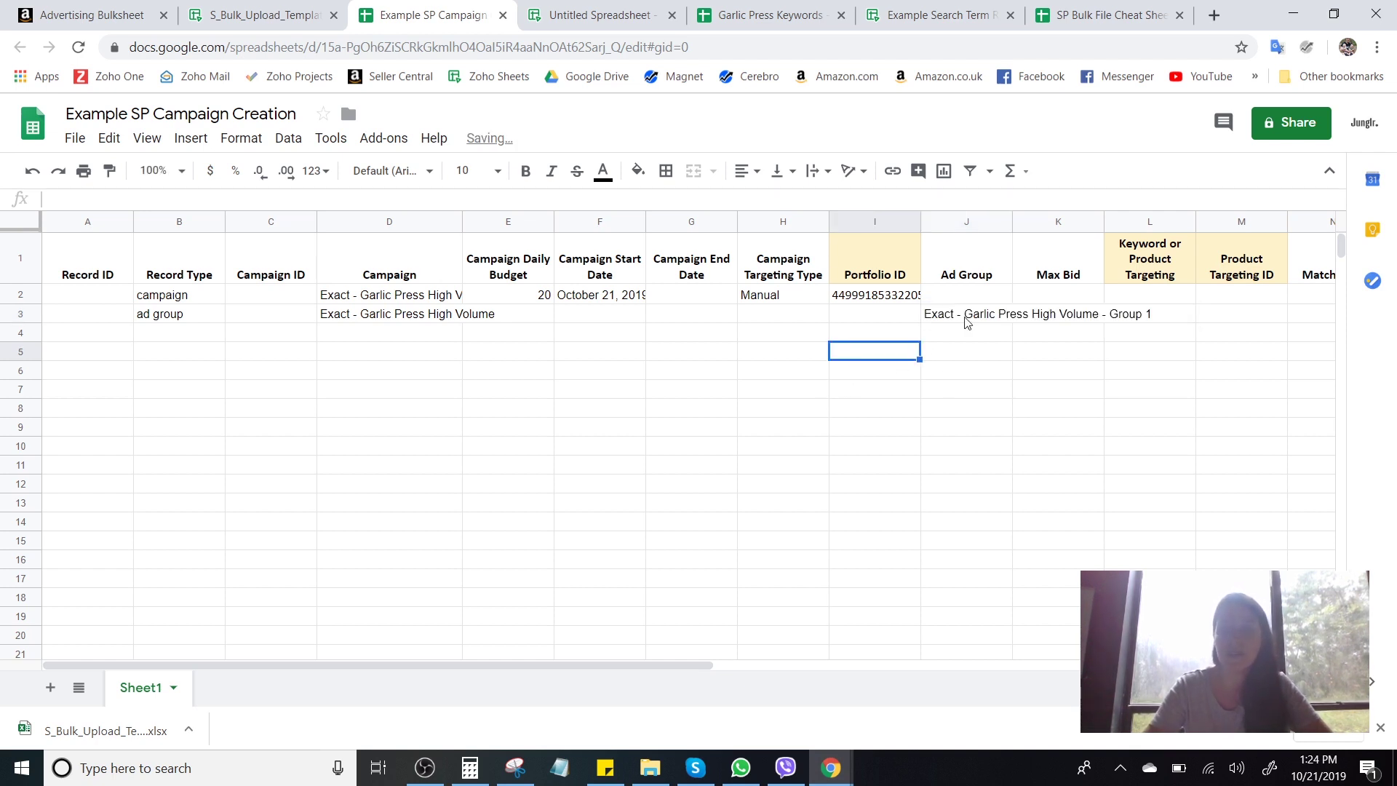
Set the Max Bid of the ad group in row 3 to 1.
drag(617, 666, 786, 655)
click(795, 315)
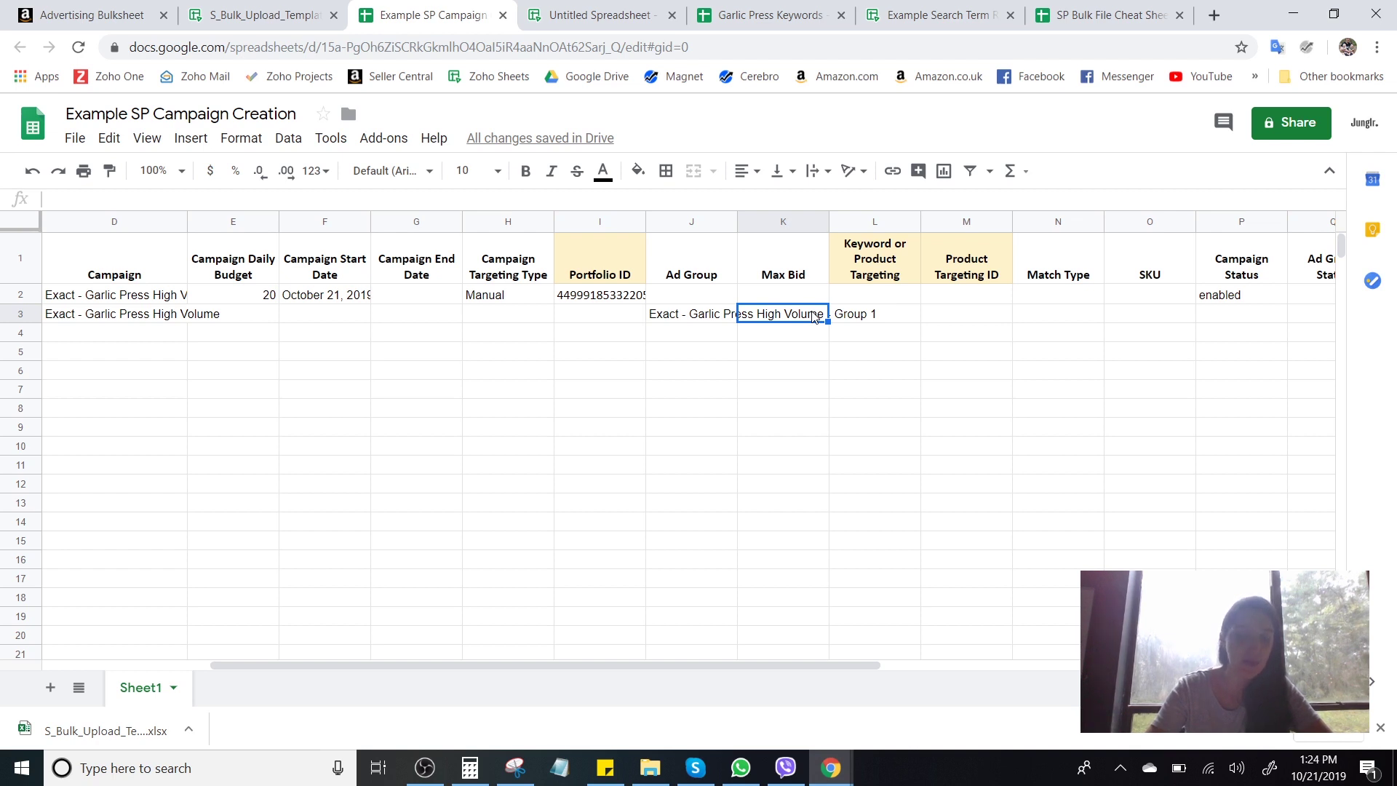
text(1)
key(Tab)
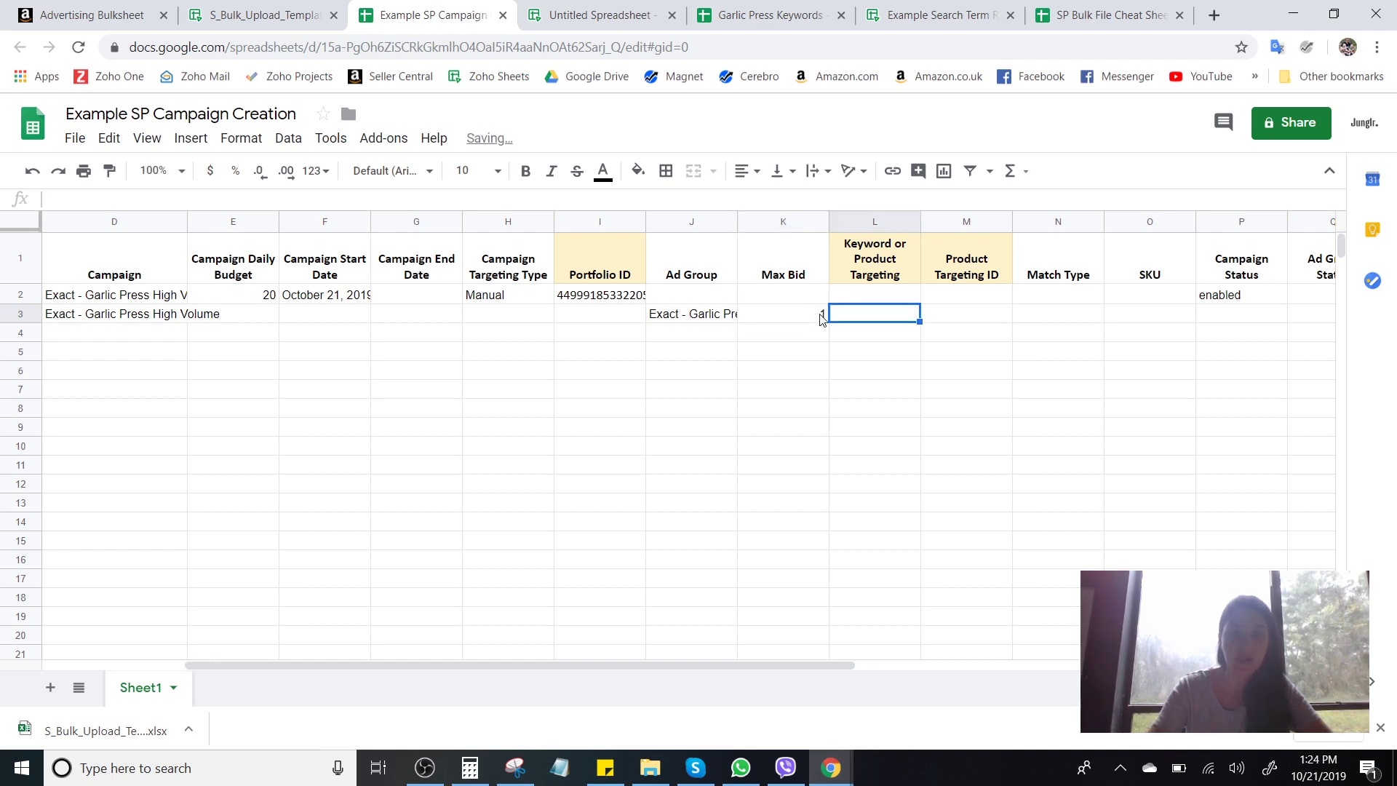
click(815, 315)
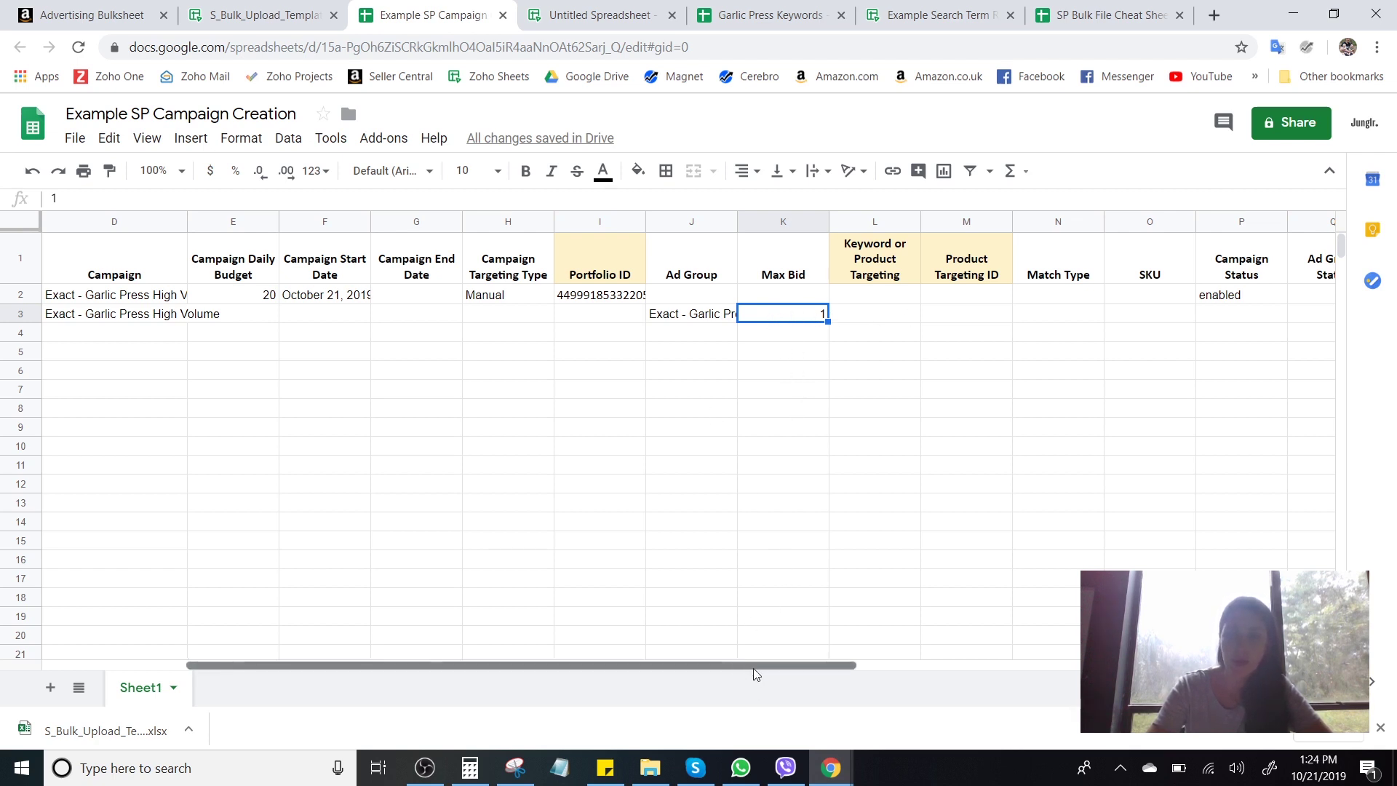
Set the row 3 Ad Group Status to enabled, leaving the targeting, Match Type and SKU cells blank.
drag(736, 666, 876, 661)
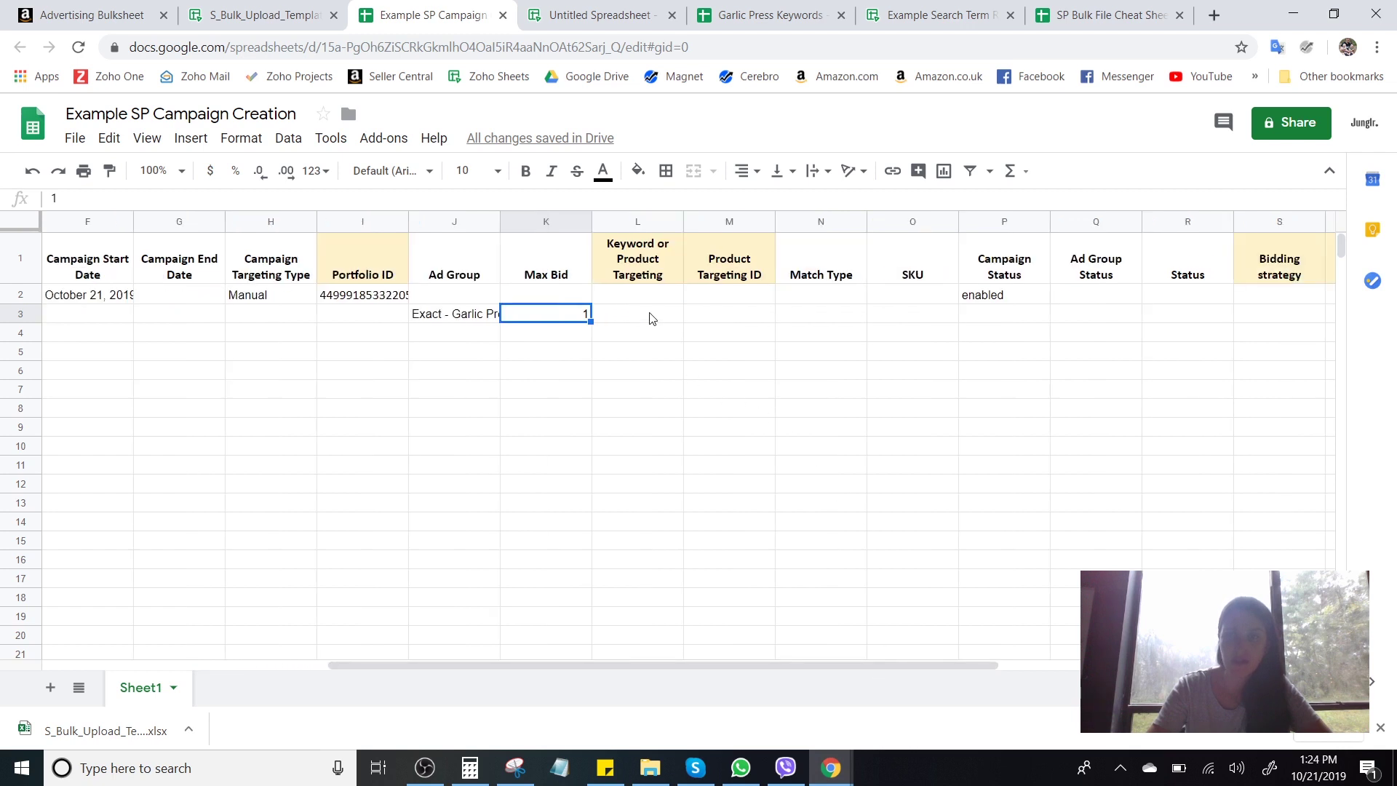
click(1090, 314)
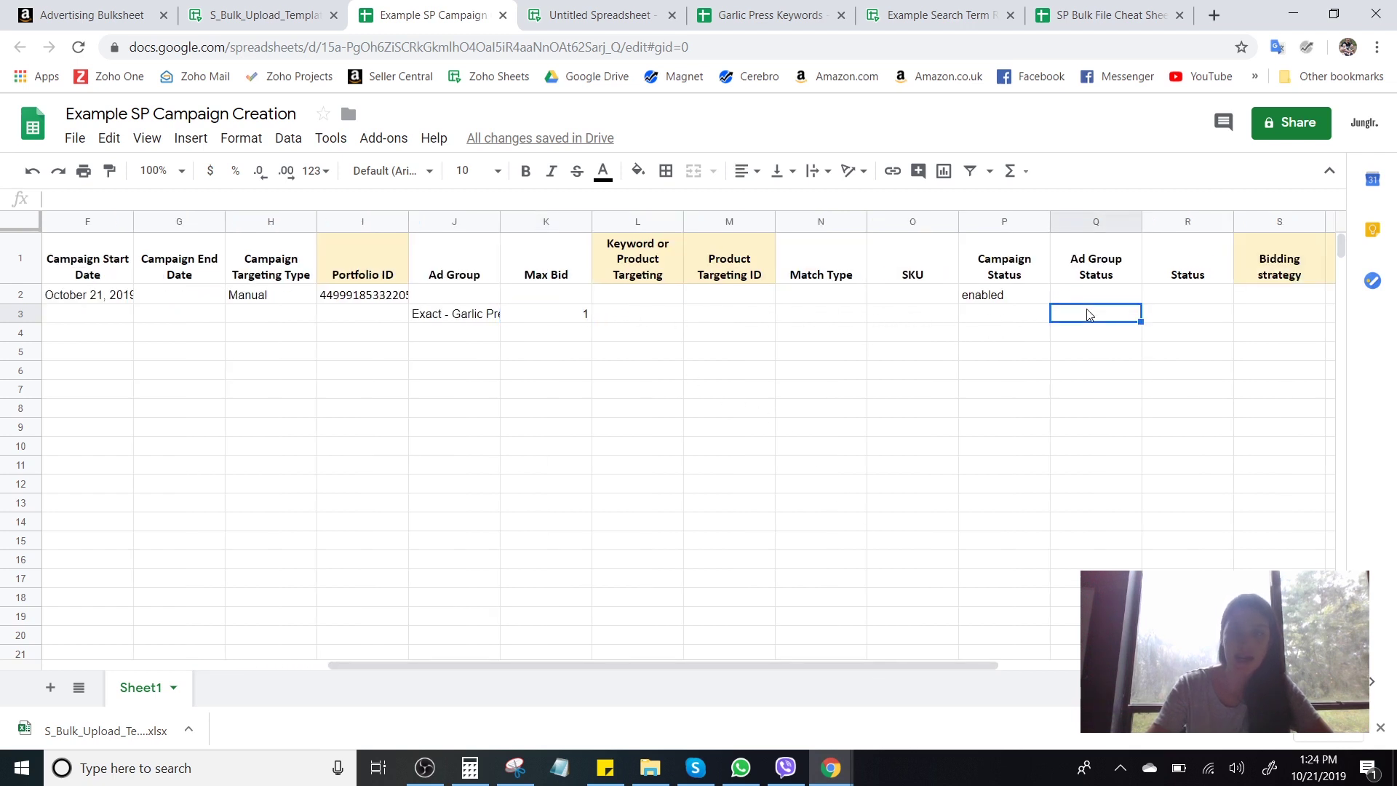
text(enabled)
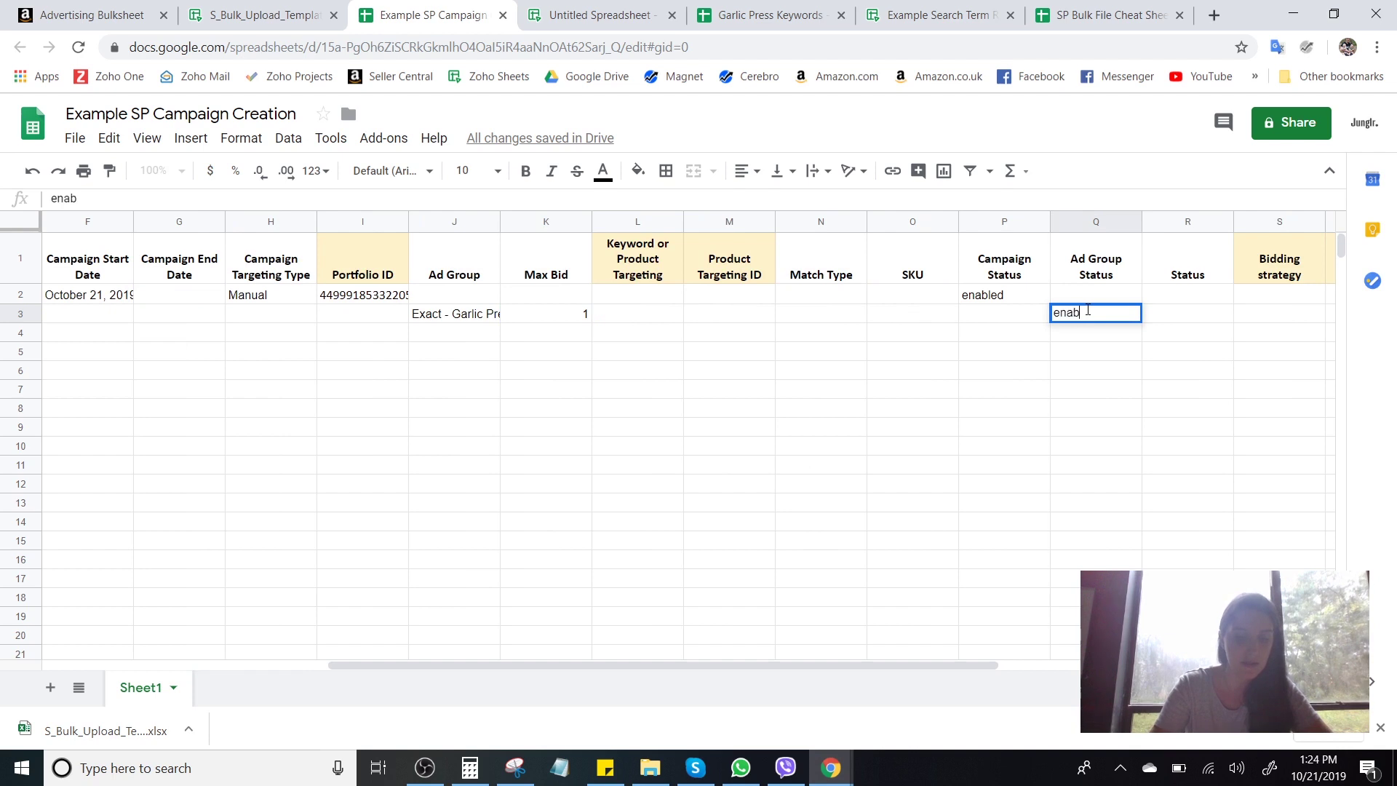
click(1073, 396)
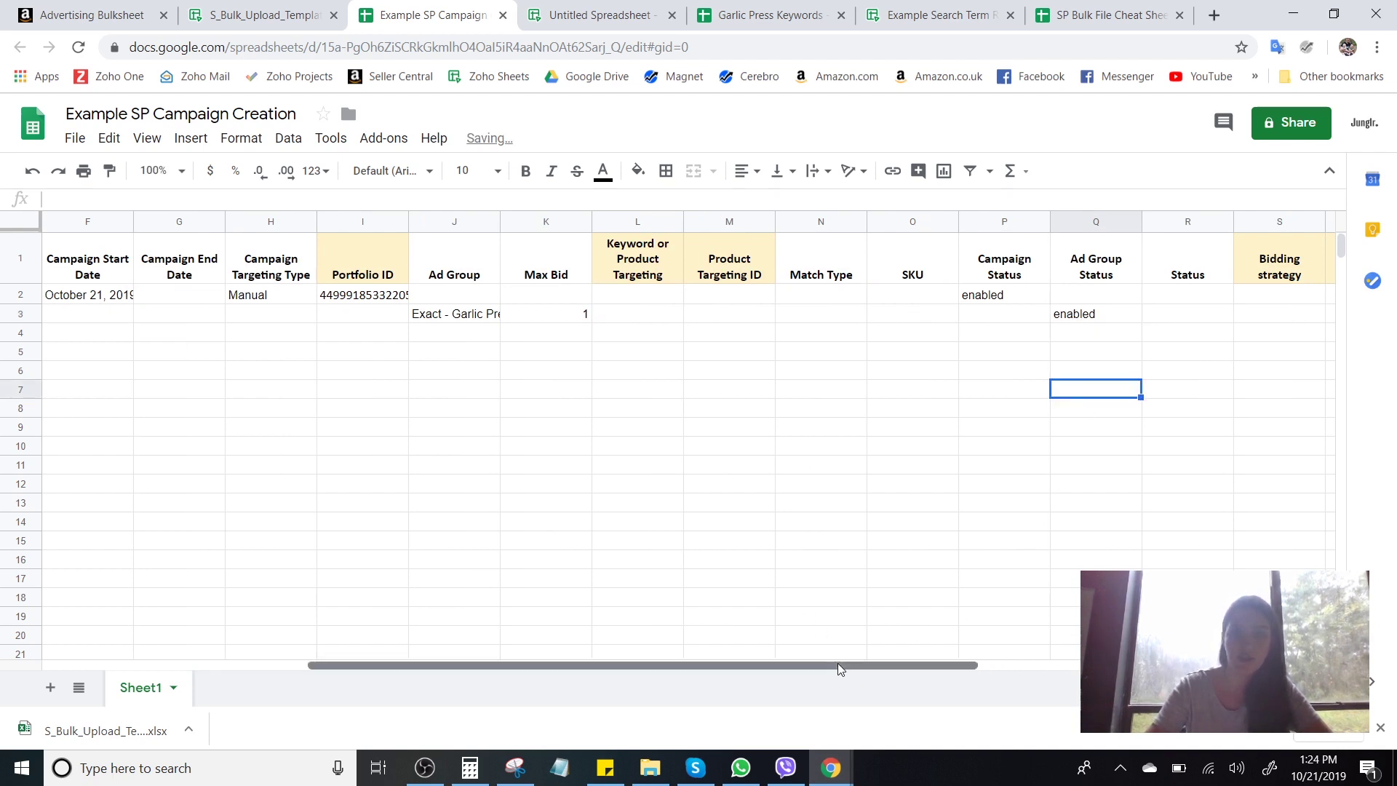
Enter "ad" as the Record Type in row 4 and leave its Campaign ID blank.
drag(837, 662, 372, 532)
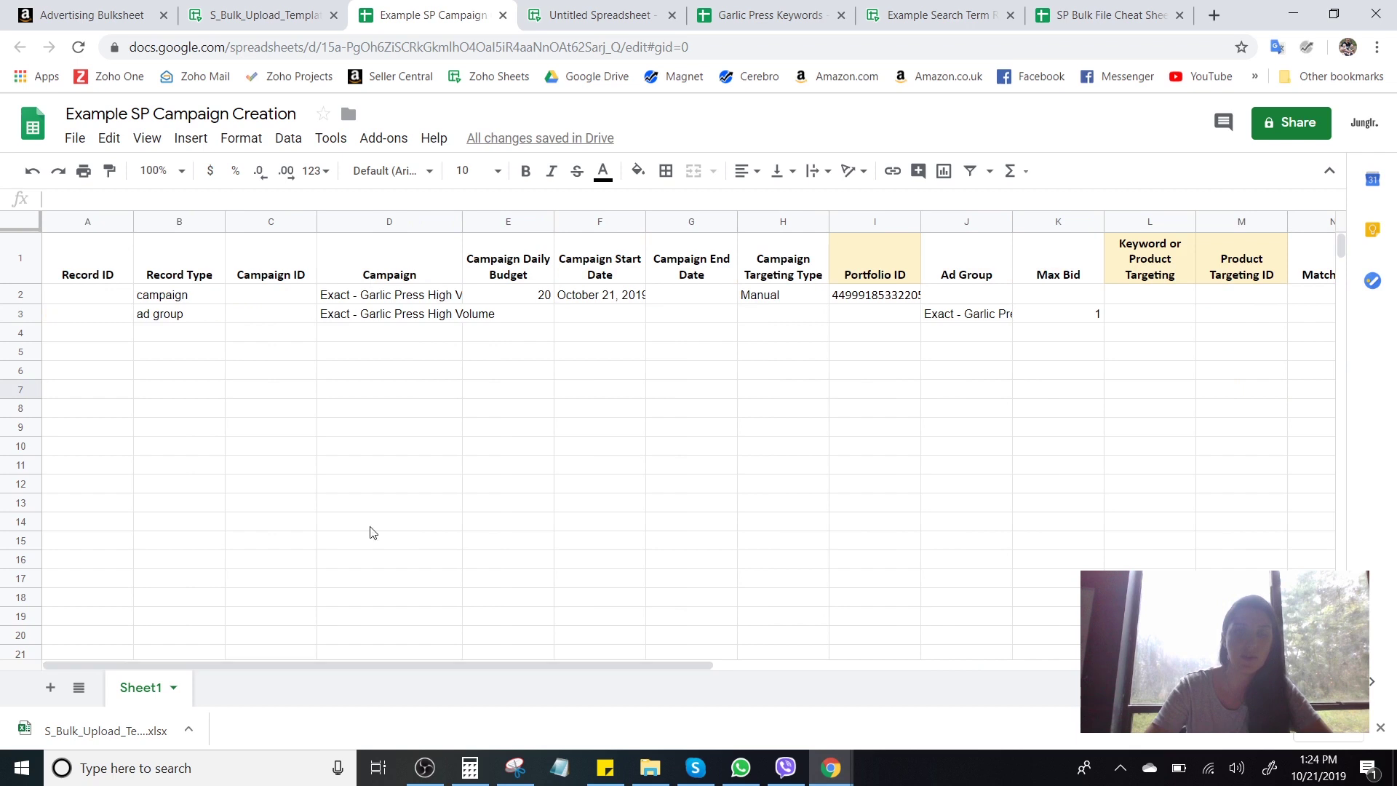
click(183, 337)
text(ad)
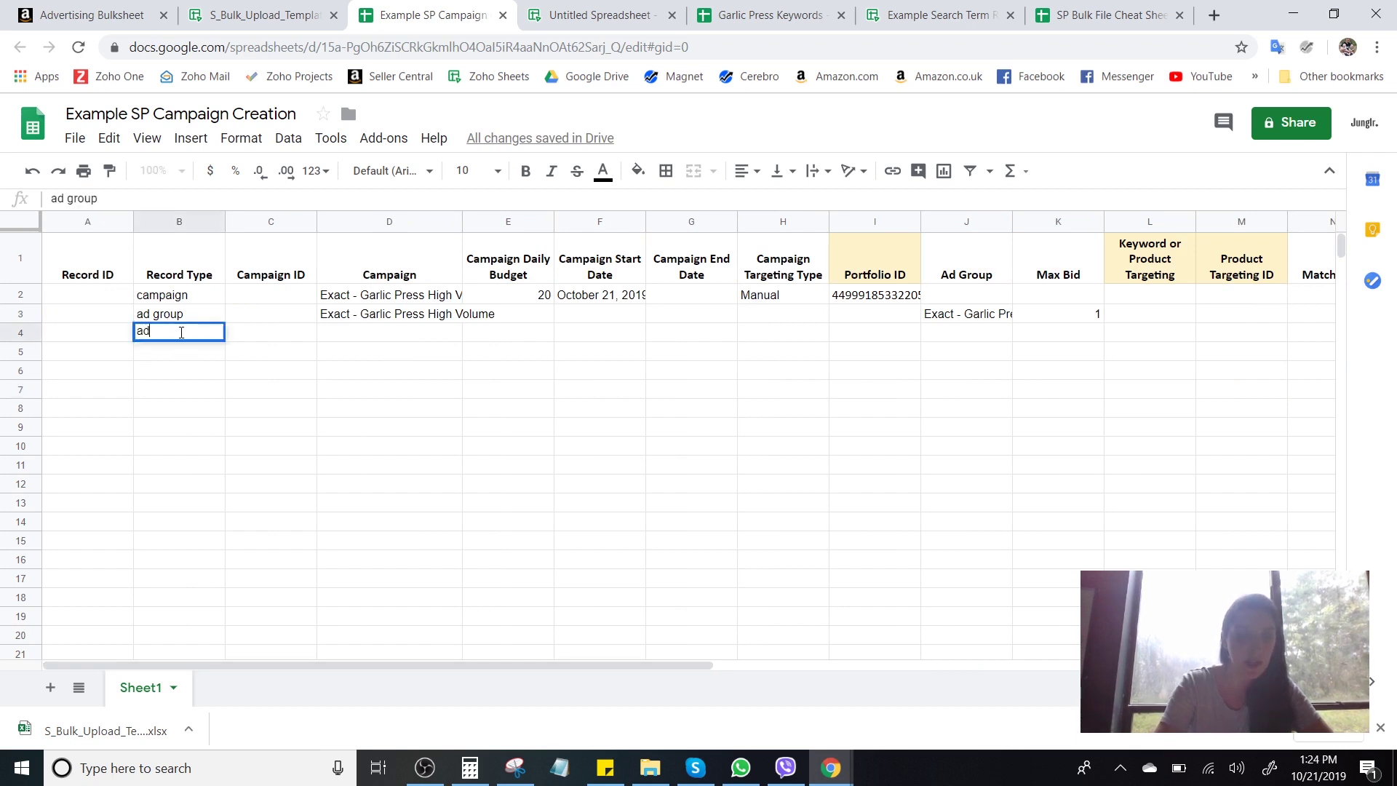
key(BackSpace)
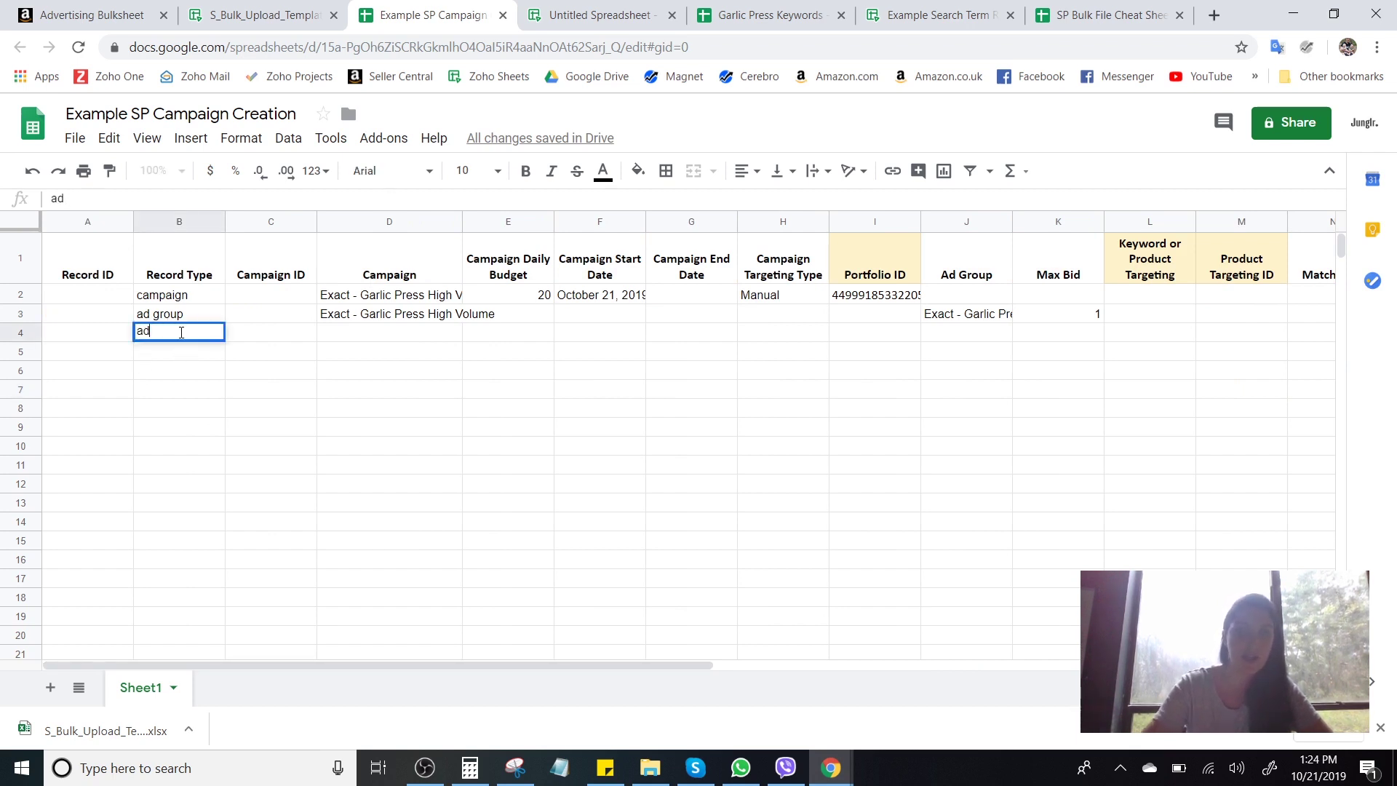
click(245, 335)
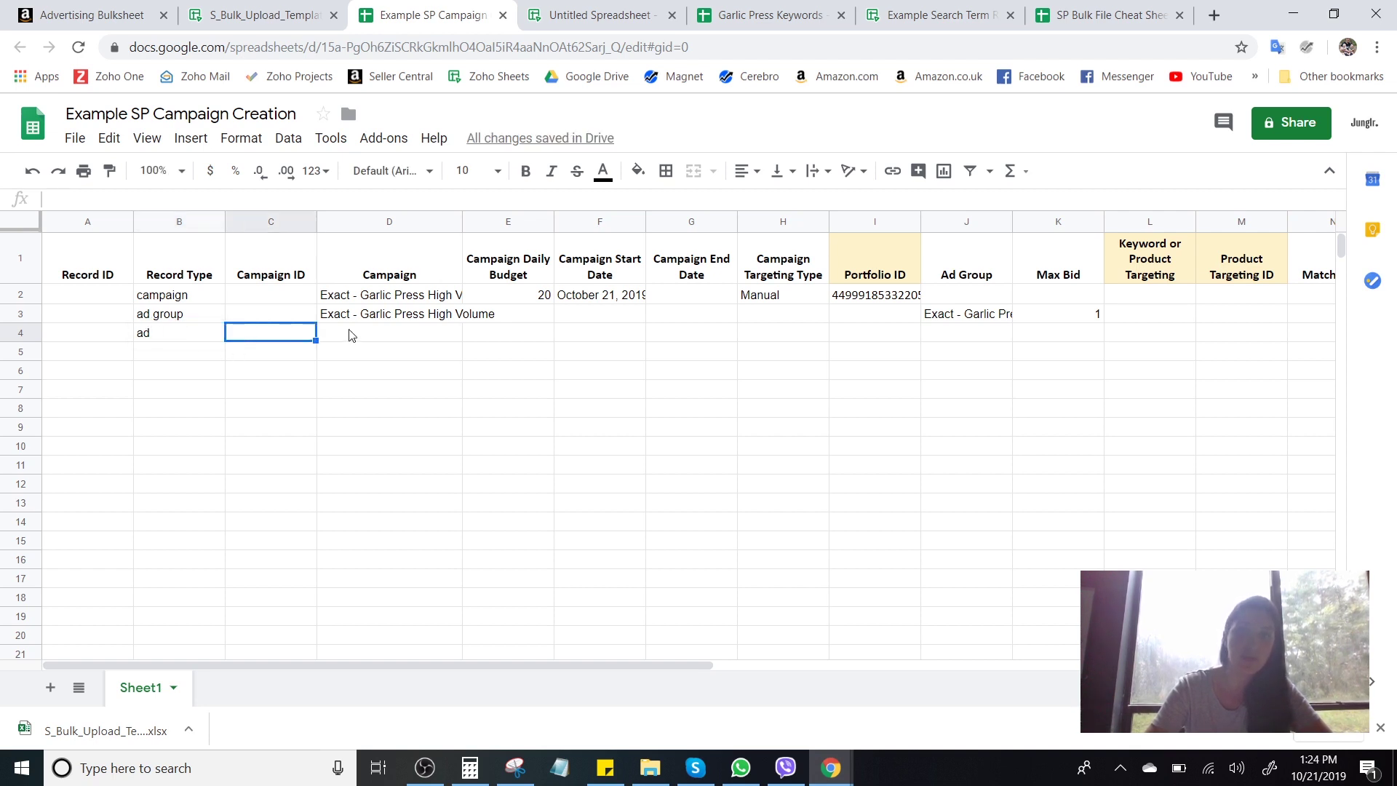
Copy the campaign name from row 3 into the Campaign cell of row 4.
click(378, 320)
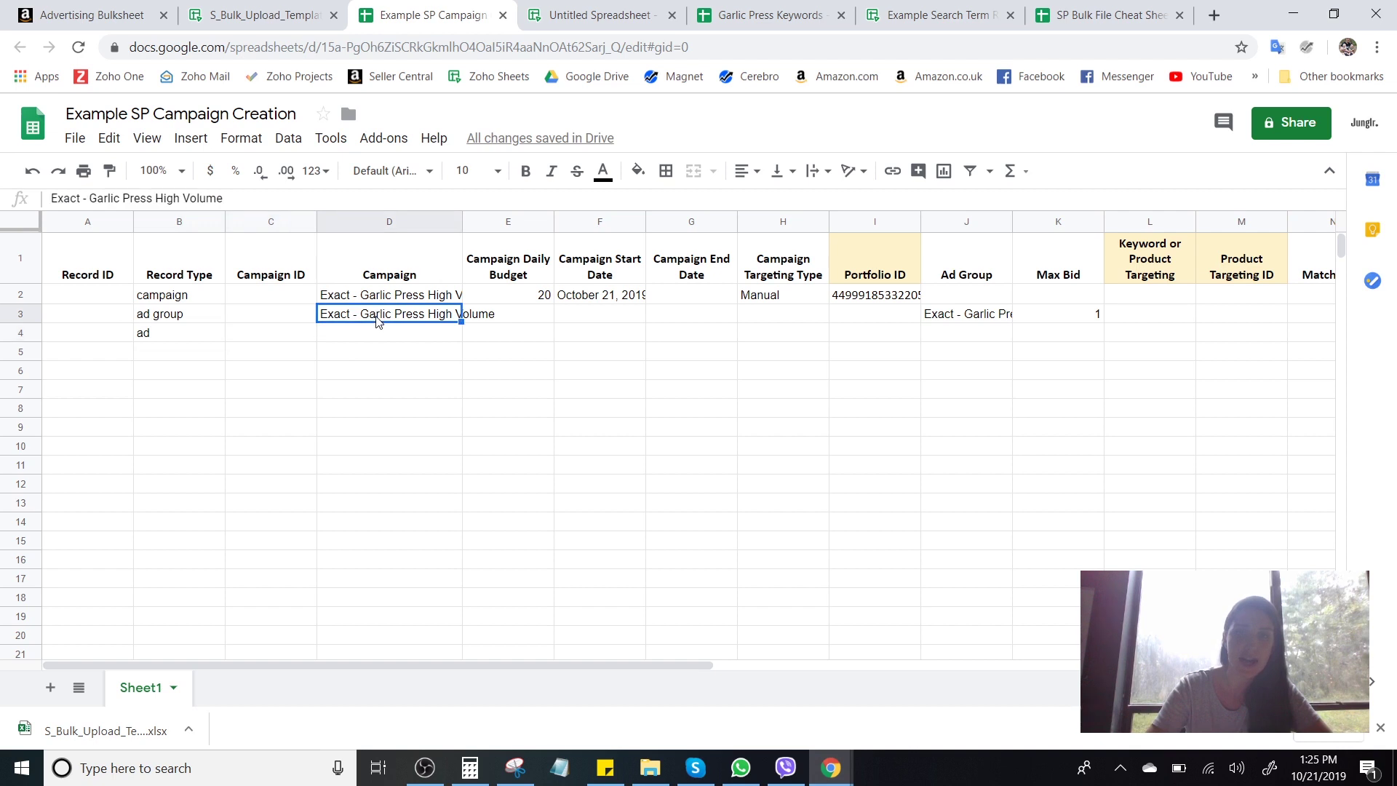
key(ctrl+c)
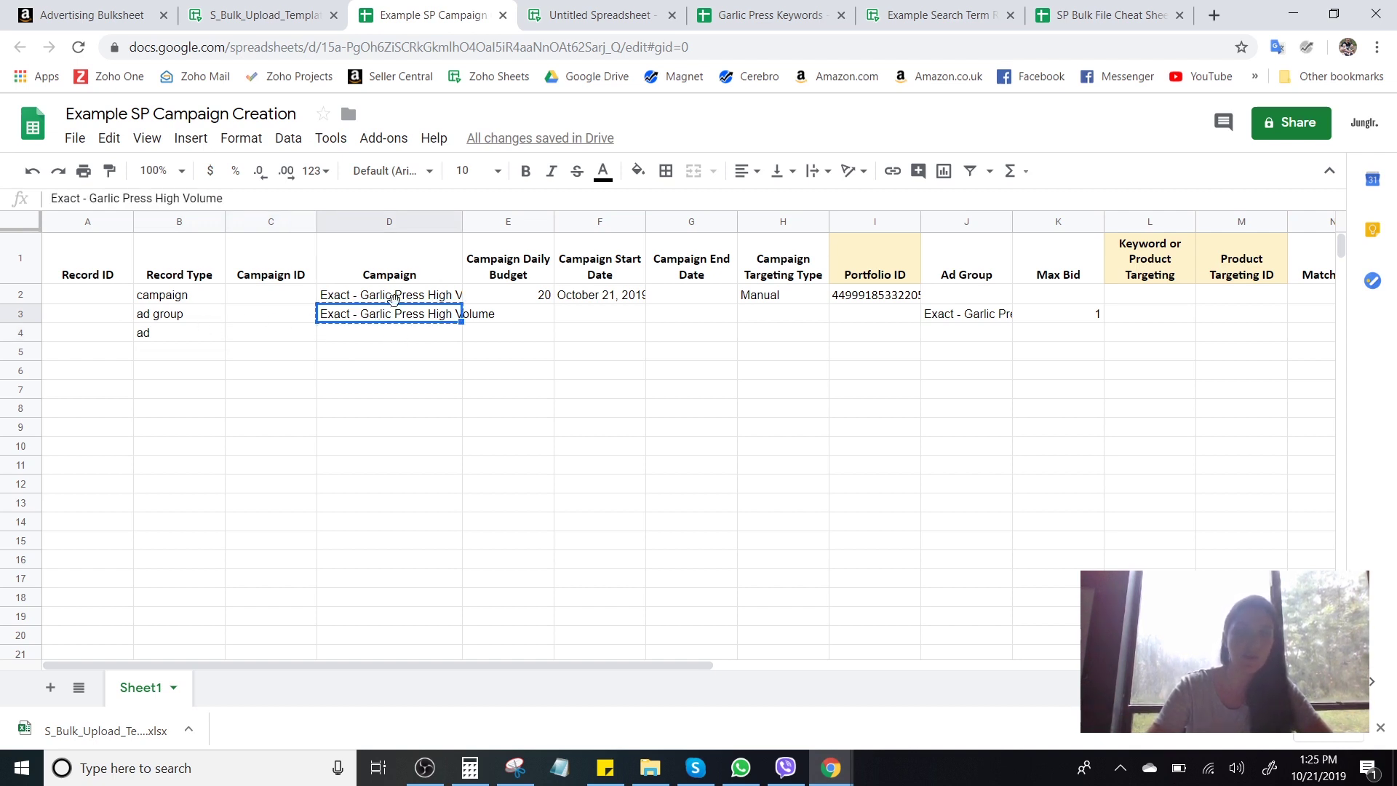
click(417, 337)
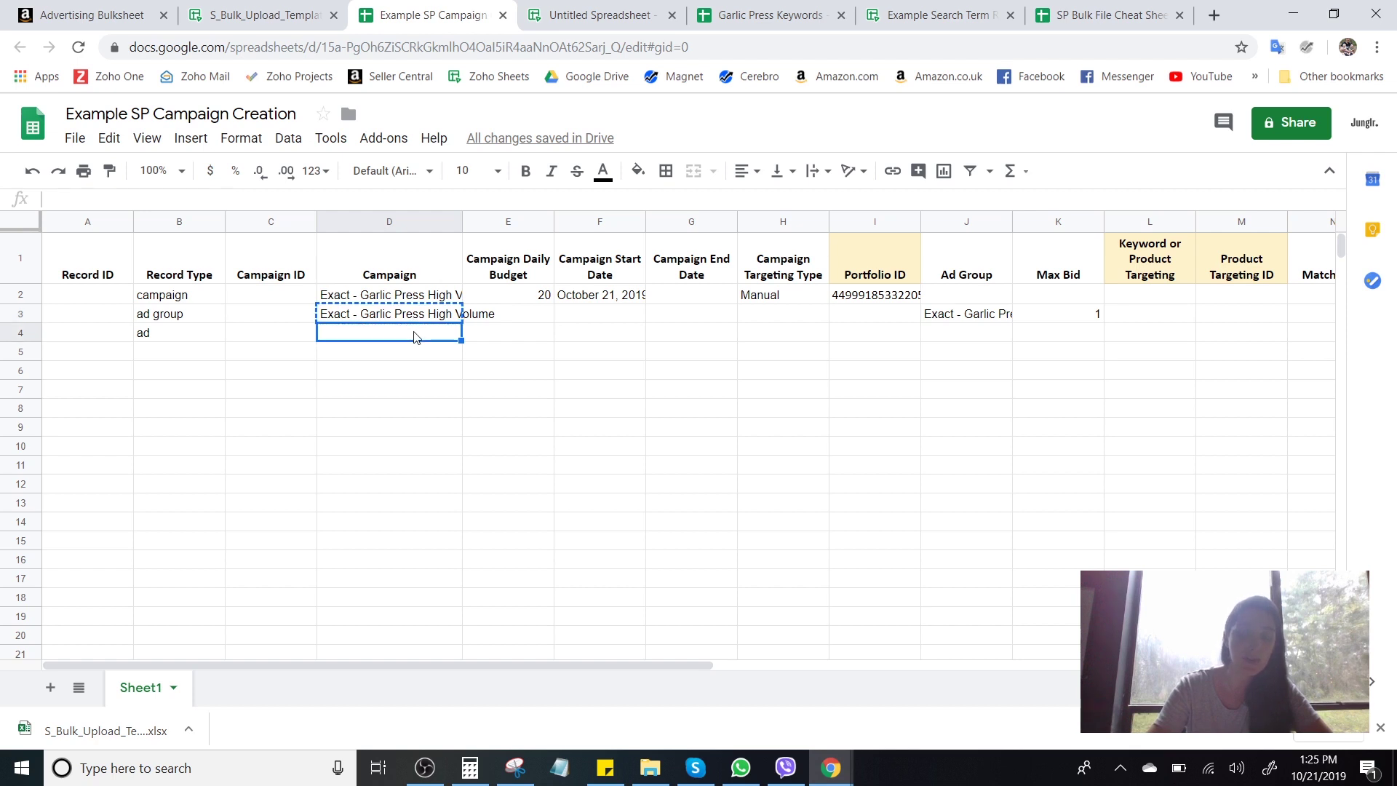
key(ctrl+v)
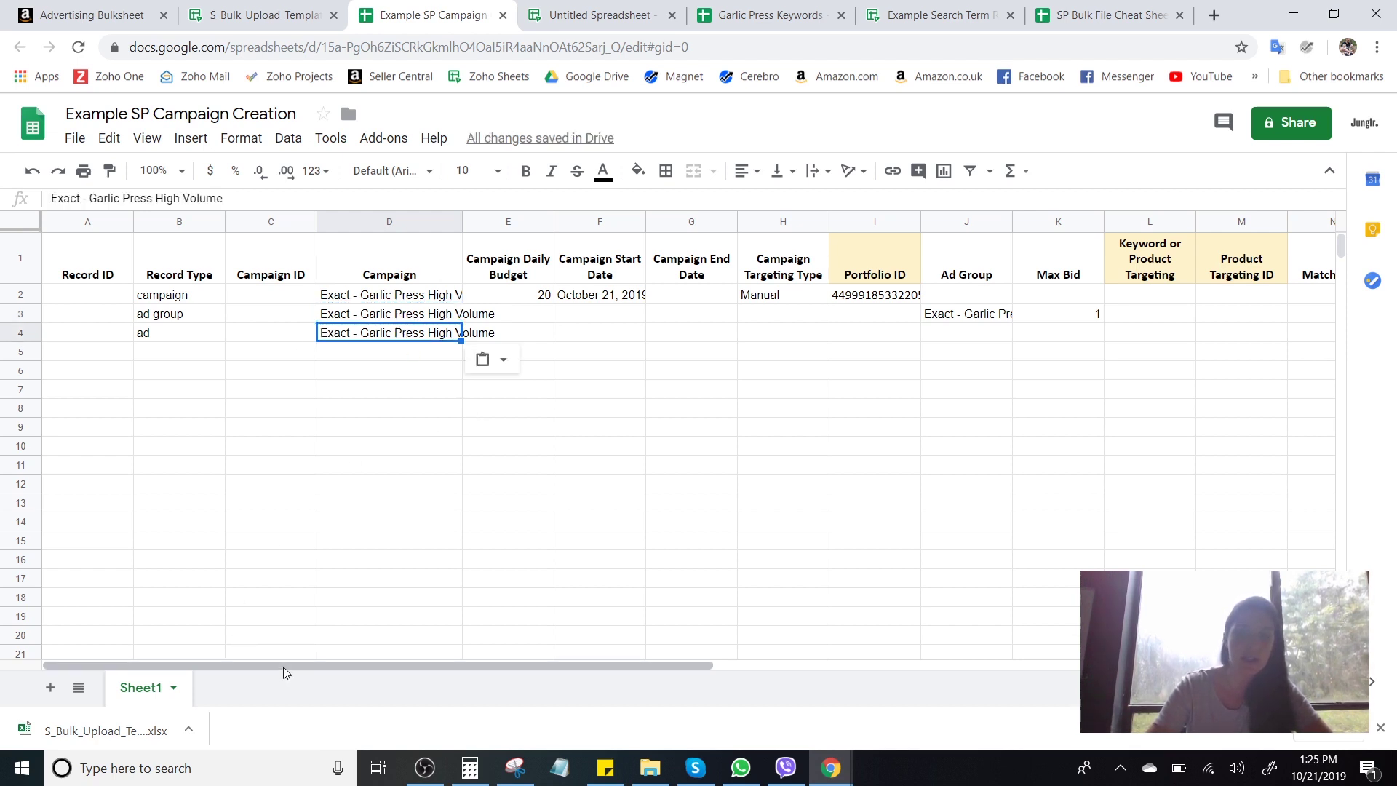
Copy the ad group name from row 3 into the Ad Group cell of row 4.
drag(303, 664, 384, 666)
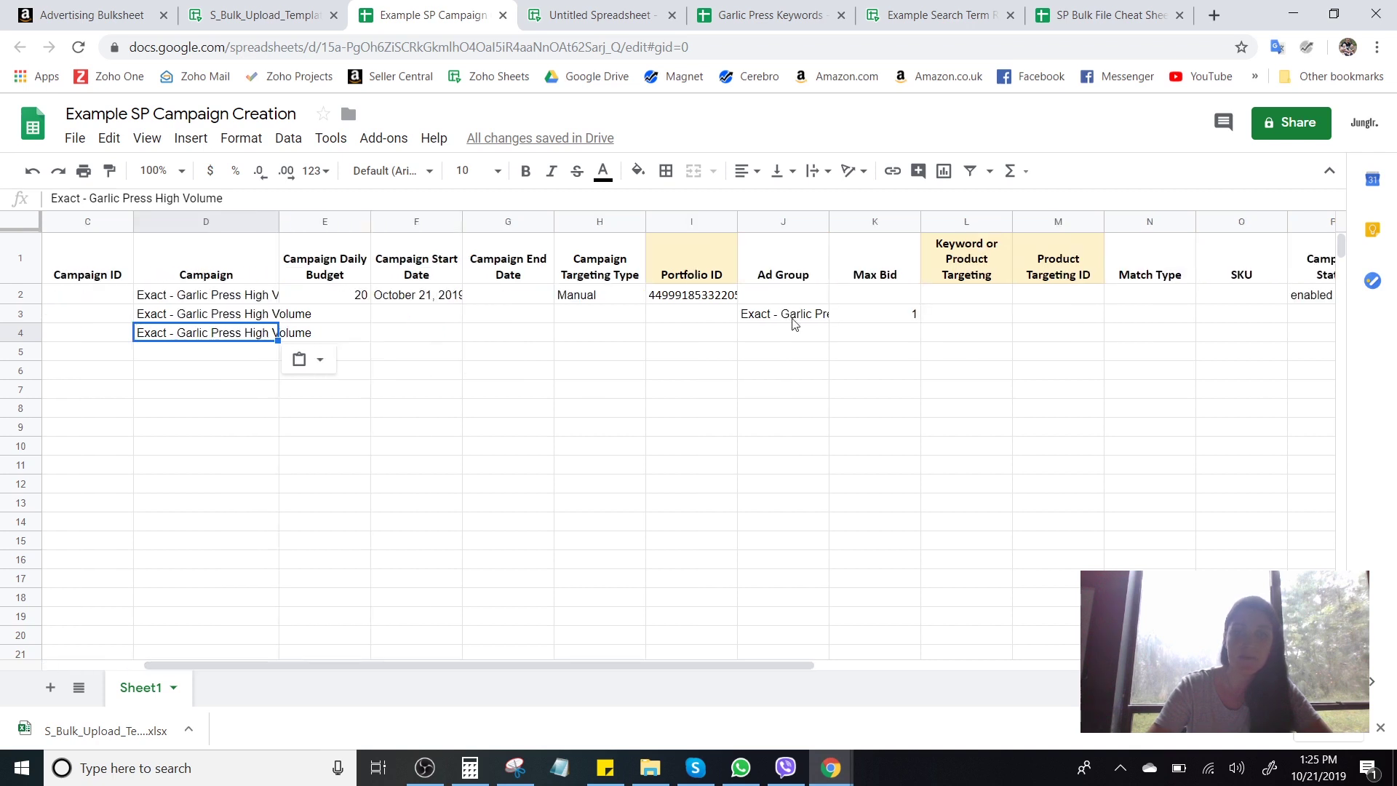
click(797, 321)
key(ctrl+c)
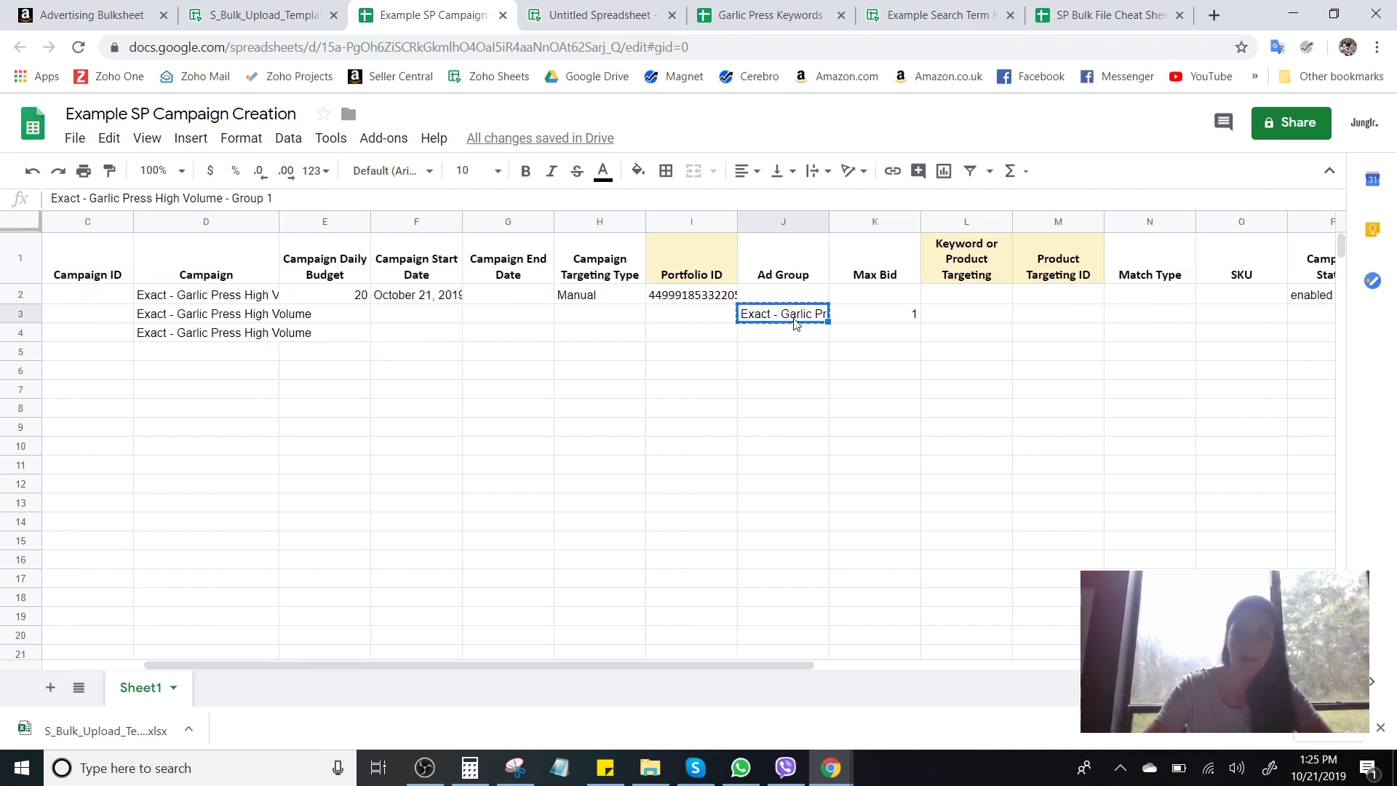
click(823, 336)
key(ctrl+v)
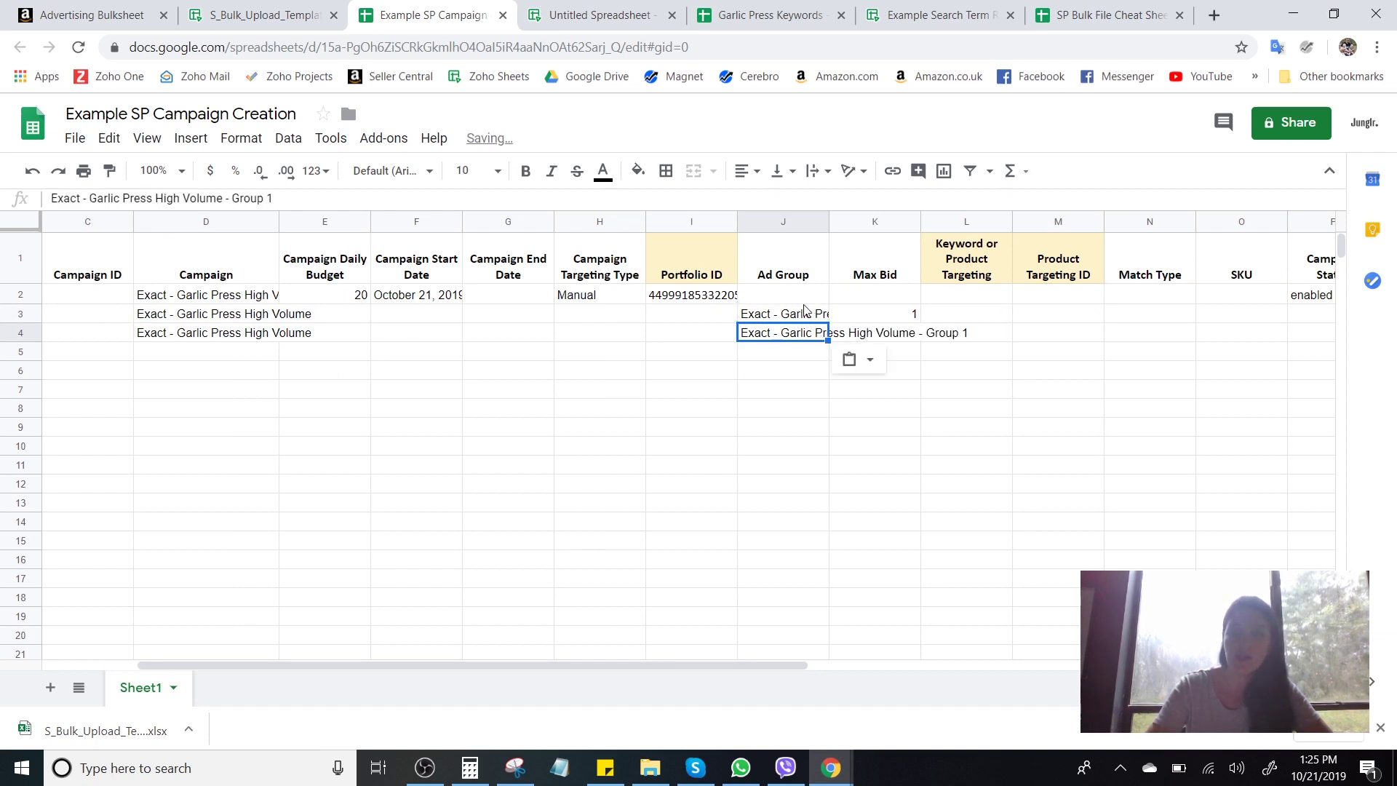
Enter the placeholder "SKU #" in the SKU cell of the ad in row 4.
click(1244, 342)
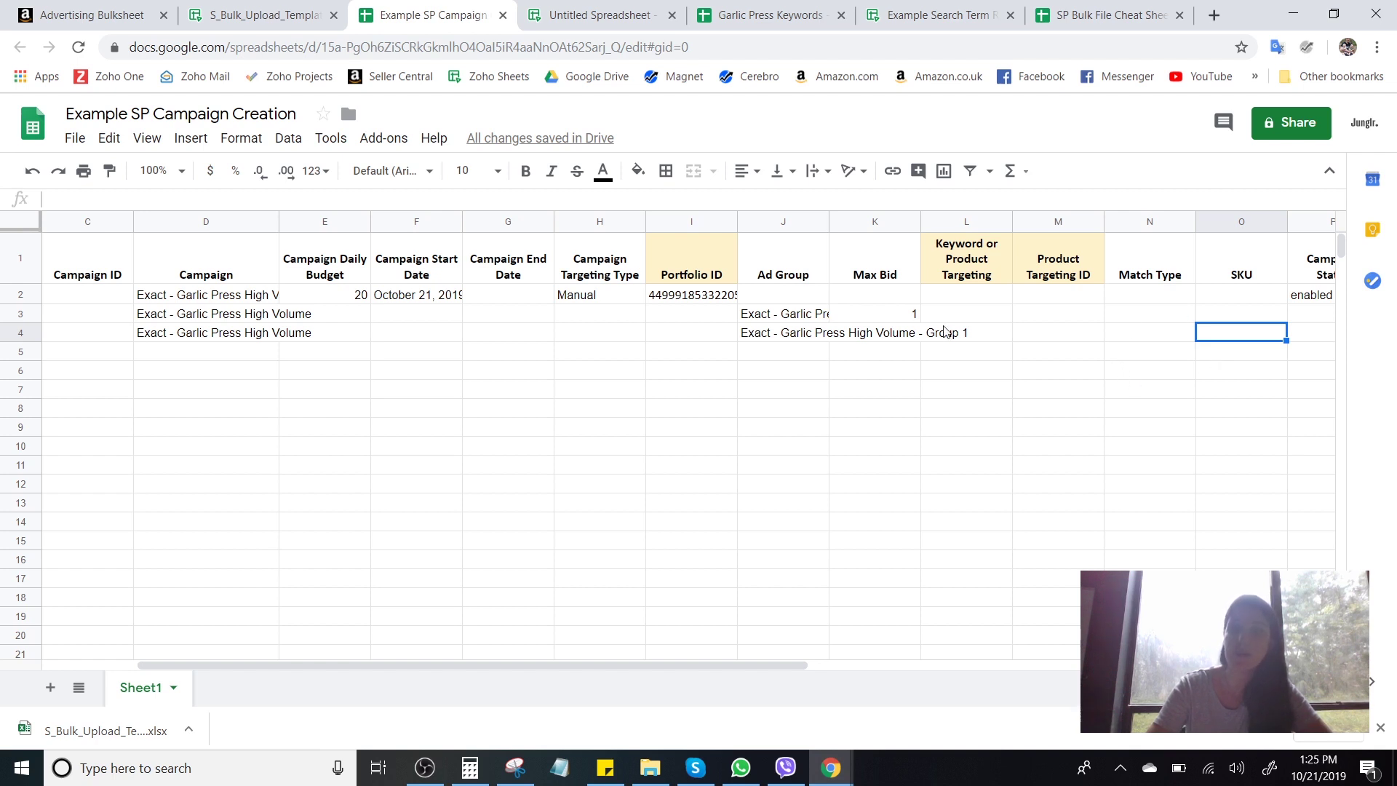
drag(743, 663, 933, 648)
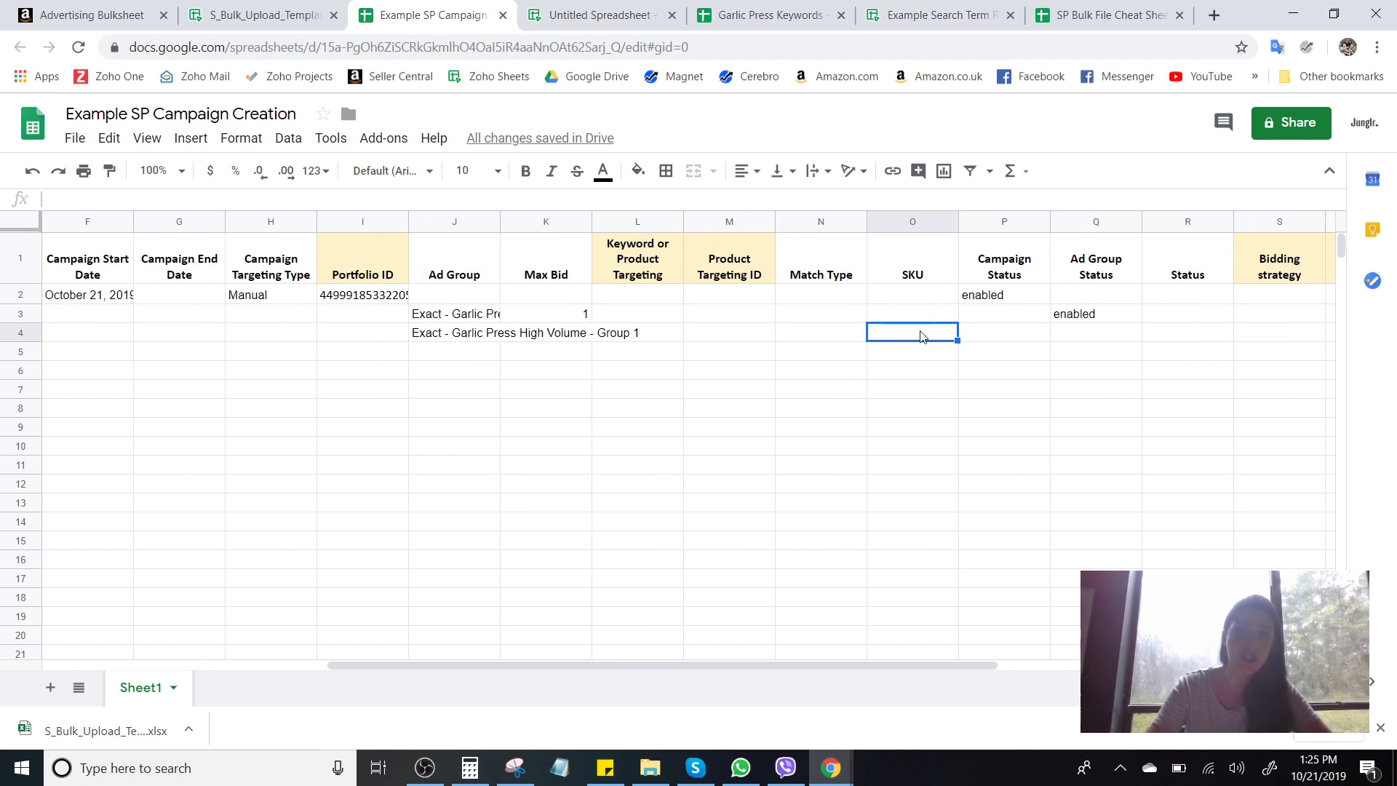
text(SKU #)
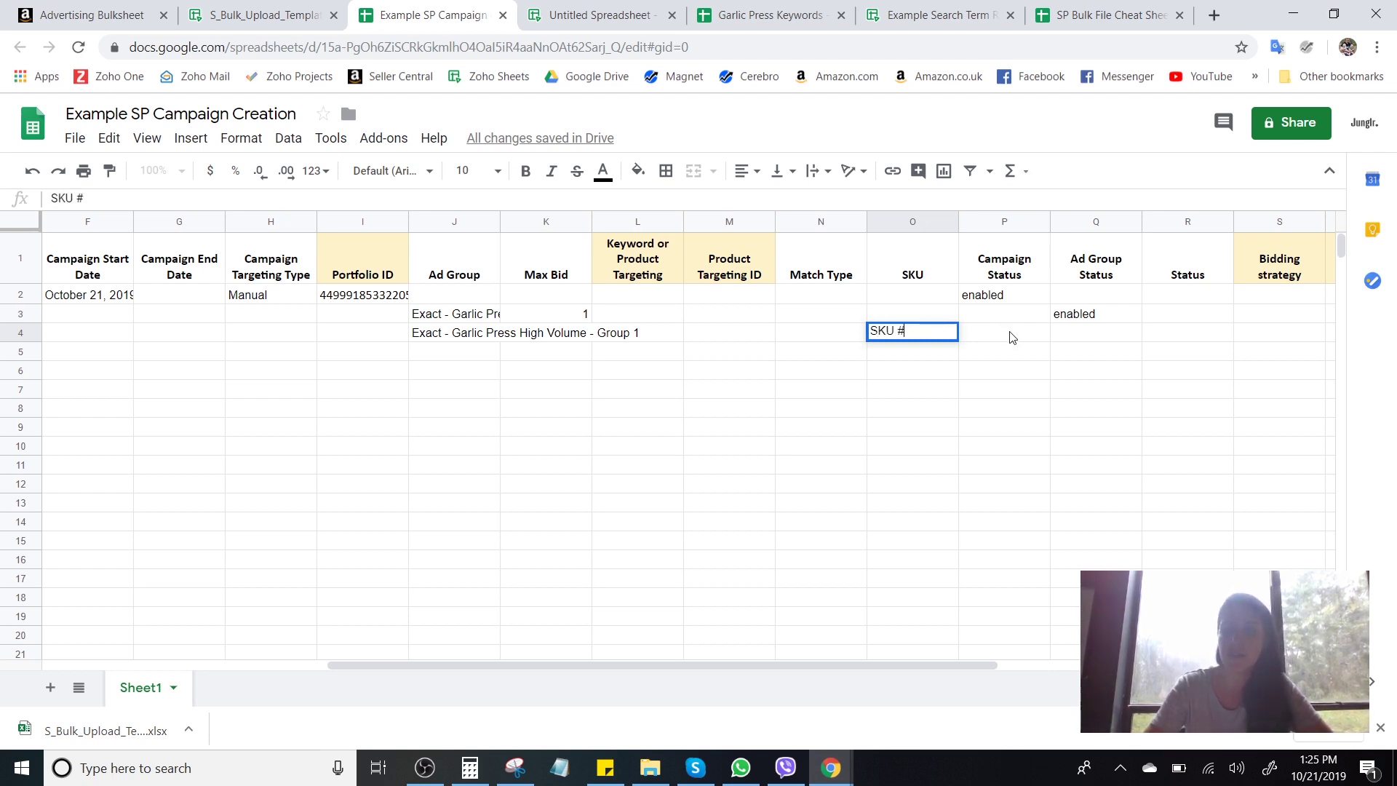
click(1010, 337)
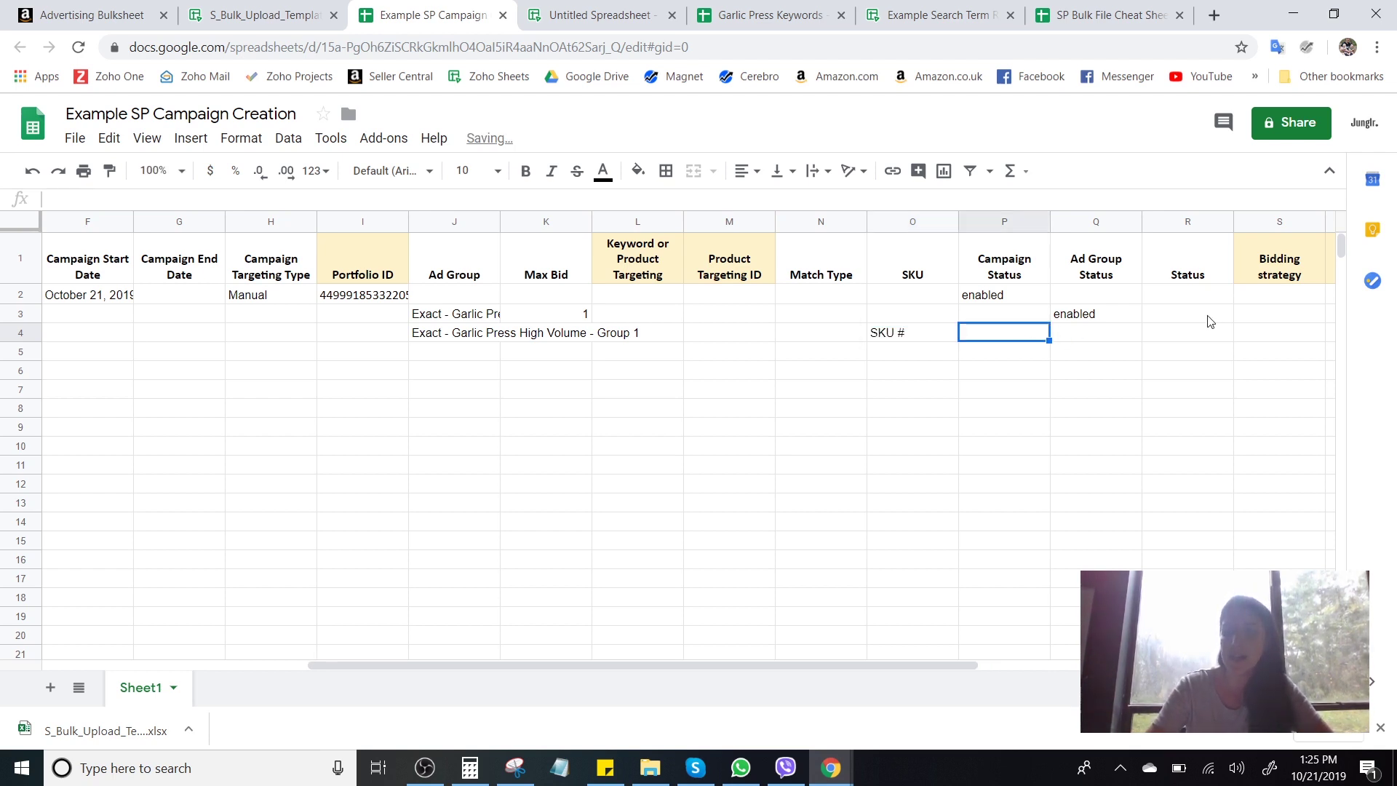
Set the Status of the ad in row 4 to enabled, leaving its Campaign Status and Ad Group Status blank.
click(1174, 337)
text(e)
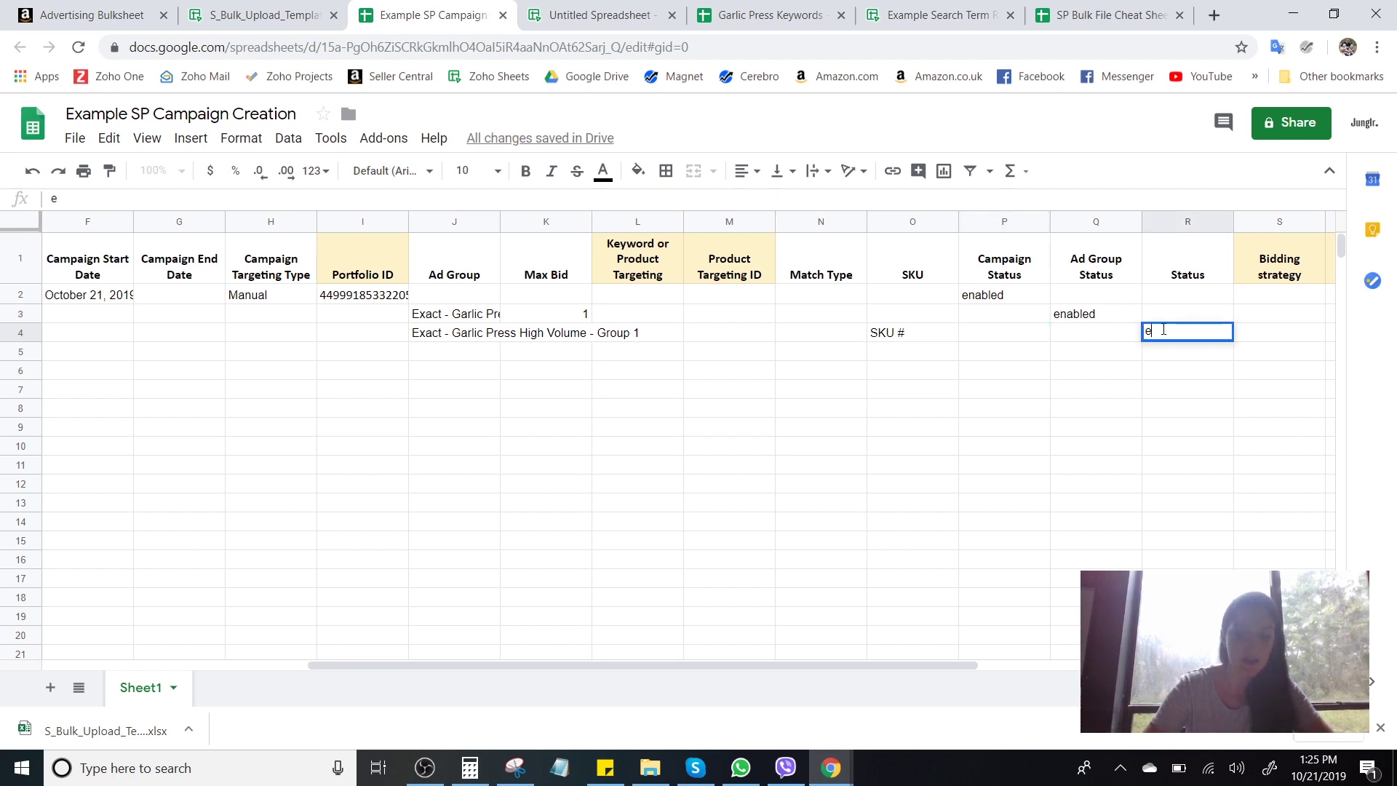
text(nab)
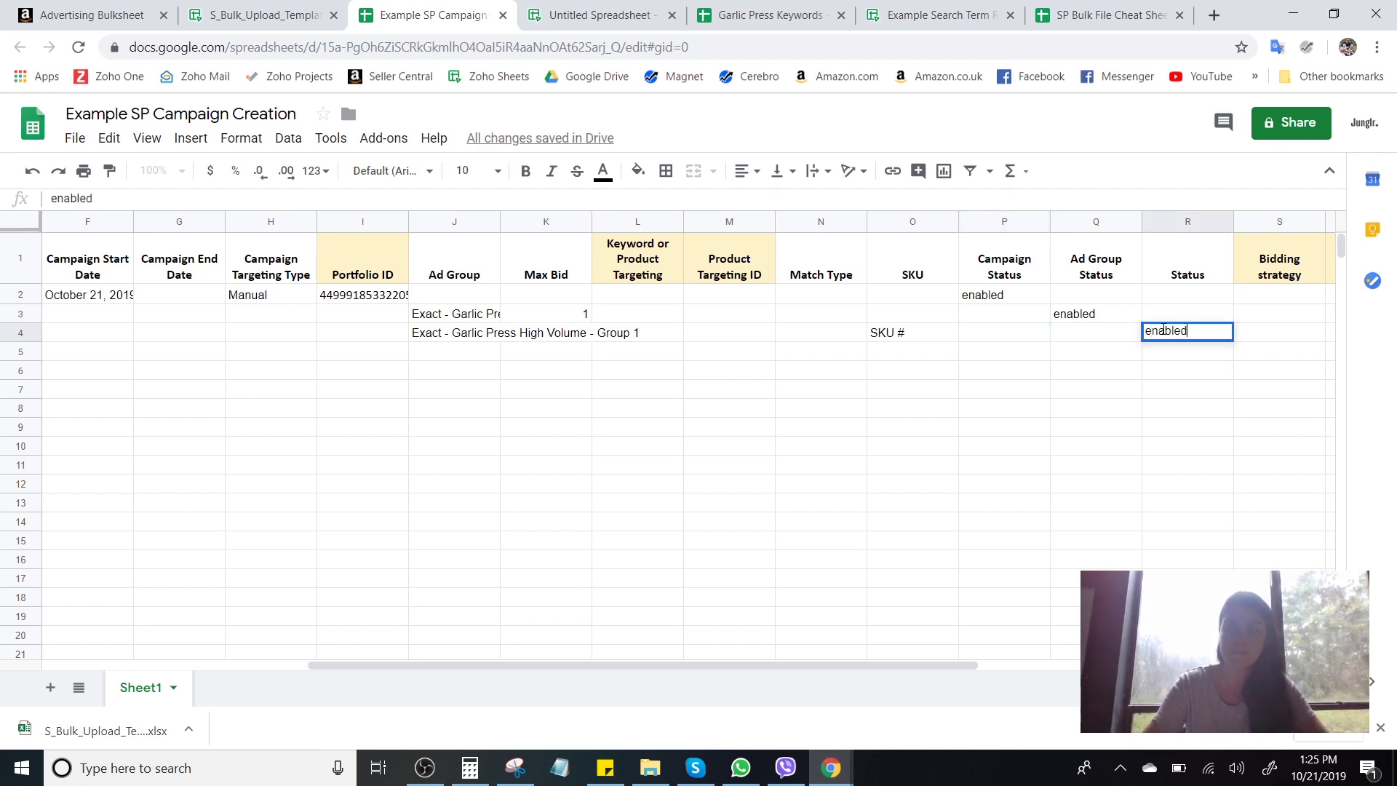
text(led)
click(1134, 390)
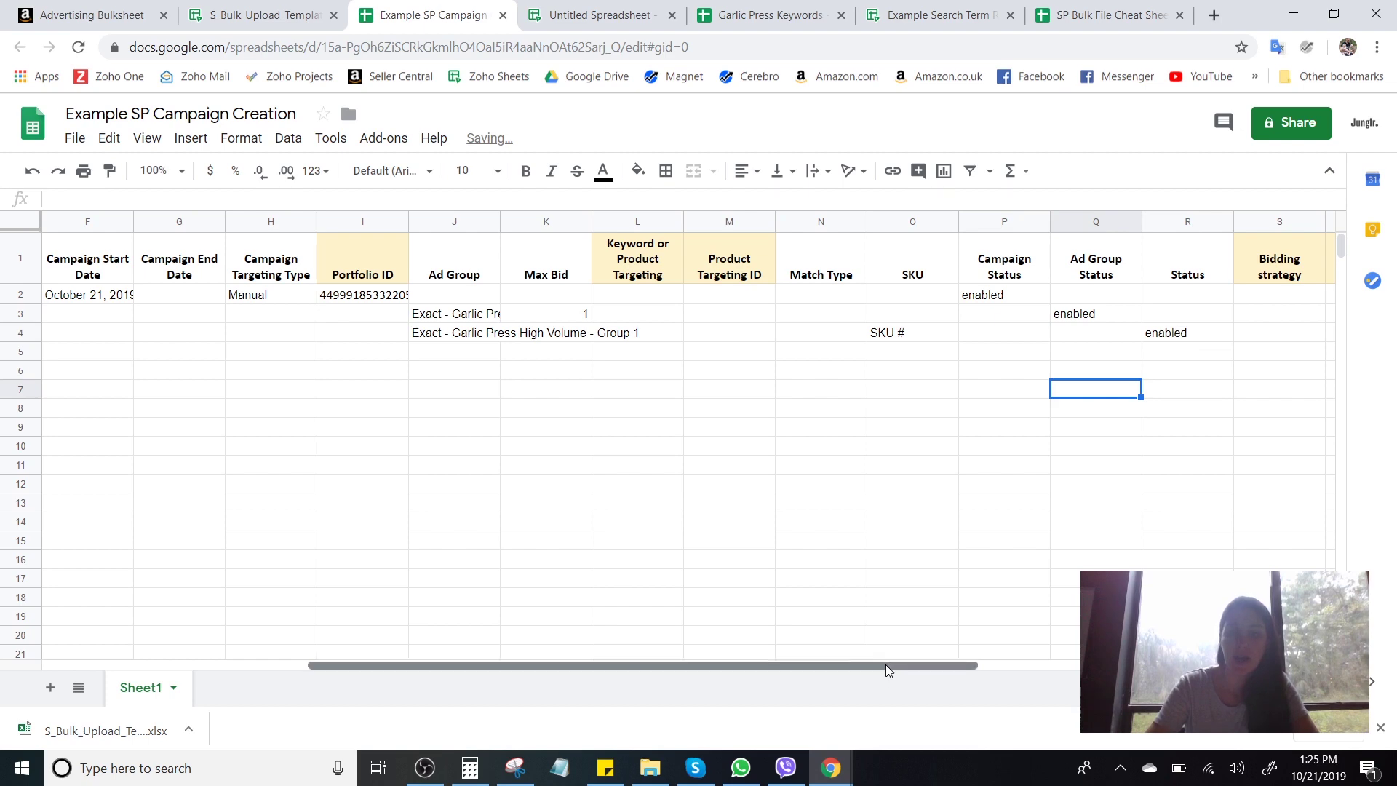
Duplicate the ad group and ad records of rows 3 and 4 into rows 5 and 6.
drag(885, 665, 575, 664)
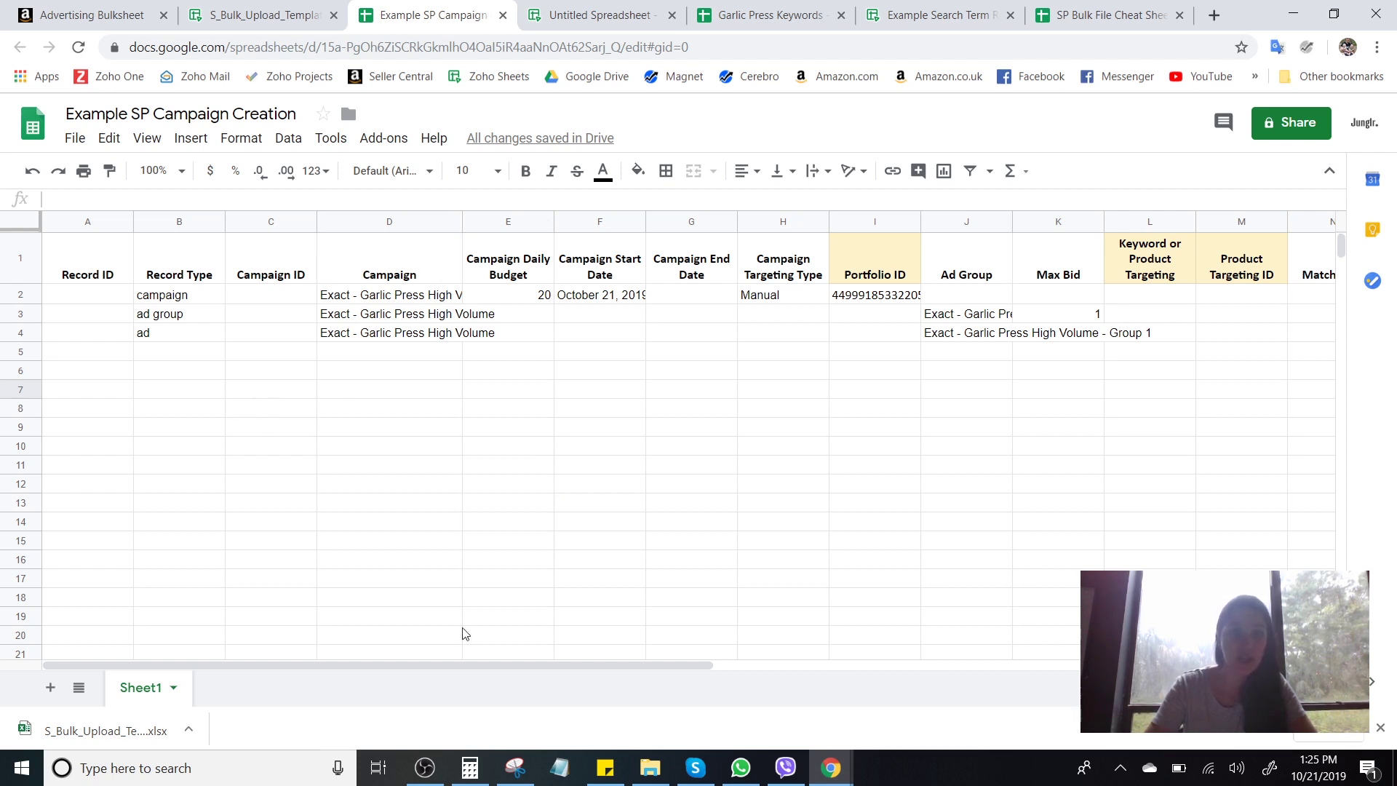
click(178, 299)
click(178, 316)
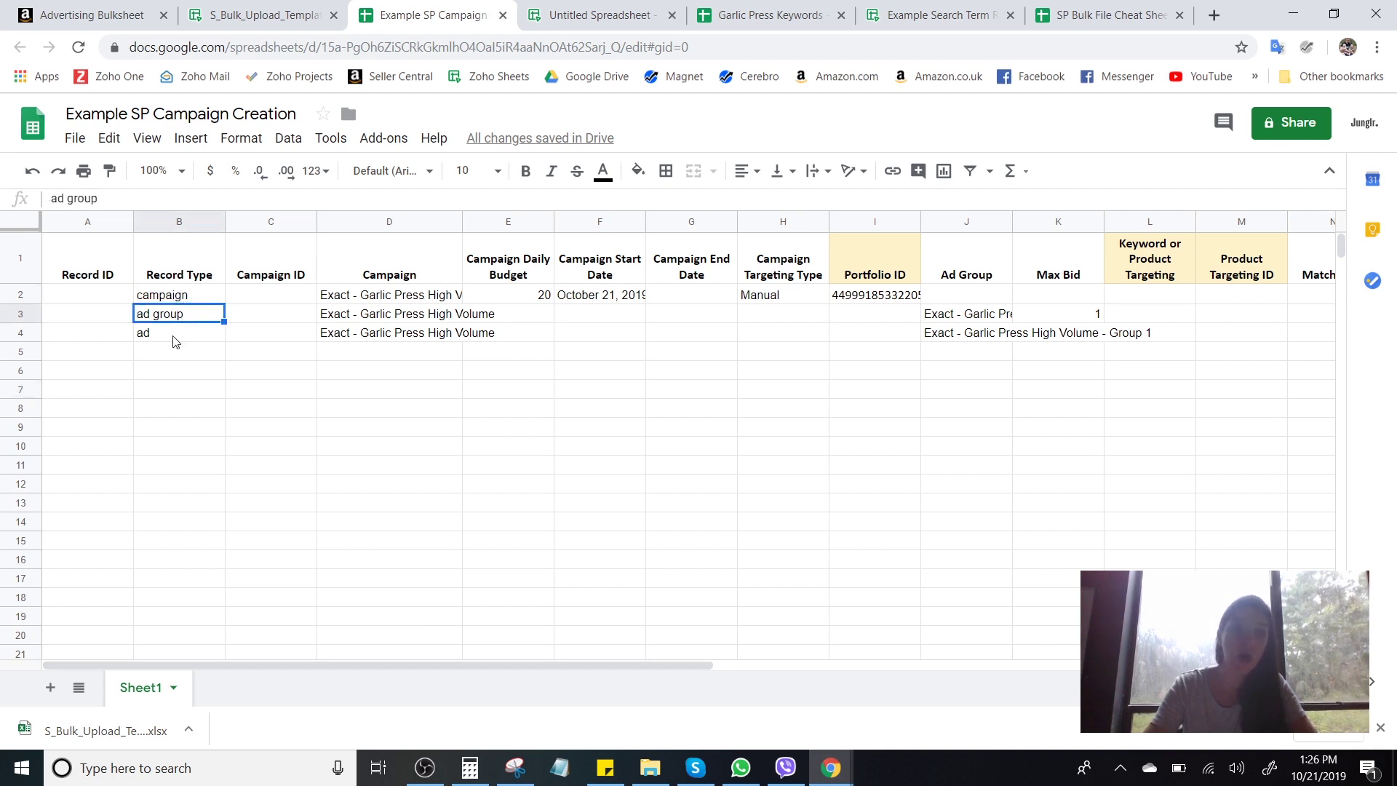
click(174, 338)
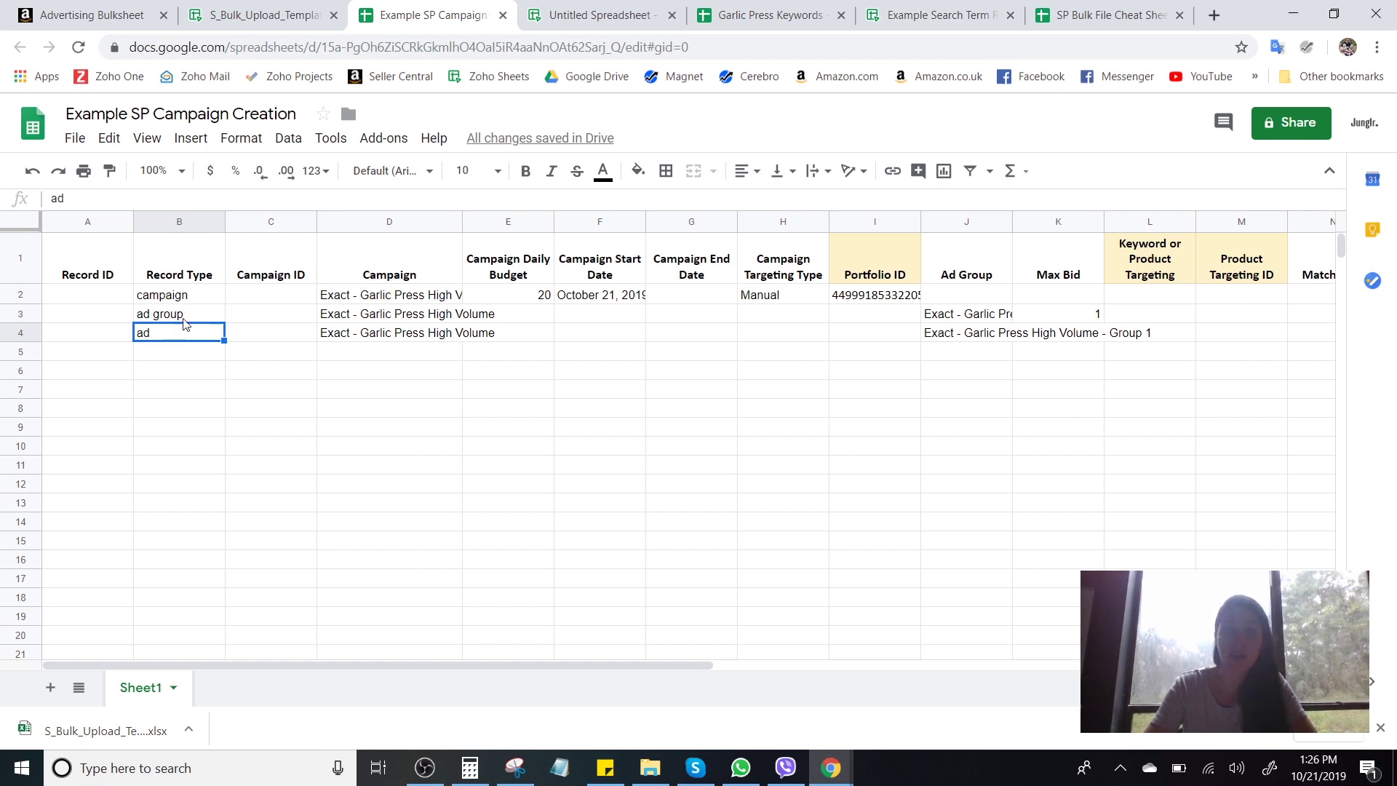
click(33, 314)
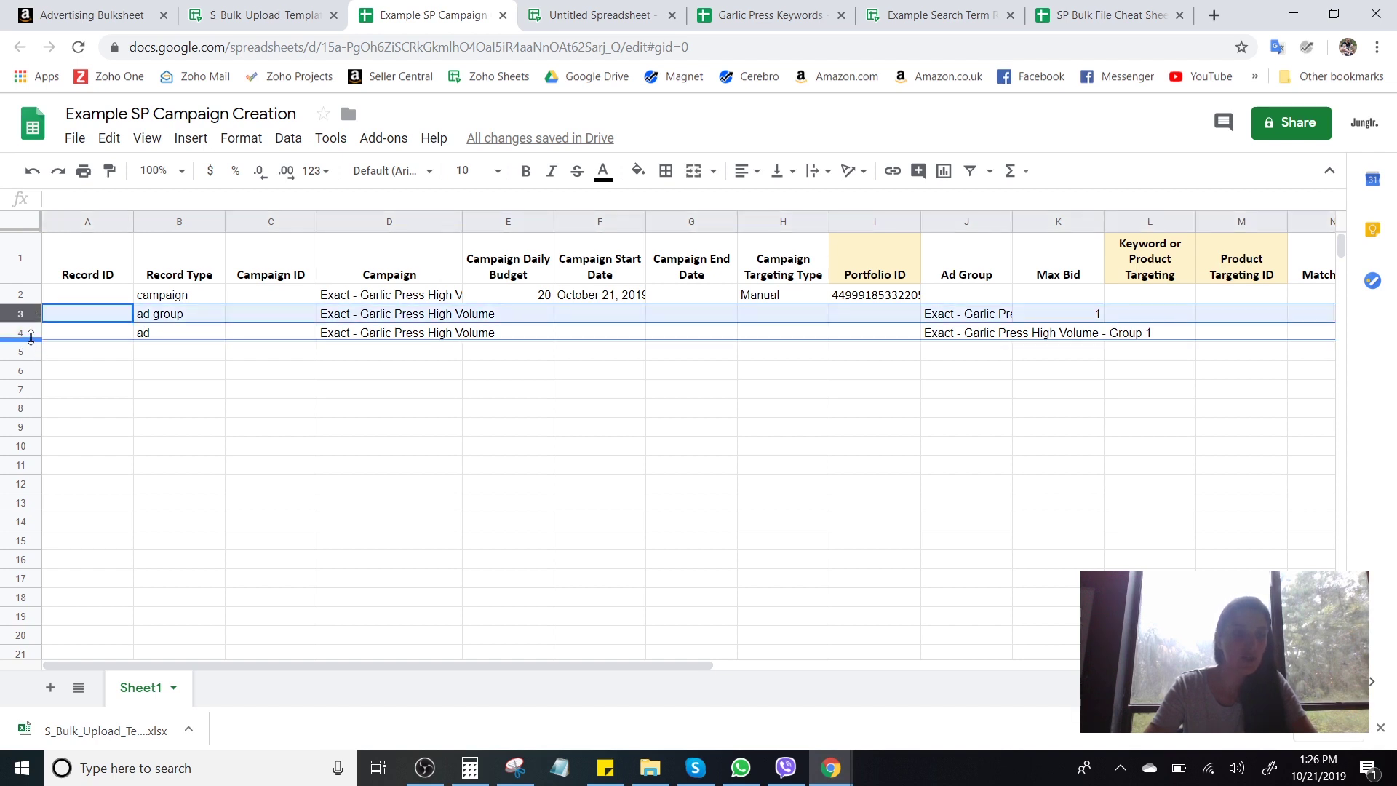
shift+click(31, 332)
key(ctrl+c)
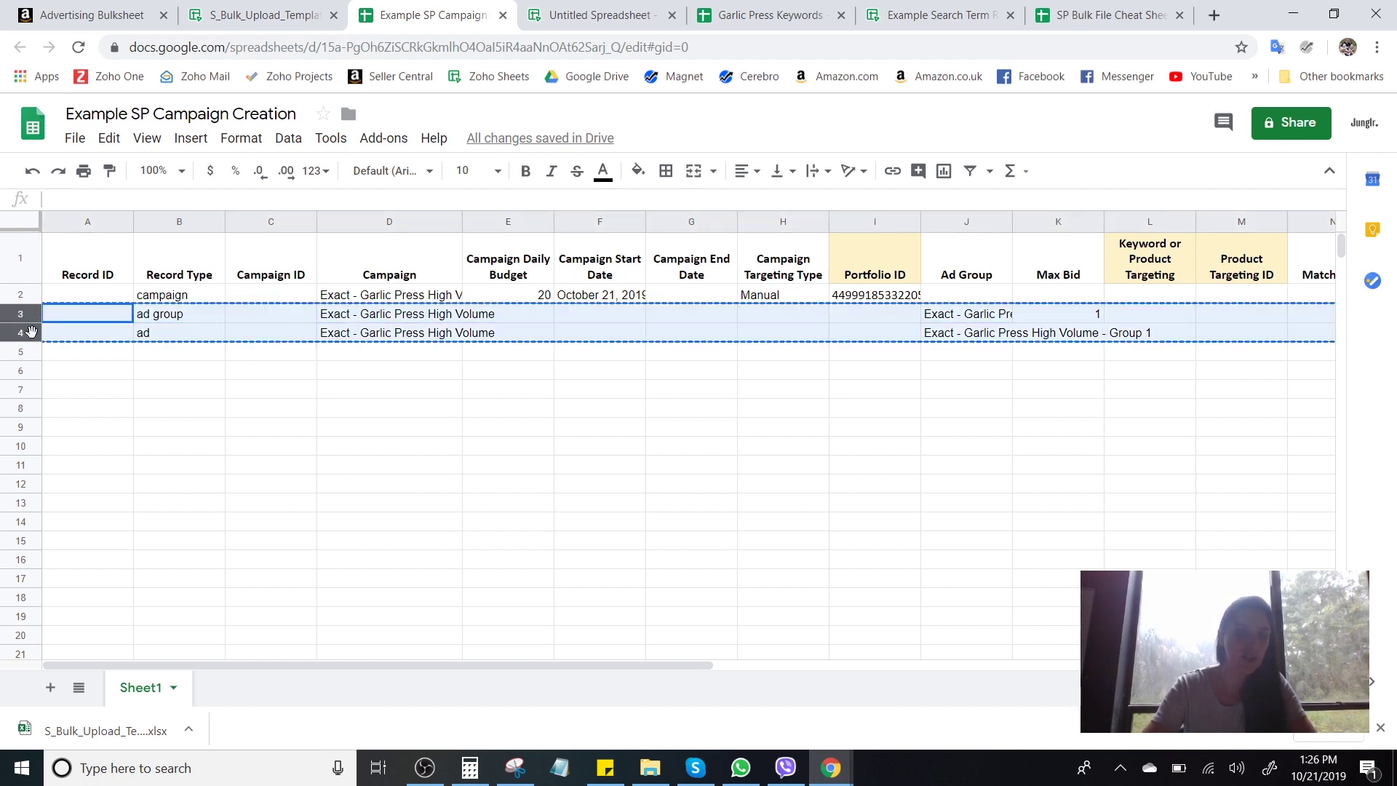
click(72, 353)
key(ctrl+v)
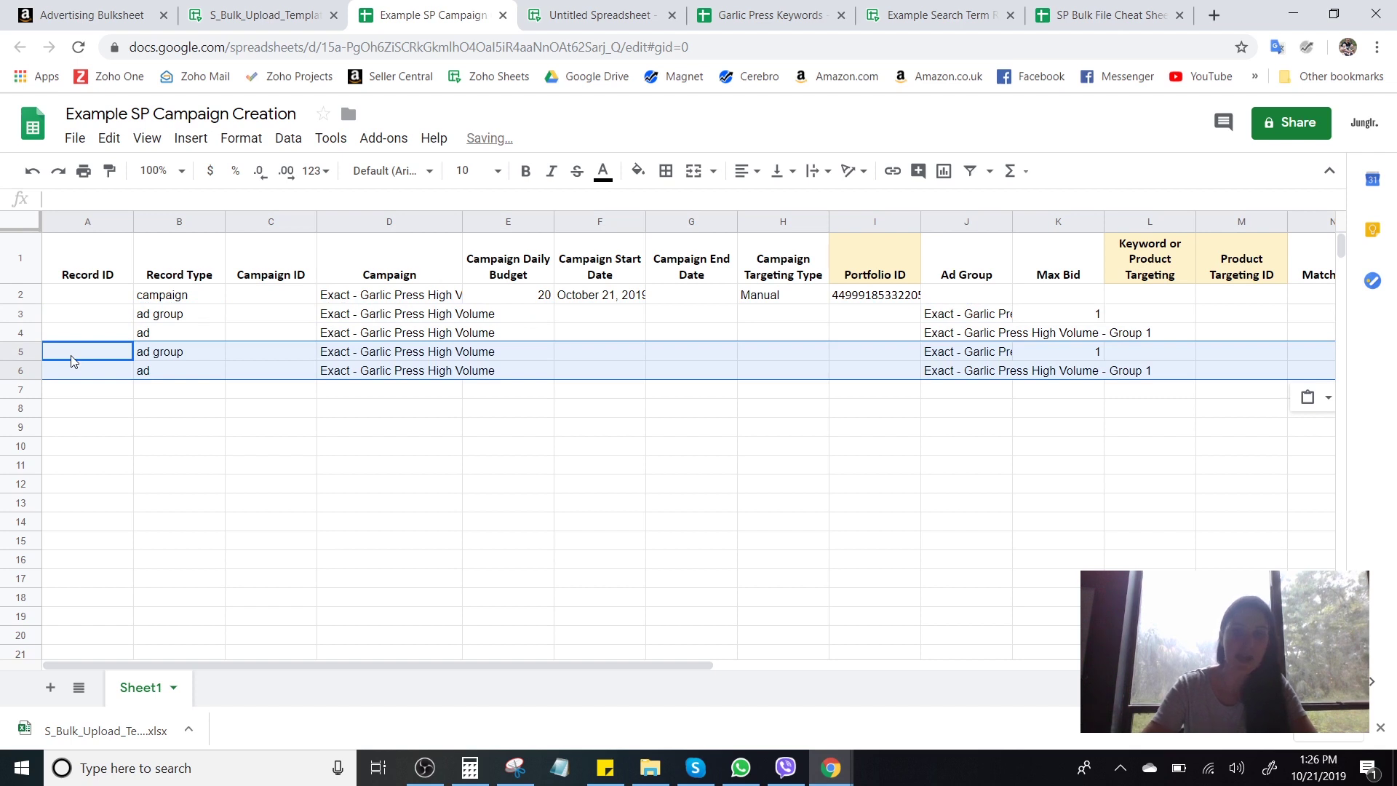
Rename the row 5 Ad Group as "Exact - Garlic Press High Volume - Group 2".
double_click(991, 357)
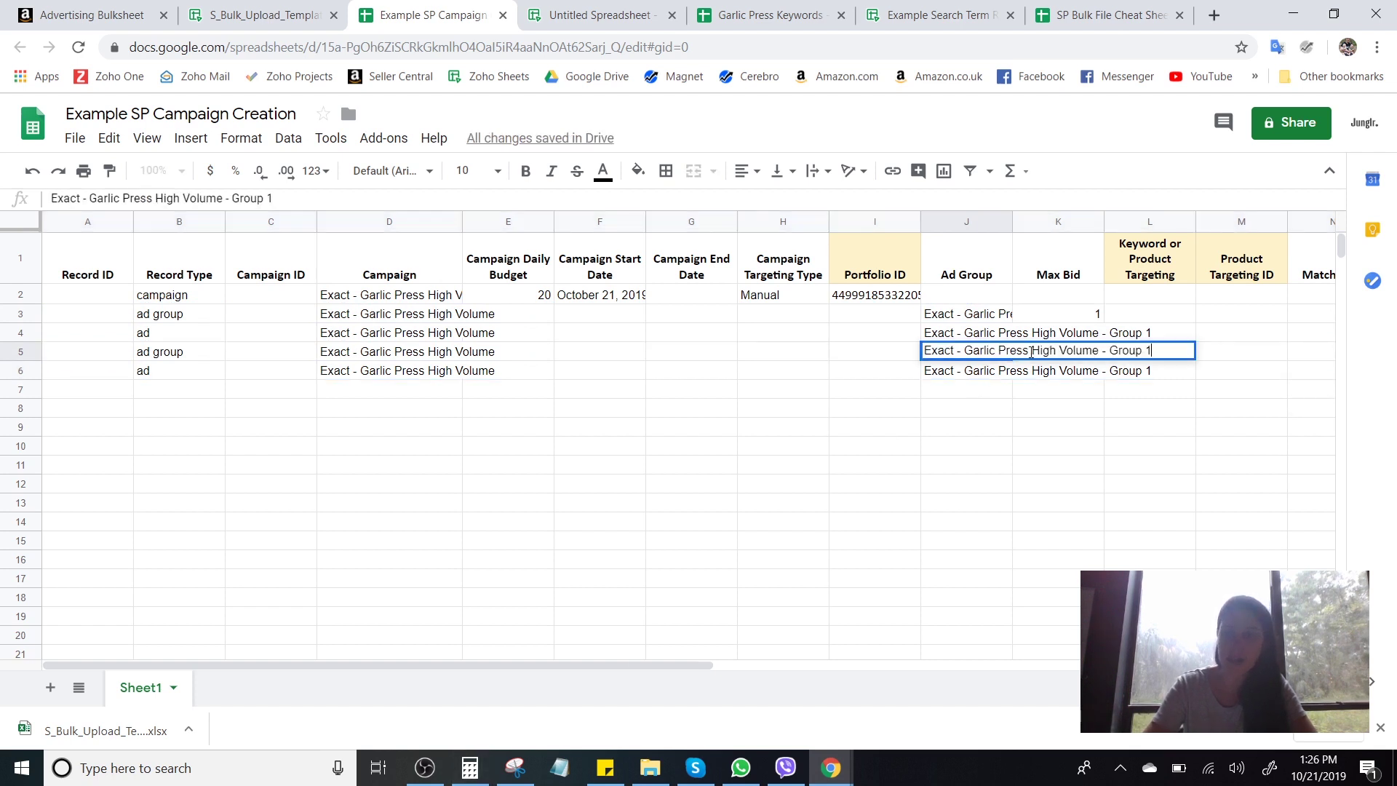
key(BackSpace)
text(2)
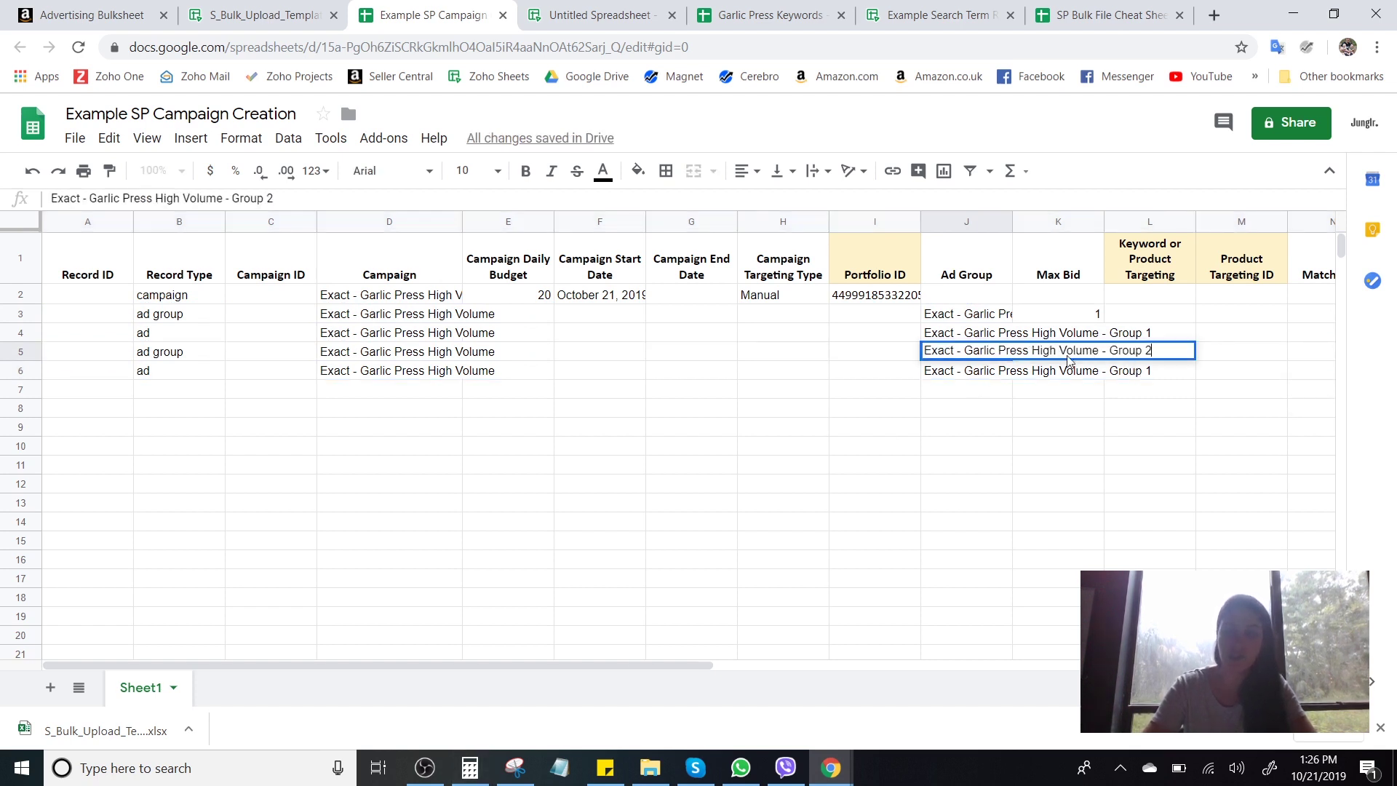
key(Return)
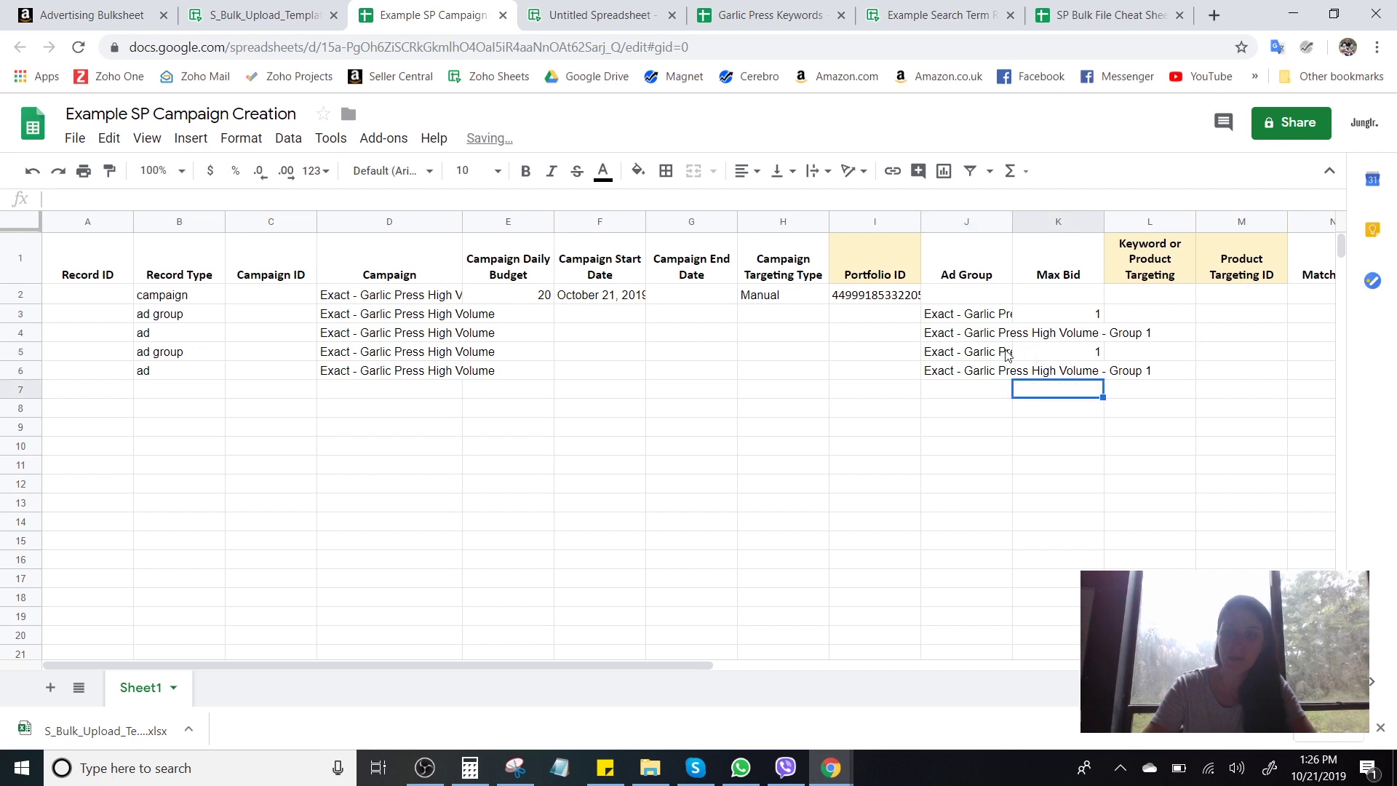
Copy the row 5 Ad Group name "Exact - Garlic Press High Volume - Group 2" to the ad in row 6.
click(1004, 355)
key(ctrl+c)
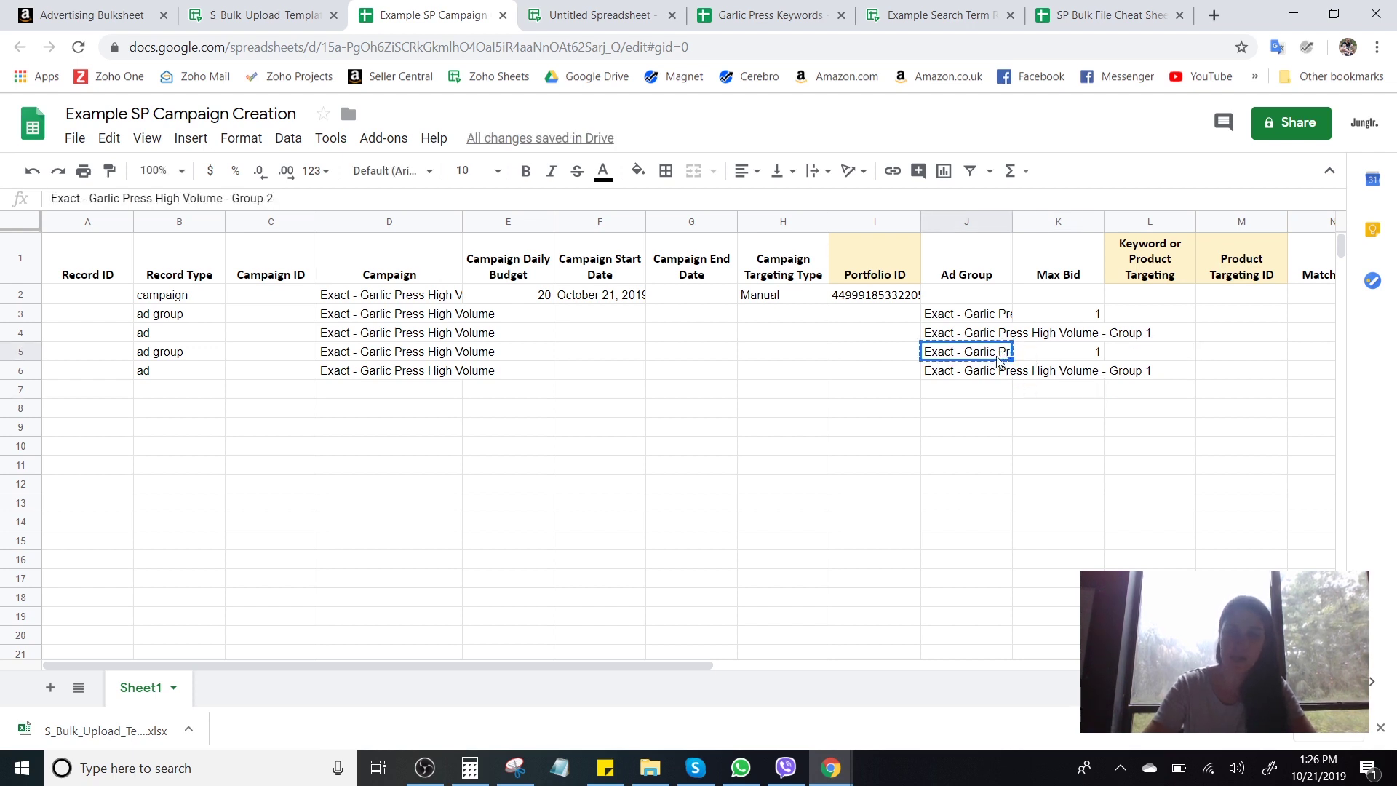
click(992, 373)
key(ctrl+v)
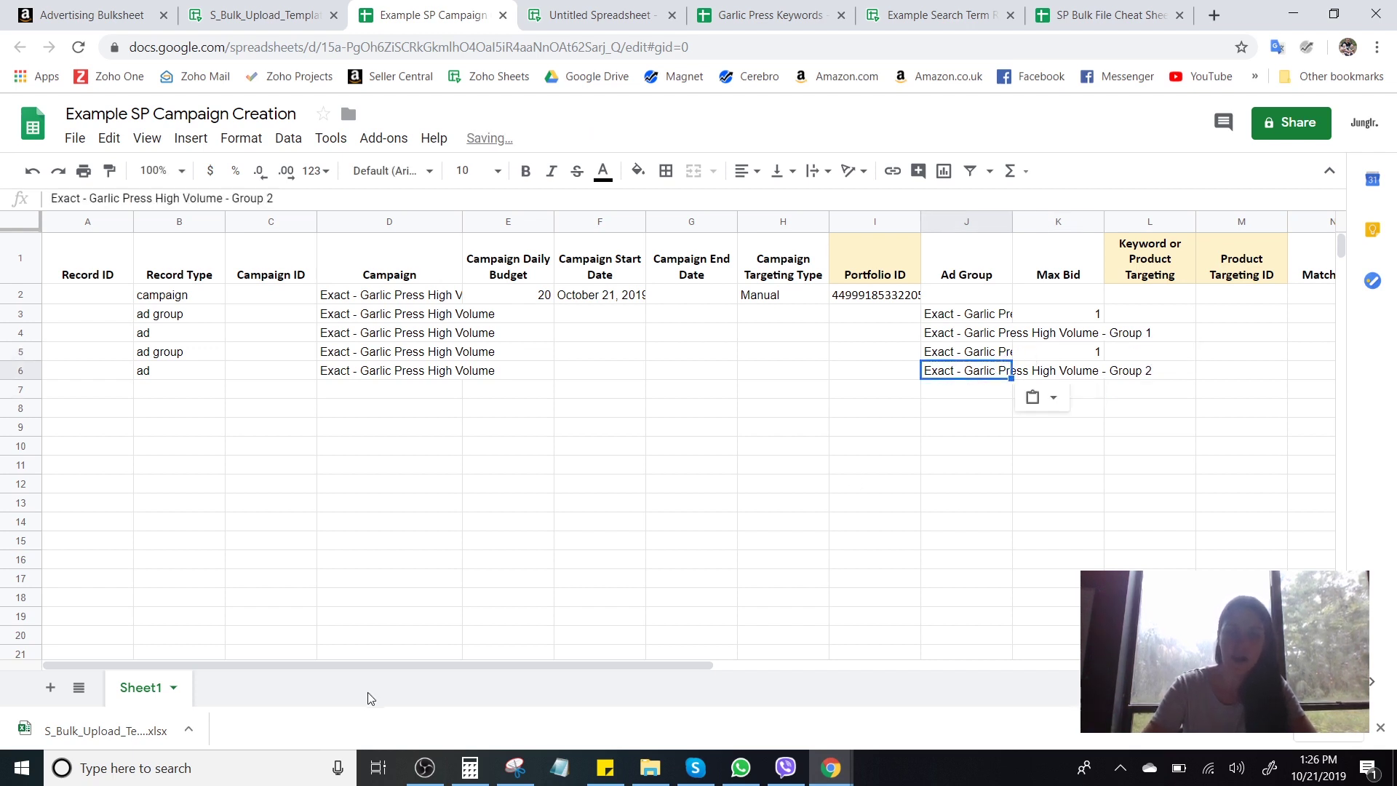
Change the SKU of the ad in row 6 to "SKU # 2".
drag(398, 663, 555, 661)
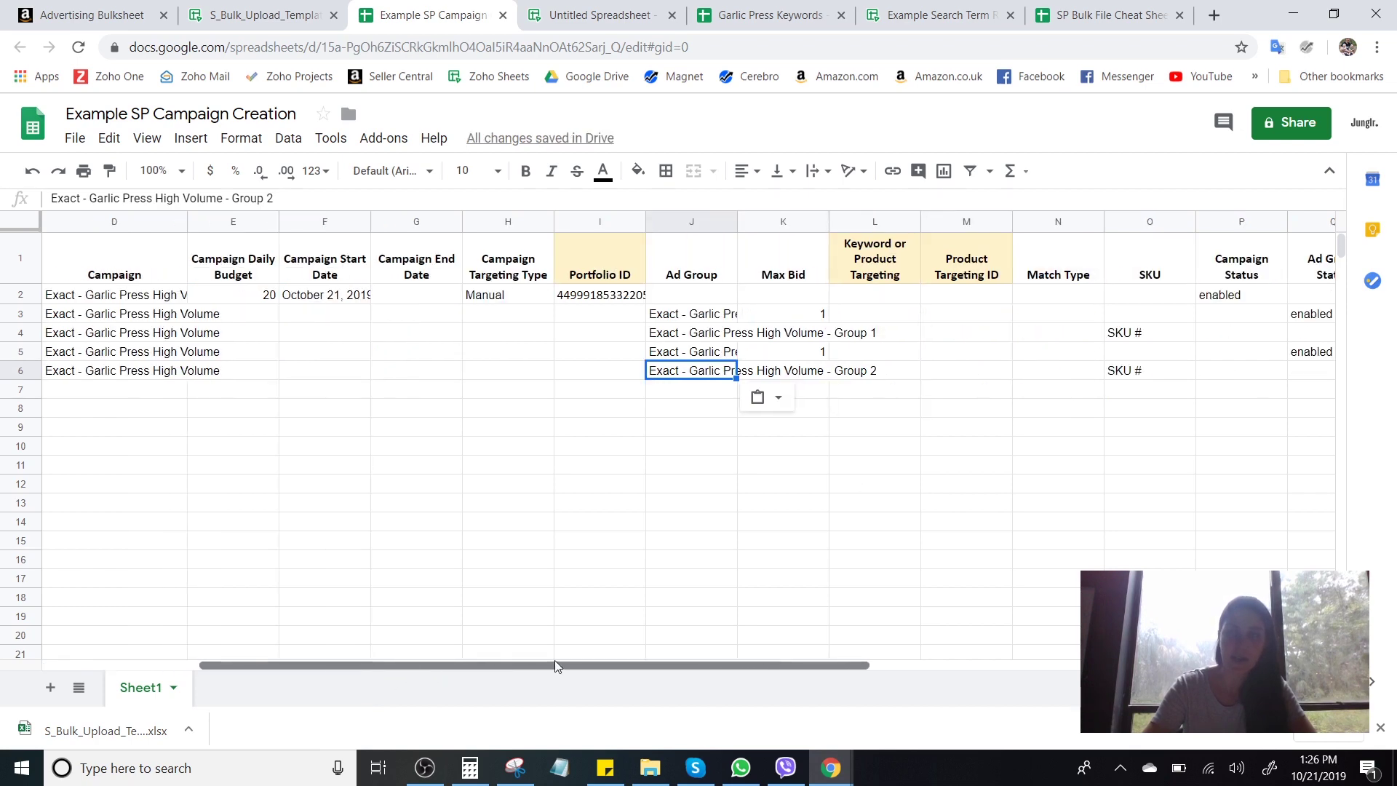
double_click(1153, 371)
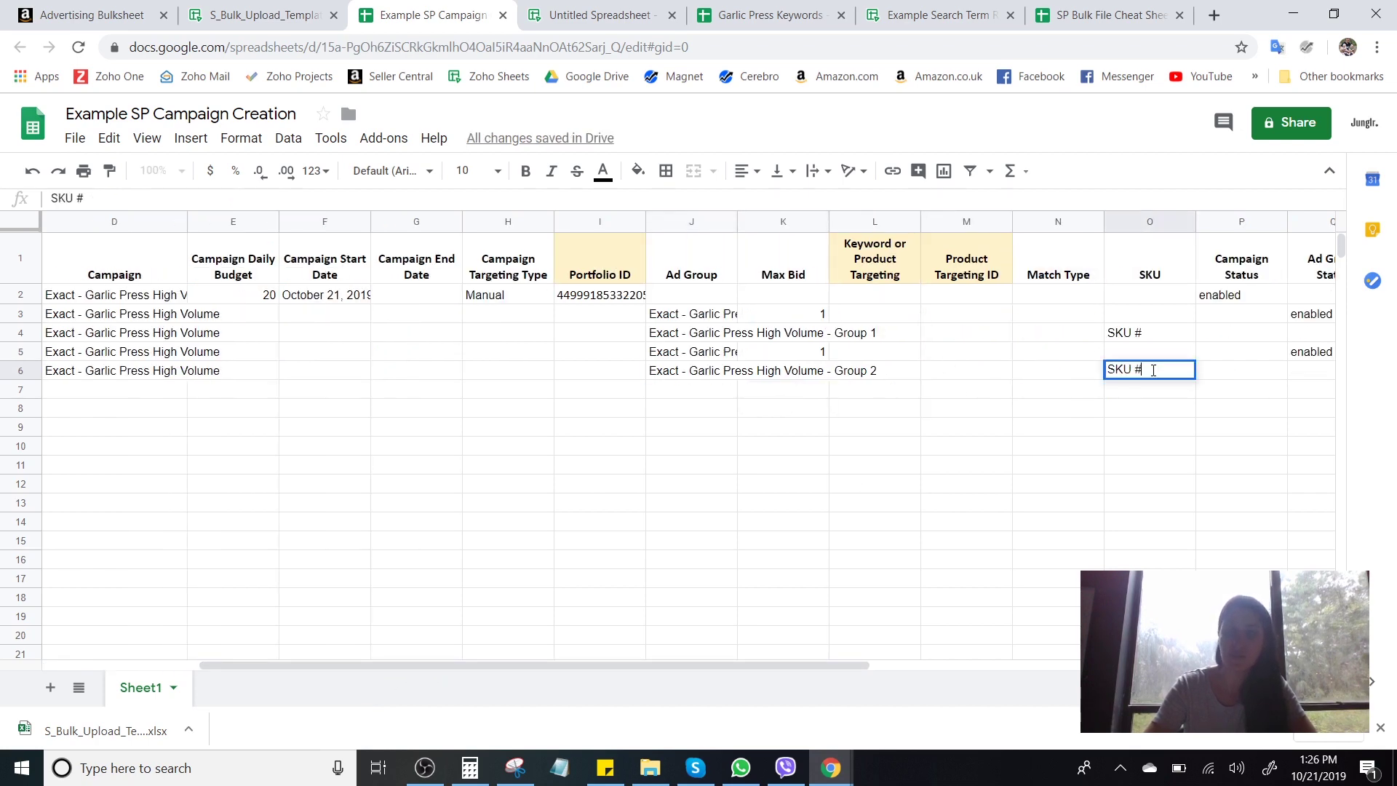
text(2)
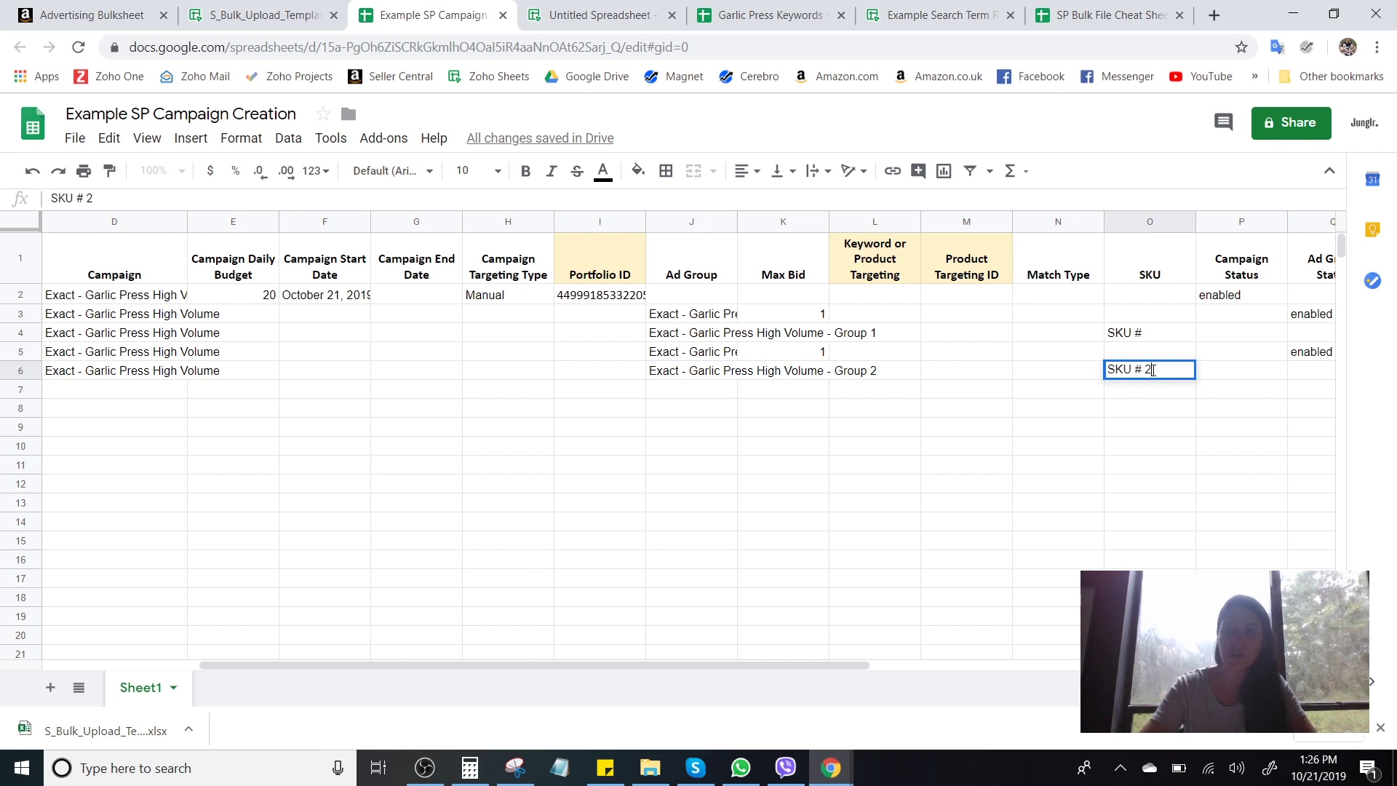
click(1148, 471)
drag(771, 665, 537, 678)
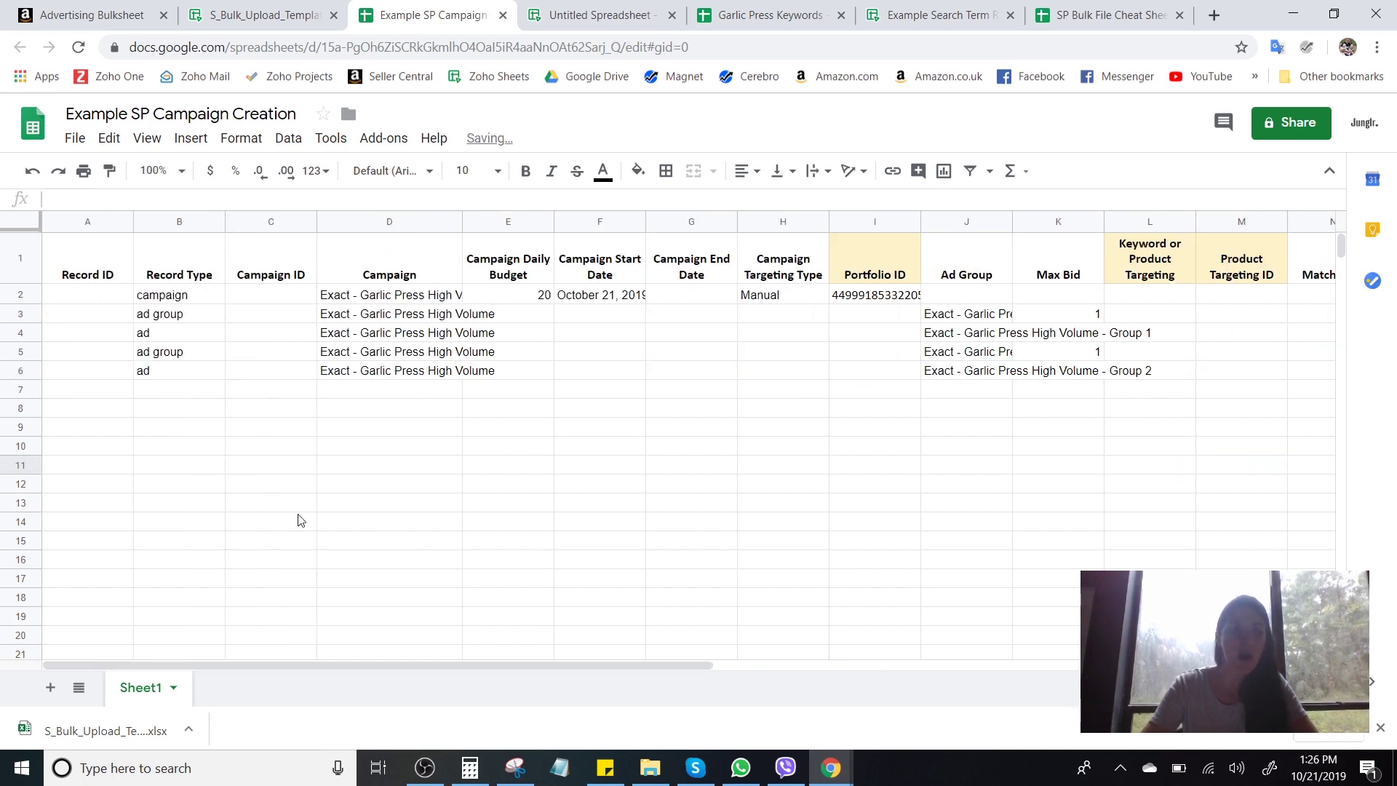
Clear the second ad group and its ad from rows 5 and 6.
click(20, 353)
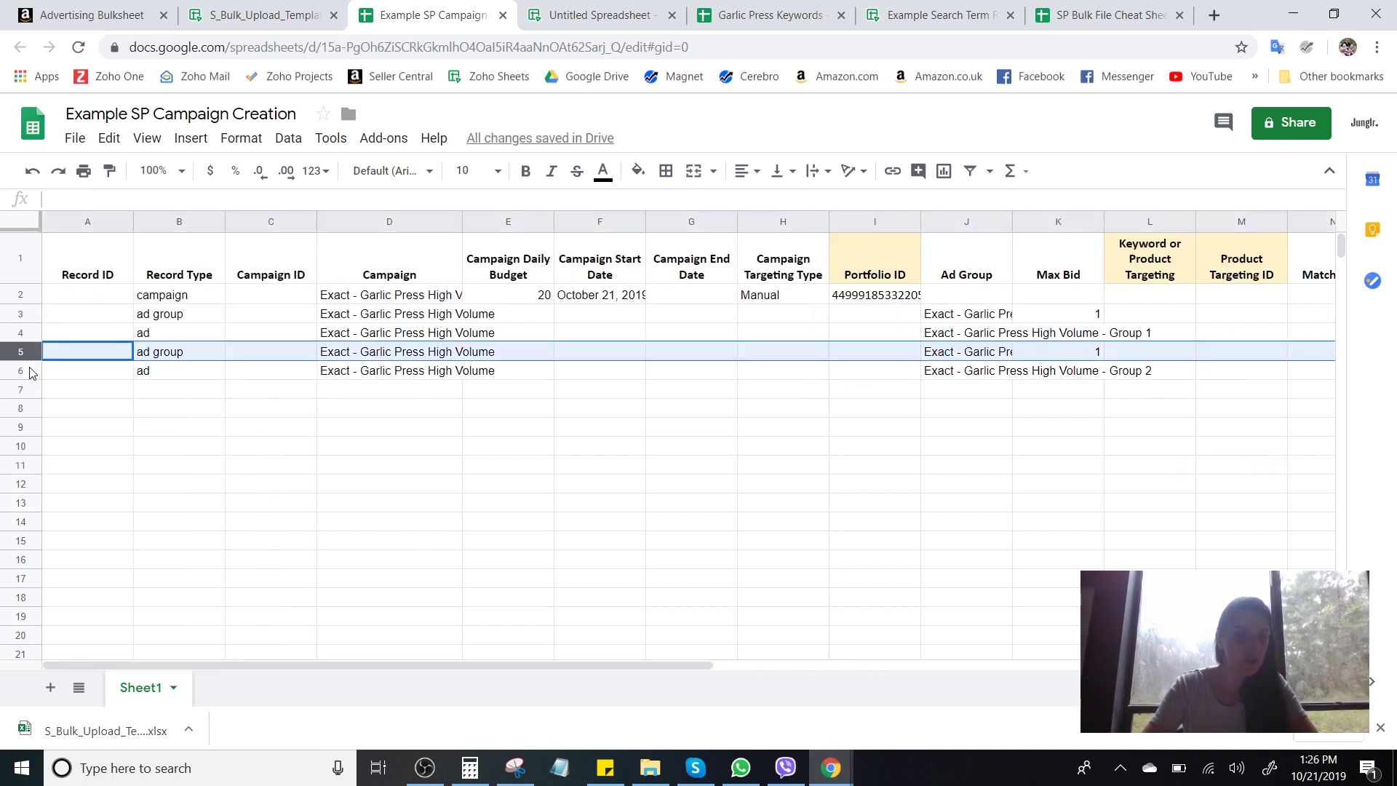
shift+click(29, 371)
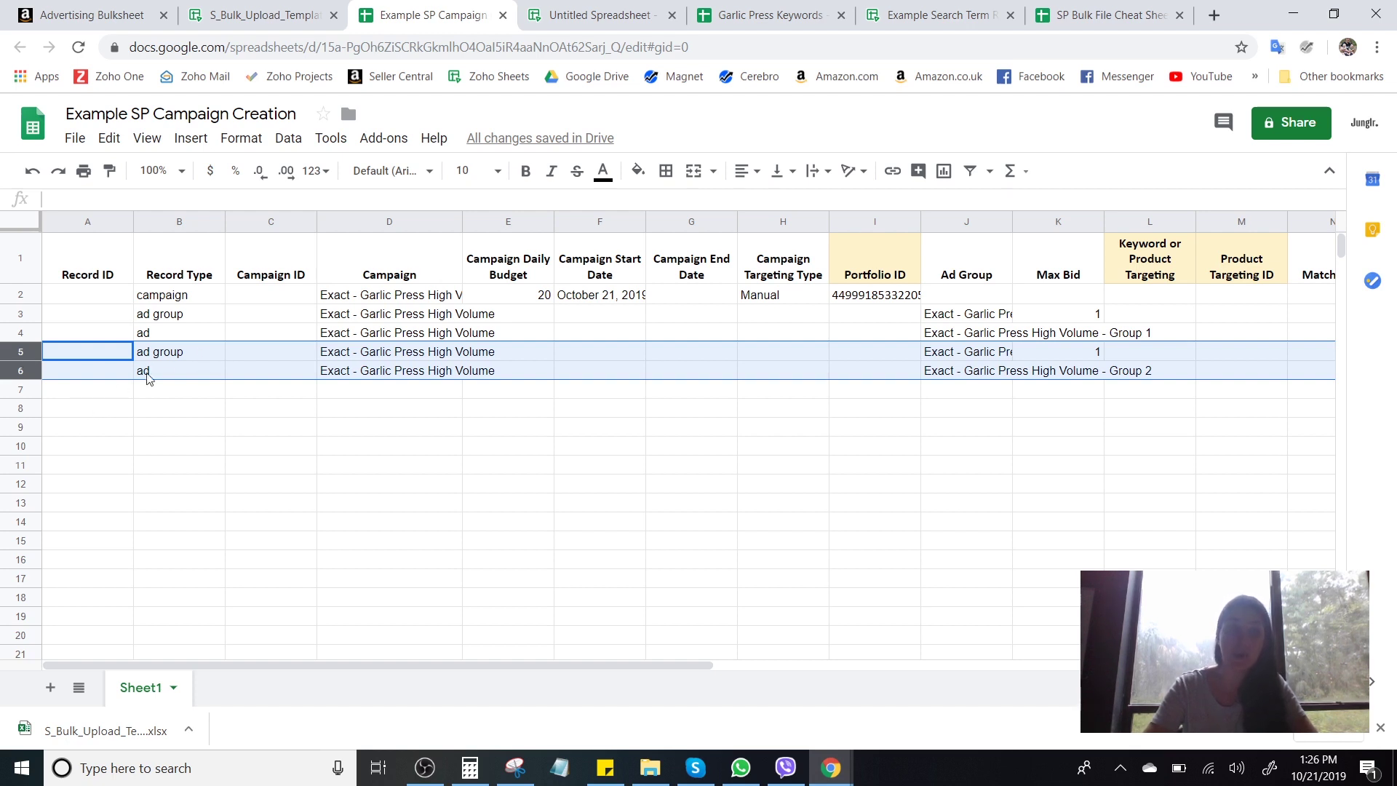
key(Delete)
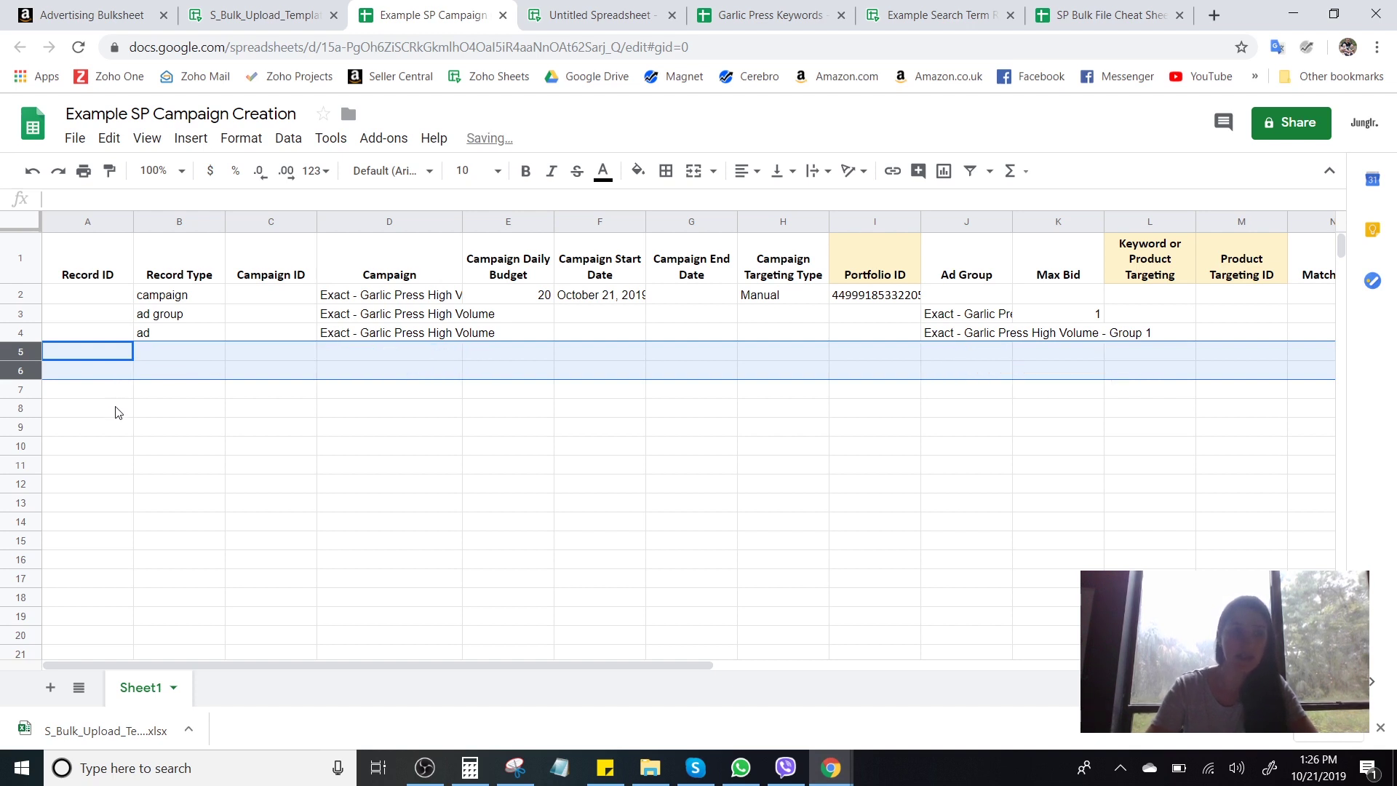
click(174, 394)
Duplicate the ad record of row 4 into row 5.
click(21, 333)
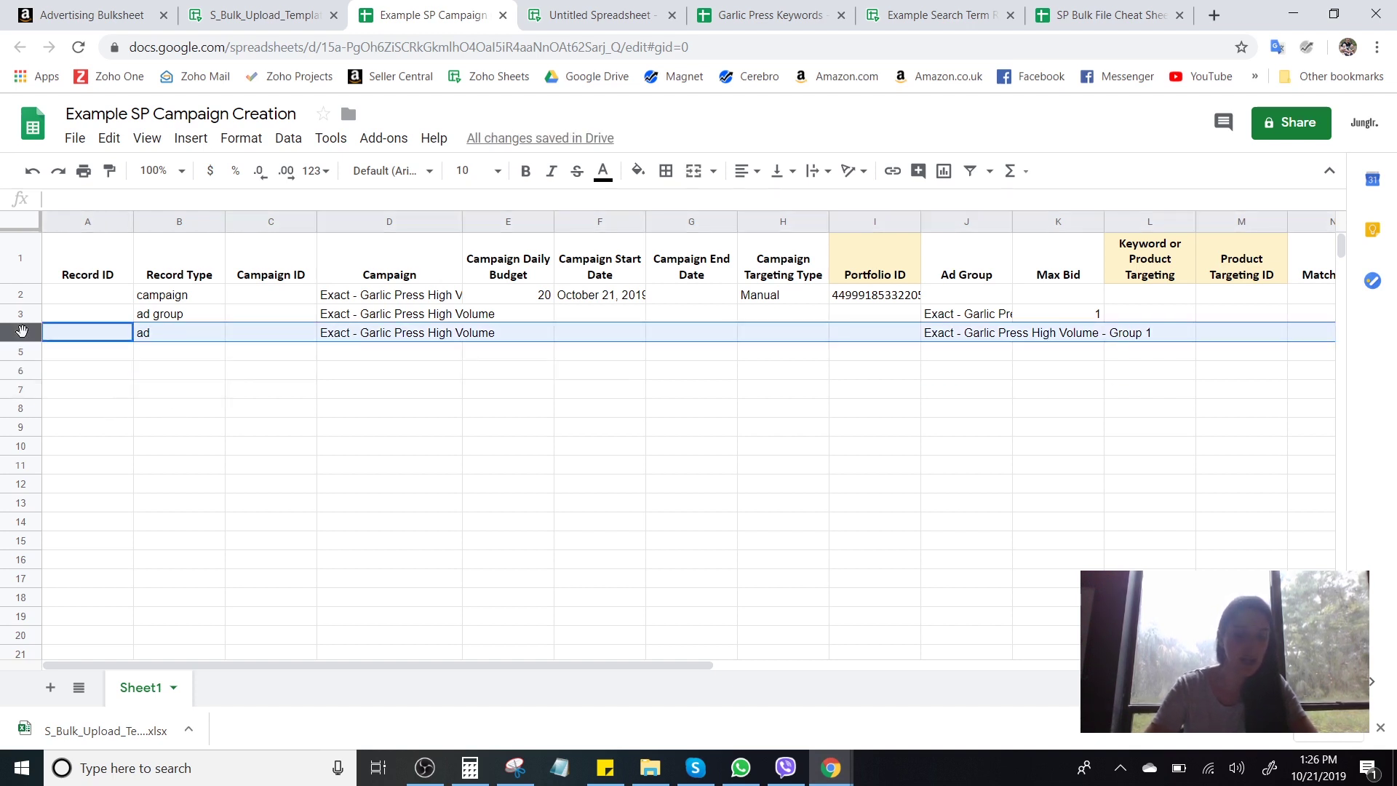
key(ctrl+c)
click(68, 353)
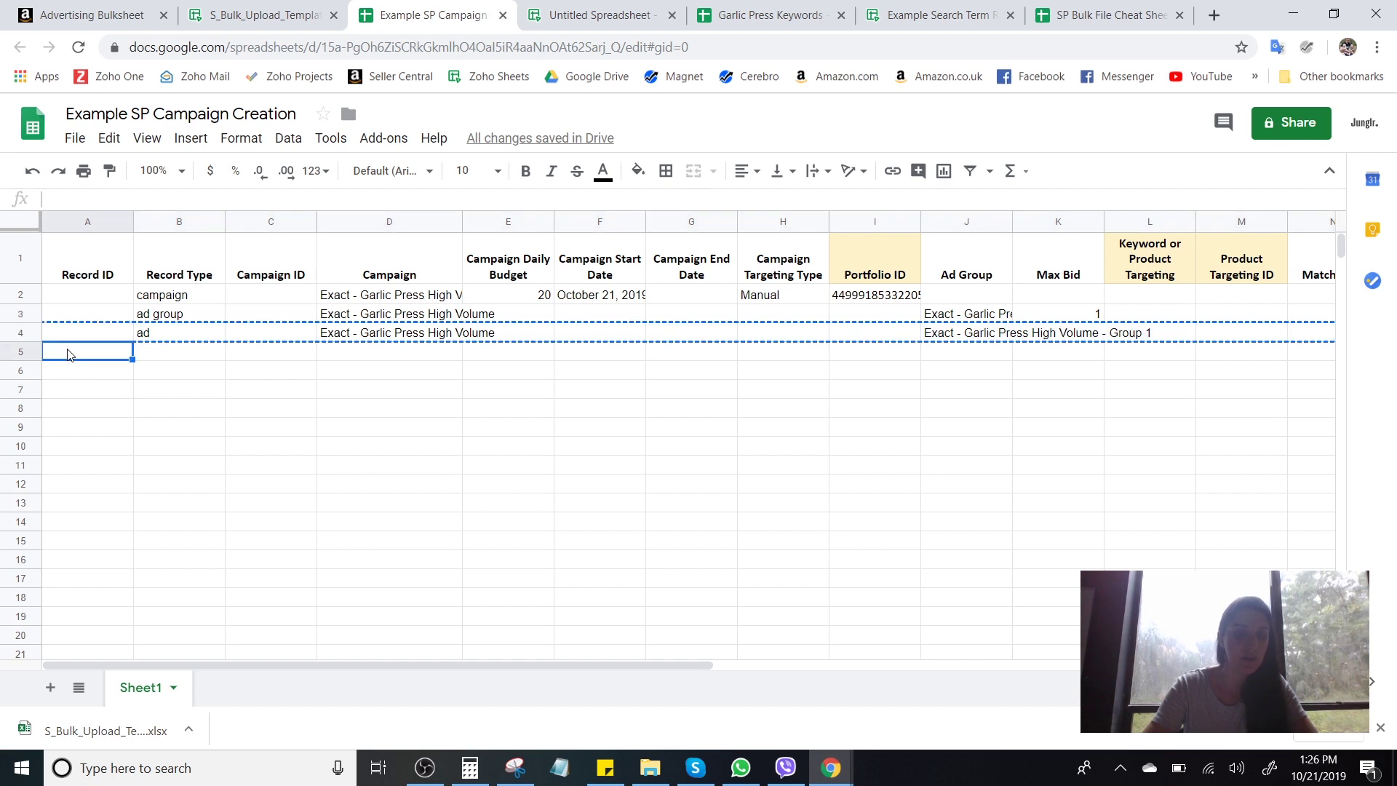
key(ctrl+v)
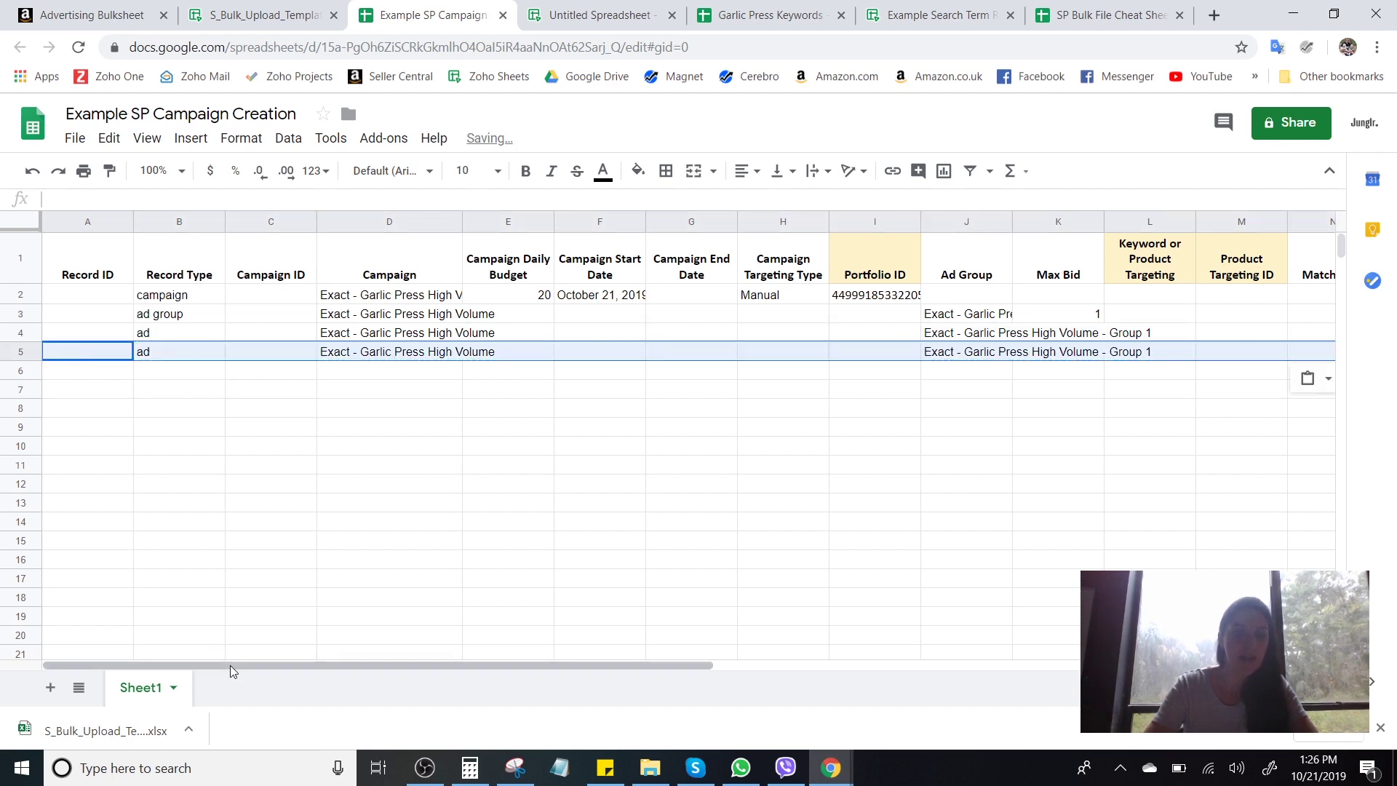
Change the SKU of the duplicated ad in row 5 to "SKU # 2".
drag(230, 665, 311, 662)
click(275, 355)
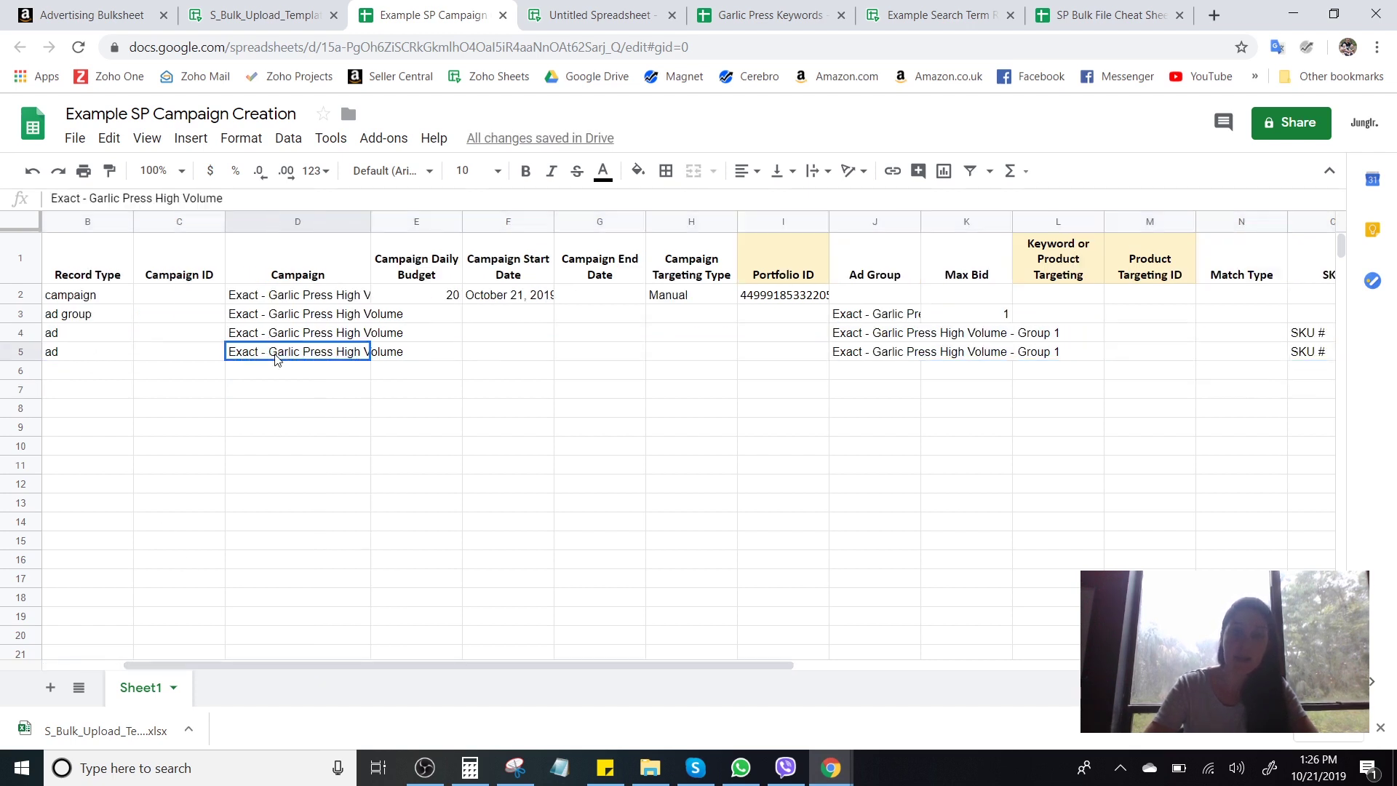
click(930, 360)
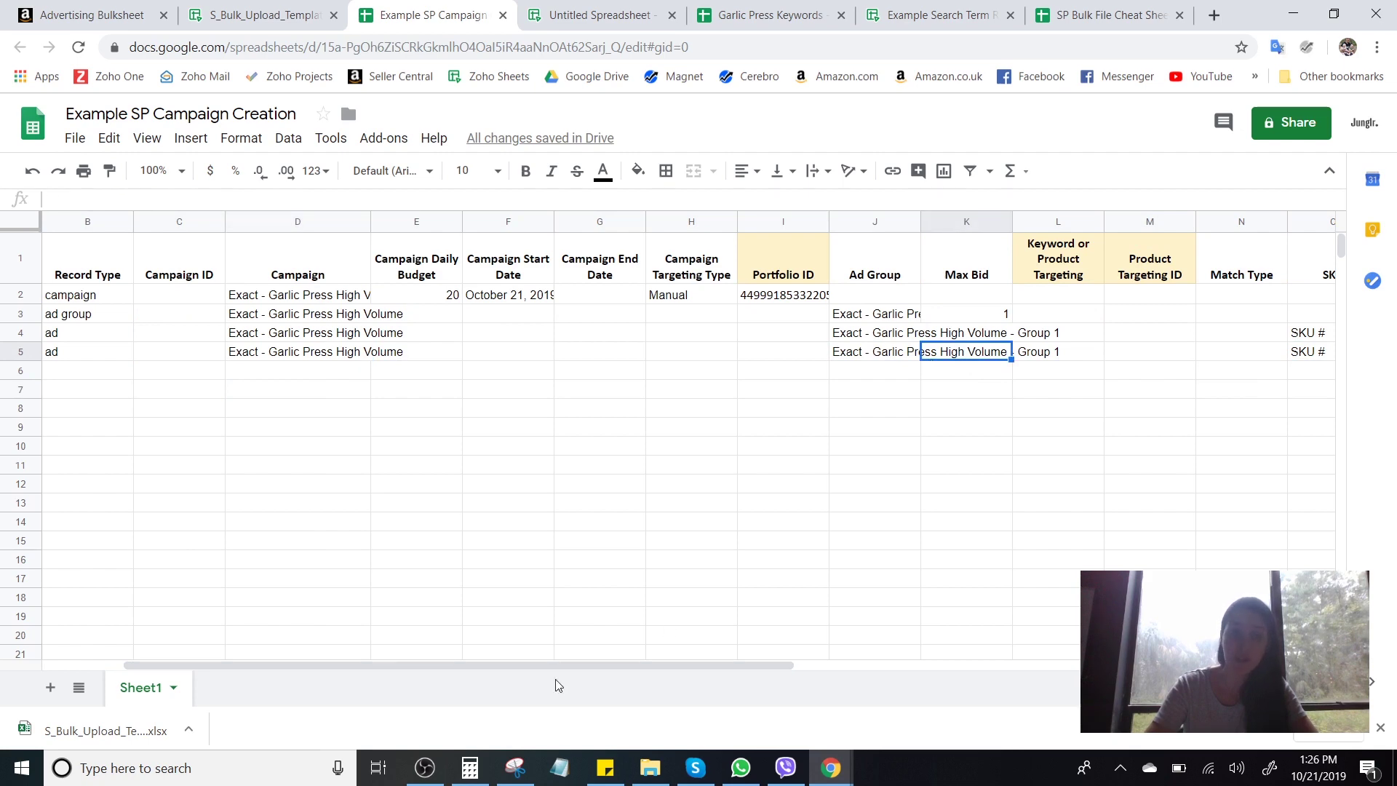
drag(557, 676, 716, 666)
double_click(1031, 353)
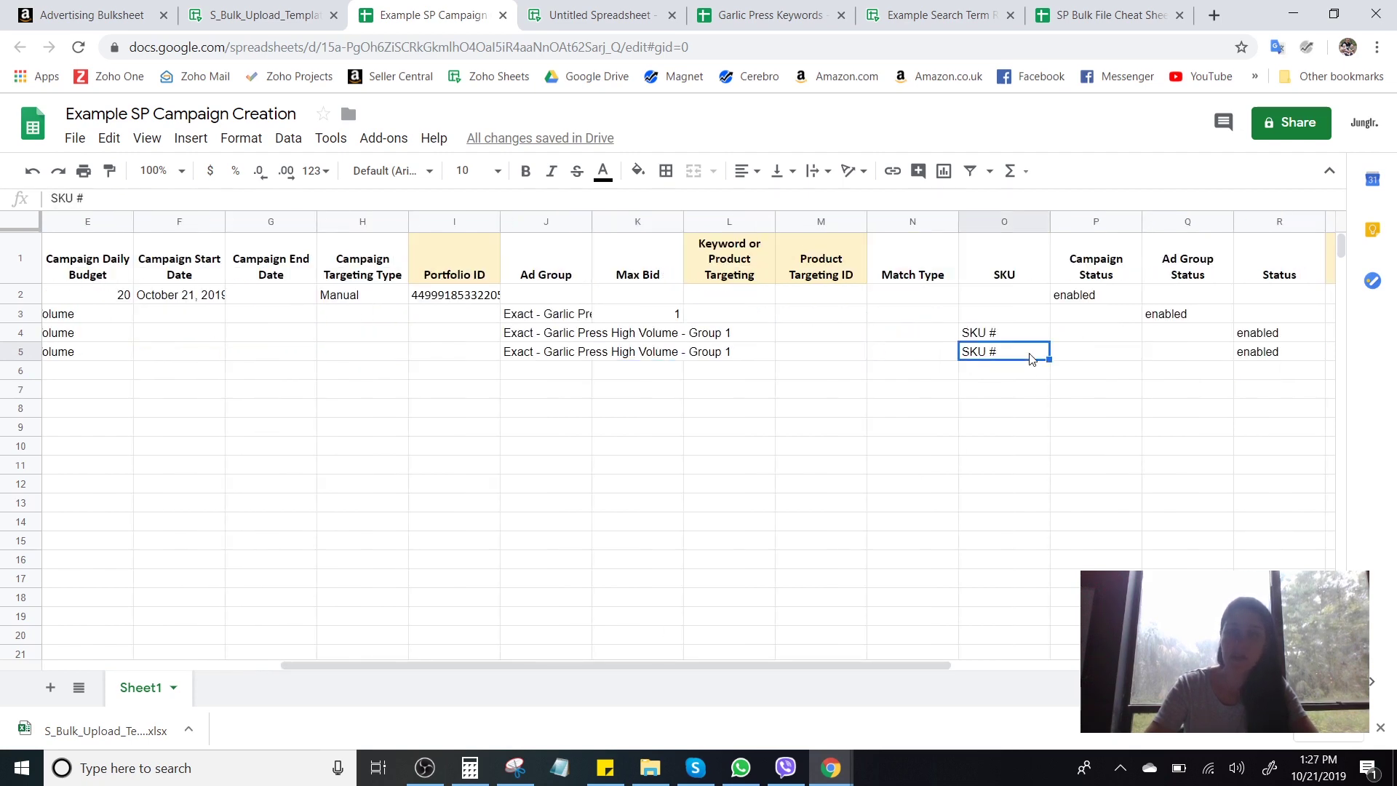
text(2)
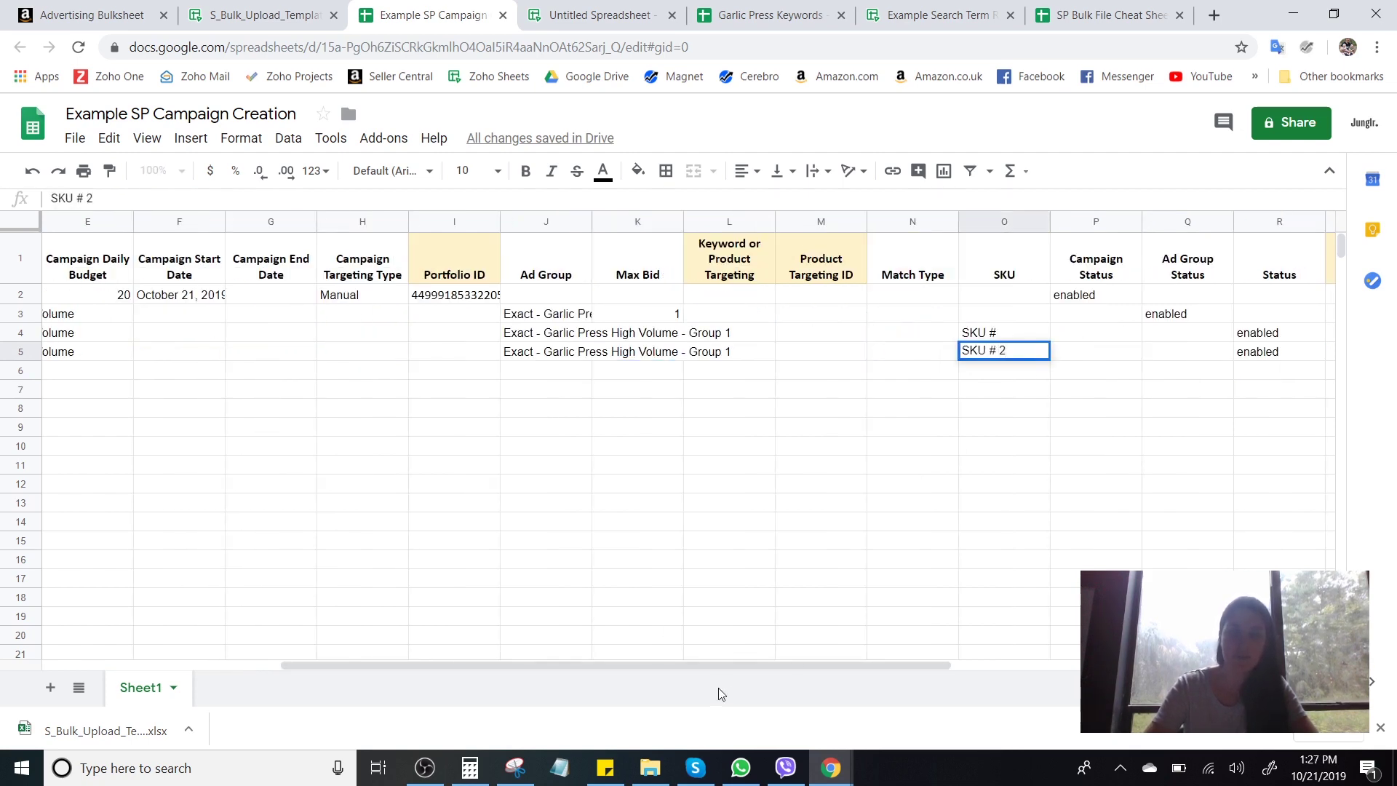
click(728, 635)
drag(783, 660, 624, 663)
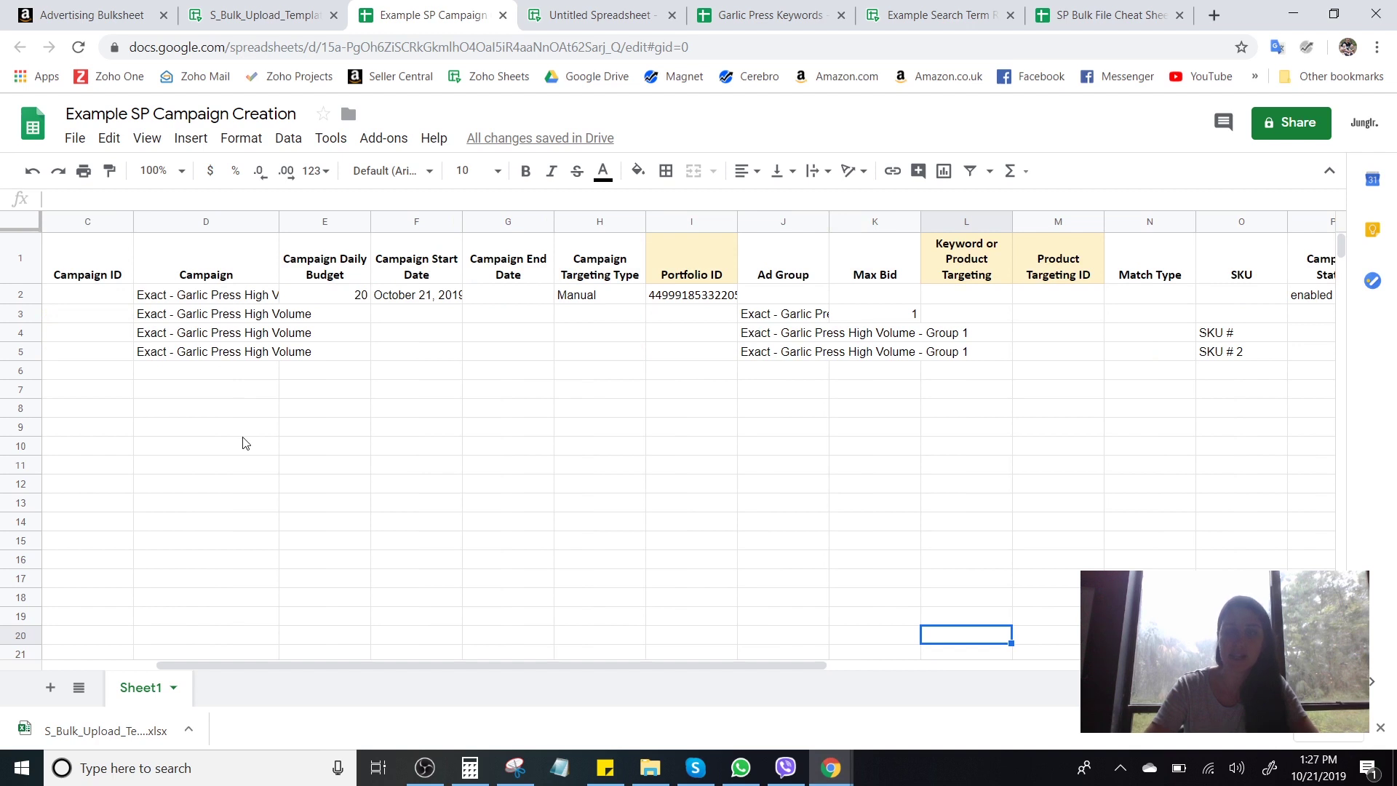
click(1253, 356)
click(1246, 338)
click(1254, 358)
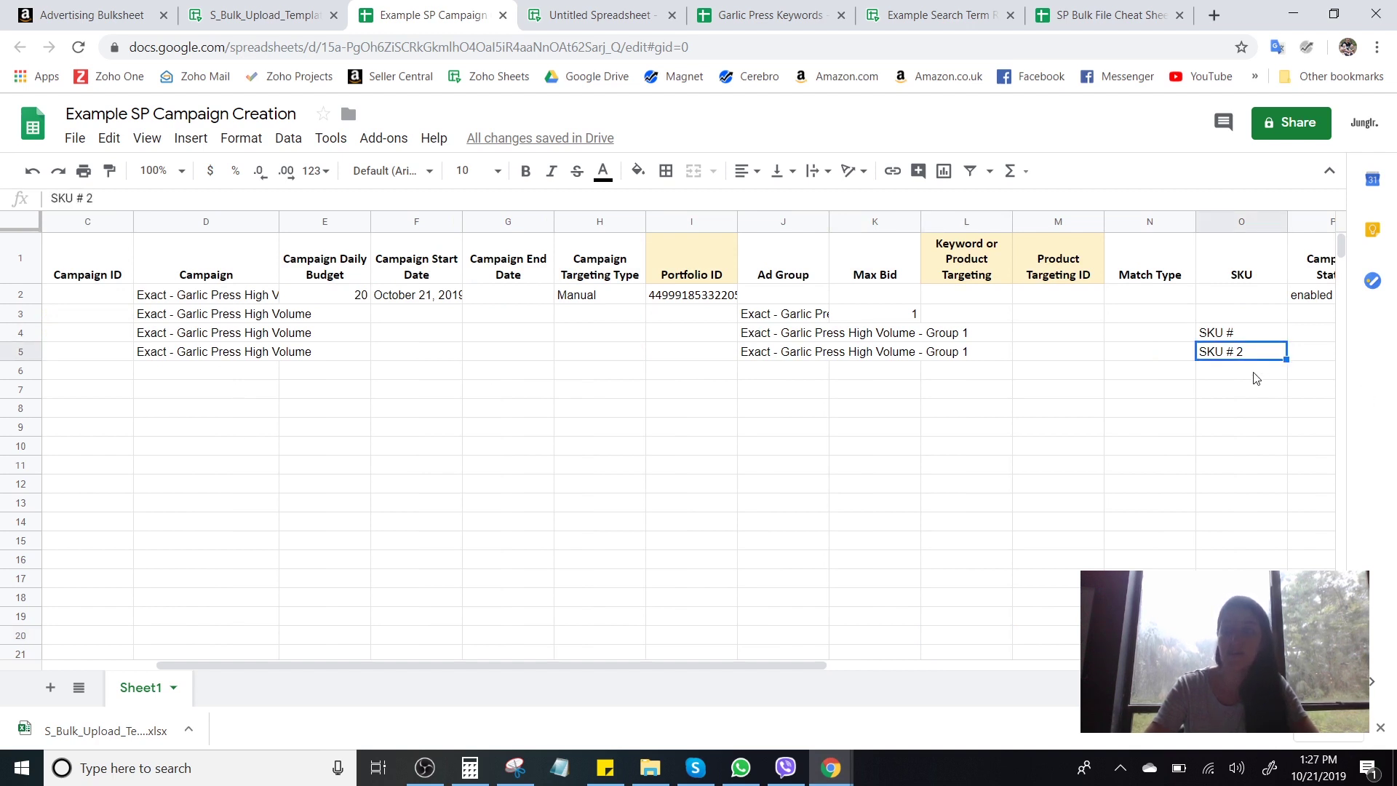
click(1257, 376)
Clear the duplicated ad record from row 5.
drag(796, 666, 303, 675)
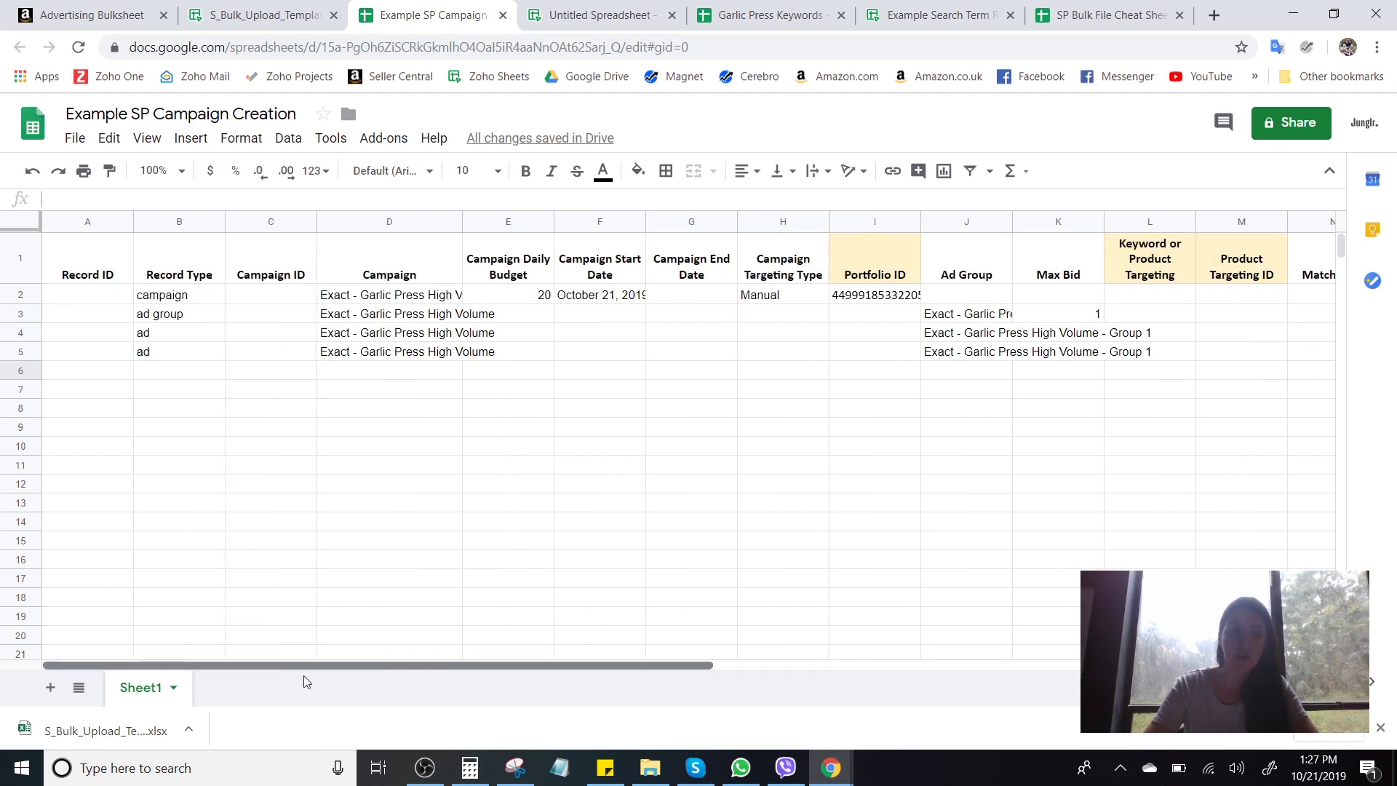
click(22, 351)
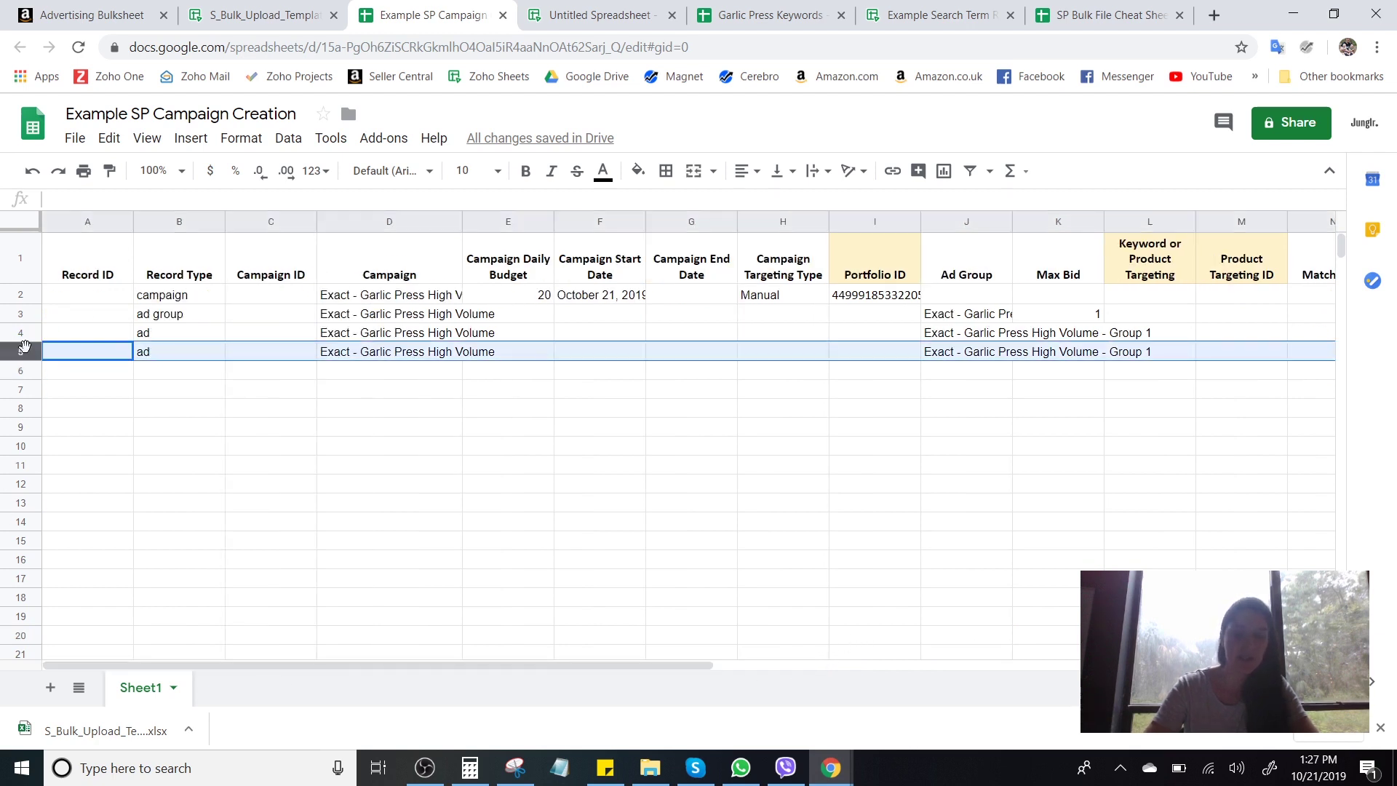
key(Delete)
click(163, 296)
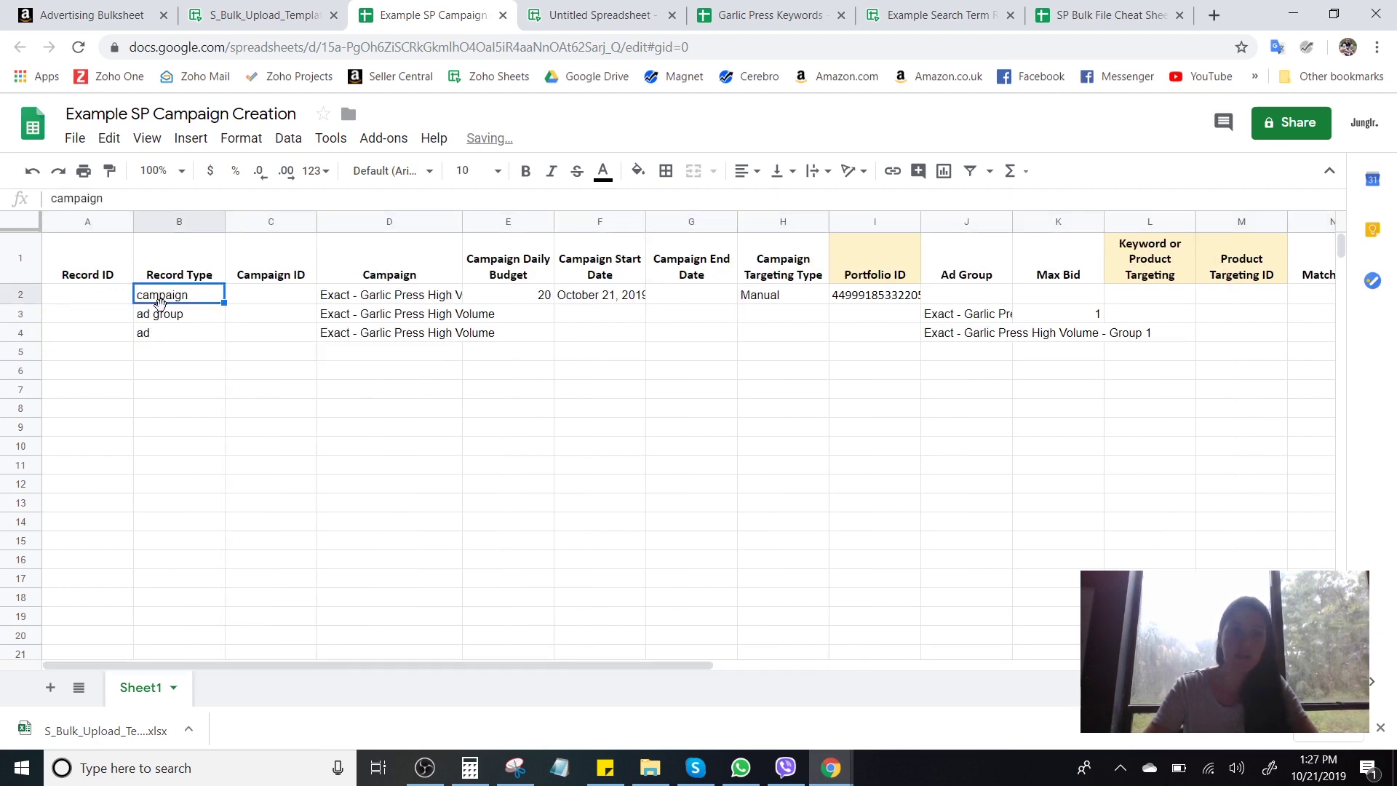
click(163, 319)
click(170, 332)
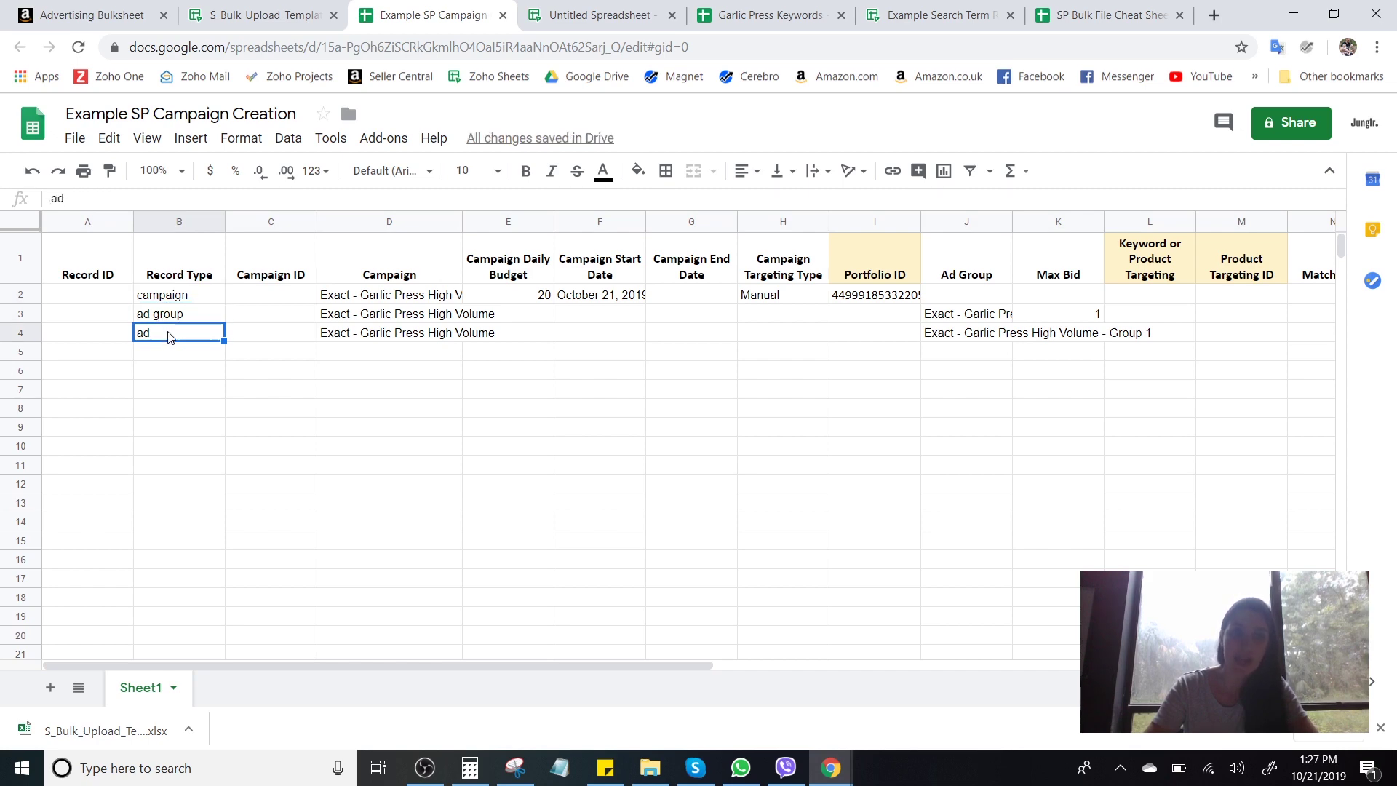
mouse_move(288, 666)
mouse_down()
mouse_move(377, 679)
mouse_move(684, 664)
mouse_move(371, 682)
mouse_move(283, 666)
mouse_up()
Start a record in row 5 with Record Type "keyword" and the Campaign name "Exact - Garlic Press High Volume" copied from row 4.
click(155, 357)
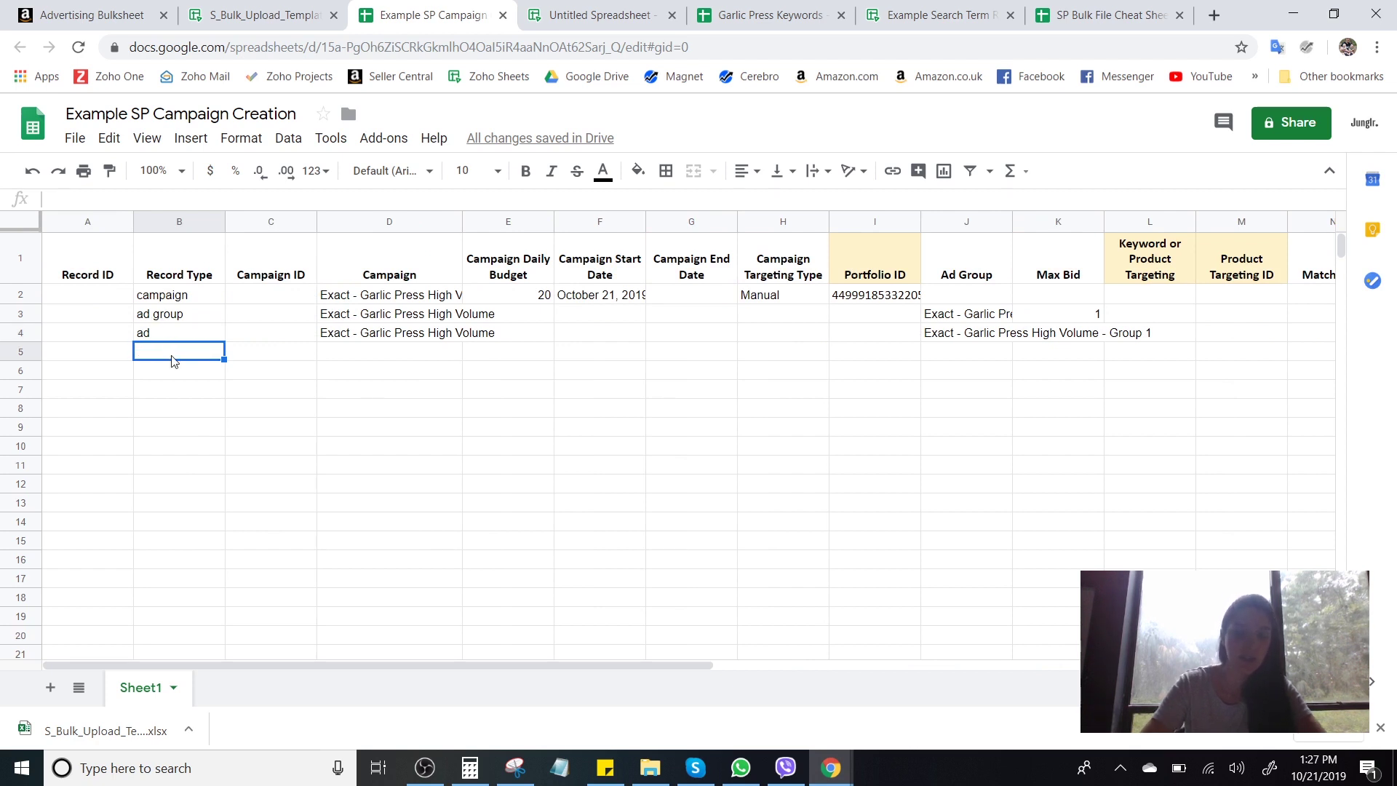
text(keyword)
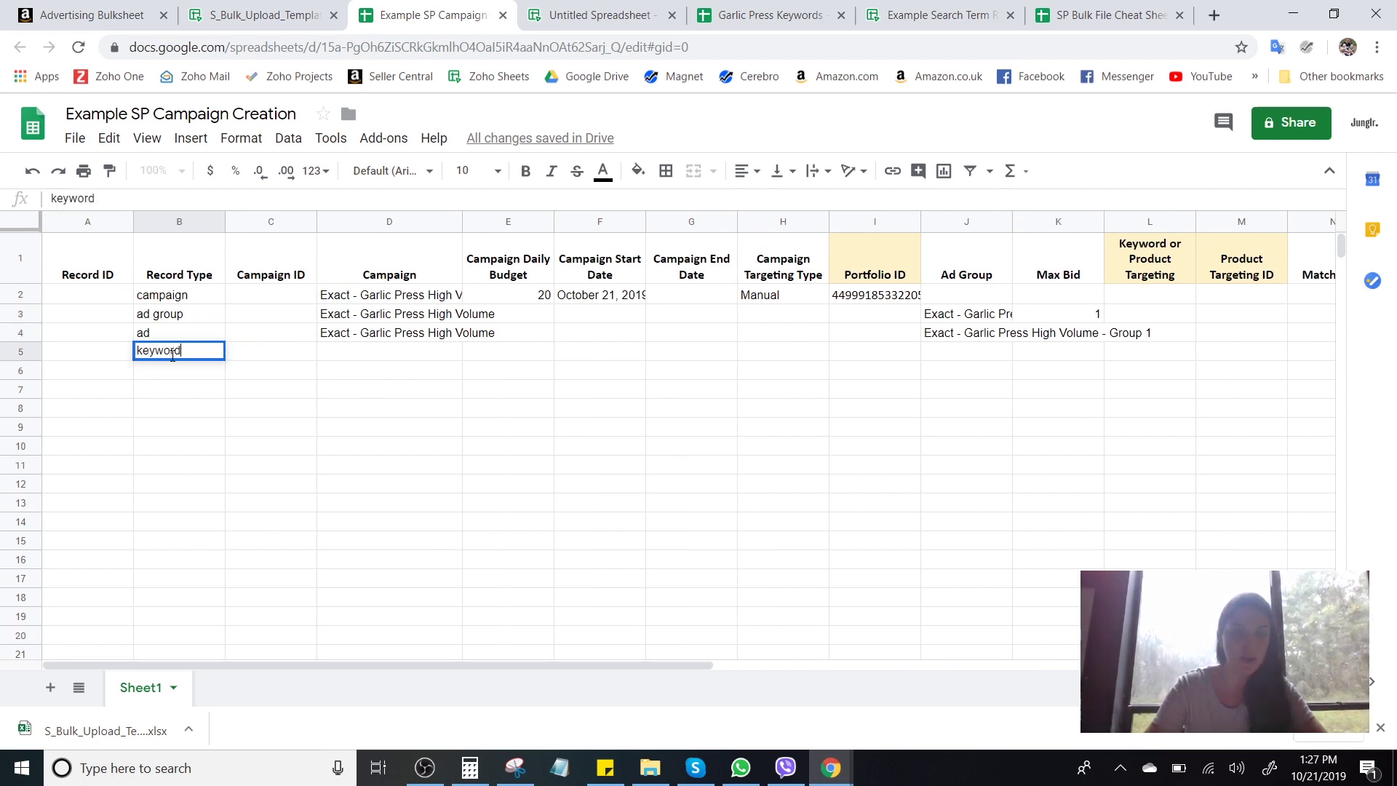
click(390, 354)
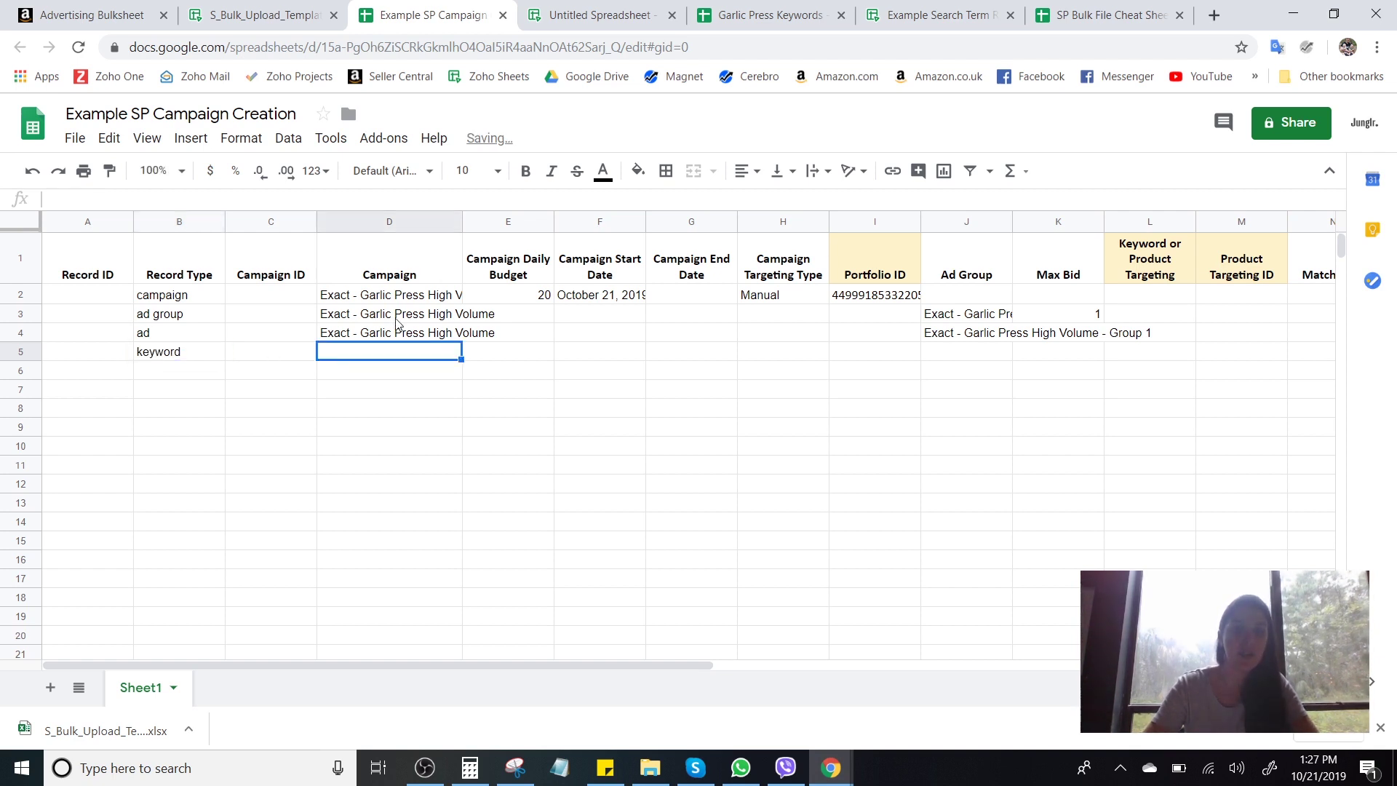
click(398, 337)
key(ctrl+c)
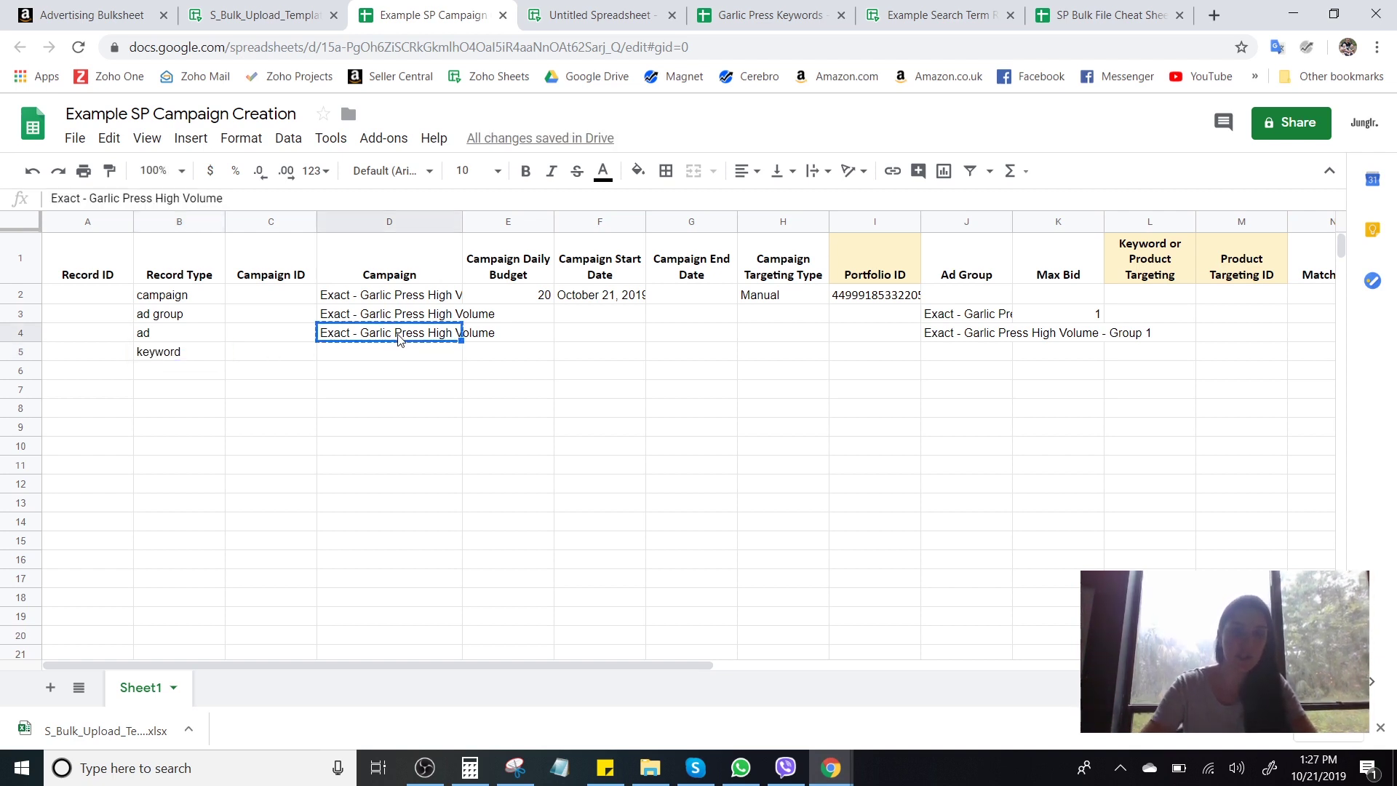
click(412, 355)
key(ctrl+v)
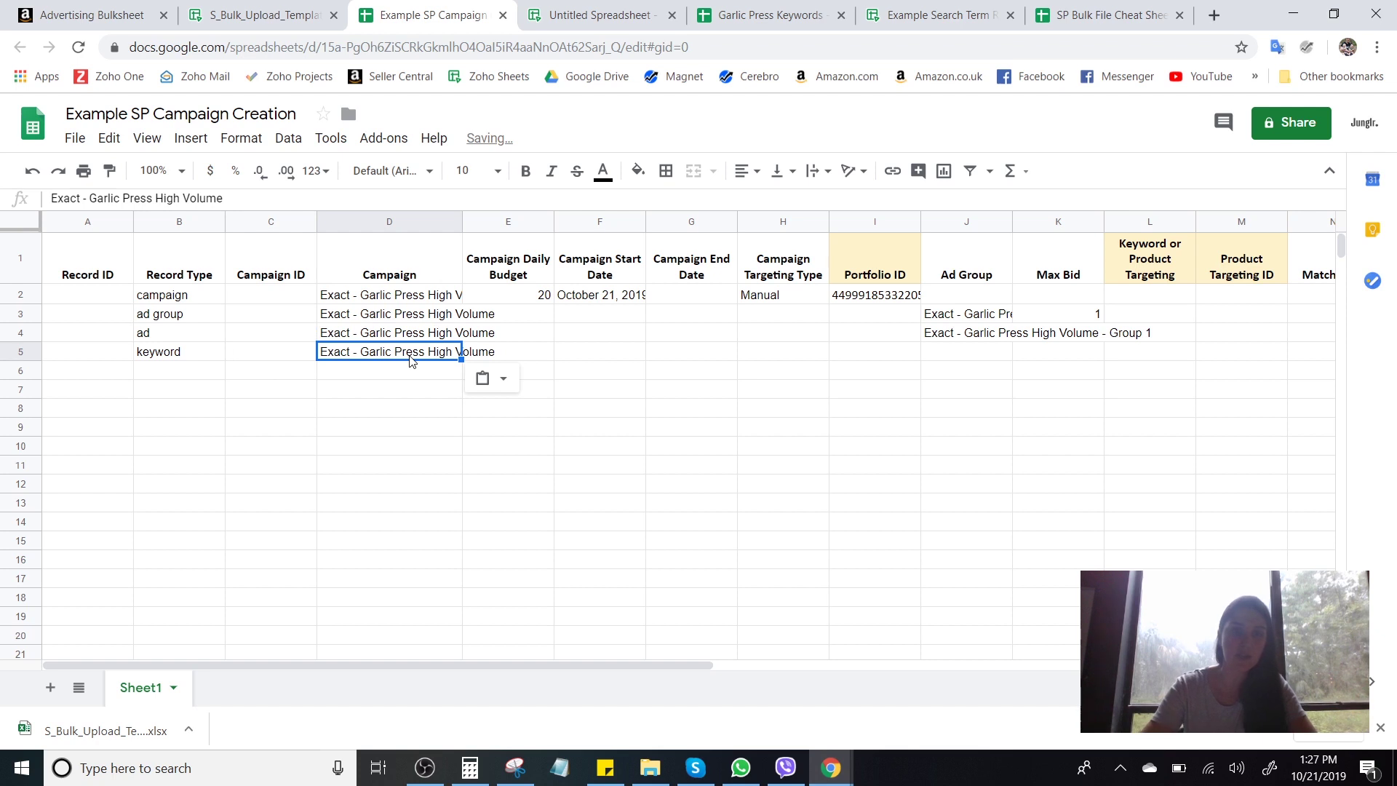
Copy the Ad Group name "Exact - Garlic Press High Volume - Group 1" from row 4 to the keyword record in row 5.
click(179, 316)
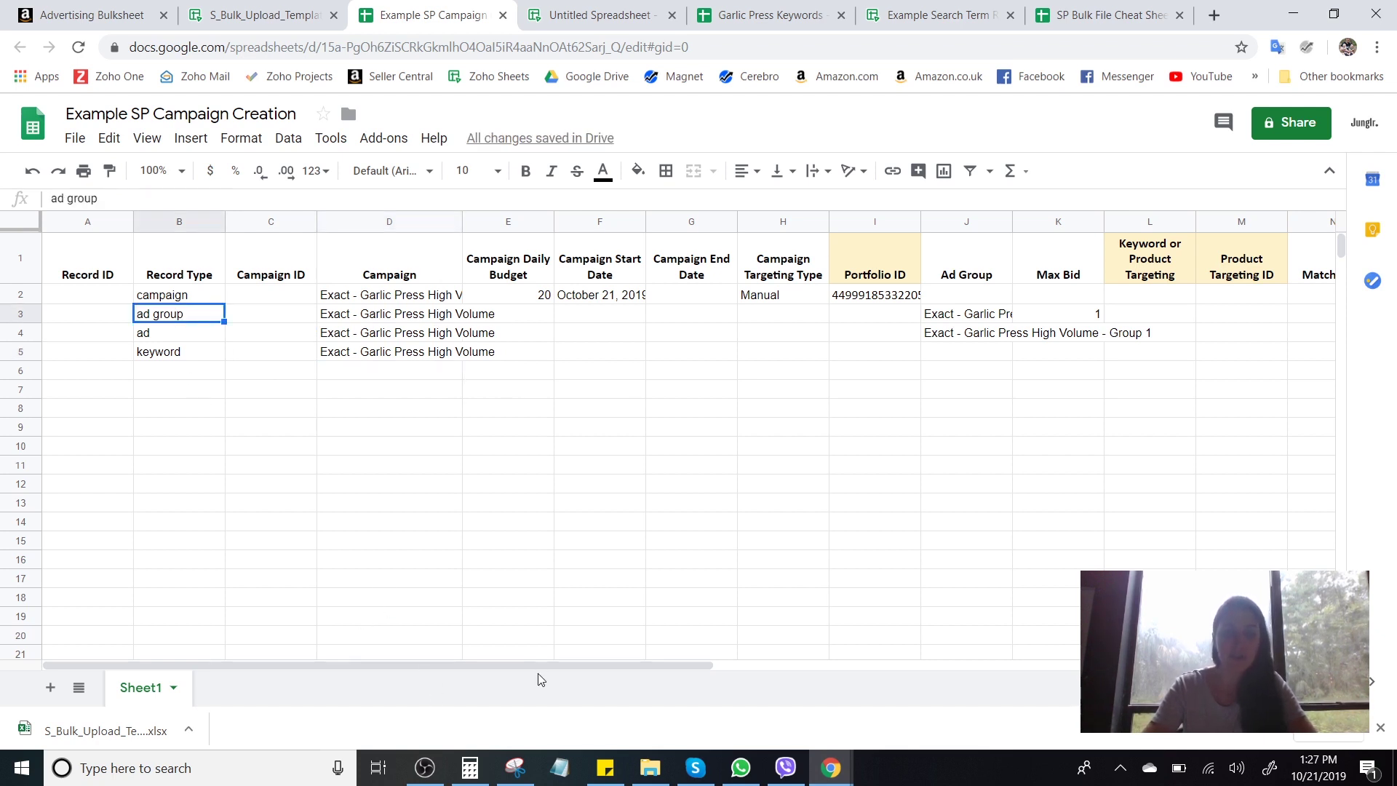
drag(540, 666, 666, 673)
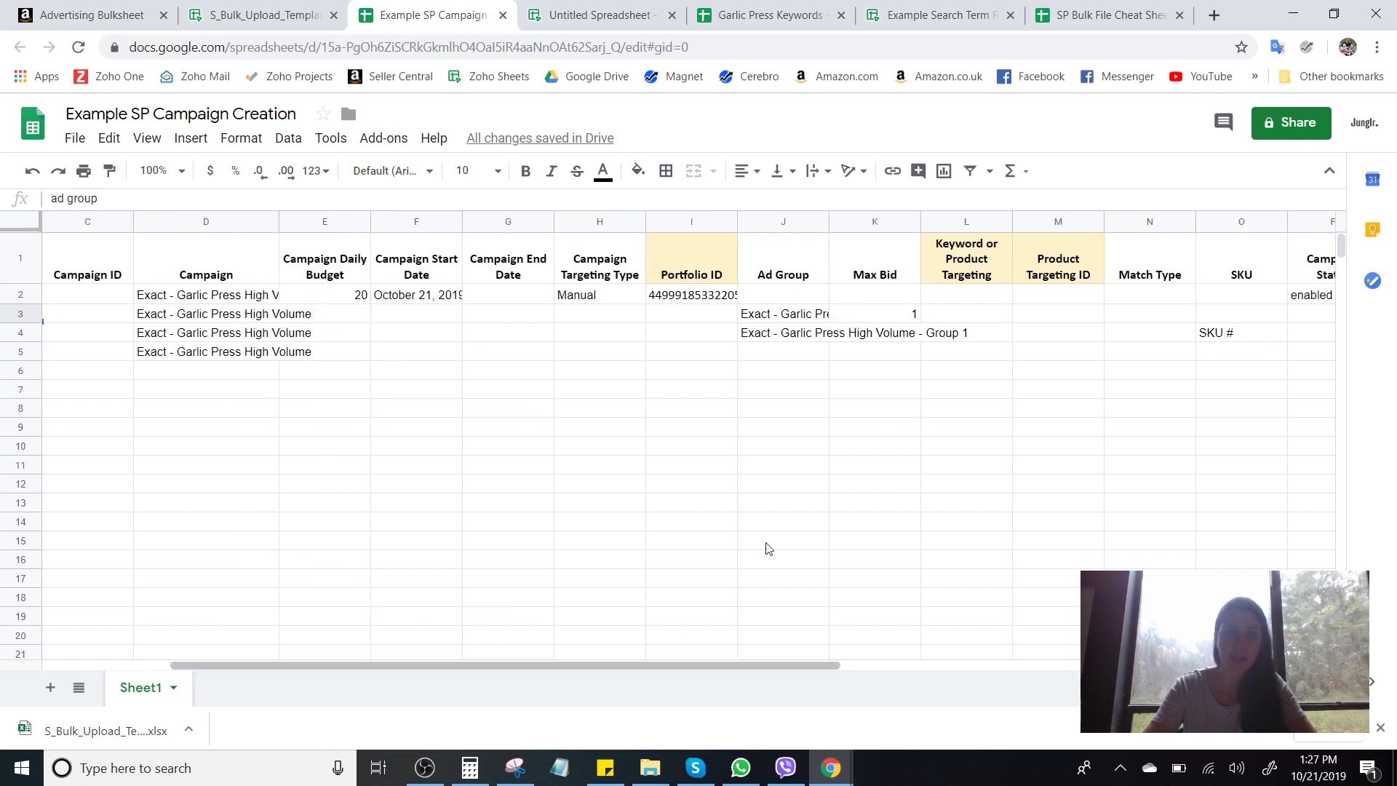
click(810, 331)
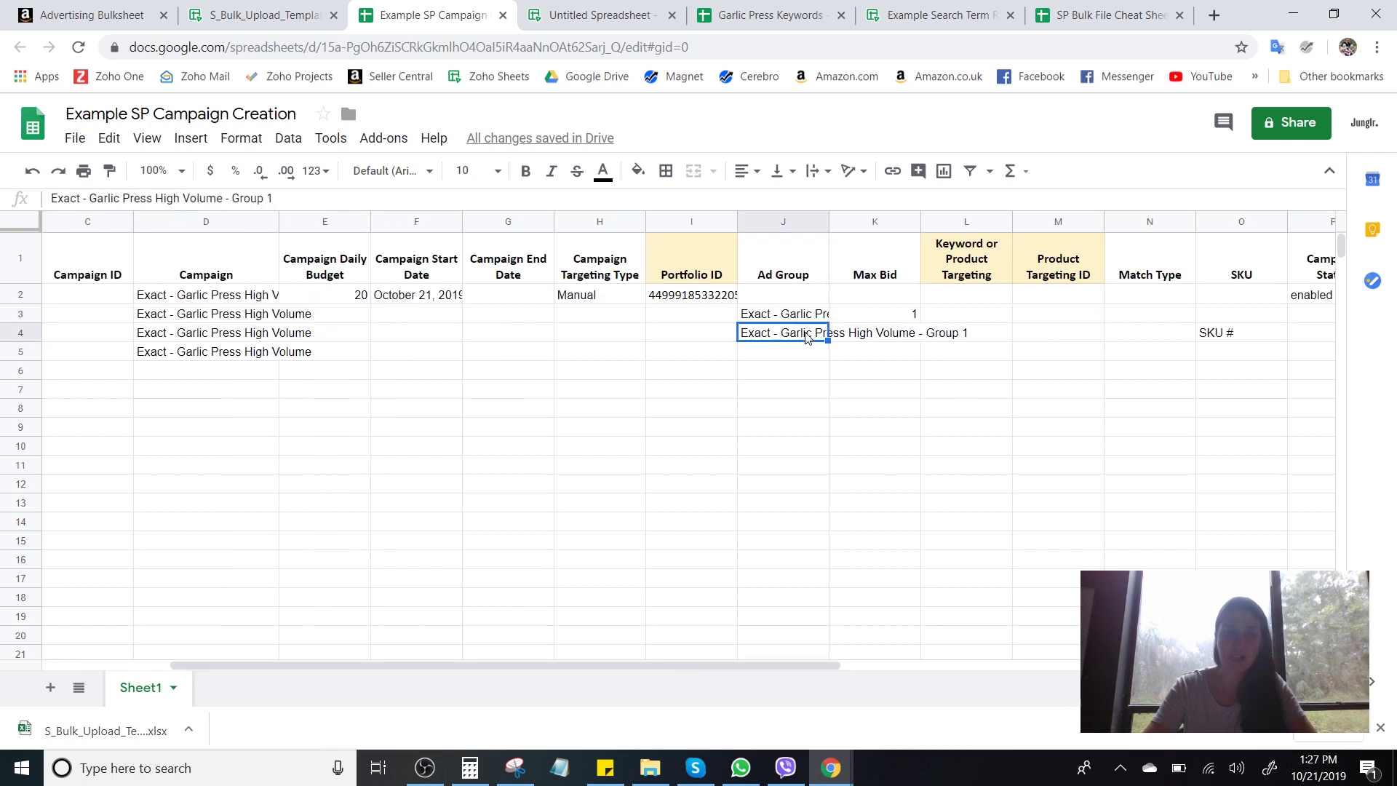
key(ctrl+c)
click(773, 354)
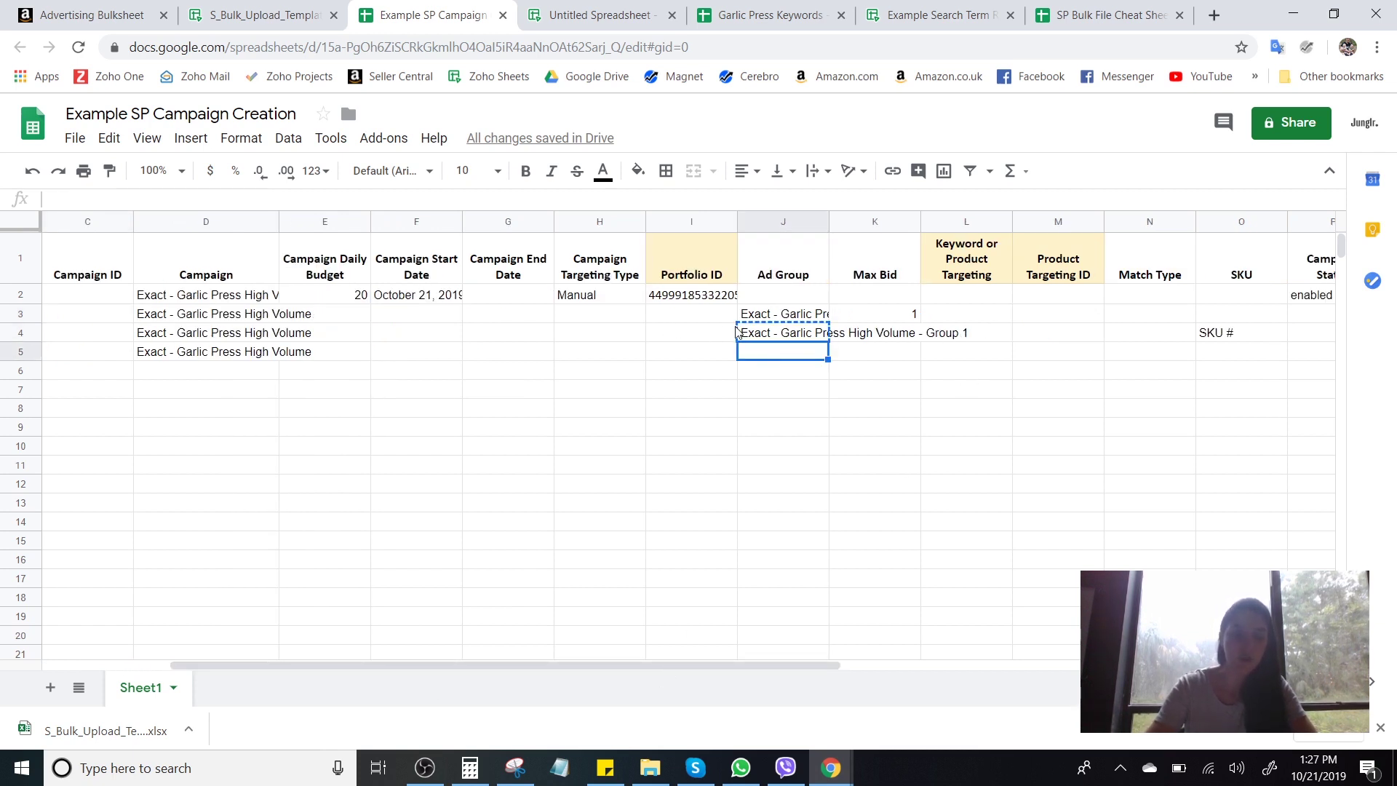
key(ctrl+v)
click(752, 405)
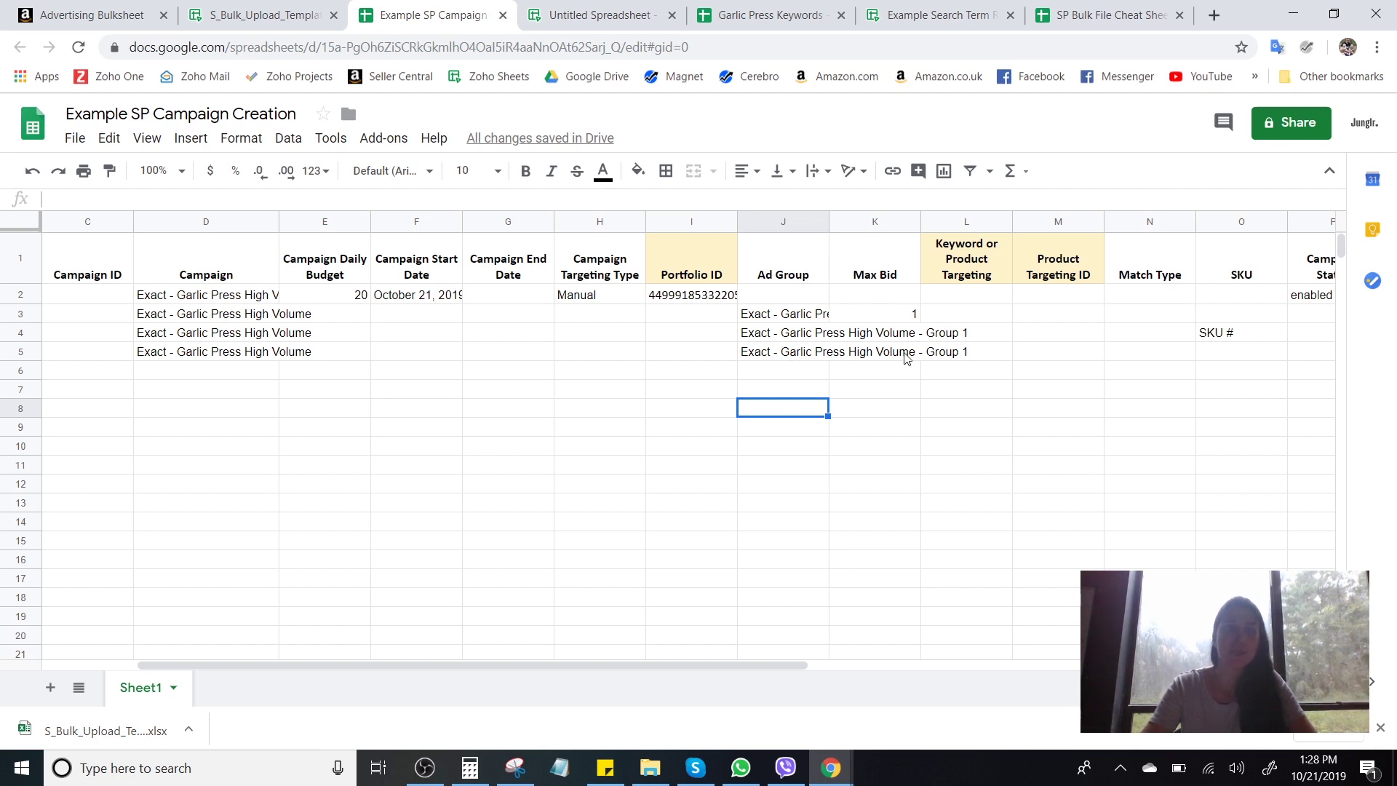
click(826, 356)
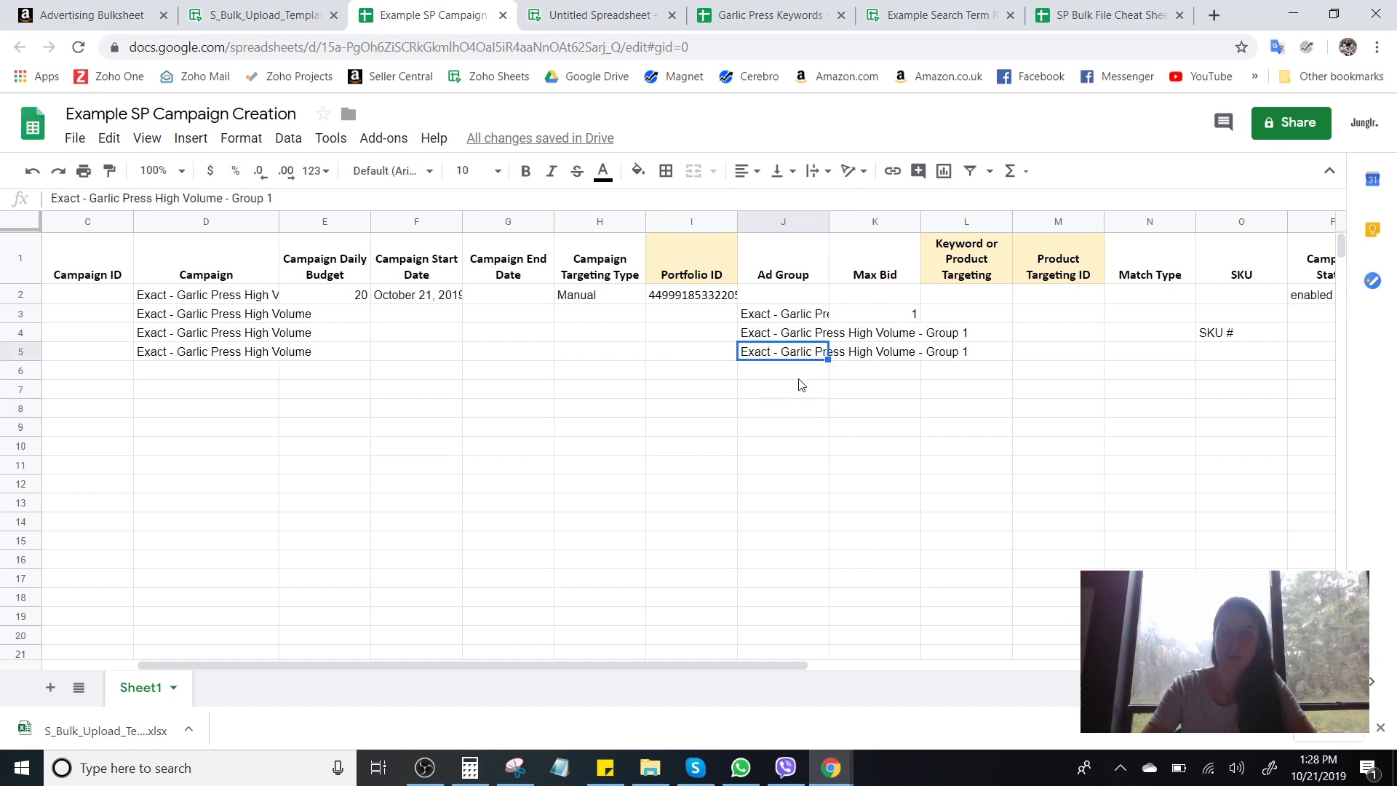
click(800, 380)
click(793, 356)
click(801, 409)
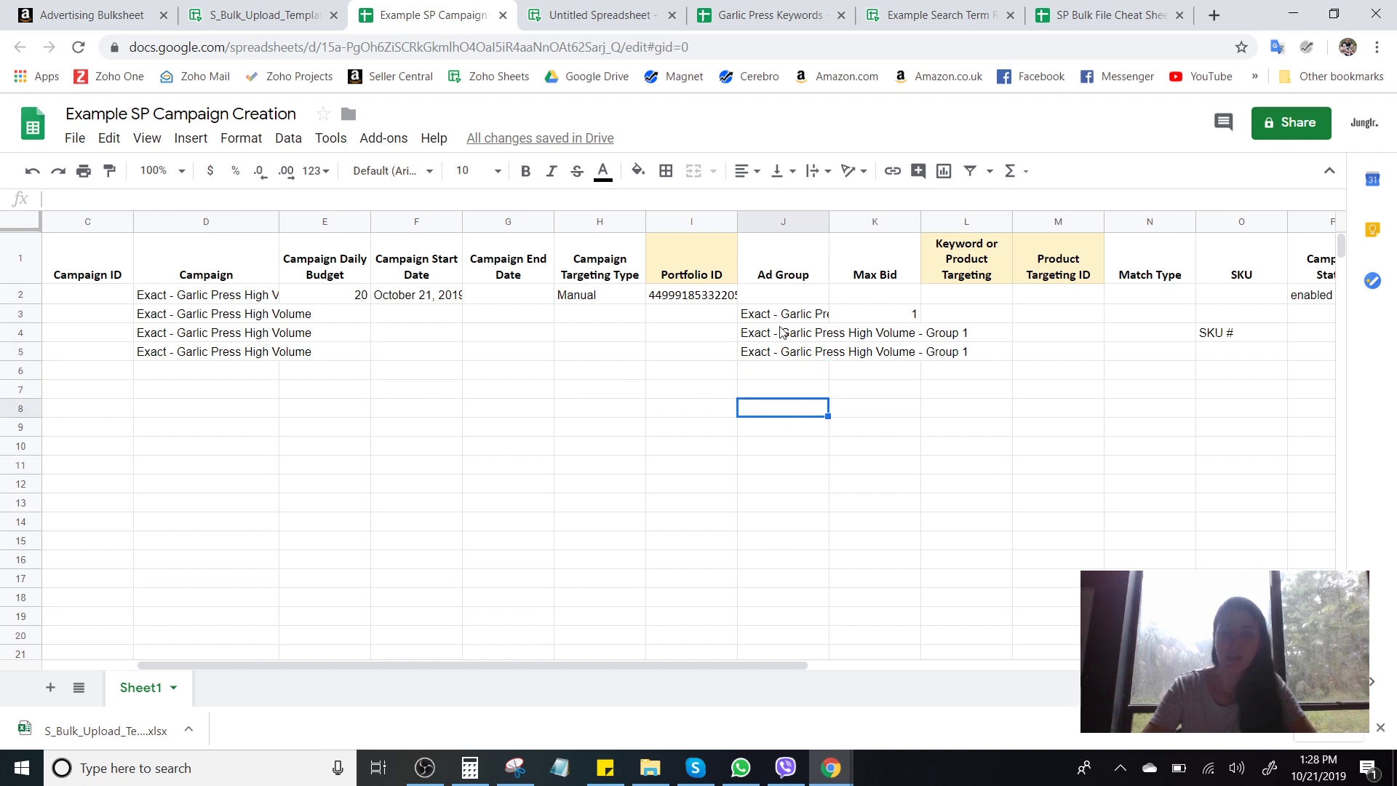
click(783, 333)
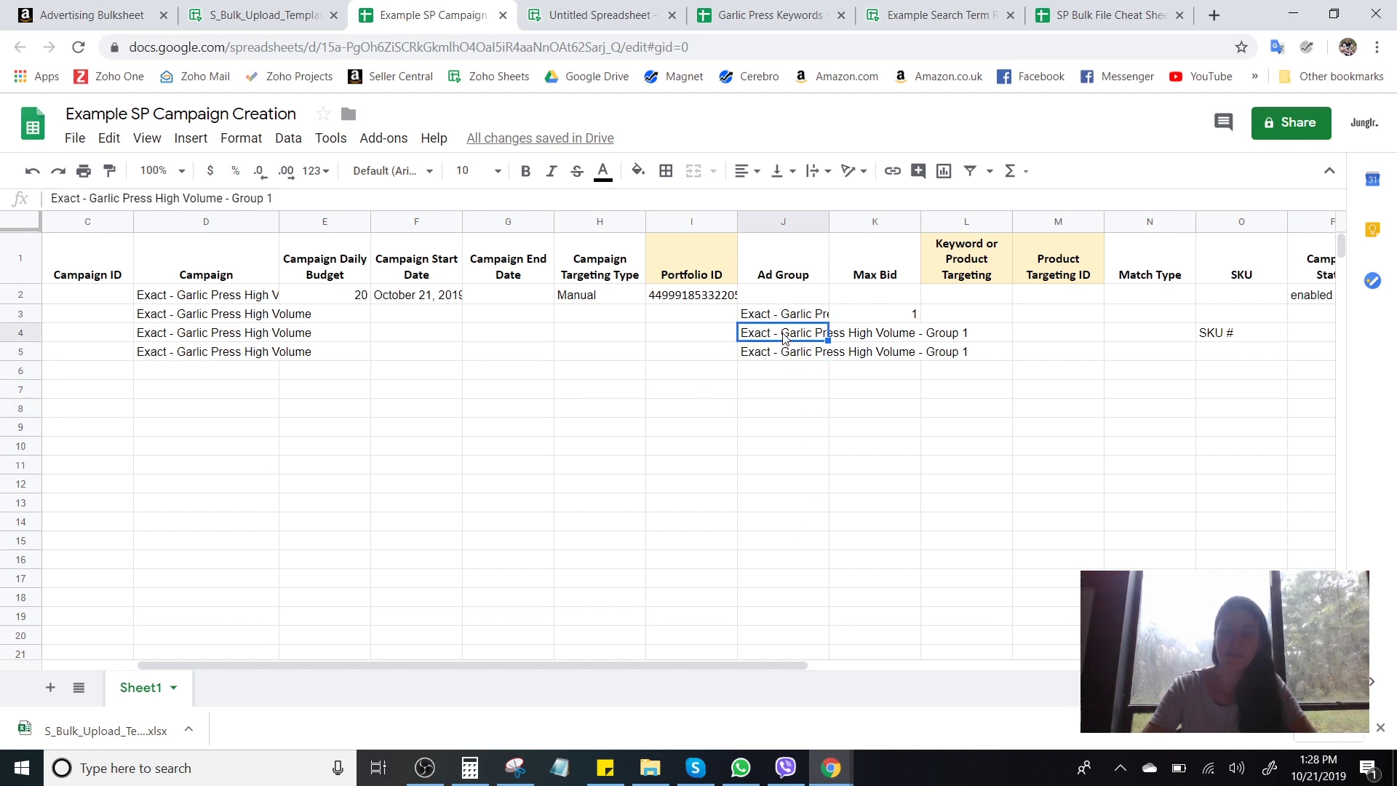
click(785, 357)
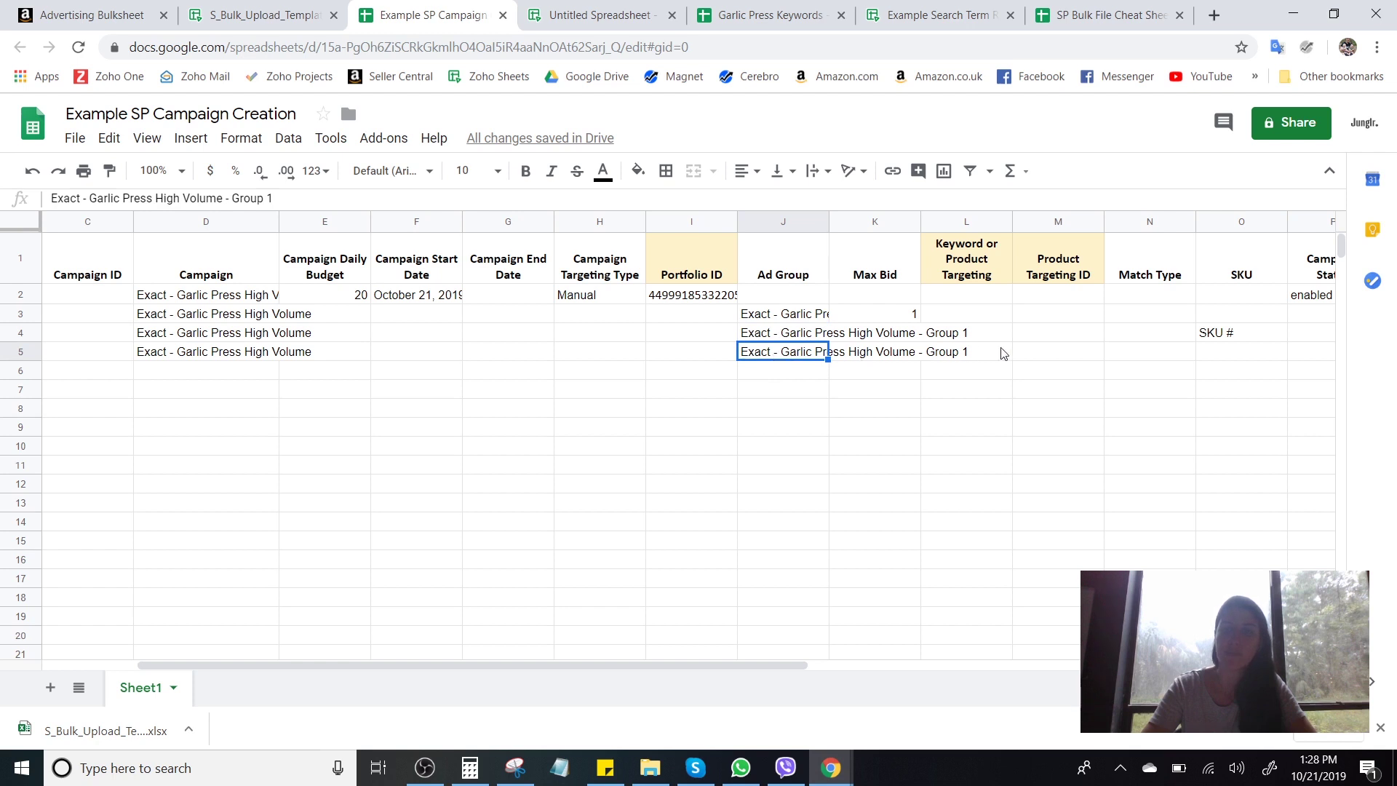
click(882, 355)
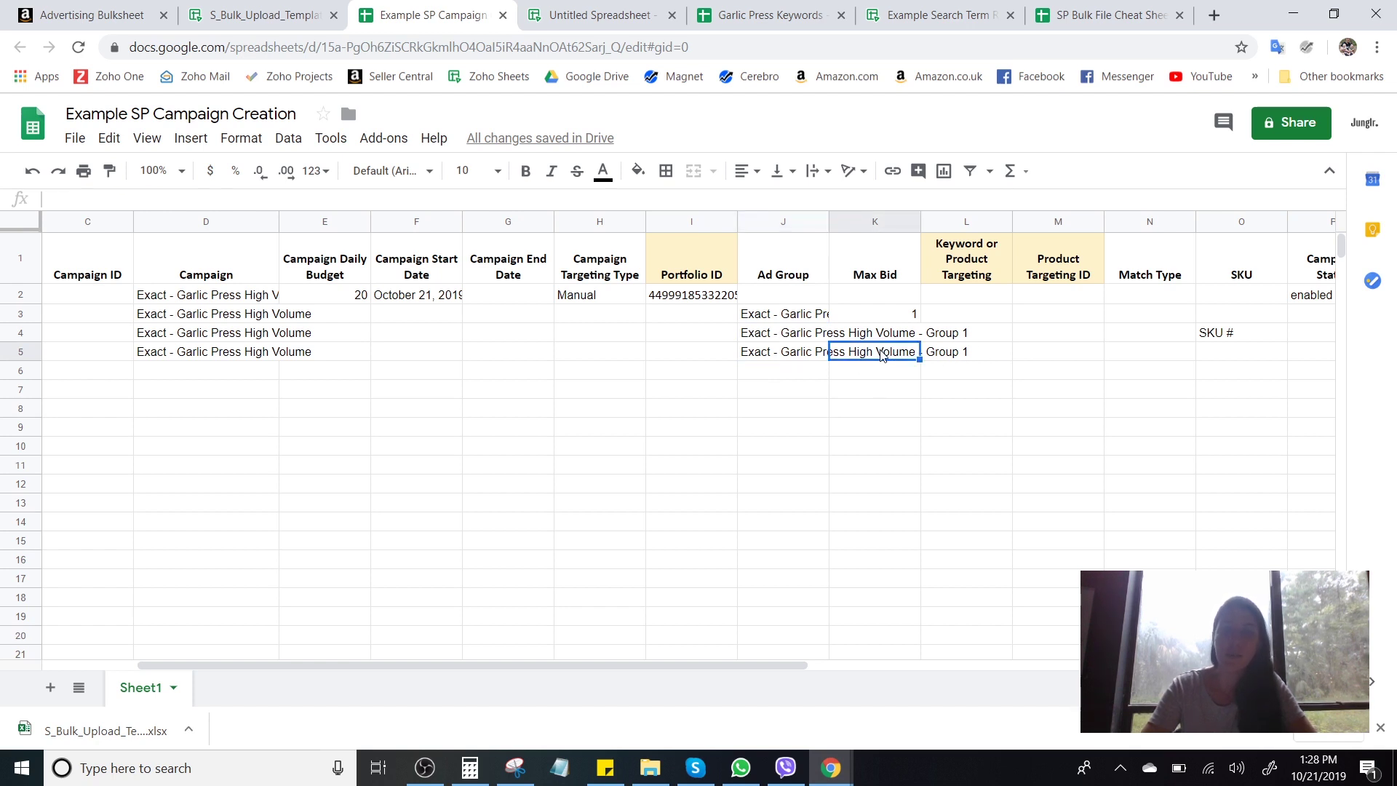
click(959, 357)
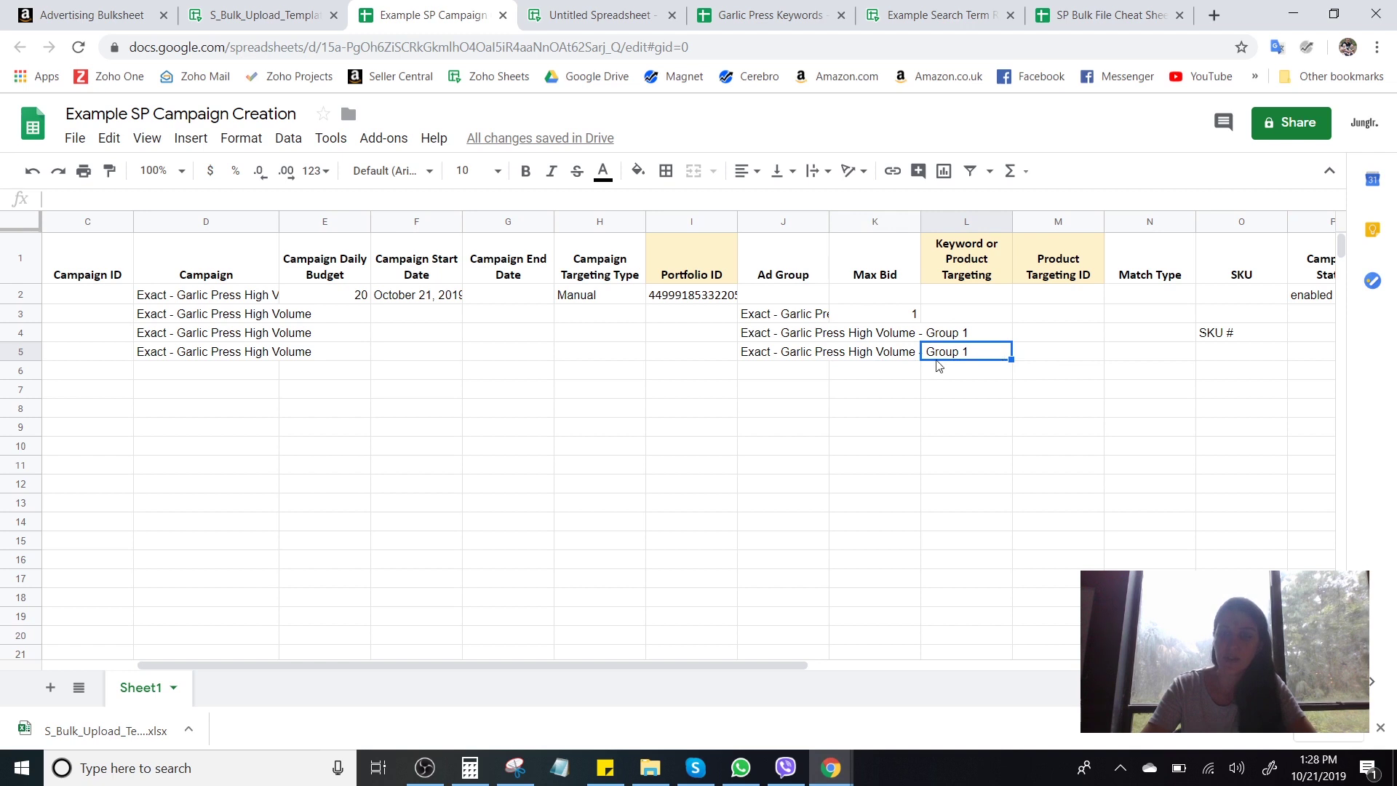
click(875, 355)
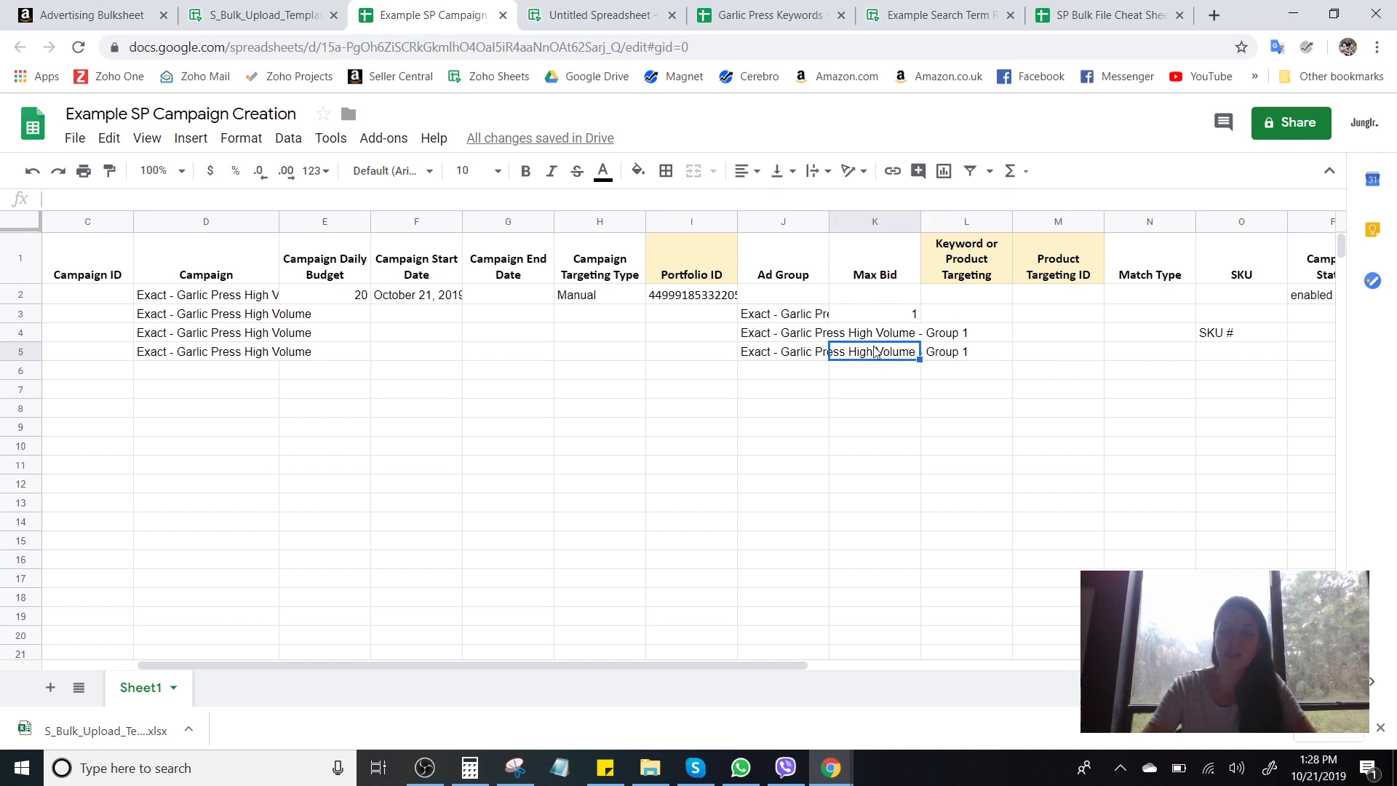
click(948, 357)
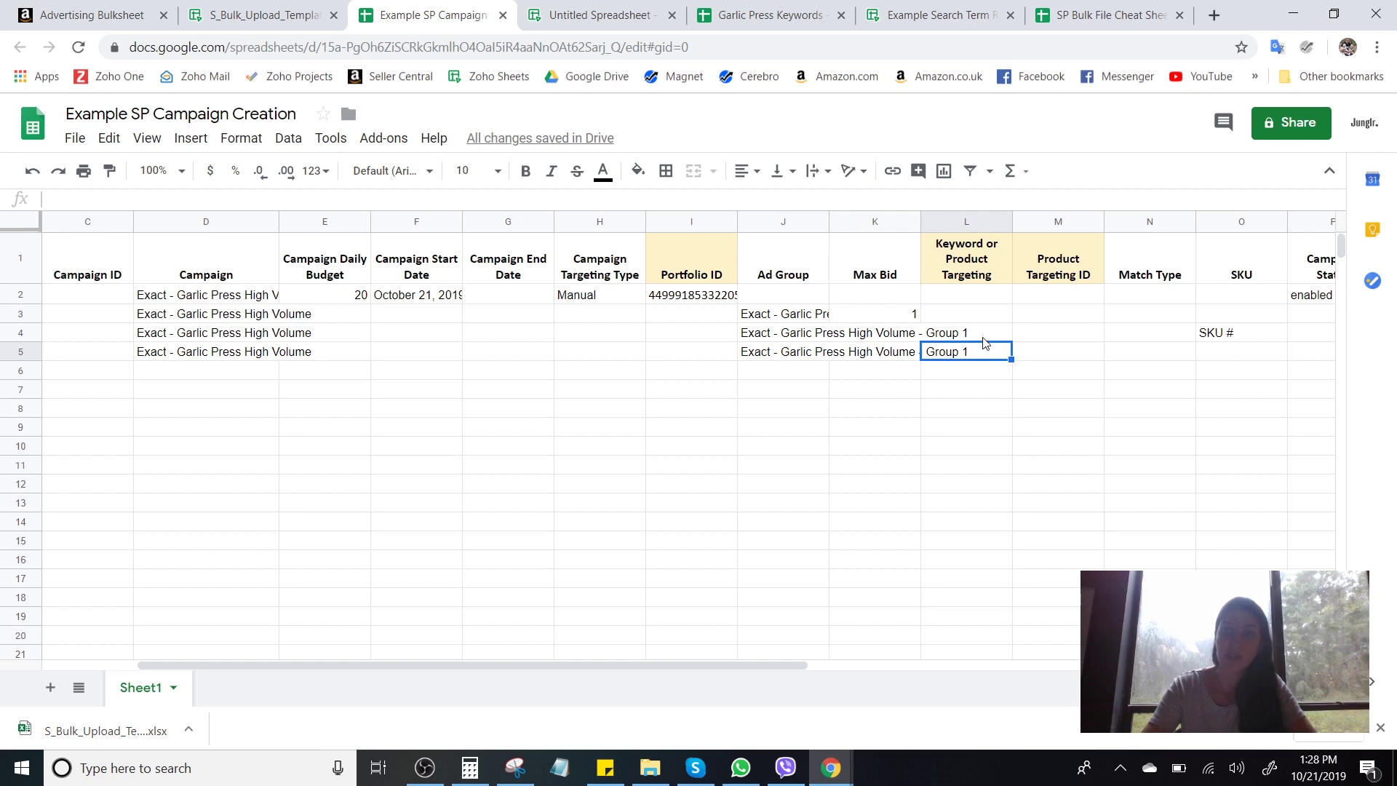
Set the Match Type to "exact" and the Status to "enabled" for the keyword record in row 5.
click(1152, 358)
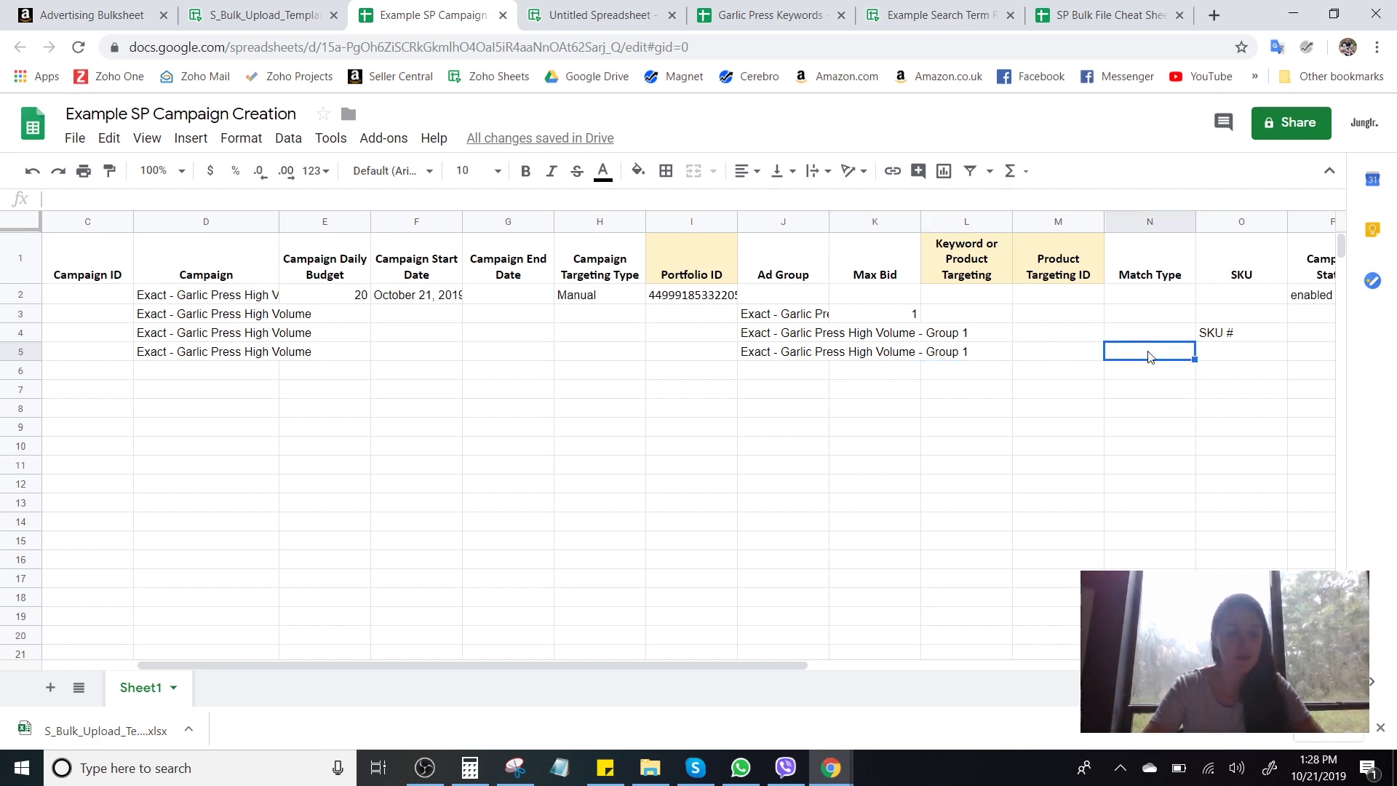
text(exact)
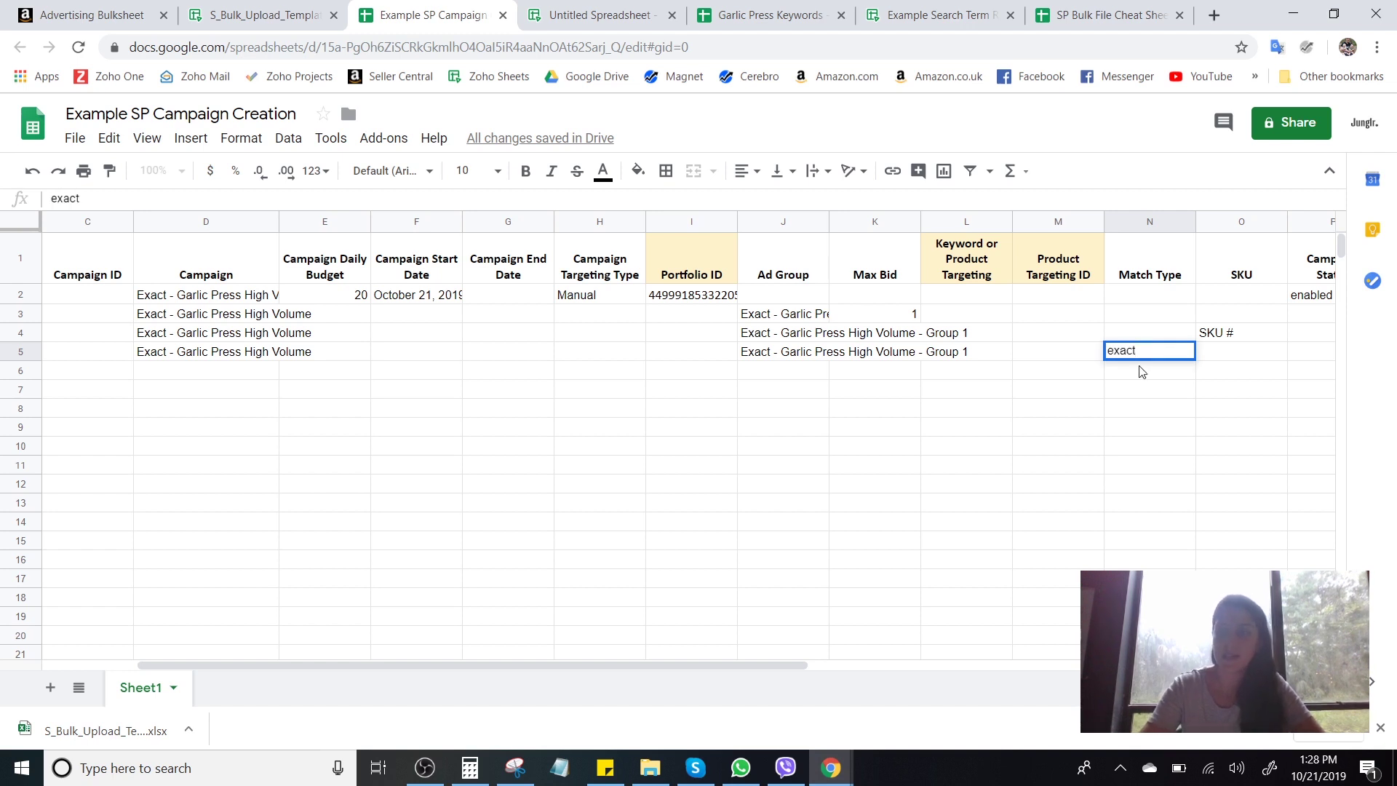
key(Return)
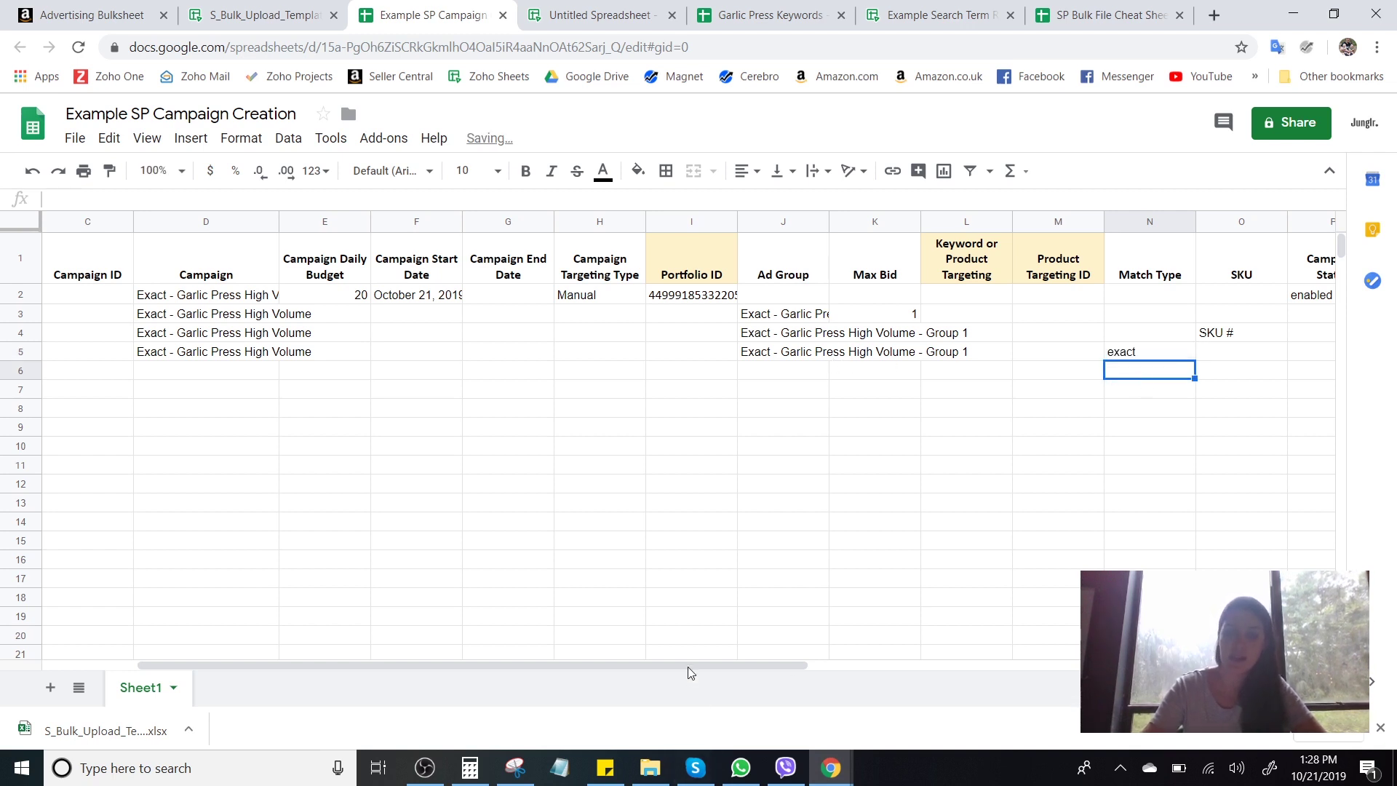
drag(743, 669, 883, 676)
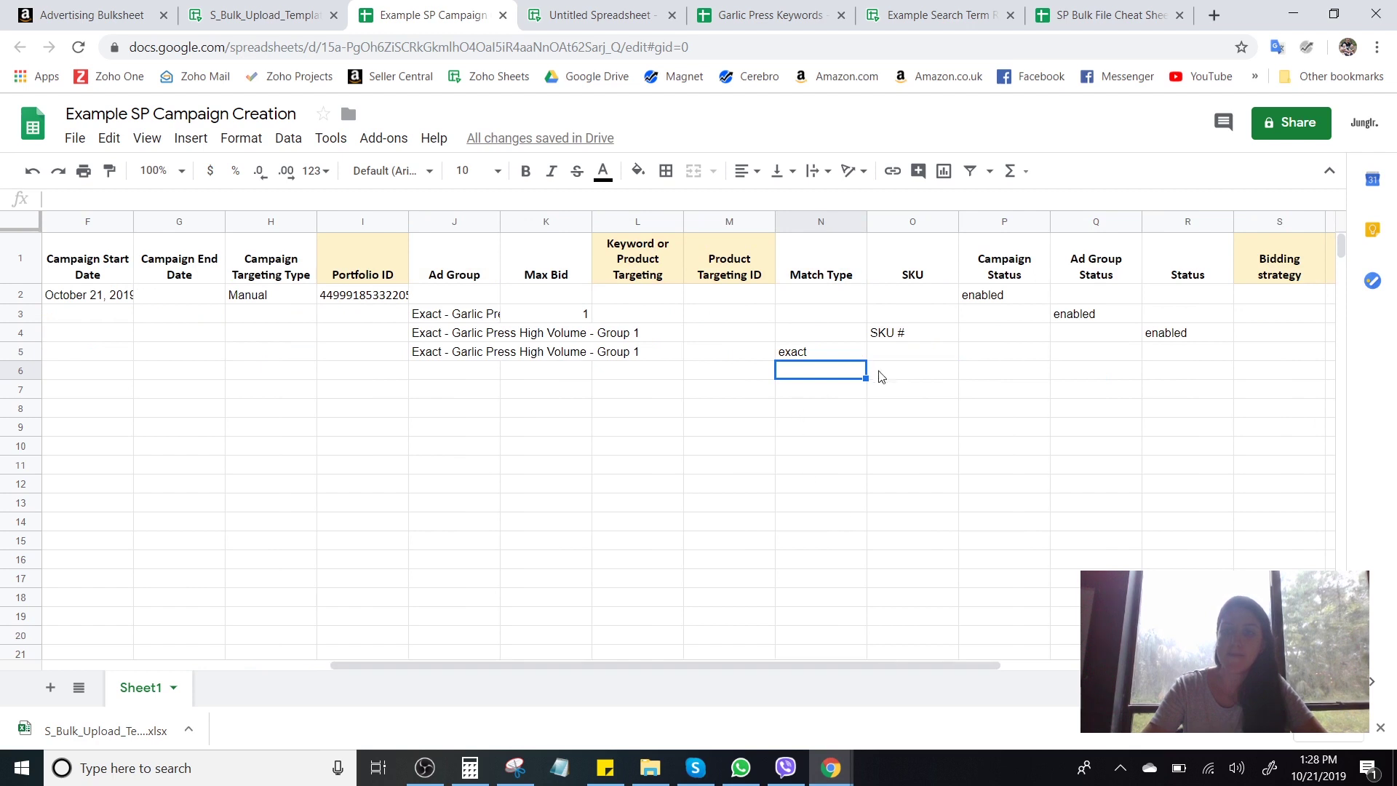
click(1180, 356)
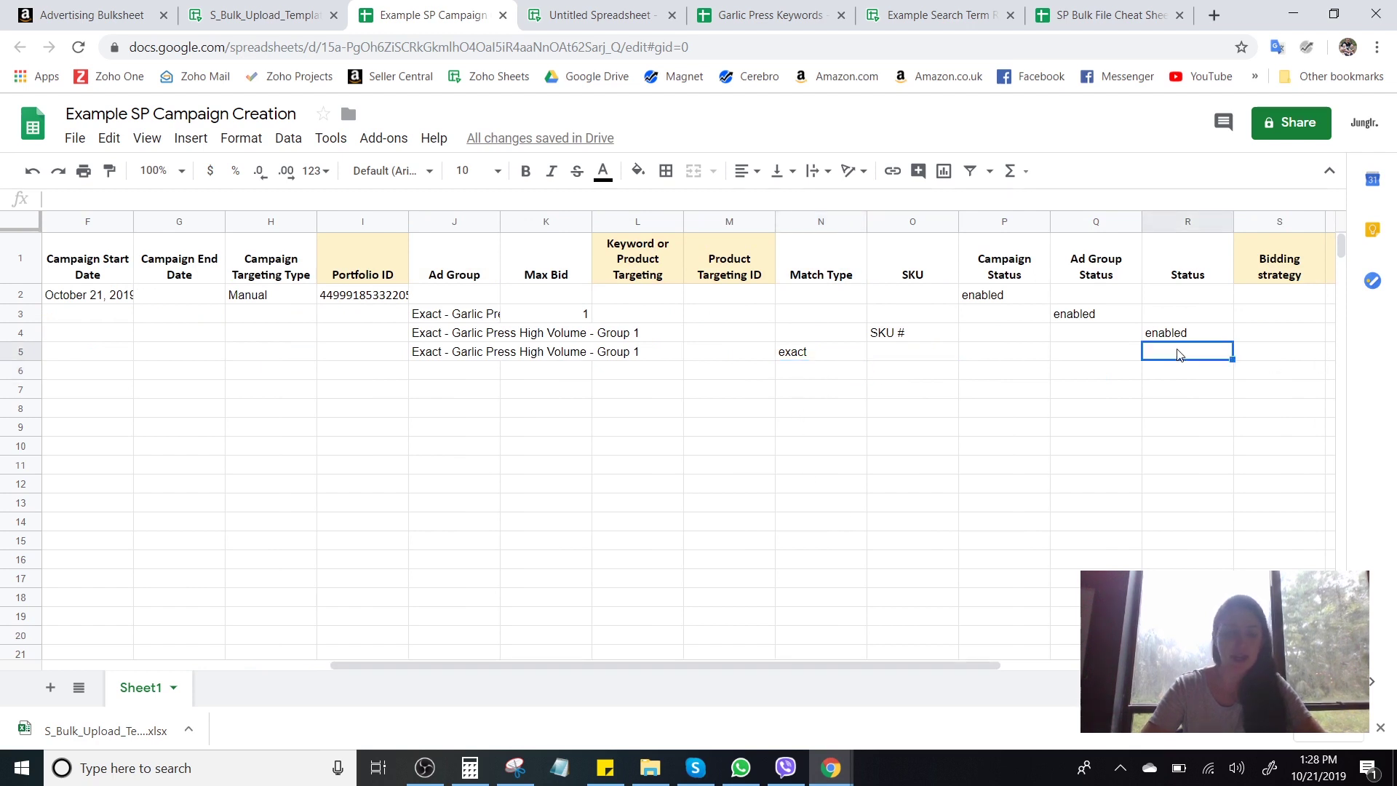
text(enabled)
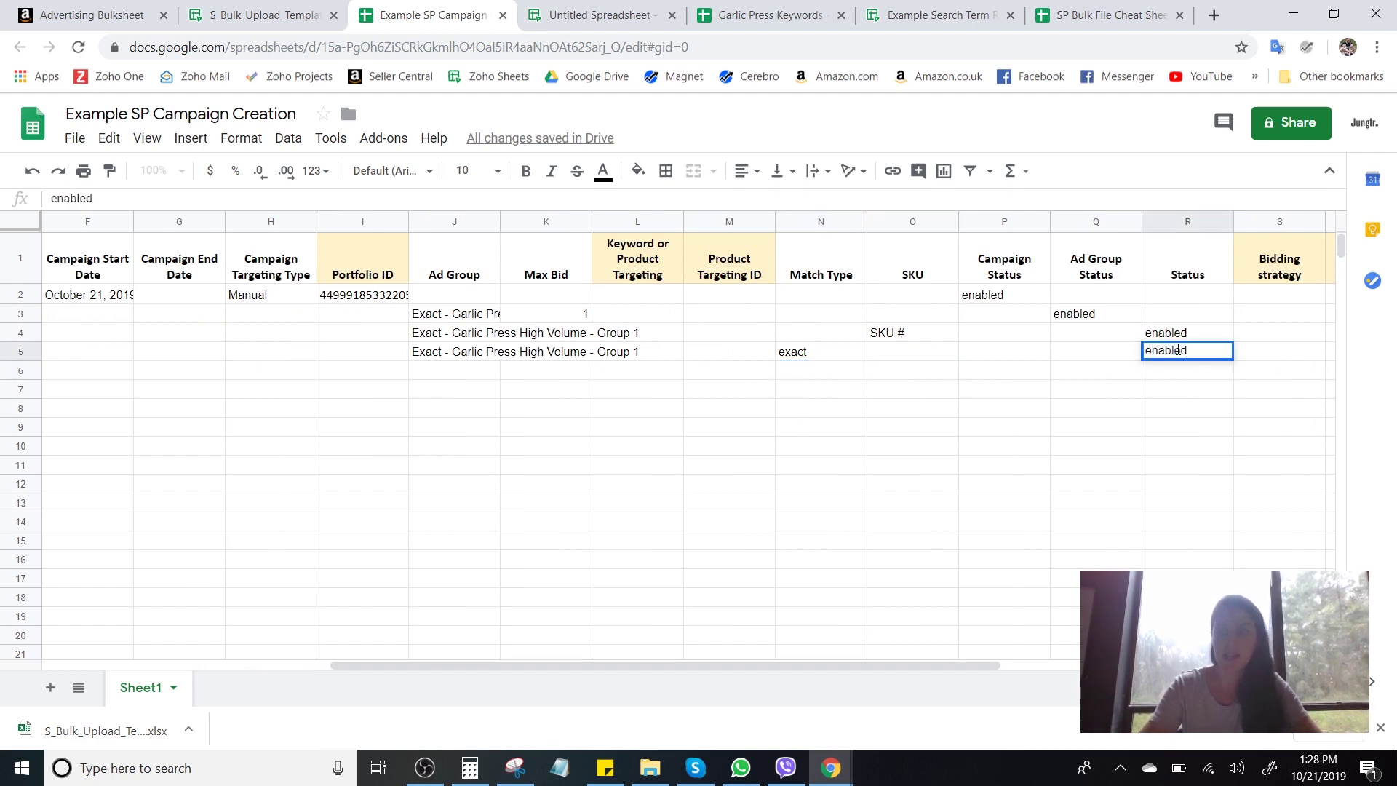
Copy the keywords in A2:A51 of the Garlic Press Keywords sheet into the campaign sheet's Keyword or Product Targeting column, starting at row 5.
click(634, 356)
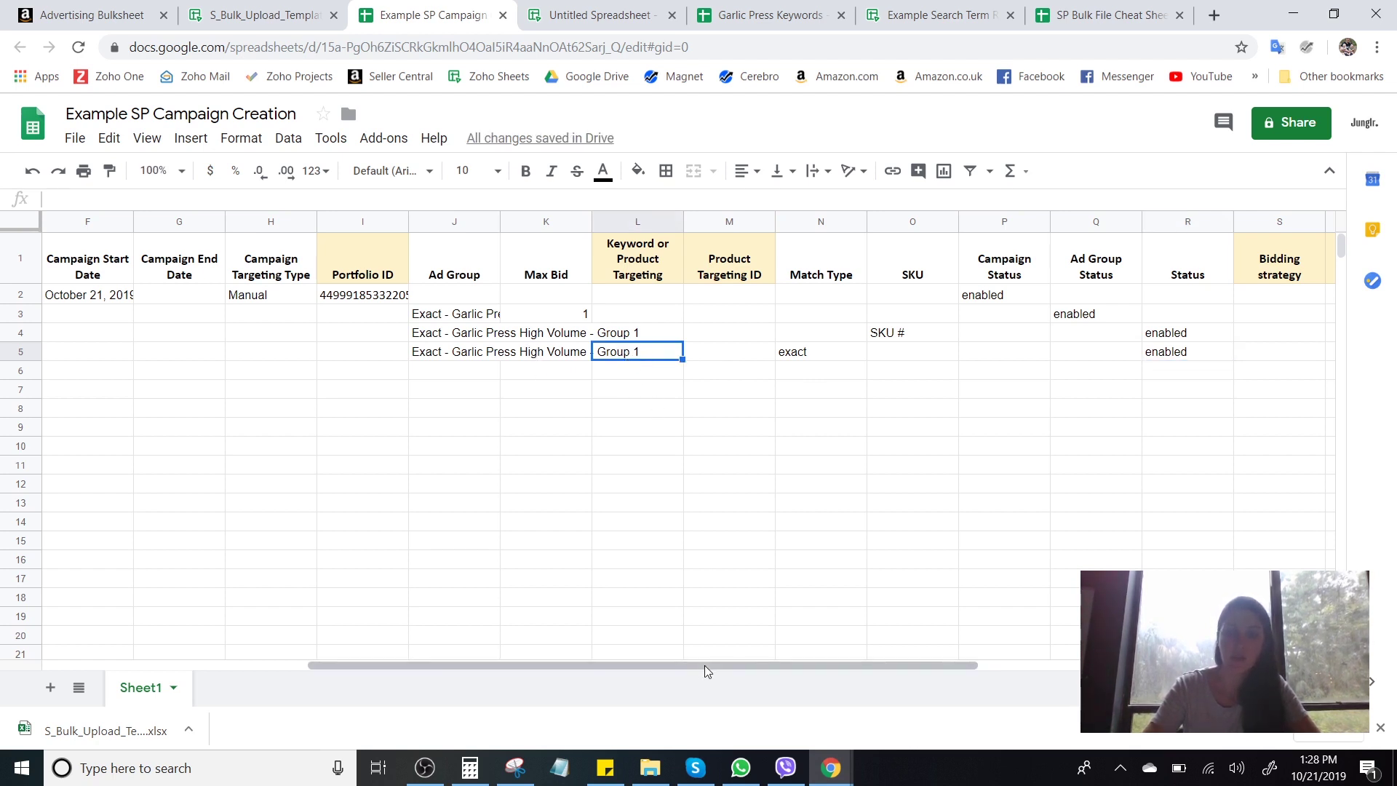
drag(704, 665, 676, 666)
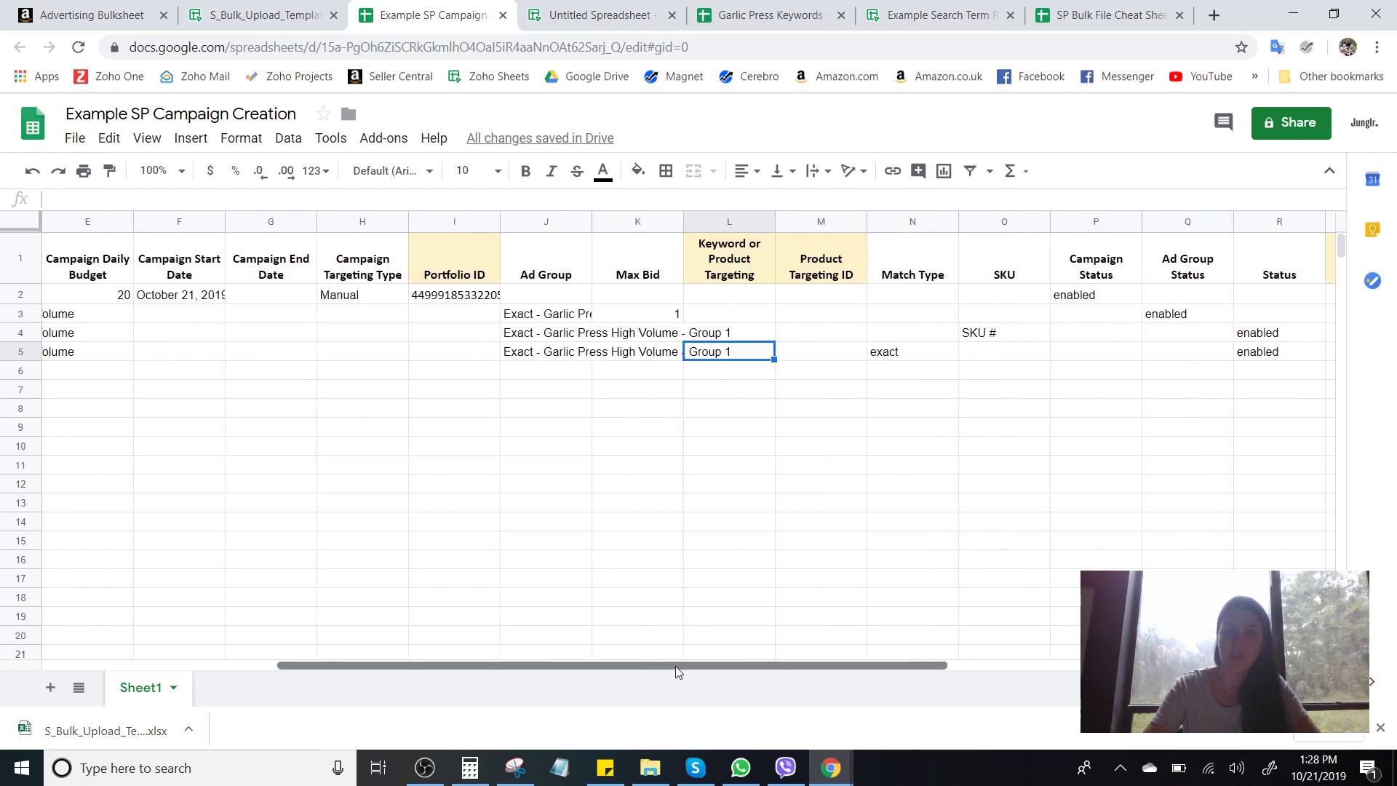
click(1077, 9)
click(787, 10)
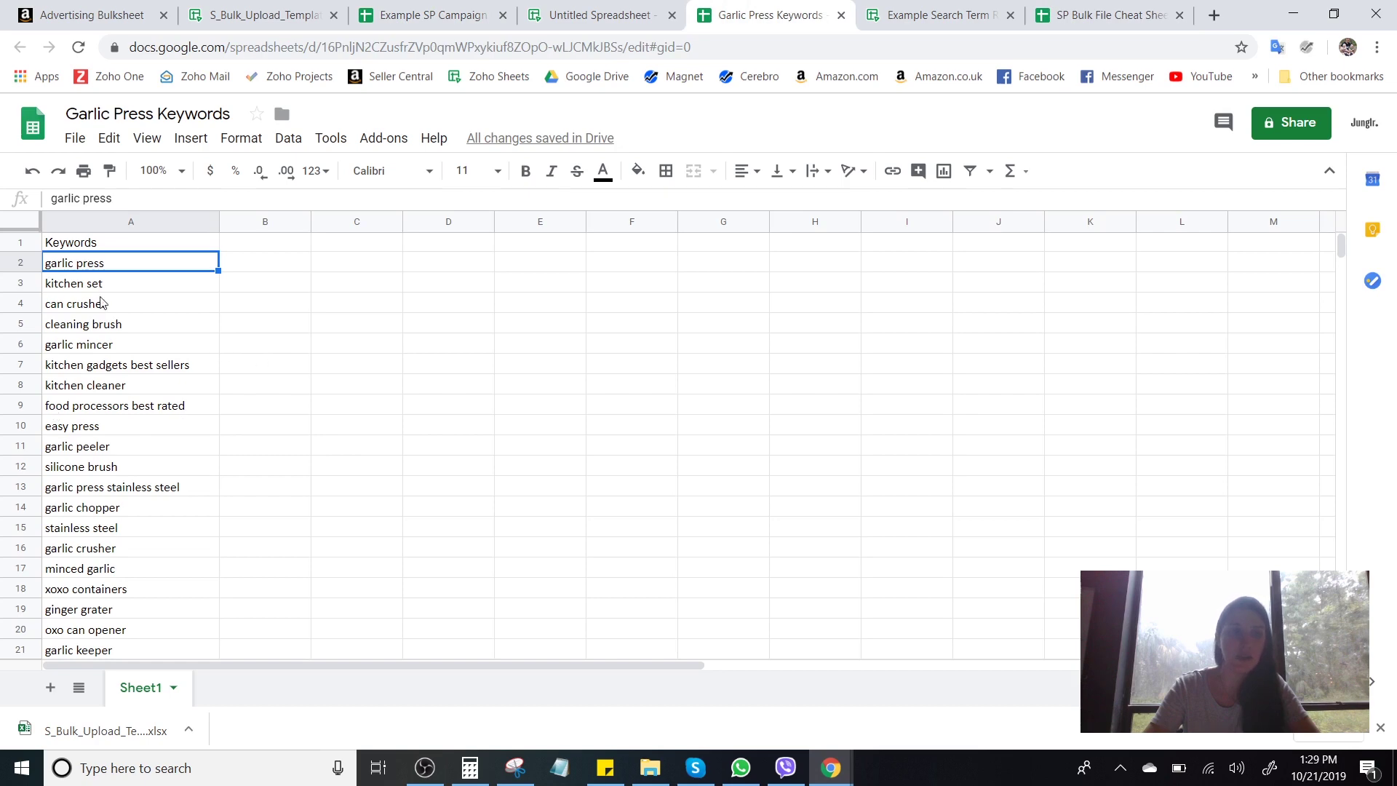
drag(95, 262, 99, 384)
scroll(103, 378, down, 12)
key(ctrl+c)
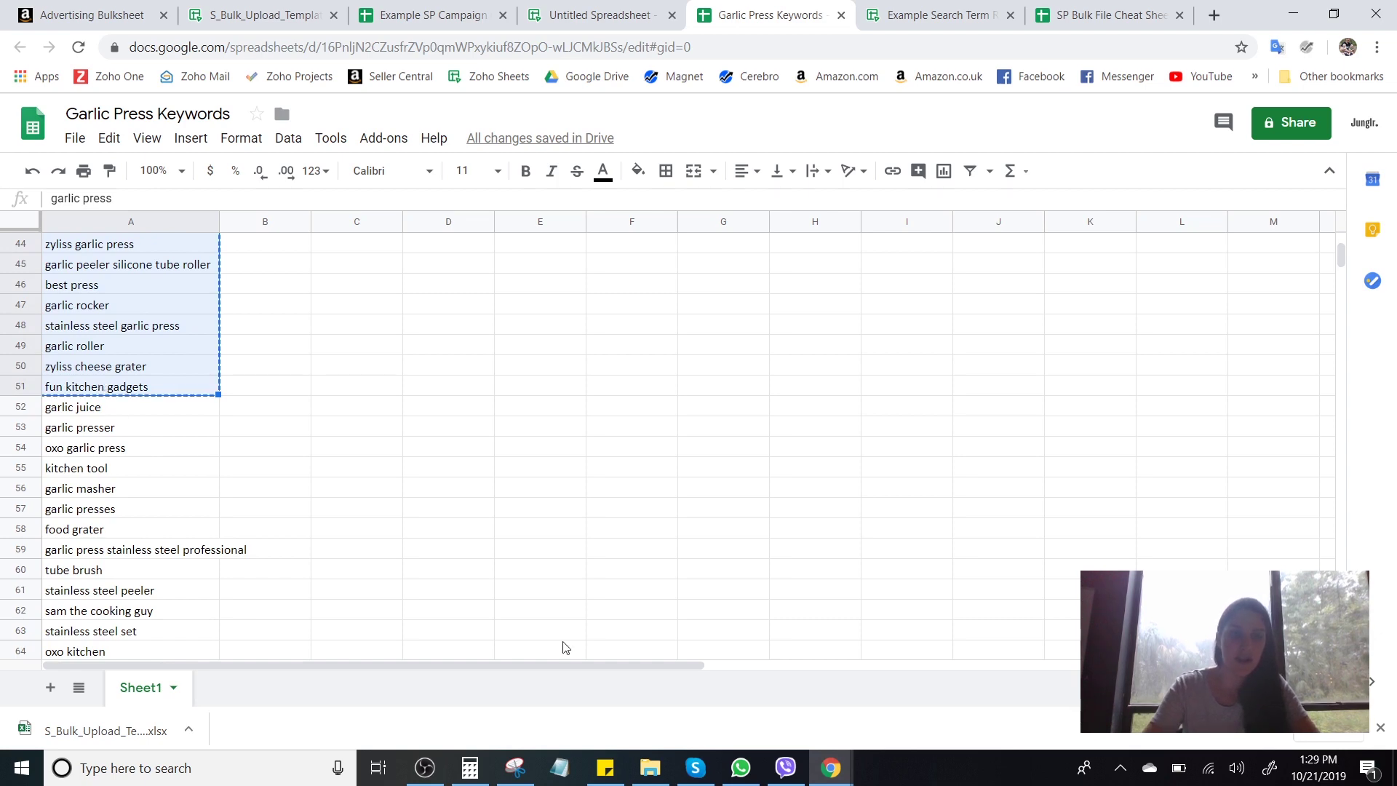
scroll(711, 467, up, 3)
scroll(710, 466, up, 11)
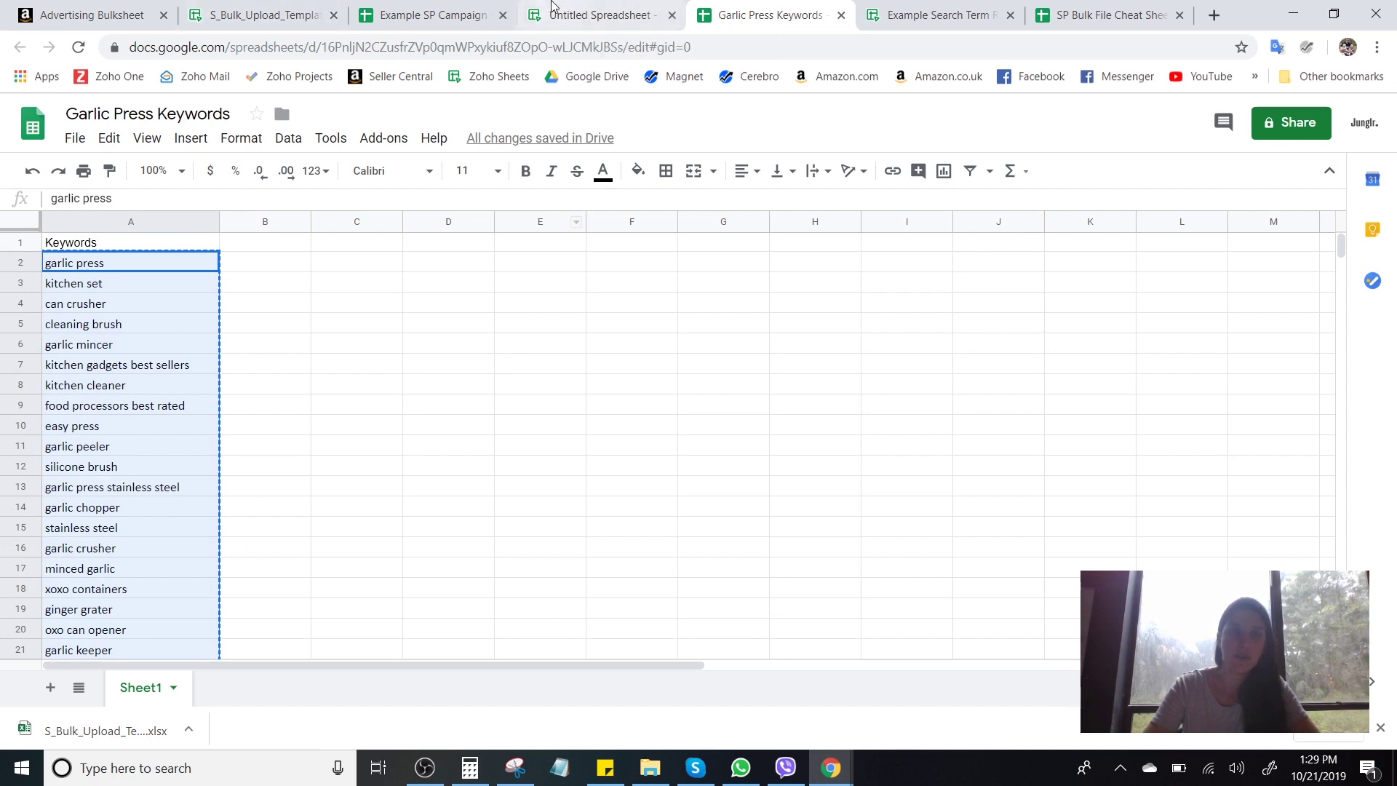
click(408, 9)
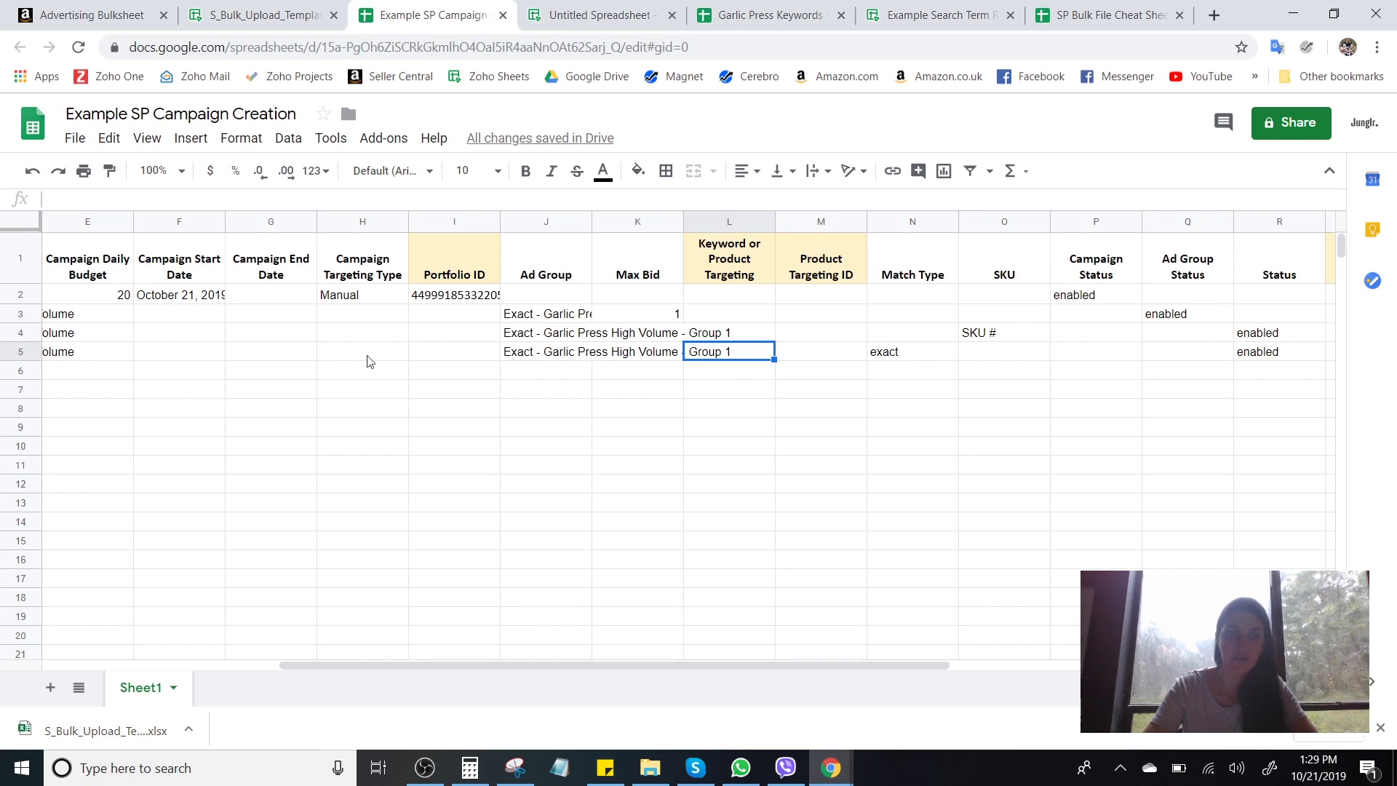
key(ctrl+v)
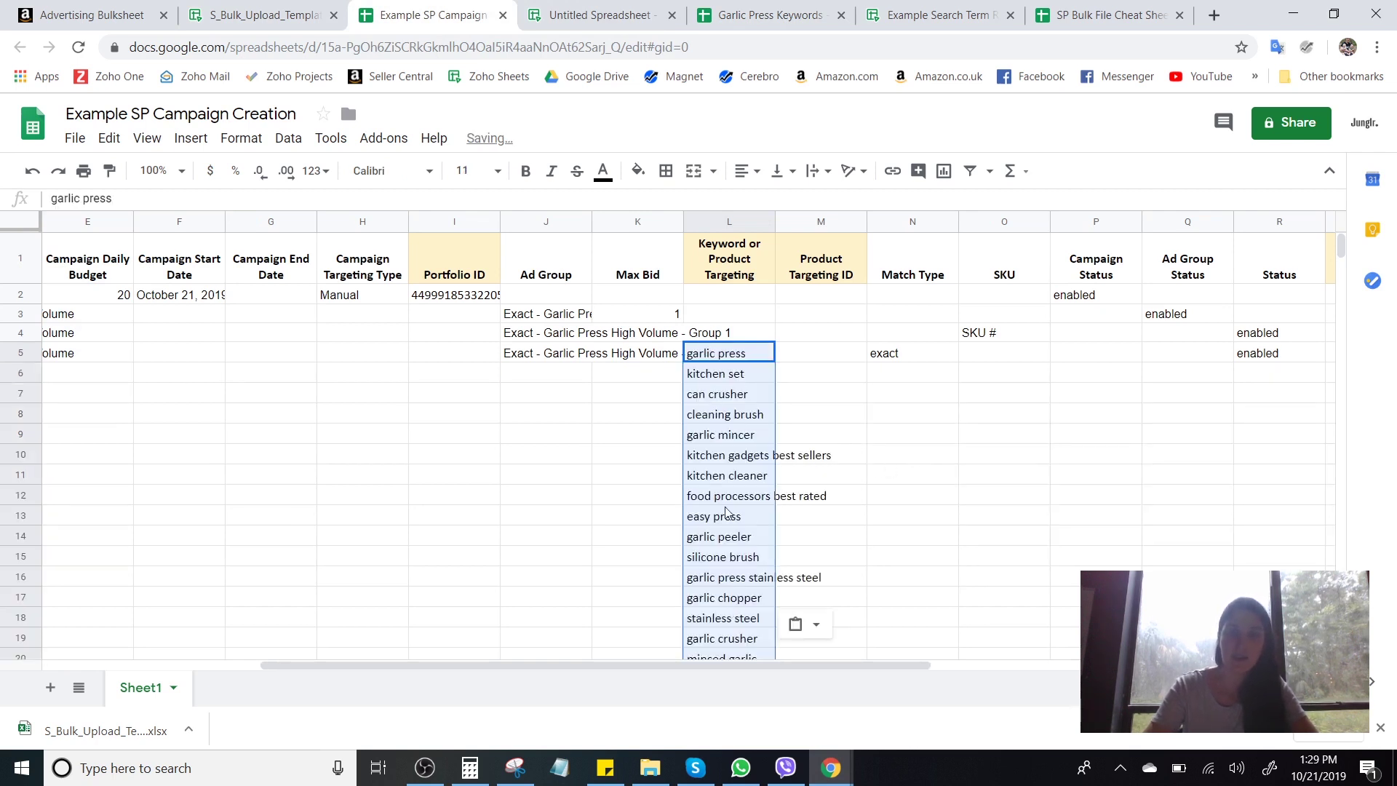
Set the Max Bid of the "garlic press" keyword record in row 5 to 1.
click(641, 359)
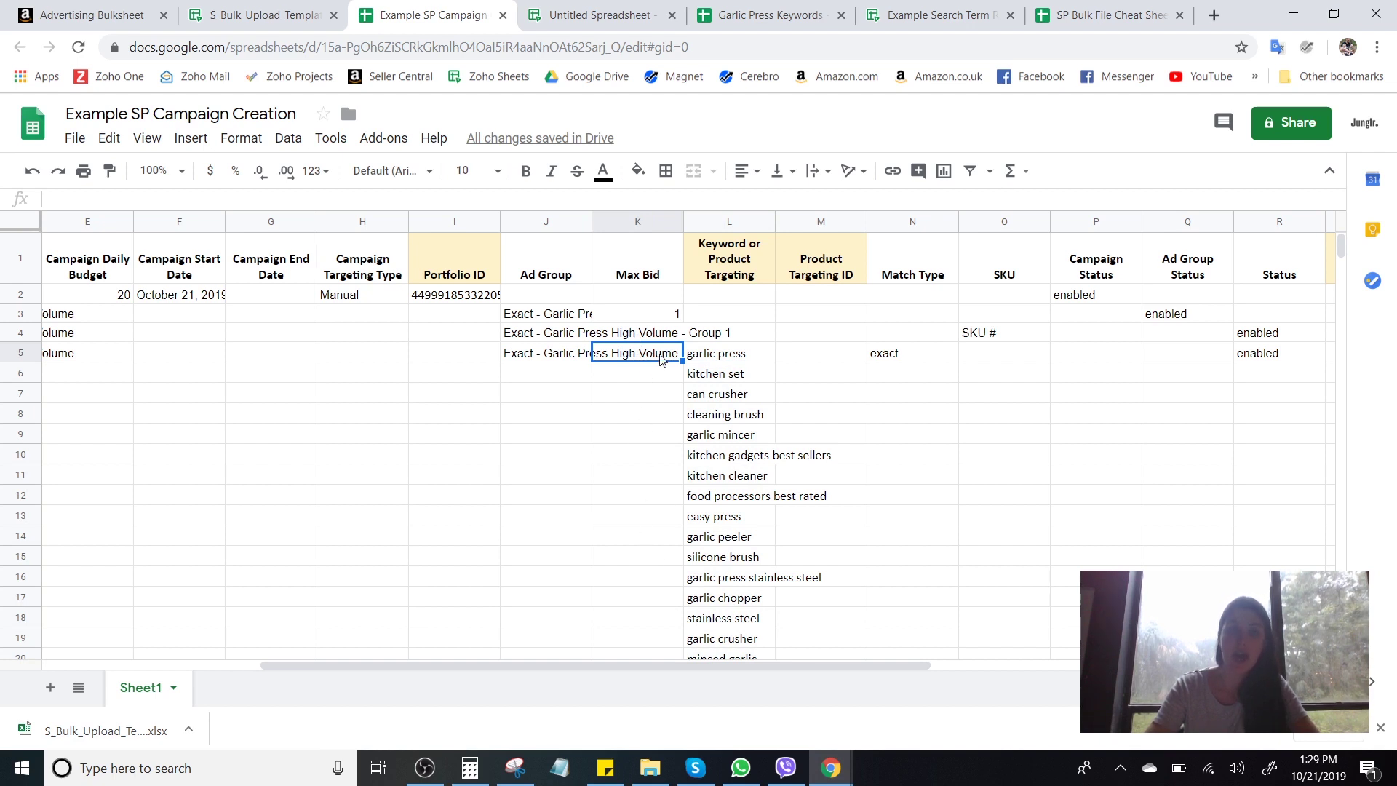
click(608, 319)
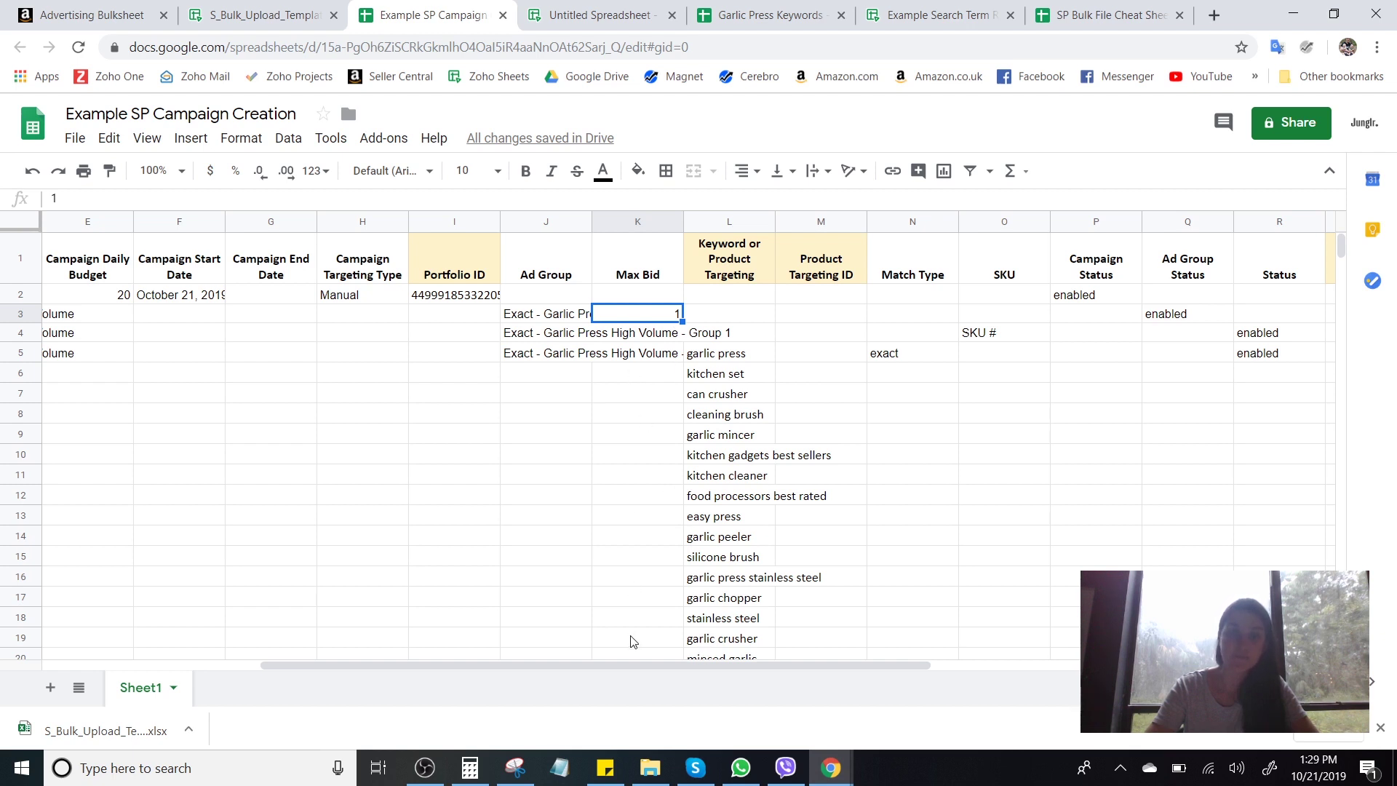
click(657, 356)
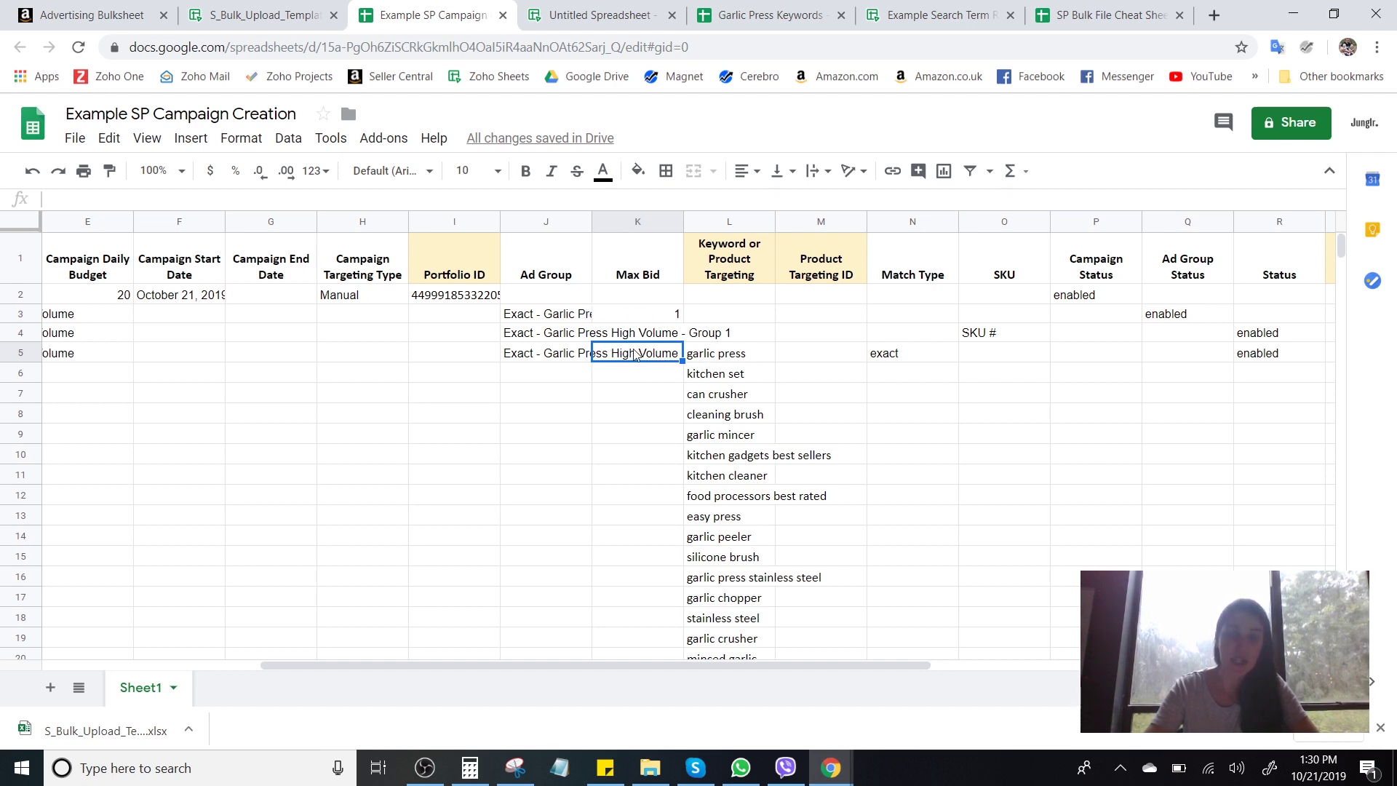
text(1)
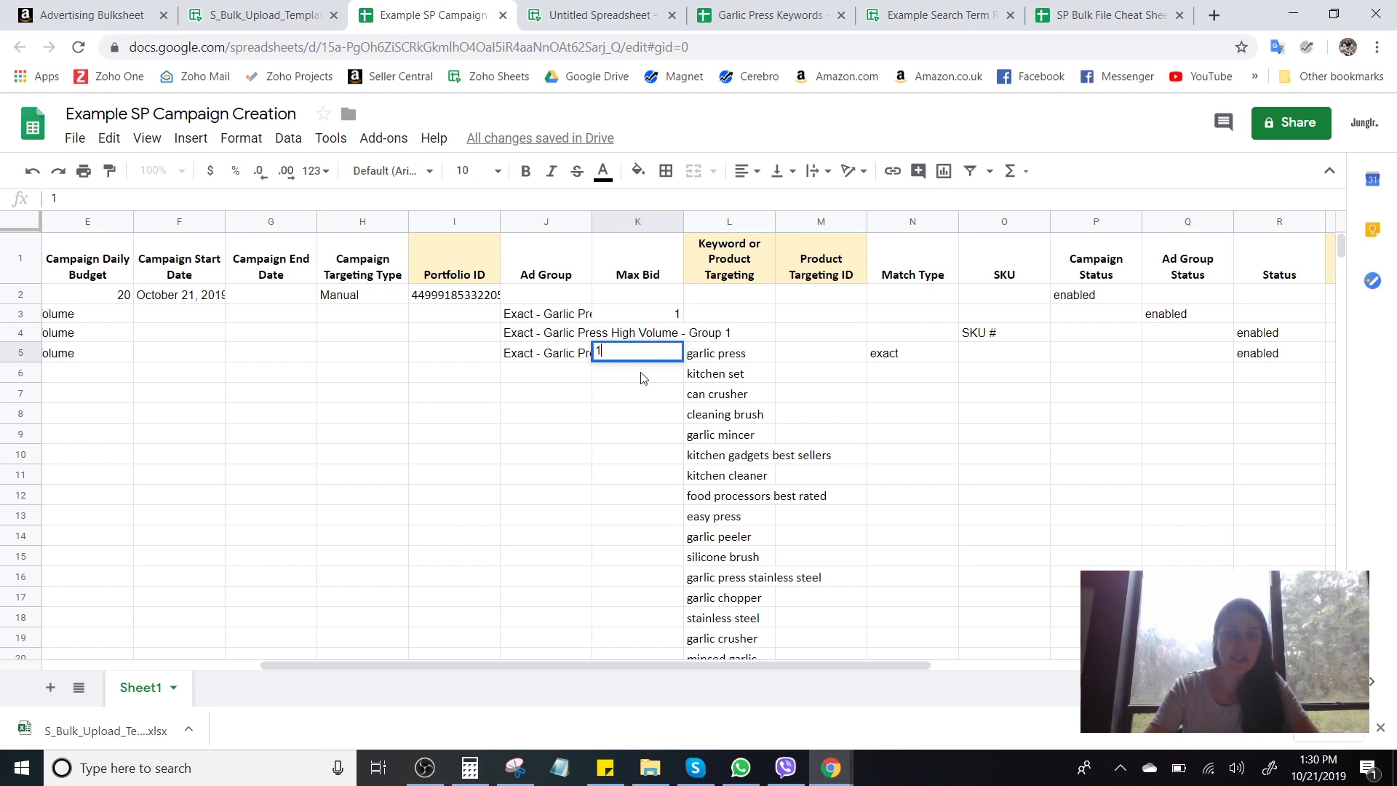
key(Return)
click(646, 356)
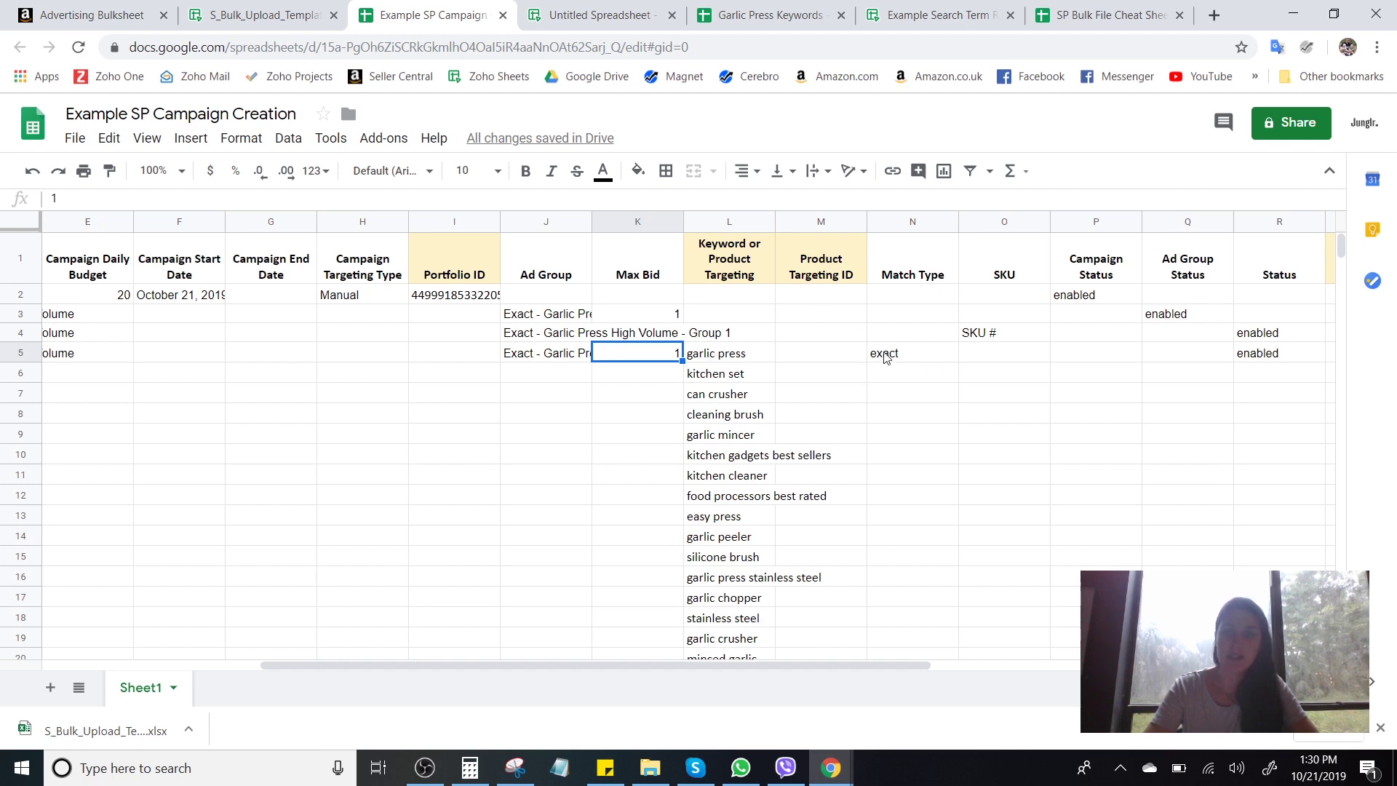
Copy row 5's Match Type "exact" and Status "enabled" down to every keyword row through row 54.
drag(886, 357, 1247, 355)
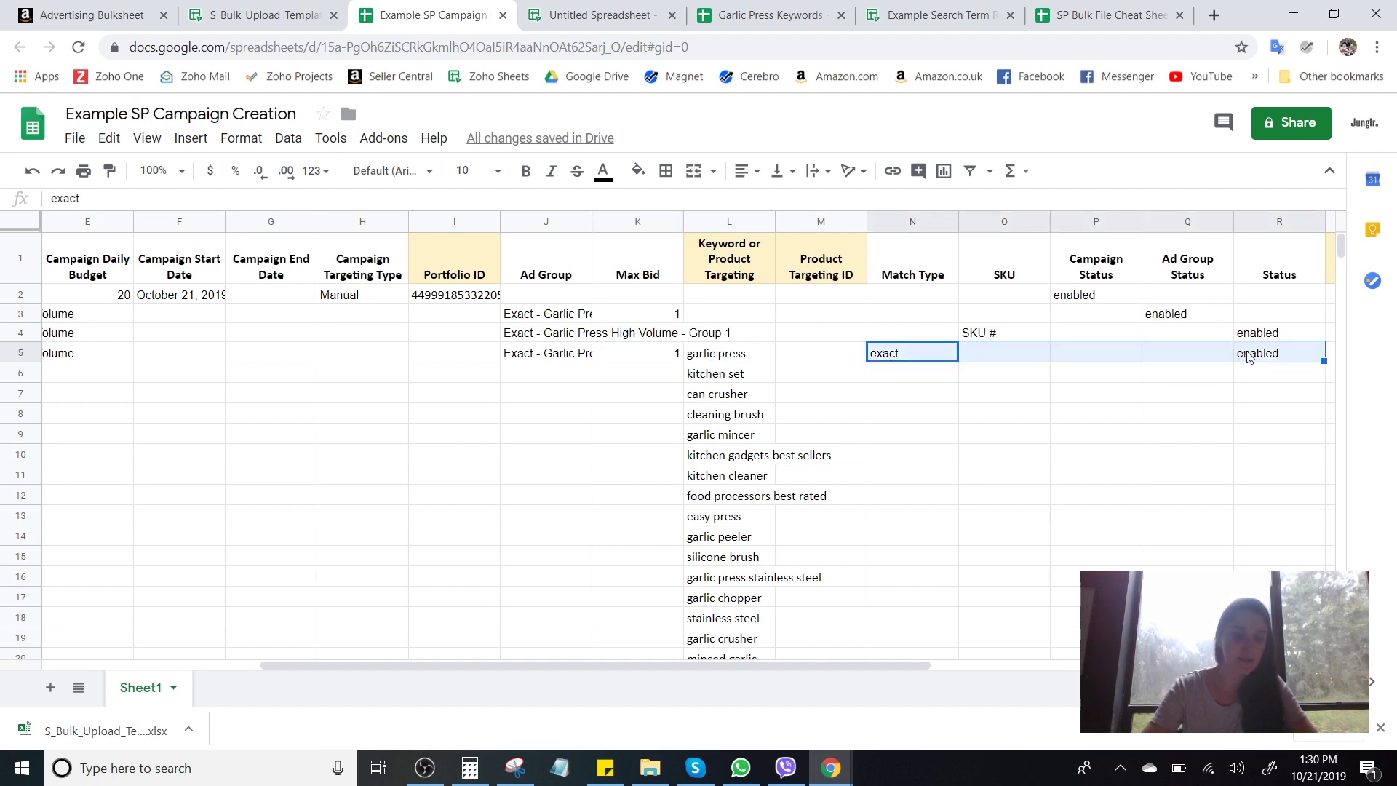
key(ctrl+c)
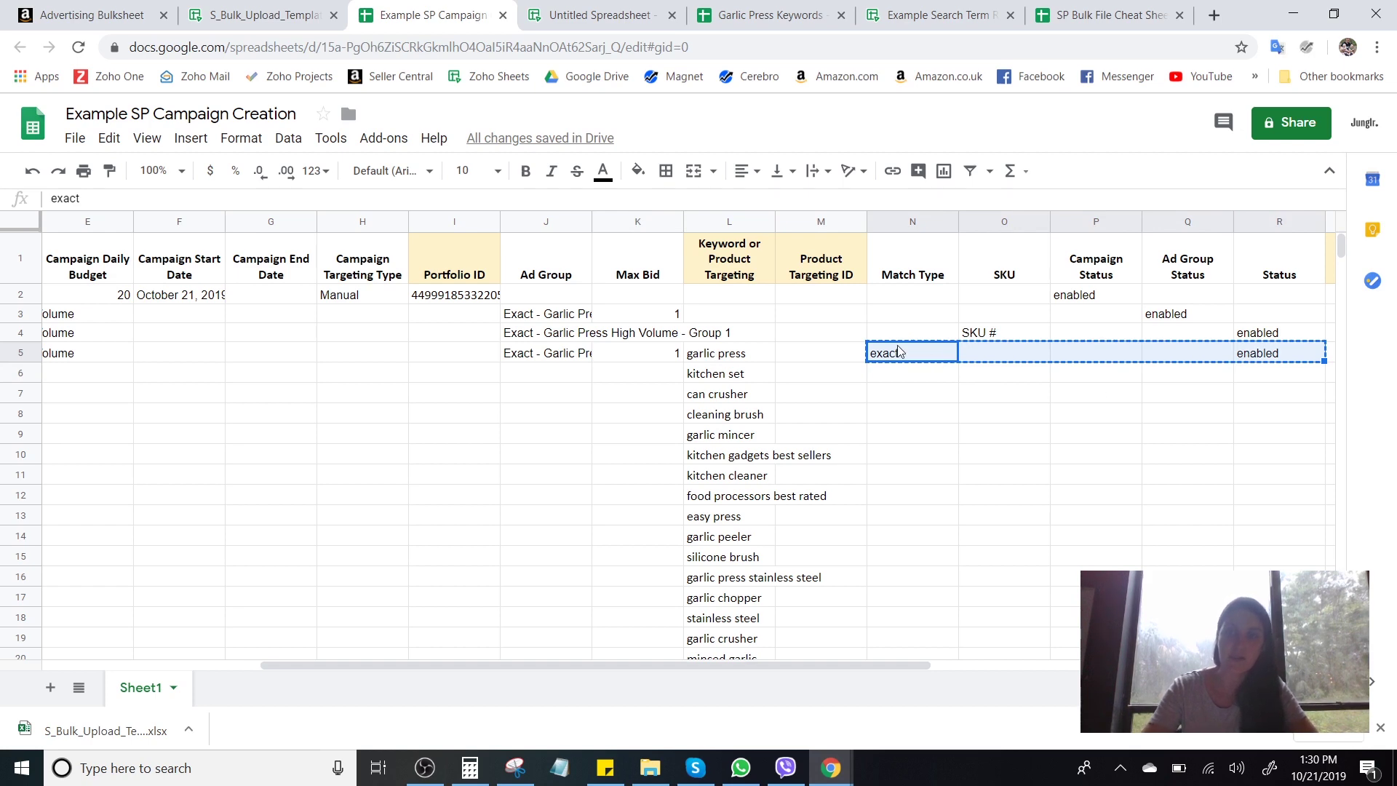
click(928, 354)
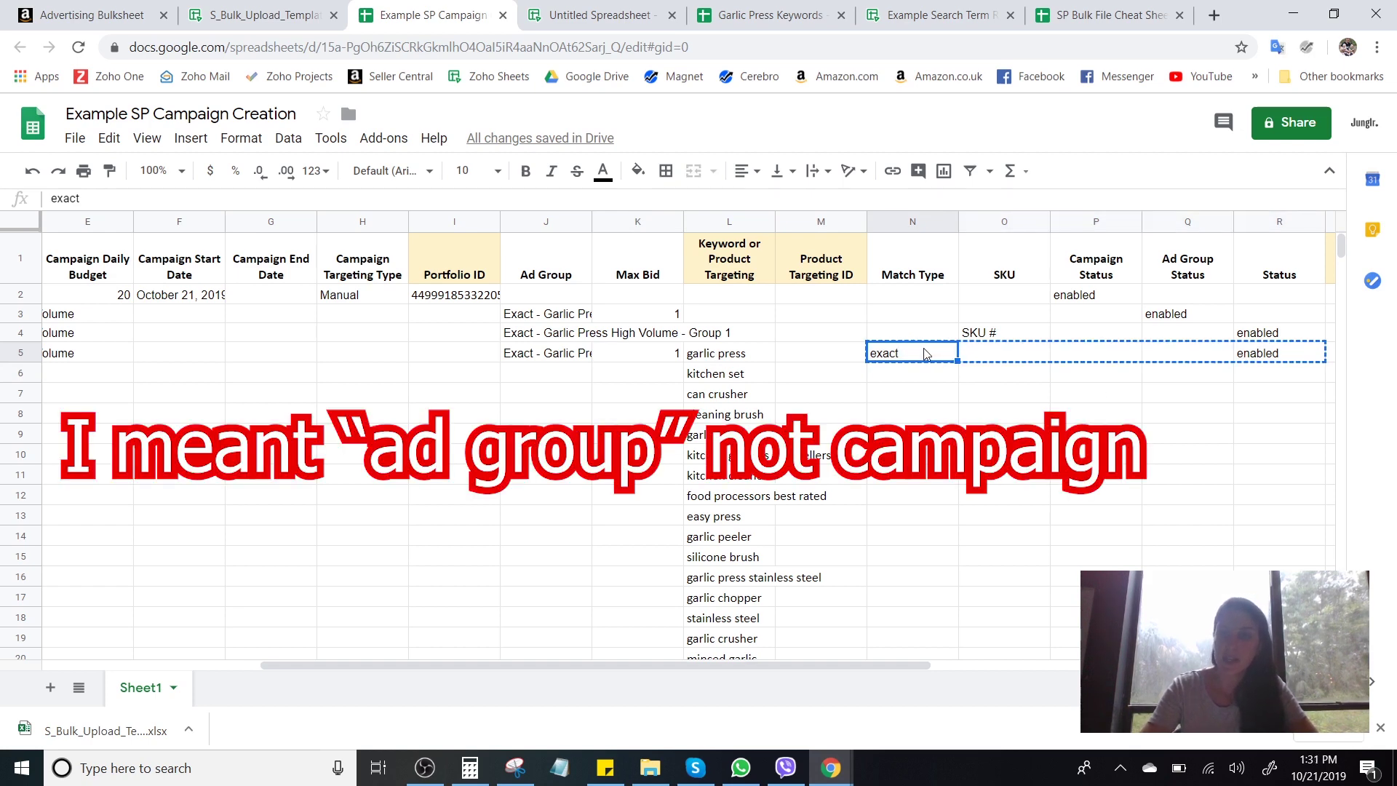
scroll(921, 362, down, 12)
drag(924, 350, 916, 448)
scroll(924, 364, up, 3)
key(ctrl+v)
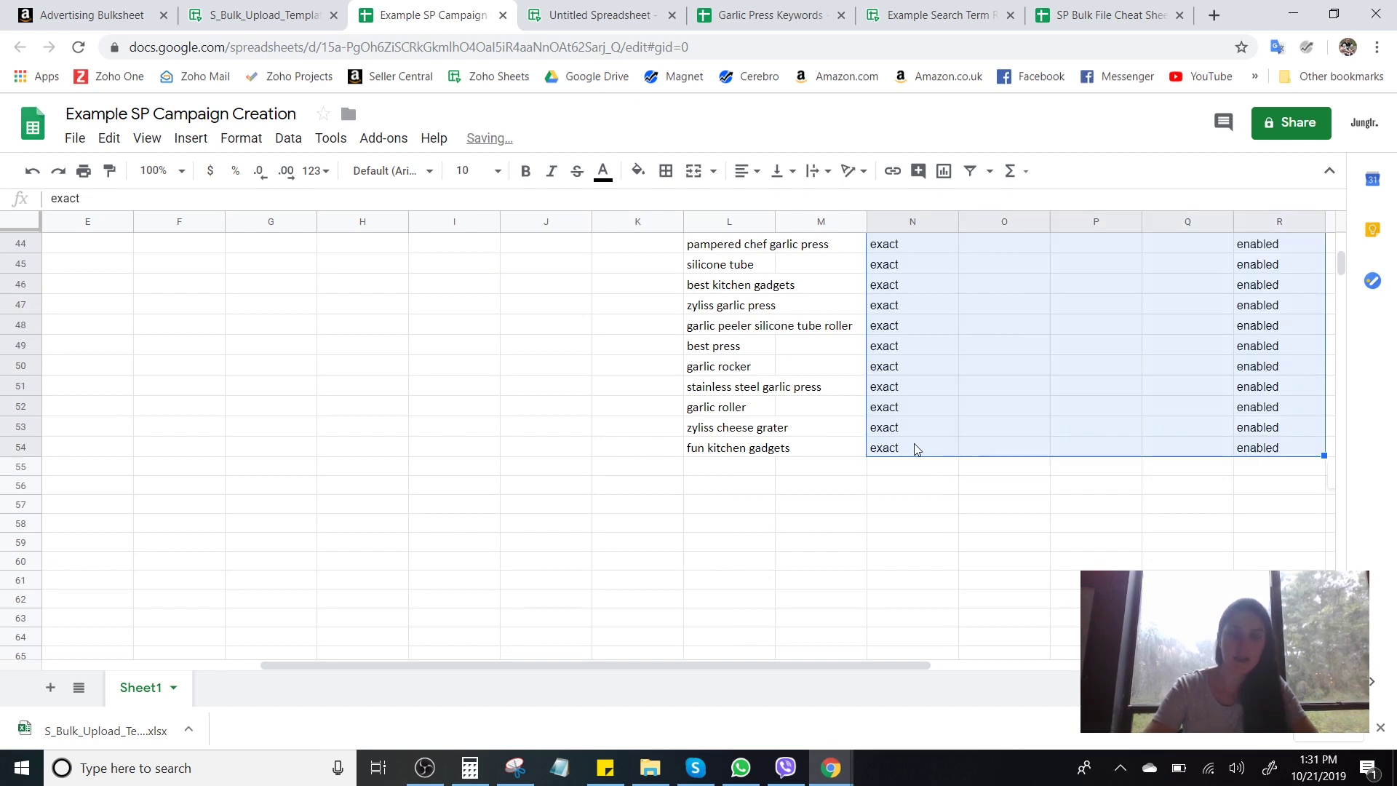
scroll(740, 589, up, 12)
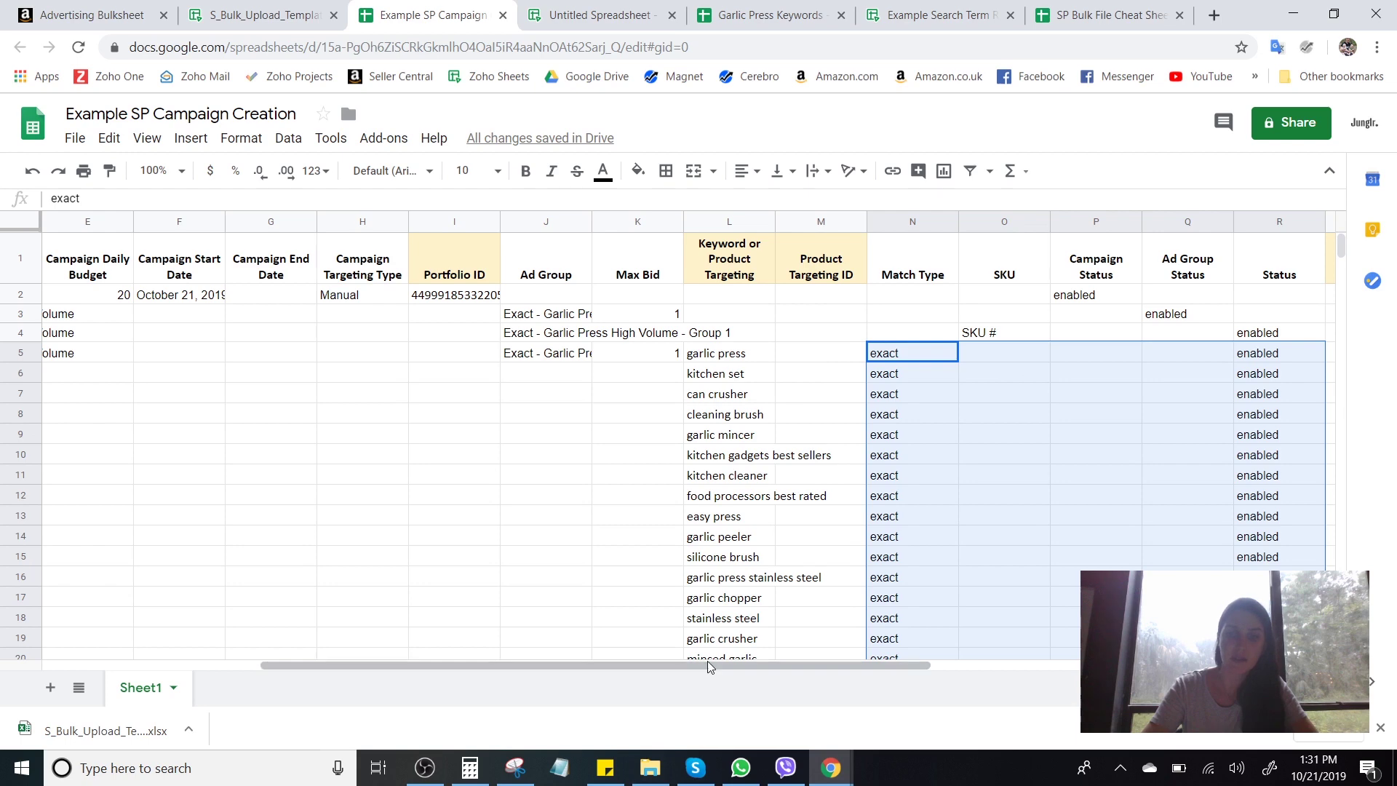
Copy row 5's cells from Record Type through Max Bid down to every keyword row through row 54.
drag(709, 666, 501, 668)
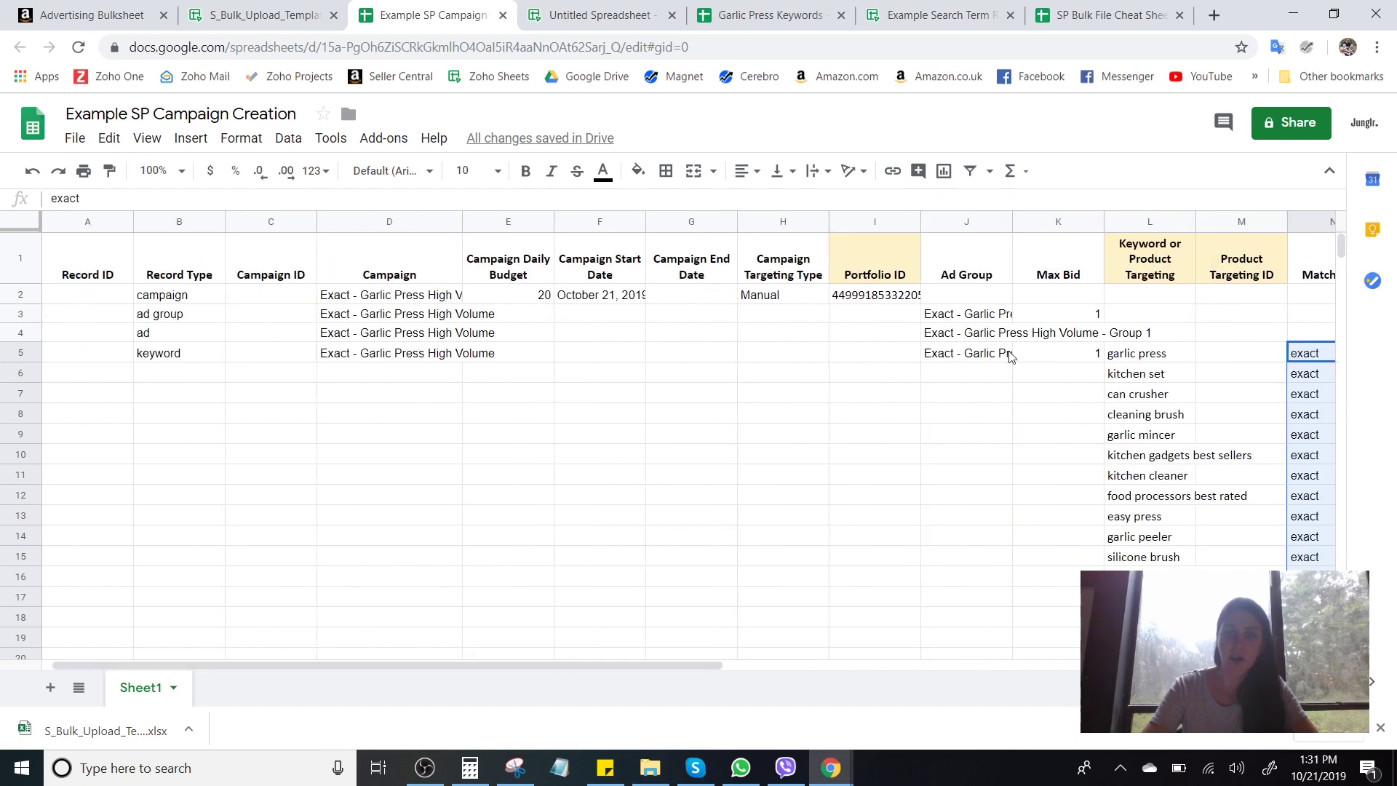
drag(1013, 357, 143, 364)
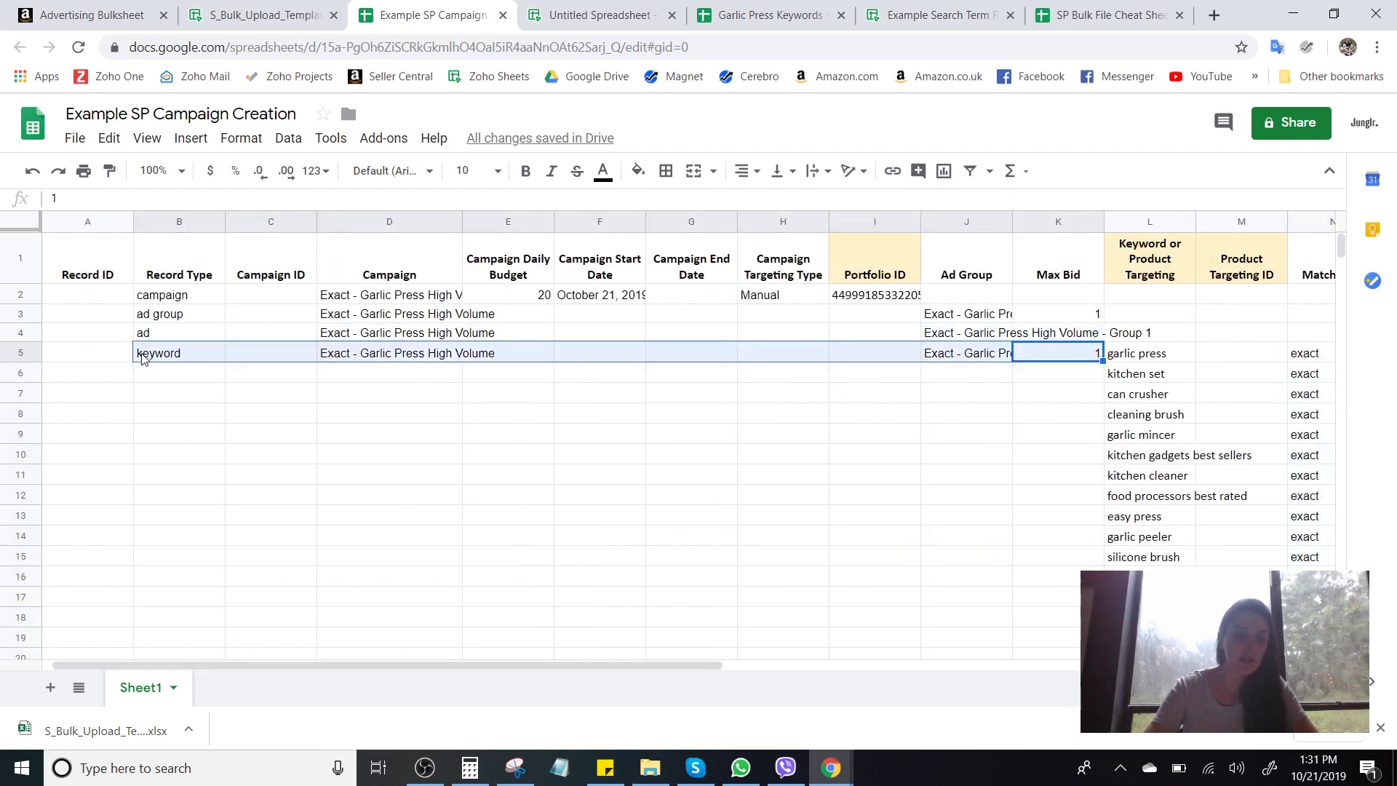
key(ctrl+c)
drag(146, 357, 147, 413)
scroll(171, 407, down, 10)
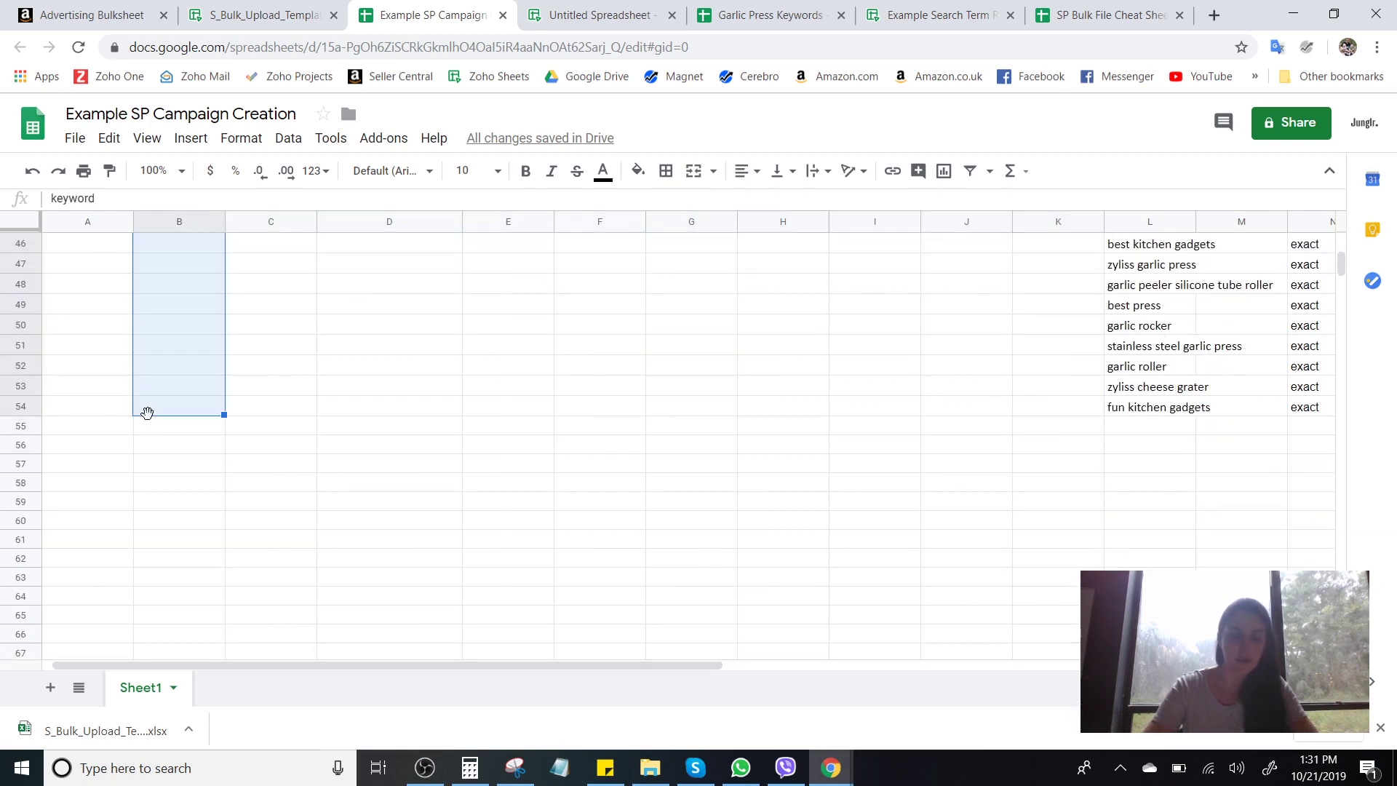
key(ctrl+v)
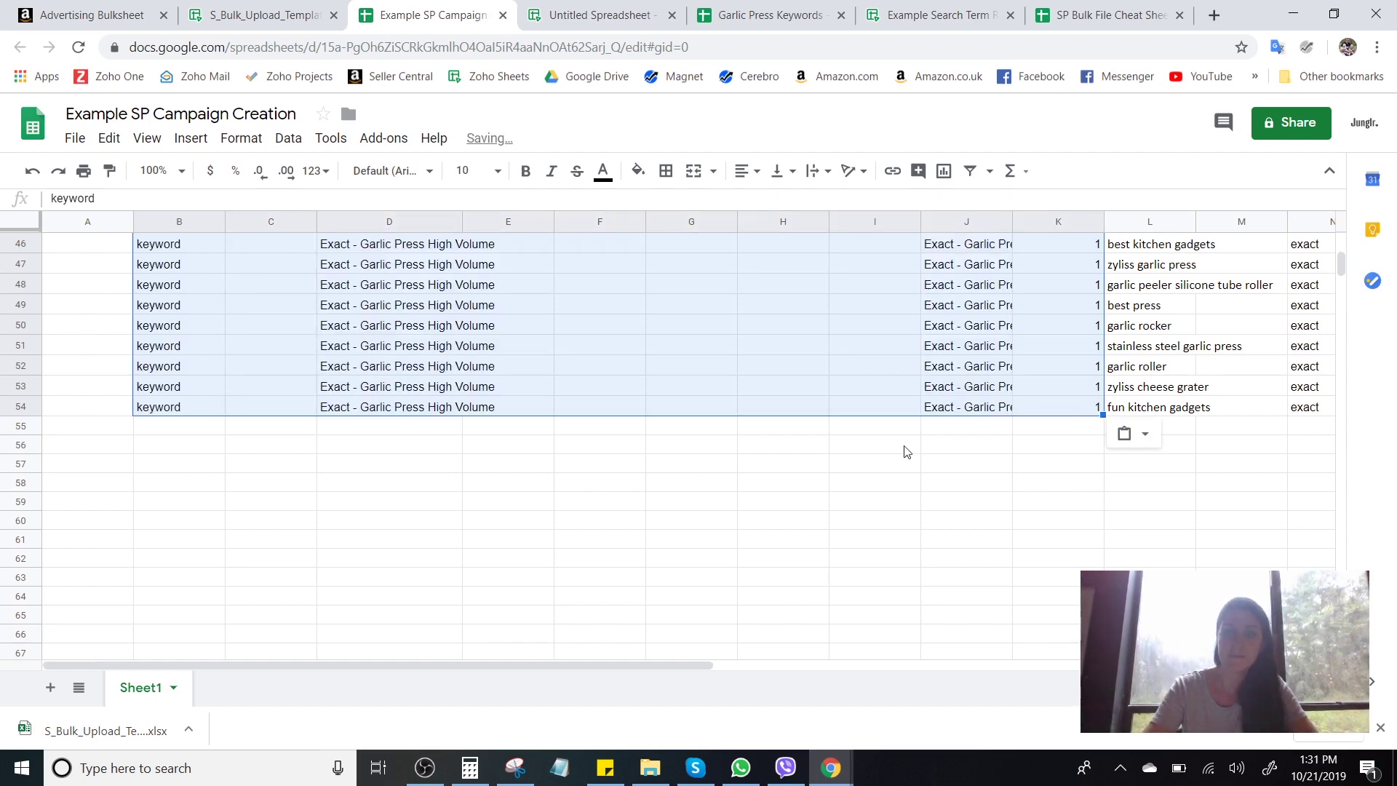
scroll(1336, 223, up, 15)
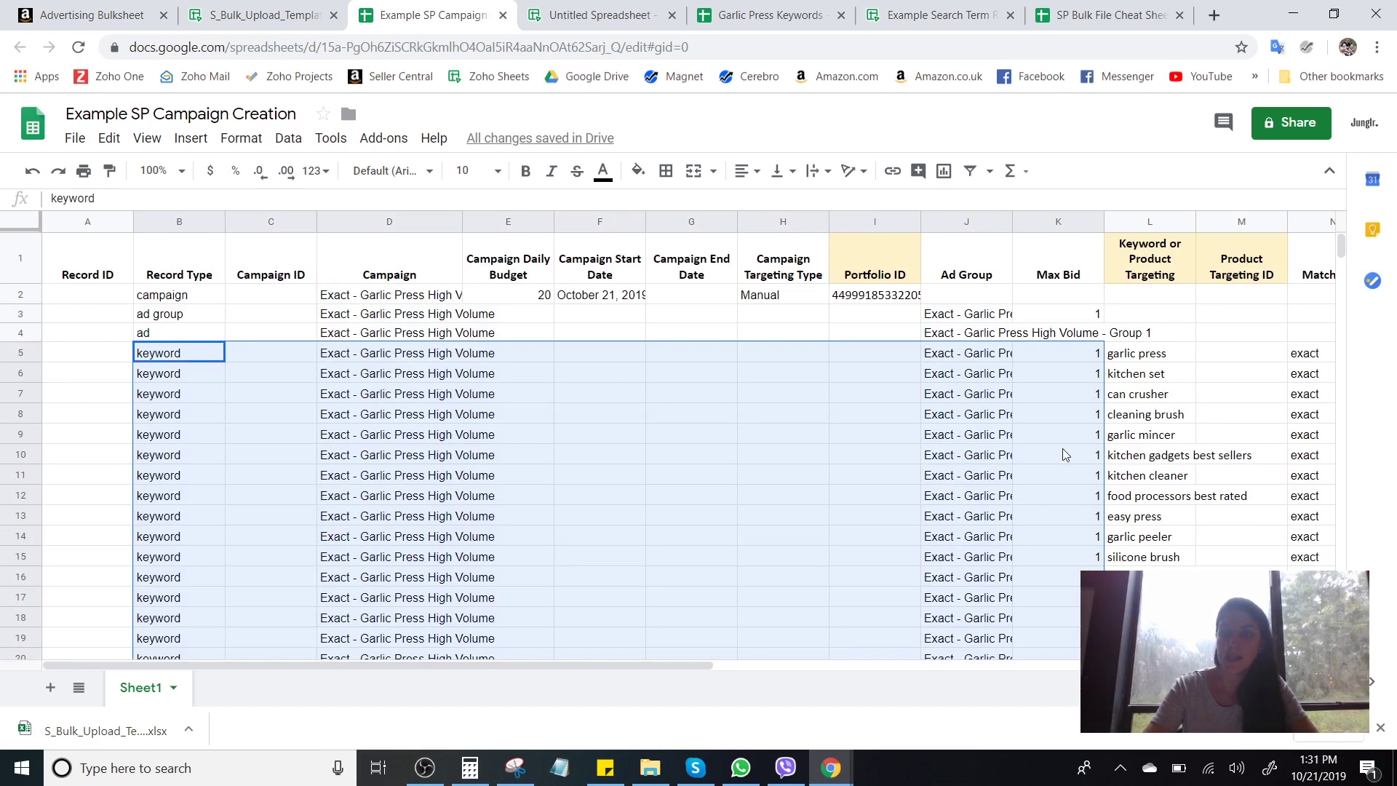
Set the Max Bid of the "cleaning brush" keyword record in row 8 to 1.50.
drag(540, 664, 609, 664)
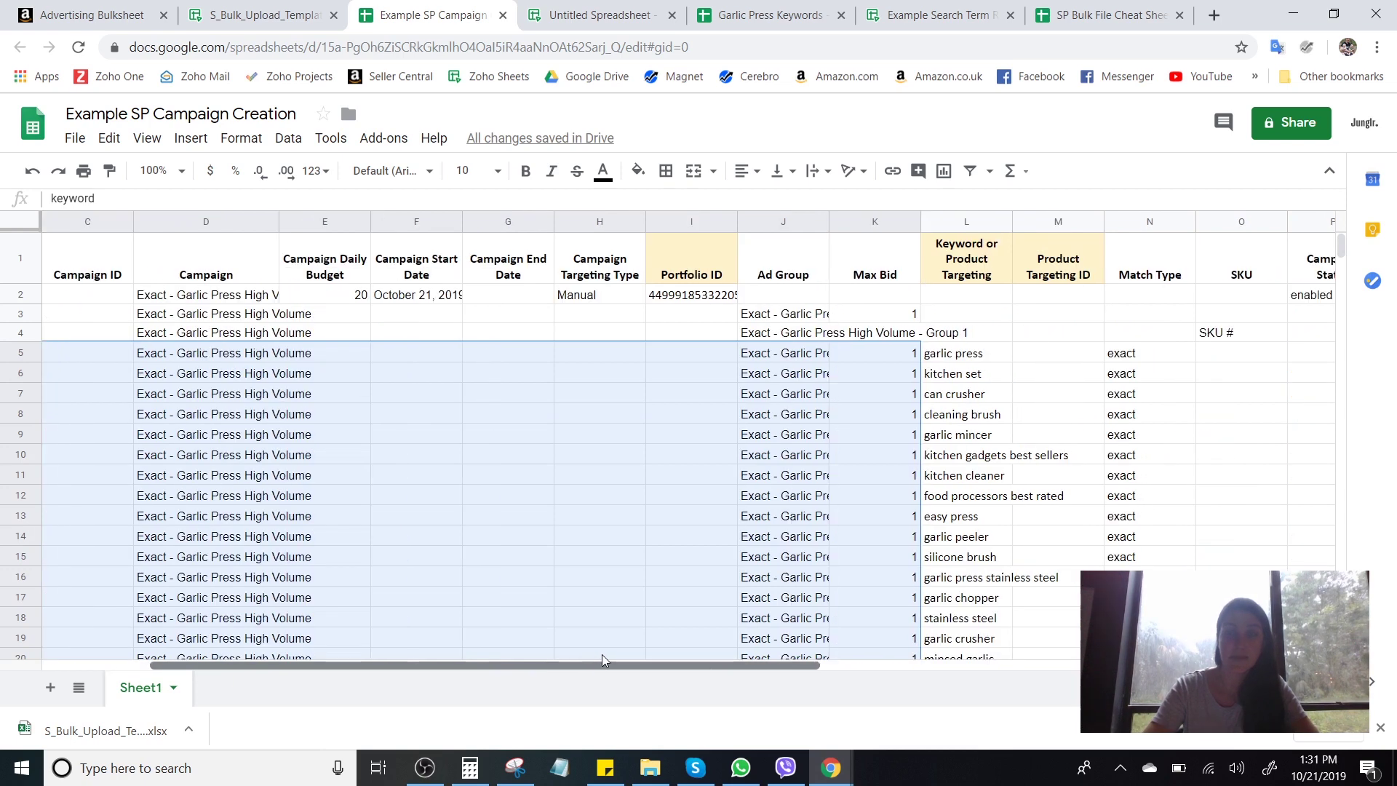
click(599, 494)
click(888, 354)
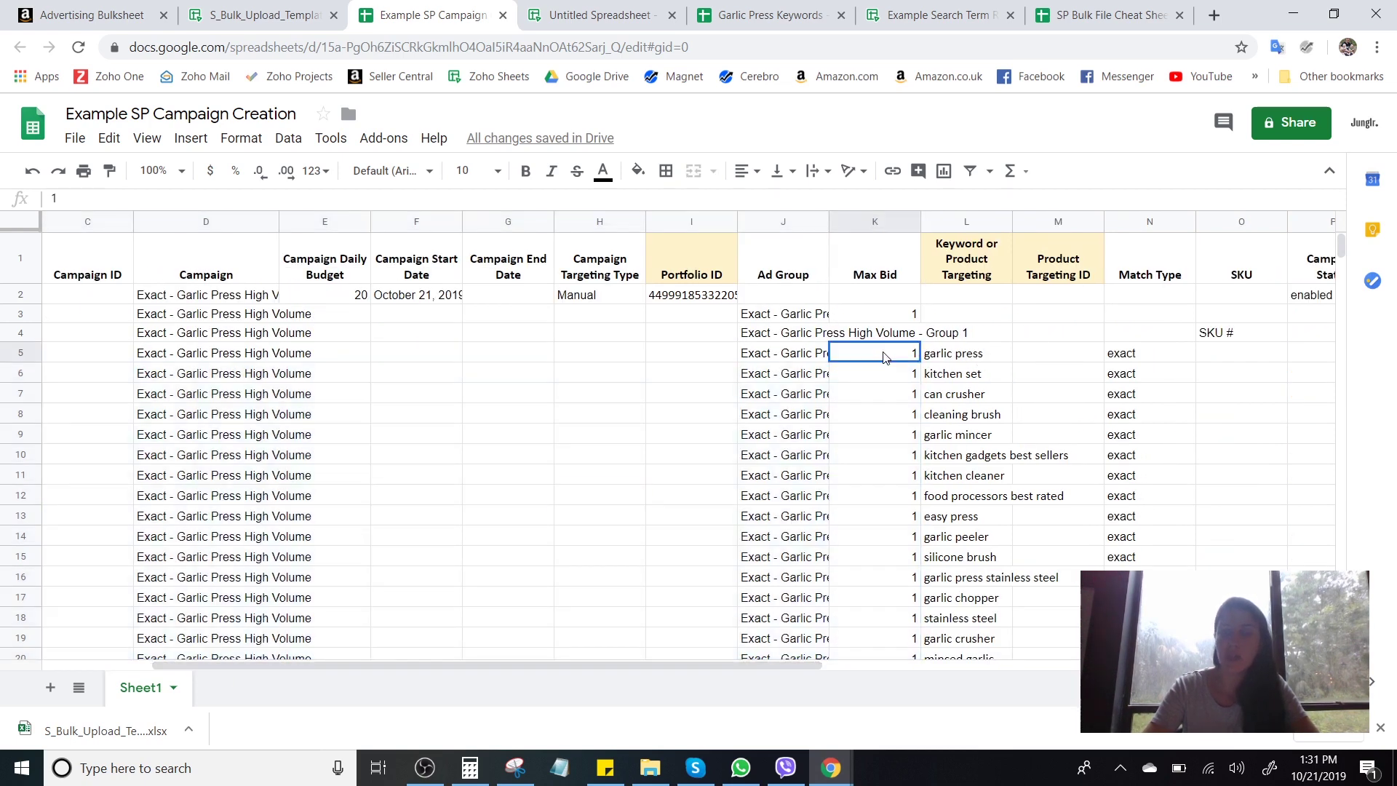
scroll(903, 503, down, 3)
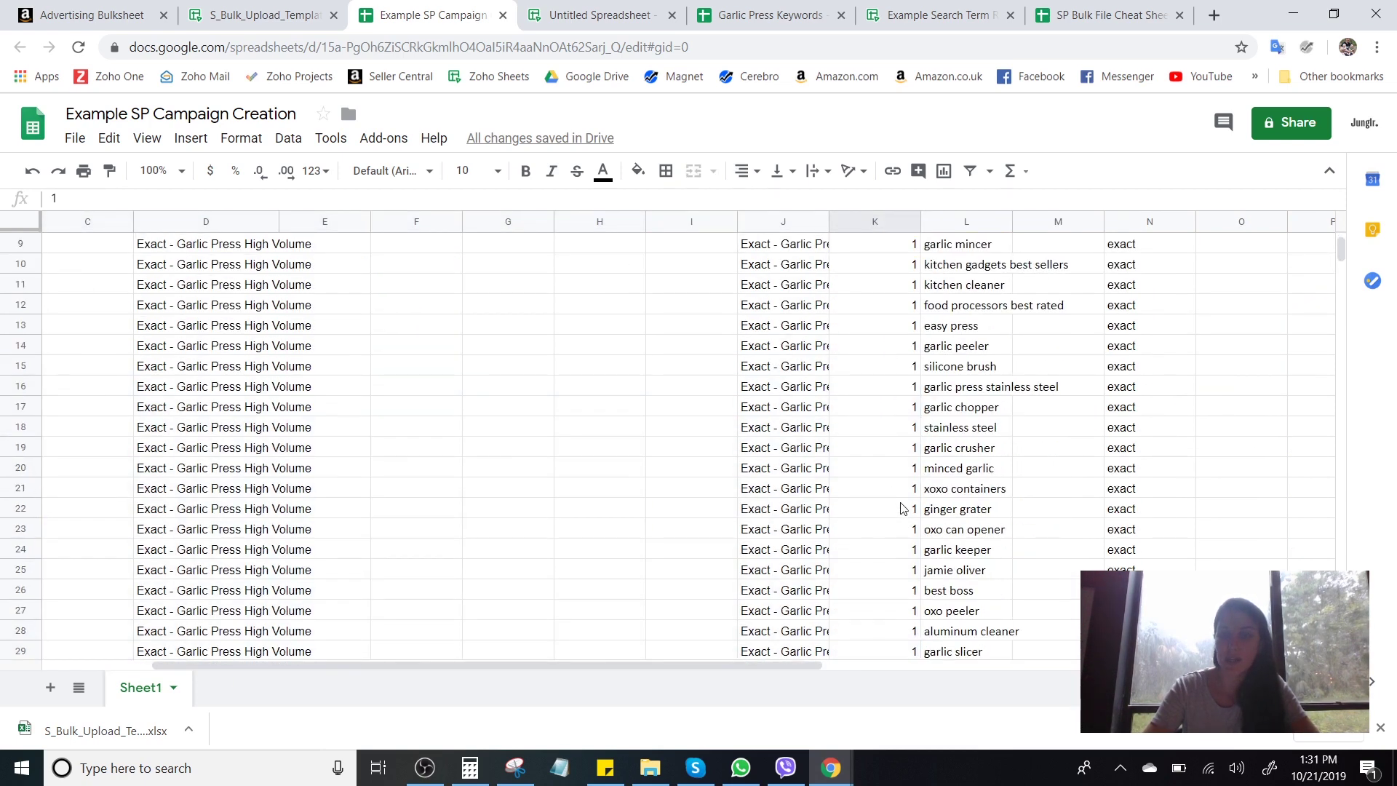
scroll(901, 504, up, 3)
click(891, 412)
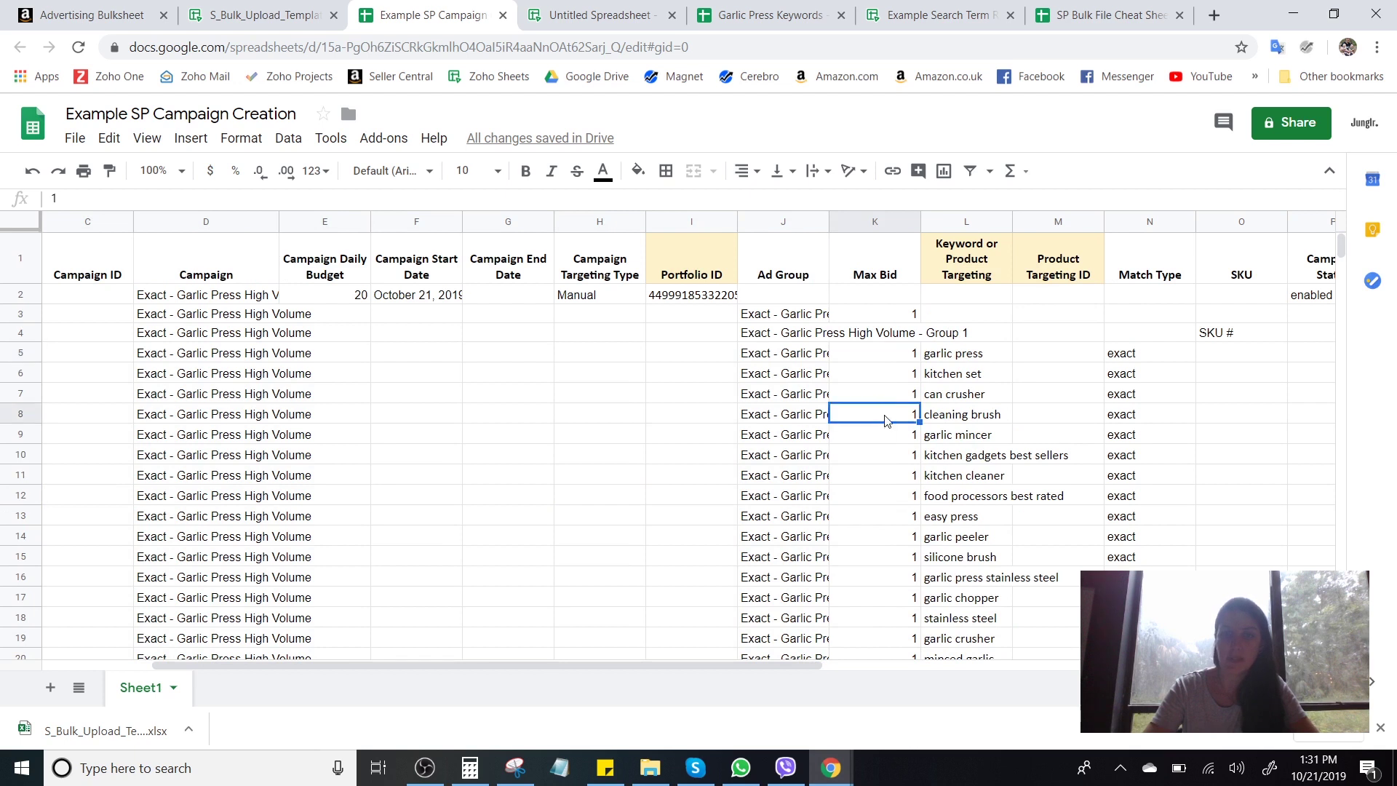
double_click(886, 412)
text(.50)
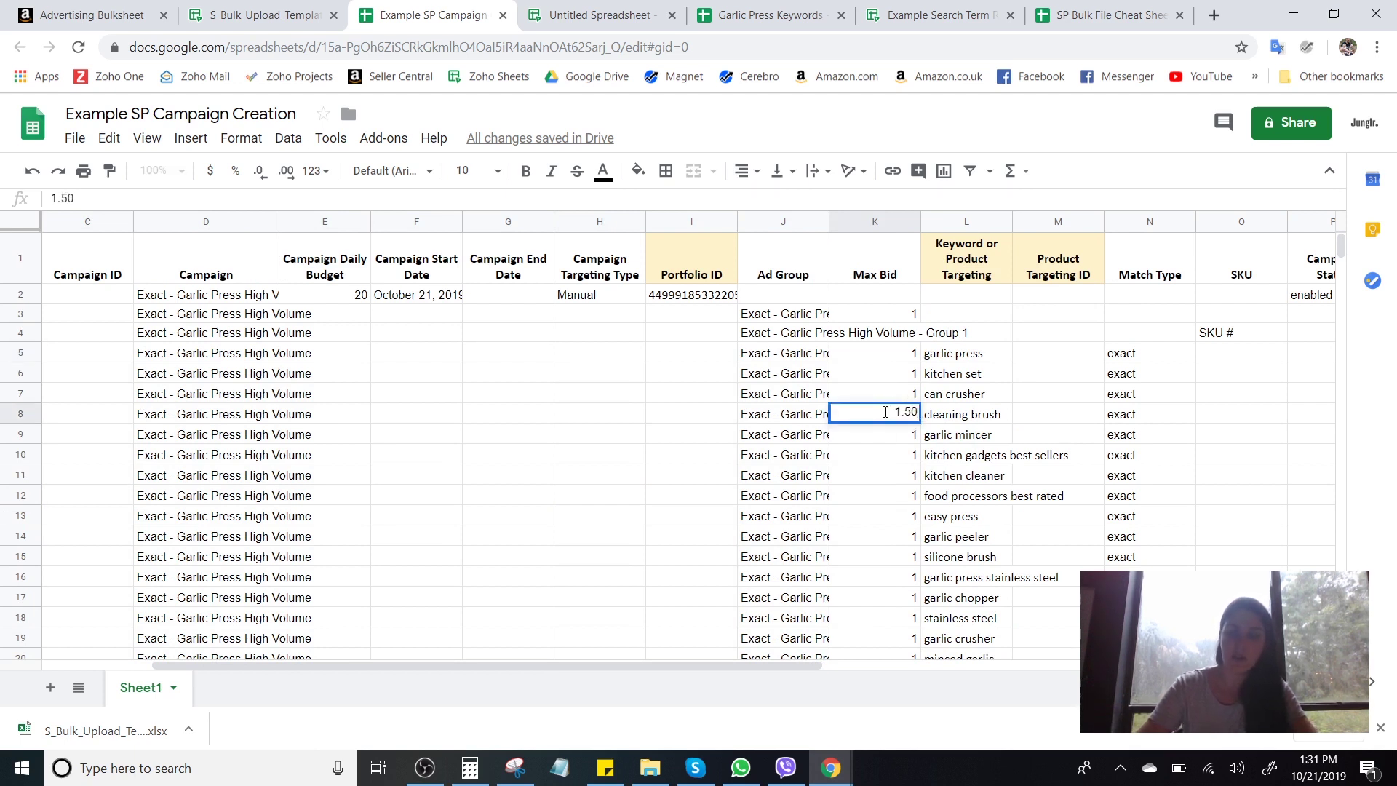
key(Return)
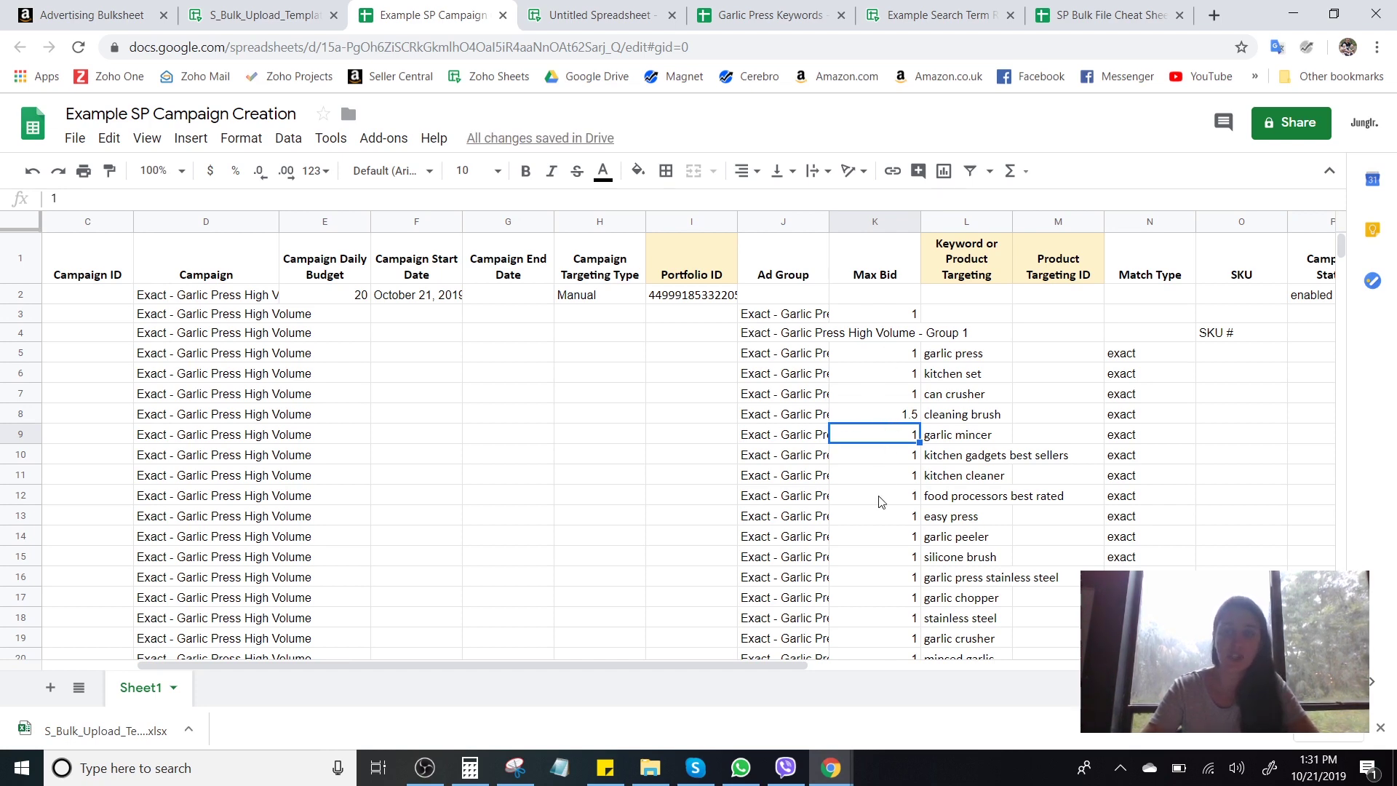
Download the Example SP Campaign Creation spreadsheet as a Microsoft Excel (.xlsx) file.
scroll(874, 466, down, 9)
scroll(871, 470, up, 9)
drag(742, 665, 648, 665)
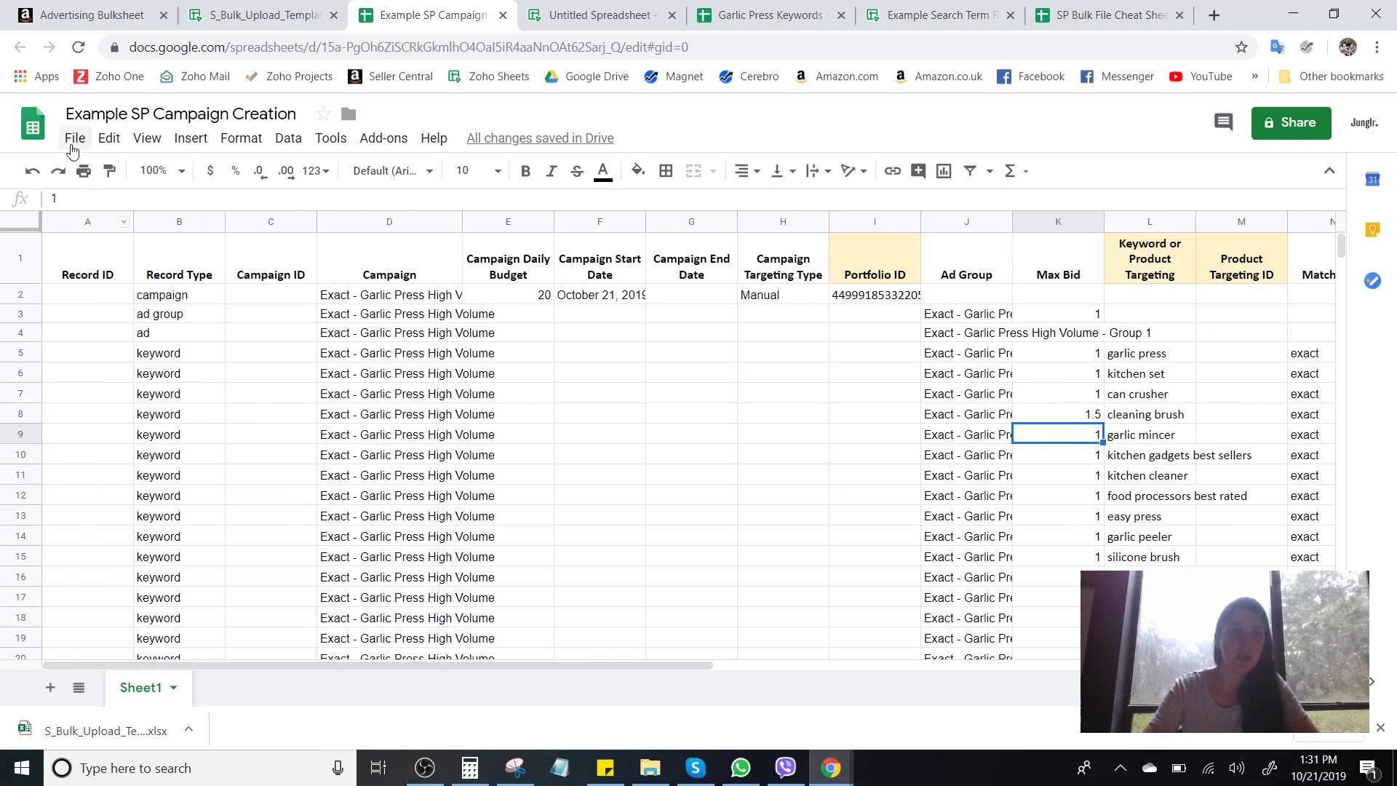
click(74, 141)
mouse_move(127, 350)
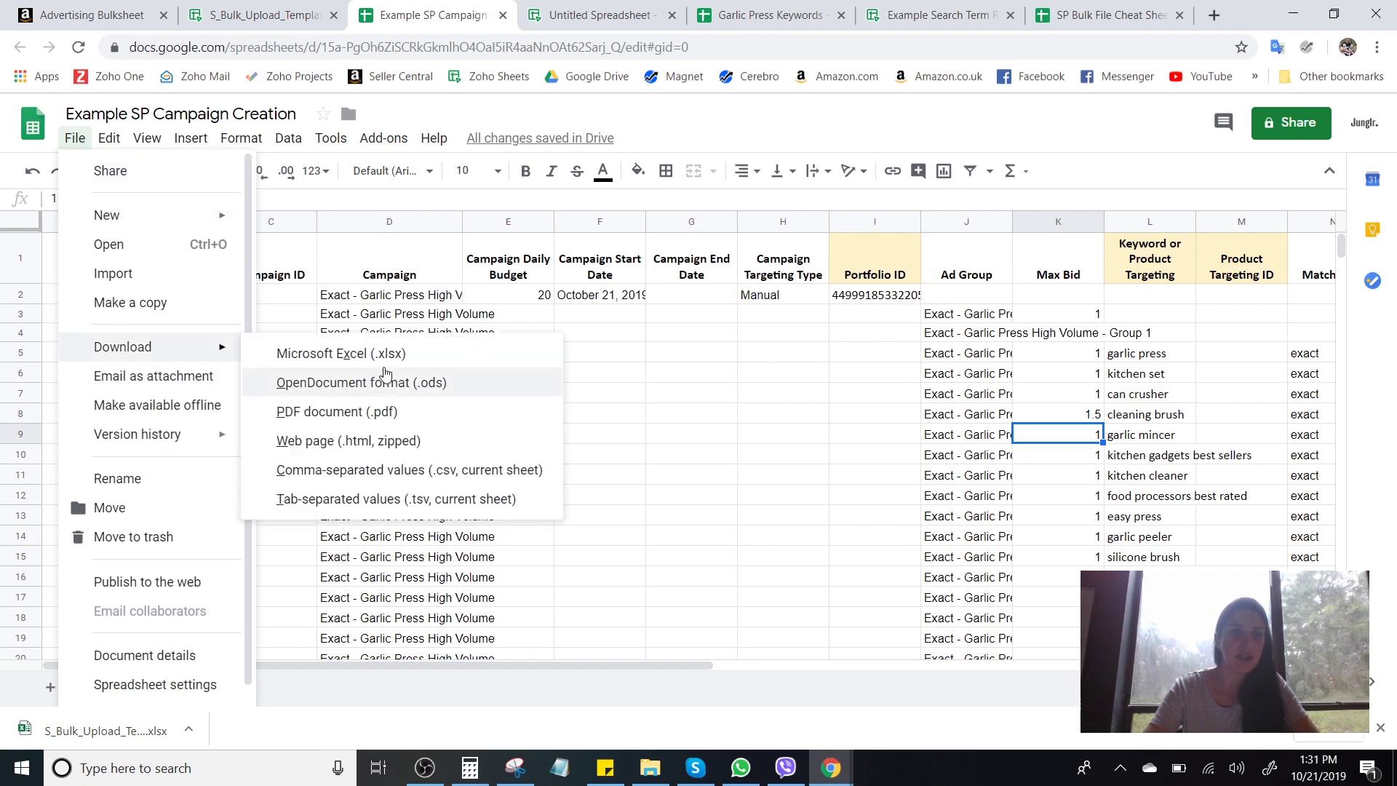
click(388, 356)
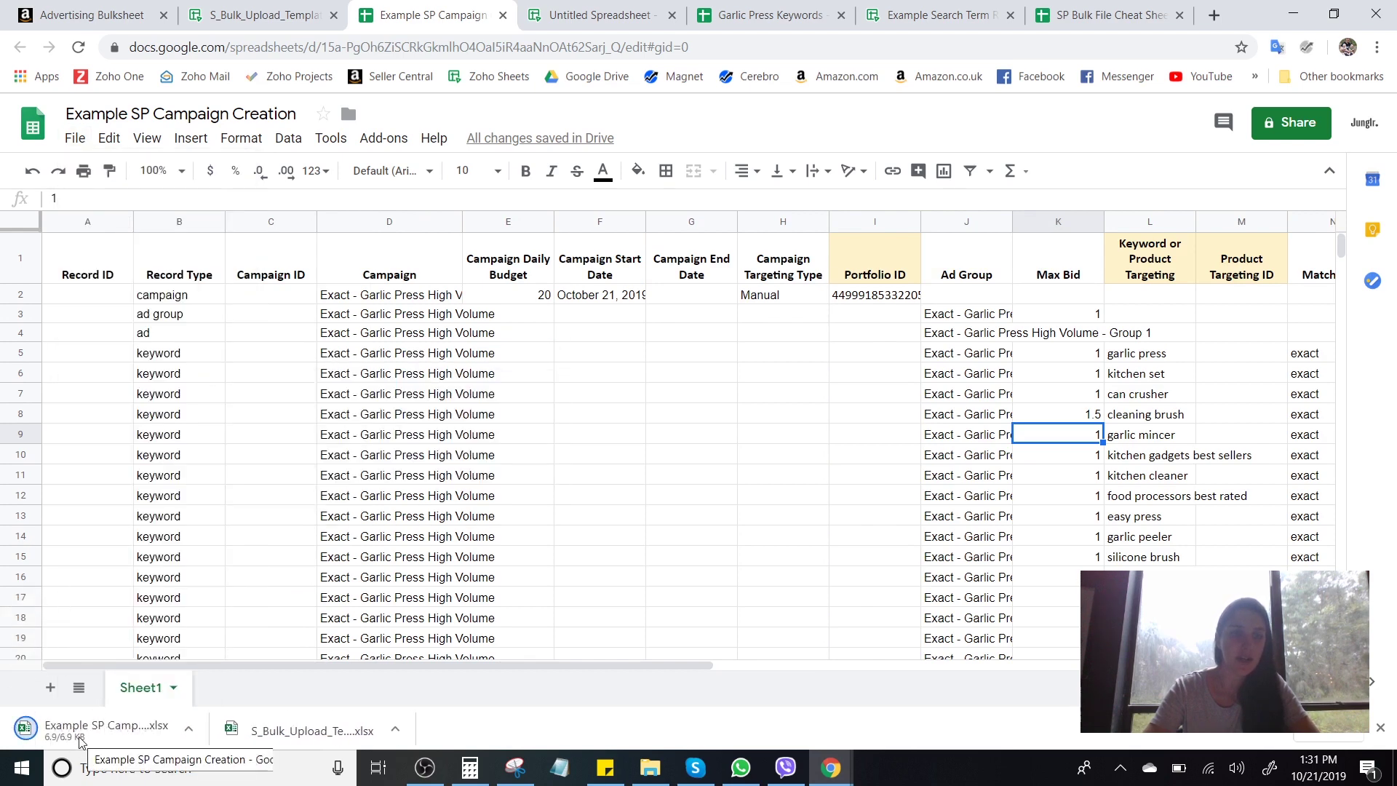
On Seller Central's Bulk operations page, choose the Example SP Campaign Creation file from Downloads as the file to upload.
click(83, 15)
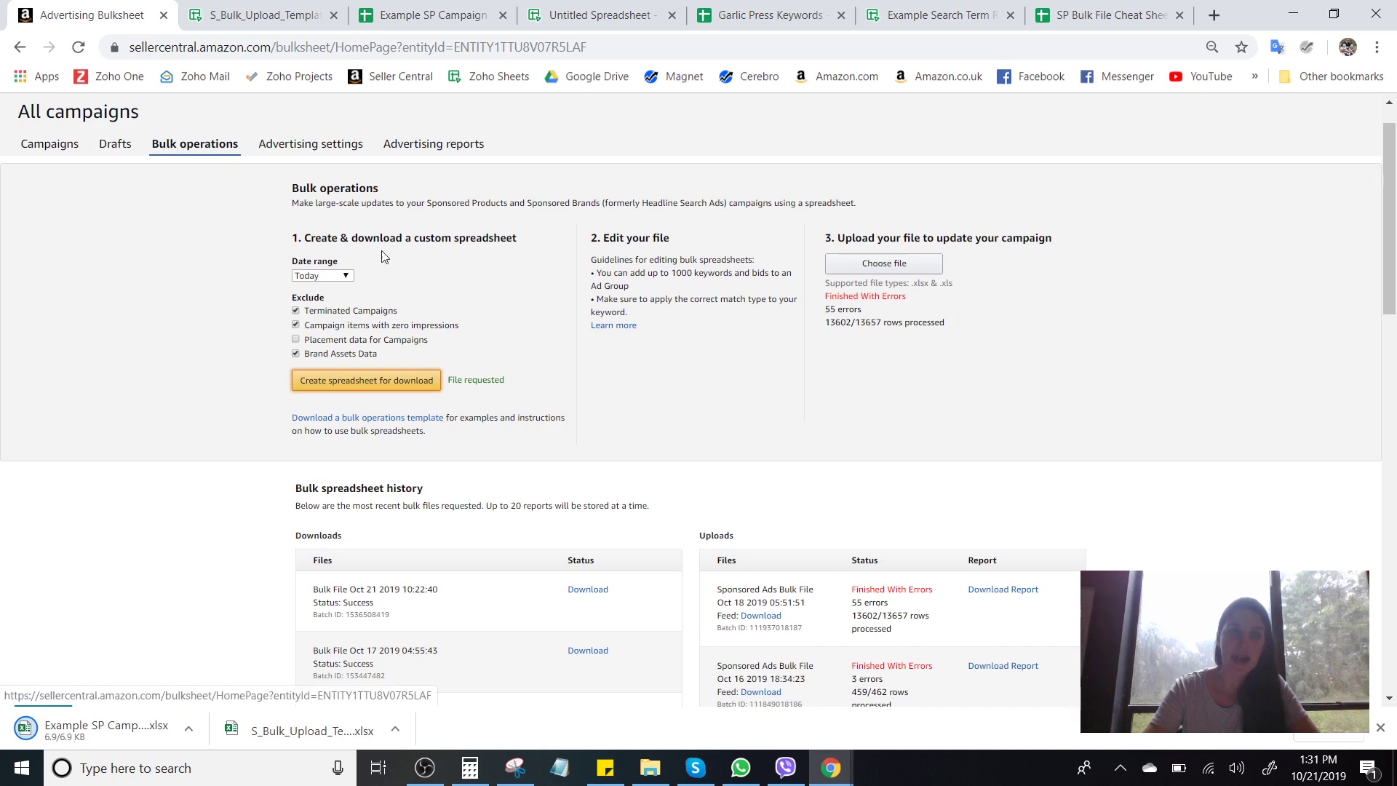
click(874, 266)
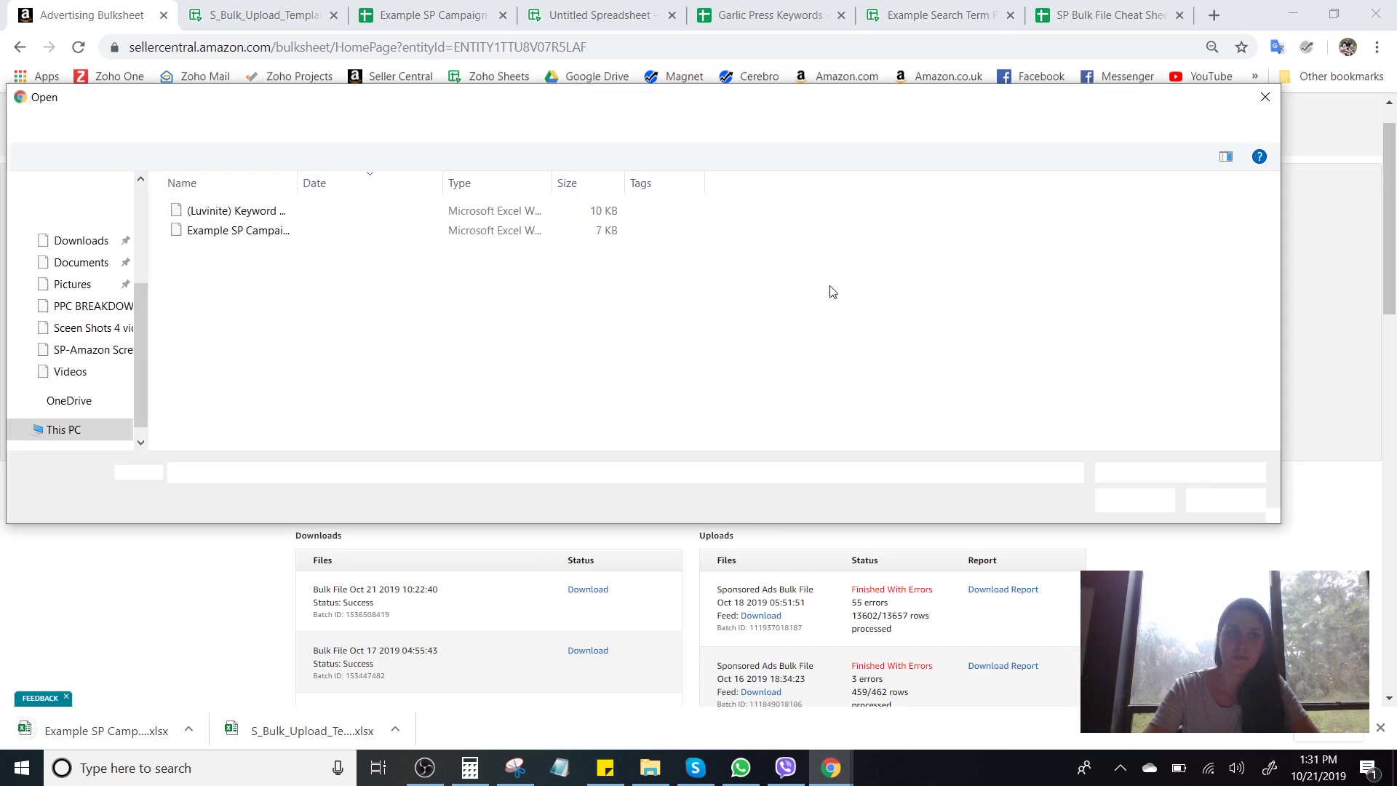
click(86, 329)
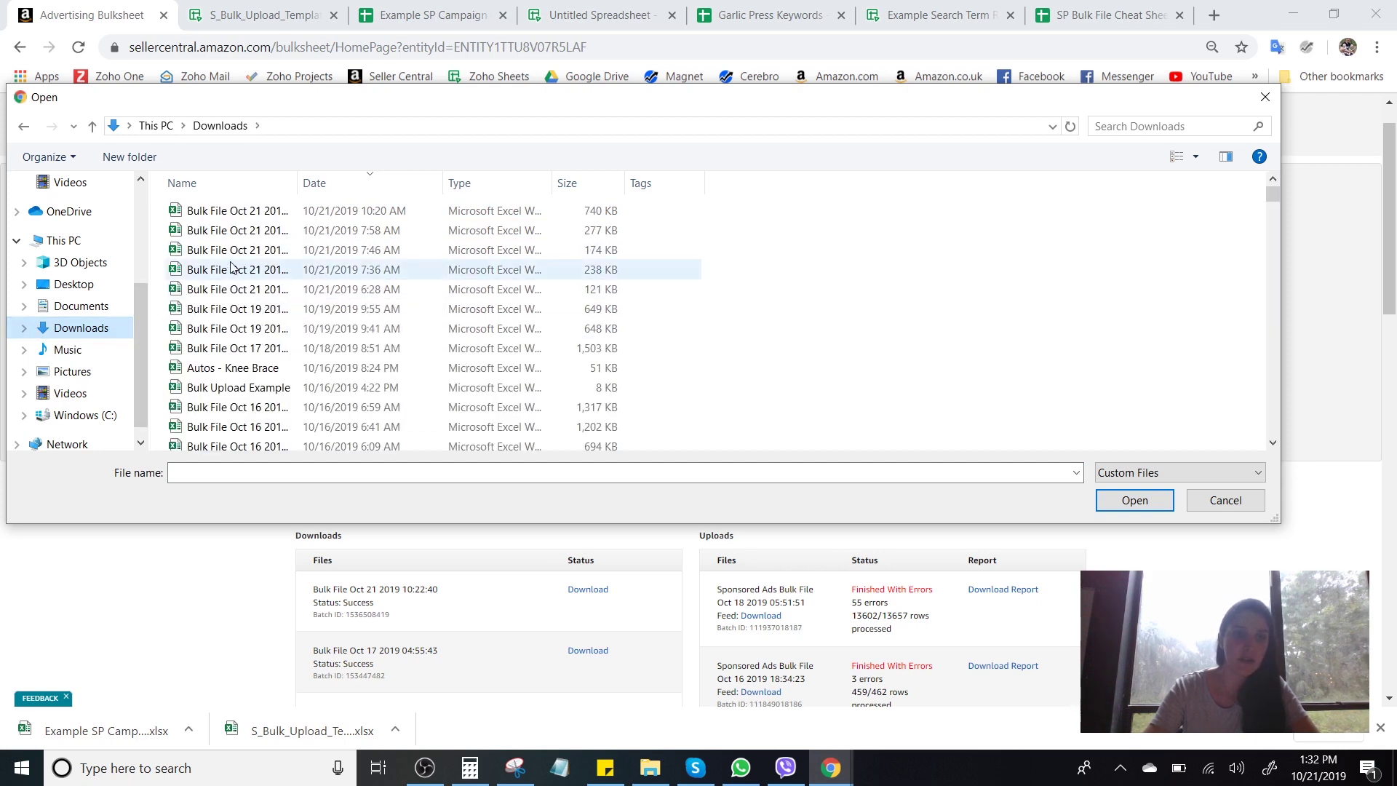
click(240, 211)
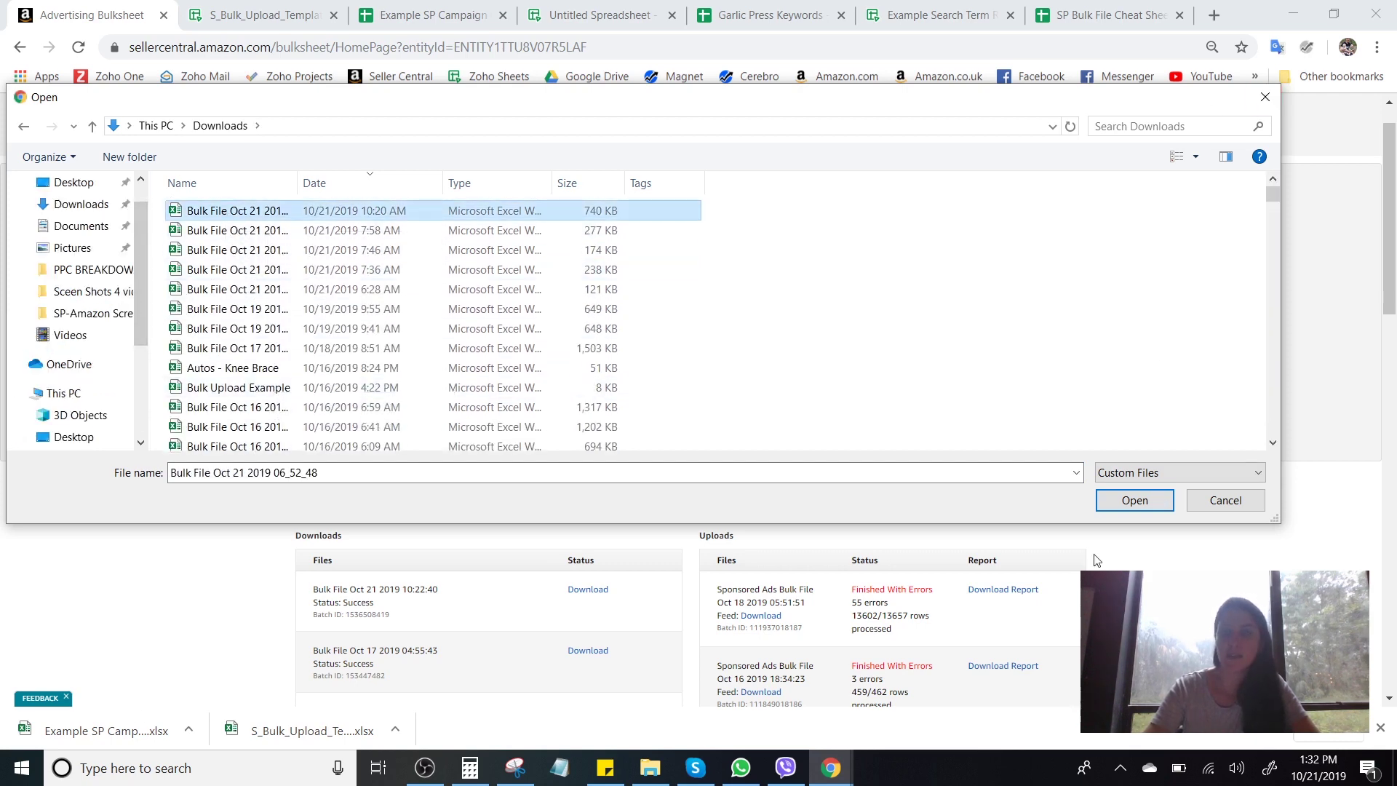
click(240, 251)
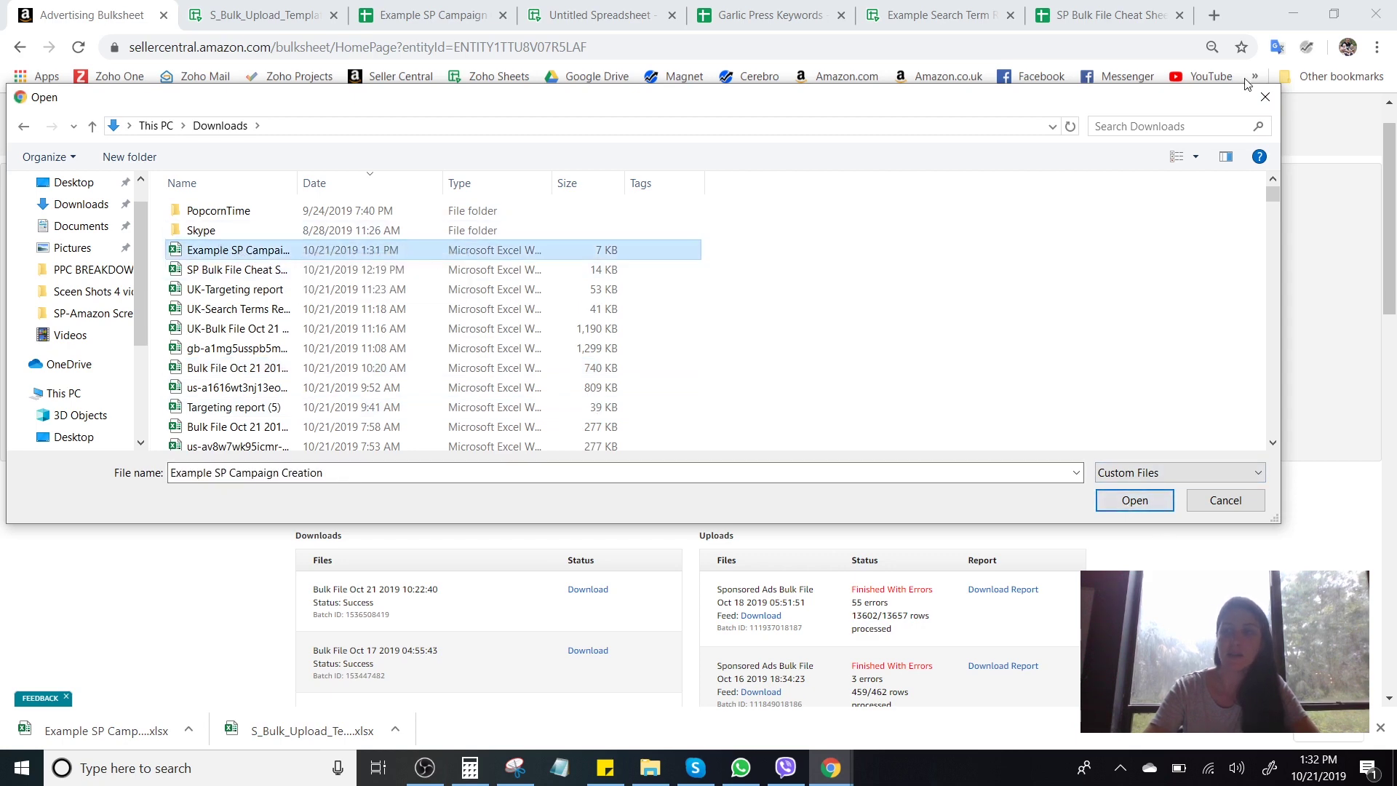
click(1136, 501)
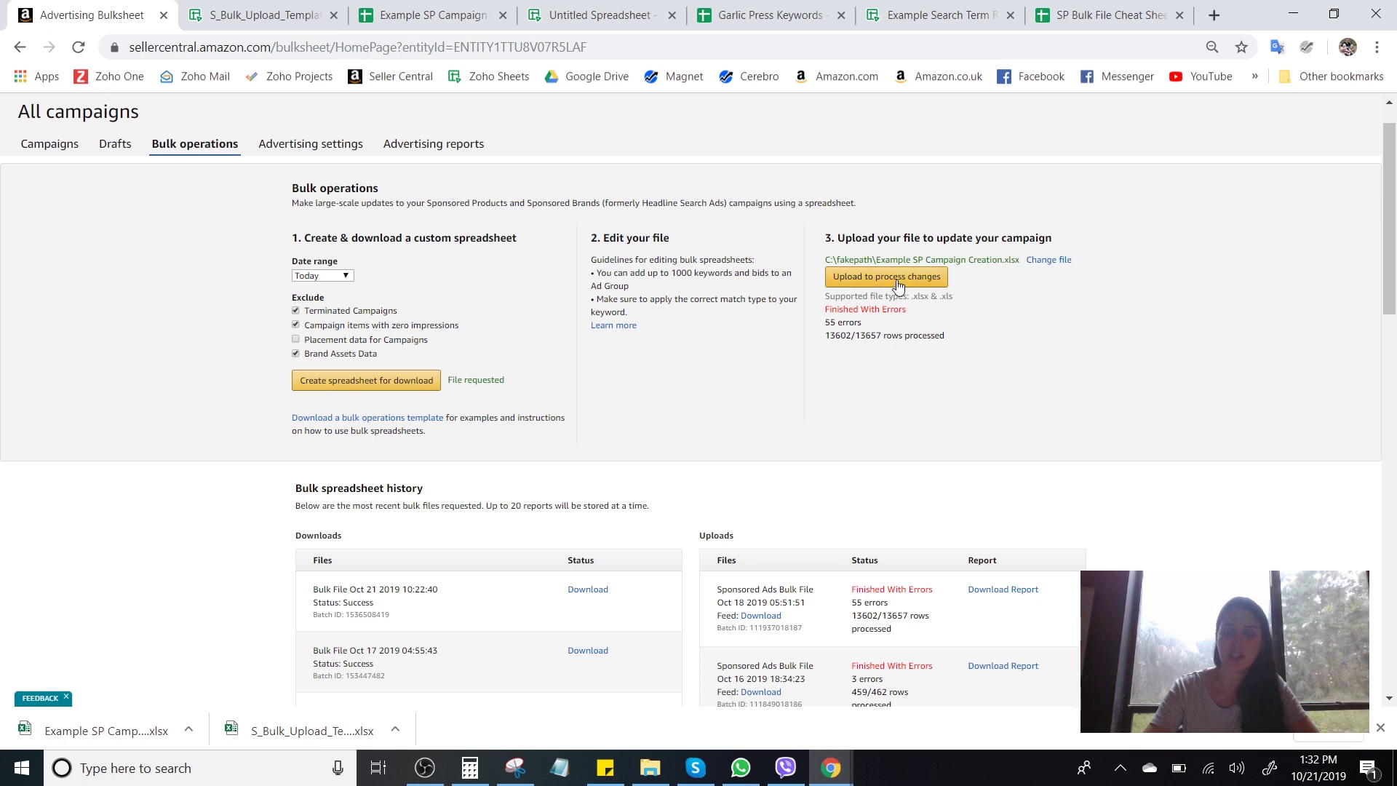
Download the report of the Oct 16 2019 18:34:23 upload from the bulk spreadsheet history.
scroll(1239, 351, down, 3)
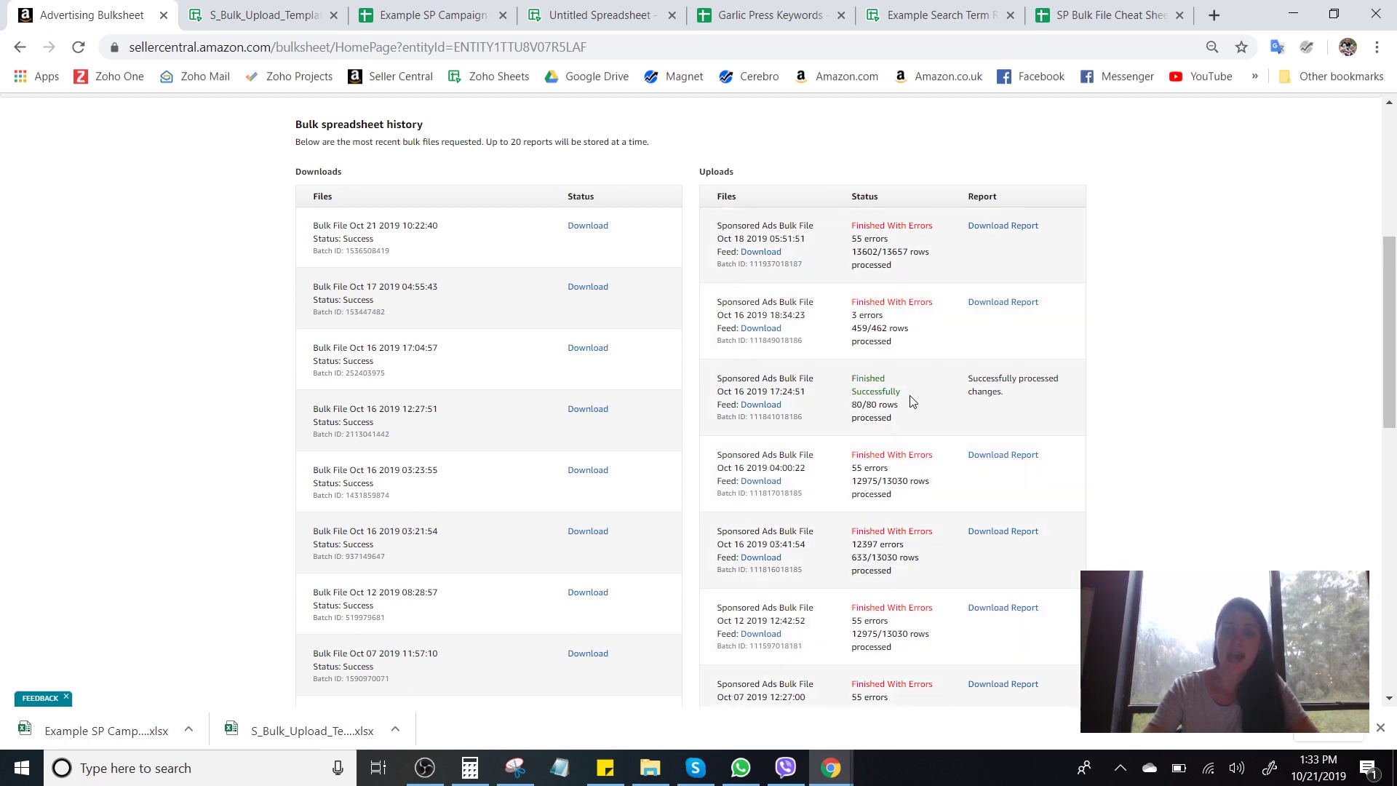
click(1016, 307)
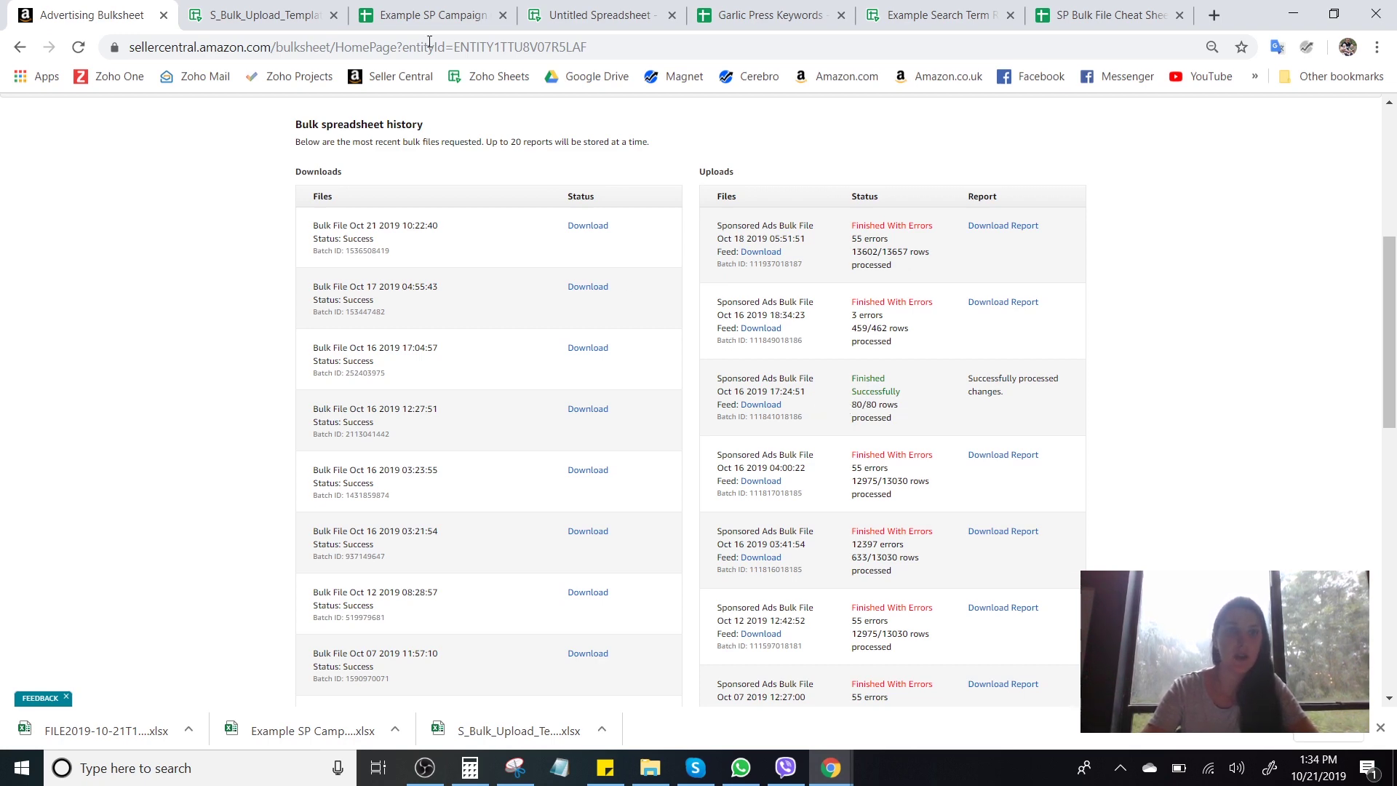
Return to the Example SP Campaign Creation spreadsheet and widen the Campaign column to fit the full campaign name.
click(429, 10)
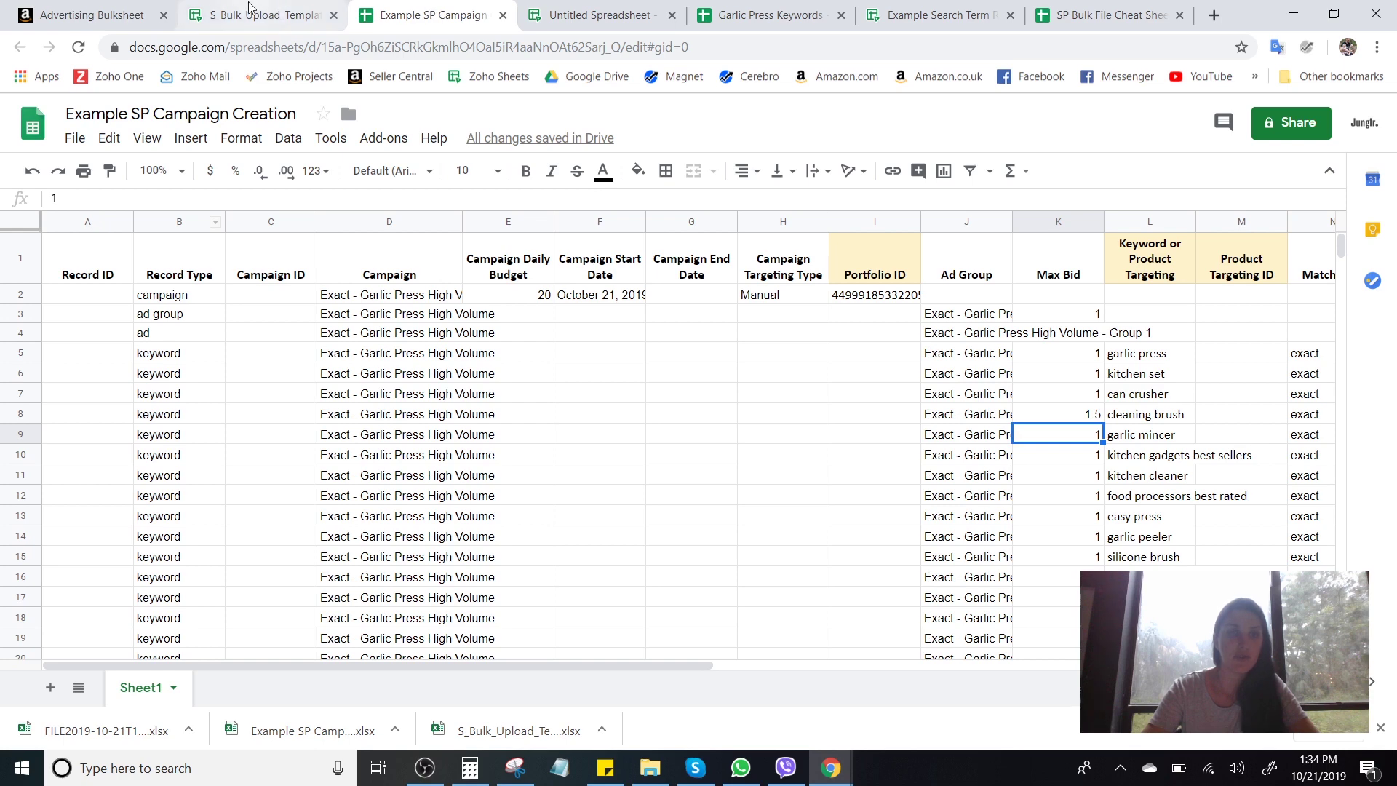
click(295, 7)
click(590, 10)
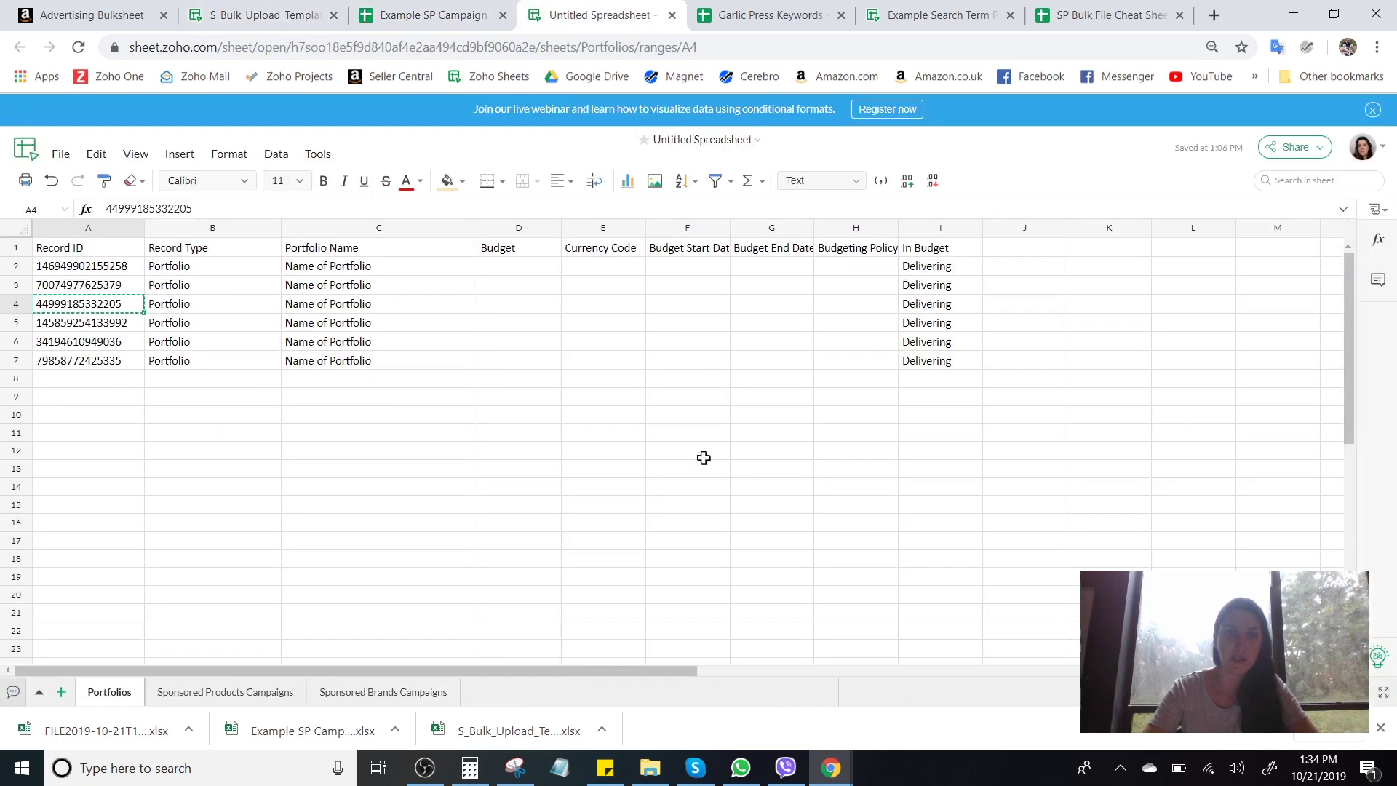
click(792, 7)
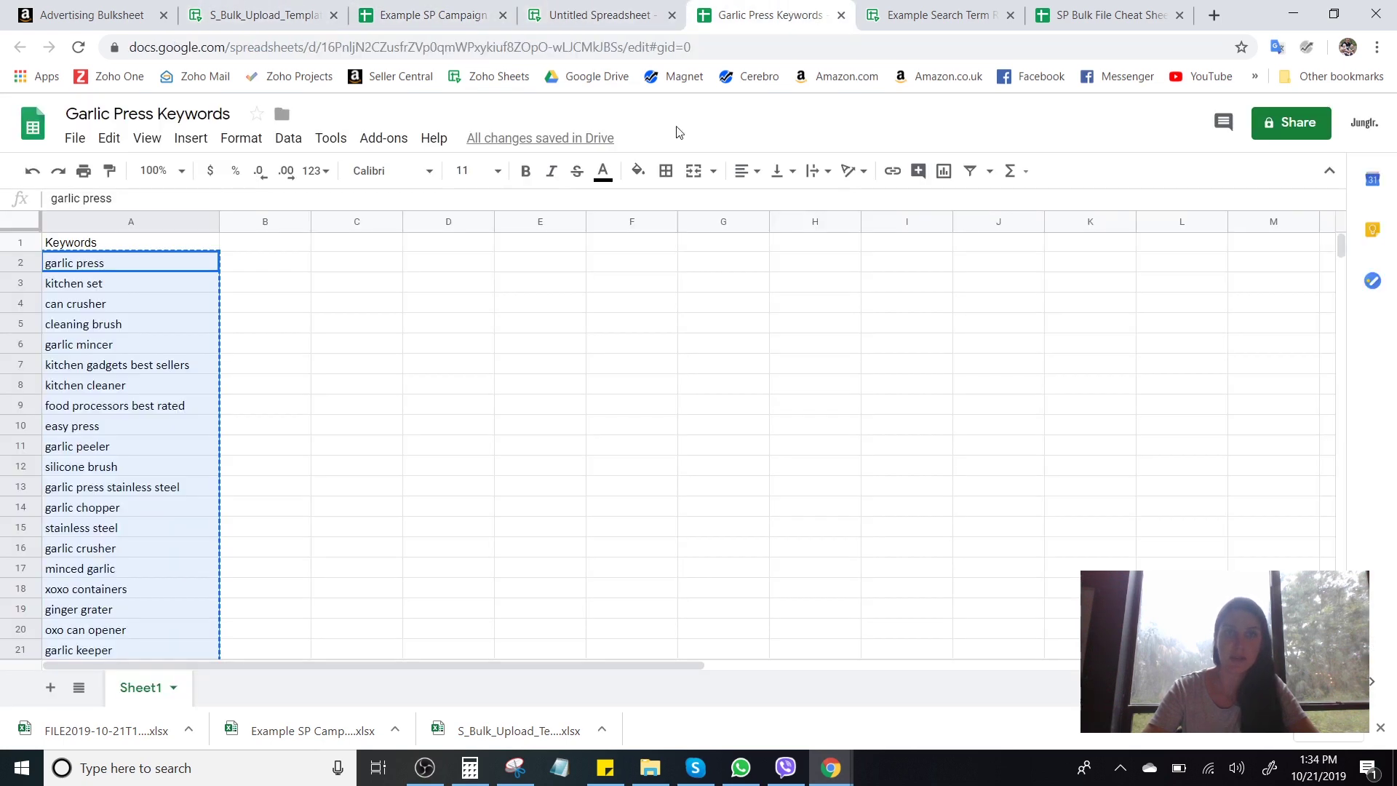
click(433, 13)
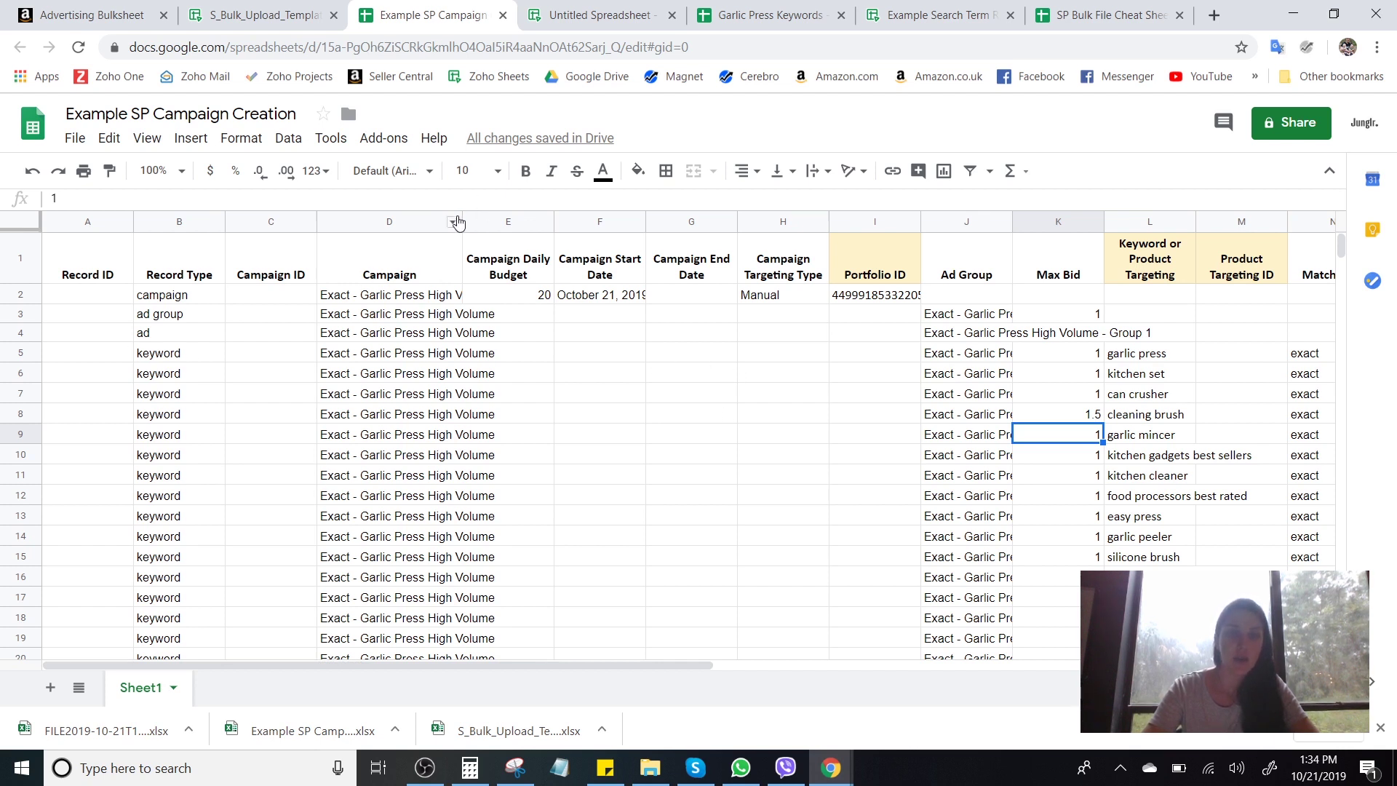
drag(463, 222, 509, 221)
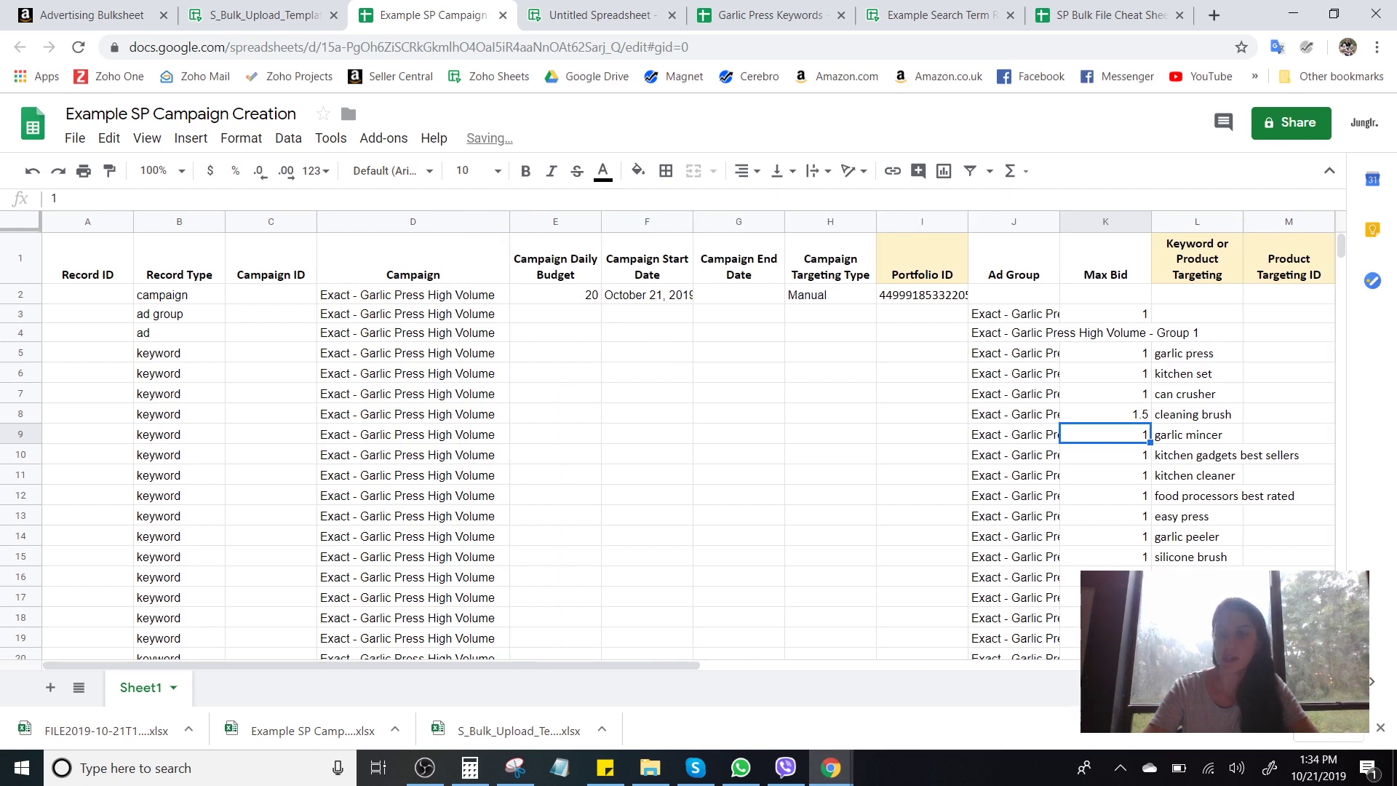
Set the Max Bid of the "cleaning brush" keyword record in row 8 to 1.
click(1127, 420)
text(1)
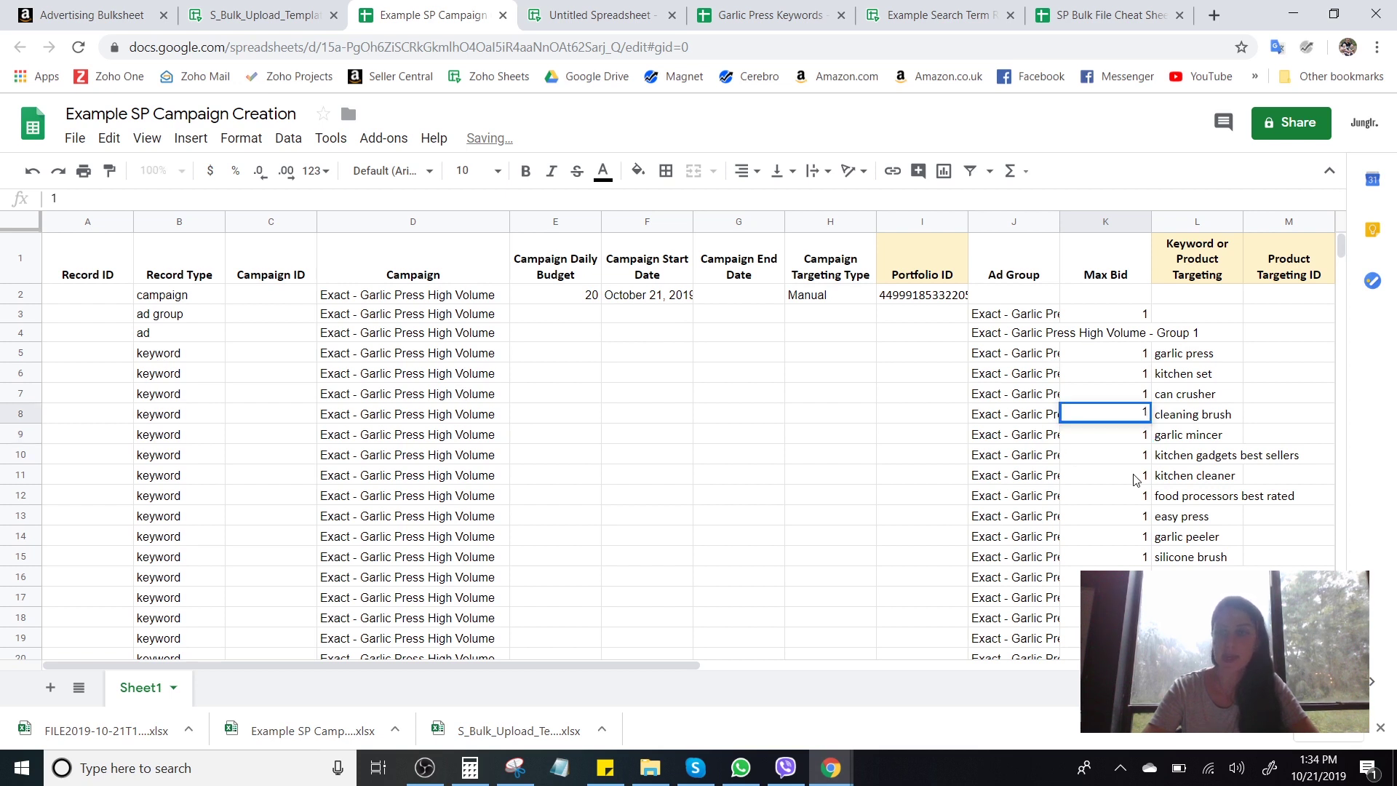
click(1137, 480)
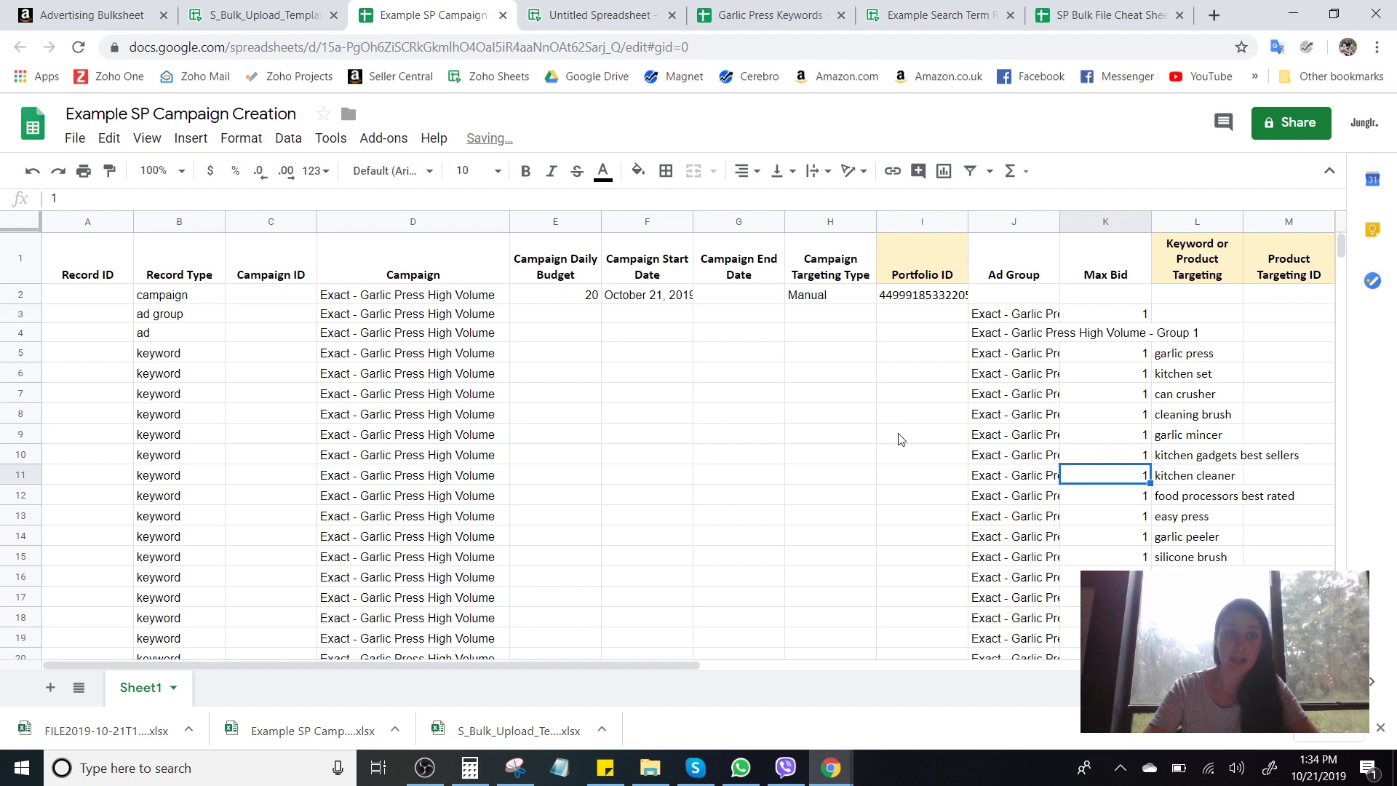
Duplicate the whole campaign by copying rows 2 to 54 and pasting them directly below, starting at A55.
click(33, 295)
scroll(51, 355, down, 10)
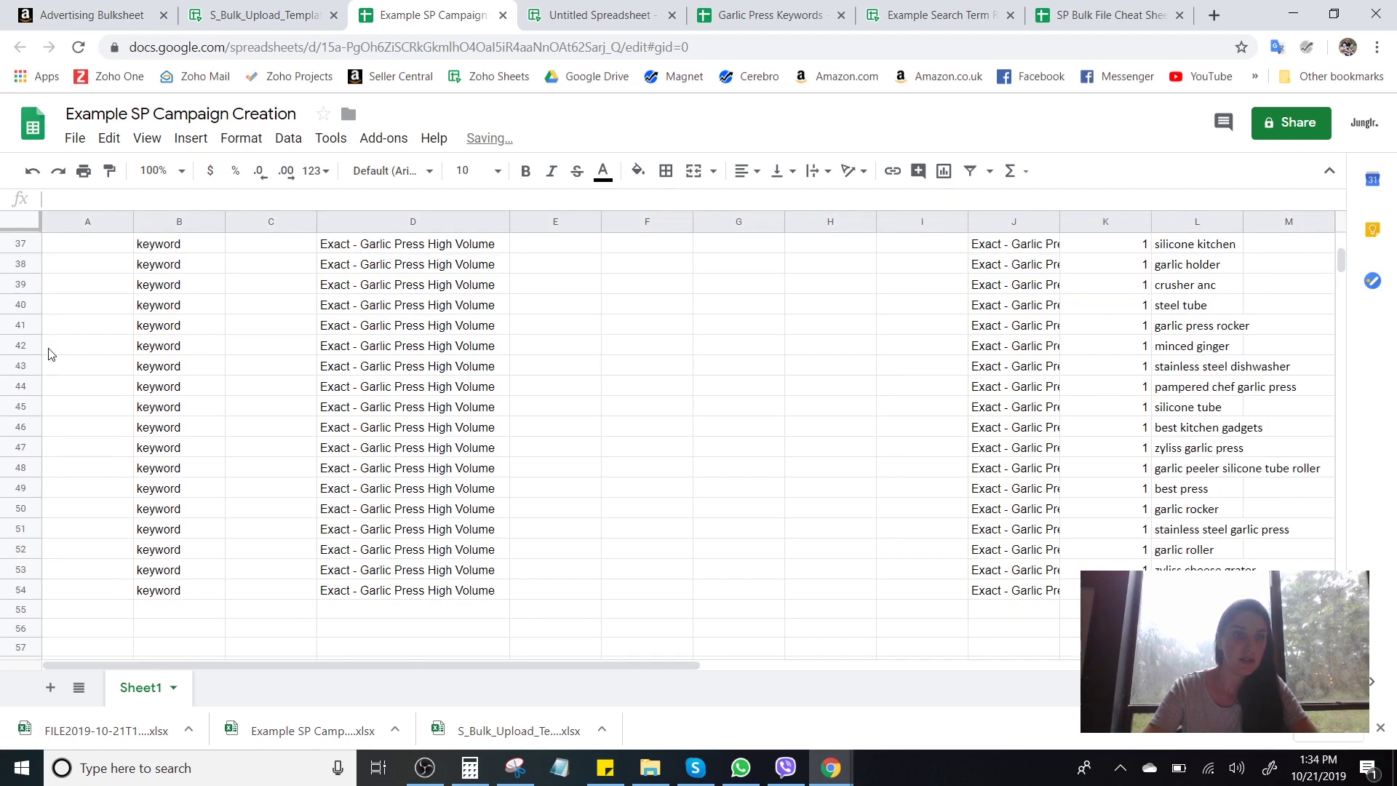
scroll(51, 355, down, 5)
scroll(50, 364, up, 1)
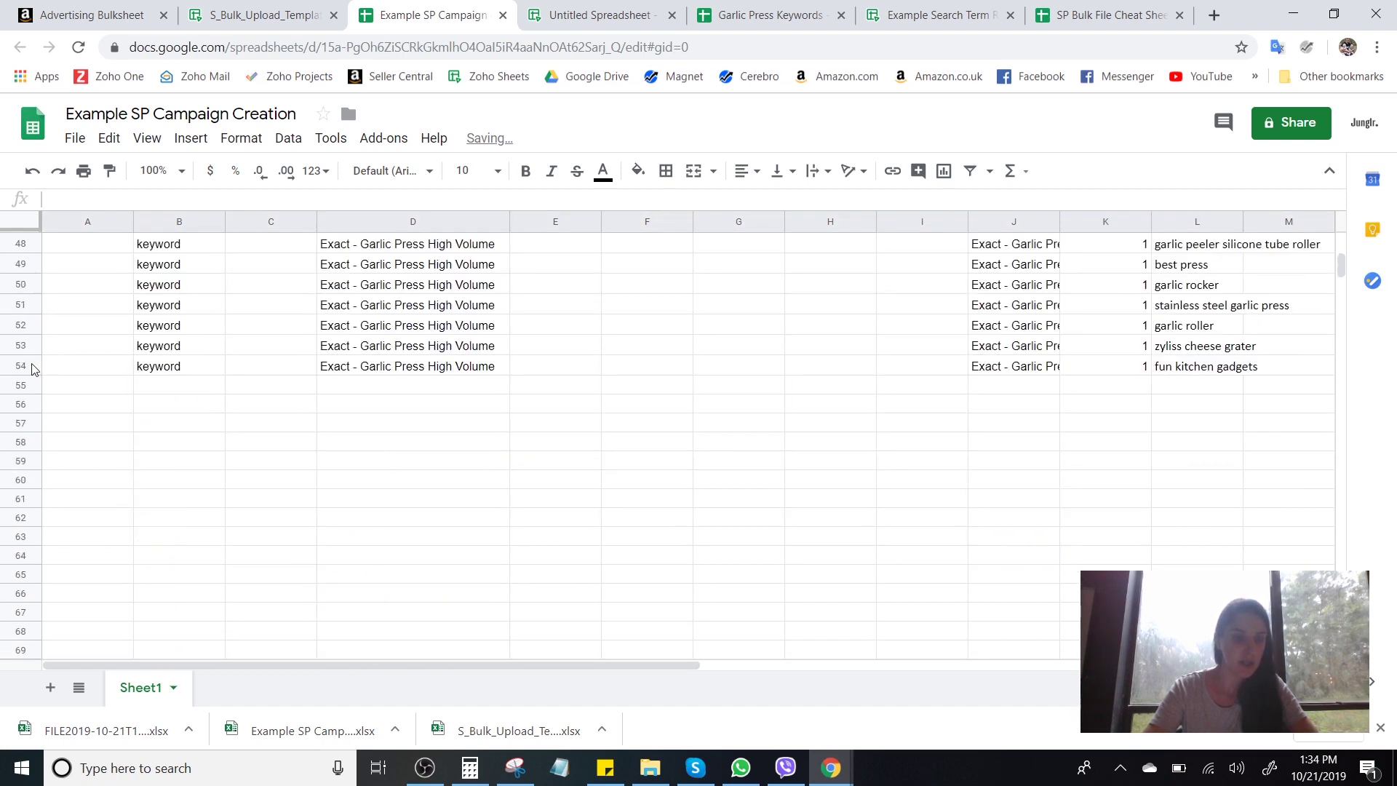
shift+click(32, 366)
key(ctrl+c)
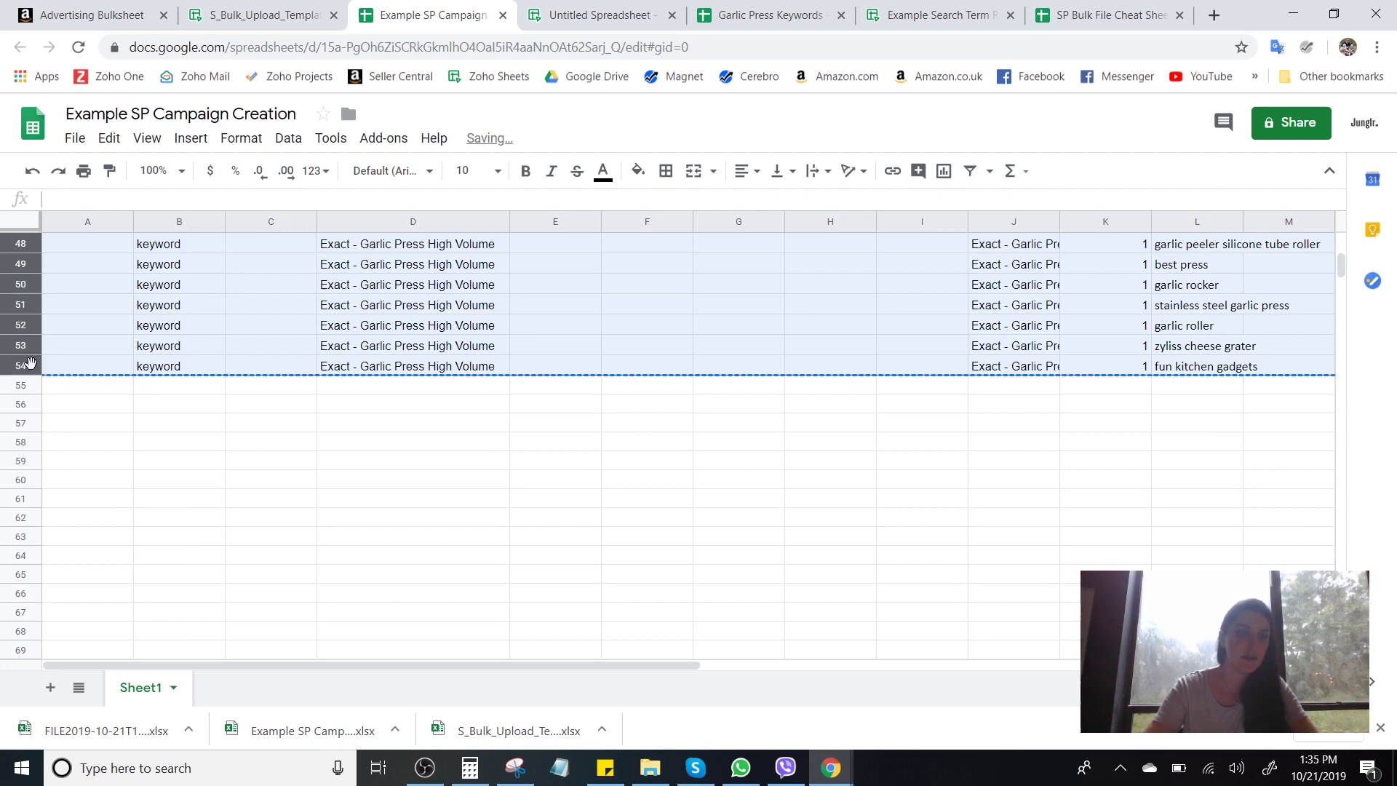
click(78, 391)
key(ctrl+v)
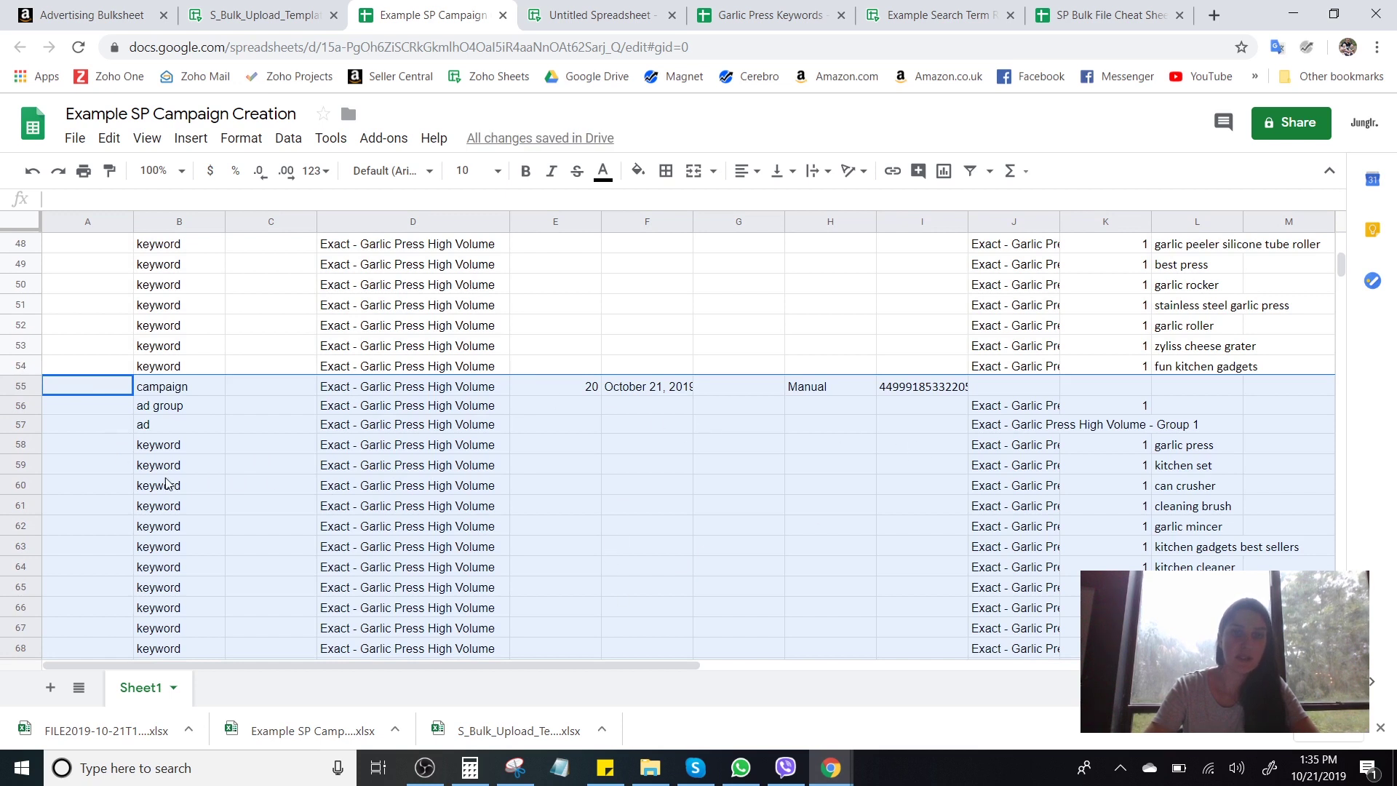
Replace every "Exact" with "Phrase" in the duplicated campaign rows 55 to 107 using Find and replace.
click(147, 139)
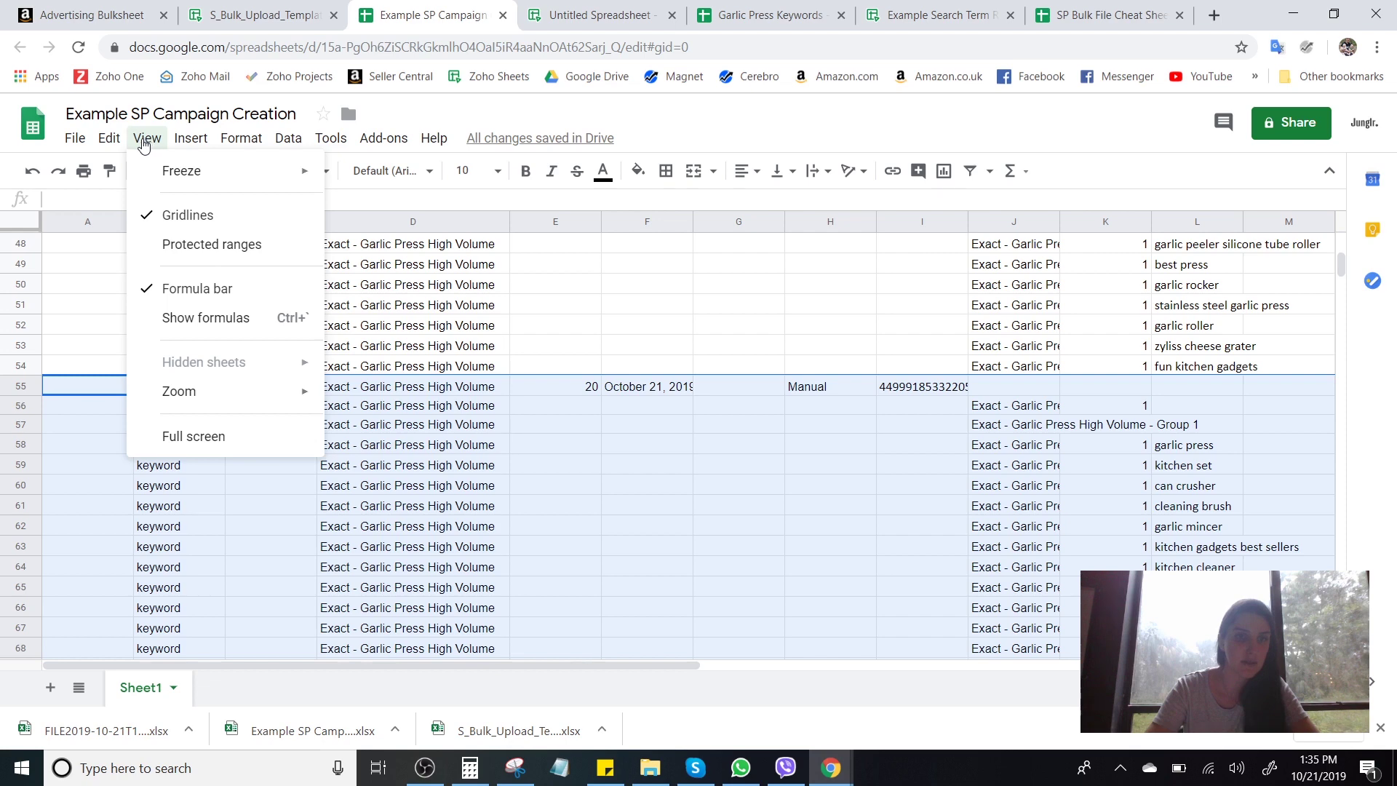
mouse_move(108, 145)
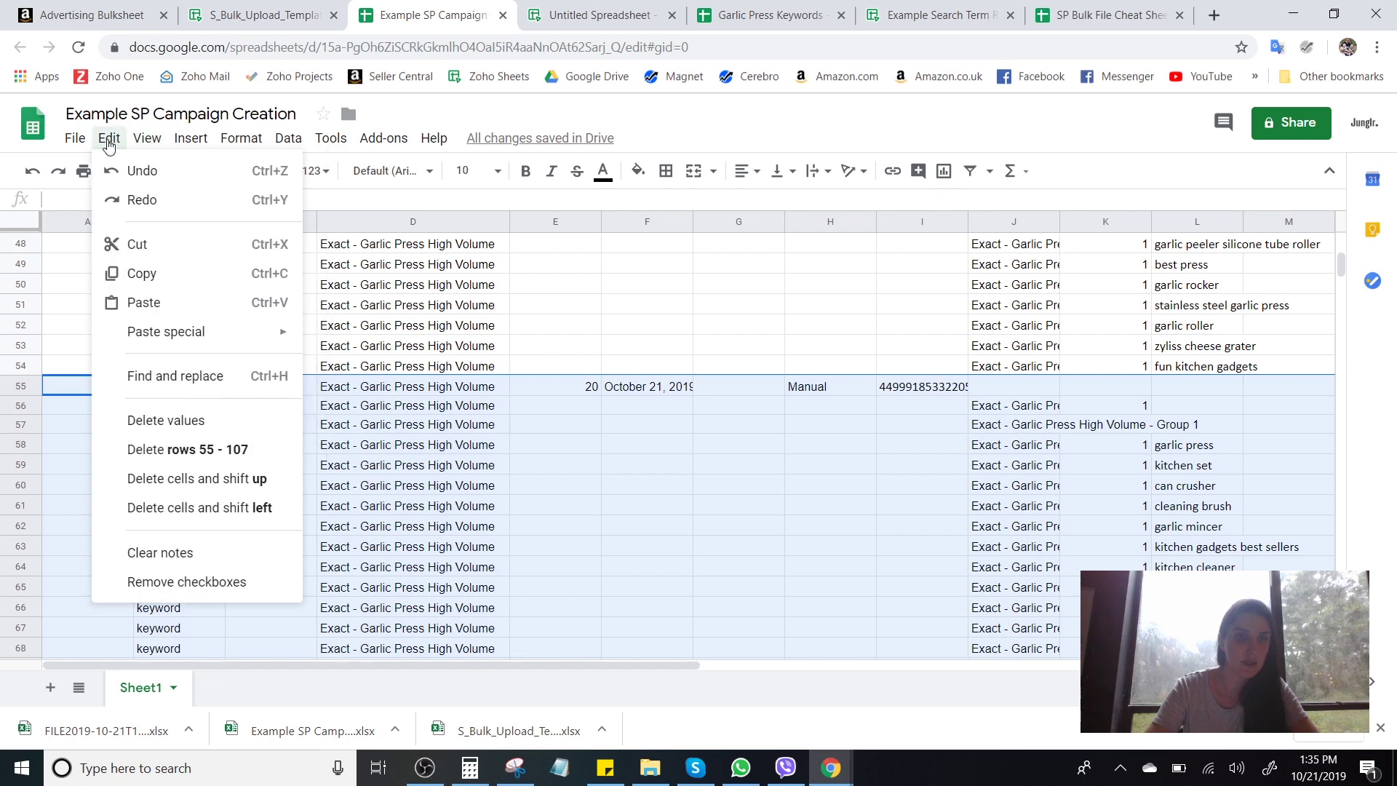
click(225, 383)
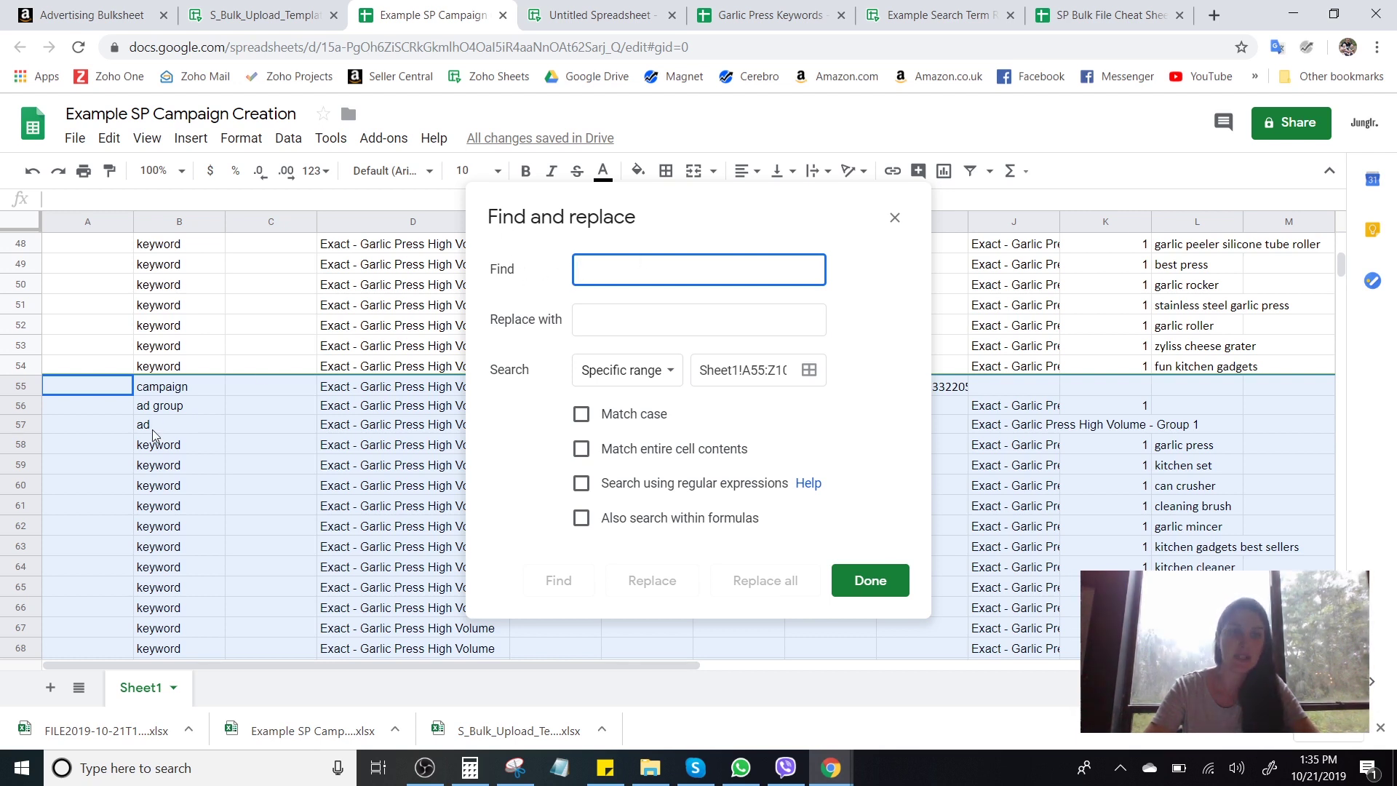
text(Exact)
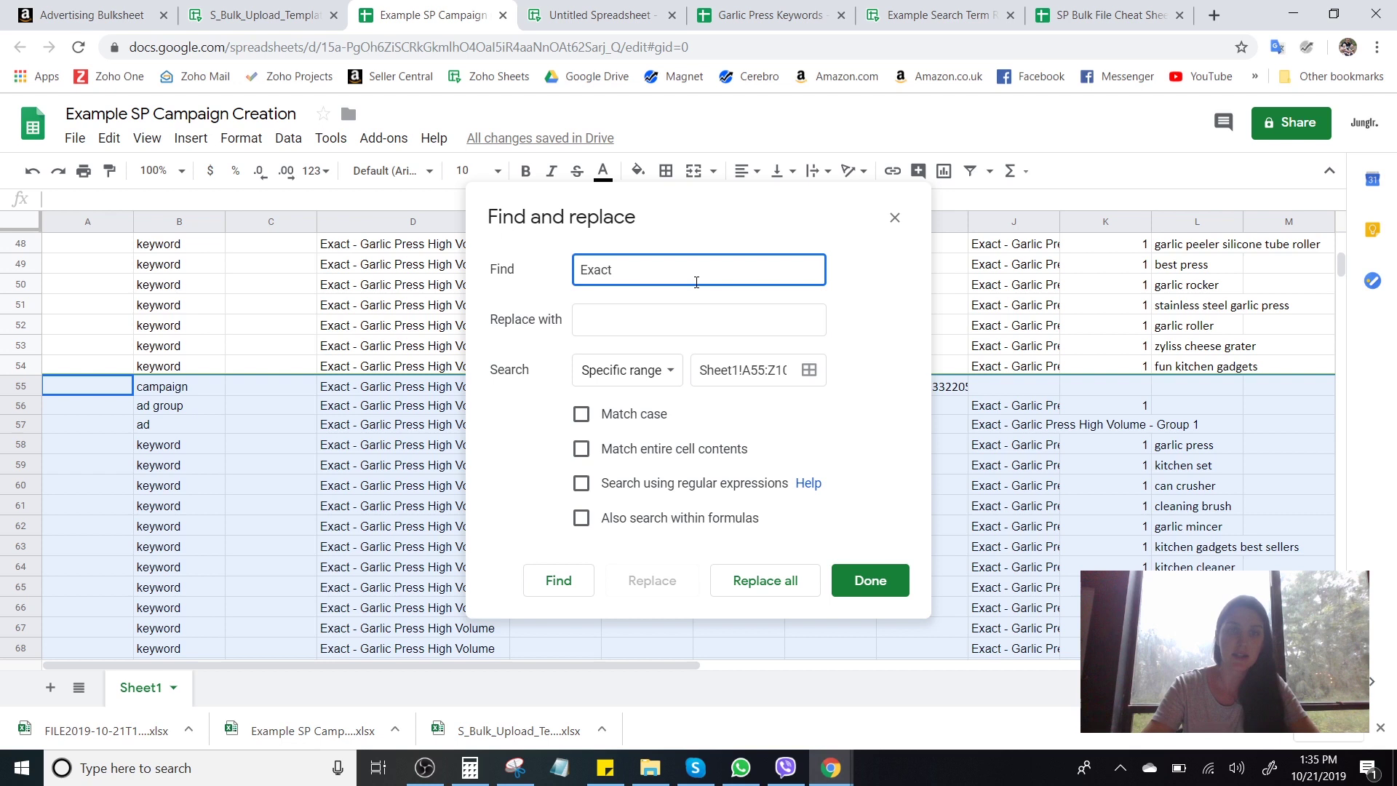
click(686, 319)
text(Ph)
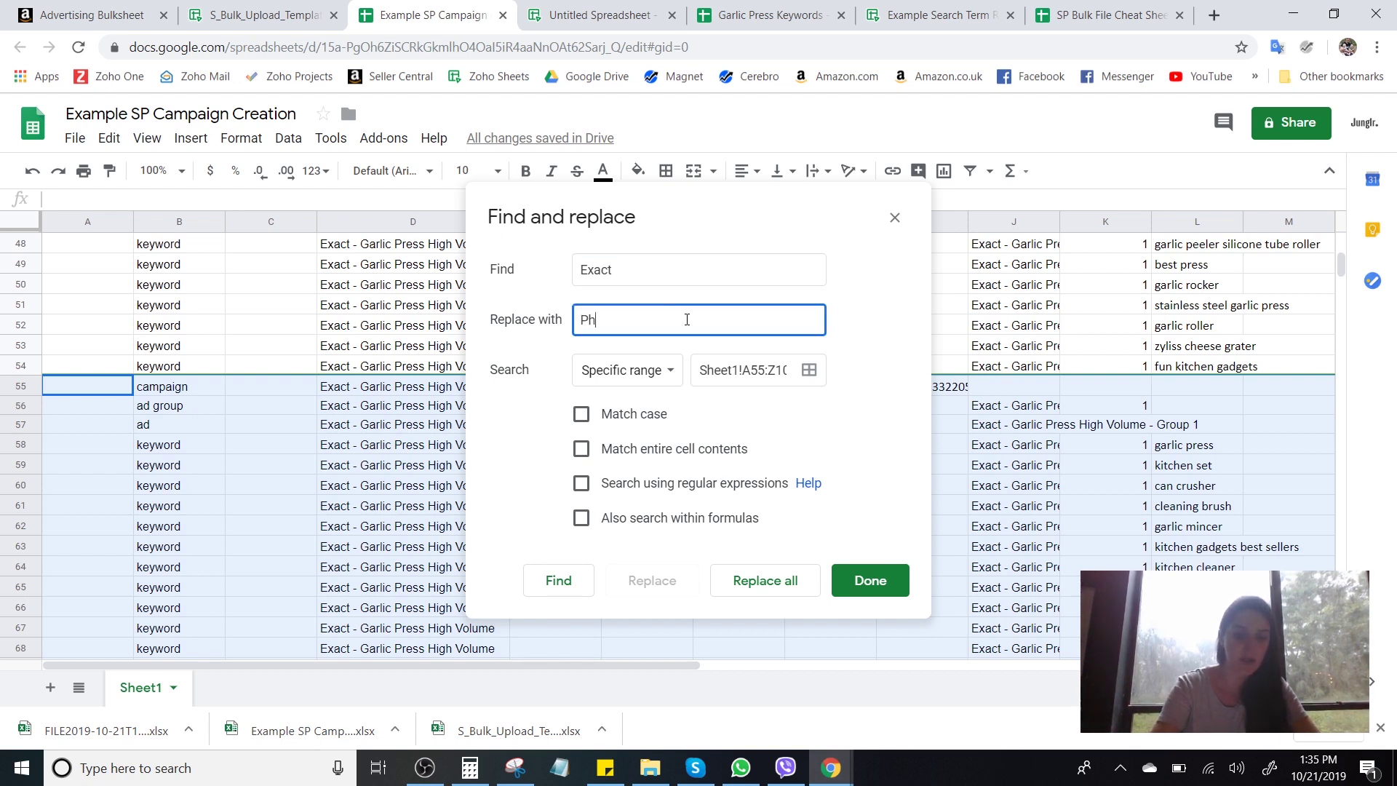
text(rase)
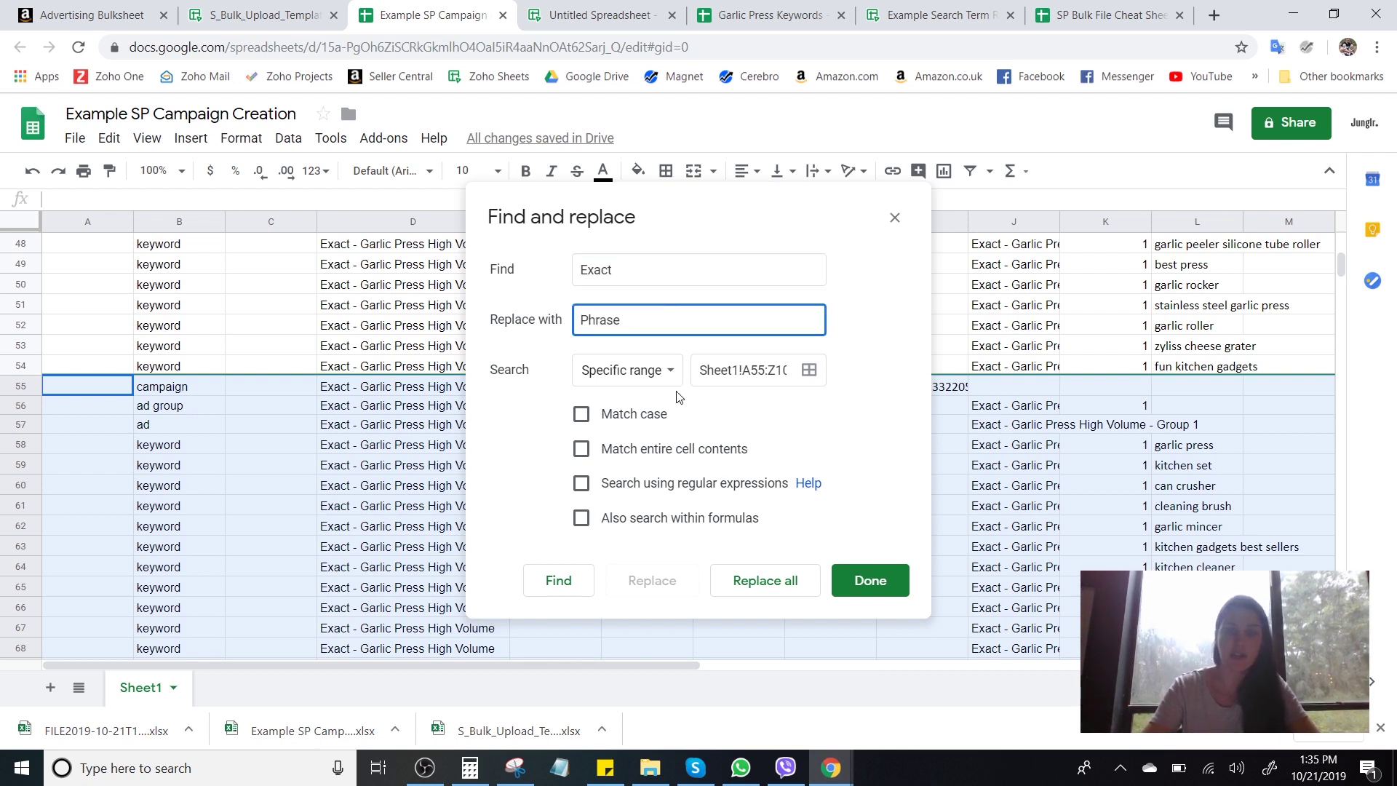
click(757, 581)
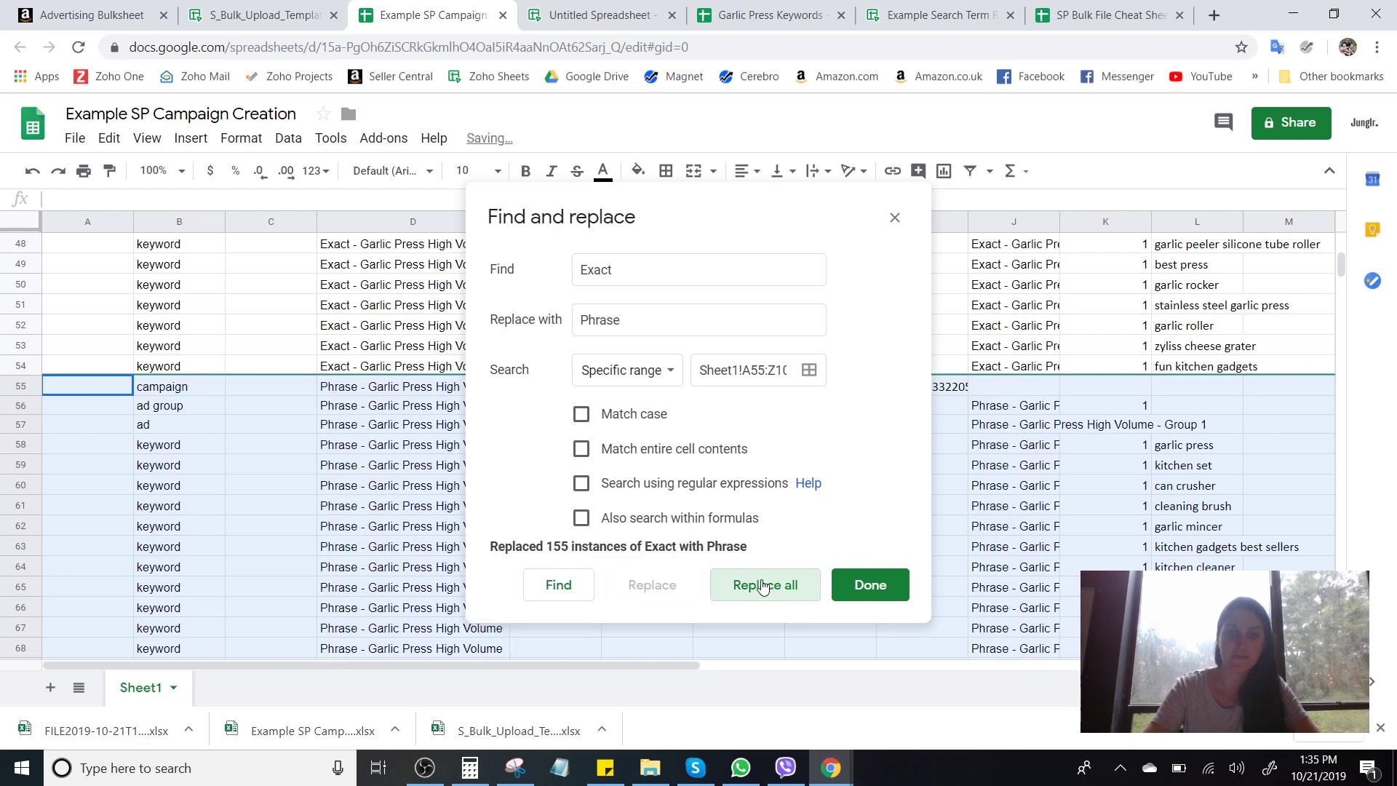
Close Find and replace and paste another copy of the exact-match campaign directly below the phrase-match rows, starting at A108.
click(867, 583)
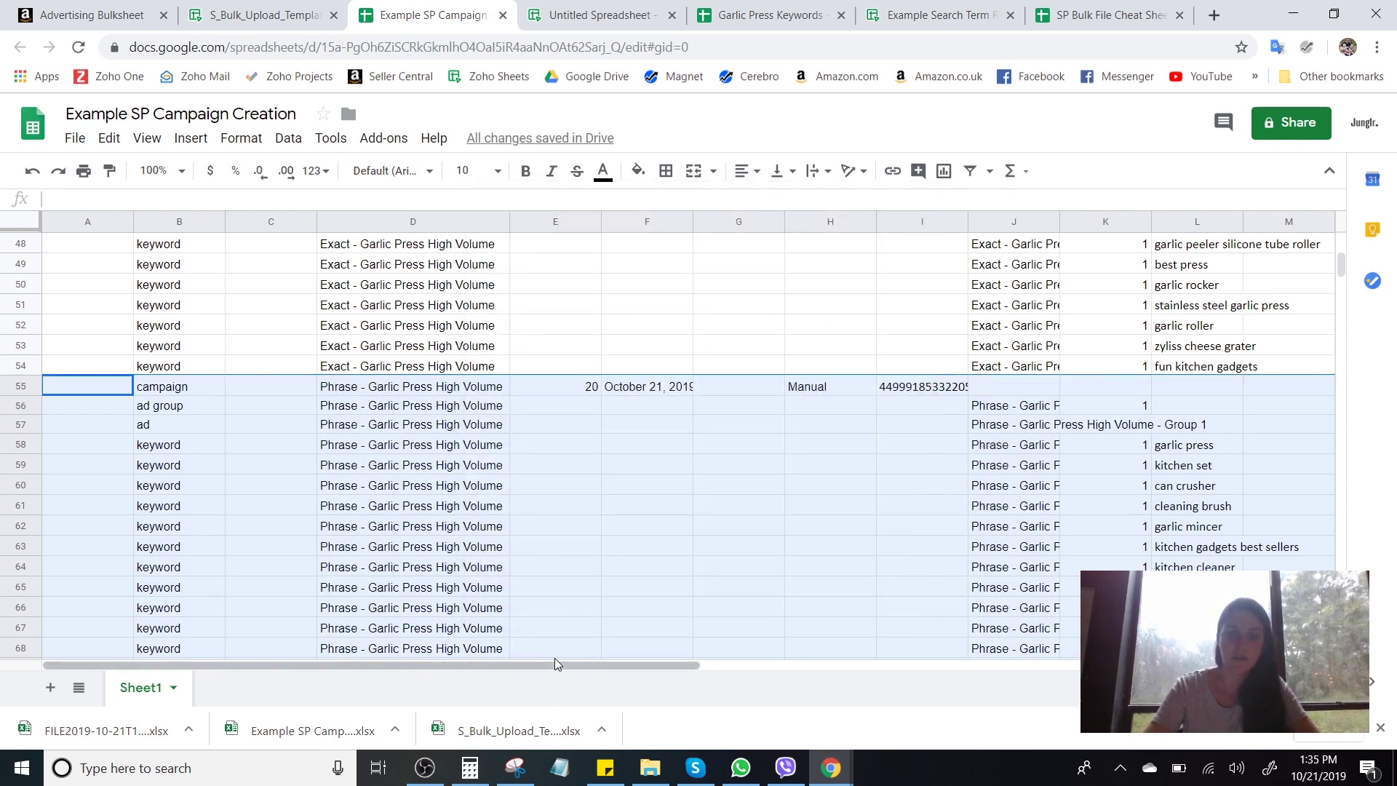
drag(556, 664, 861, 661)
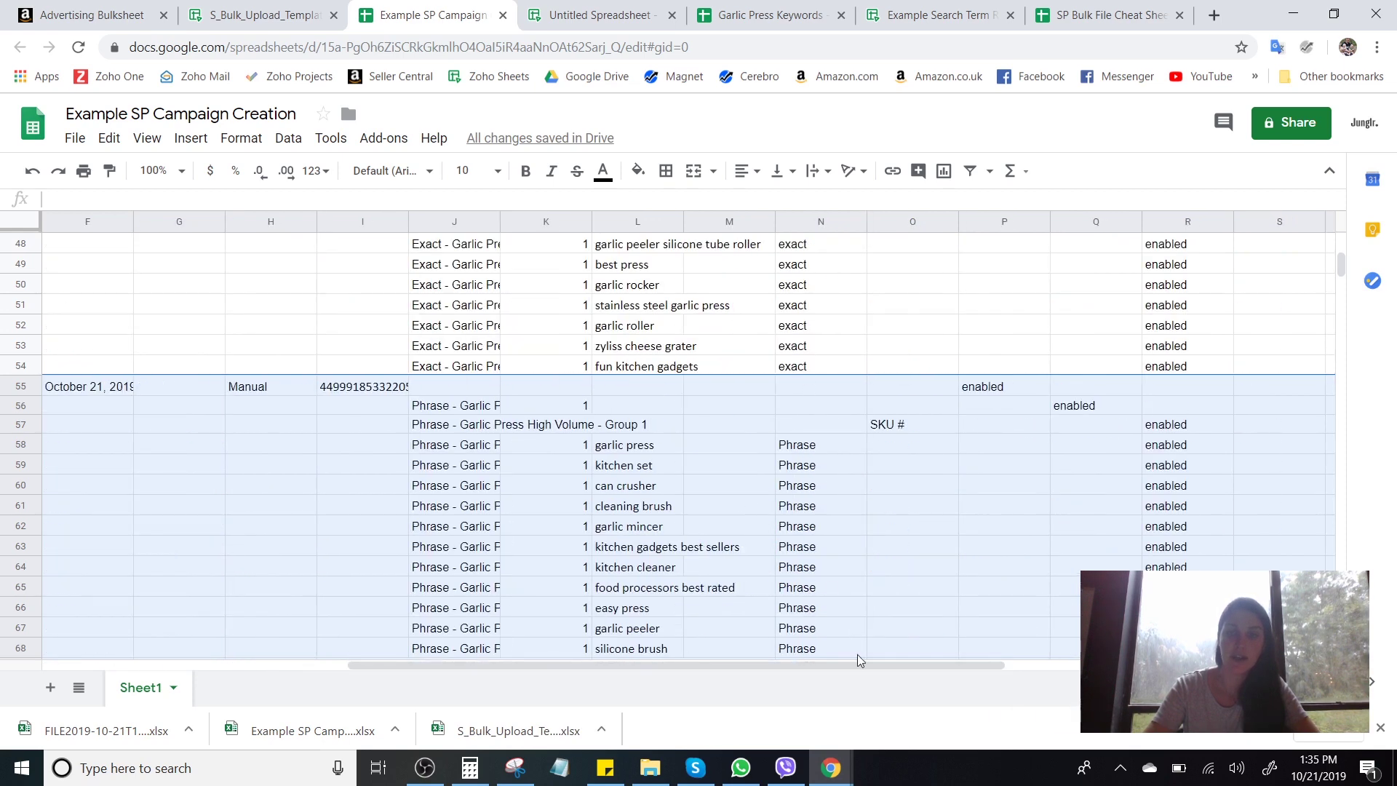
drag(863, 665, 559, 677)
scroll(255, 528, down, 8)
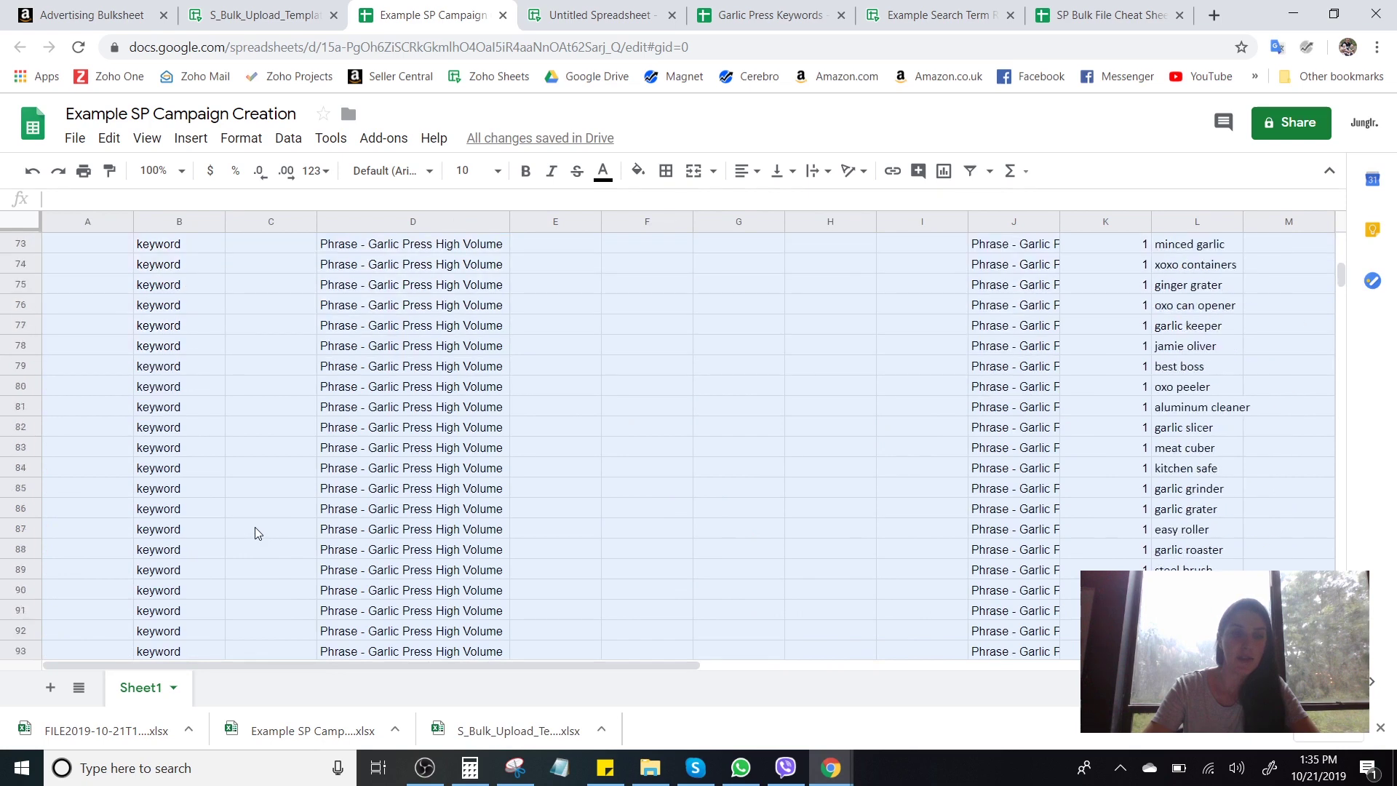
scroll(255, 529, down, 10)
click(99, 325)
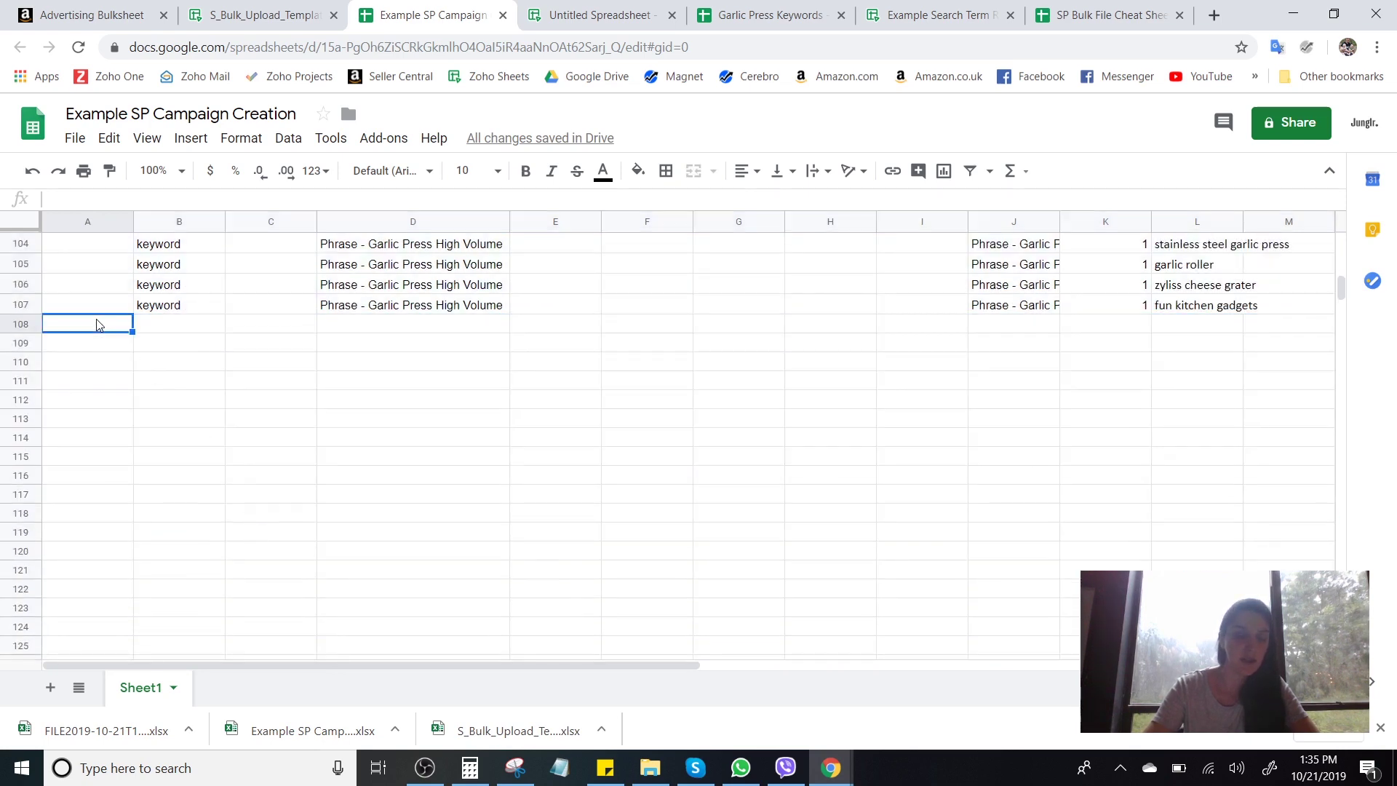
key(ctrl+v)
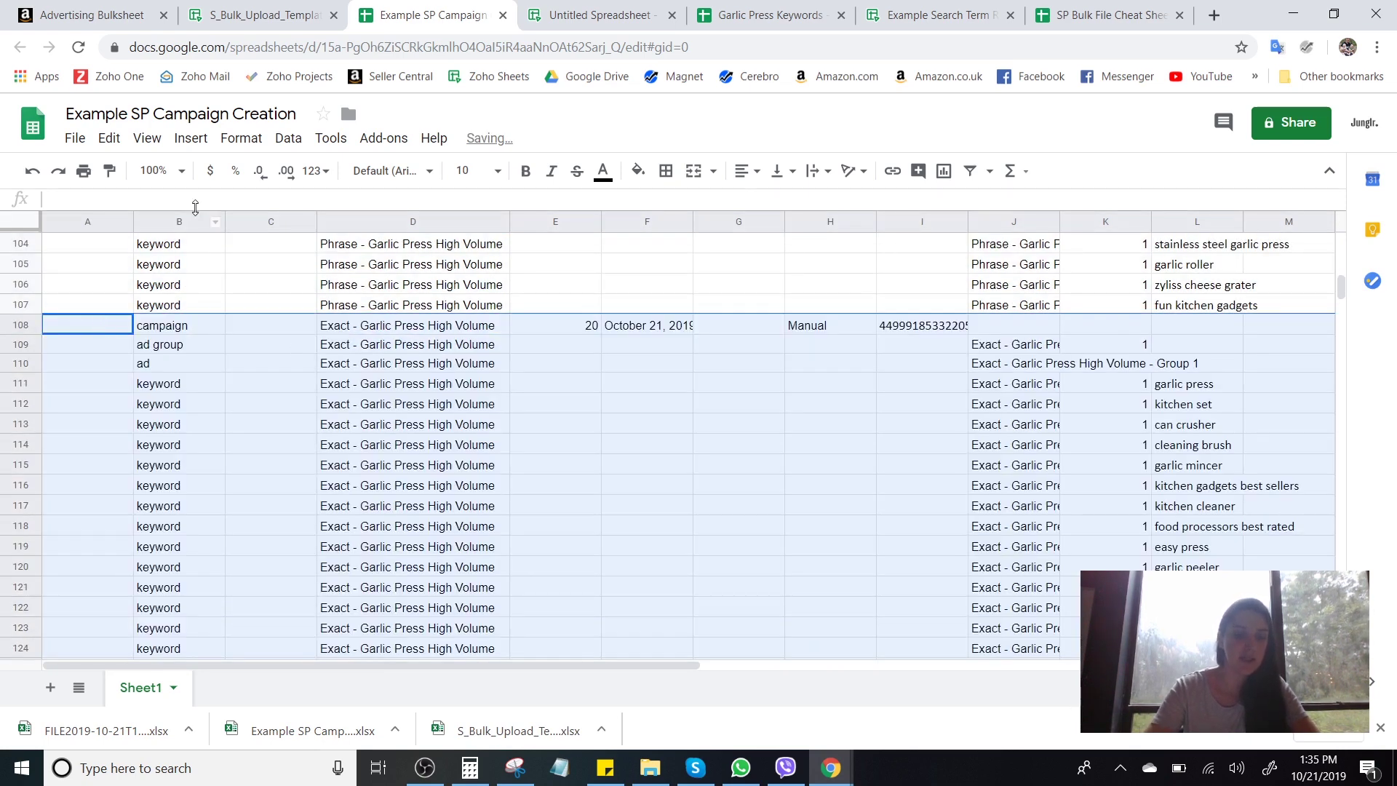
Set up Find and replace on the newly pasted campaign rows from row 108 down, with "Exact" as the text to find.
key(ctrl+h)
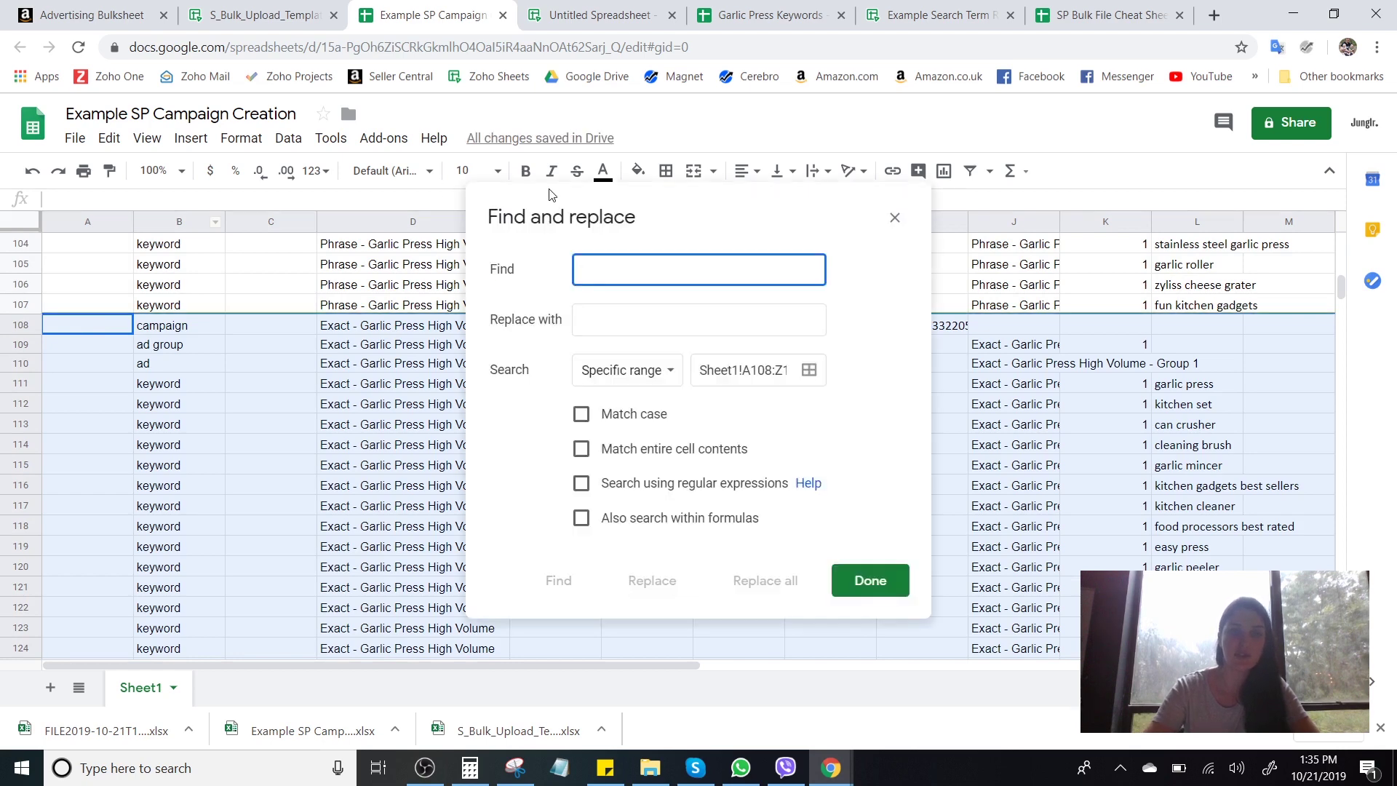
text(Ex)
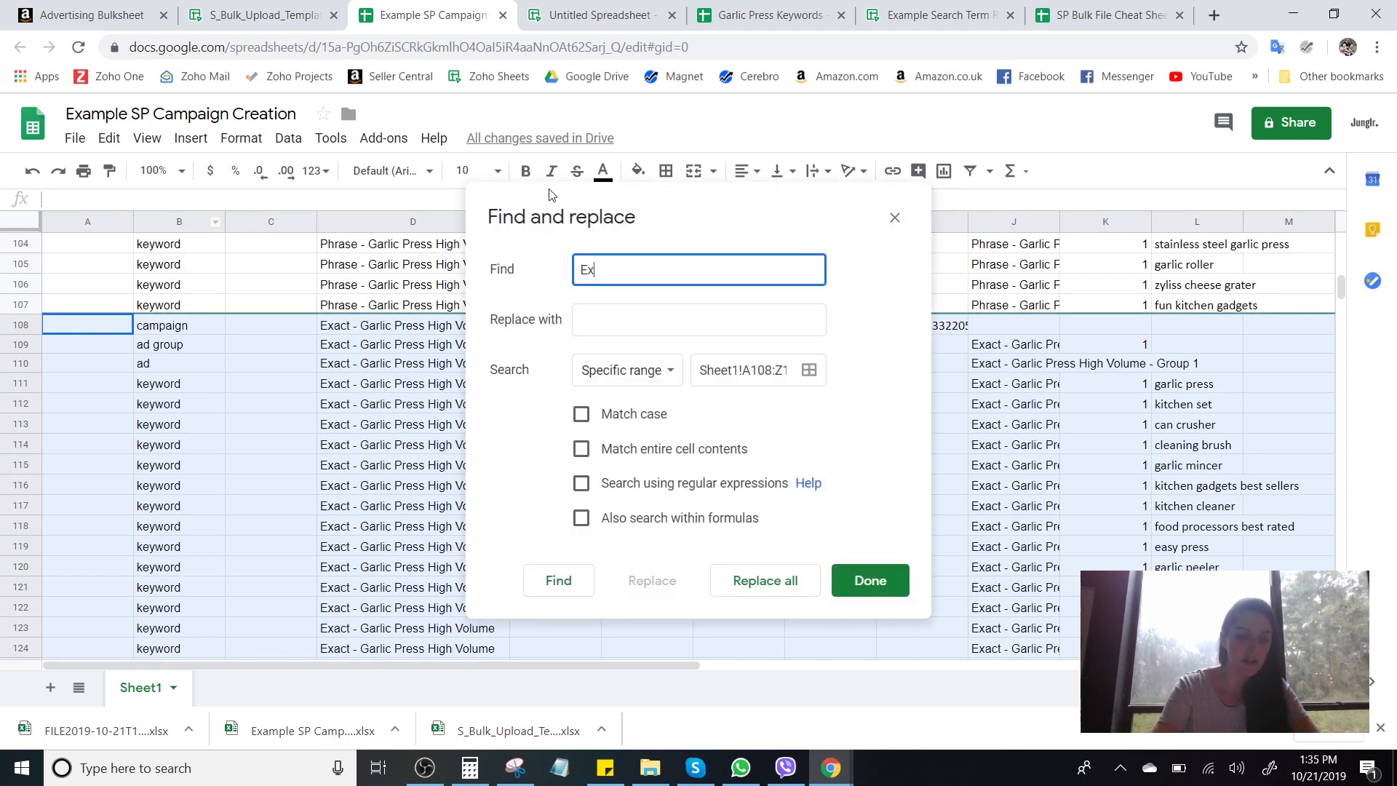
text(act)
key(Tab)
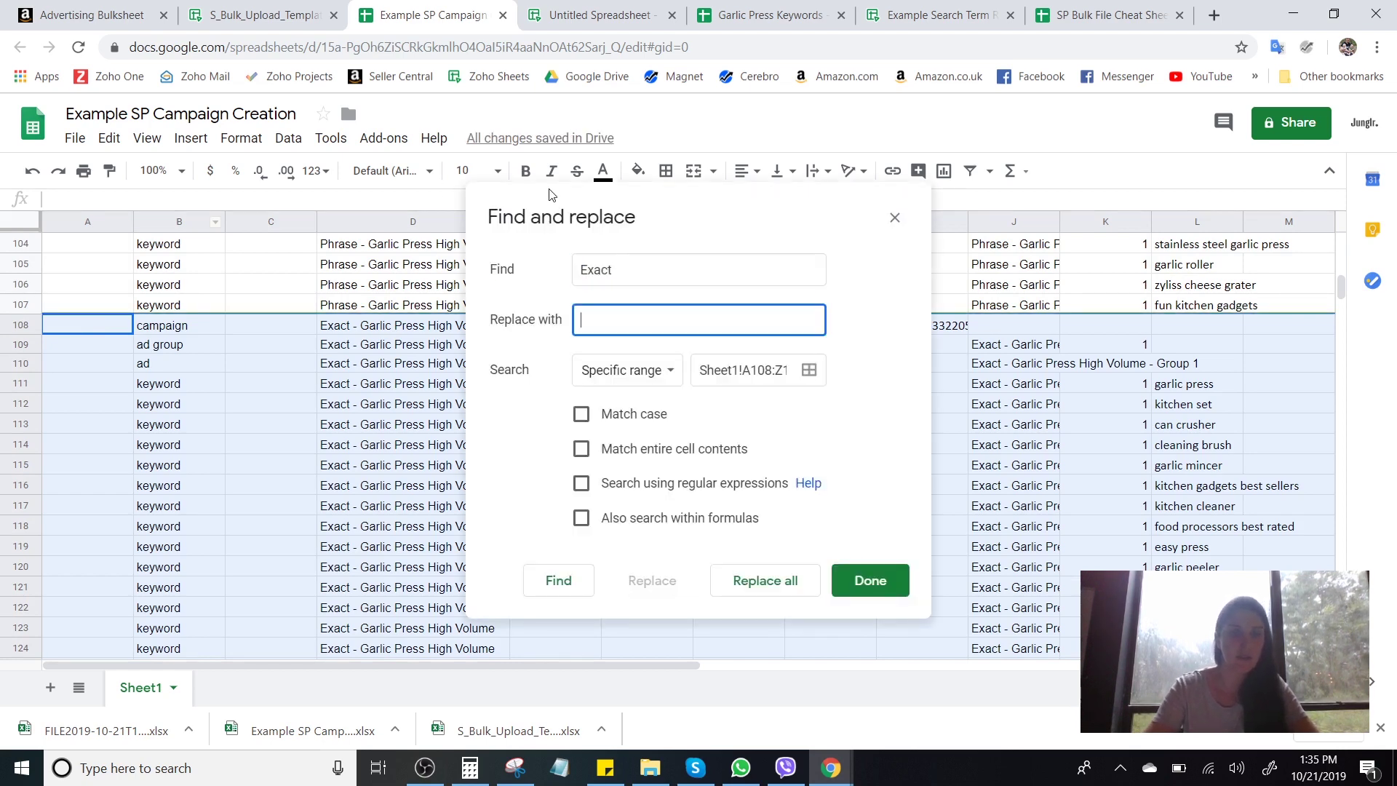
Replace every "Exact" with "Broad" in the copied campaign block starting at row 108.
text(Broad)
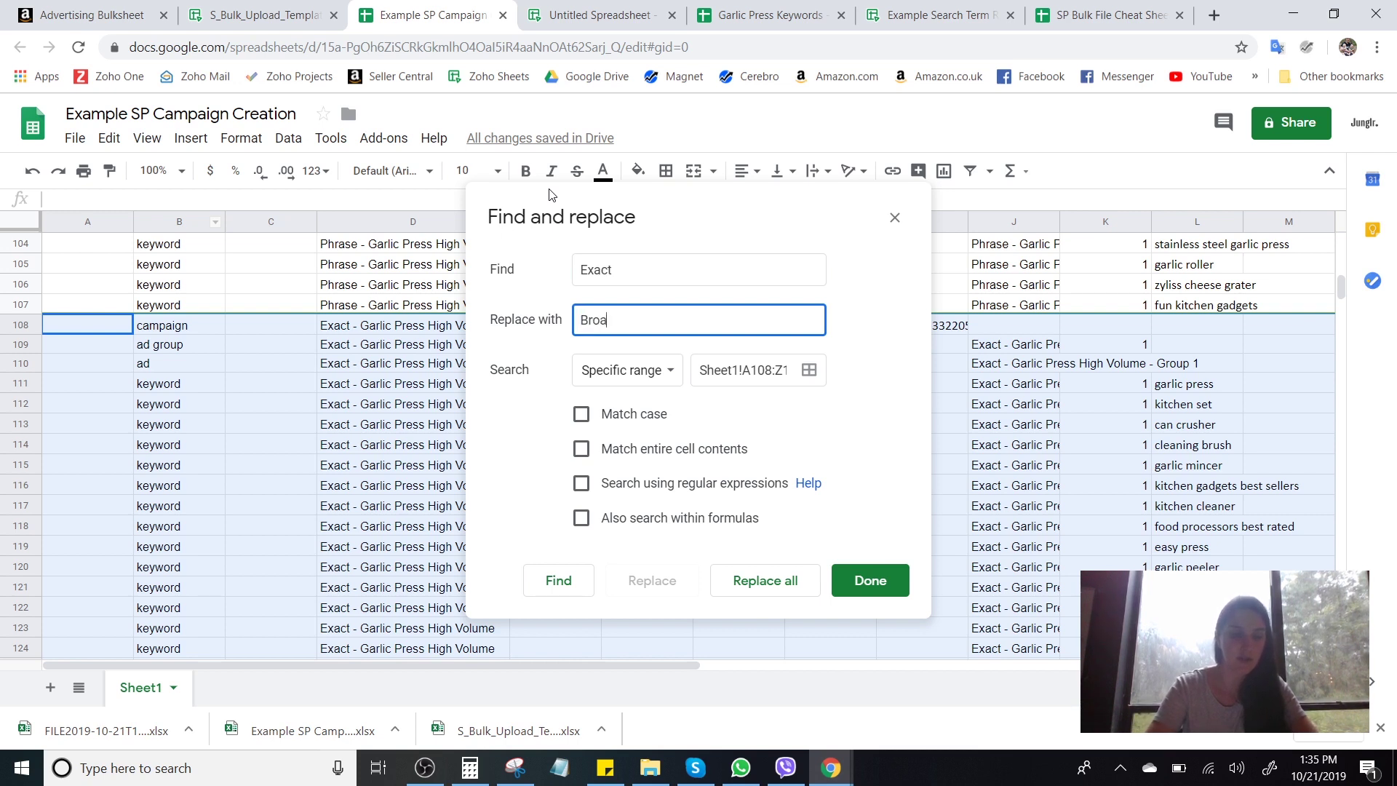
click(776, 588)
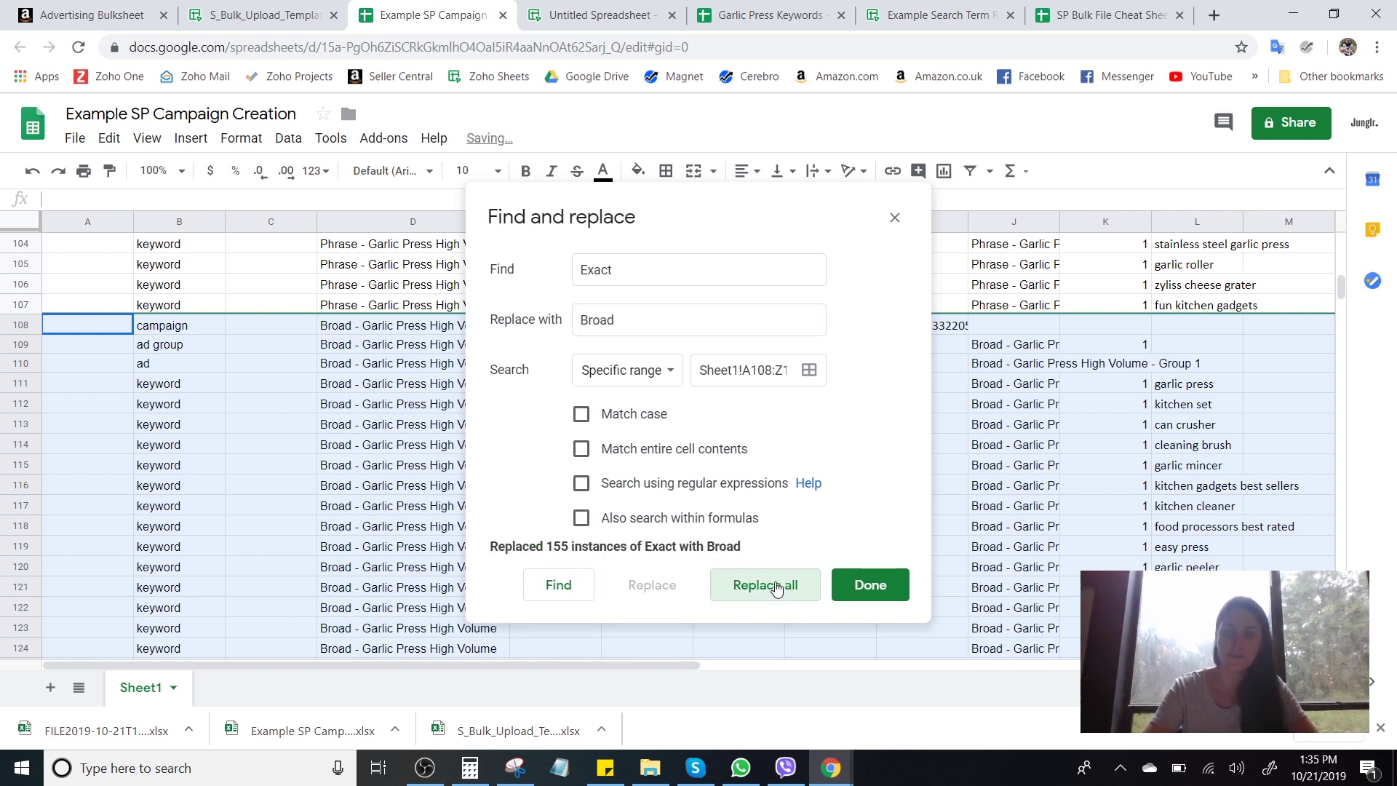
click(870, 585)
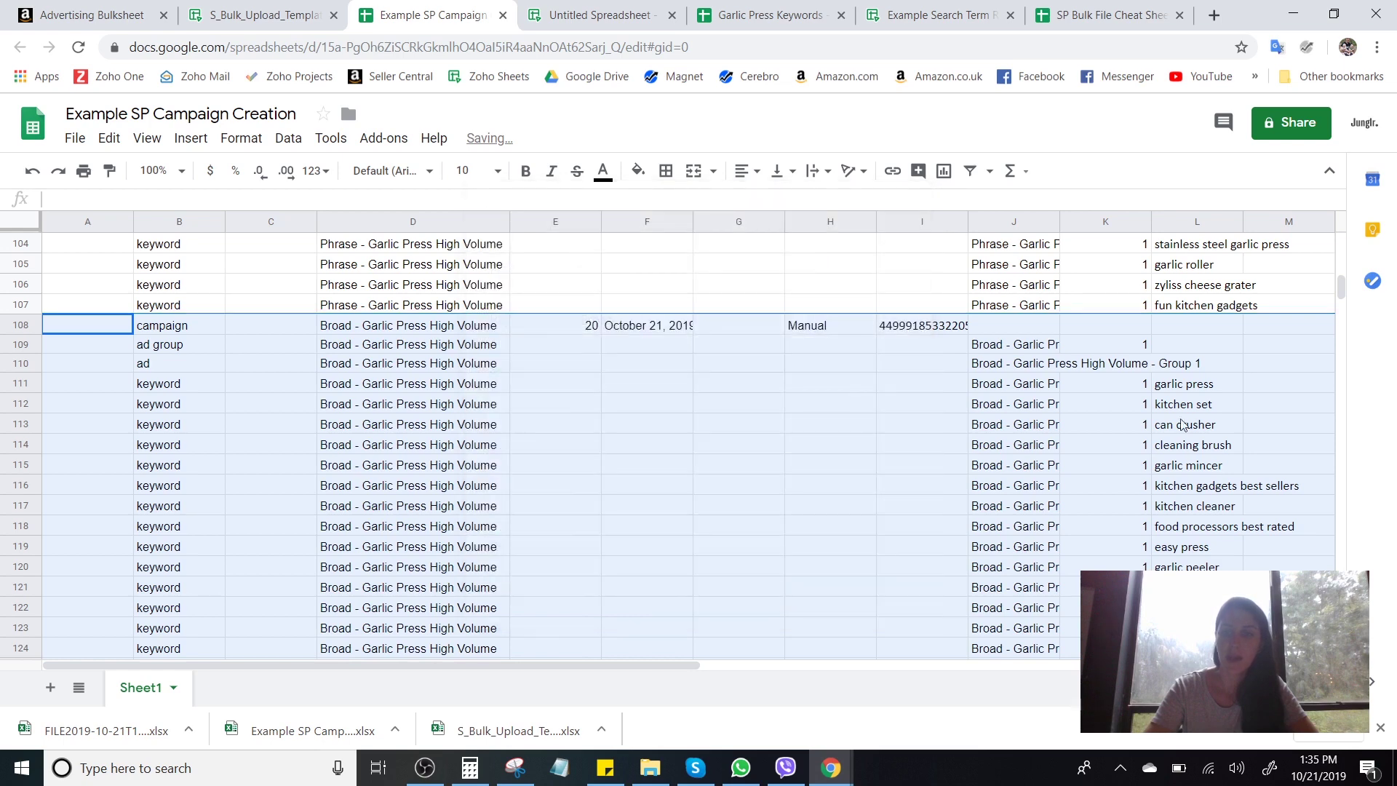
Review the match types and keywords across the Exact, Phrase and Broad campaign blocks.
drag(564, 661, 750, 653)
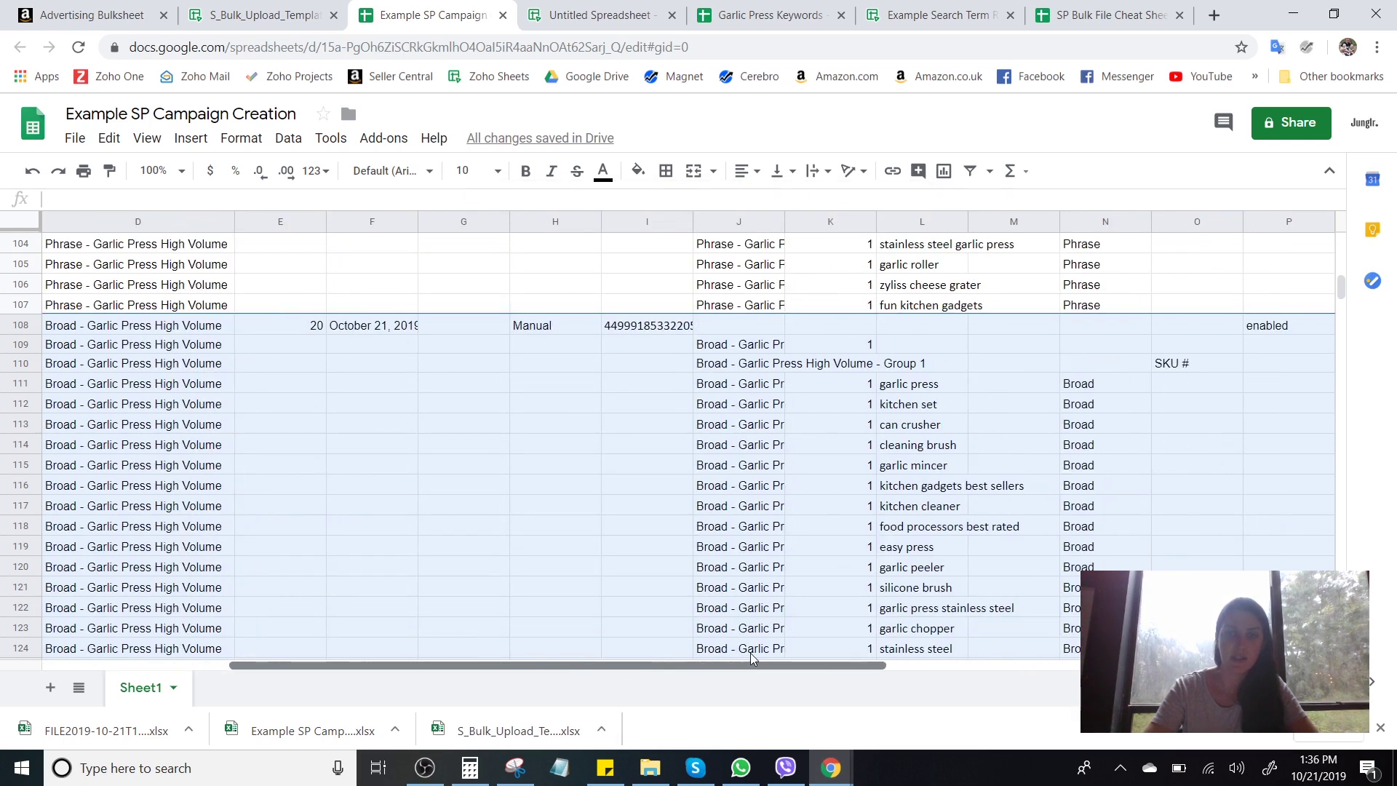
drag(1342, 290, 1336, 213)
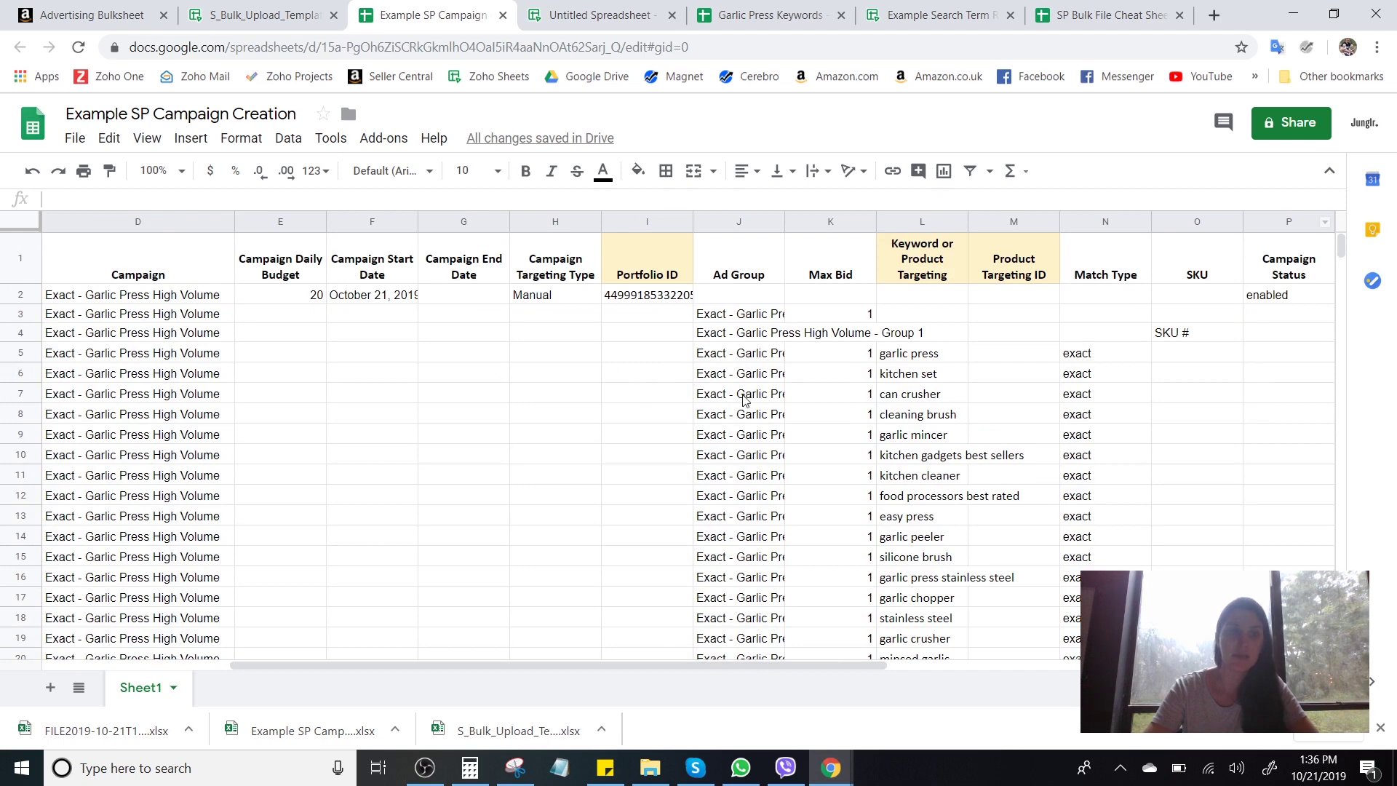
scroll(744, 400, down, 20)
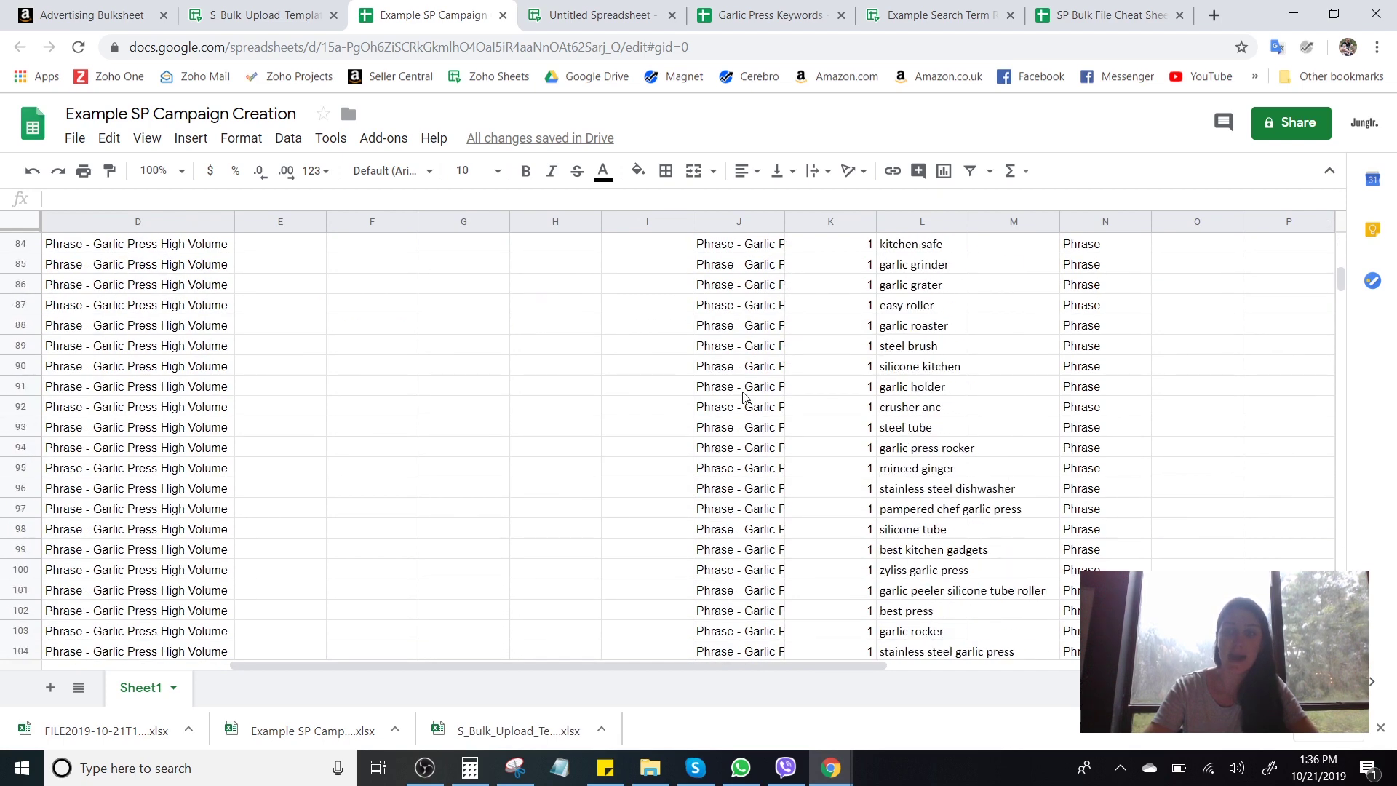
scroll(744, 398, down, 5)
scroll(865, 430, up, 6)
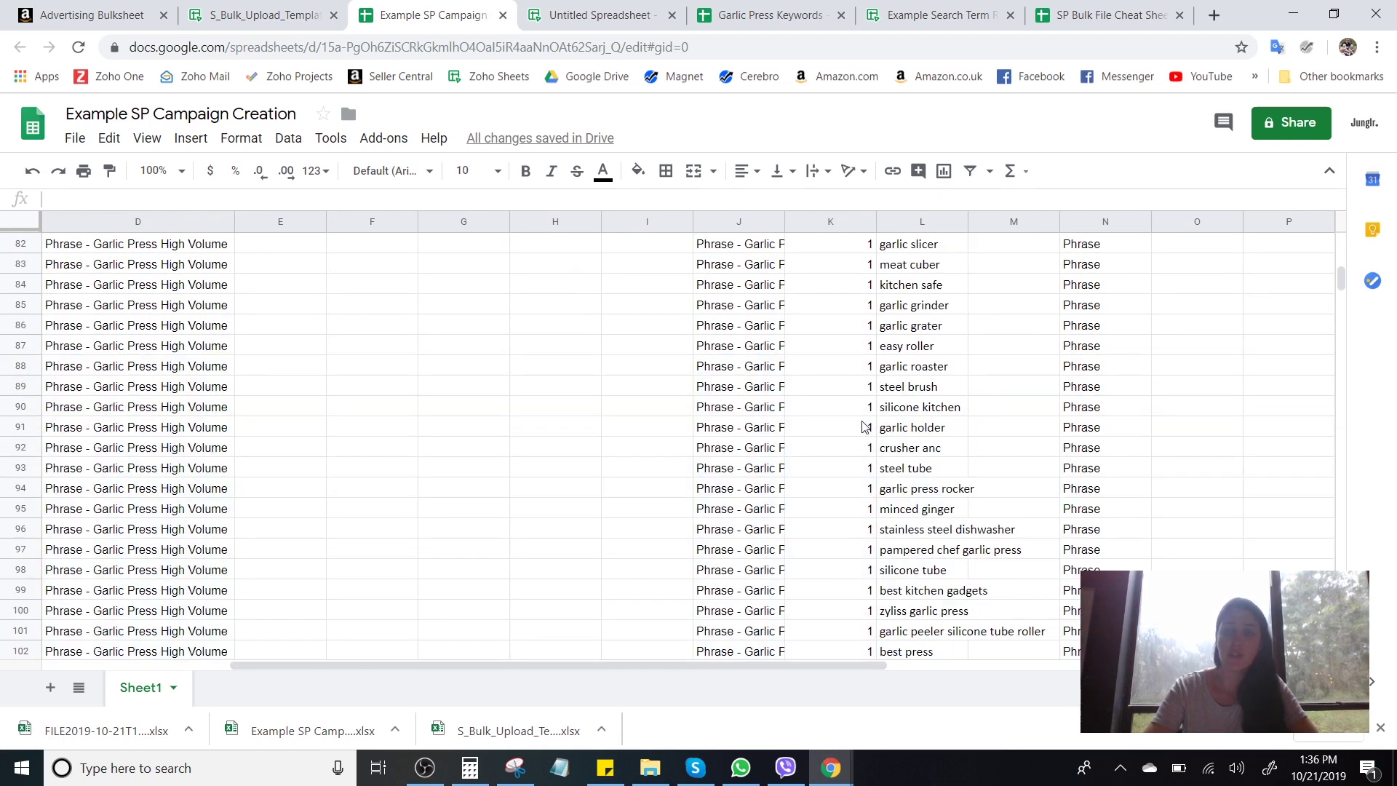
scroll(865, 428, down, 8)
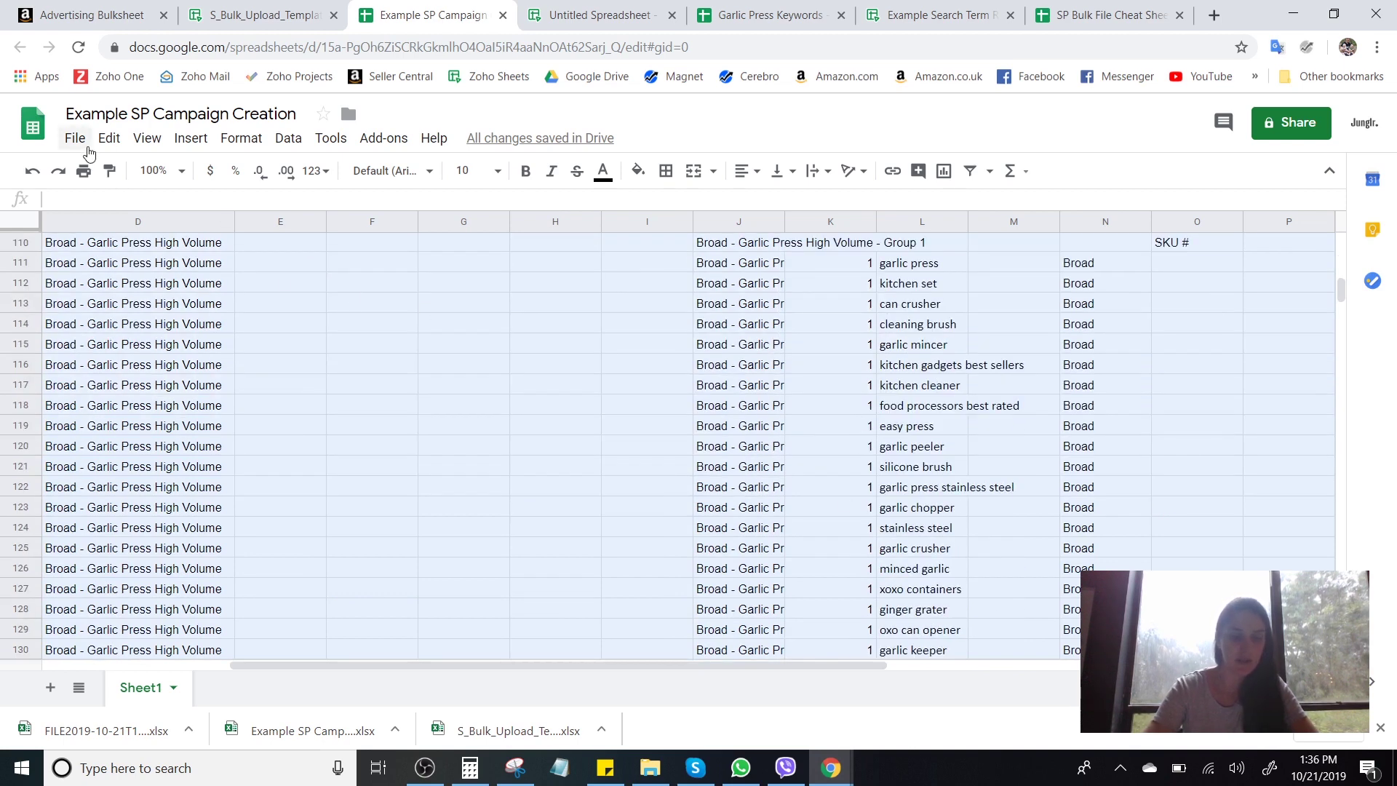
key(ctrl+h)
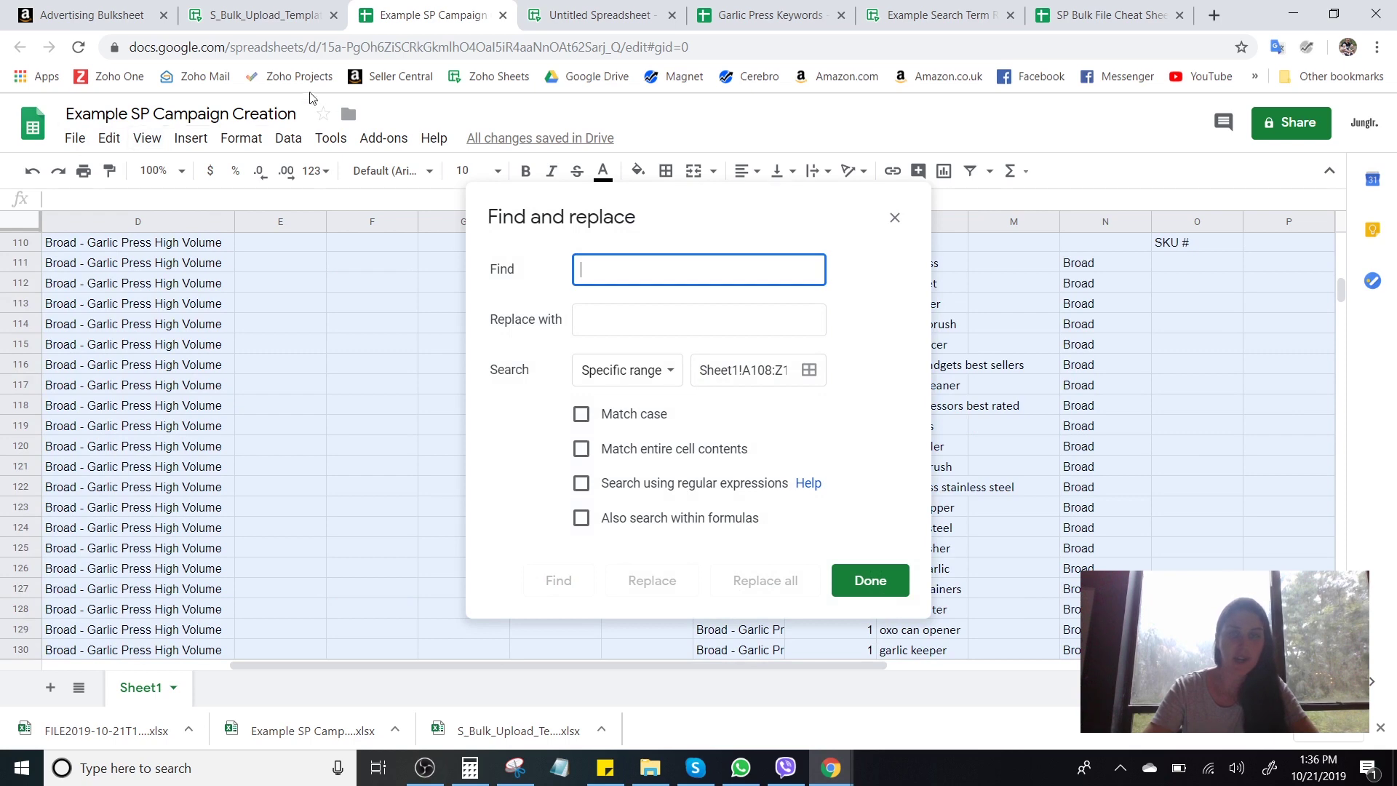
click(387, 452)
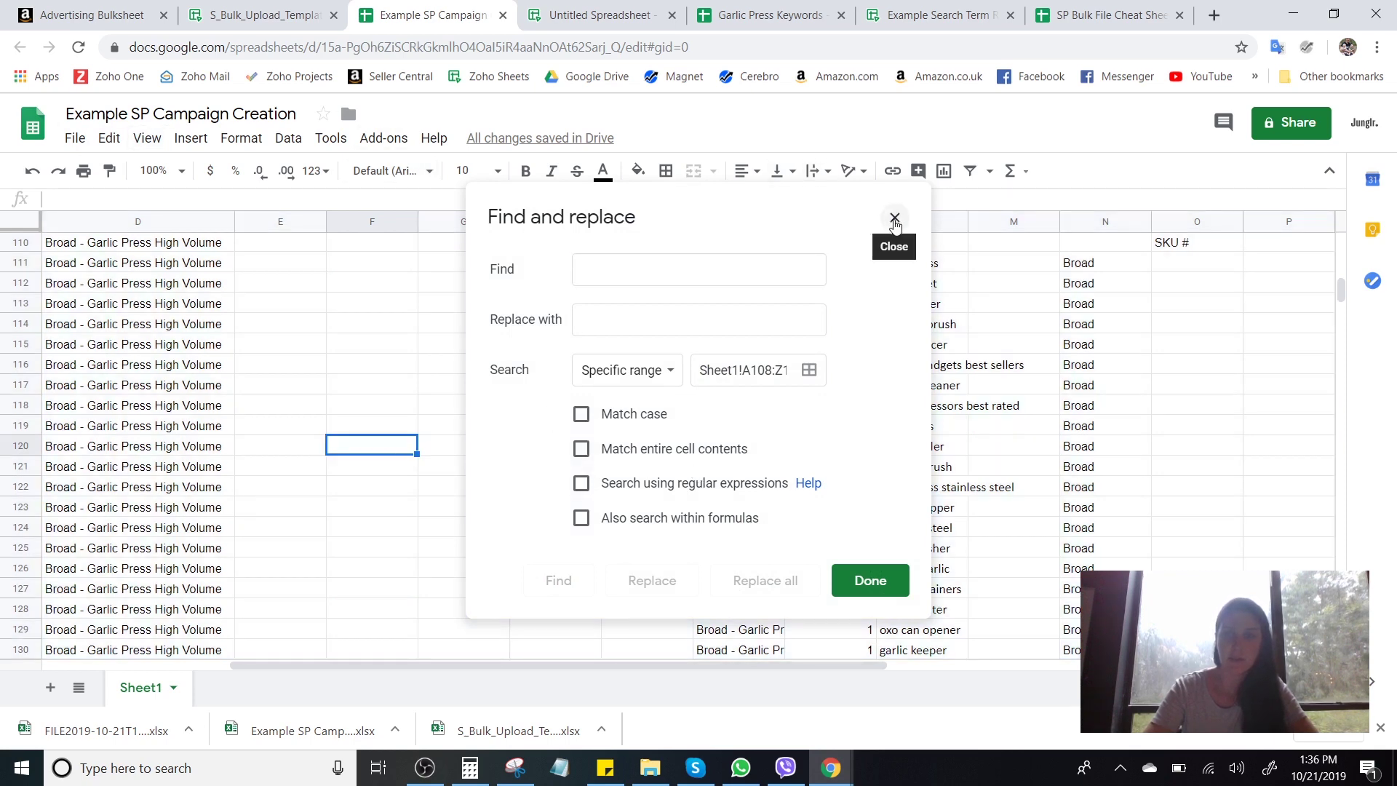
drag(804, 207, 345, 210)
Set the max bid of the Broad campaign's first keyword, garlic press, to 0.75 in K111.
scroll(908, 370, up, 3)
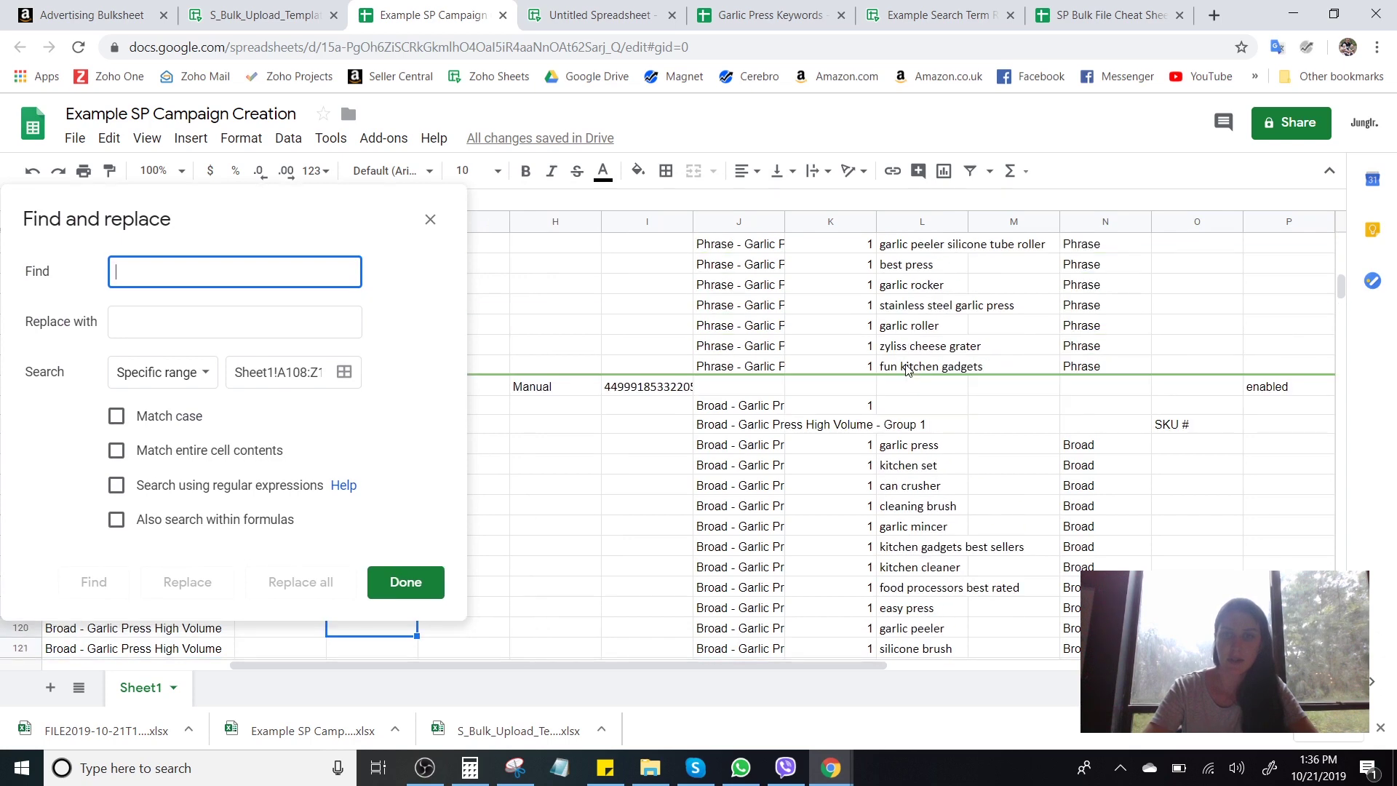
click(843, 451)
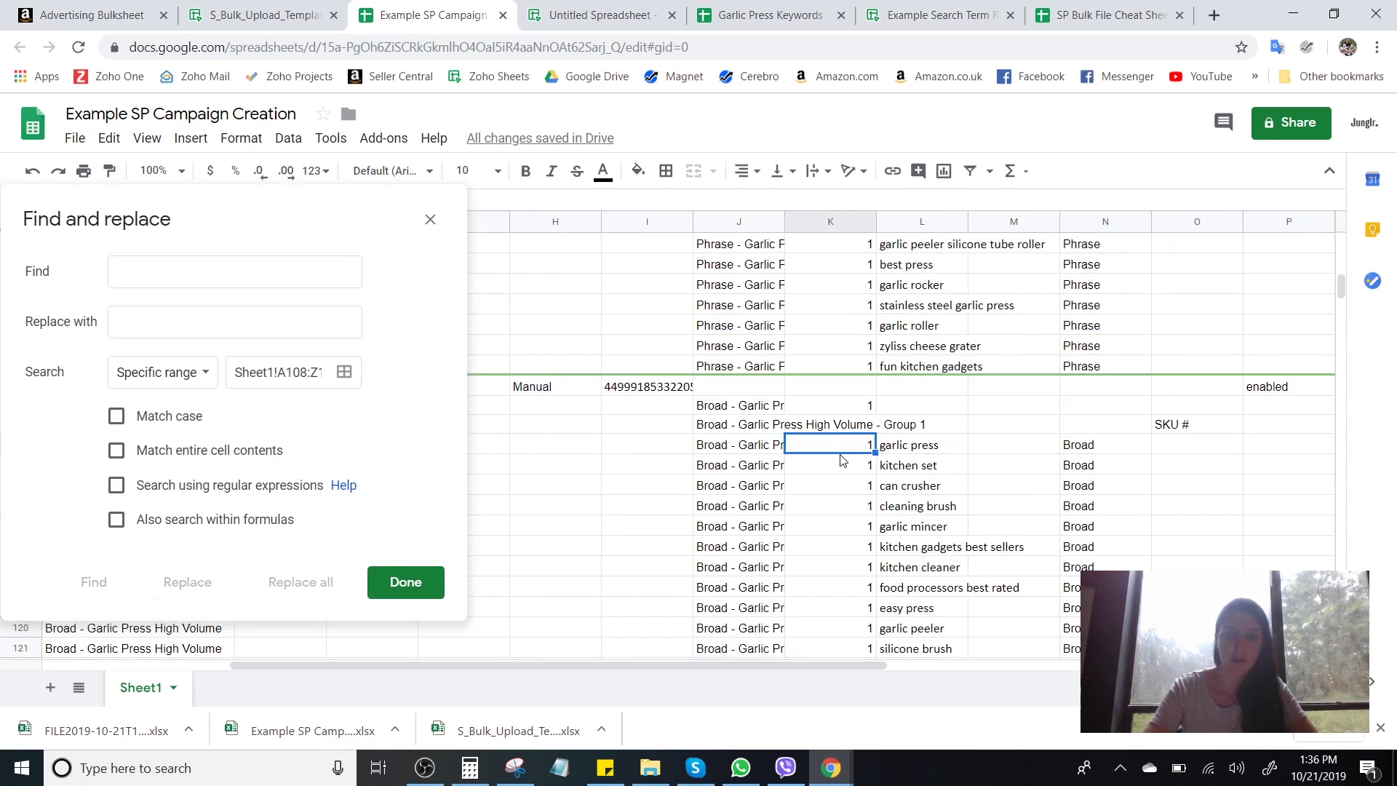
text(7)
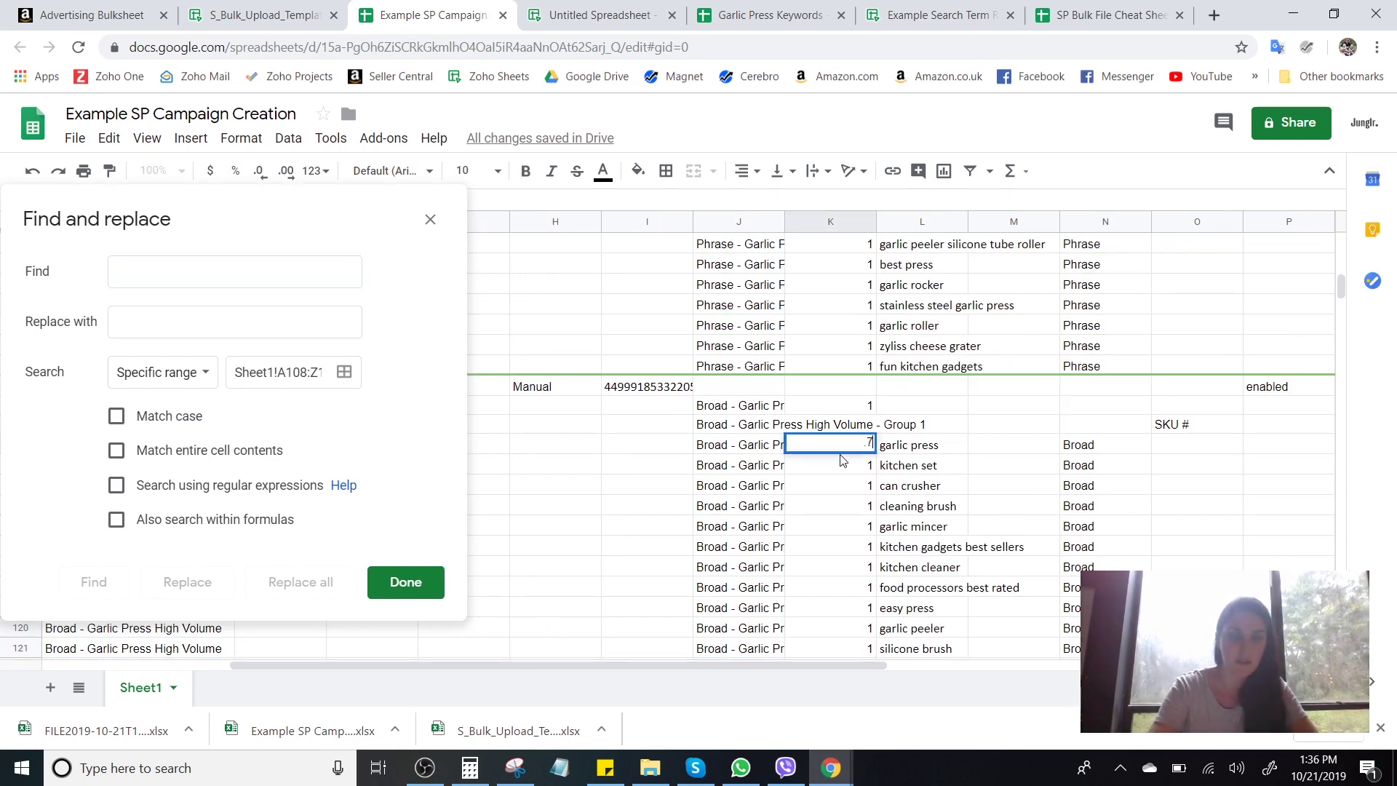
text(5)
key(Return)
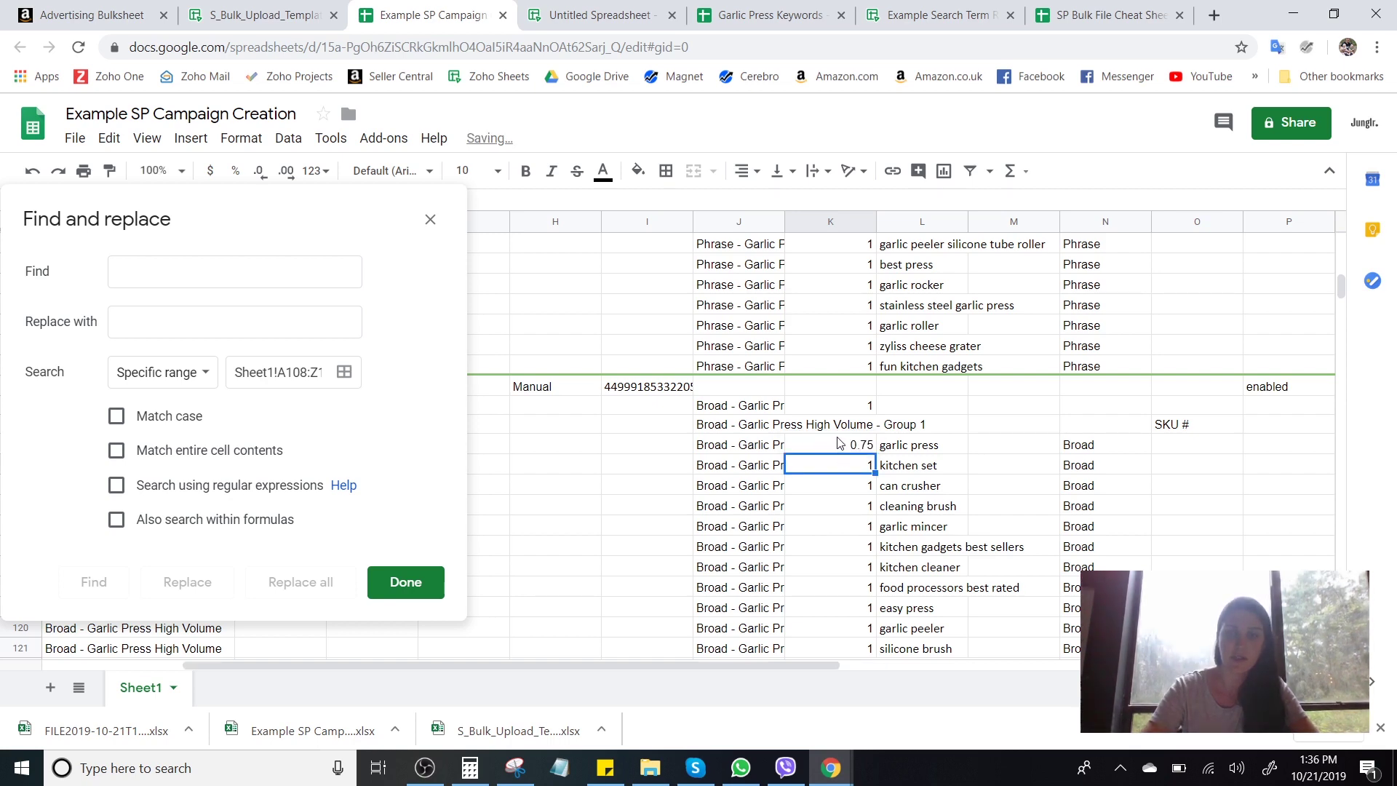
Copy the 0.75 bid to all remaining Broad campaign keywords through row 160 and dismiss the find and replace dialog.
click(841, 444)
key(ctrl+c)
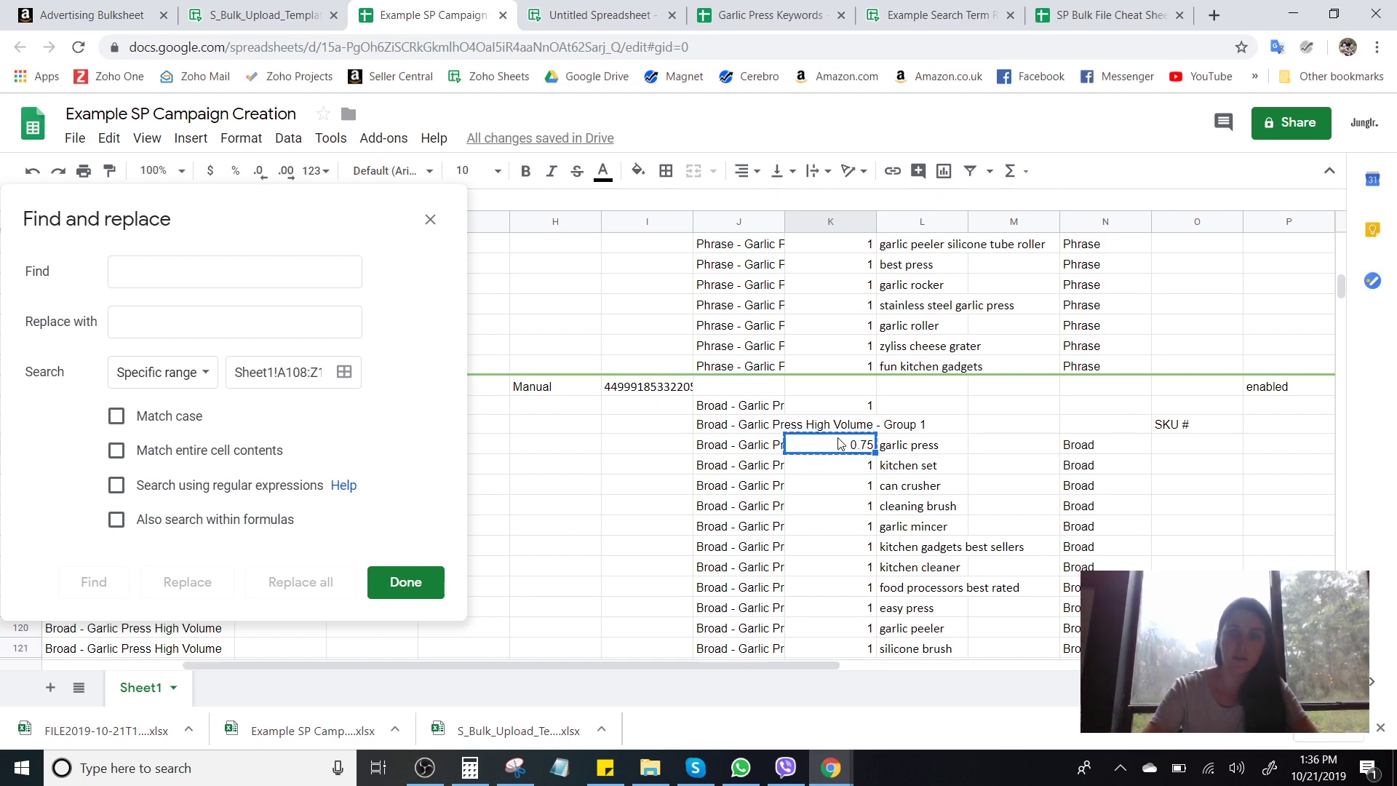
drag(840, 444, 810, 603)
key(ctrl+v)
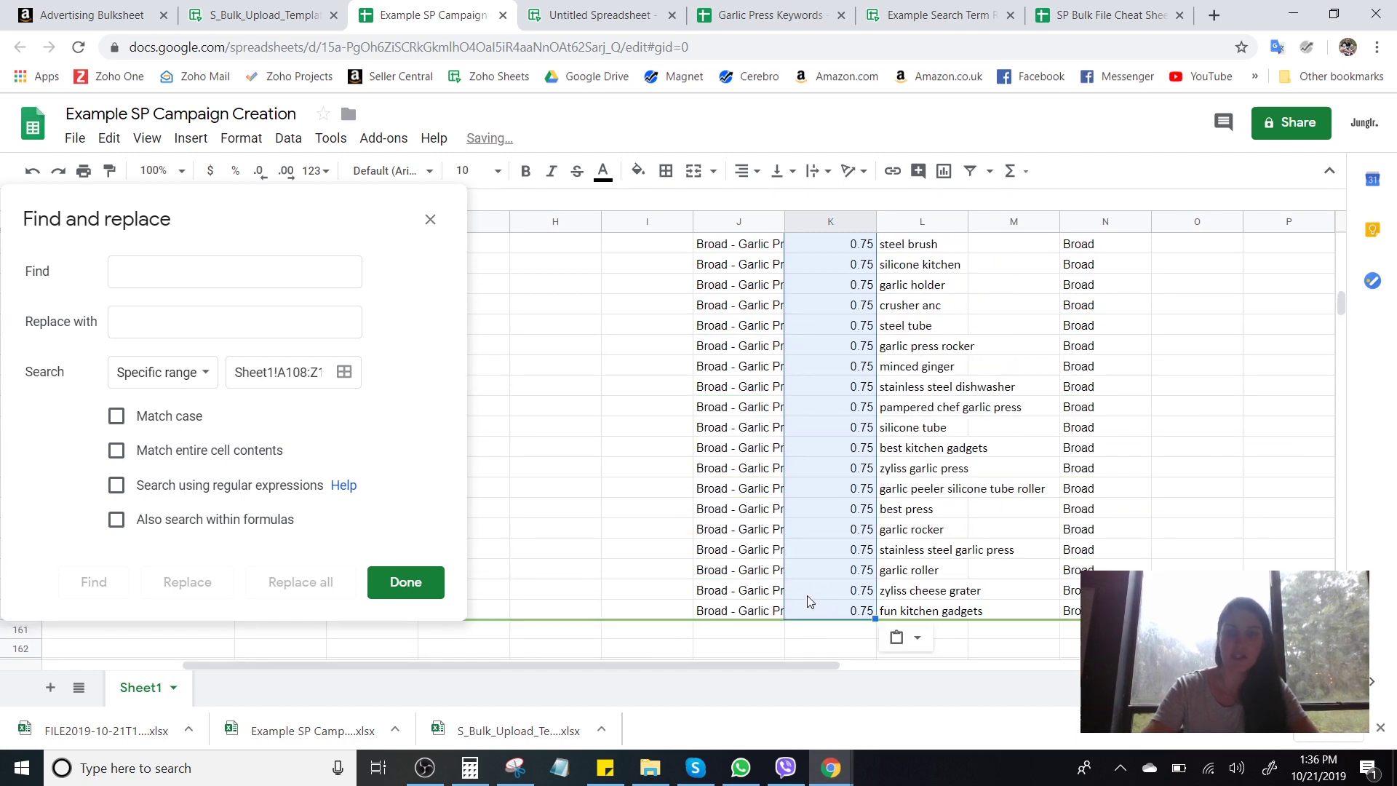
click(430, 219)
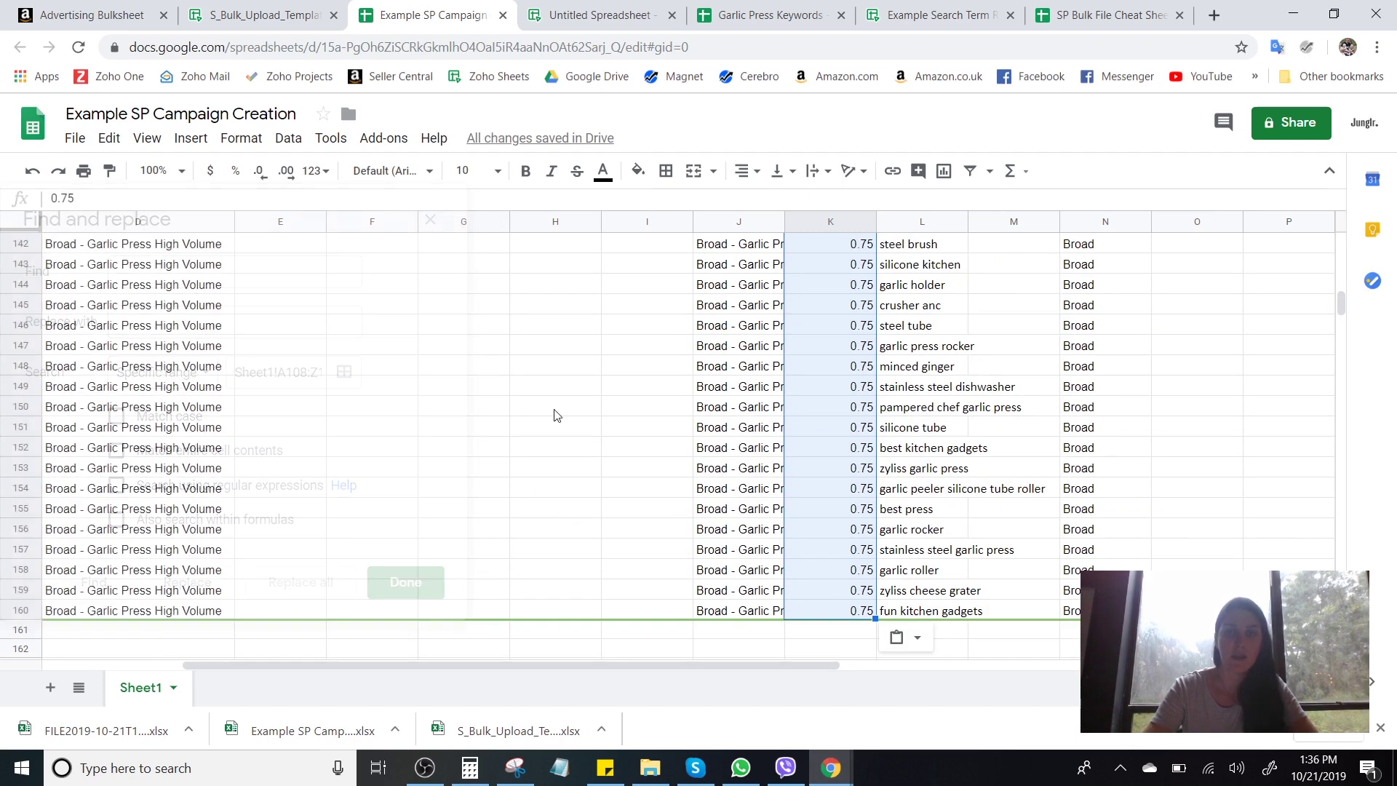
scroll(557, 415, up, 20)
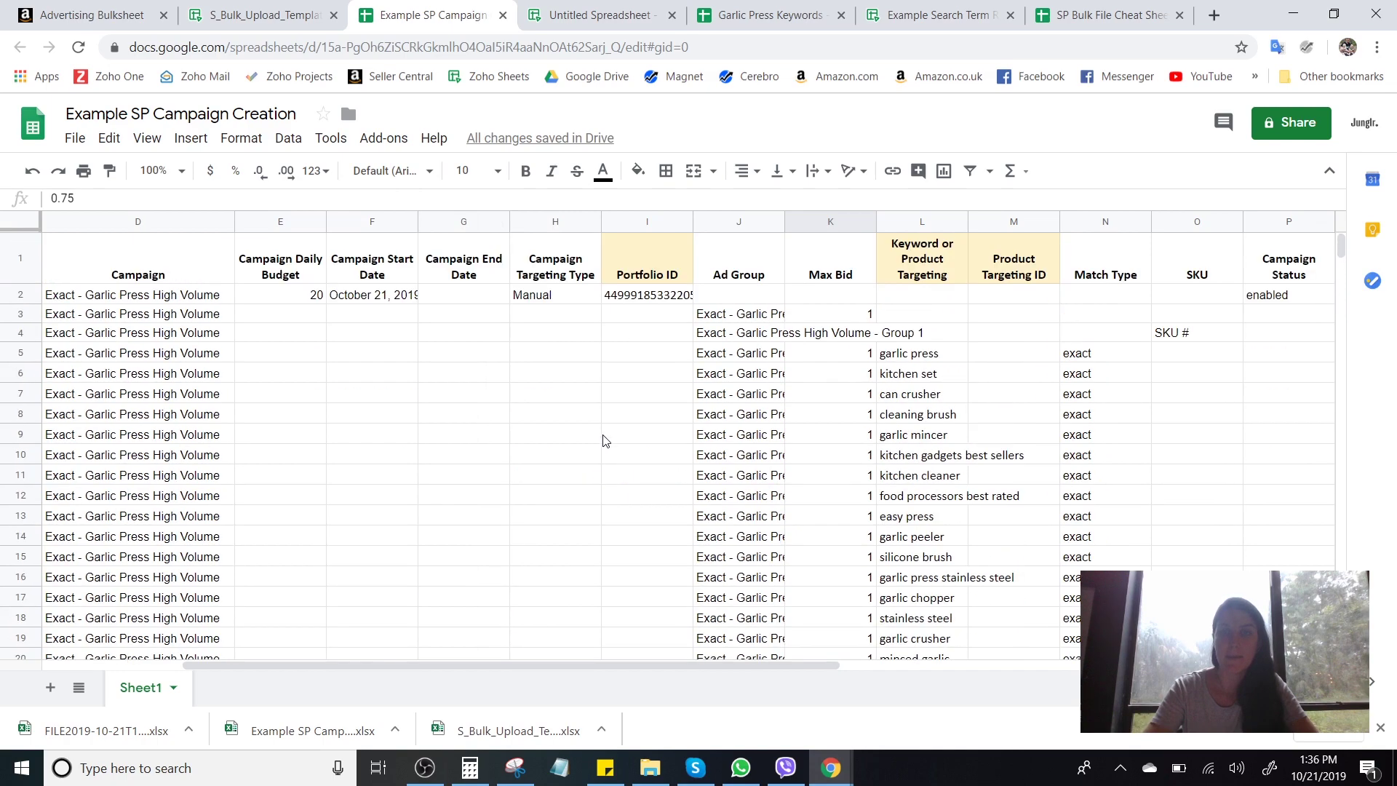
drag(640, 666, 408, 662)
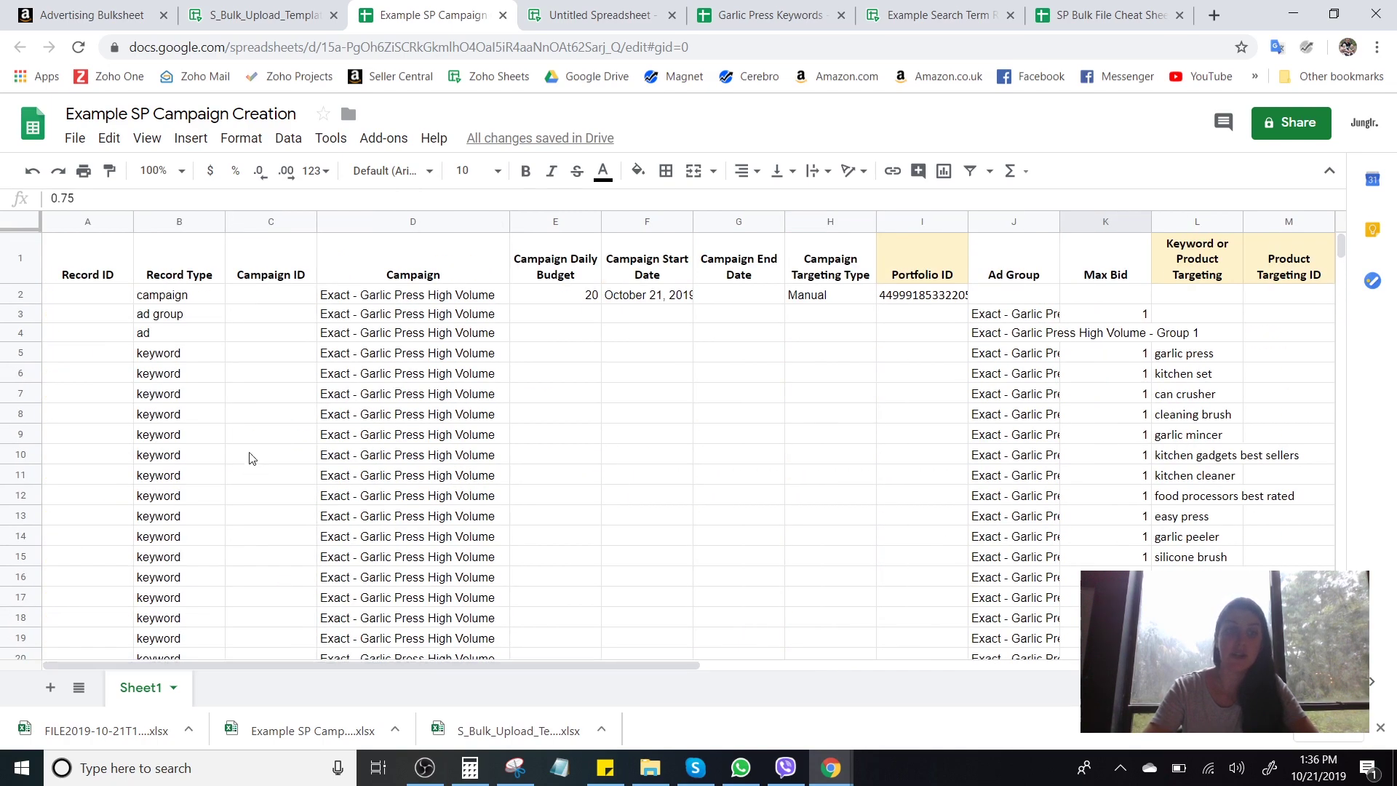
scroll(254, 455, down, 20)
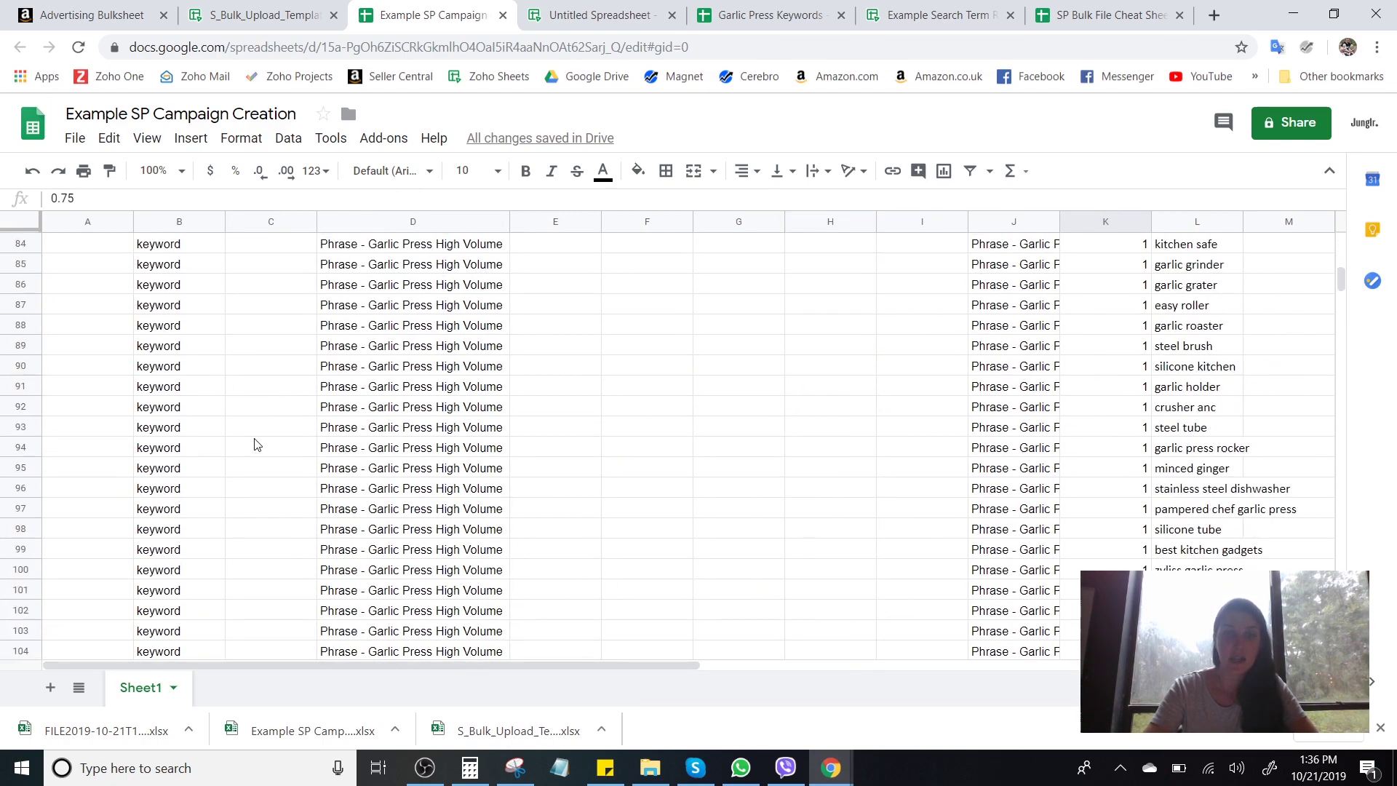
scroll(254, 445, down, 15)
scroll(255, 440, up, 2)
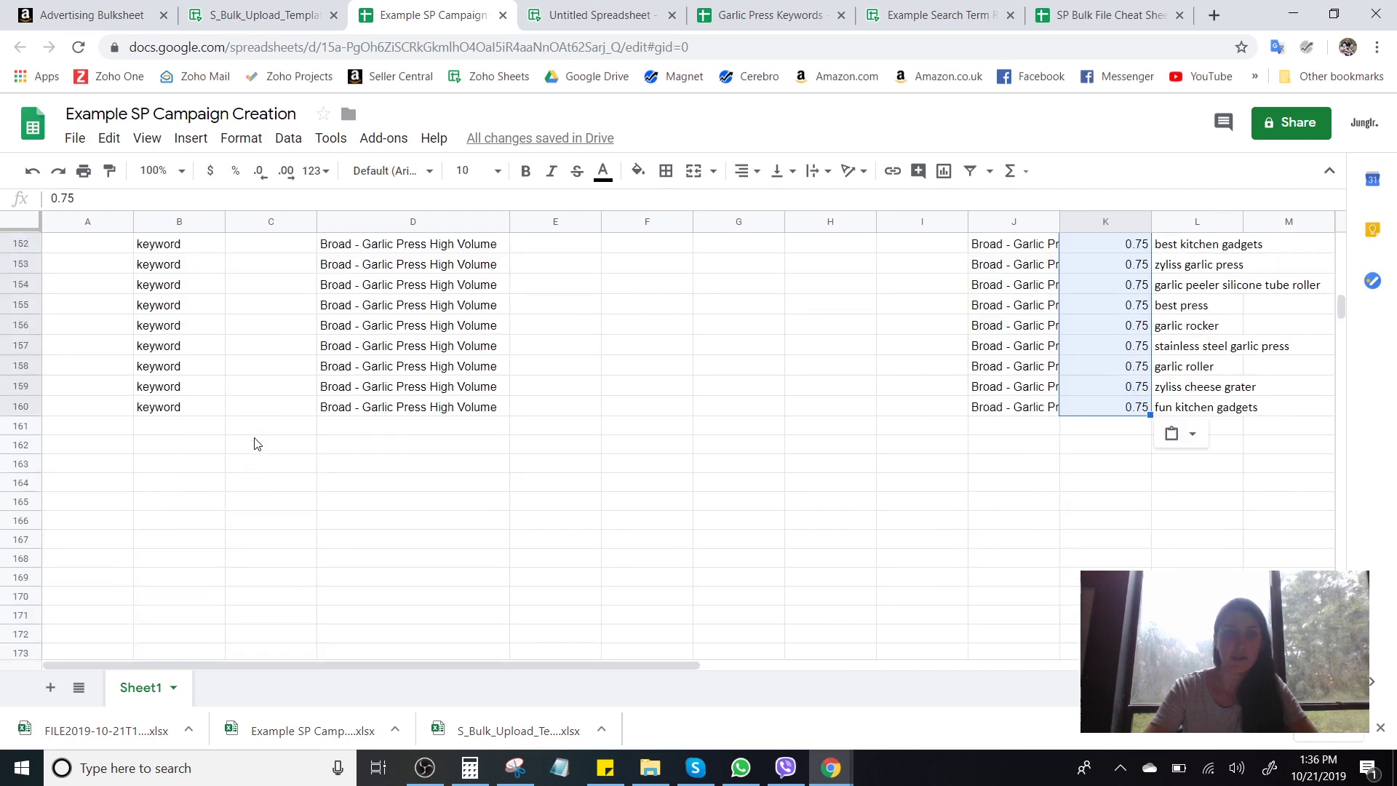
click(86, 429)
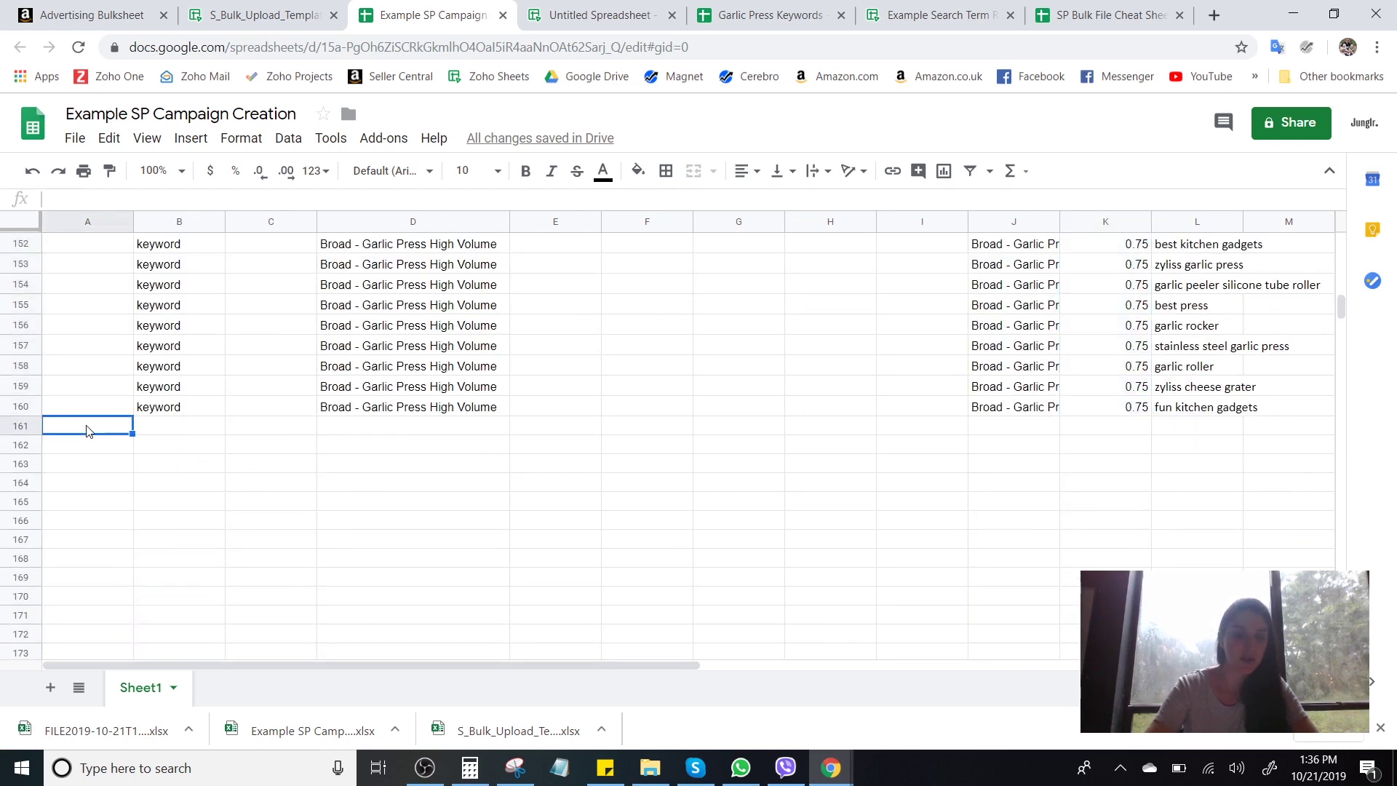
text(0.75)
key(ctrl+z)
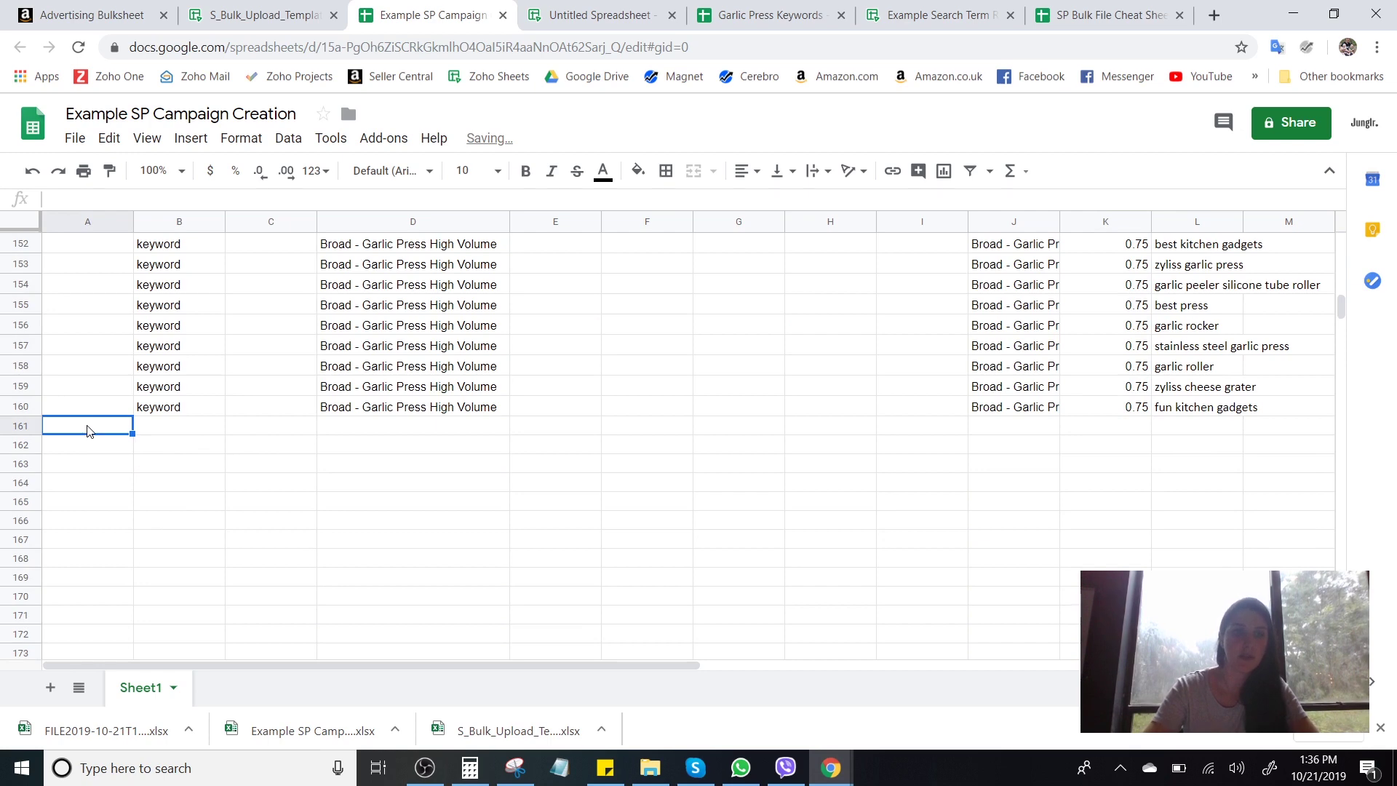
scroll(88, 431, up, 18)
scroll(88, 430, up, 14)
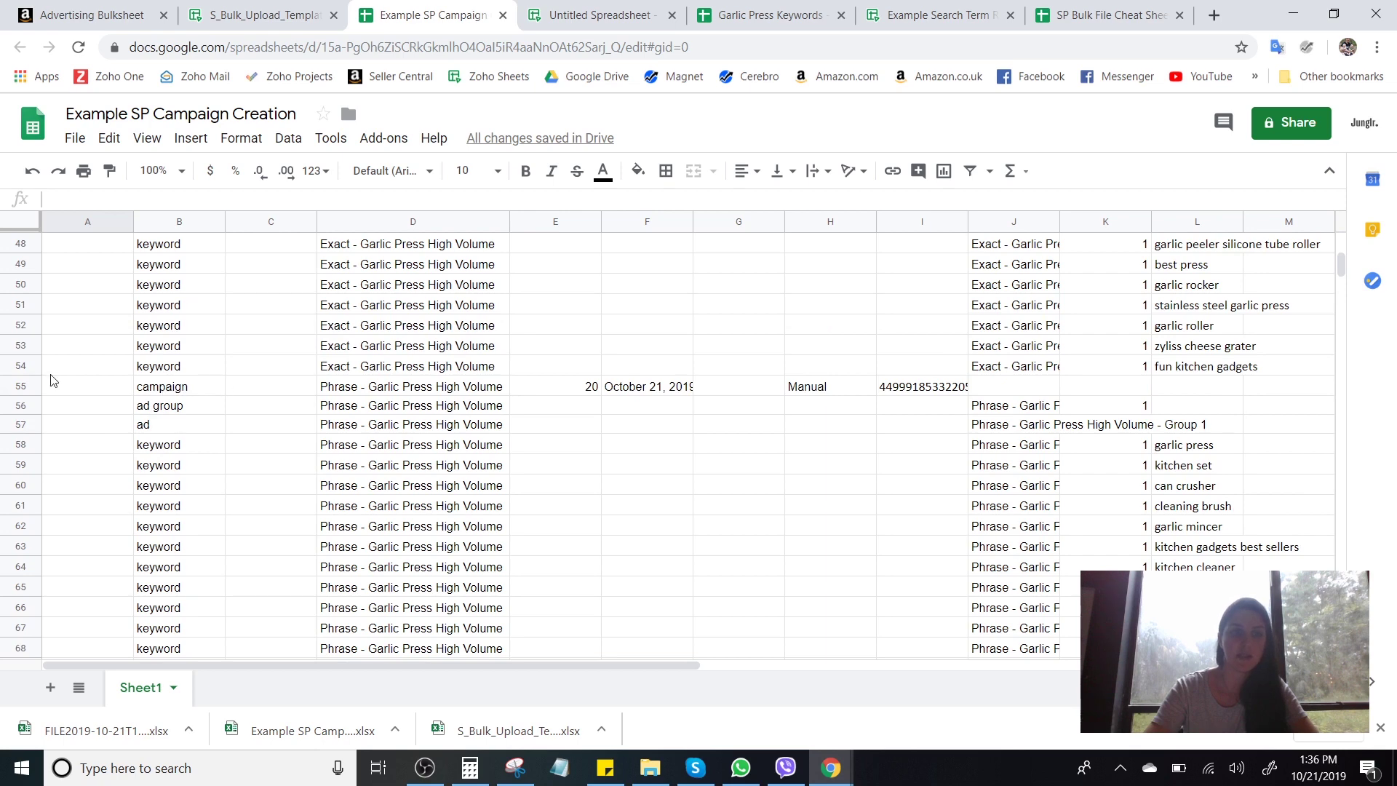
click(25, 385)
scroll(58, 466, down, 18)
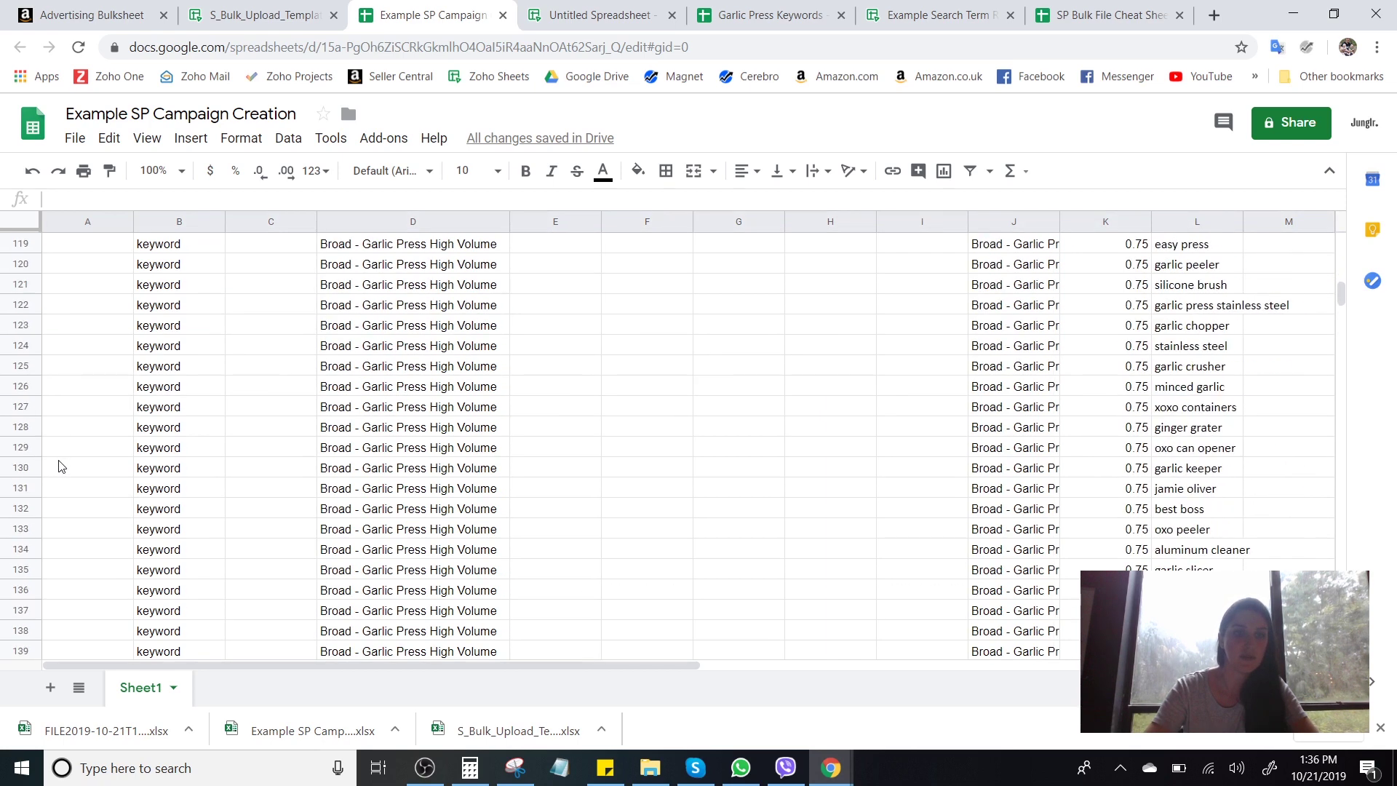
Duplicate the whole Broad campaign block, rows 108 to 160, into the empty rows starting at A161.
scroll(58, 462, up, 5)
scroll(73, 480, down, 3)
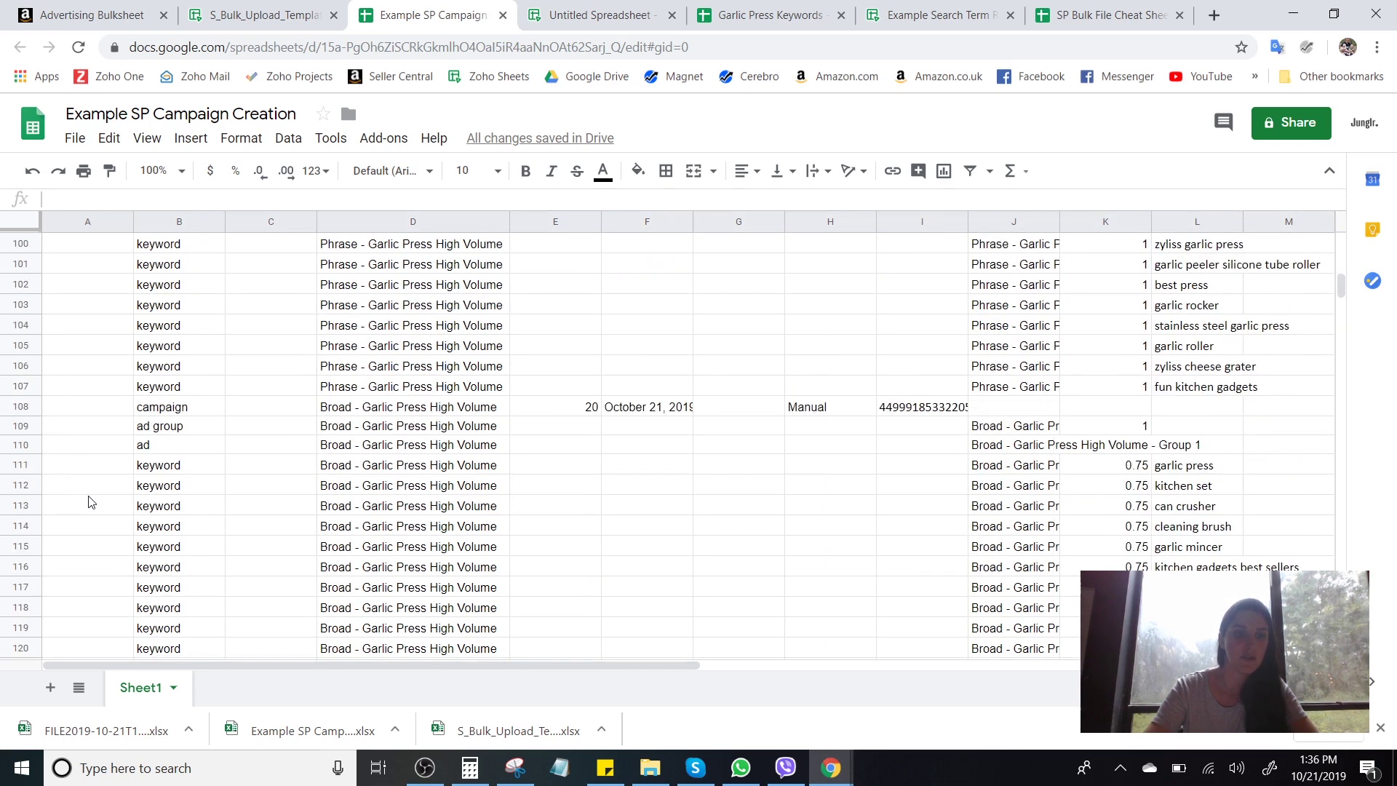
click(27, 411)
scroll(68, 436, down, 15)
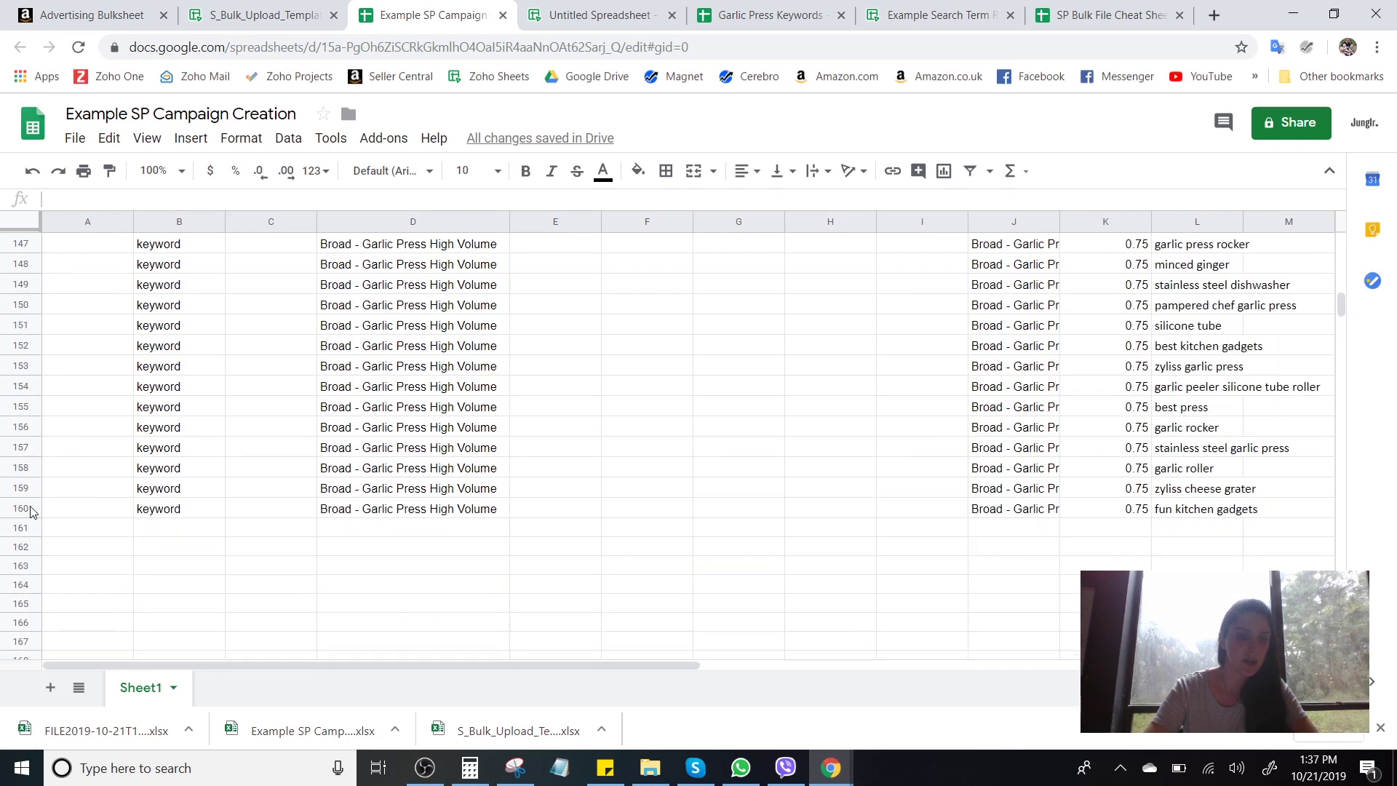
shift+click(31, 509)
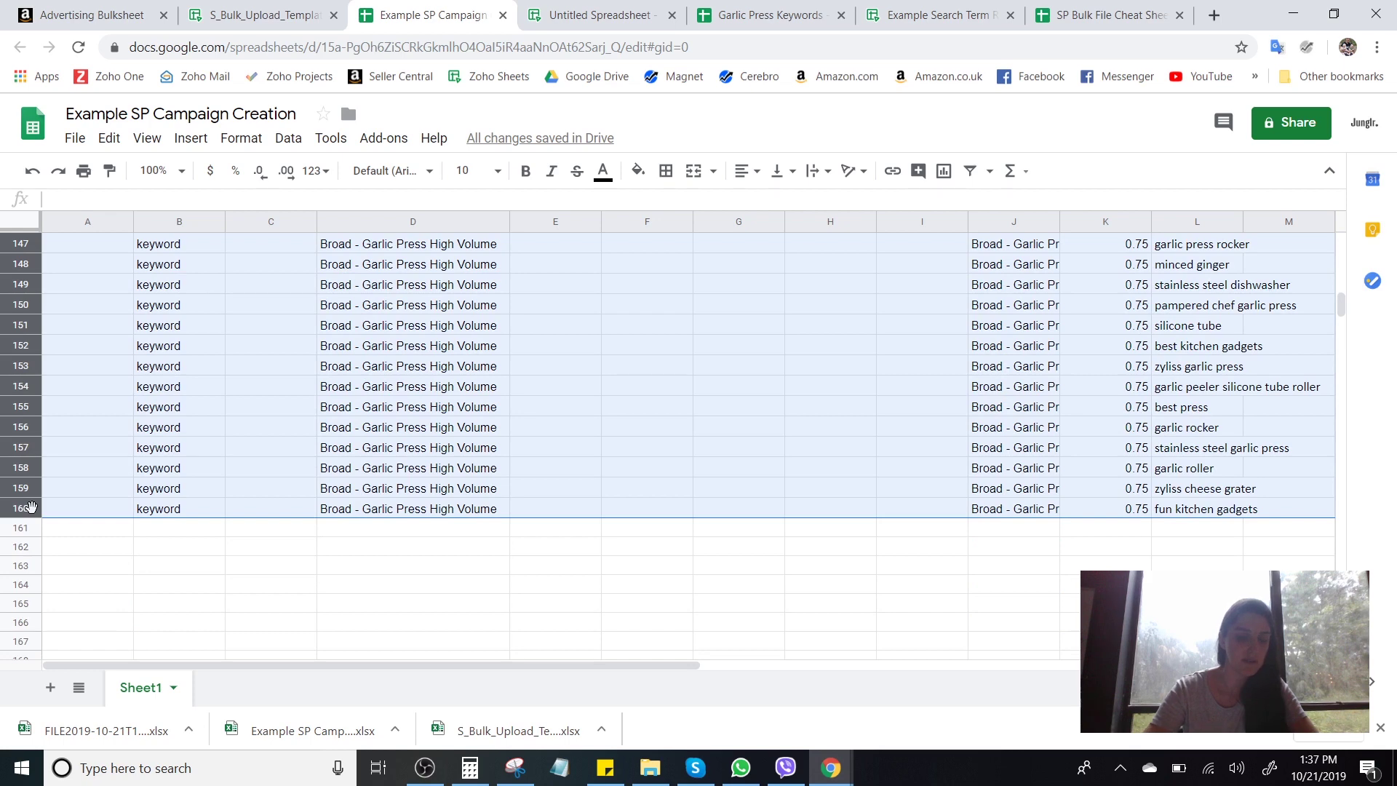
key(ctrl+c)
click(80, 531)
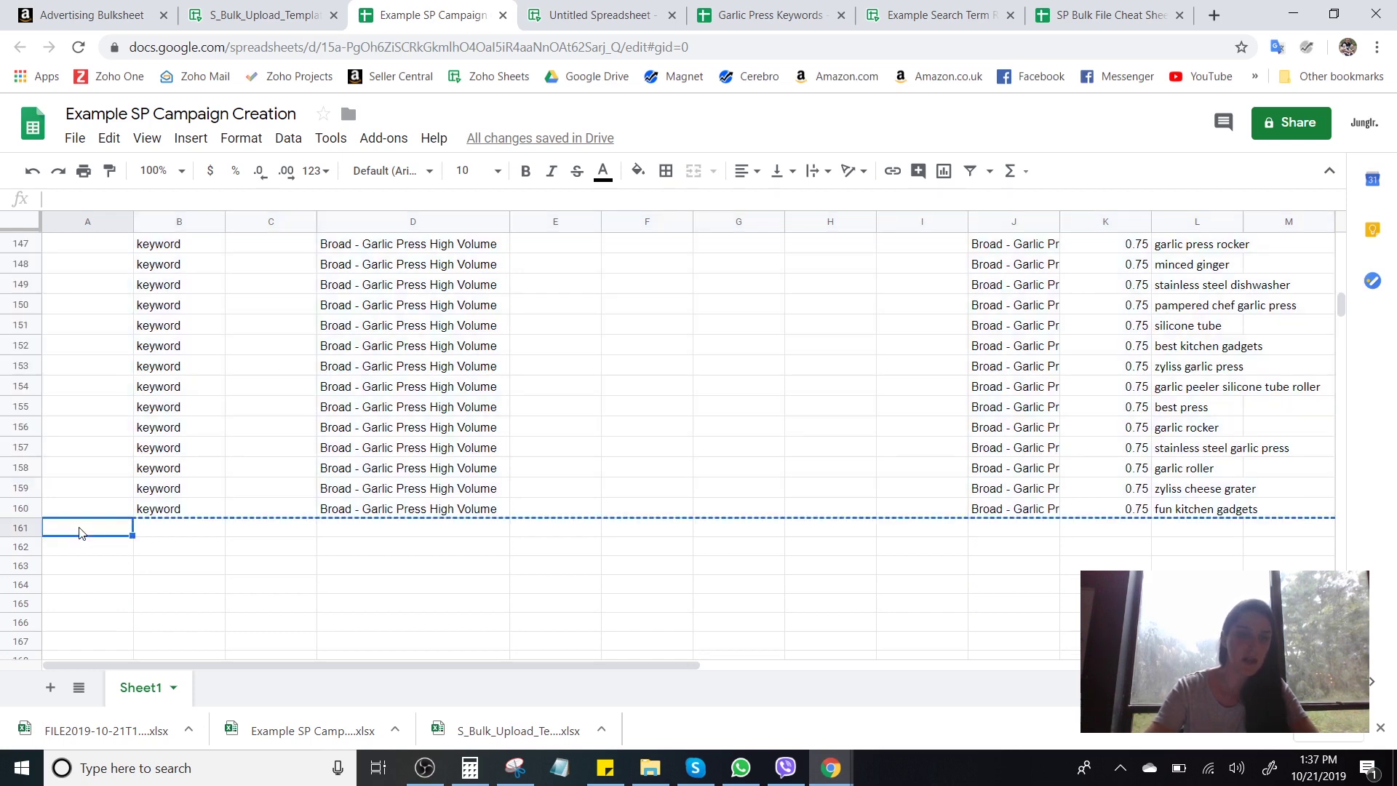
key(ctrl+v)
Replace every "Broad" with "Exact" in the newly pasted campaign block starting at row 161.
scroll(634, 477, down, 6)
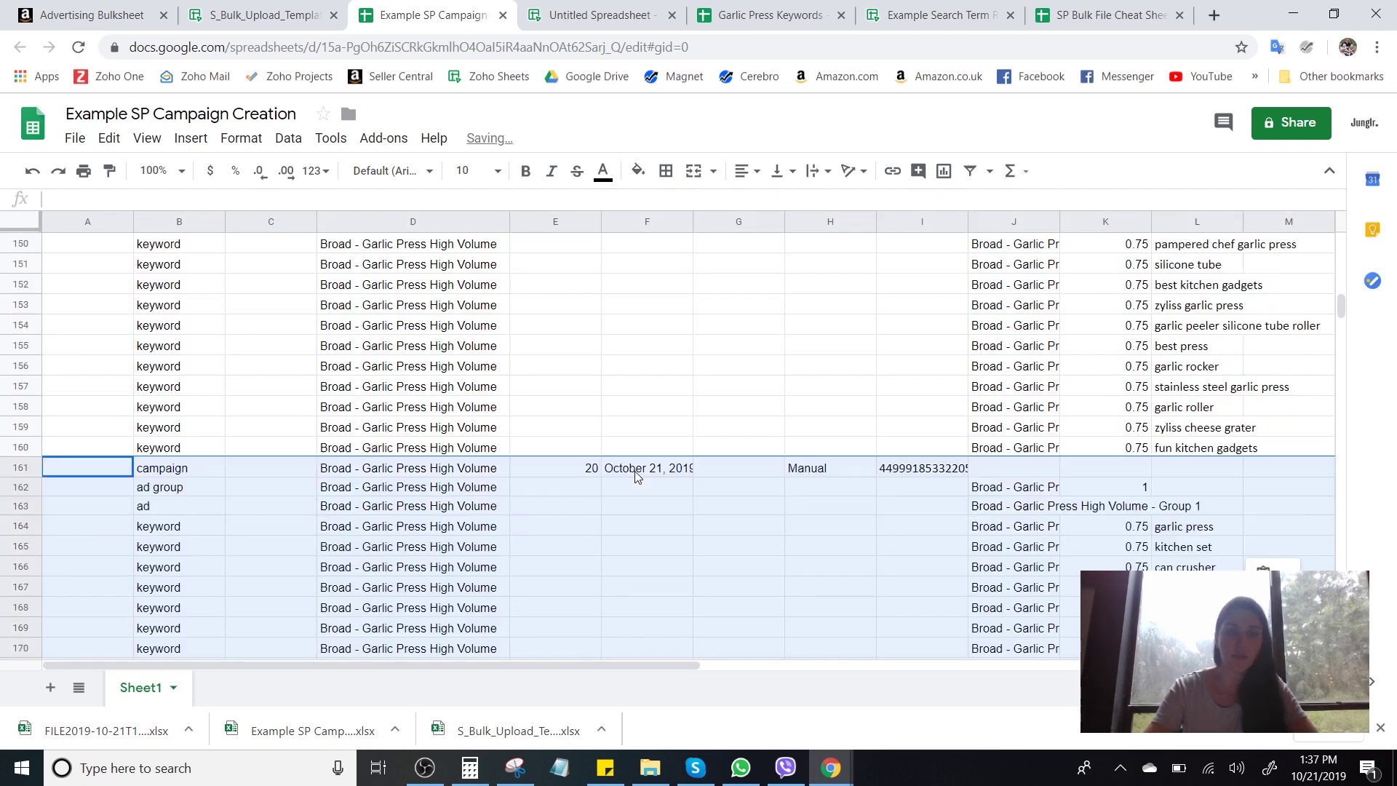
scroll(634, 478, up, 4)
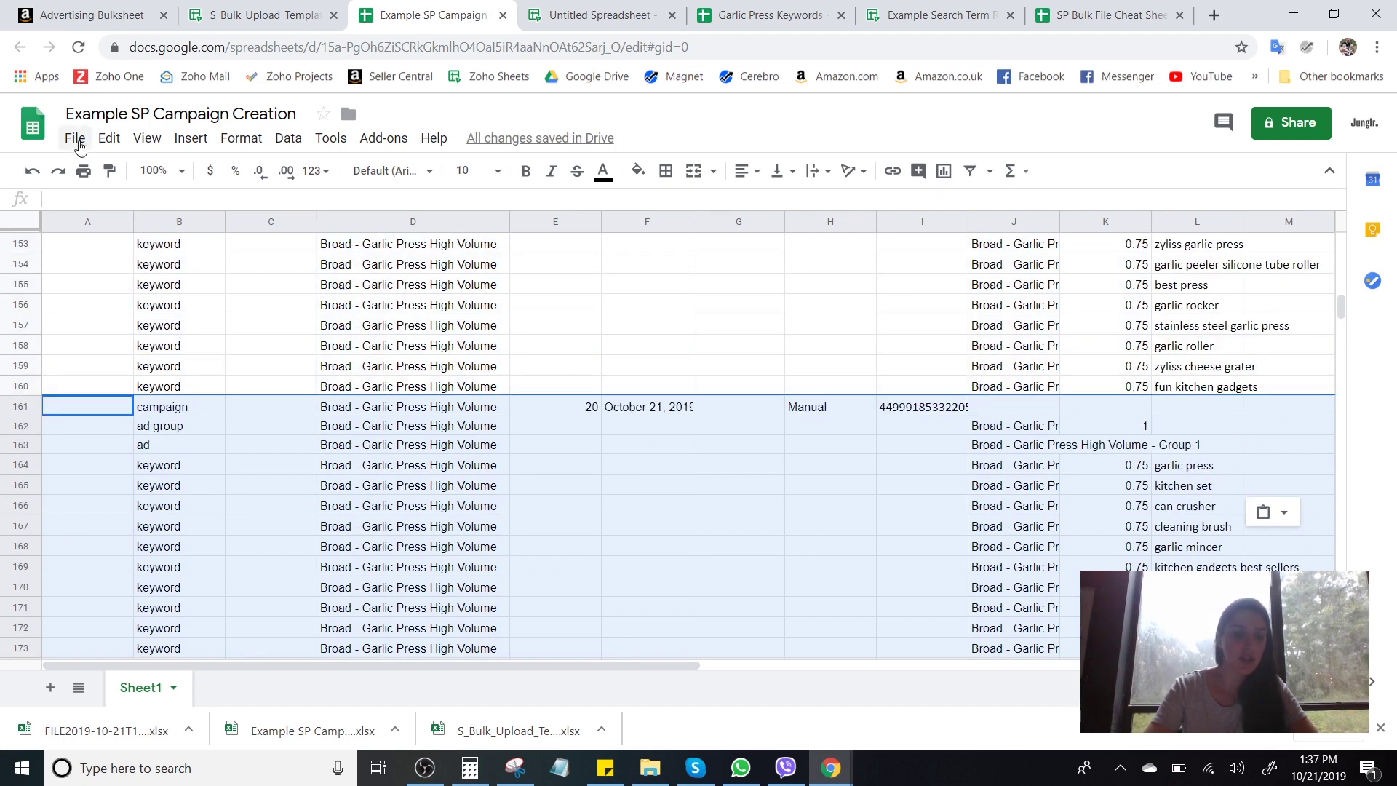
key(ctrl+h)
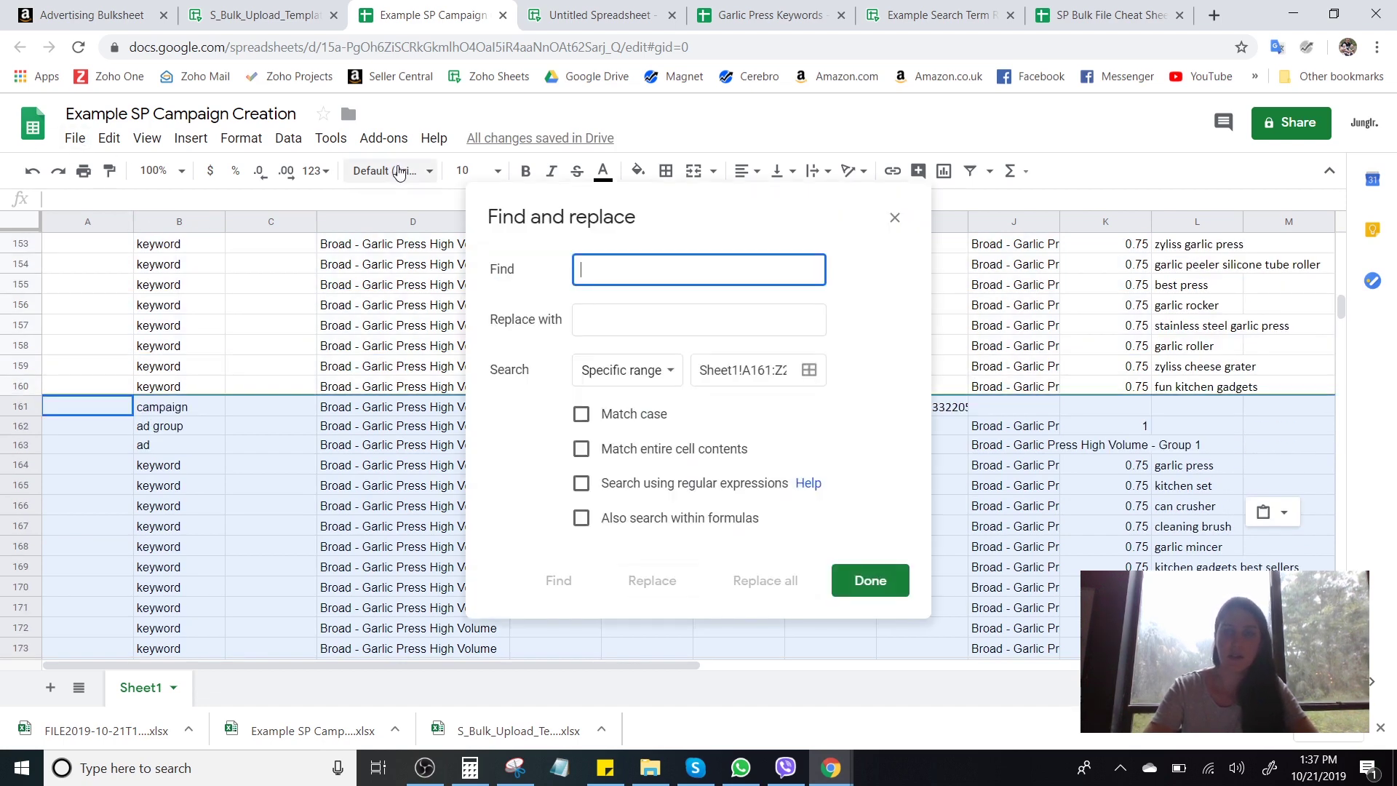
text(Br)
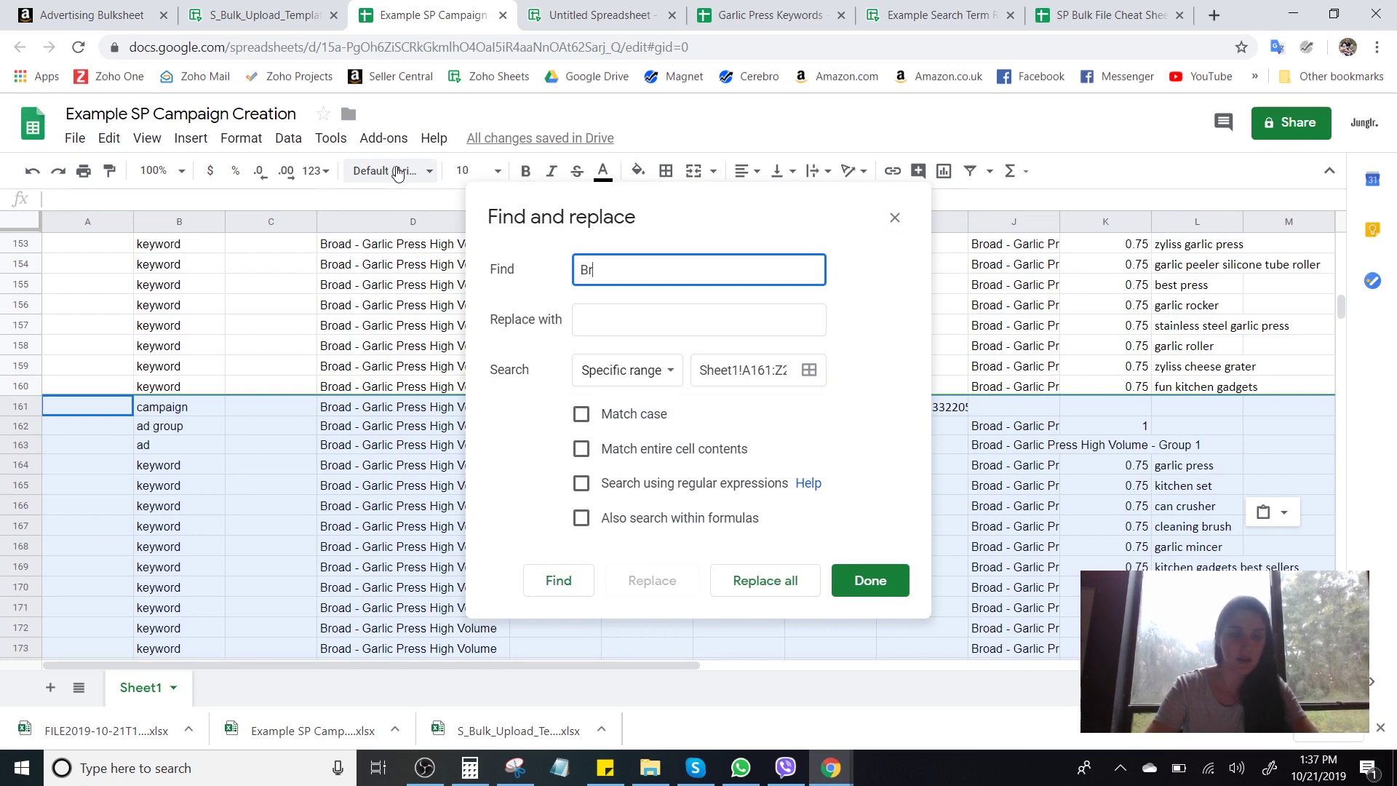
text(oad)
click(633, 325)
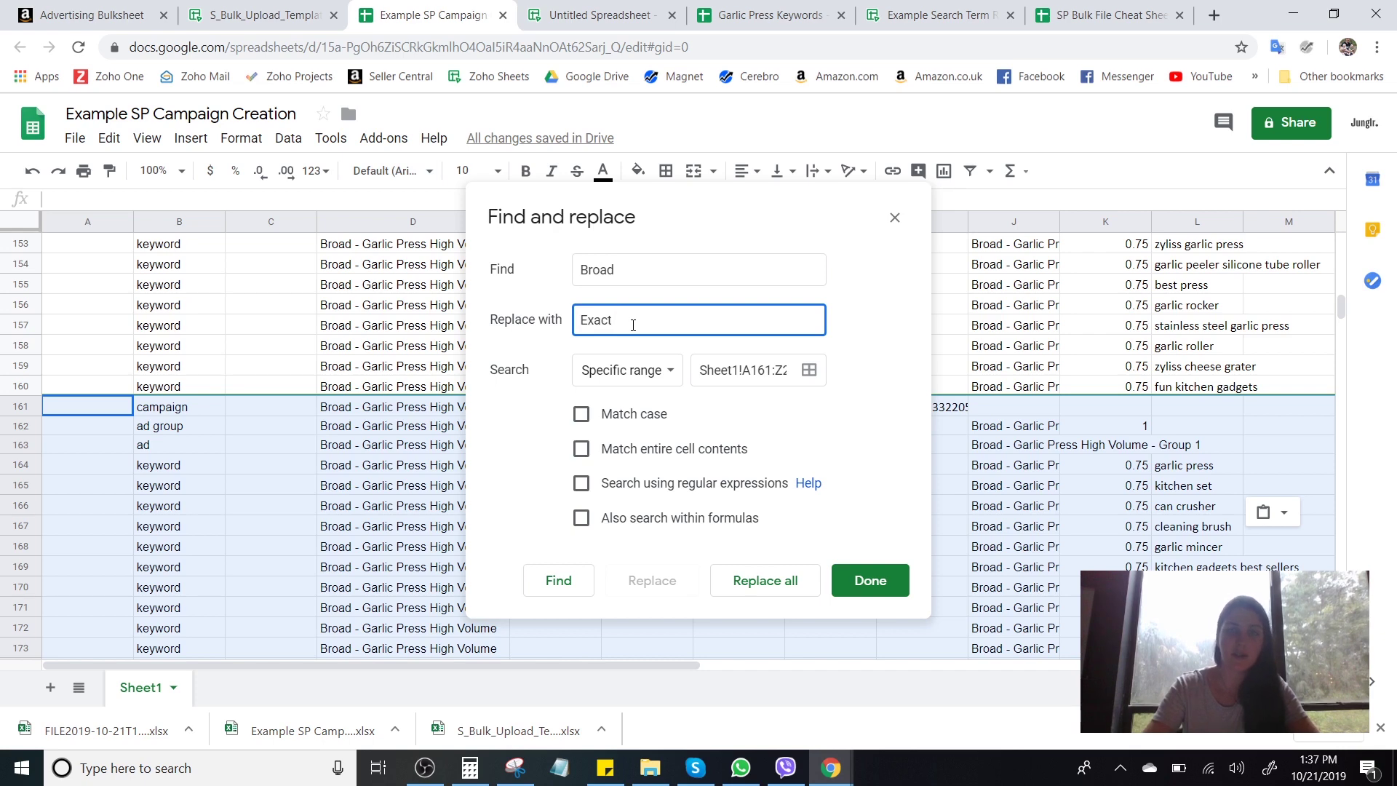
click(777, 587)
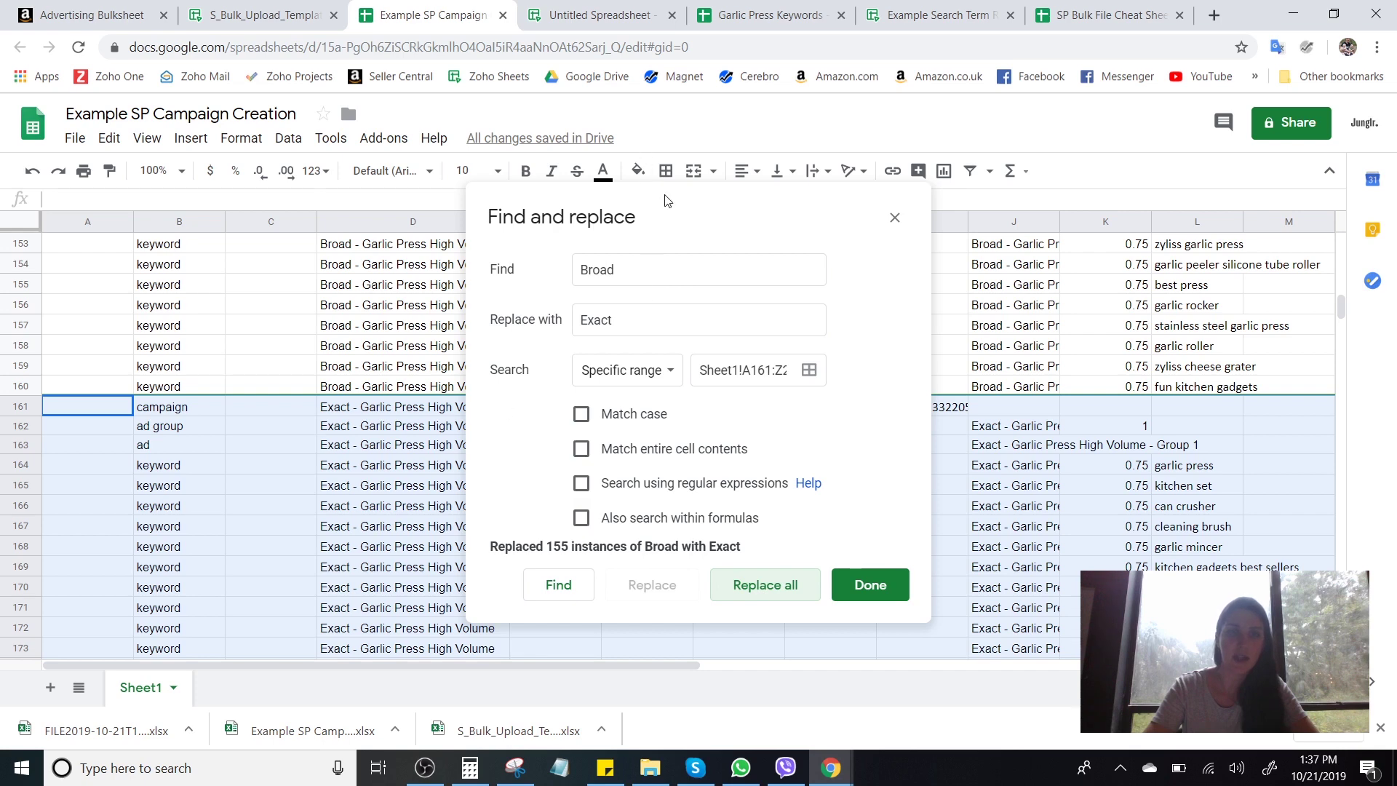
Replace every "High Volume" with "Long-Tail" in the new Exact campaign block starting at row 161.
drag(666, 202, 827, 215)
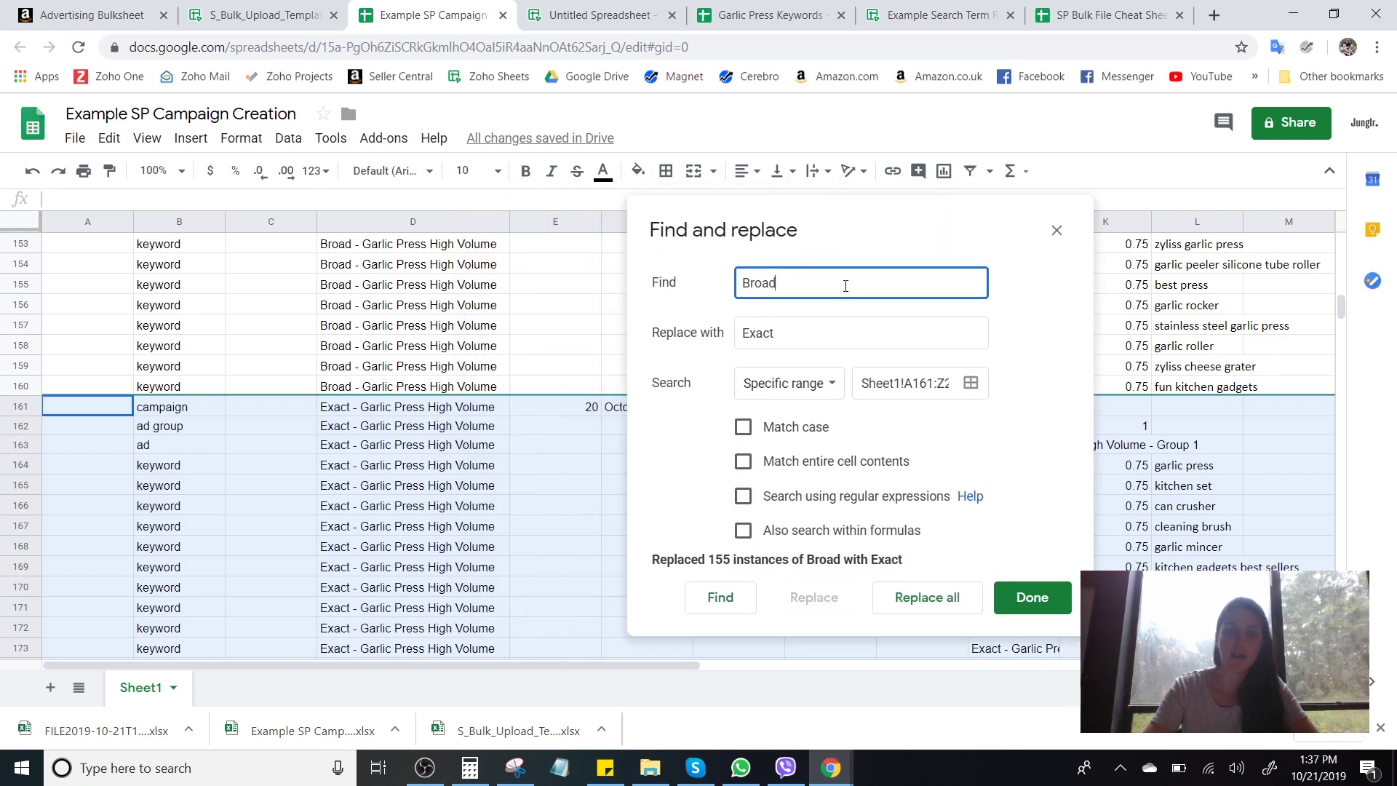
drag(846, 286, 618, 282)
text(High)
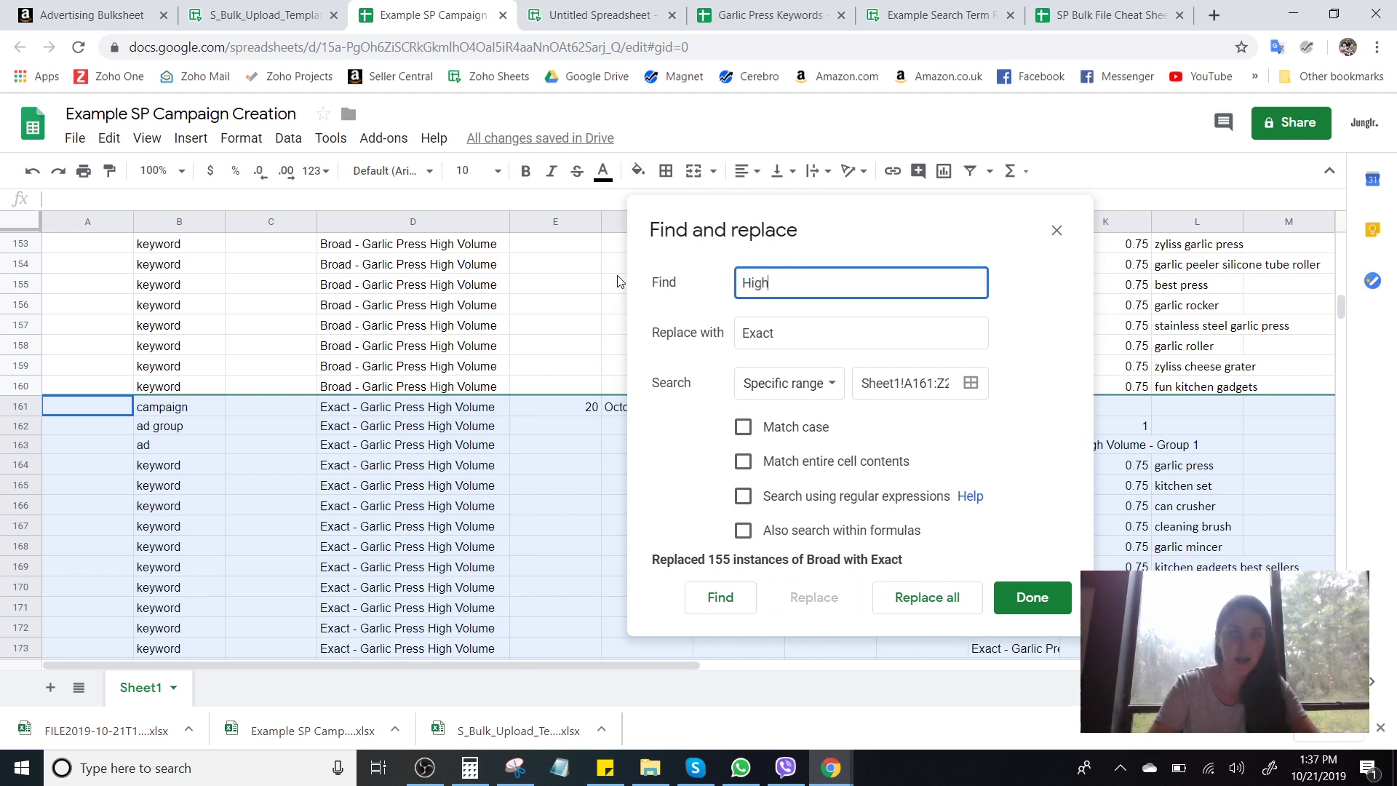
text( Vol)
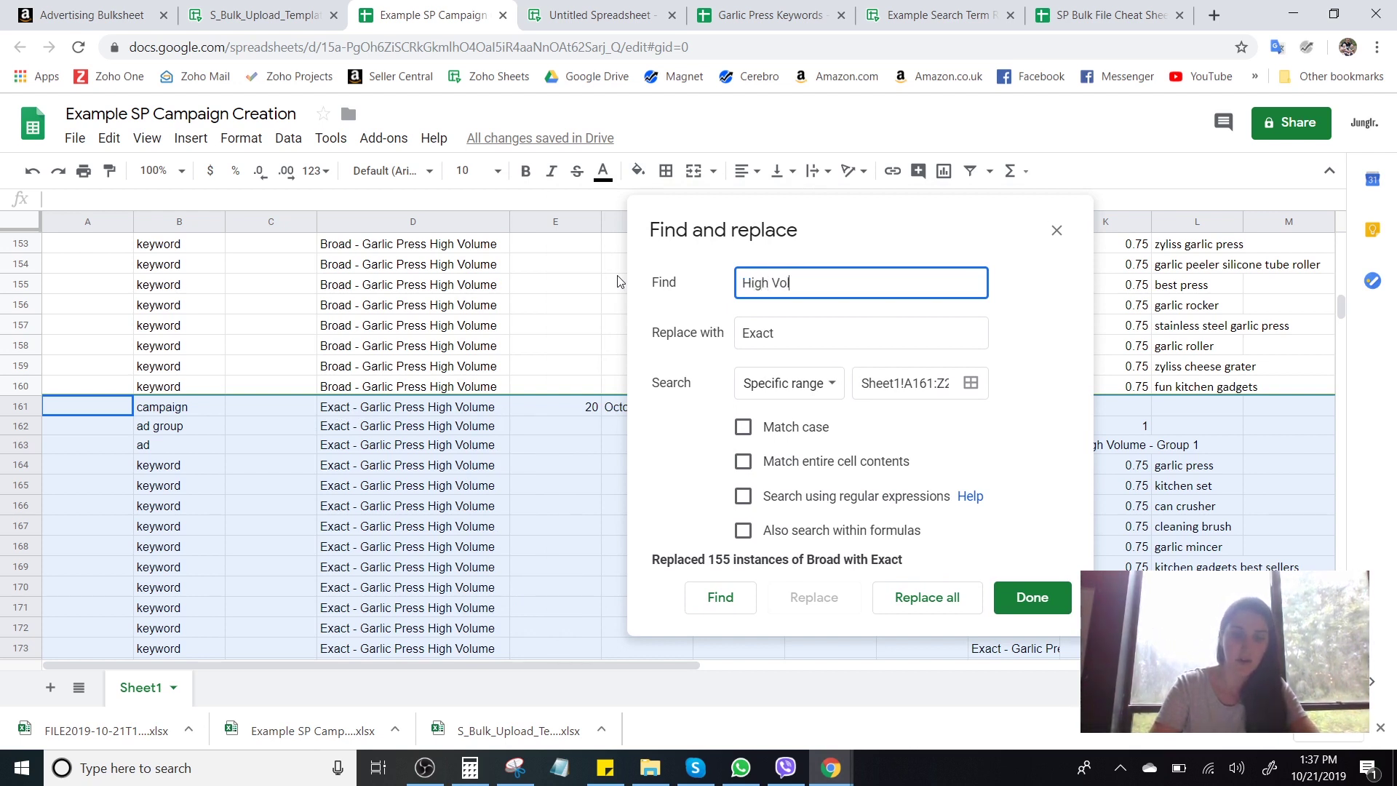
text(ume)
click(757, 335)
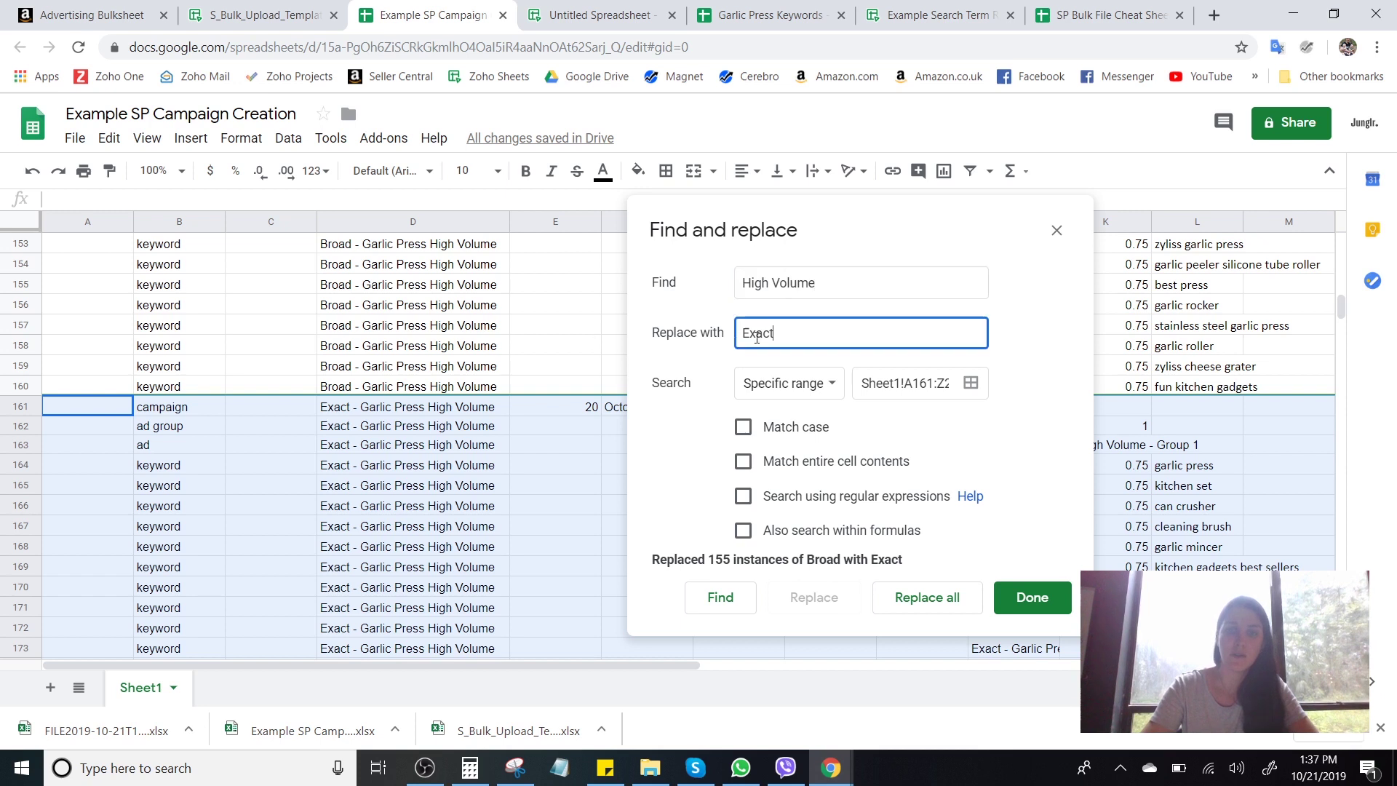
double_click(757, 336)
text(Long-)
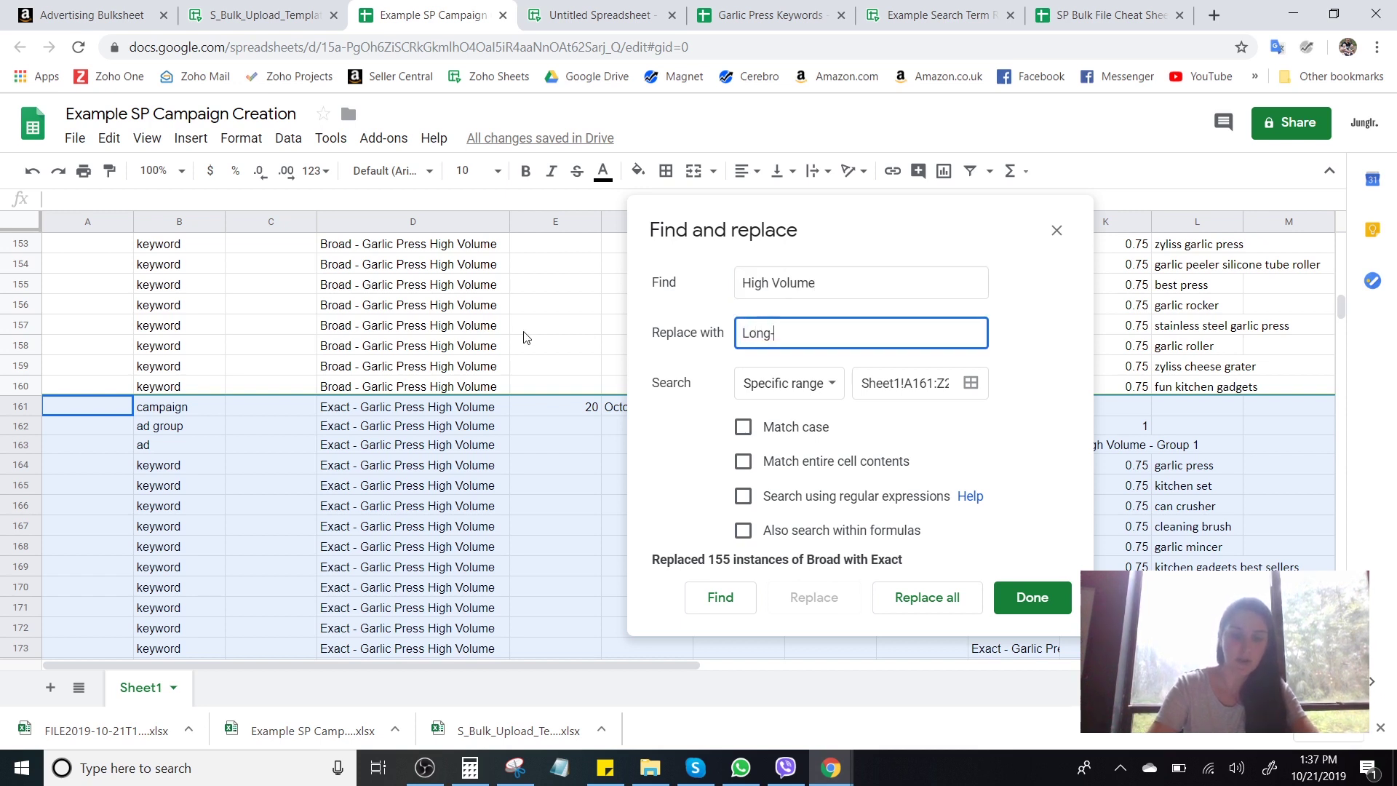
text(Tail)
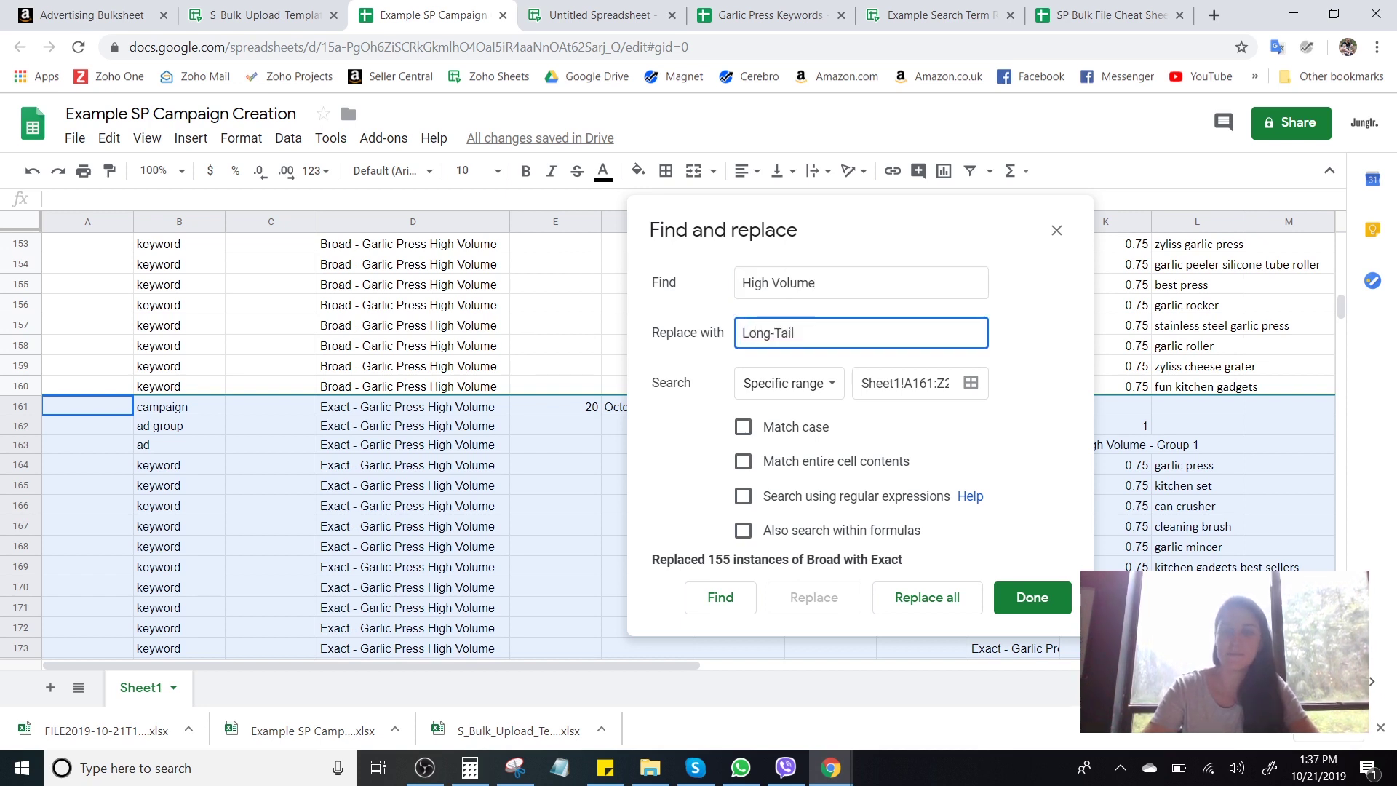
click(942, 608)
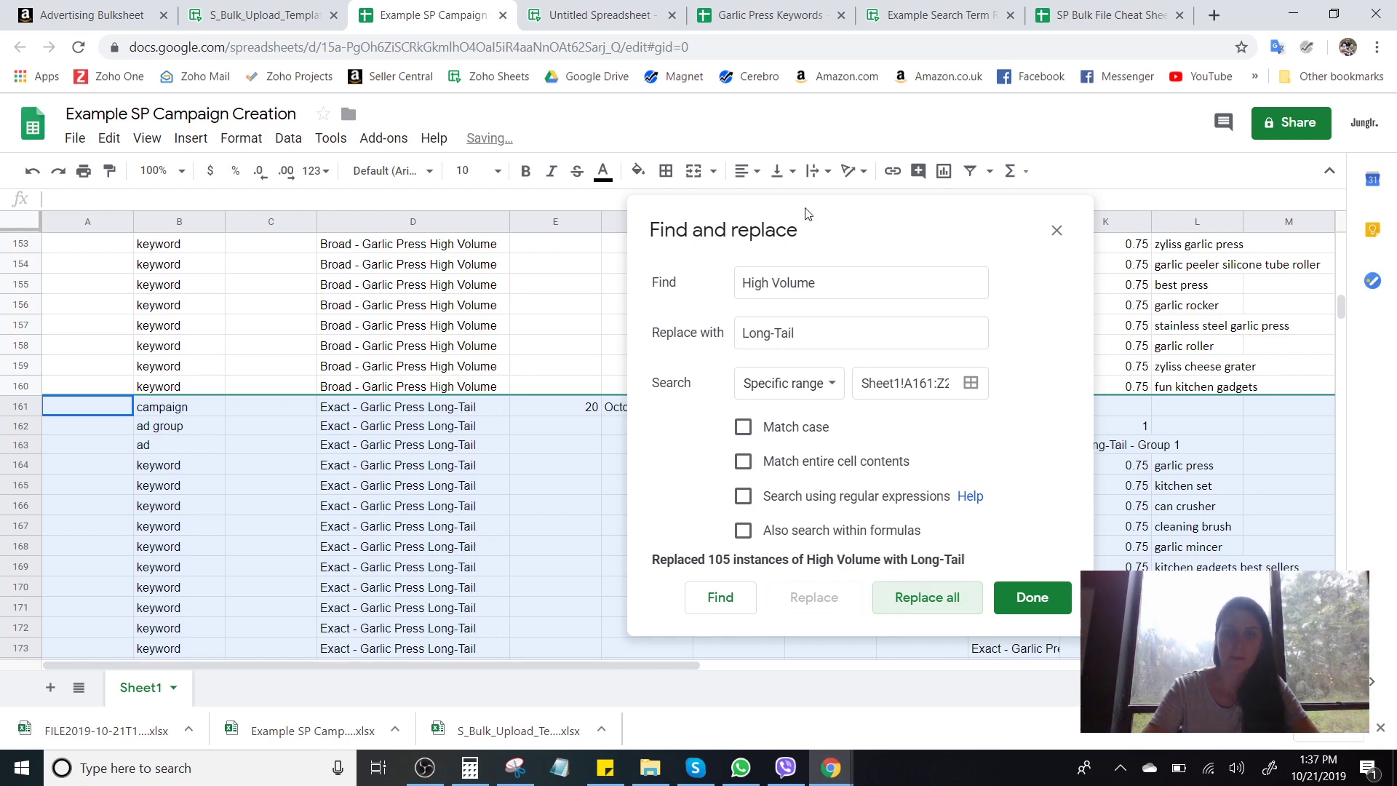
drag(806, 213, 988, 204)
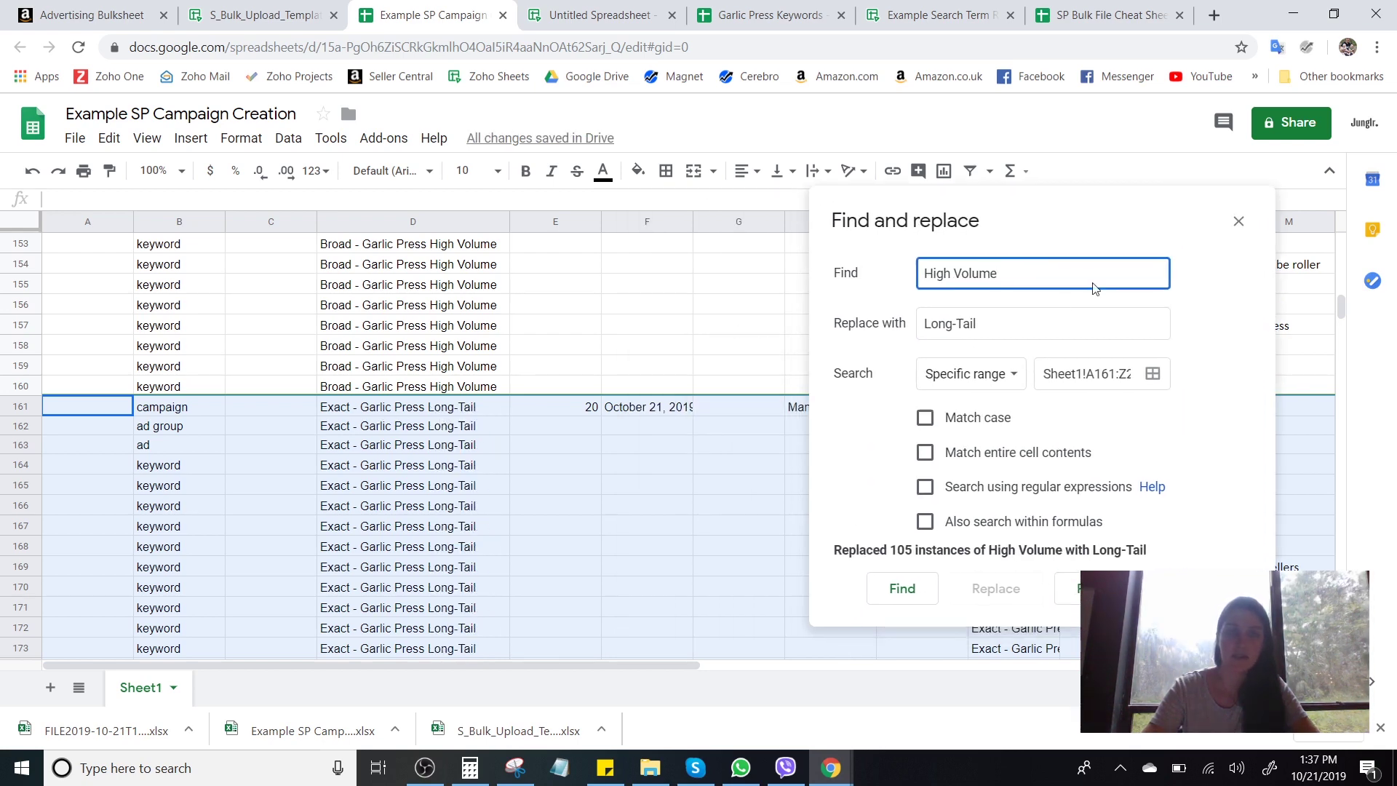
drag(1092, 202, 283, 221)
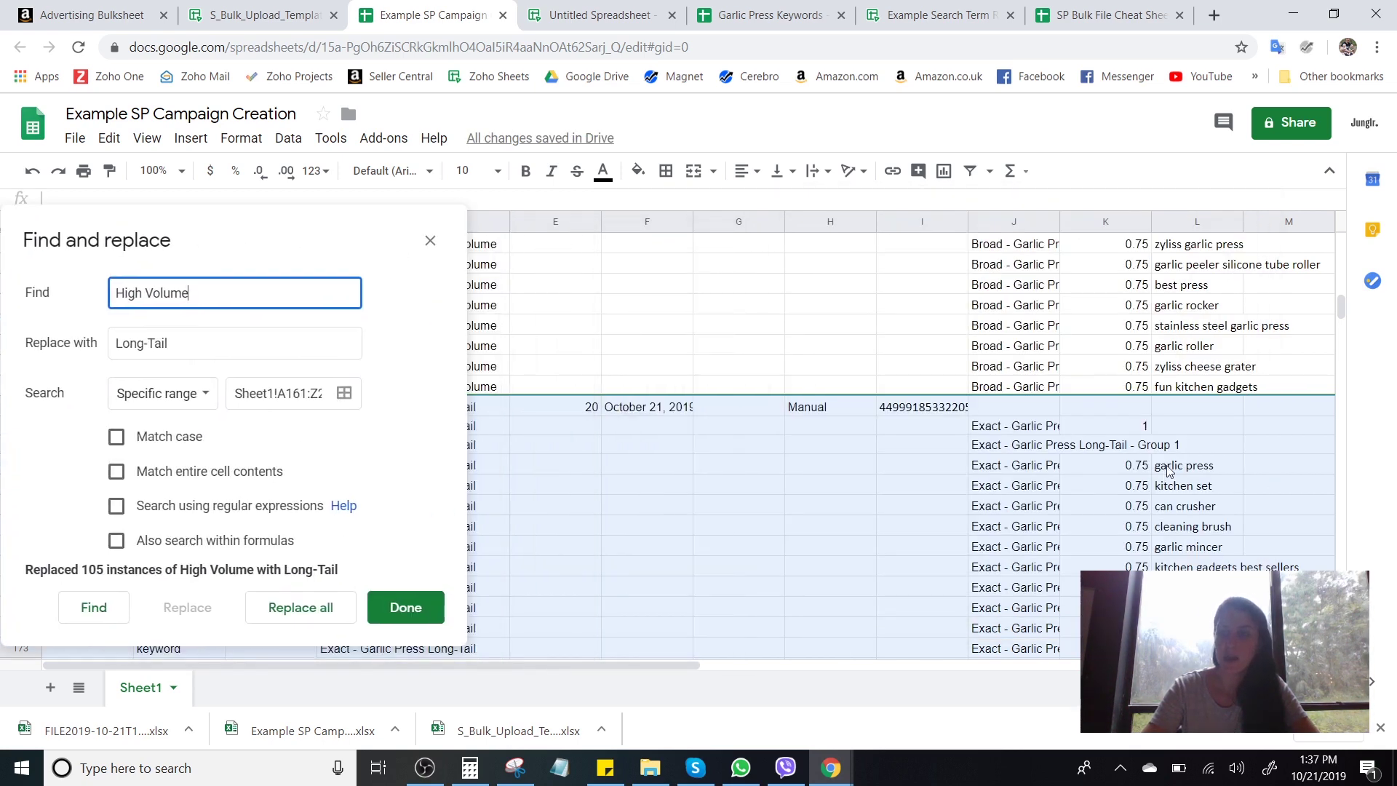
Switch to the Garlic Press Keywords sheet and fill the already used keywords, rows 2 to 51, with light orange.
click(1199, 466)
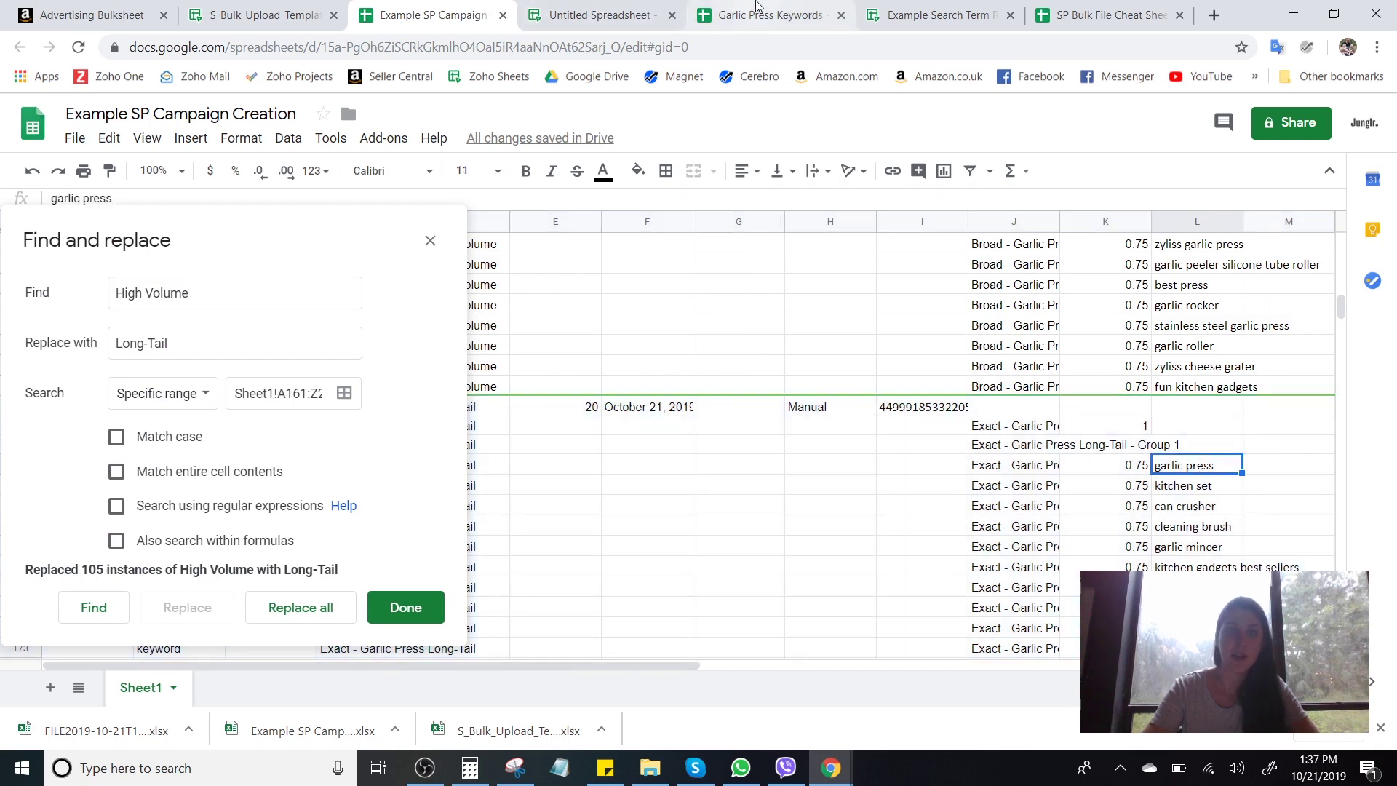
click(757, 6)
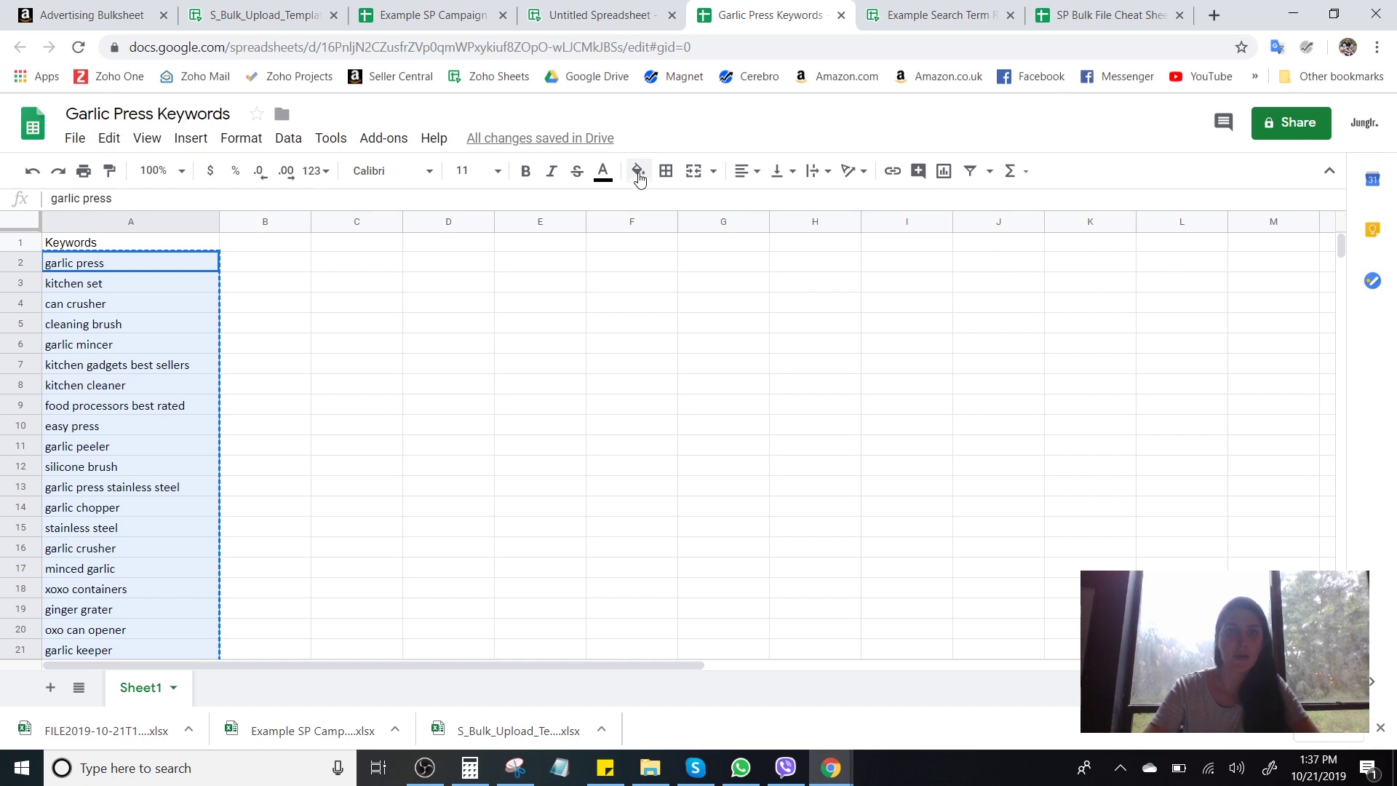
click(637, 172)
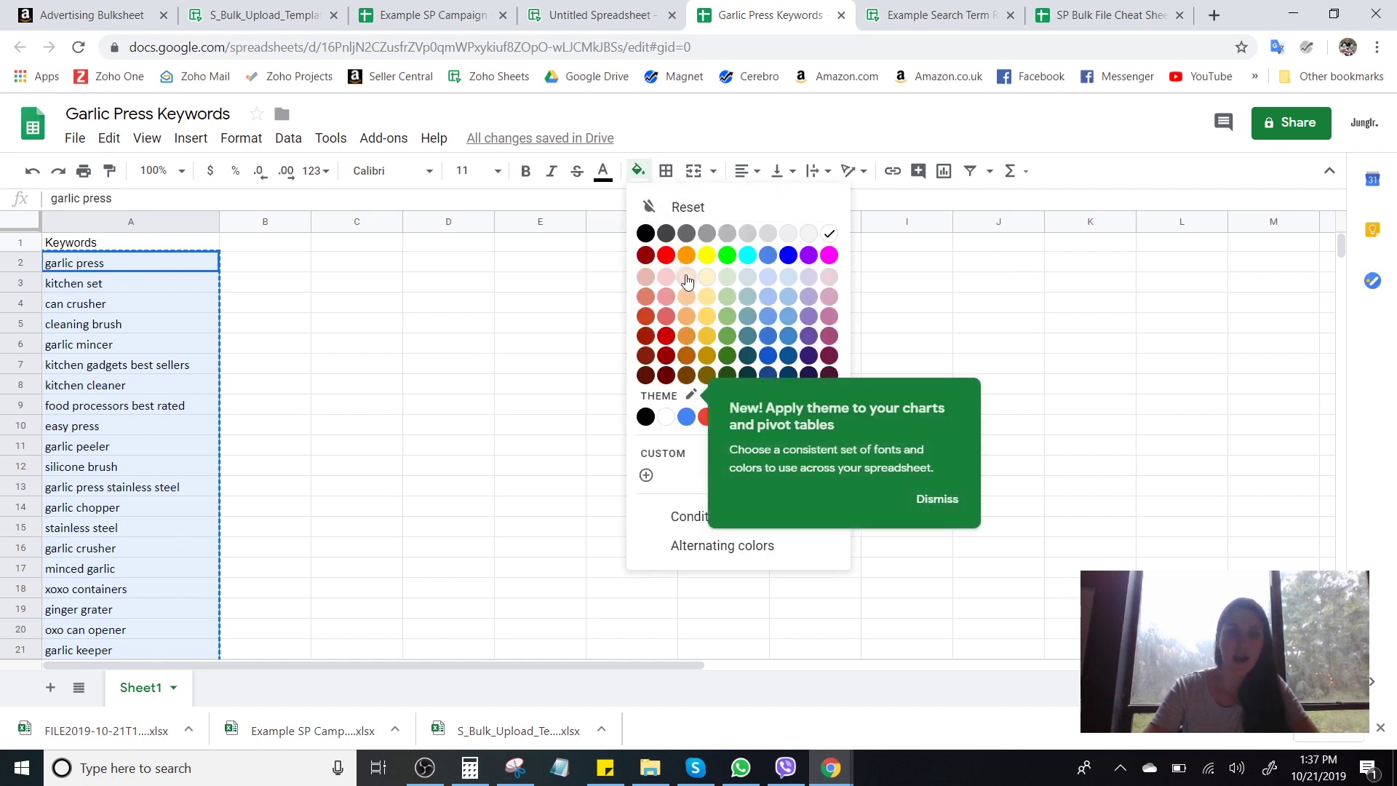
click(687, 281)
Add a colour legend by filling D2 with the same light orange and labelling E2 "Garlic Press High Volume".
click(451, 265)
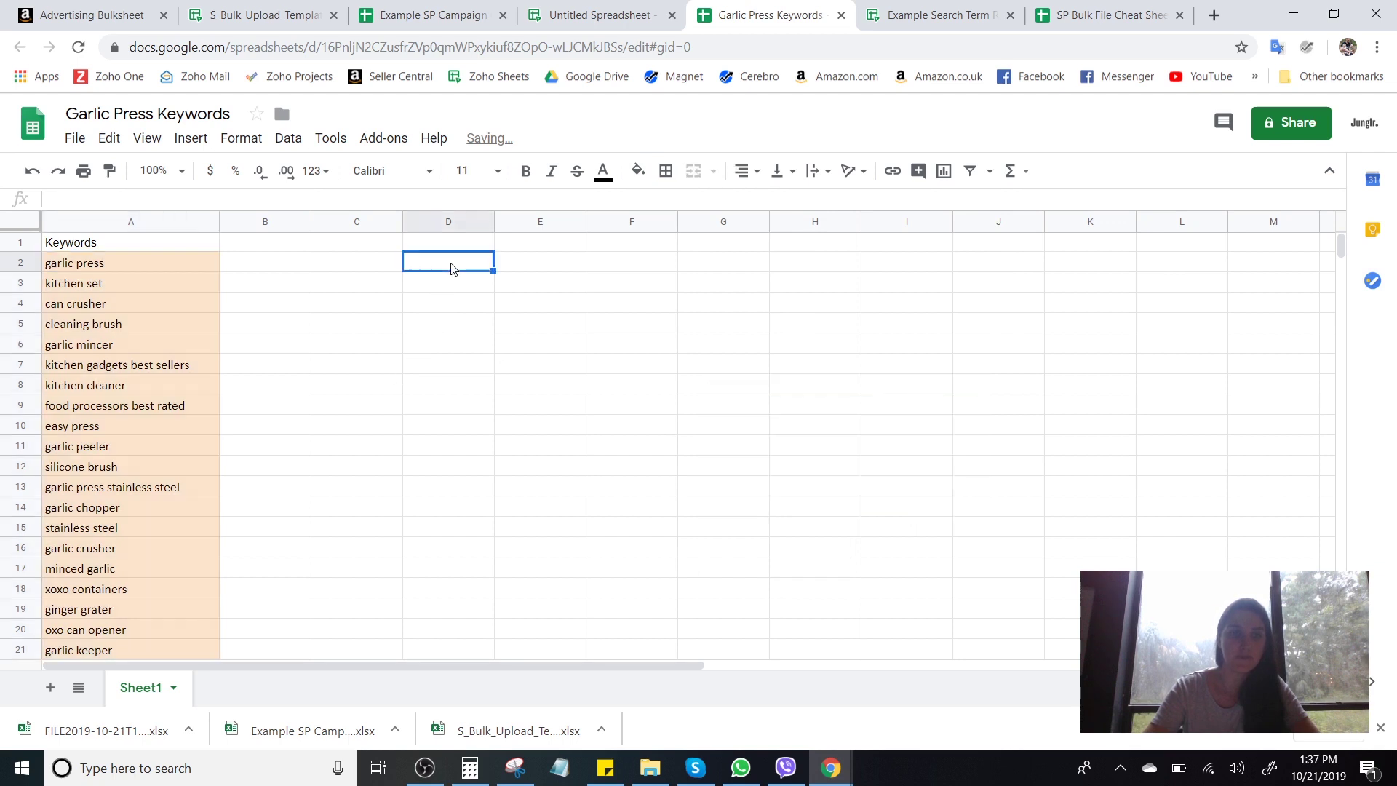
click(639, 172)
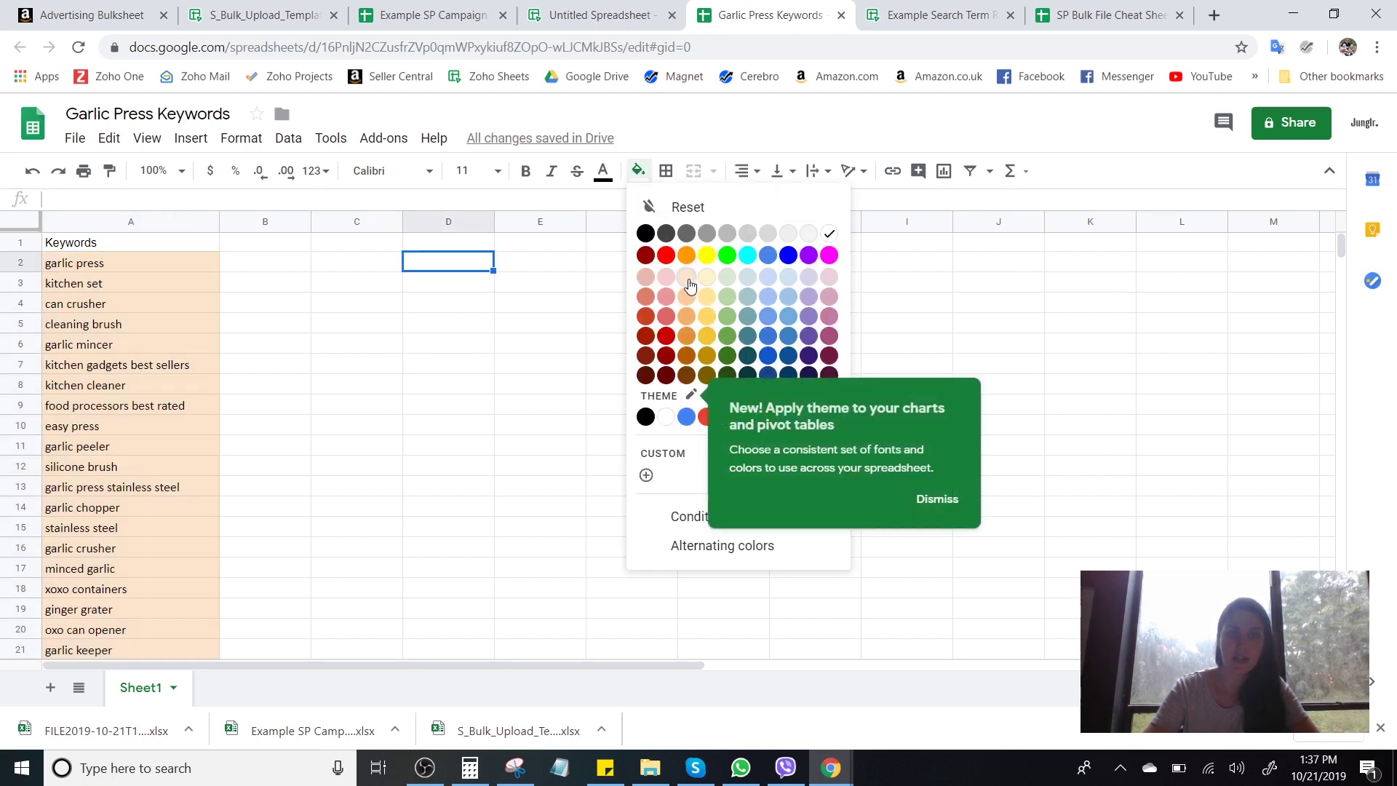
click(687, 284)
click(540, 263)
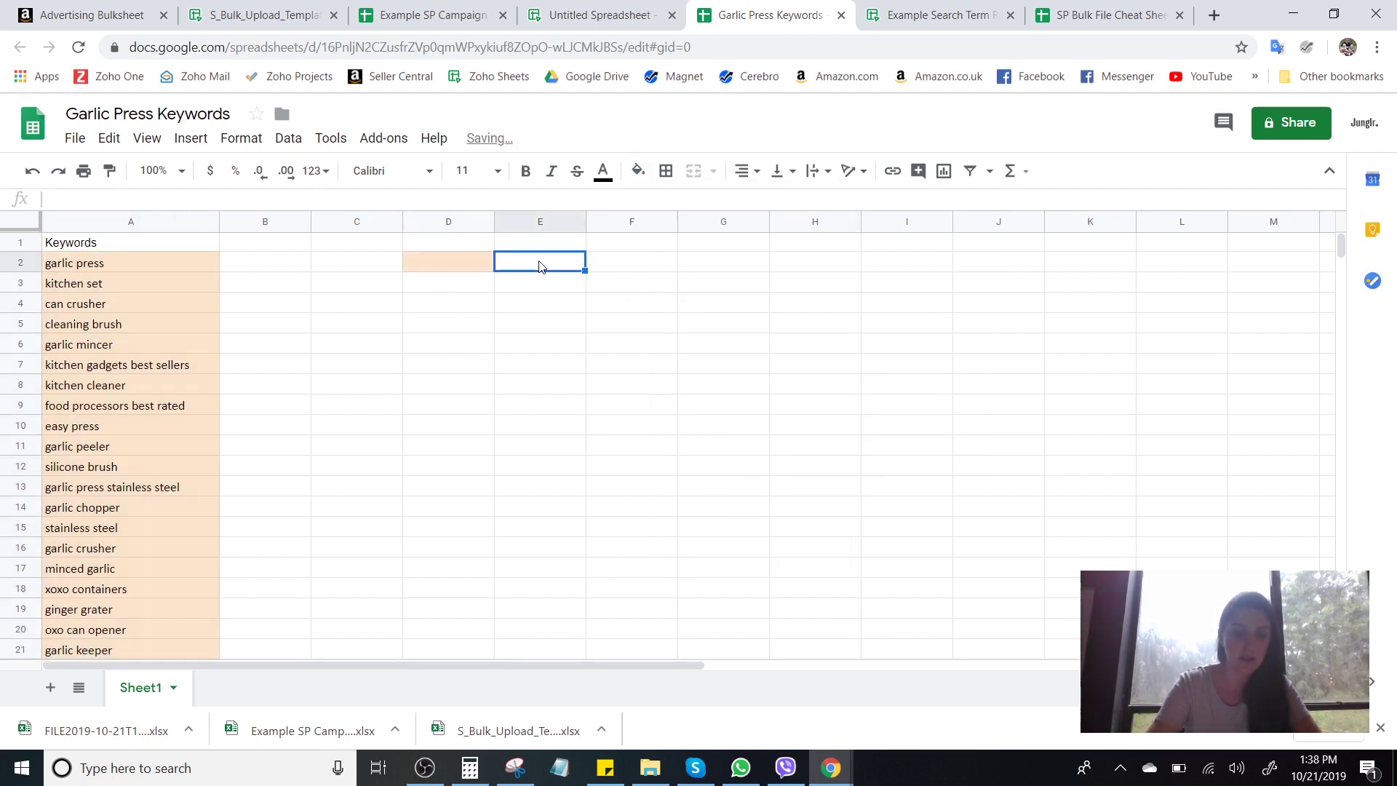
text(Garlic P)
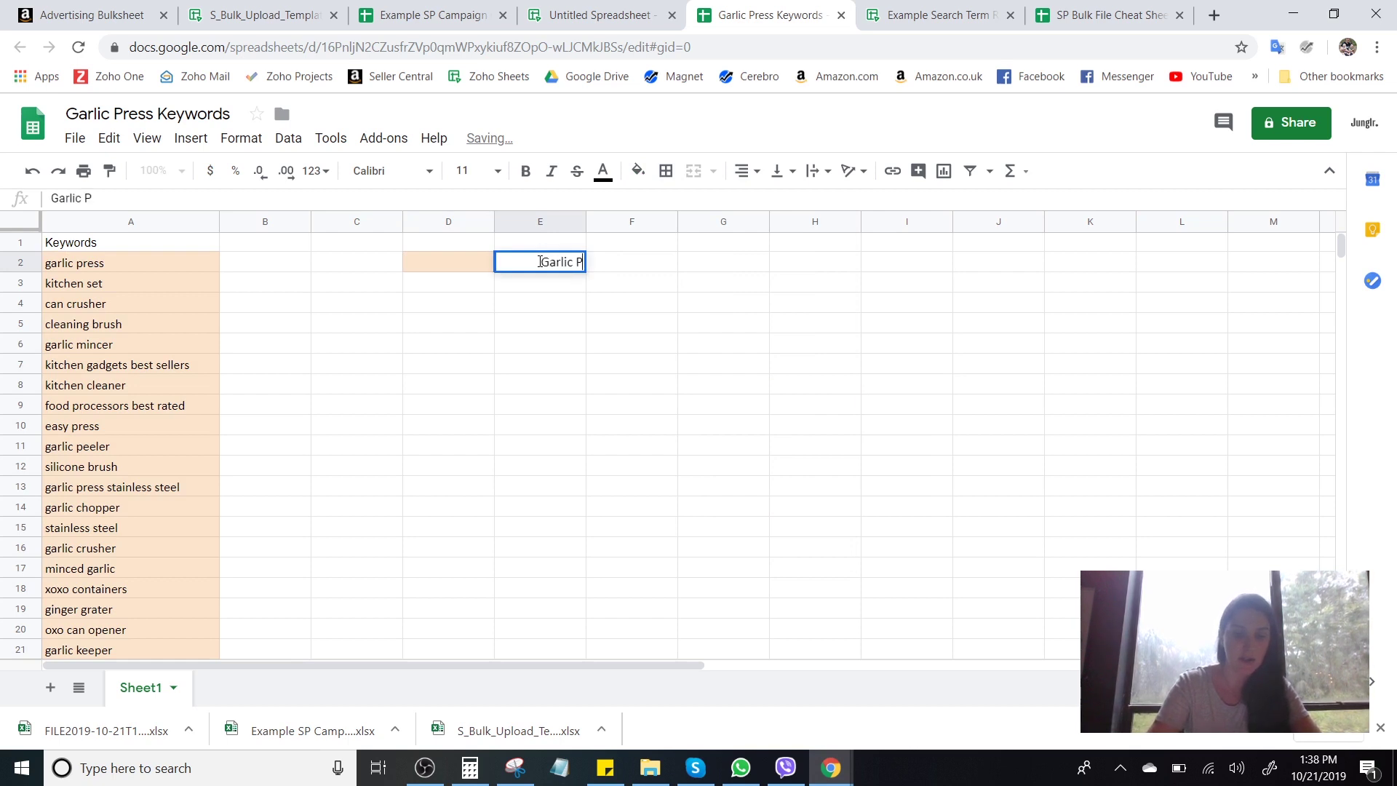
text(ress H)
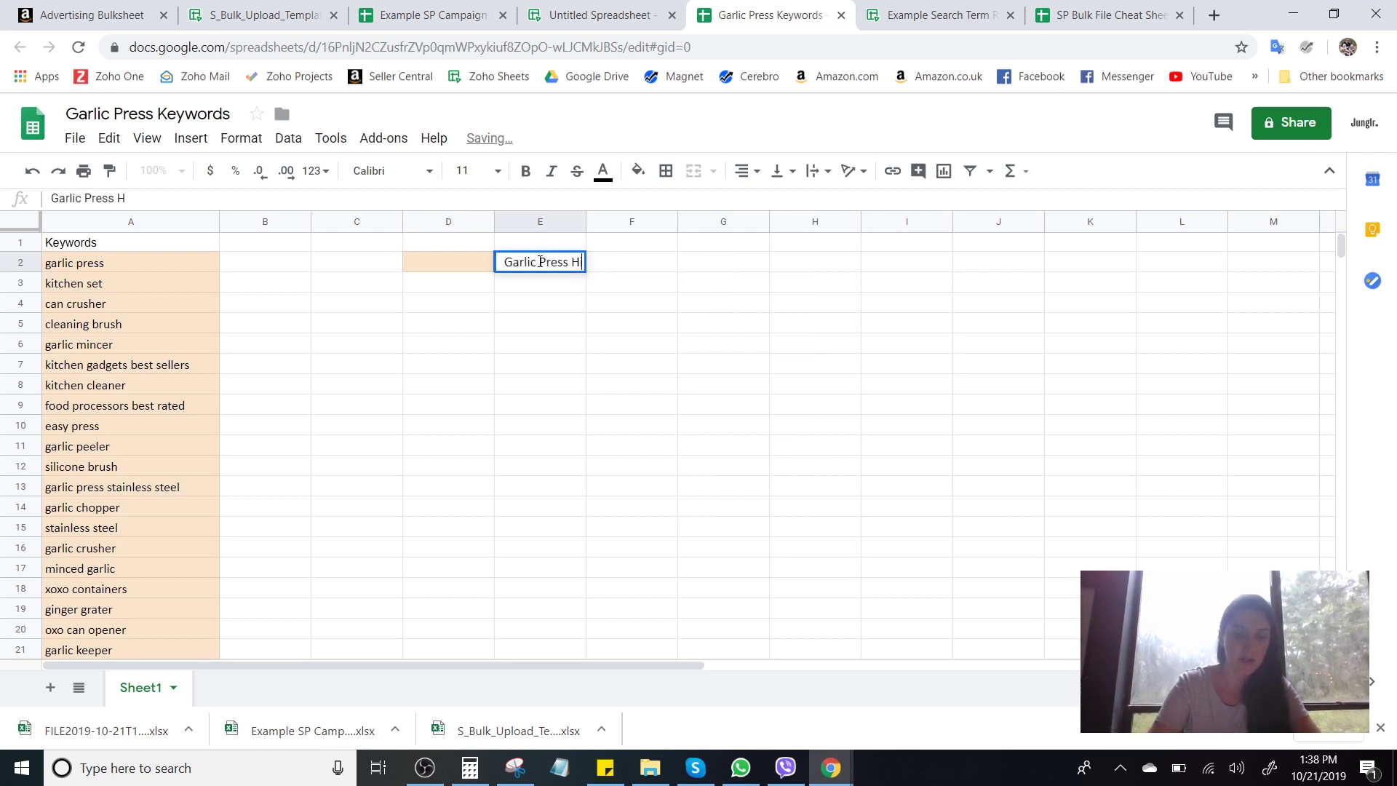
text(igh Volume)
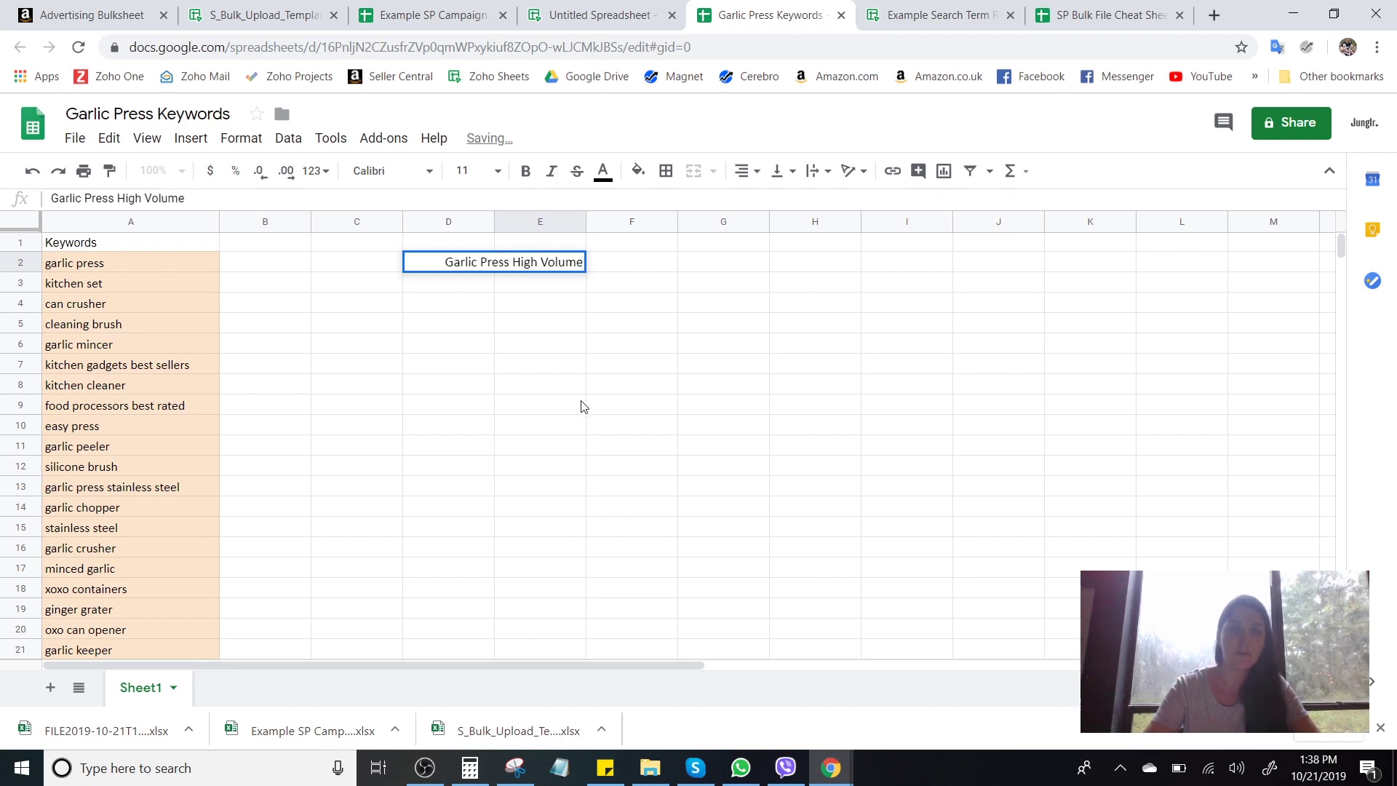
click(560, 366)
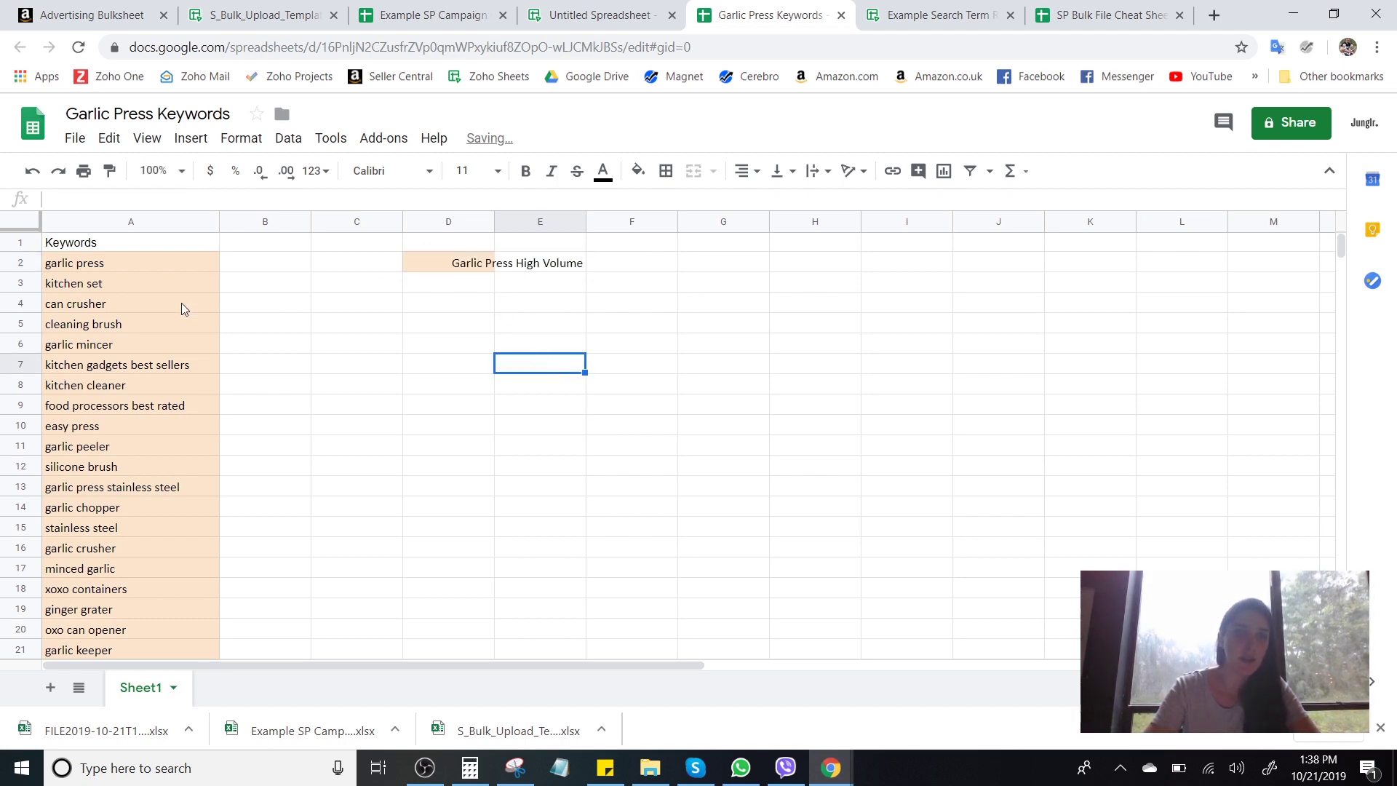
Copy the next batch of unhighlighted keywords, from garlic juice in A52 through best garlic press in A101.
scroll(181, 303, down, 15)
scroll(181, 303, up, 2)
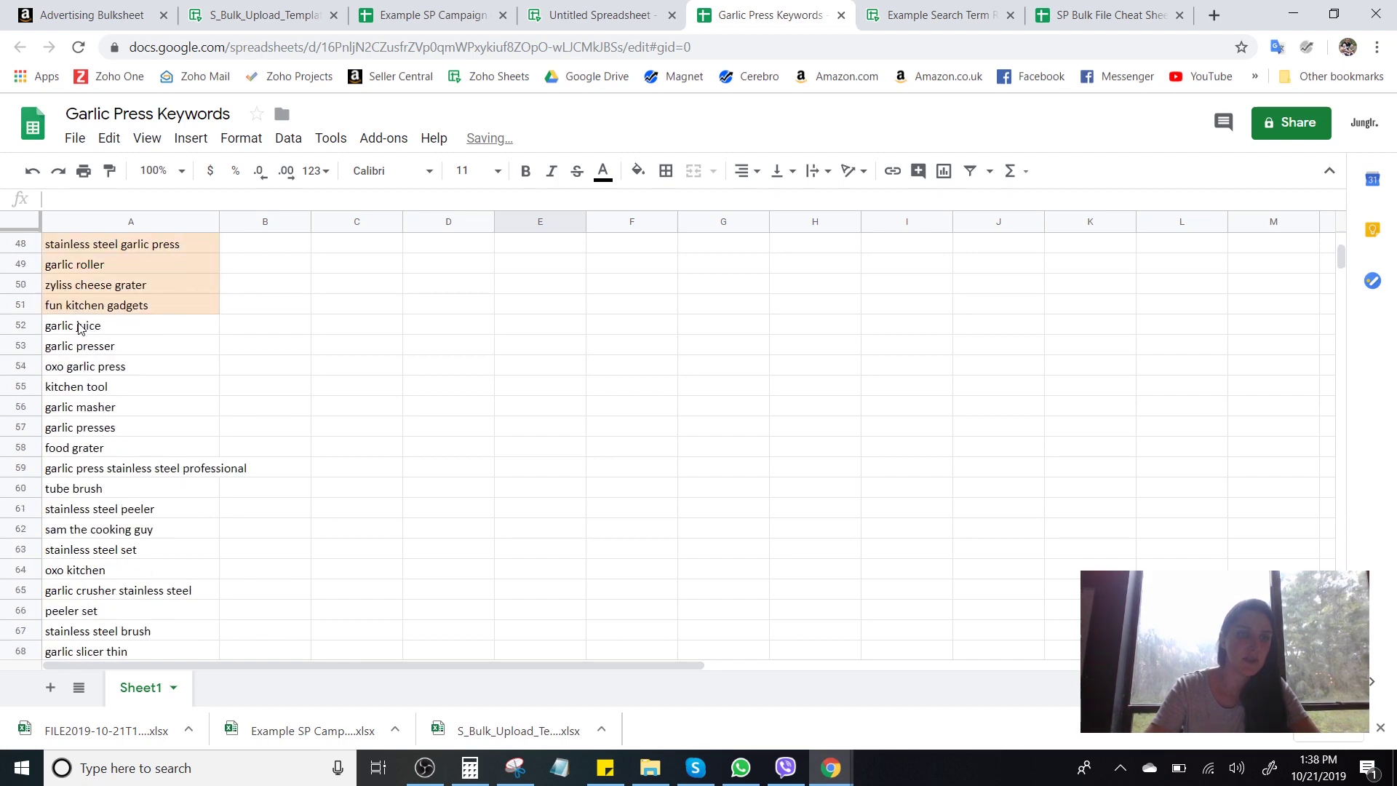
drag(80, 327, 100, 387)
scroll(87, 367, down, 9)
scroll(96, 381, down, 6)
key(ctrl+c)
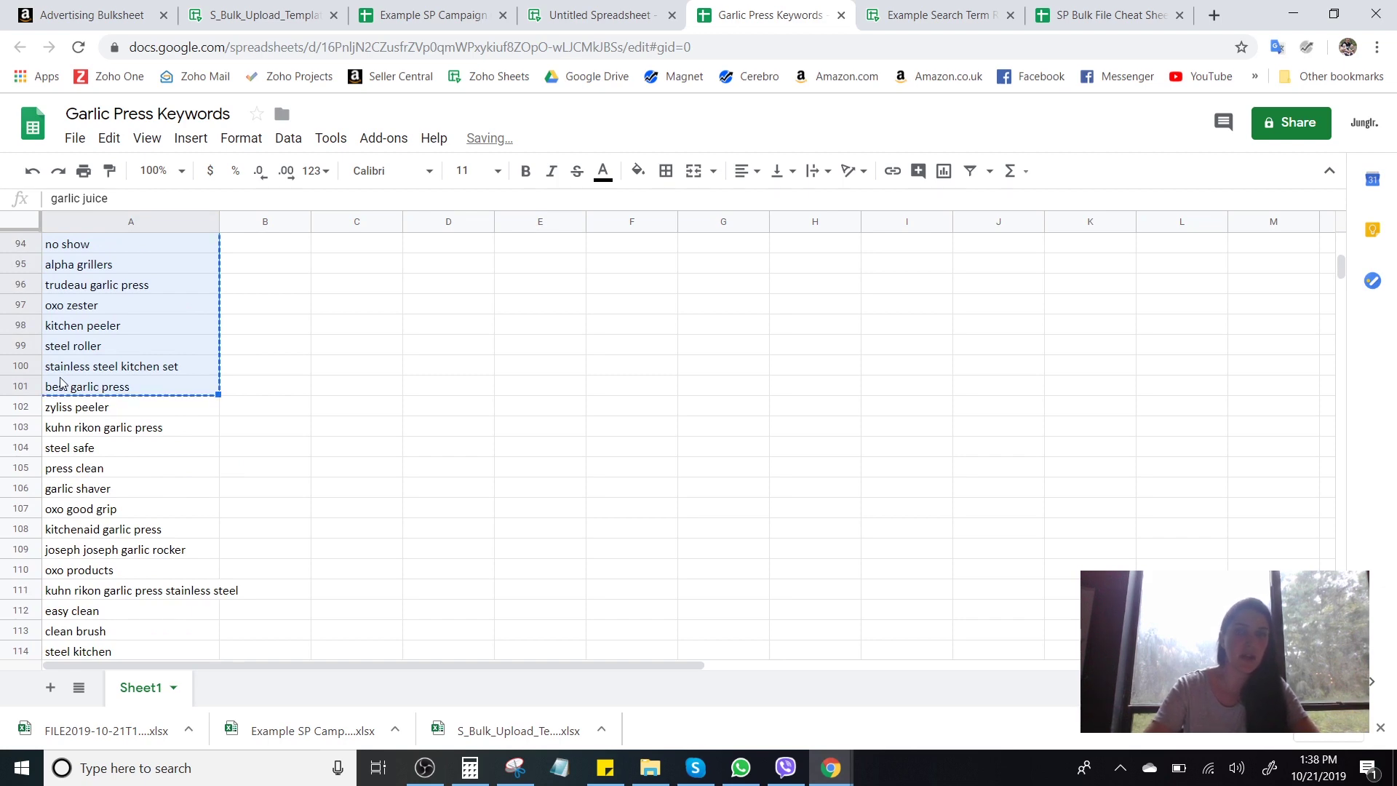
Switch to the Example SP Campaign Creation sheet and paste the copied keywords over the Long-Tail campaign's keywords from L164.
click(607, 12)
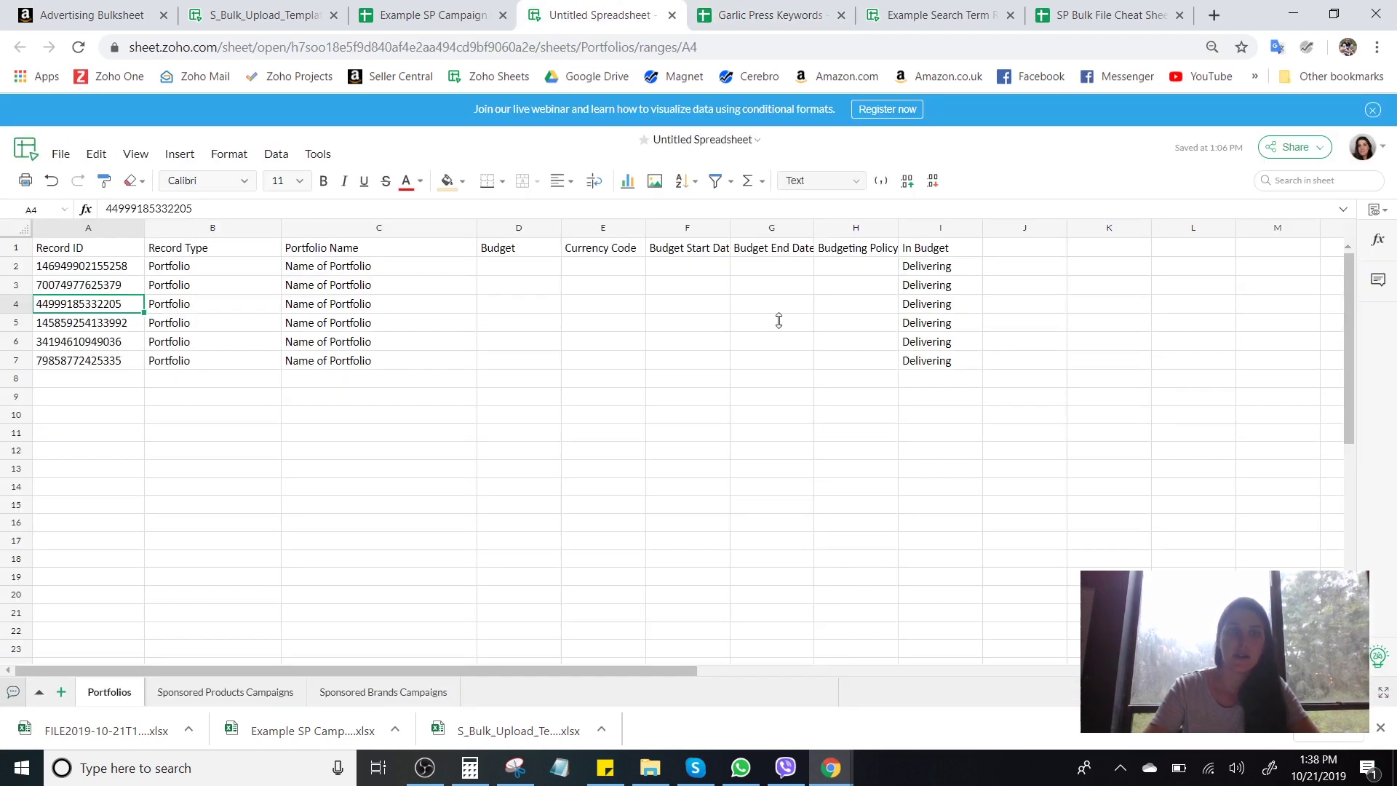
click(430, 14)
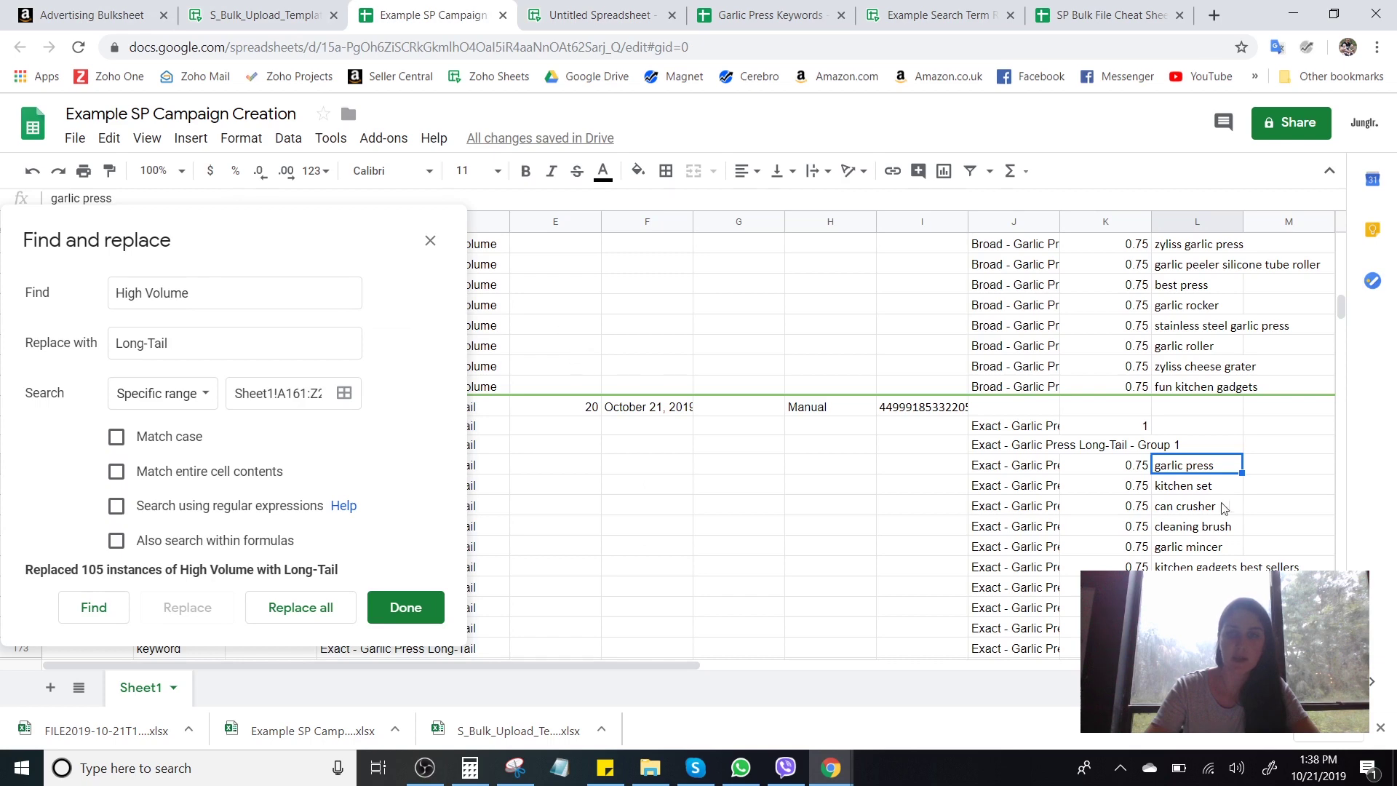
key(ctrl+v)
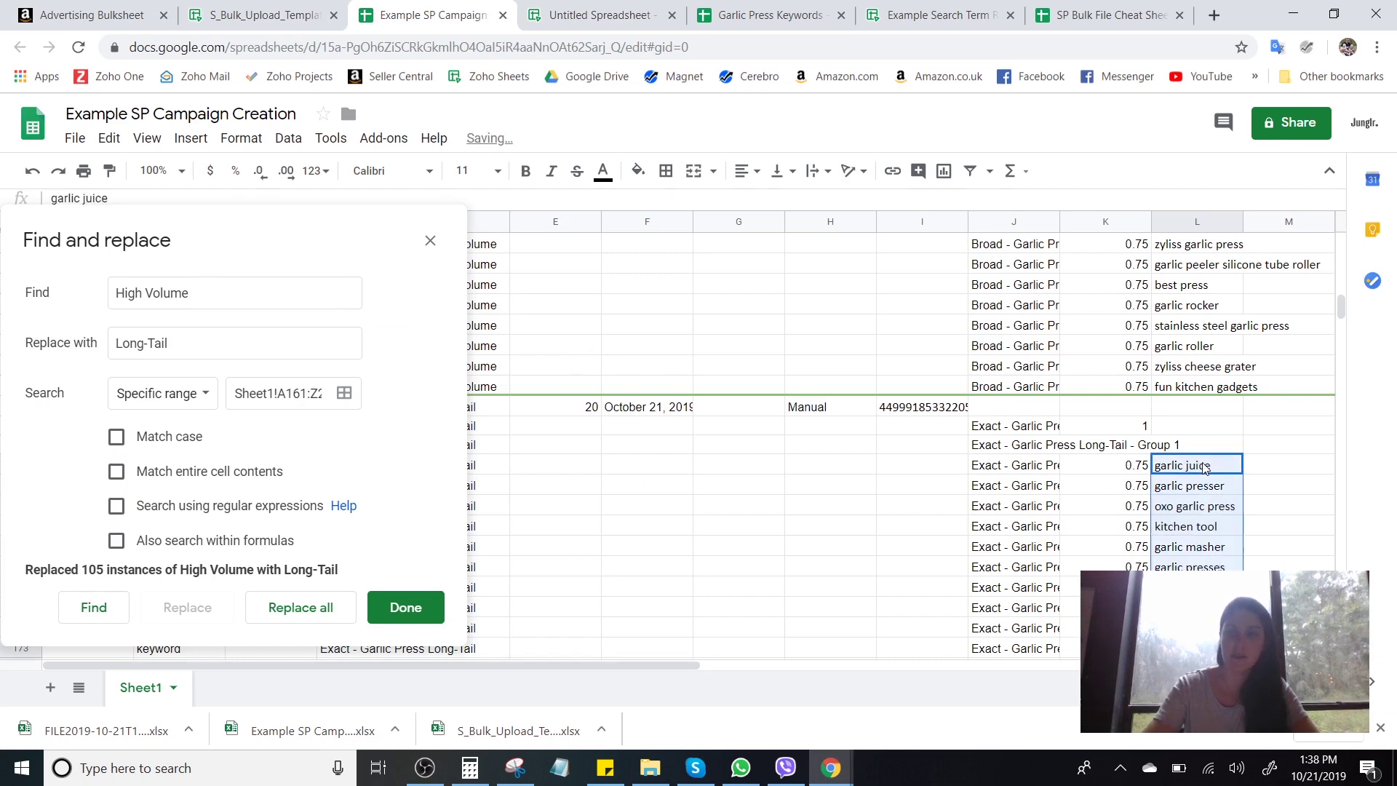
scroll(1208, 473, down, 1)
scroll(1207, 477, down, 12)
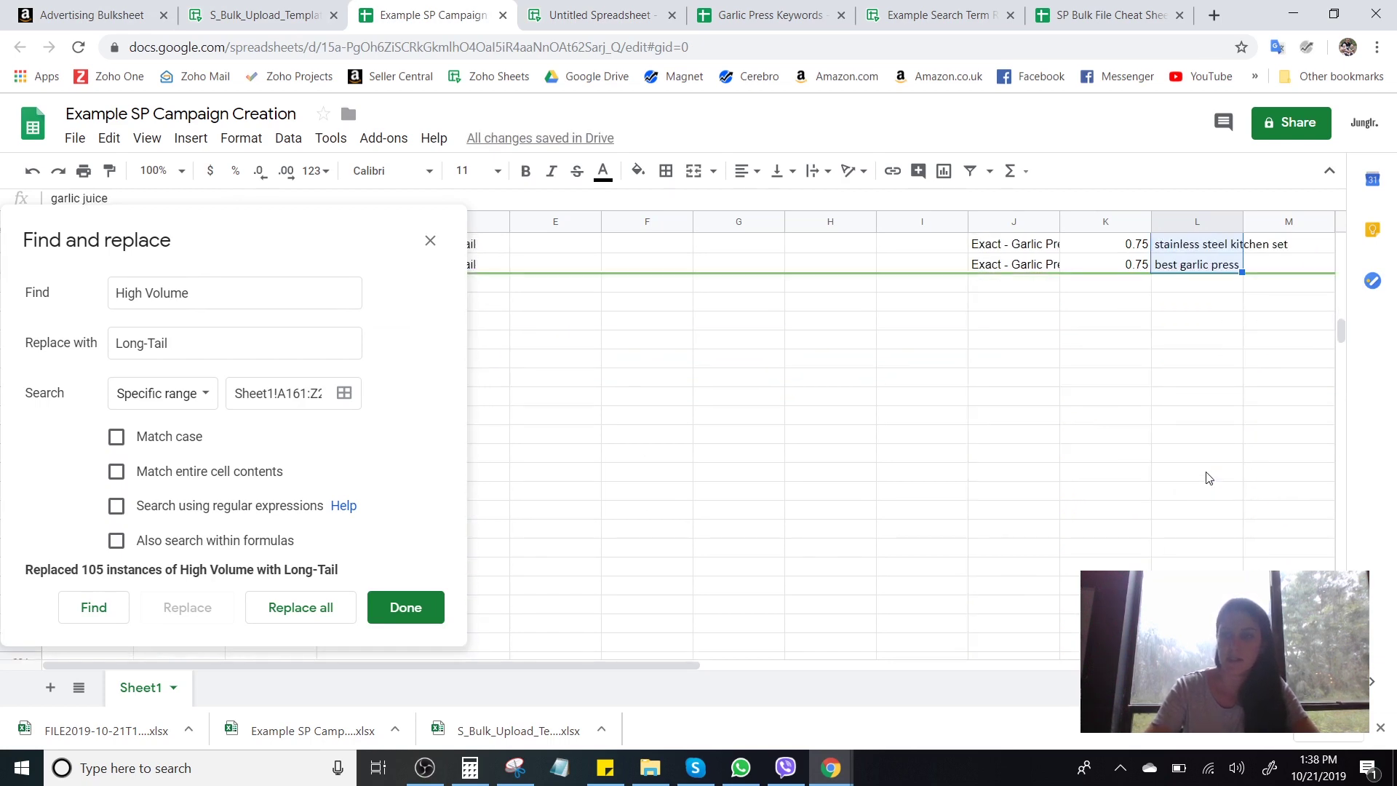
Set the max bid of the Long-Tail campaign's first keyword, garlic juice, to 1.50 in K164.
scroll(1219, 486, up, 12)
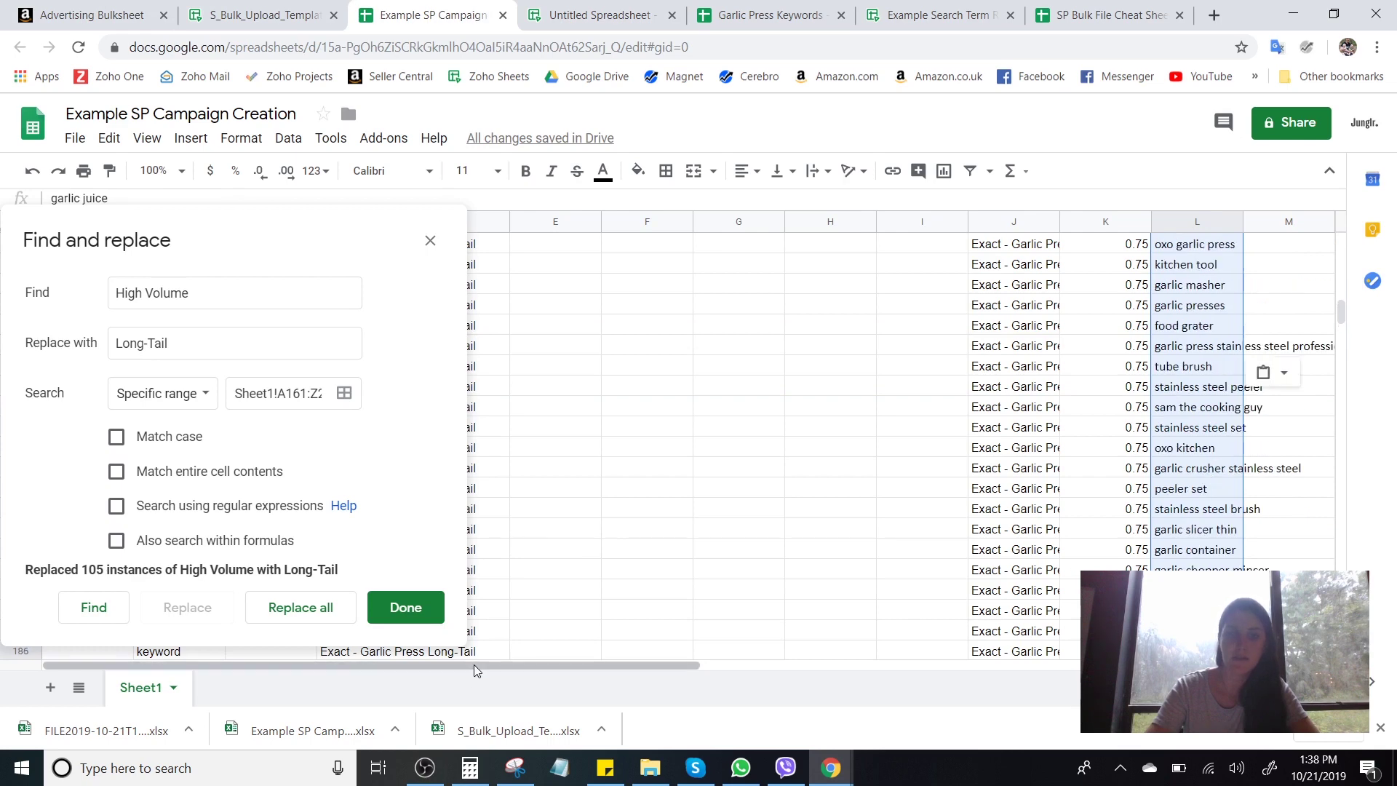
drag(477, 664, 588, 664)
scroll(1017, 530, up, 3)
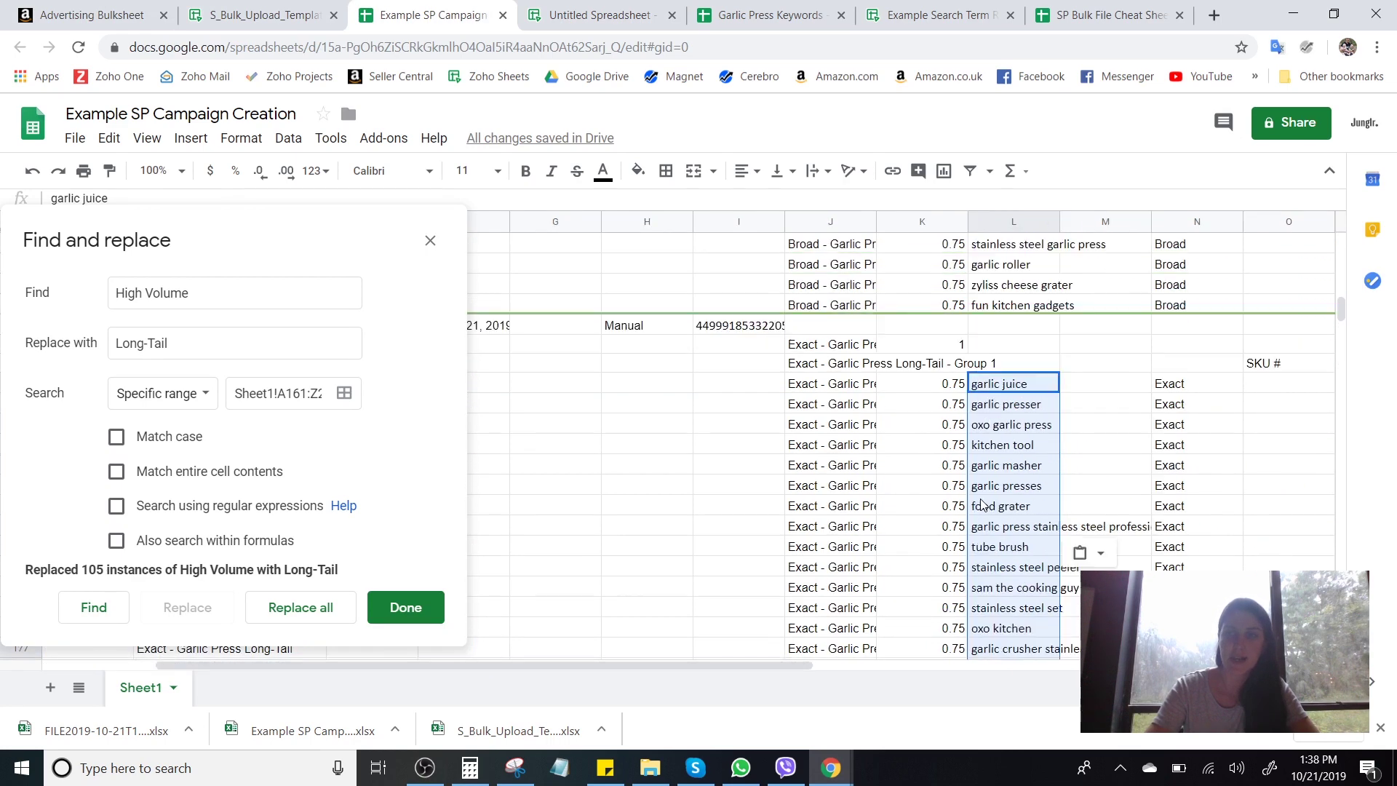
click(939, 386)
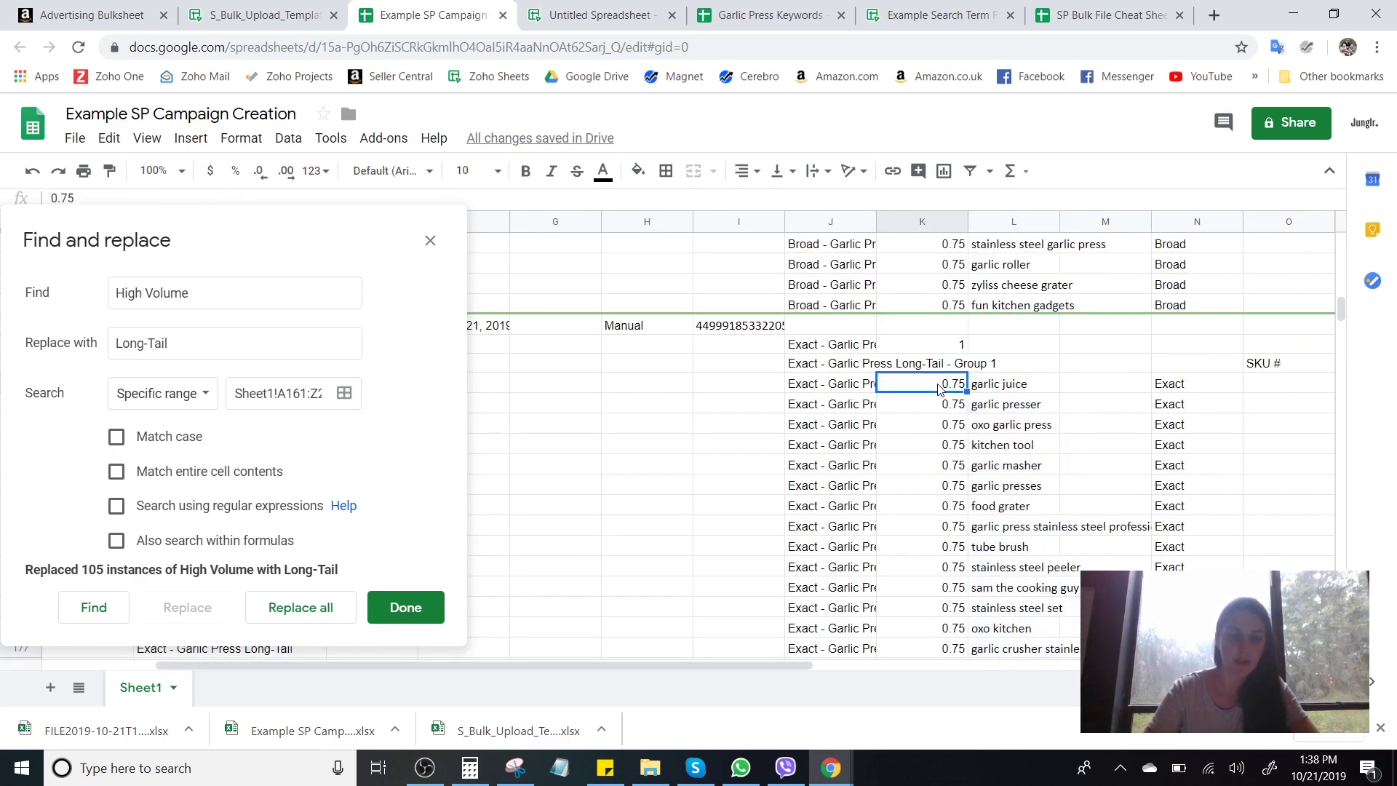
text(1.)
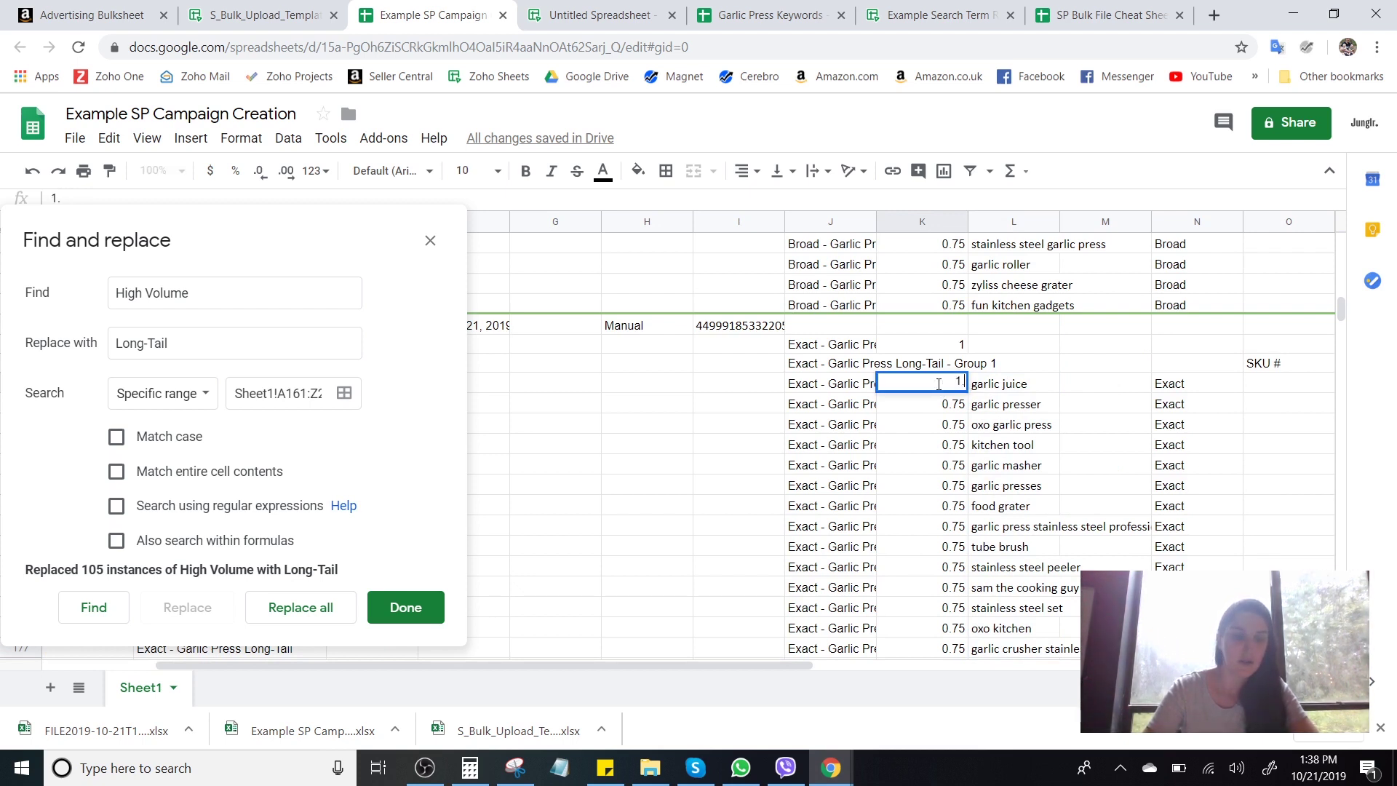
text(50)
key(Return)
Copy the 1.5 bid to all remaining Long-Tail campaign keywords through row 213 and dismiss the find and replace dialog.
click(939, 386)
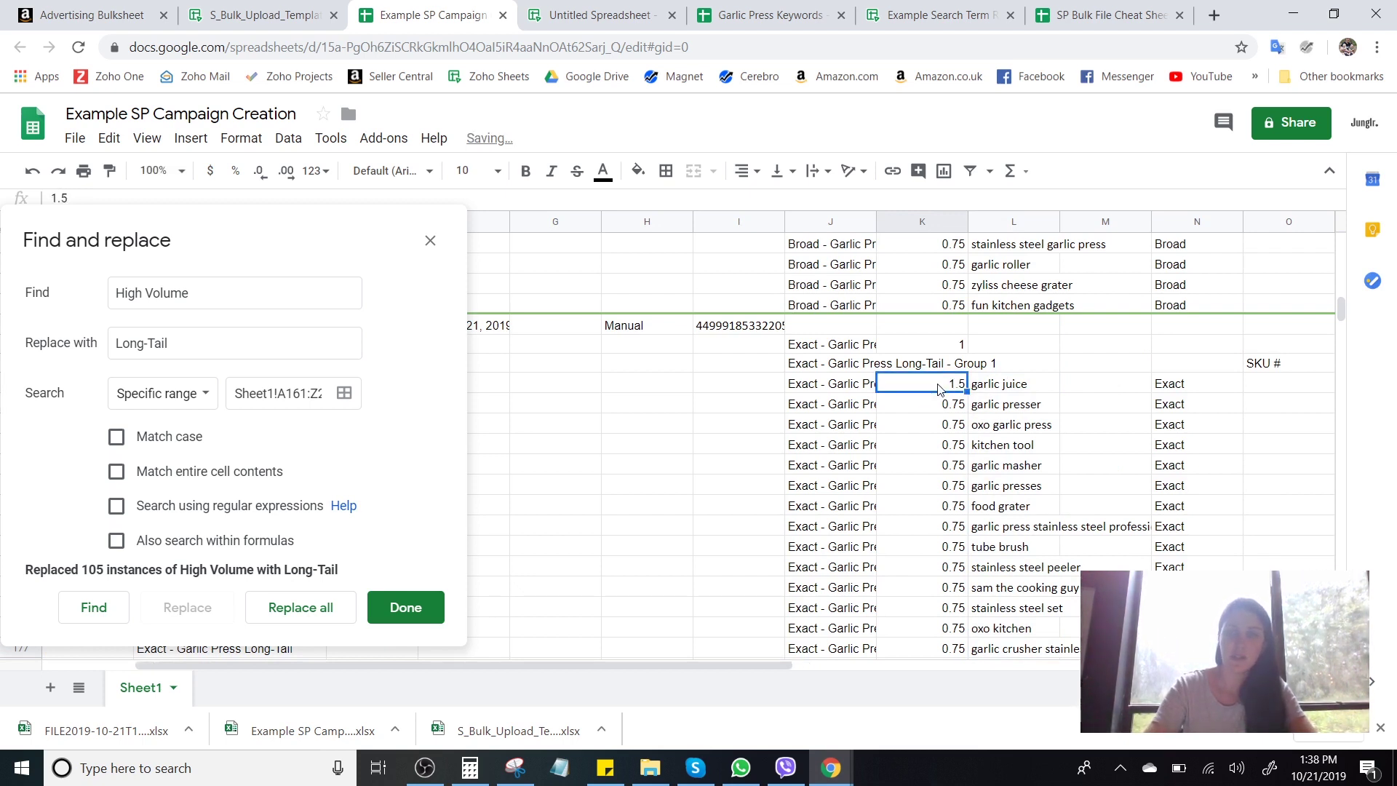
mouse_move(939, 385)
mouse_down()
mouse_move(929, 454)
mouse_move(921, 368)
mouse_up()
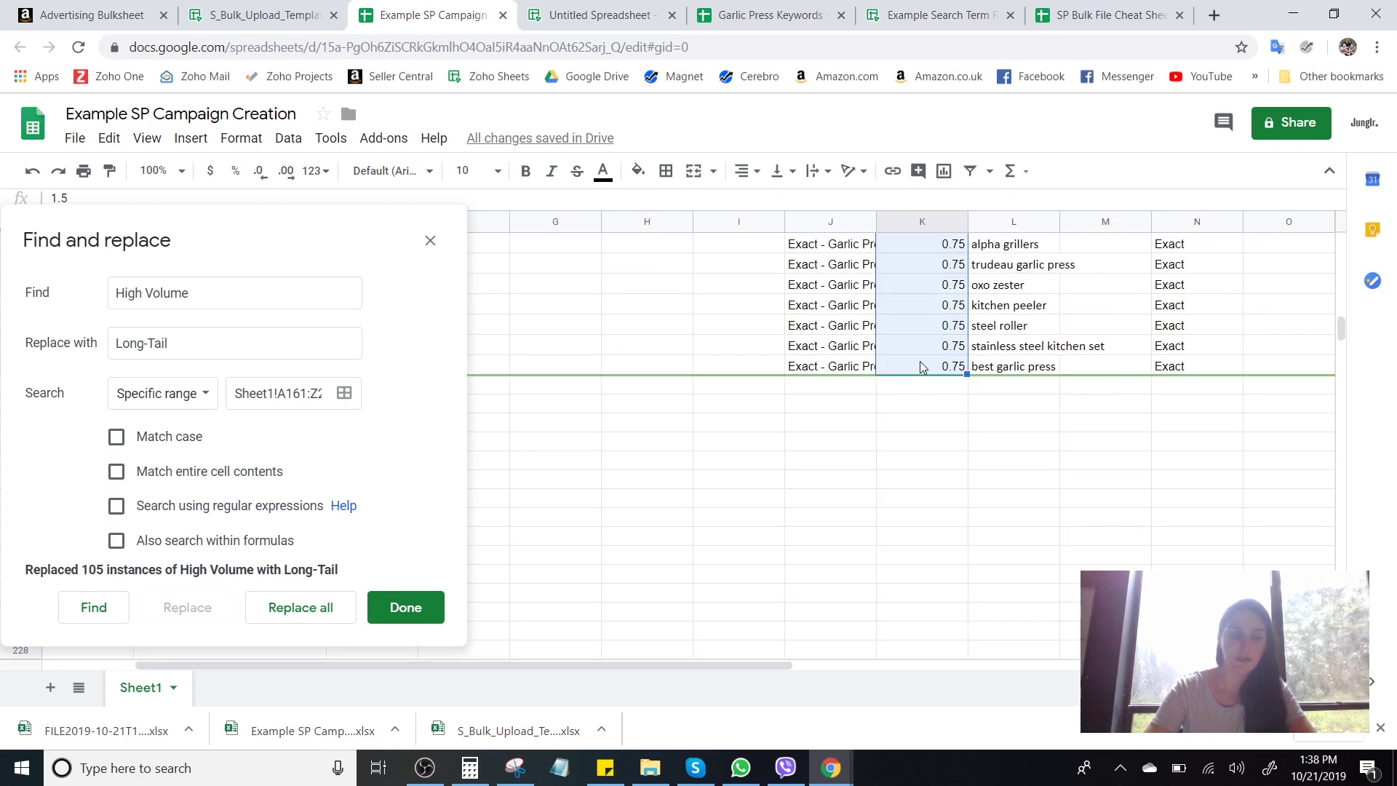
click(885, 441)
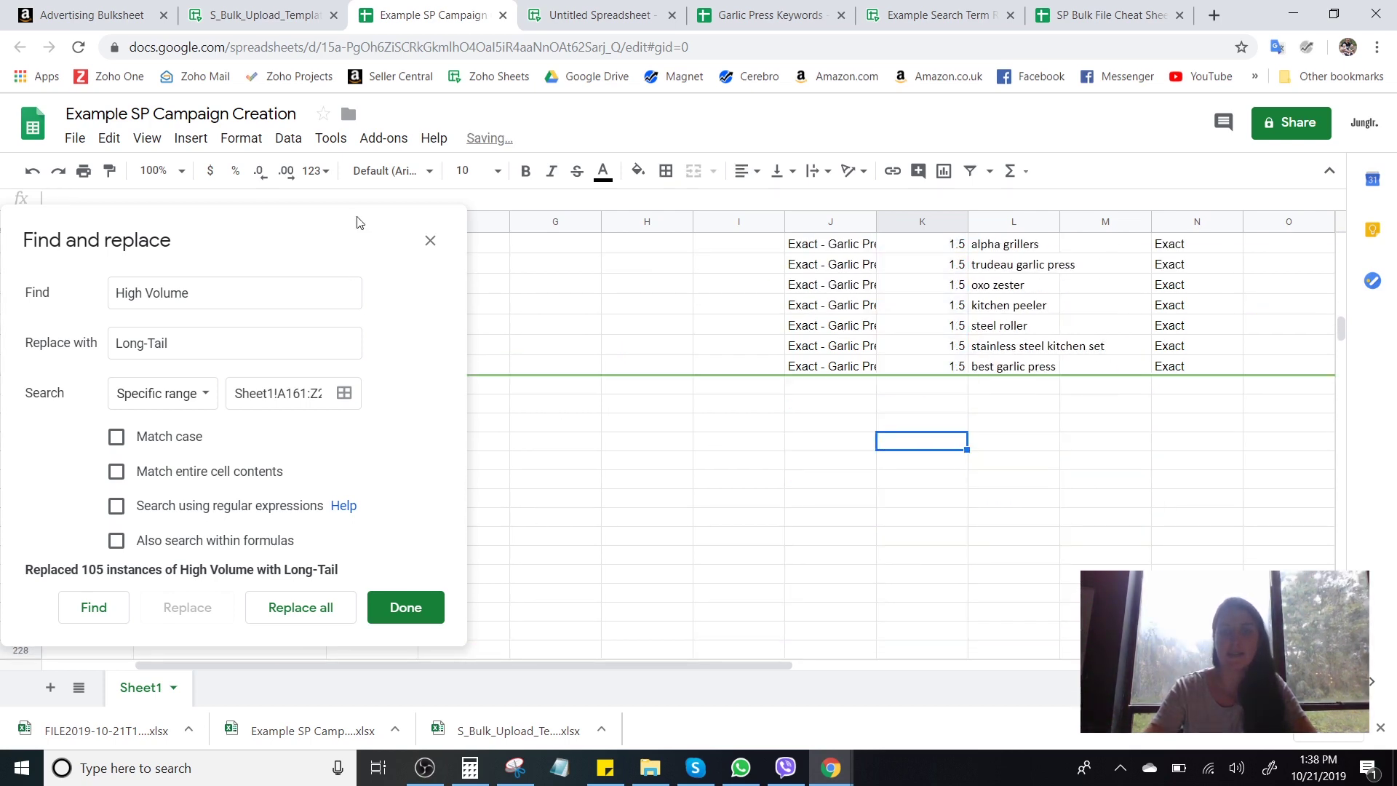
drag(265, 218, 379, 216)
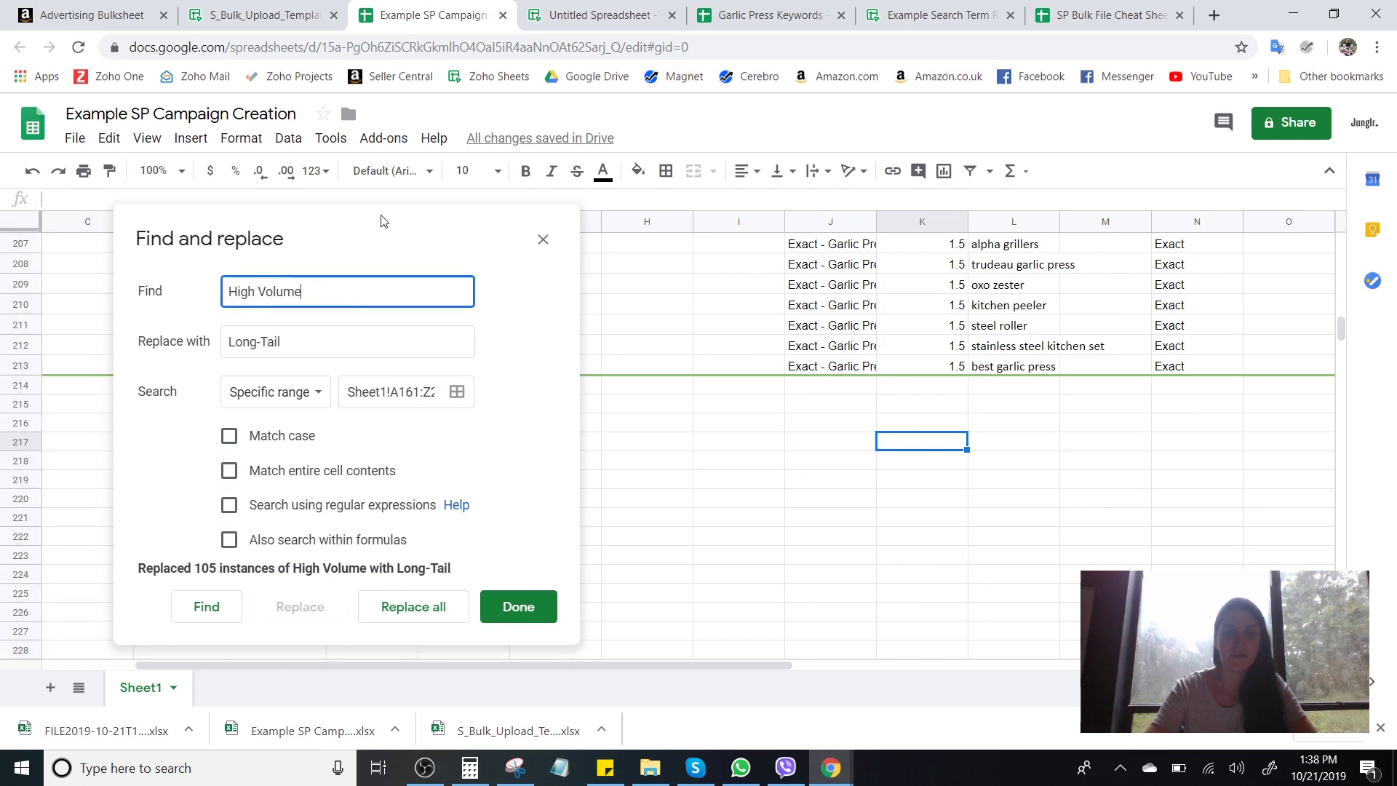
click(543, 239)
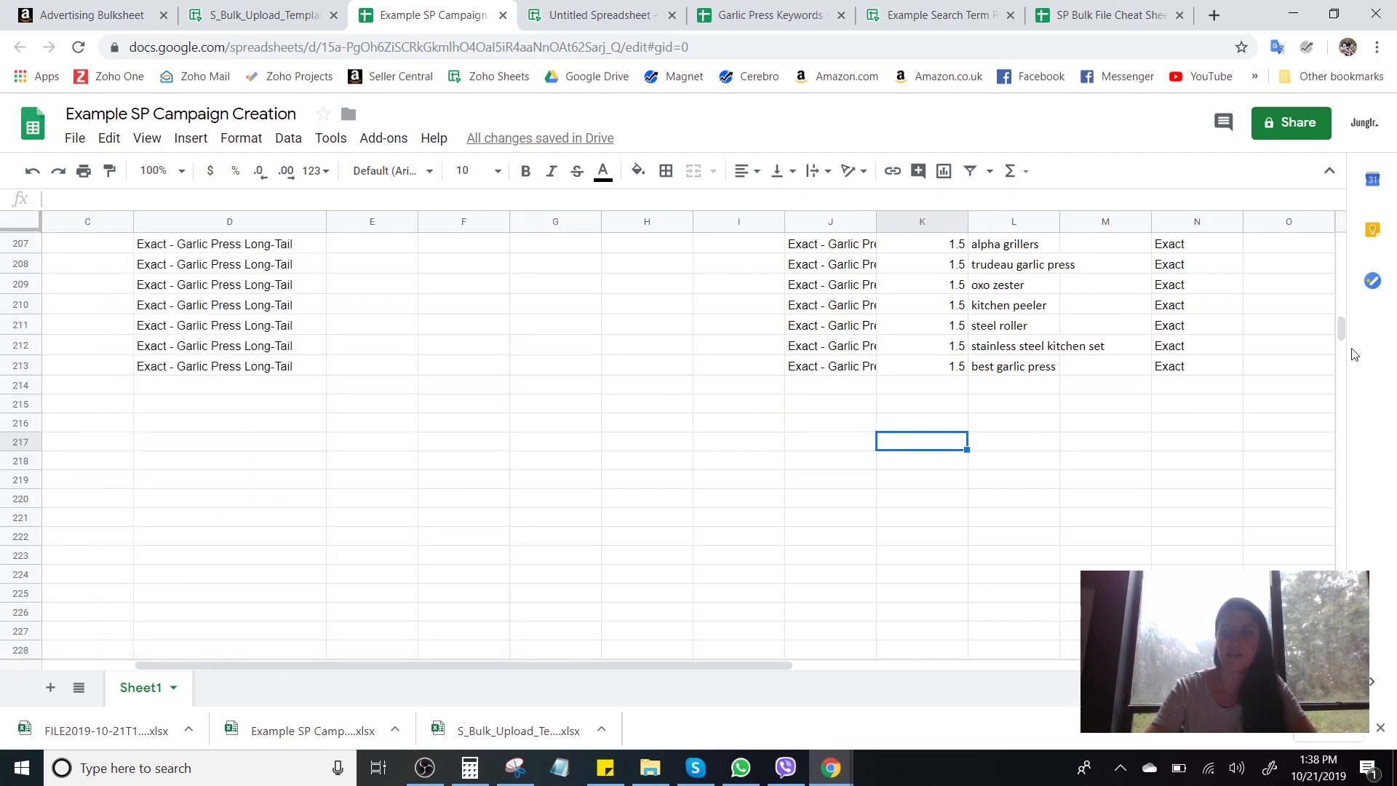
drag(1341, 329, 1341, 240)
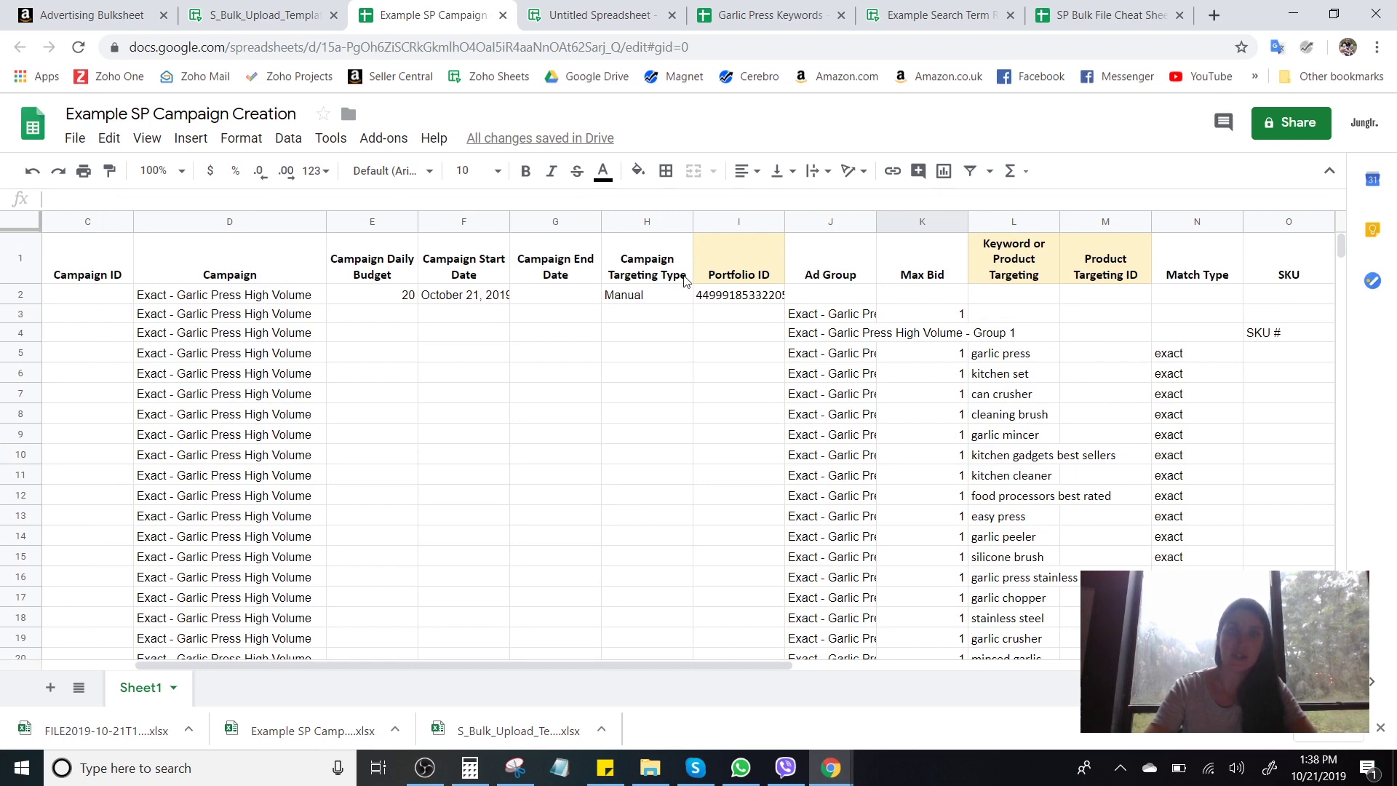
Review the keyword list in the Garlic Press Keywords sheet and return to the Example SP Campaign Creation sheet's campaign rows.
click(729, 11)
scroll(458, 414, up, 5)
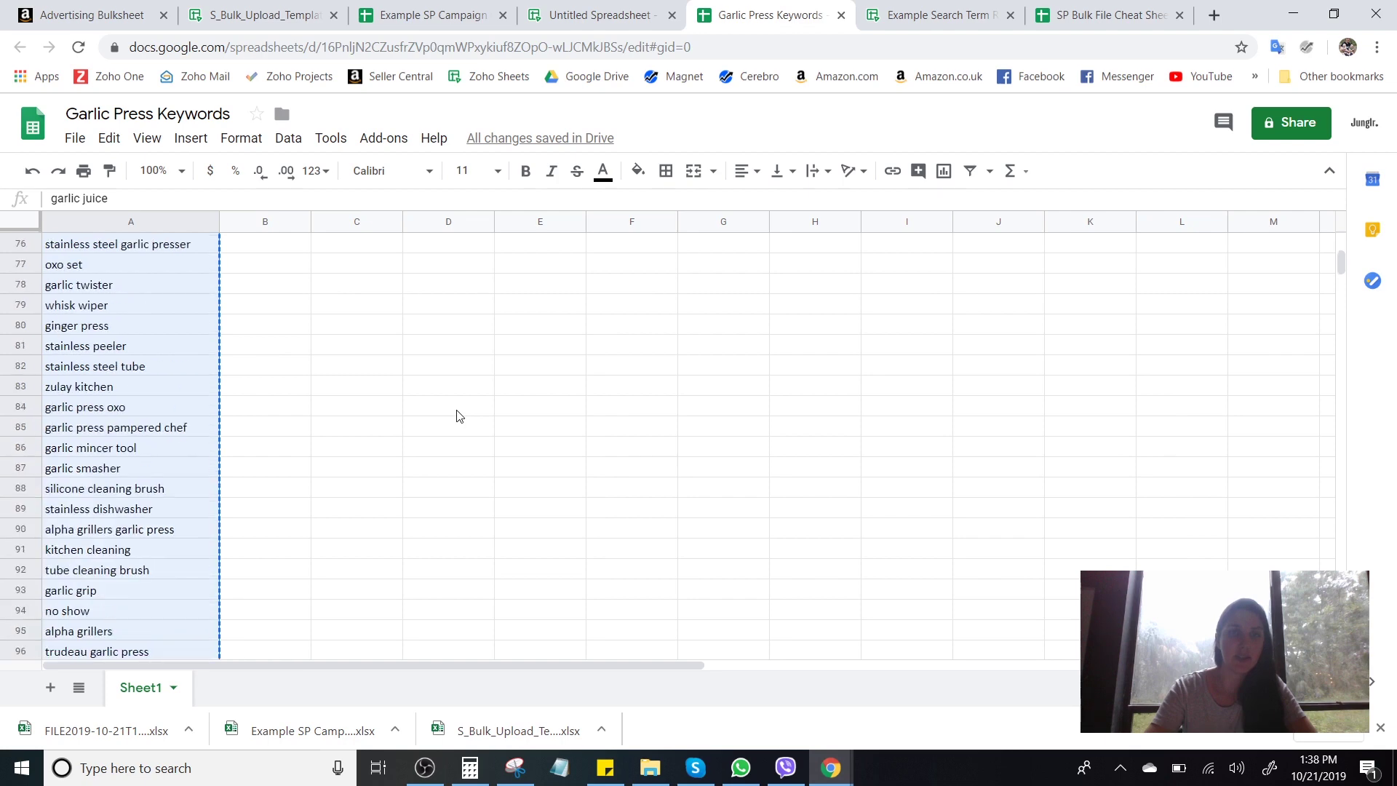
scroll(455, 415, up, 10)
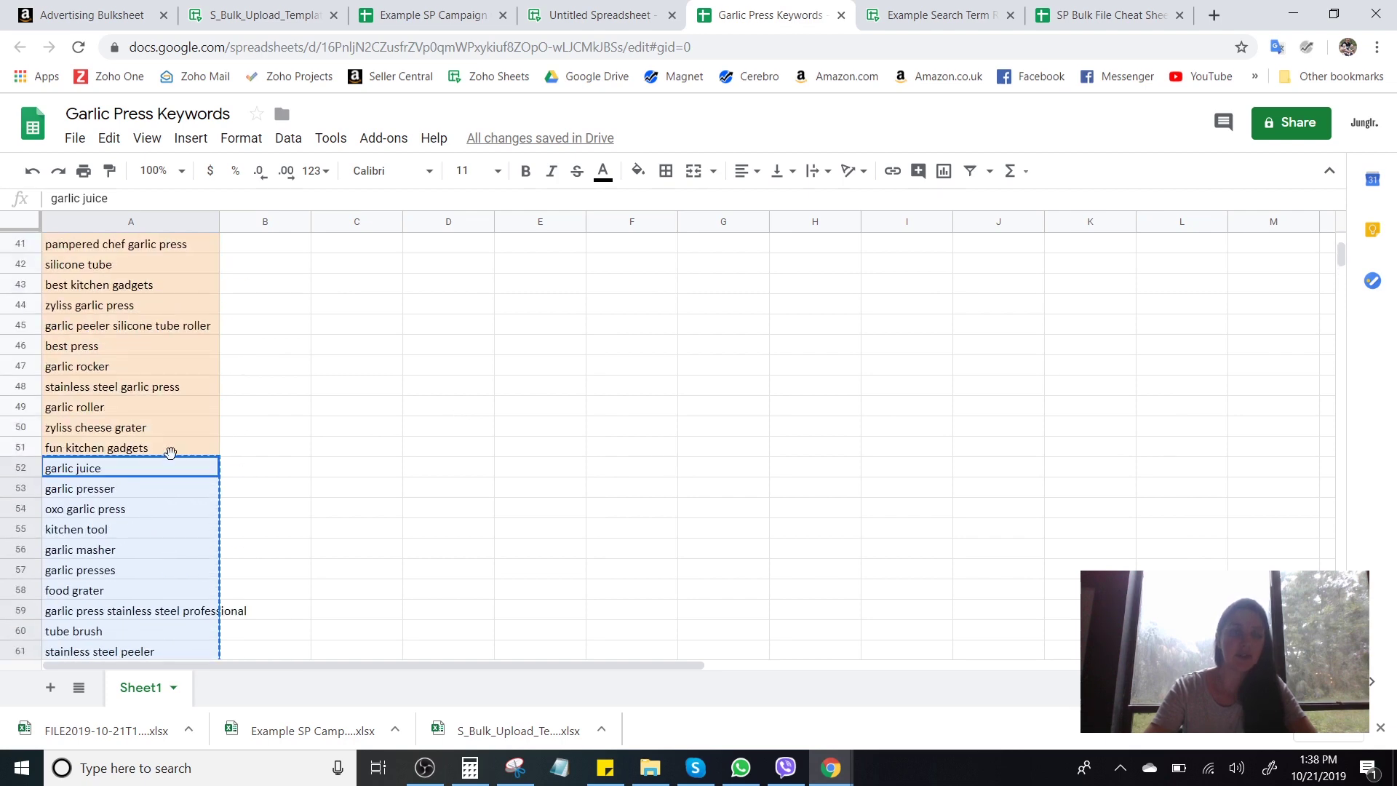
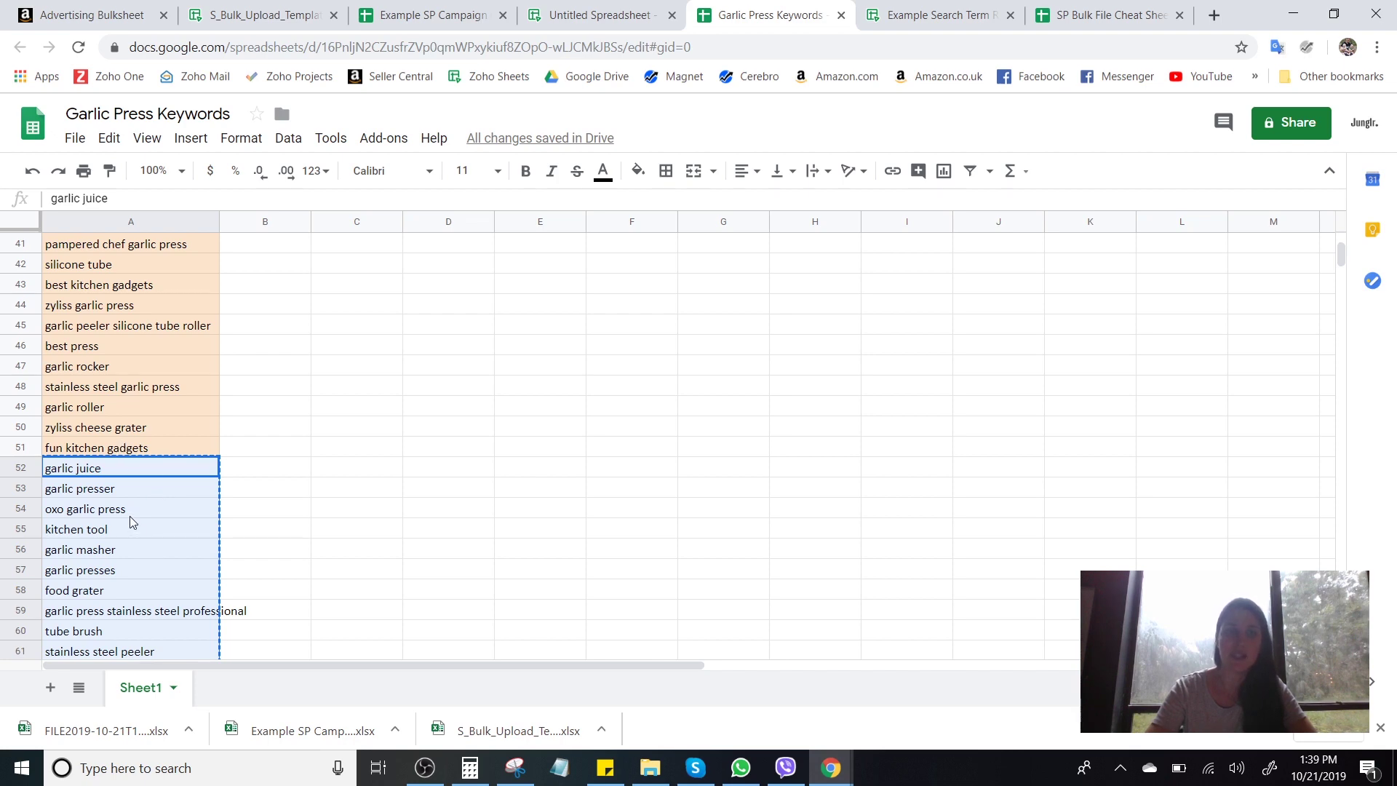
click(590, 10)
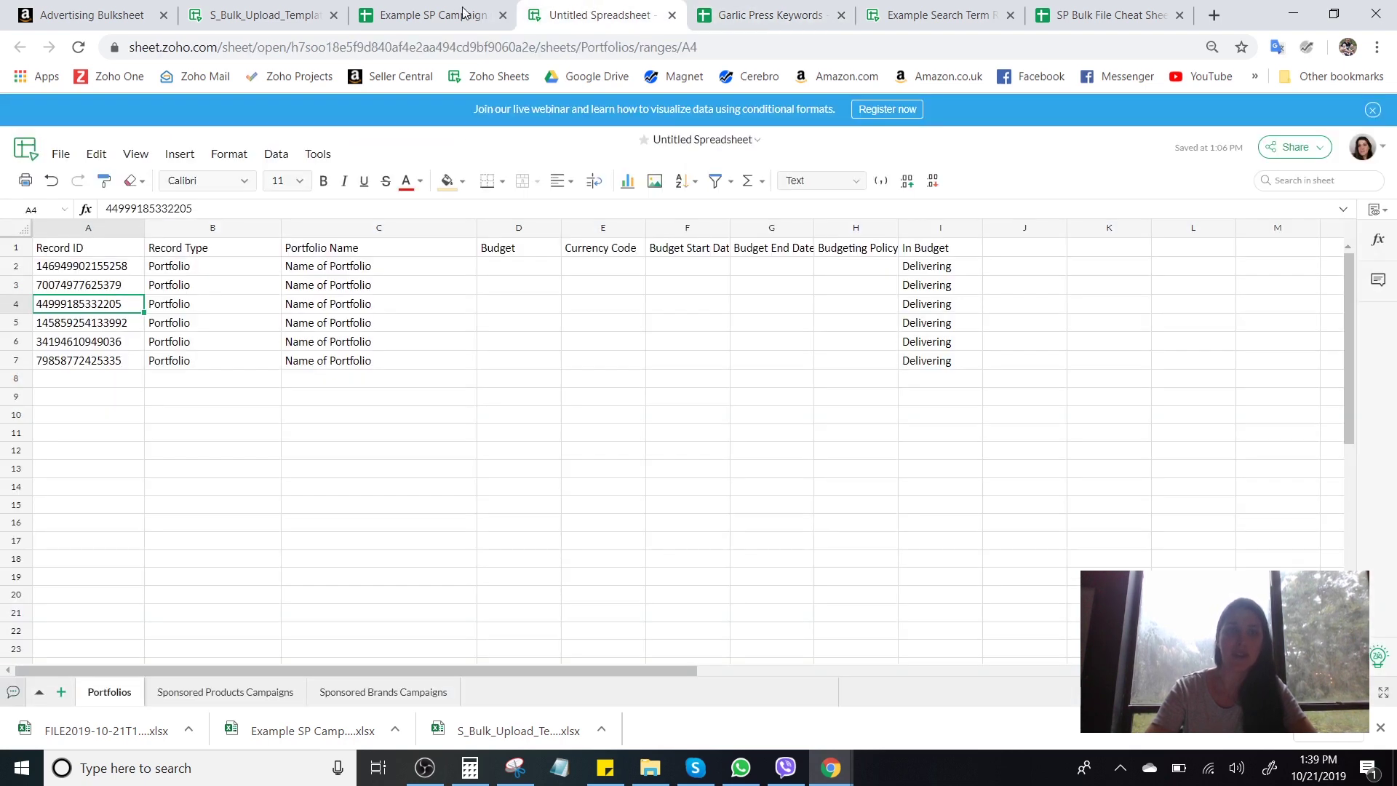
click(432, 9)
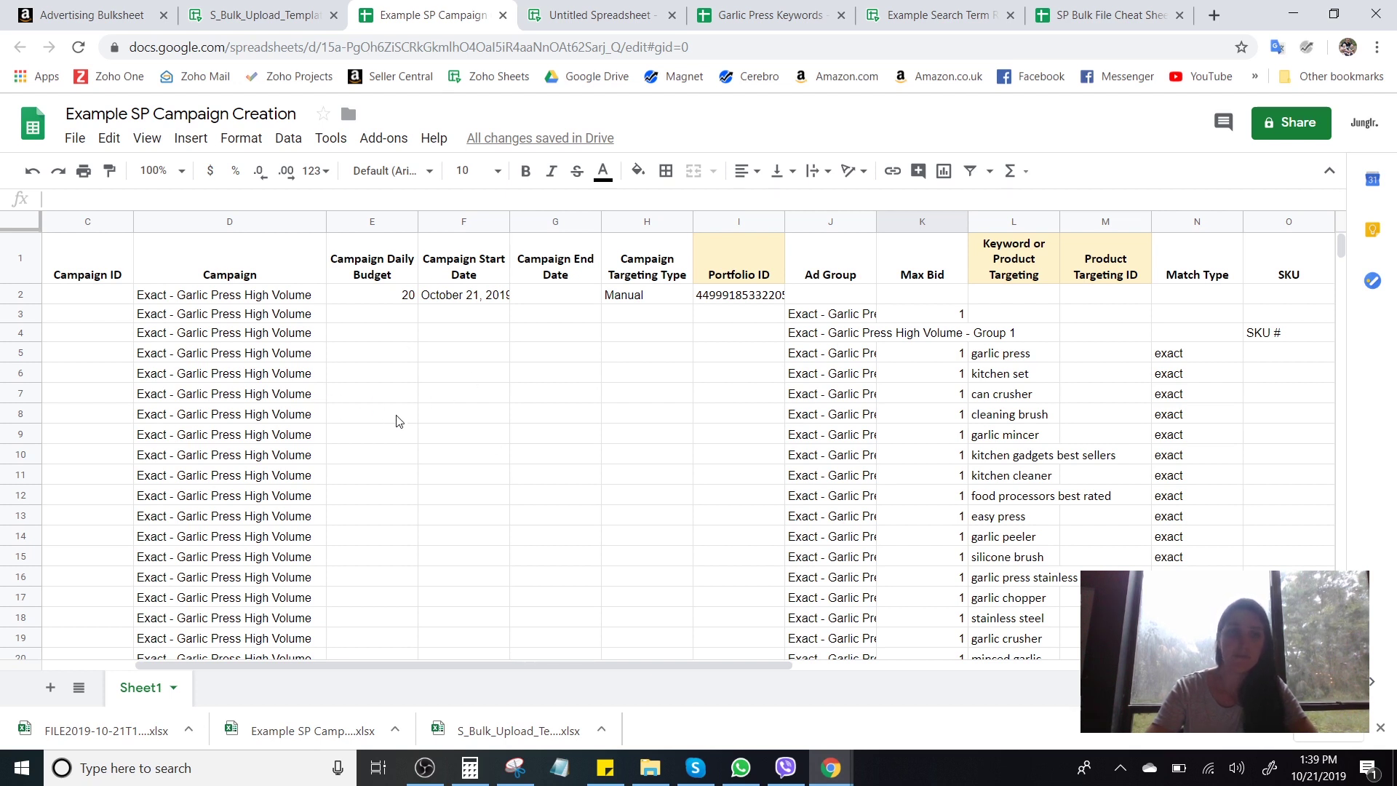
scroll(489, 506, down, 5)
scroll(489, 506, up, 5)
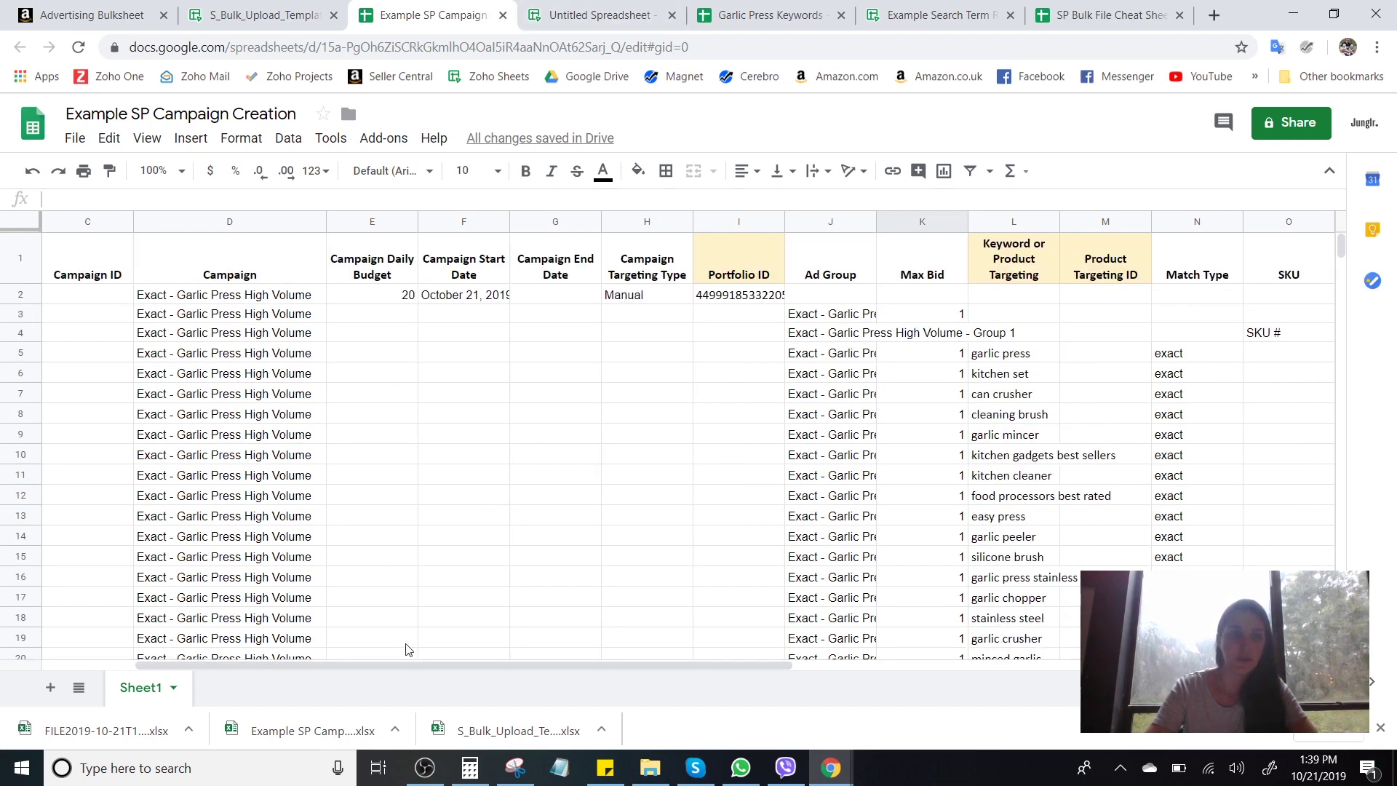
Create a new blank spreadsheet from the Example SP Campaign Creation file.
drag(406, 664, 313, 664)
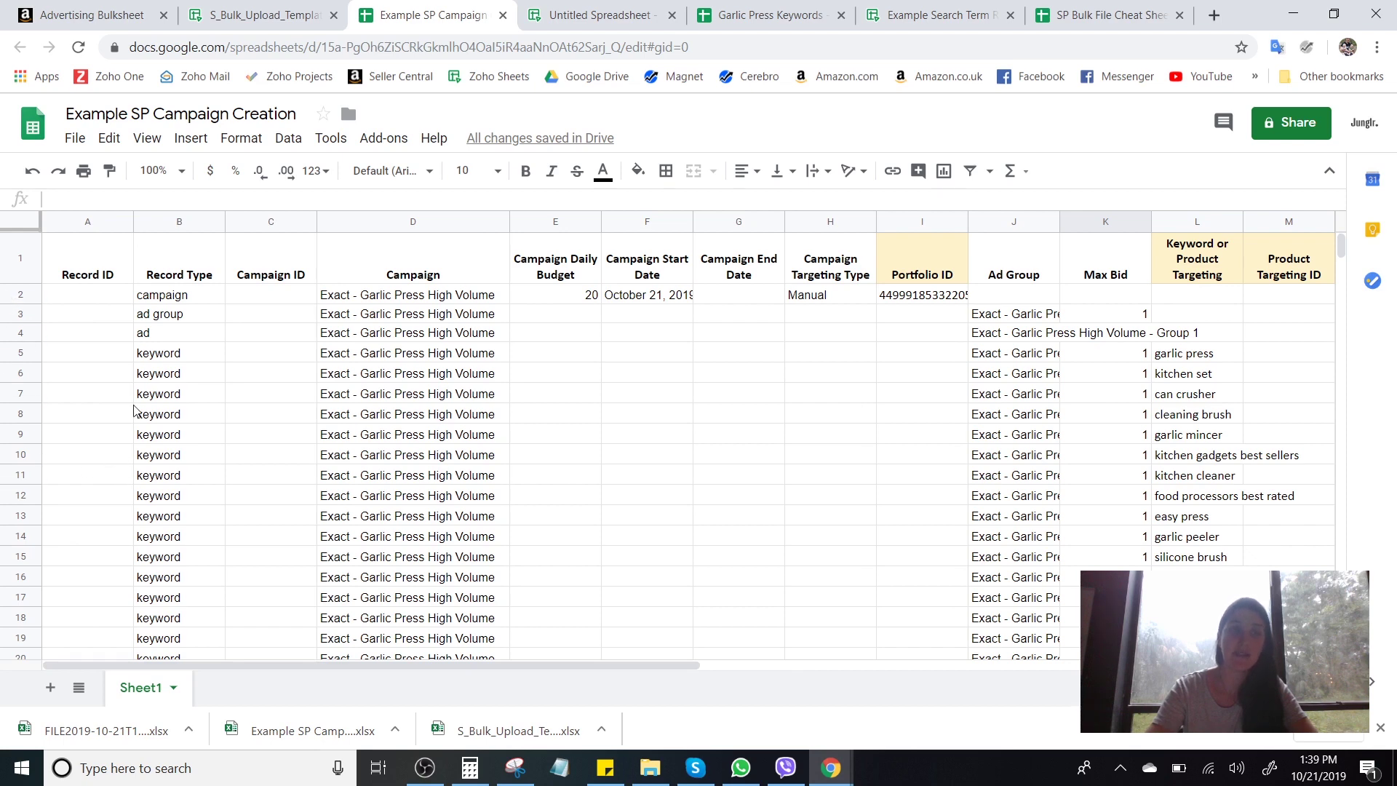
click(75, 138)
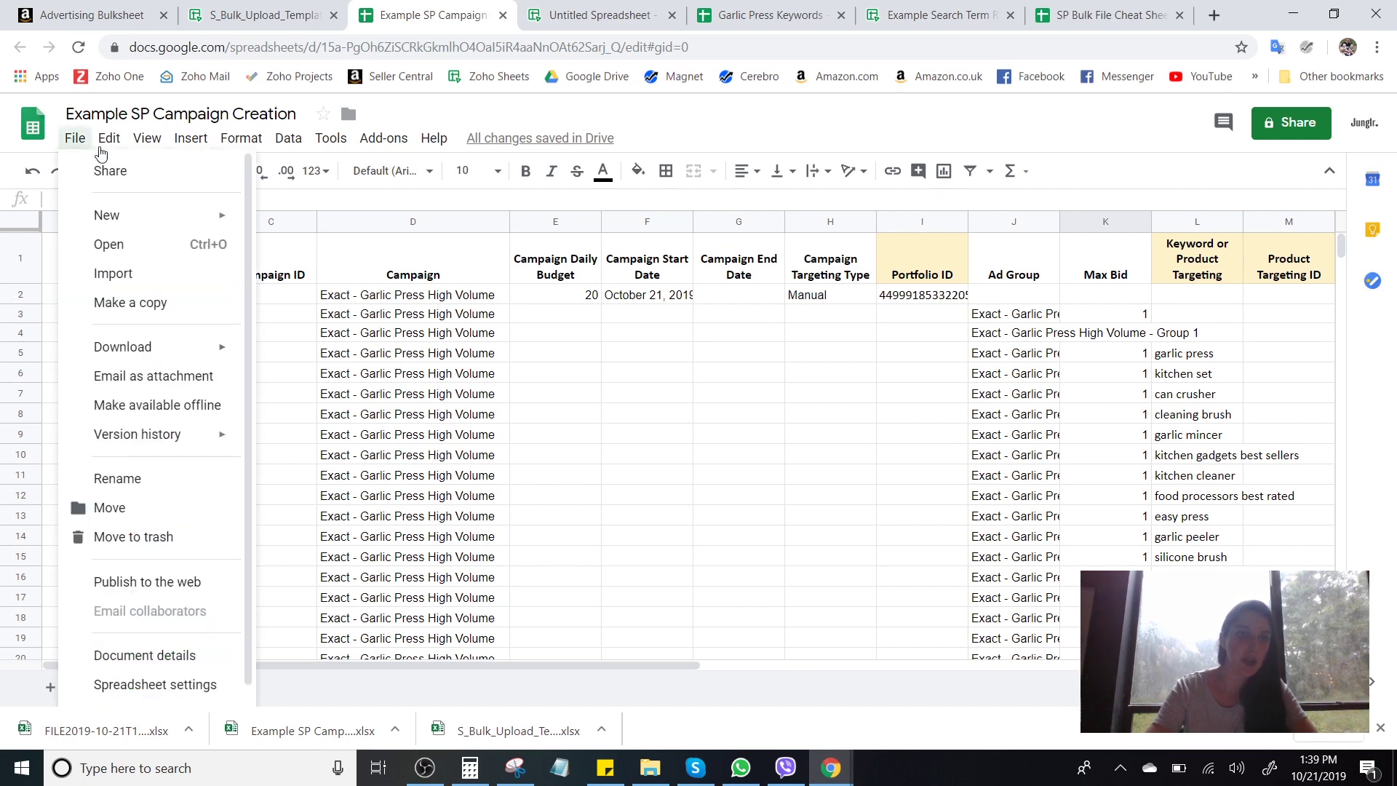
mouse_move(109, 138)
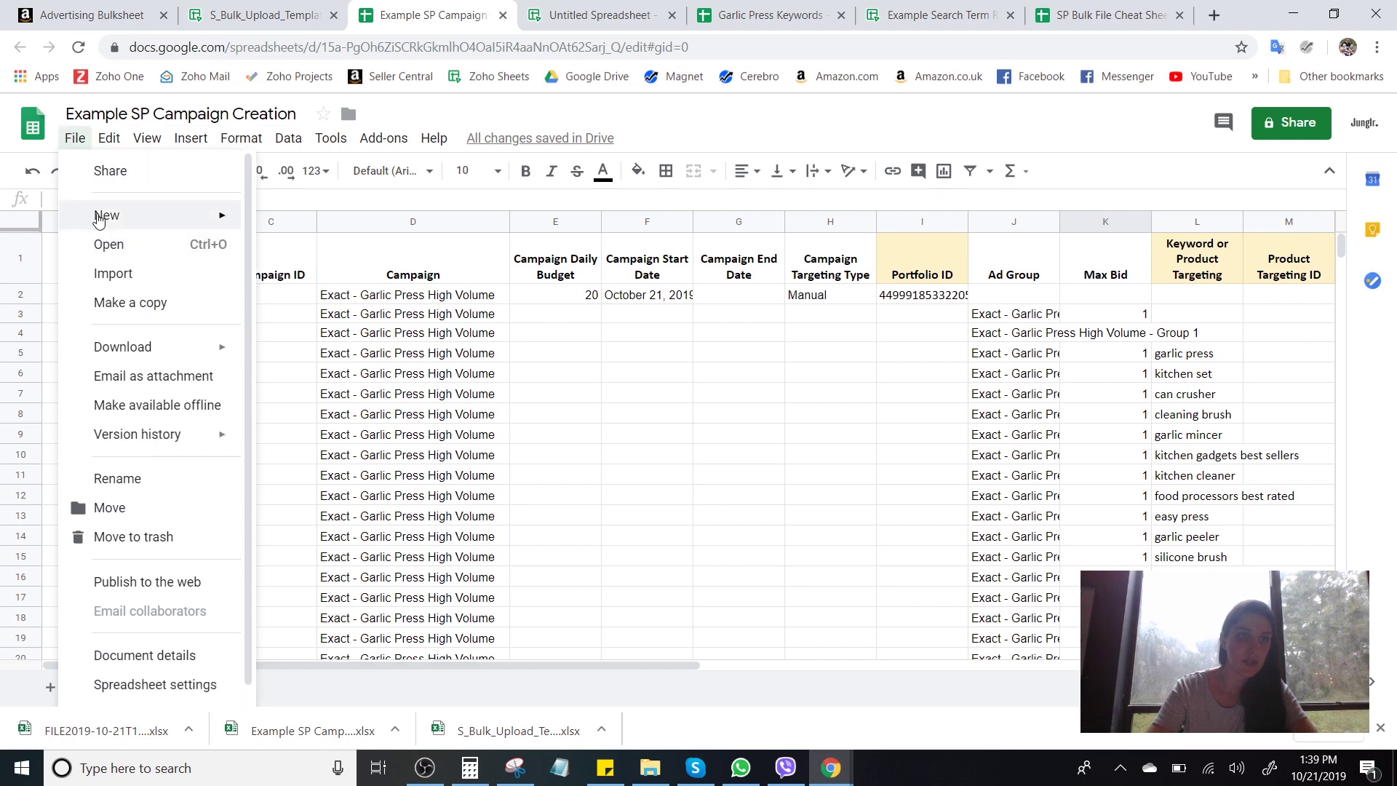
mouse_move(103, 217)
click(320, 222)
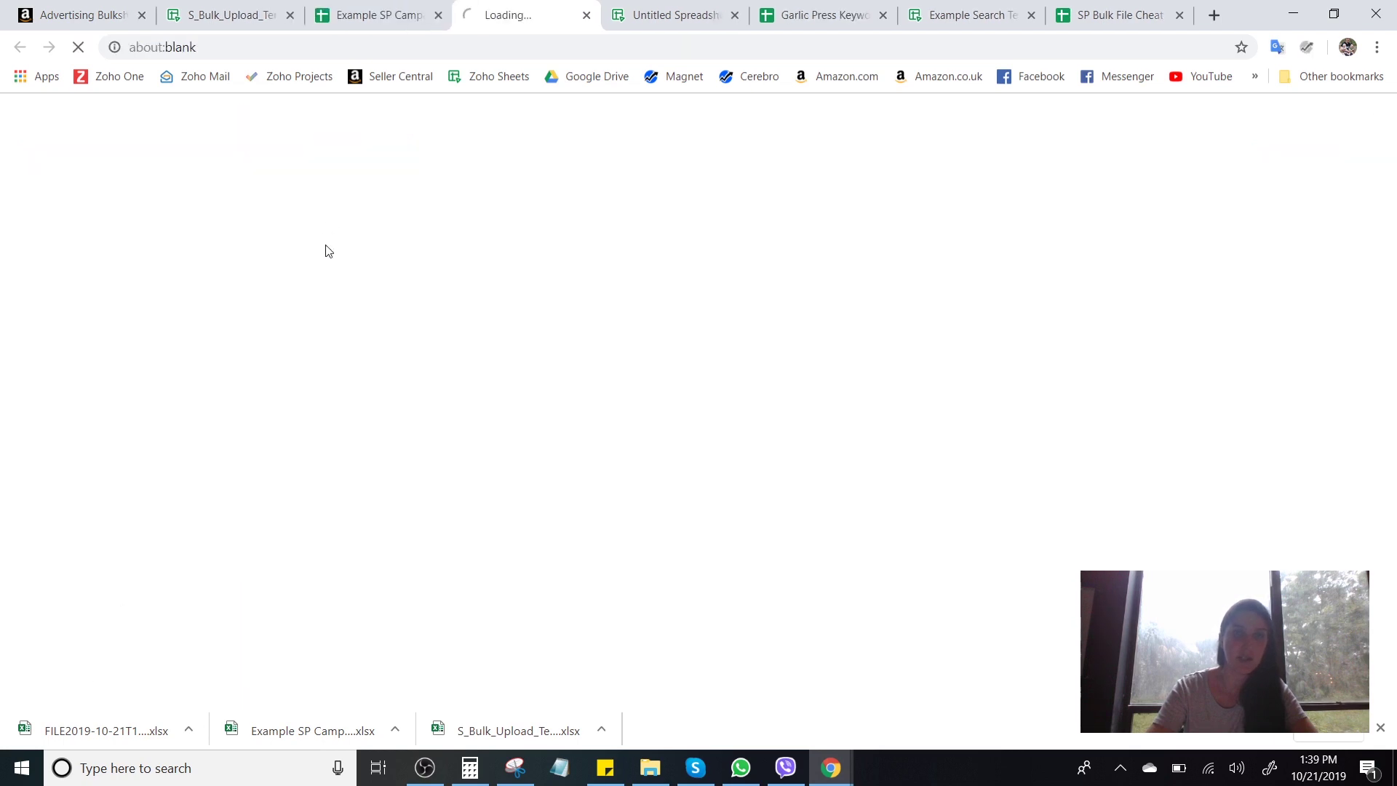
Copy header row 1 of the Example SP Campaign Creation sheet into row 1 of the new untitled spreadsheet.
click(353, 12)
click(29, 252)
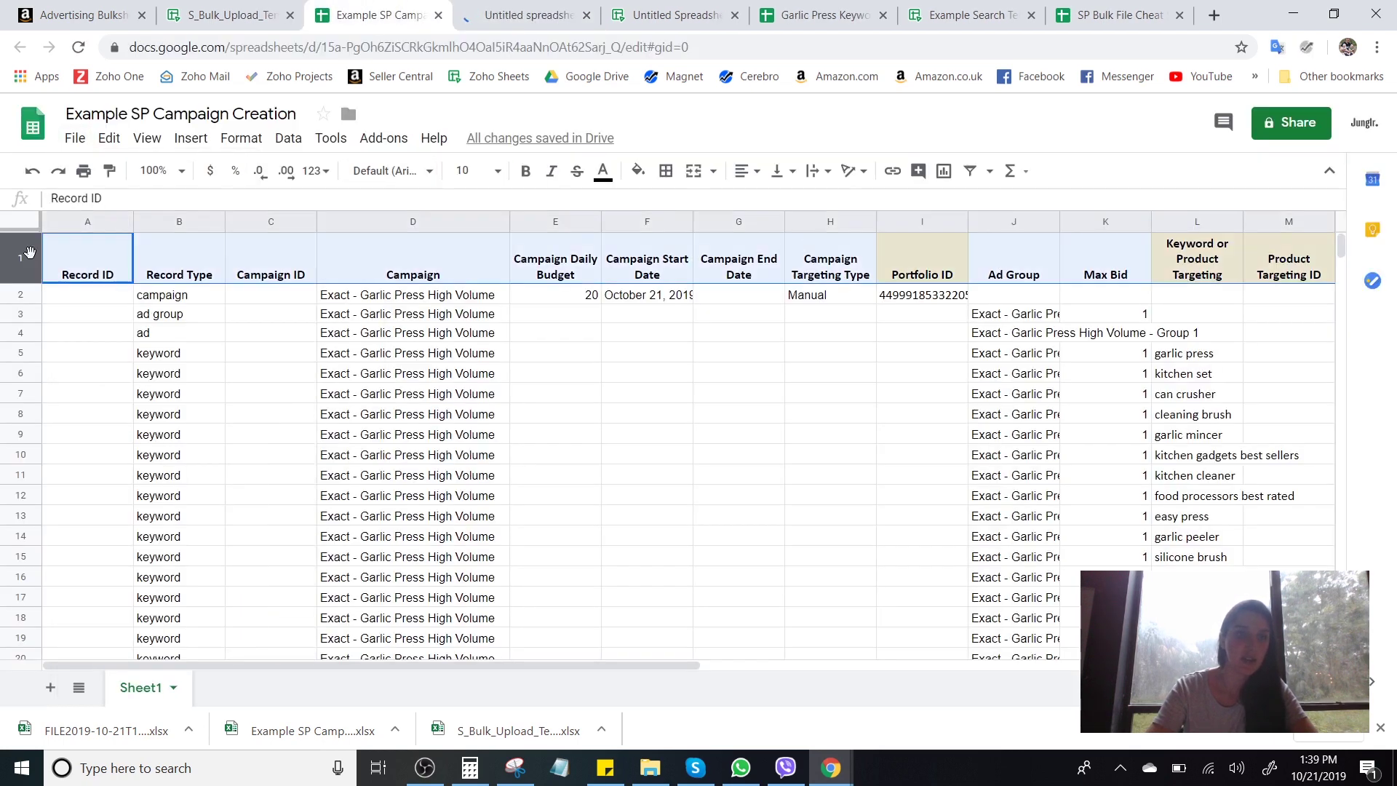
key(ctrl+c)
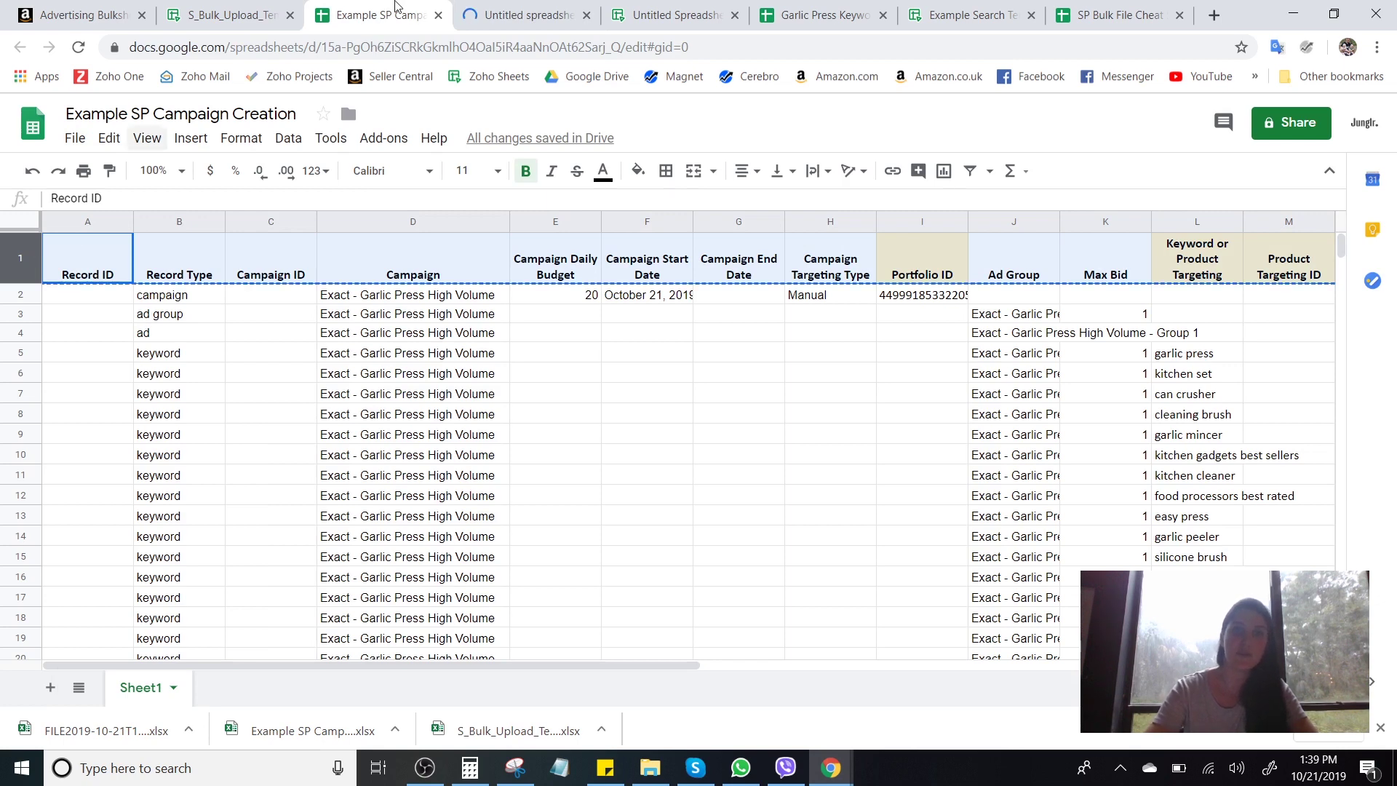
click(500, 19)
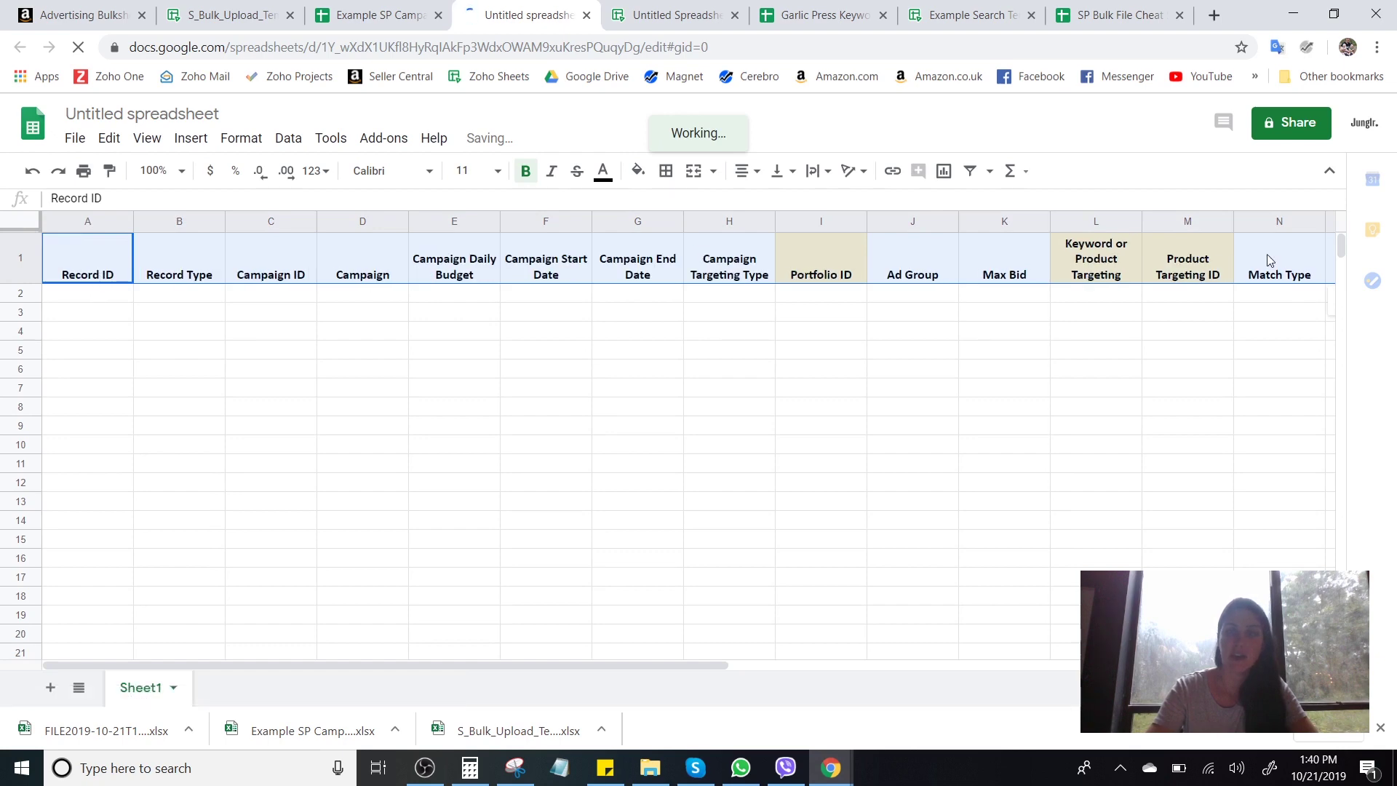
click(339, 335)
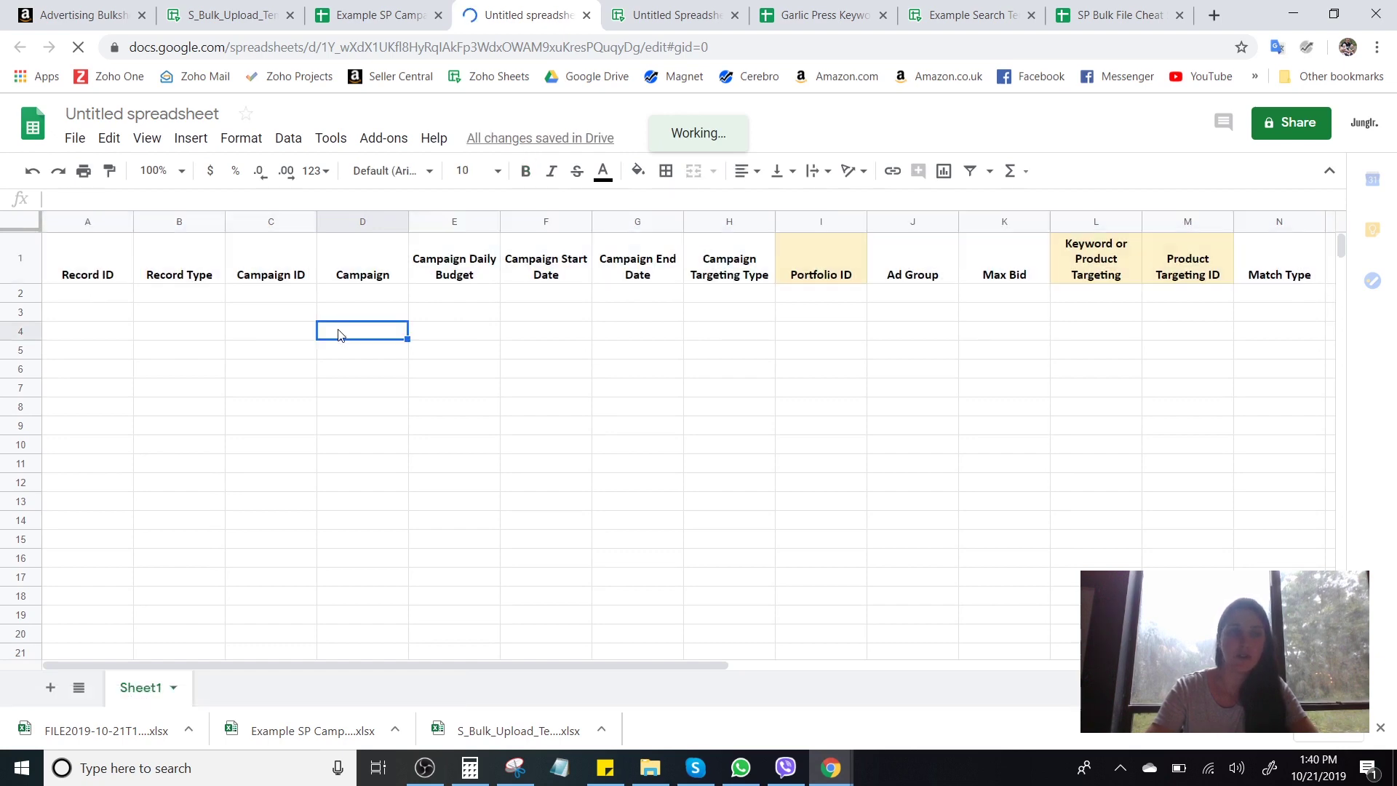
Check the Record Type and Campaign entries of the first keyword row in Example SP Campaign Creation against the untitled spreadsheet's empty row 2.
click(164, 297)
click(406, 12)
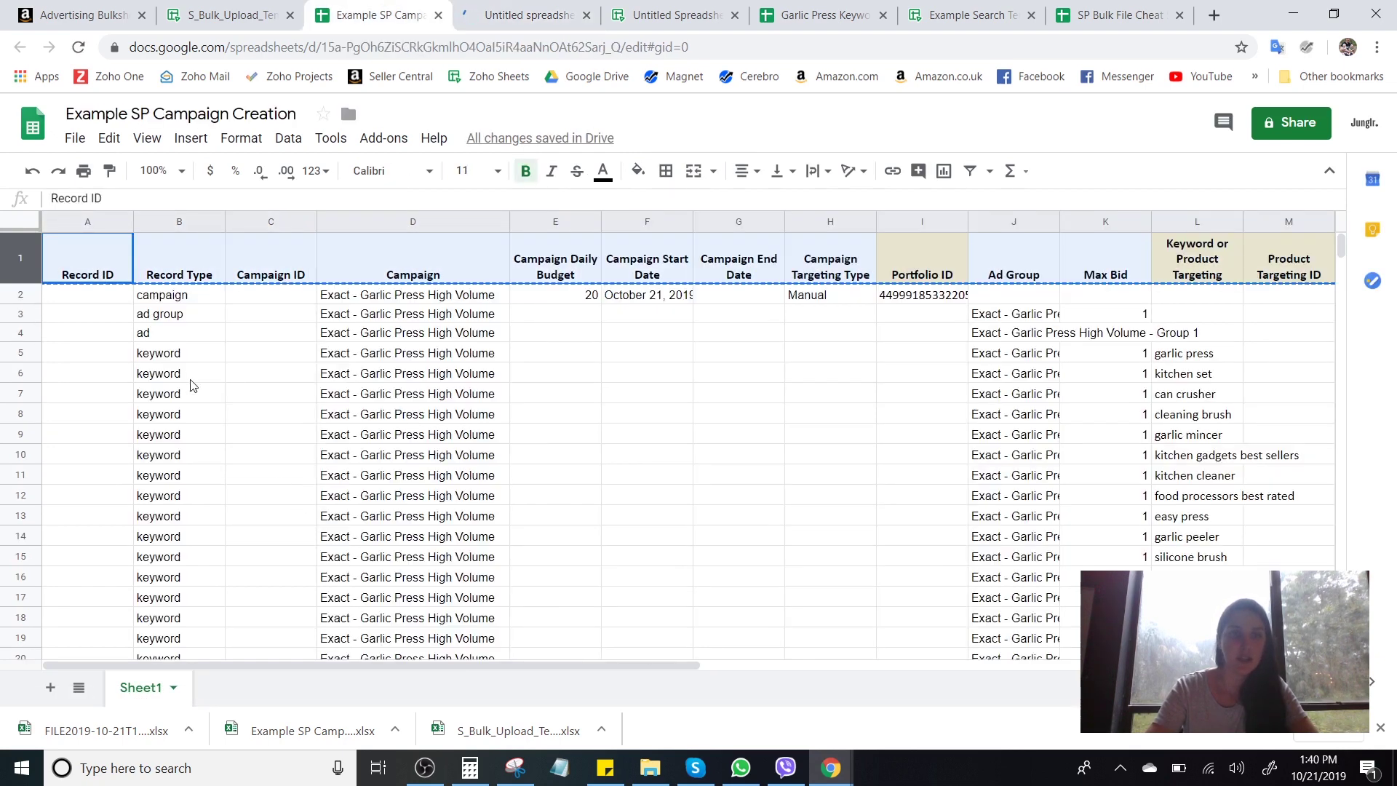
click(188, 356)
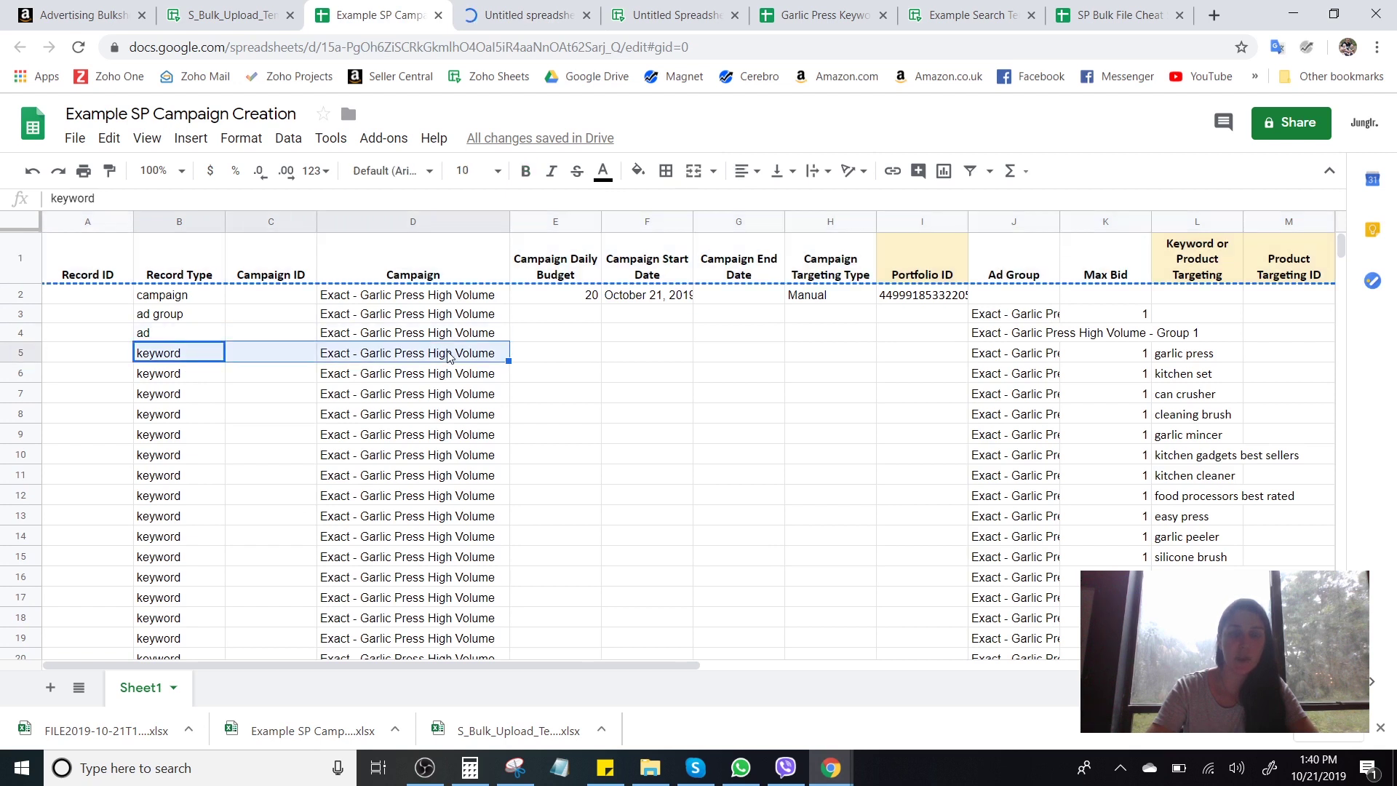
click(449, 355)
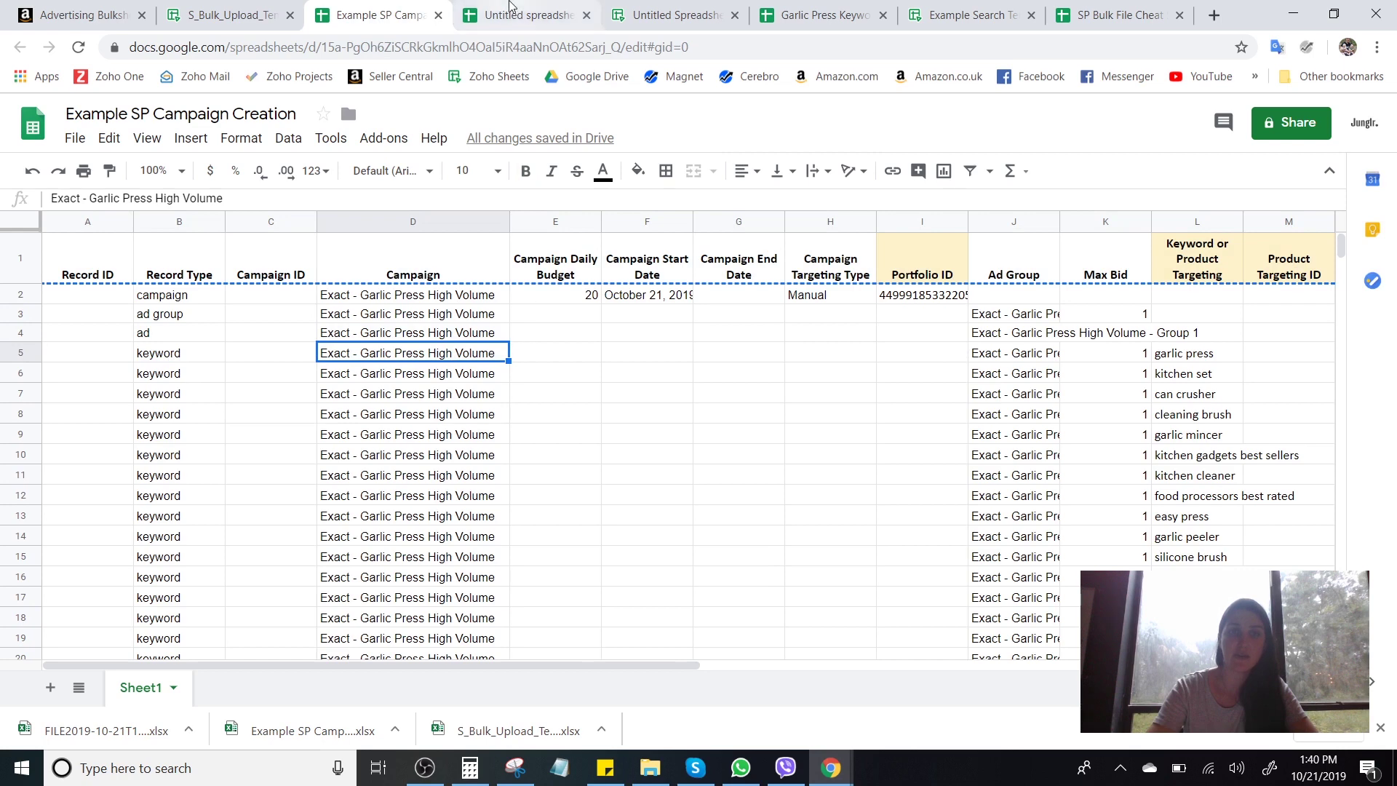
click(524, 15)
click(369, 300)
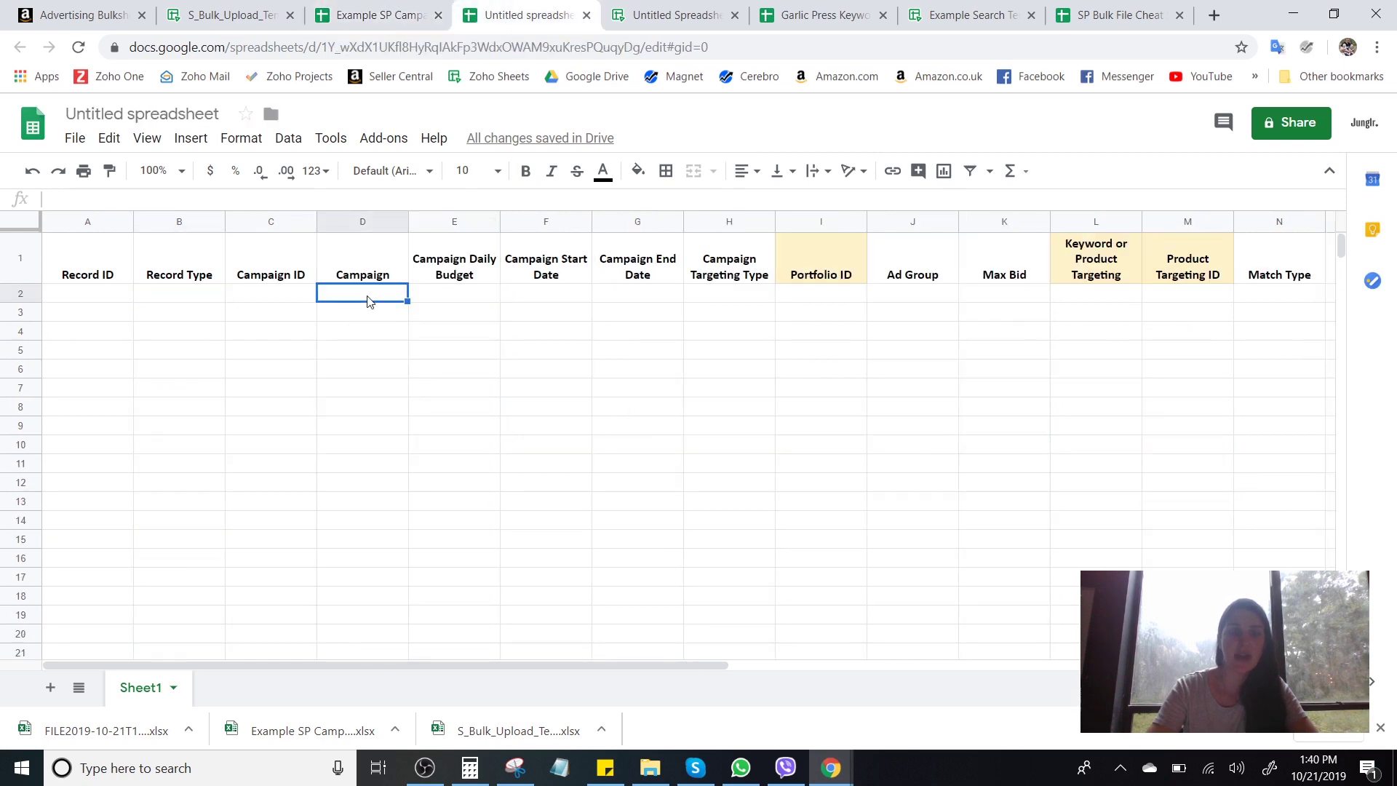
click(928, 300)
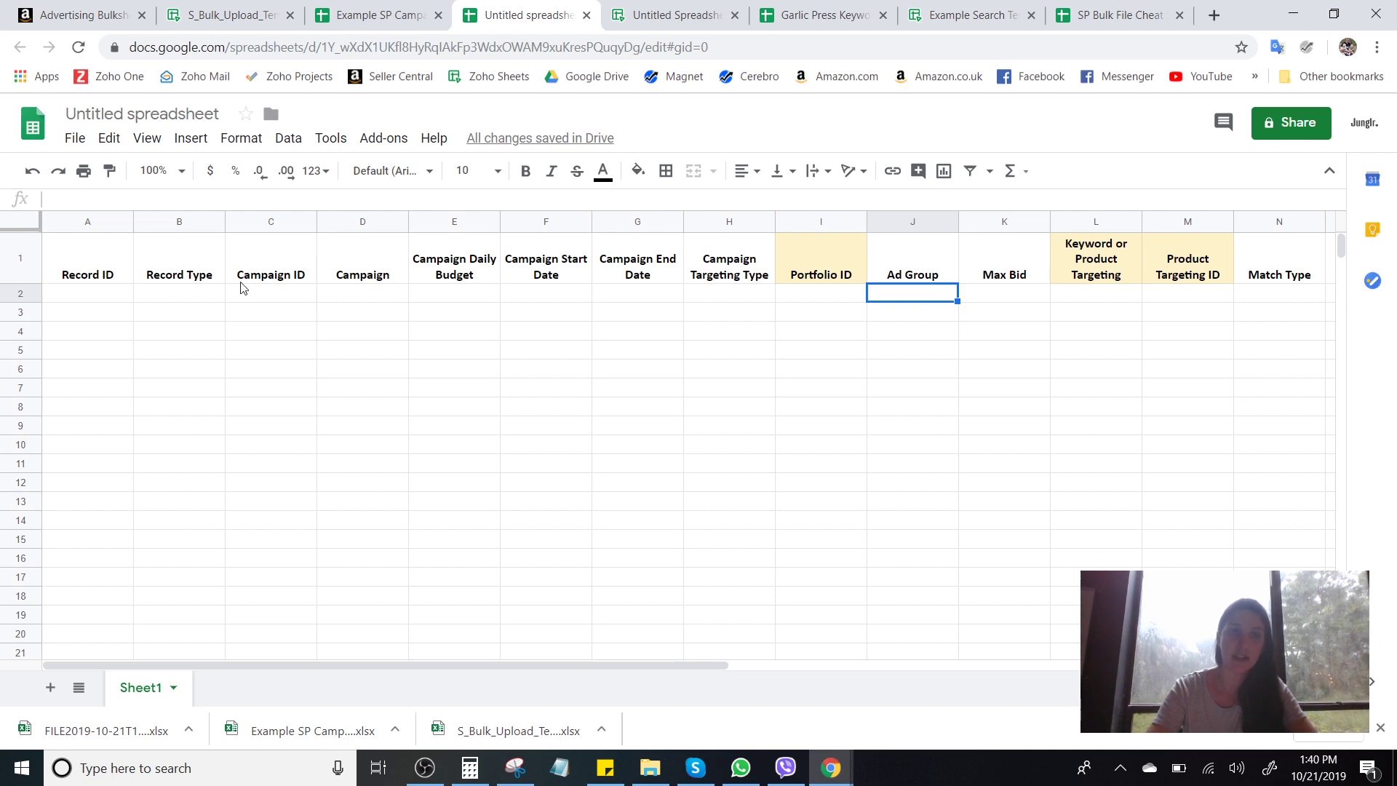
Enter keyword as the Record Type in B2 of the untitled spreadsheet and widen the Campaign column.
click(185, 293)
text(key)
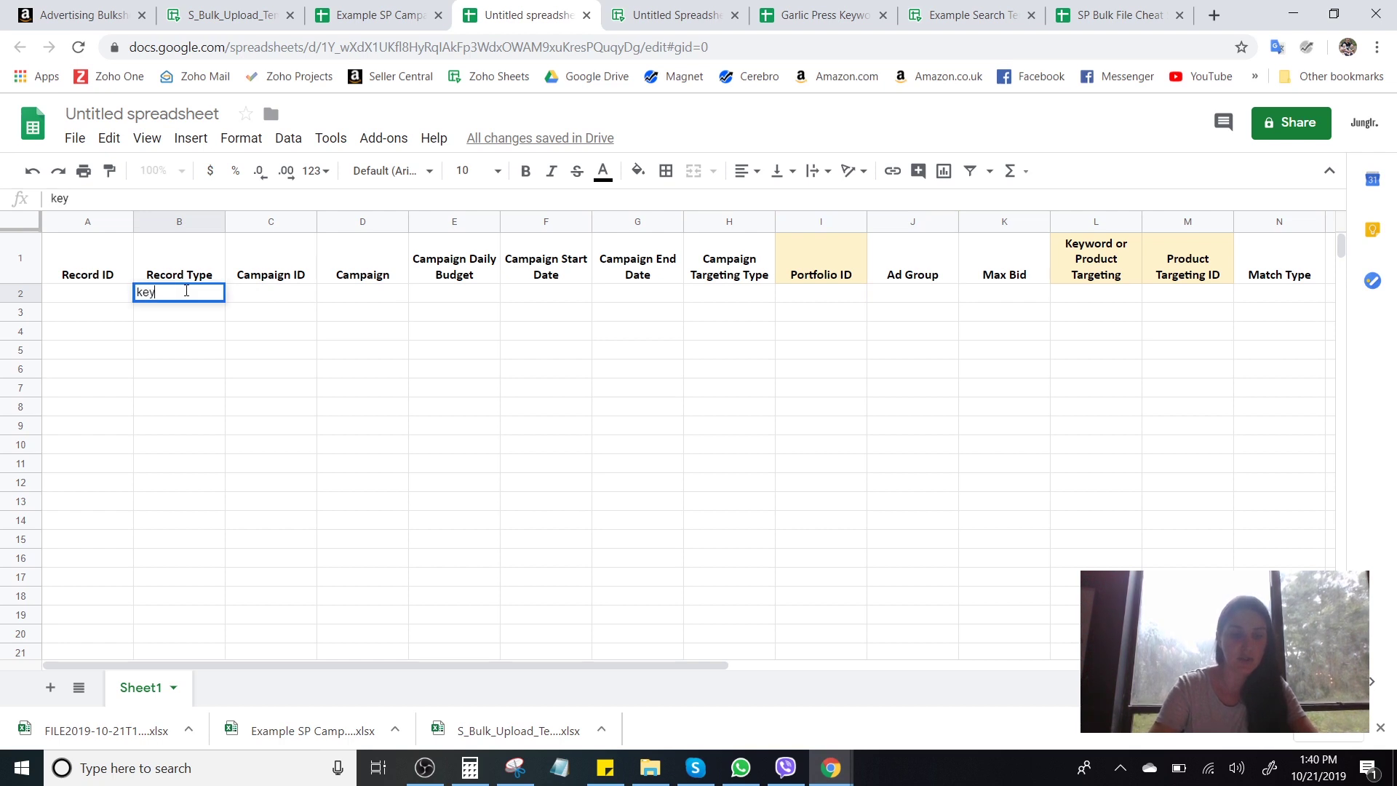
text(word)
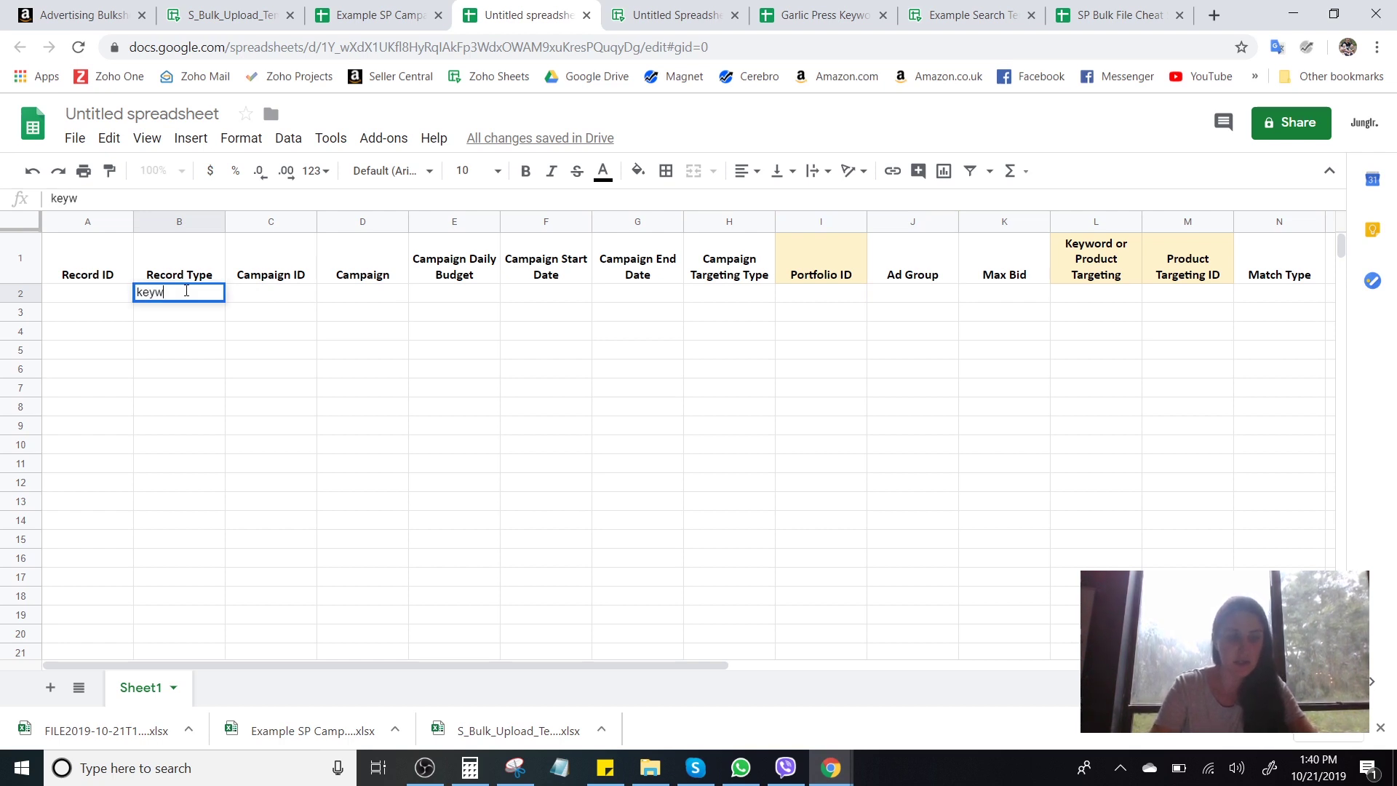
click(369, 301)
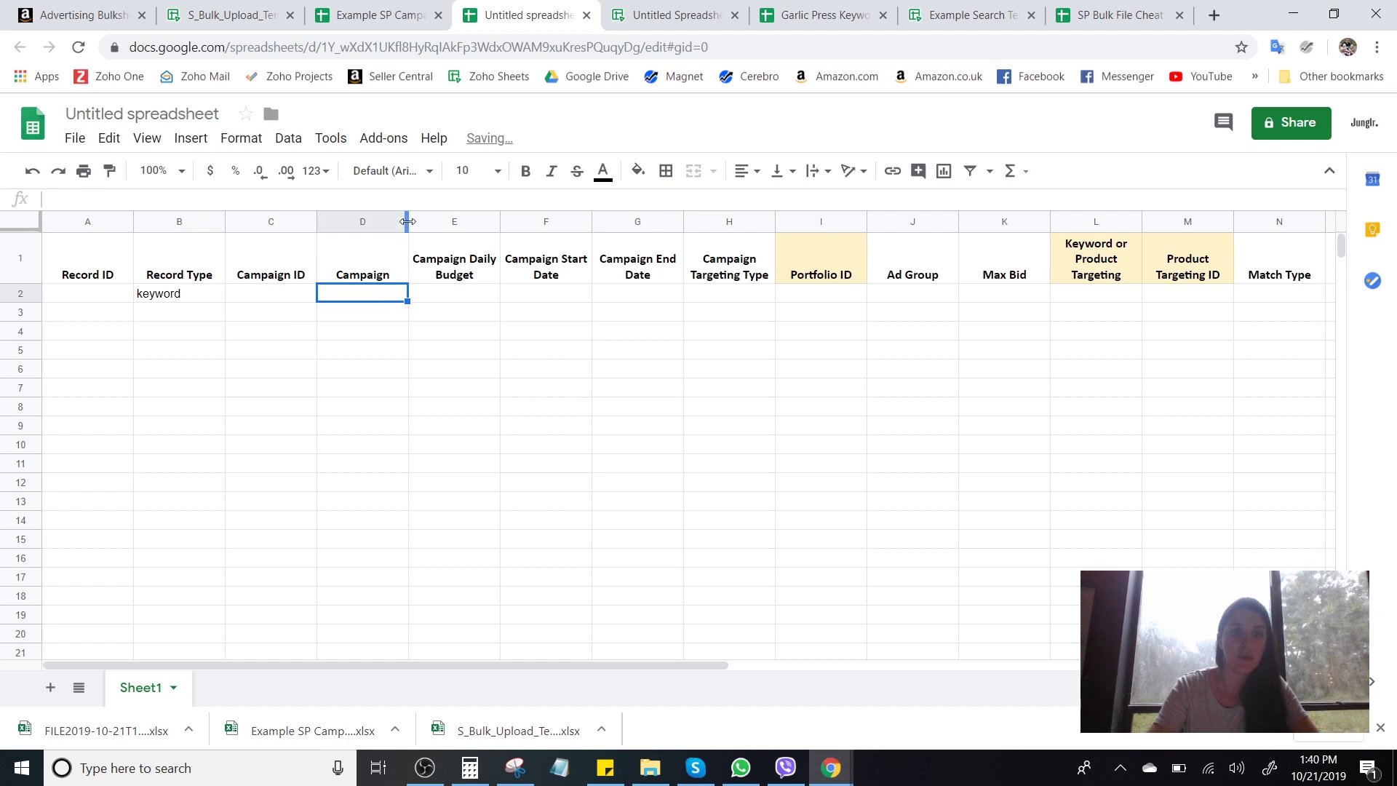
drag(408, 221, 477, 220)
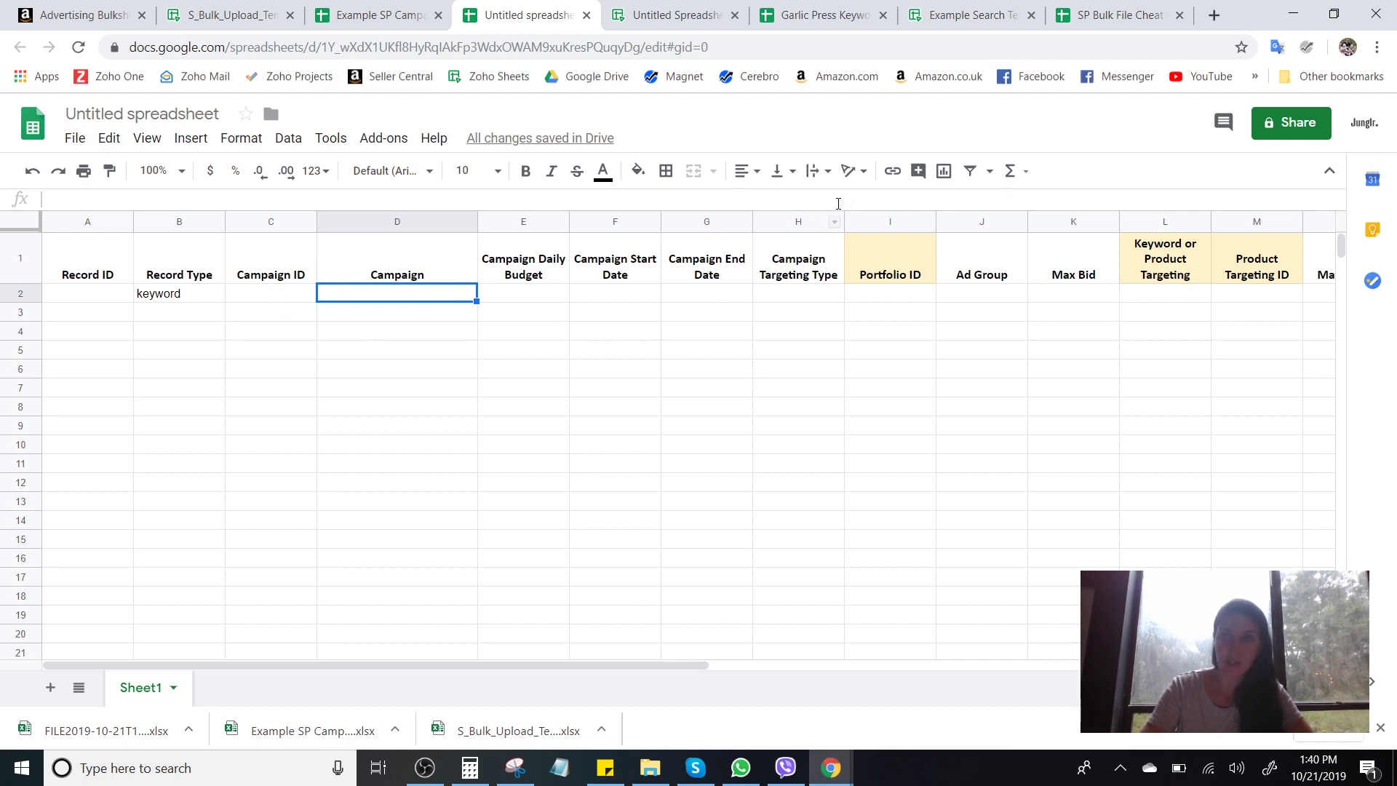
Switch to the Example Search Term Report in Zoho Sheet and sort it by Clicks in descending order.
click(965, 13)
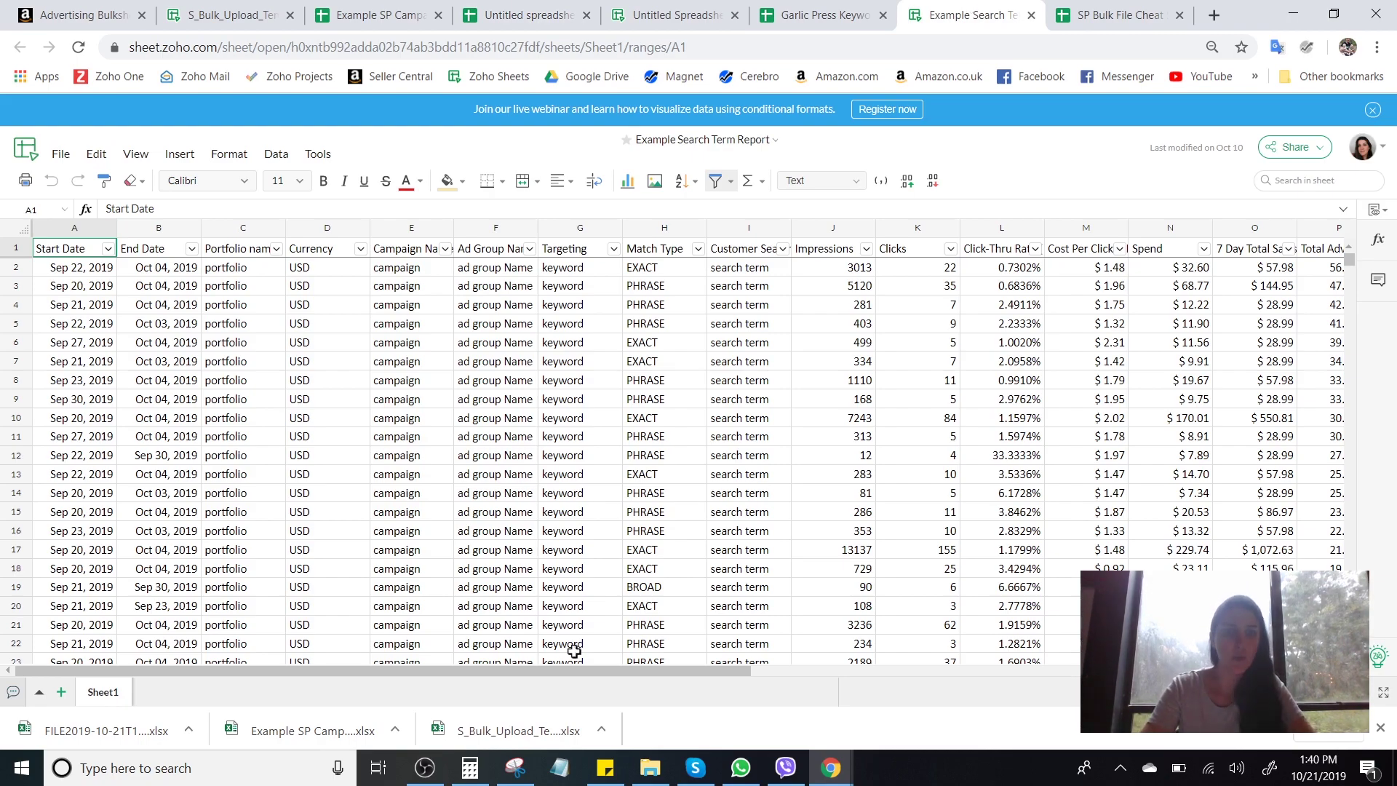
mouse_move(501, 671)
mouse_down()
mouse_move(684, 670)
mouse_move(502, 668)
mouse_up()
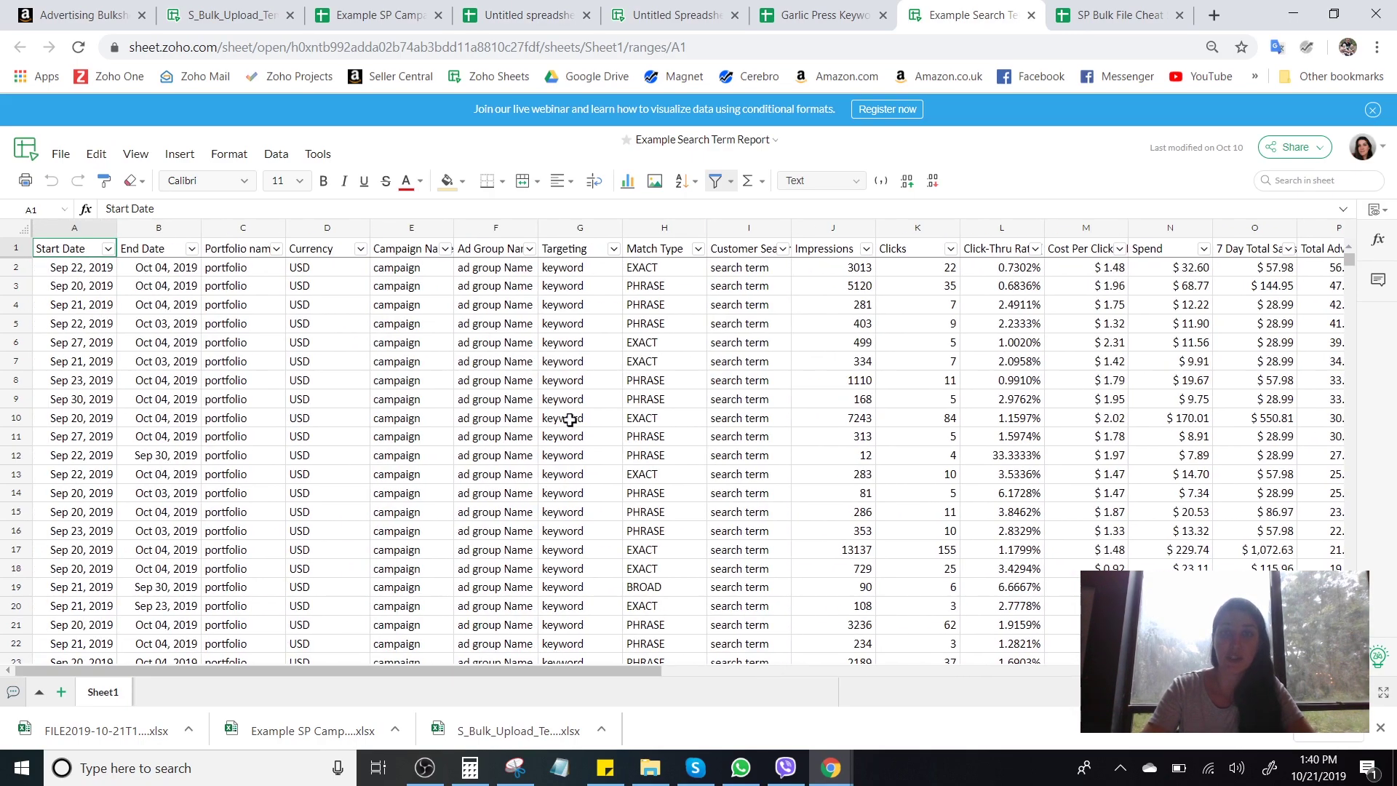
drag(521, 670, 1026, 641)
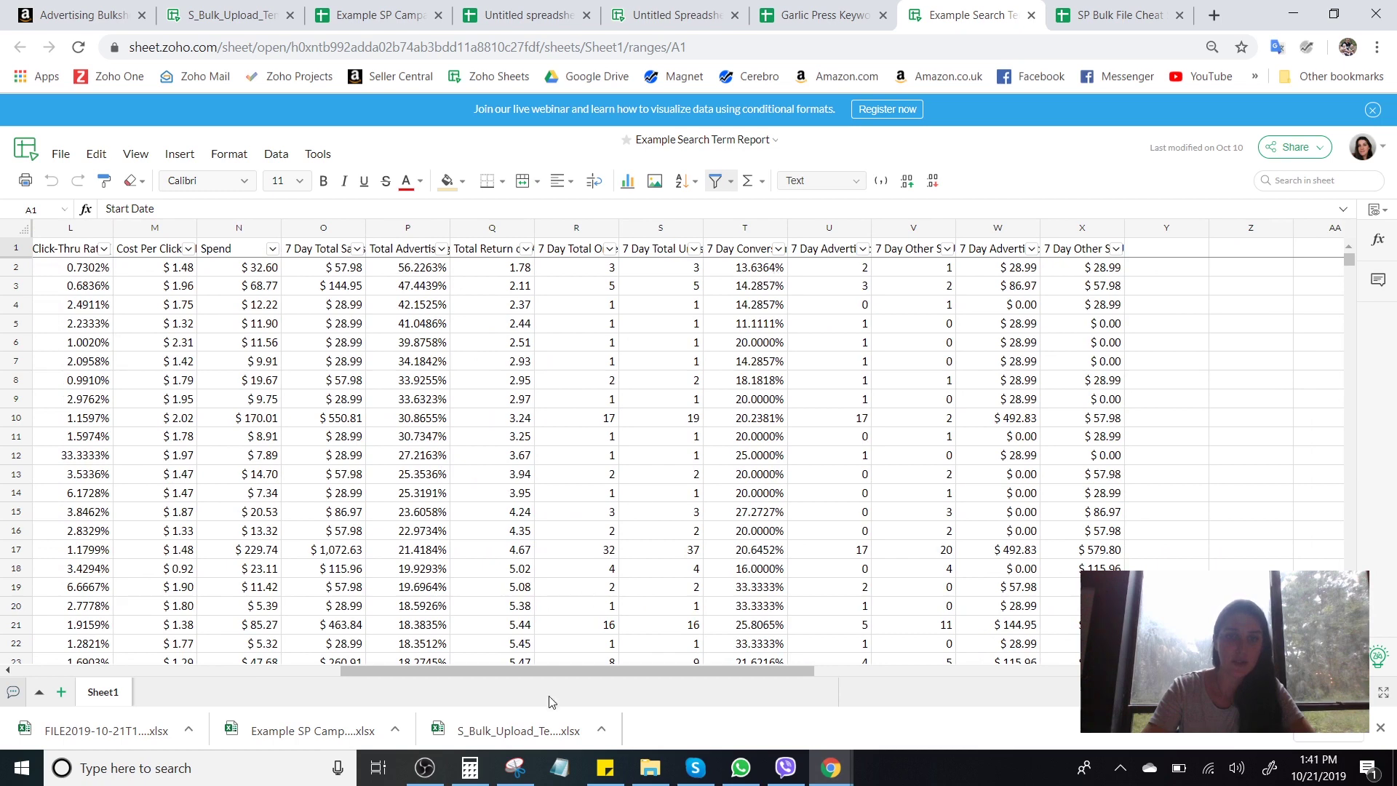
drag(564, 670, 483, 677)
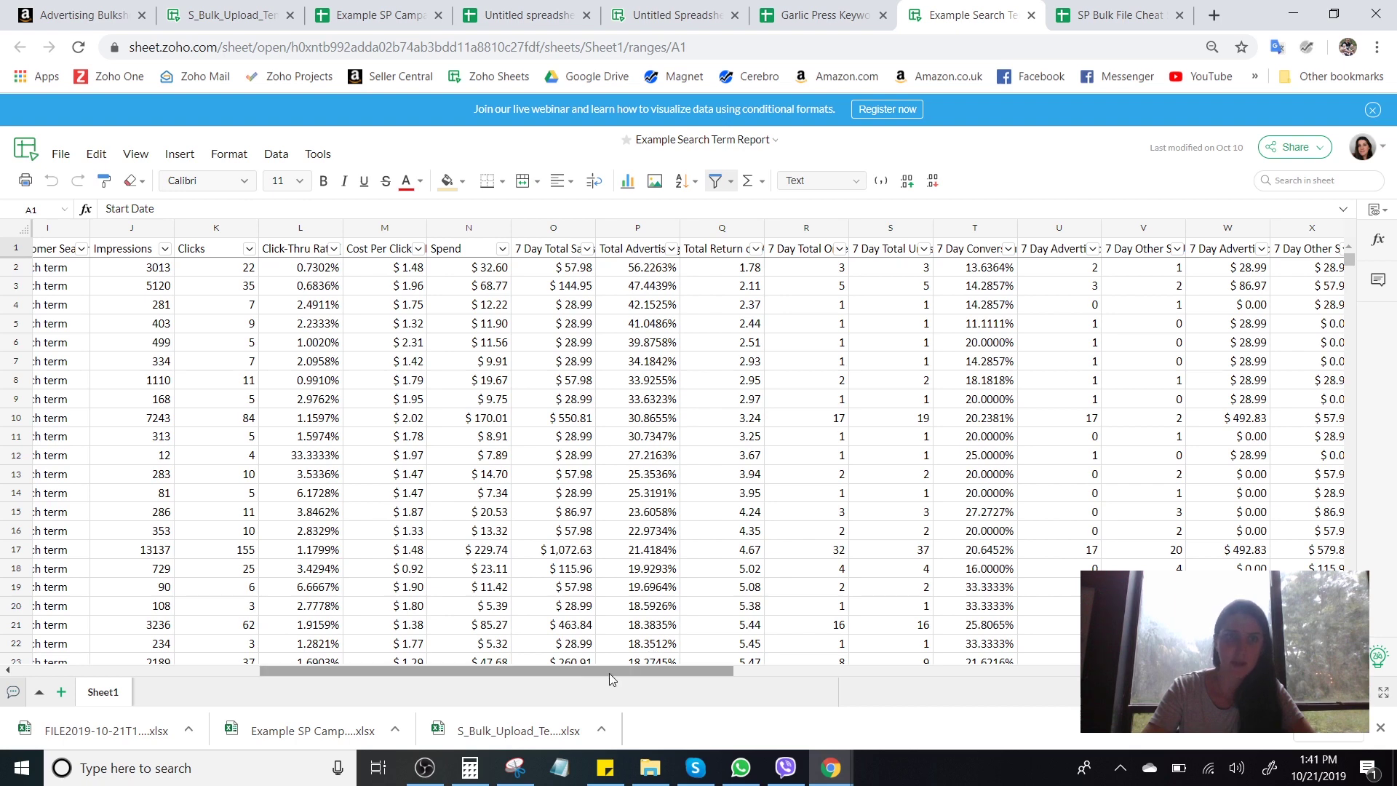
drag(609, 674, 555, 681)
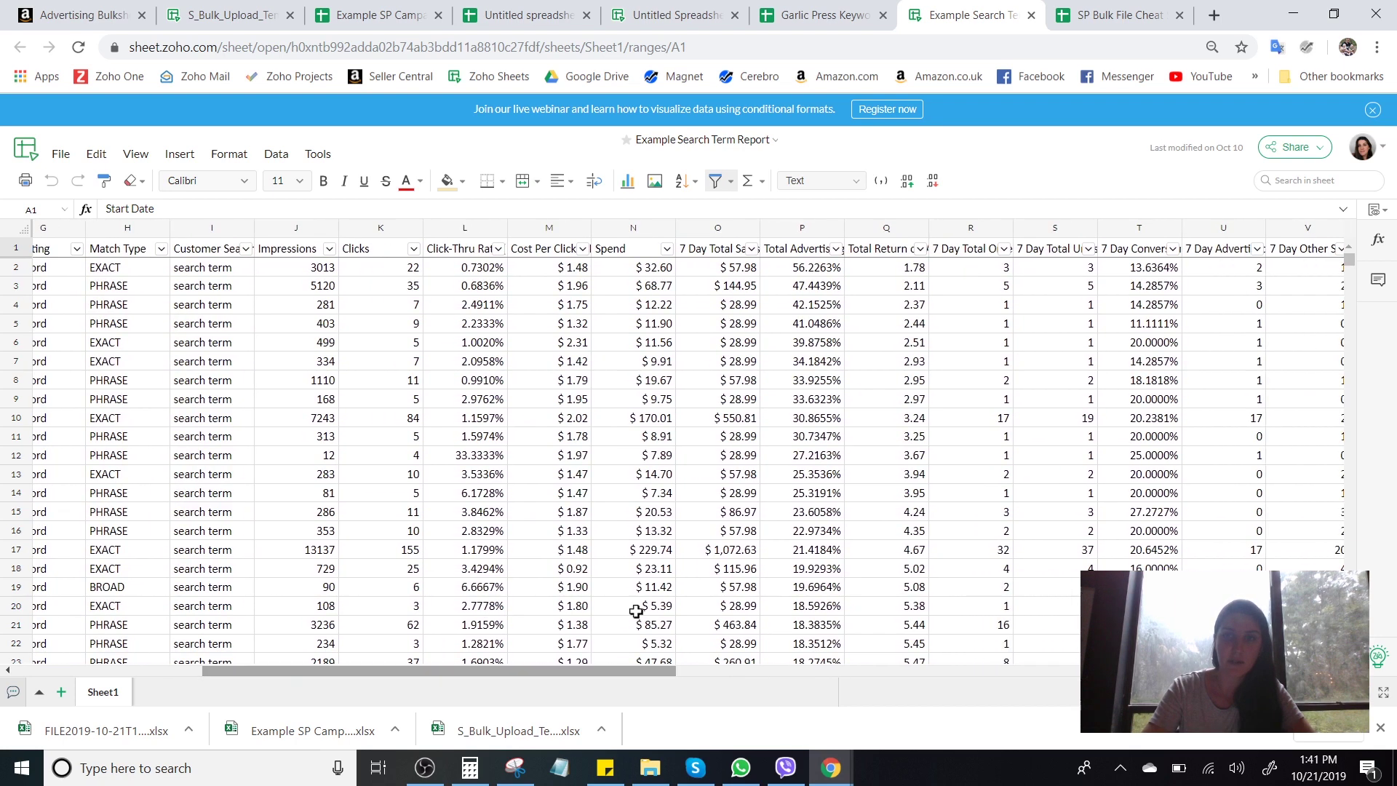
click(835, 250)
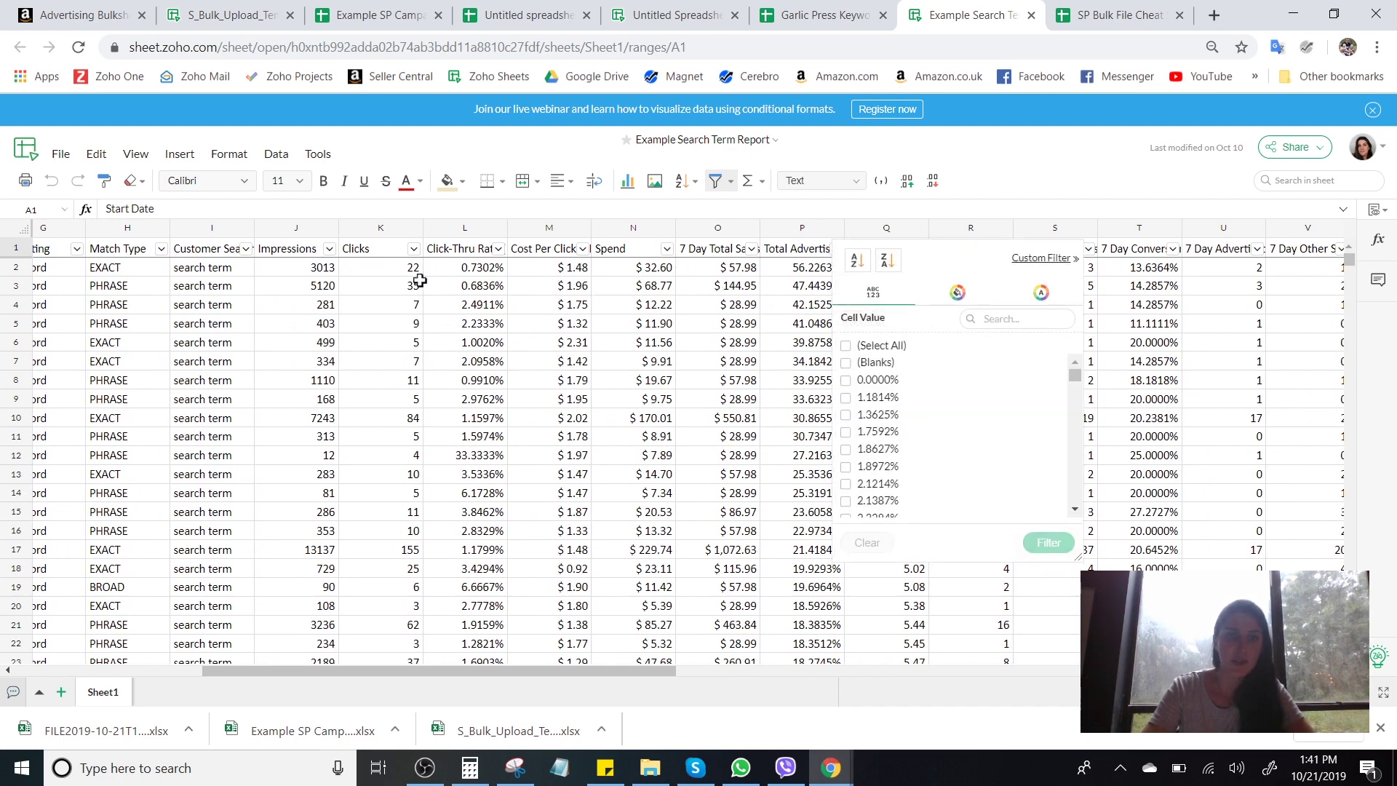
click(413, 249)
click(469, 261)
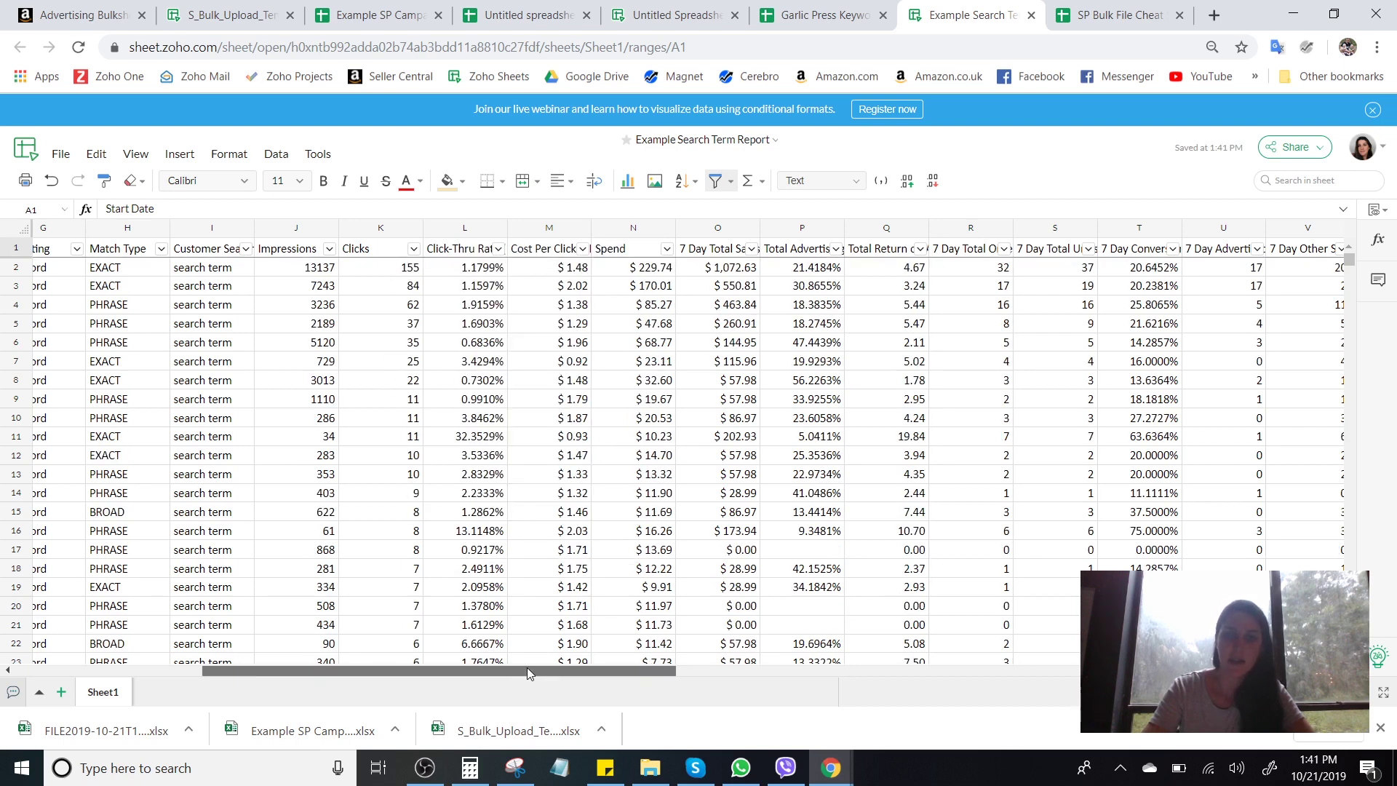
Filter the search term report's 7 Day Total Sales column to show only rows with $0.00.
drag(527, 670, 604, 668)
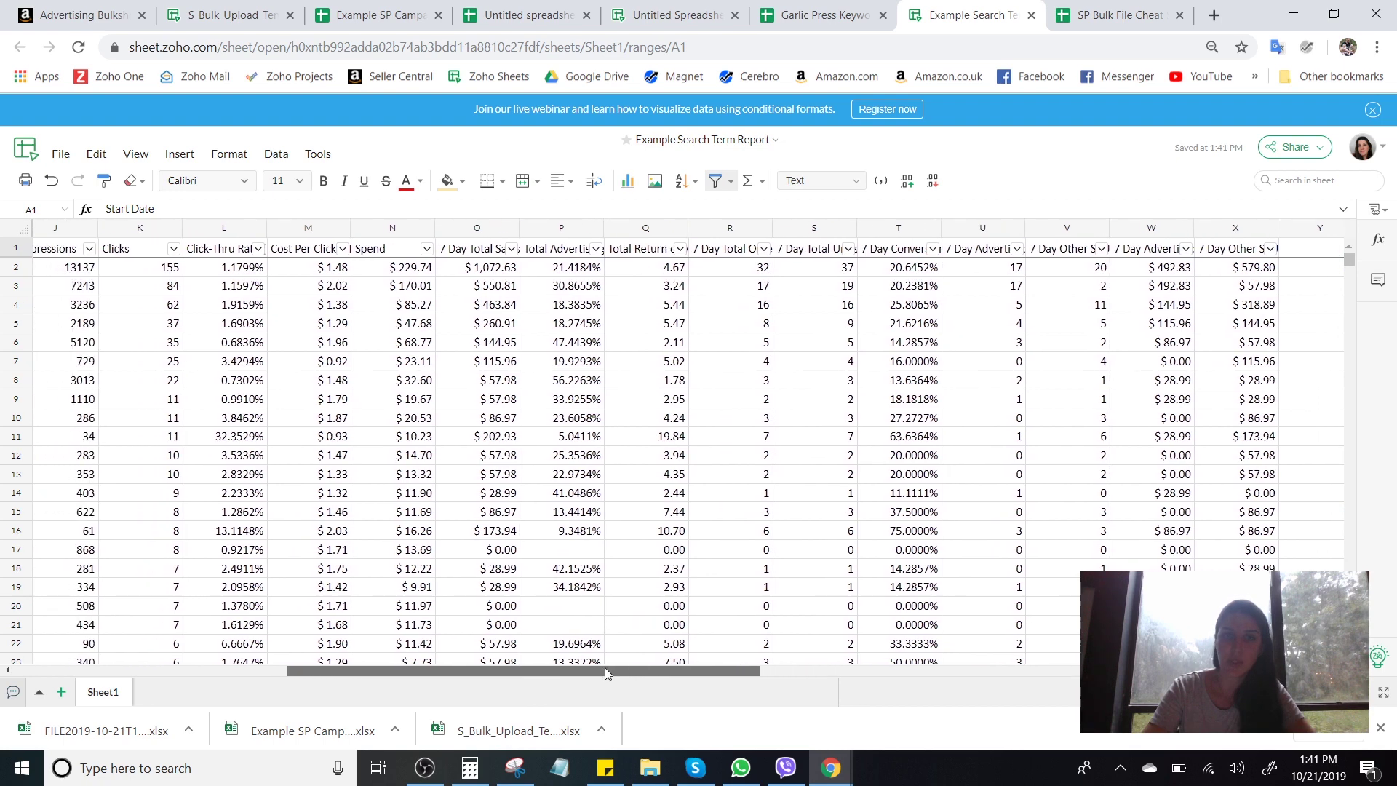
click(513, 249)
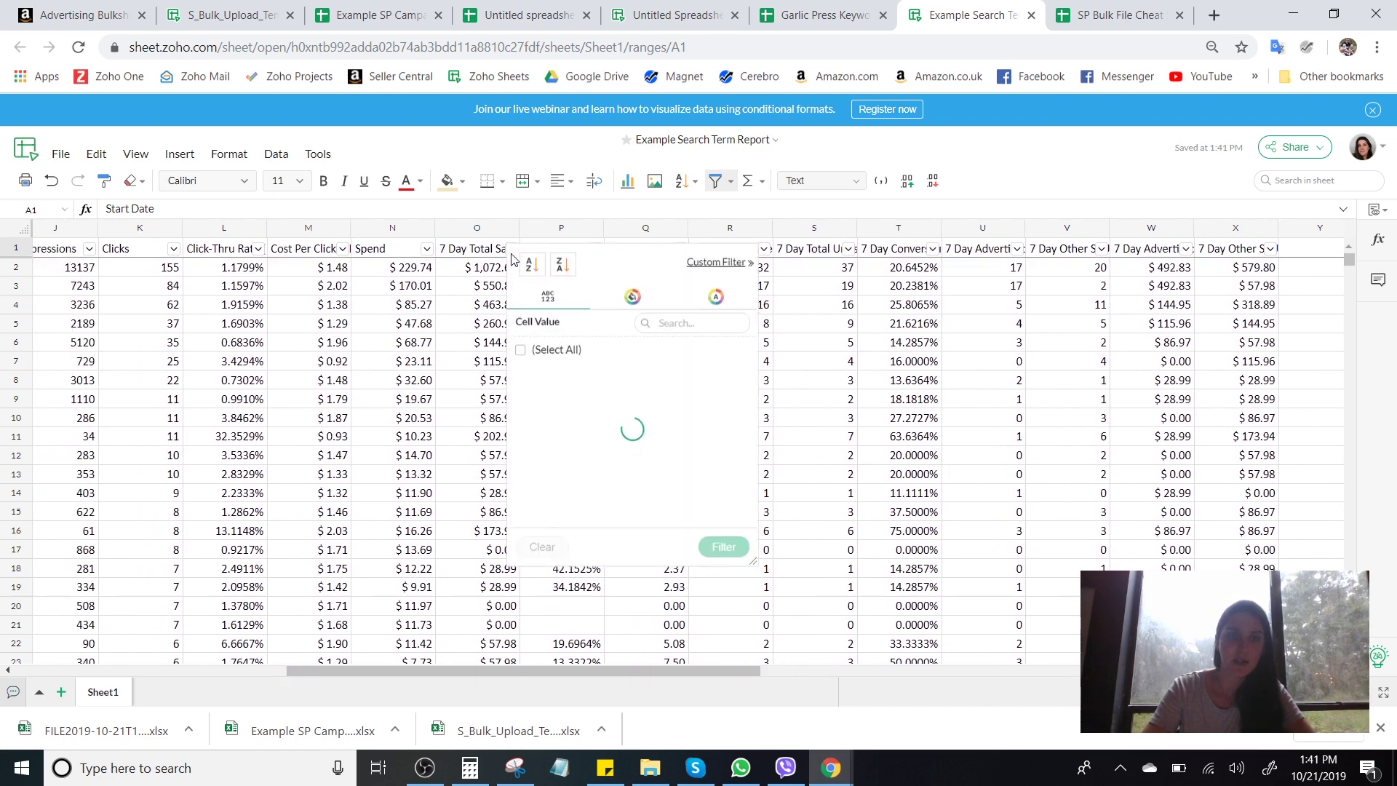
click(521, 363)
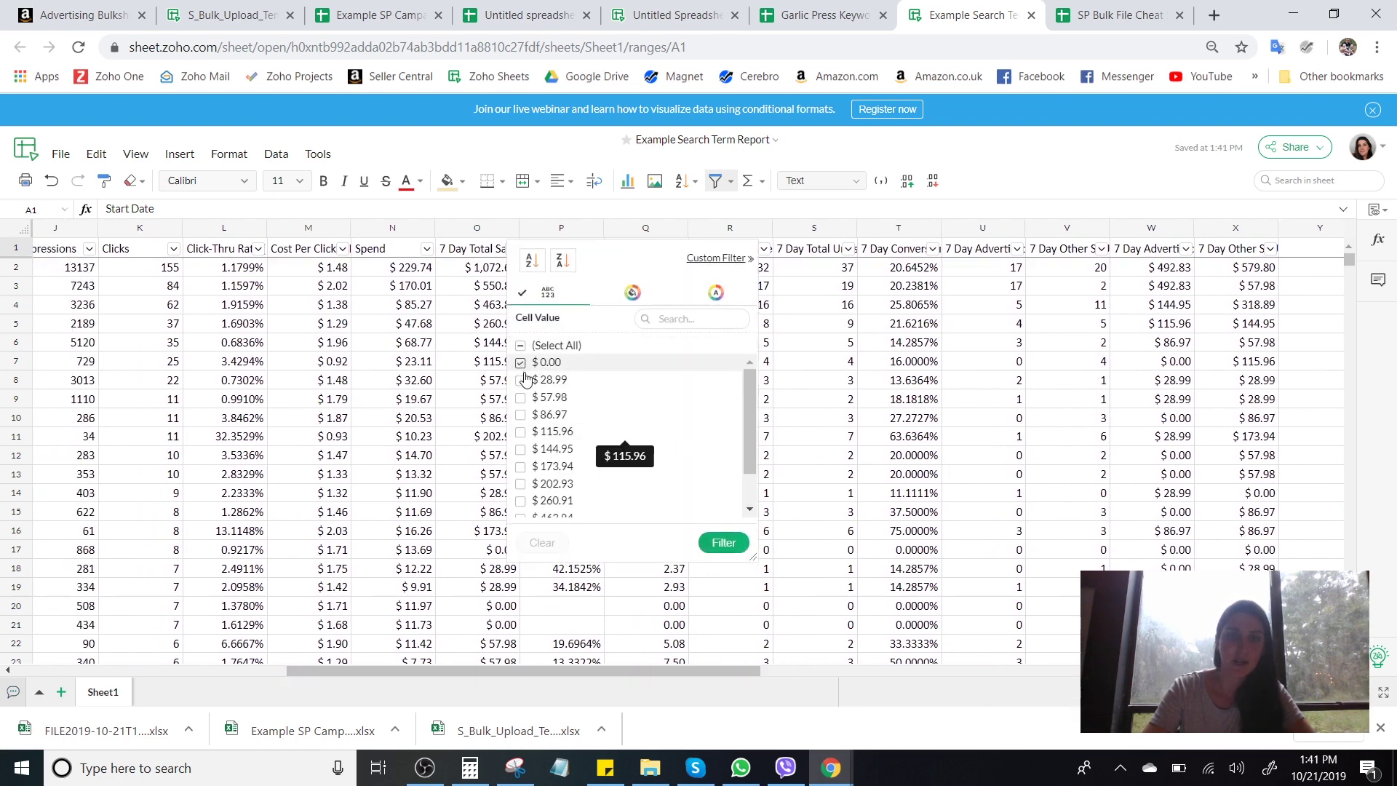
click(723, 543)
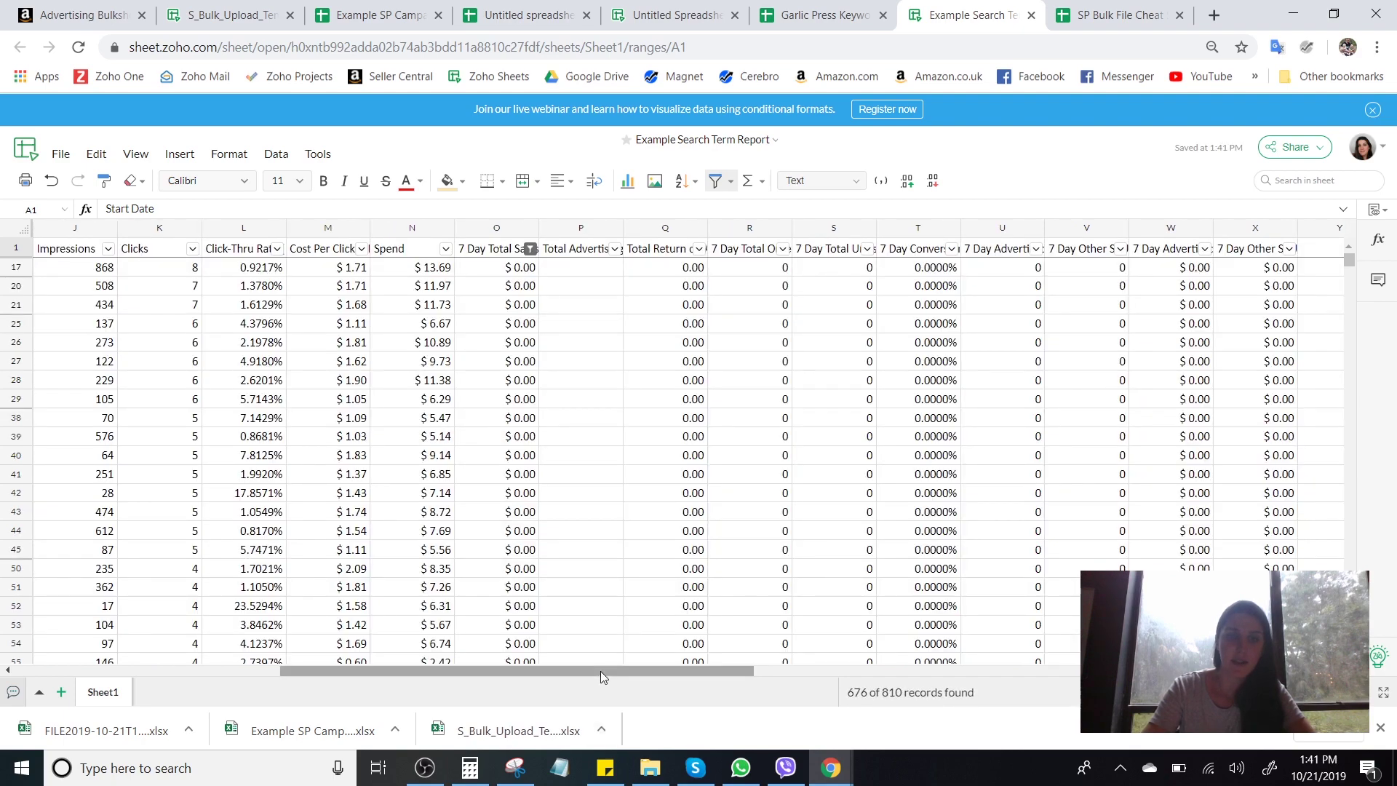
drag(600, 671, 404, 678)
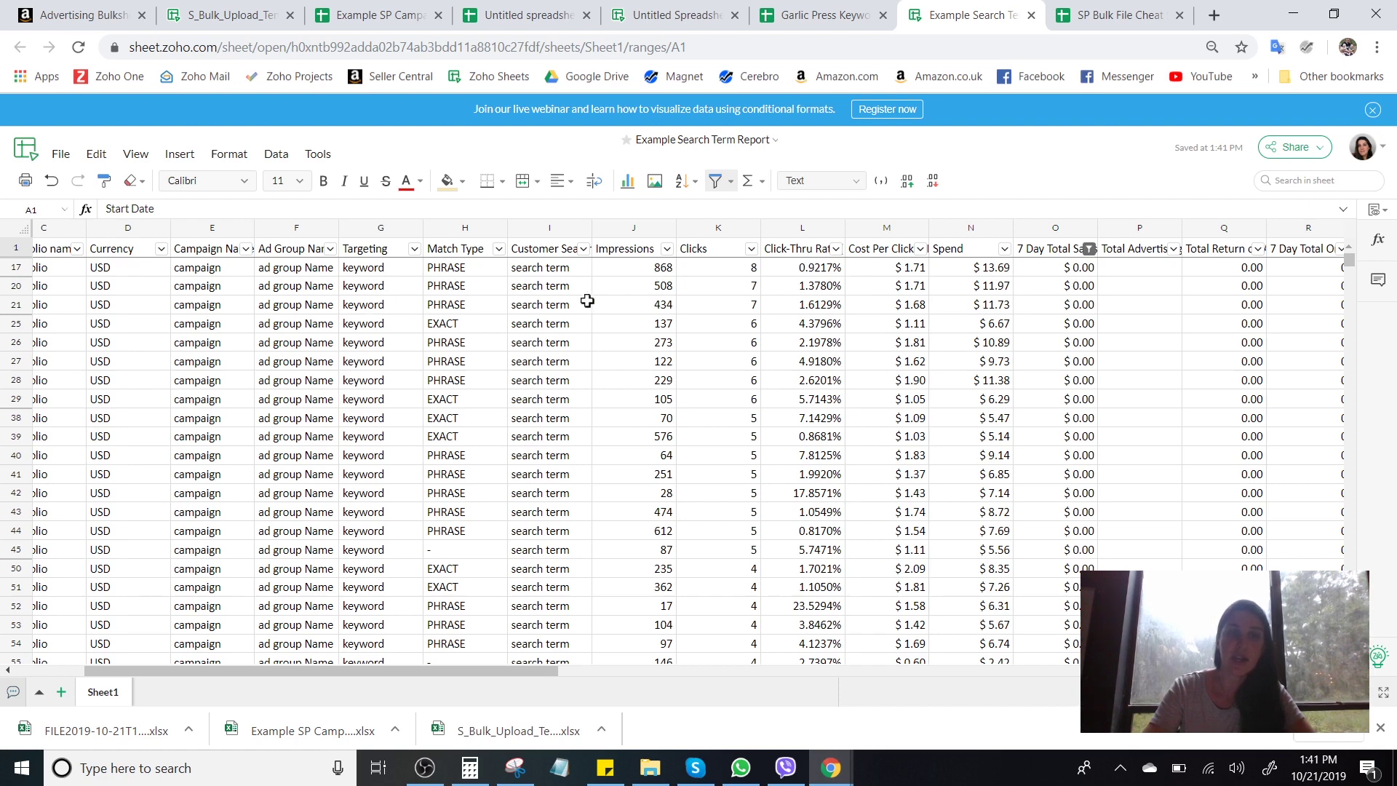
Copy the Campaign Name from row 17 of the search term report into the Campaign cell D2 of the Google Sheets untitled spreadsheet.
click(549, 268)
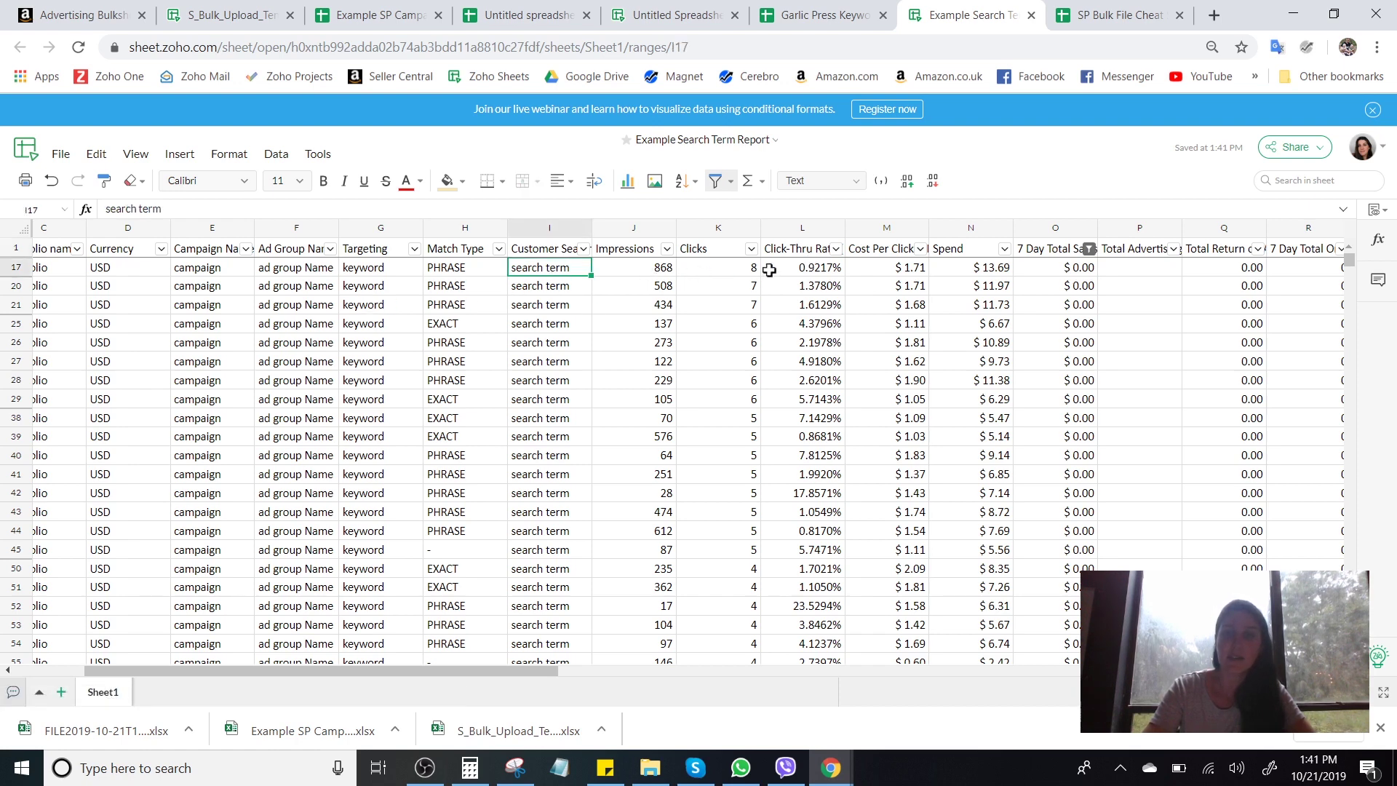
click(989, 268)
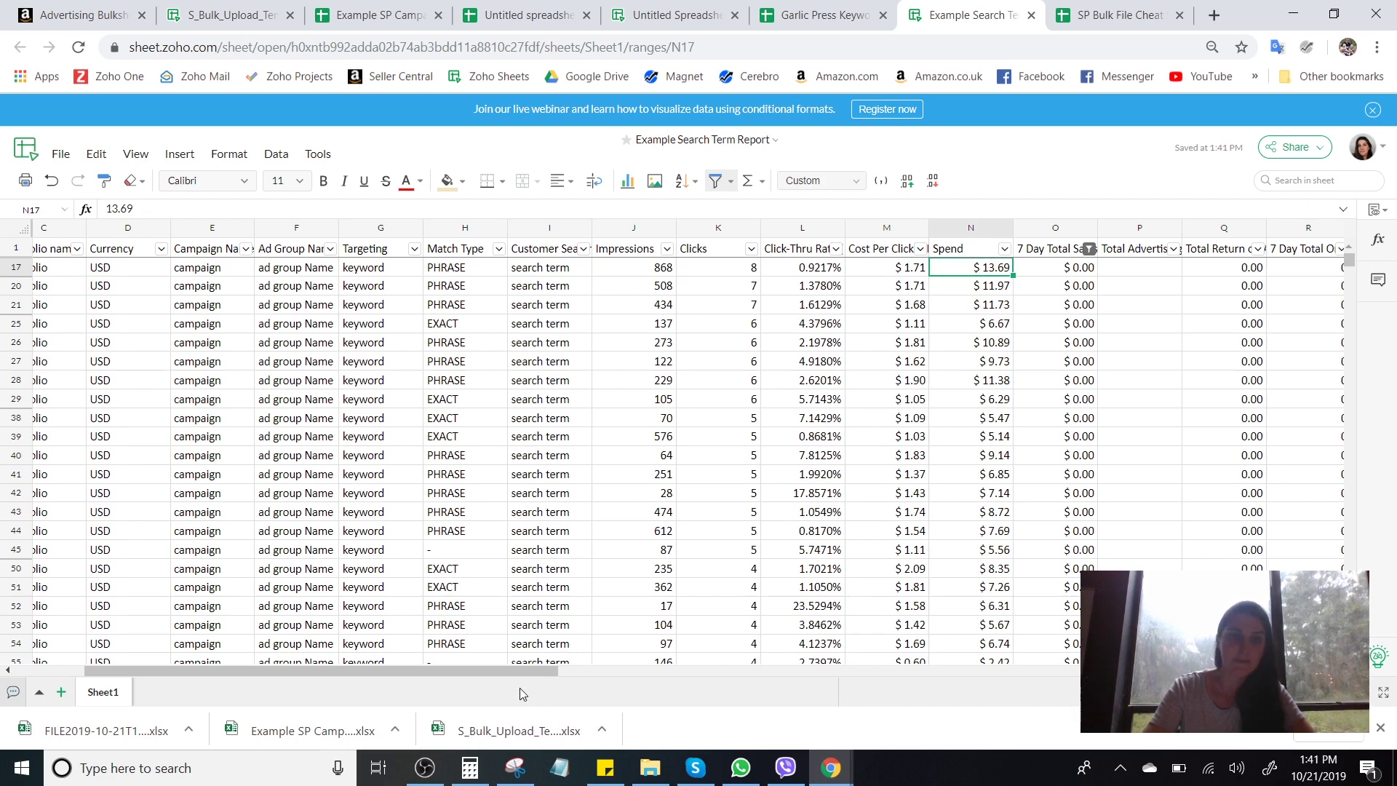
drag(510, 671, 382, 680)
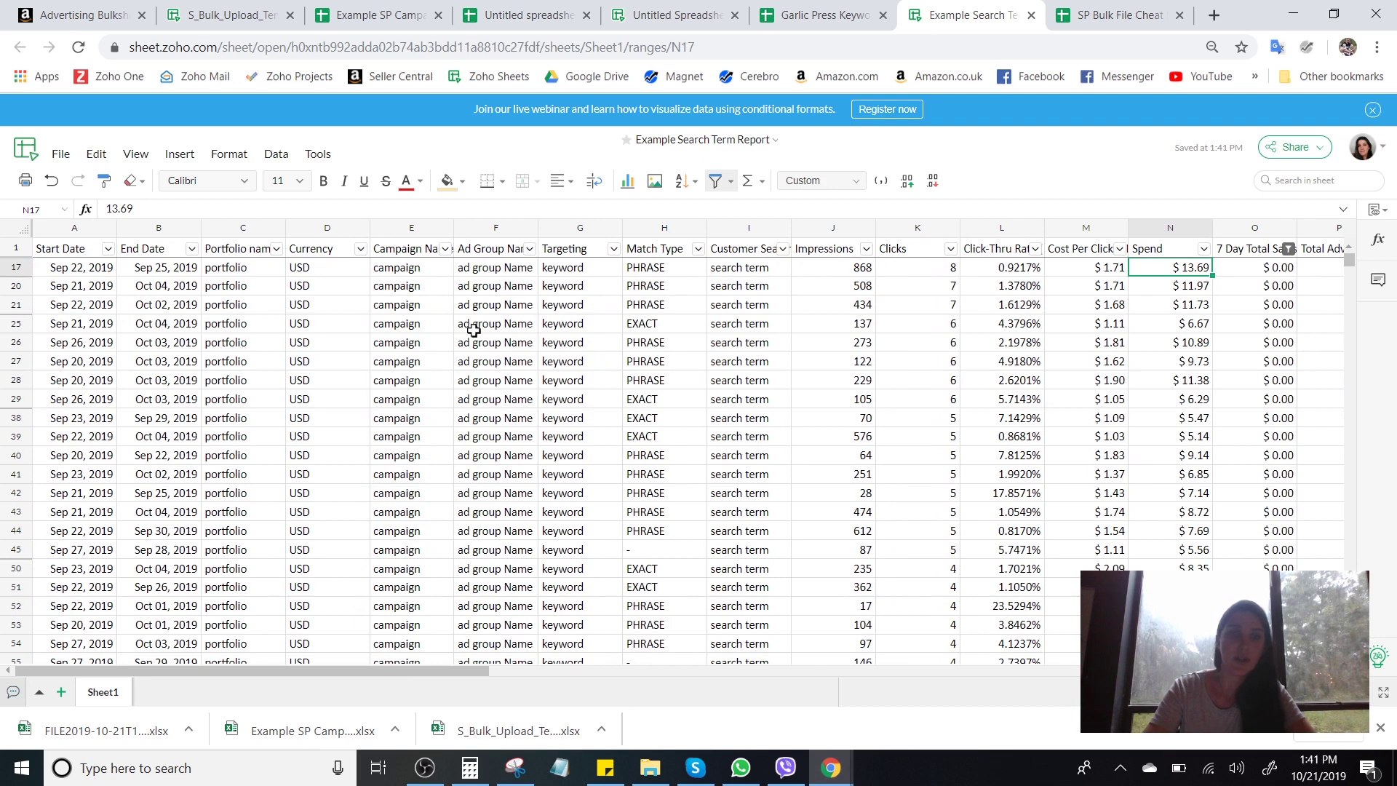
click(420, 269)
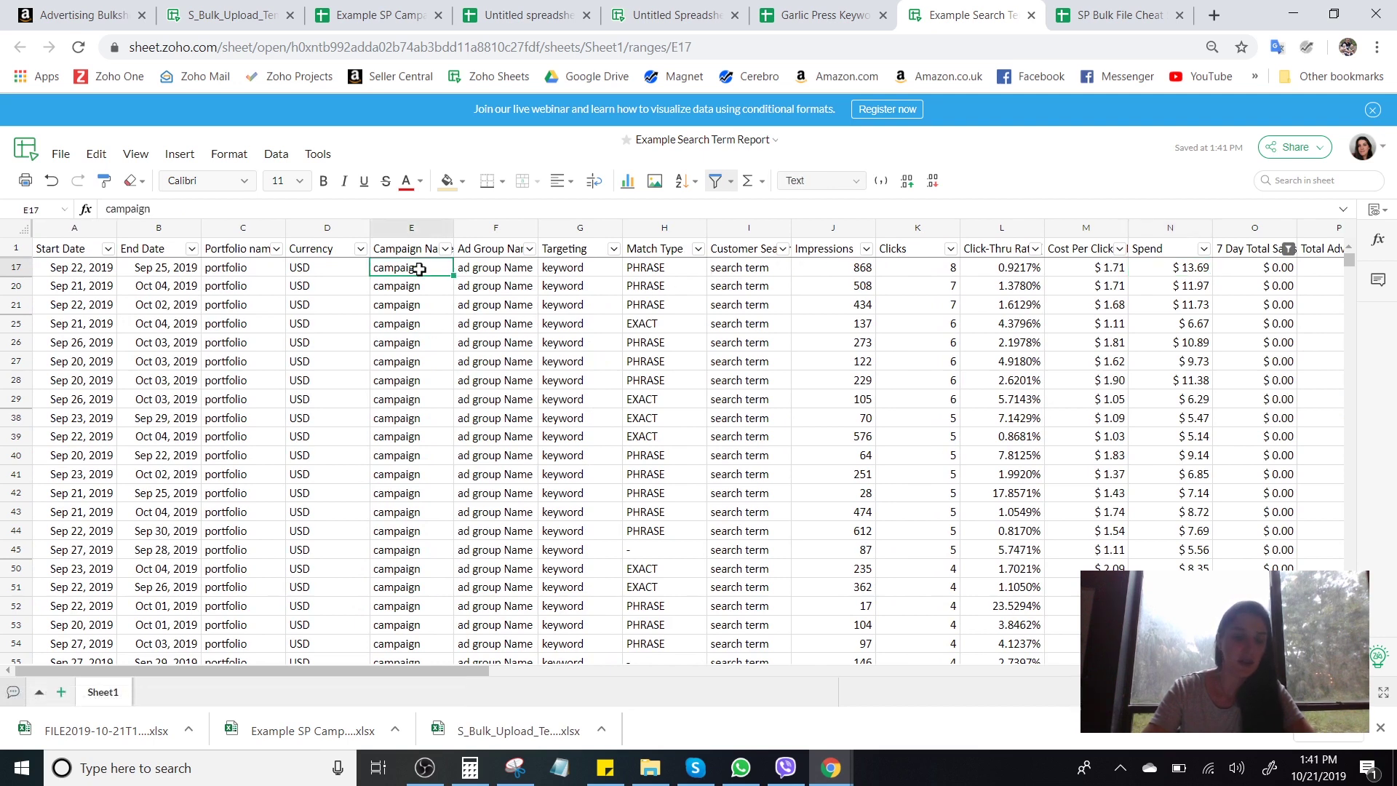
key(ctrl+c)
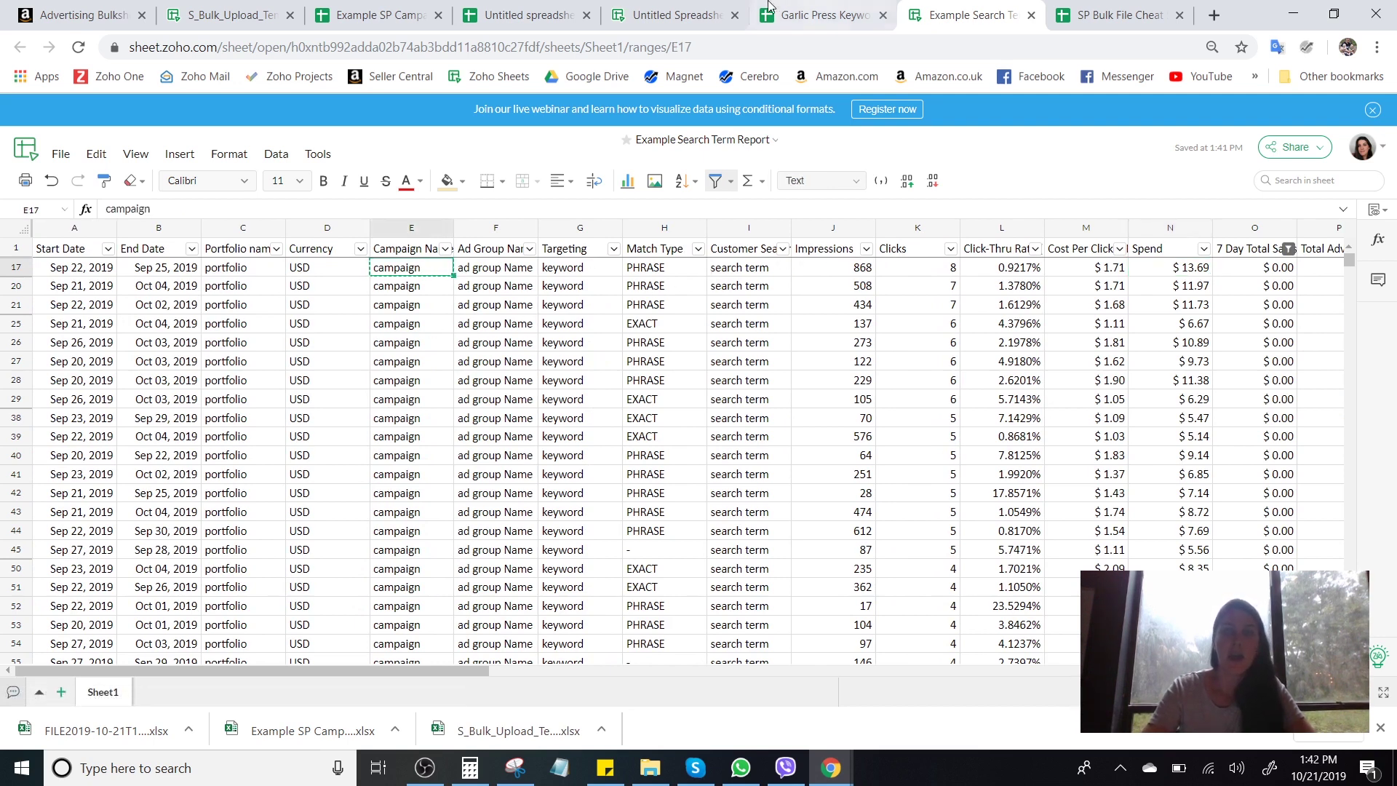
click(523, 10)
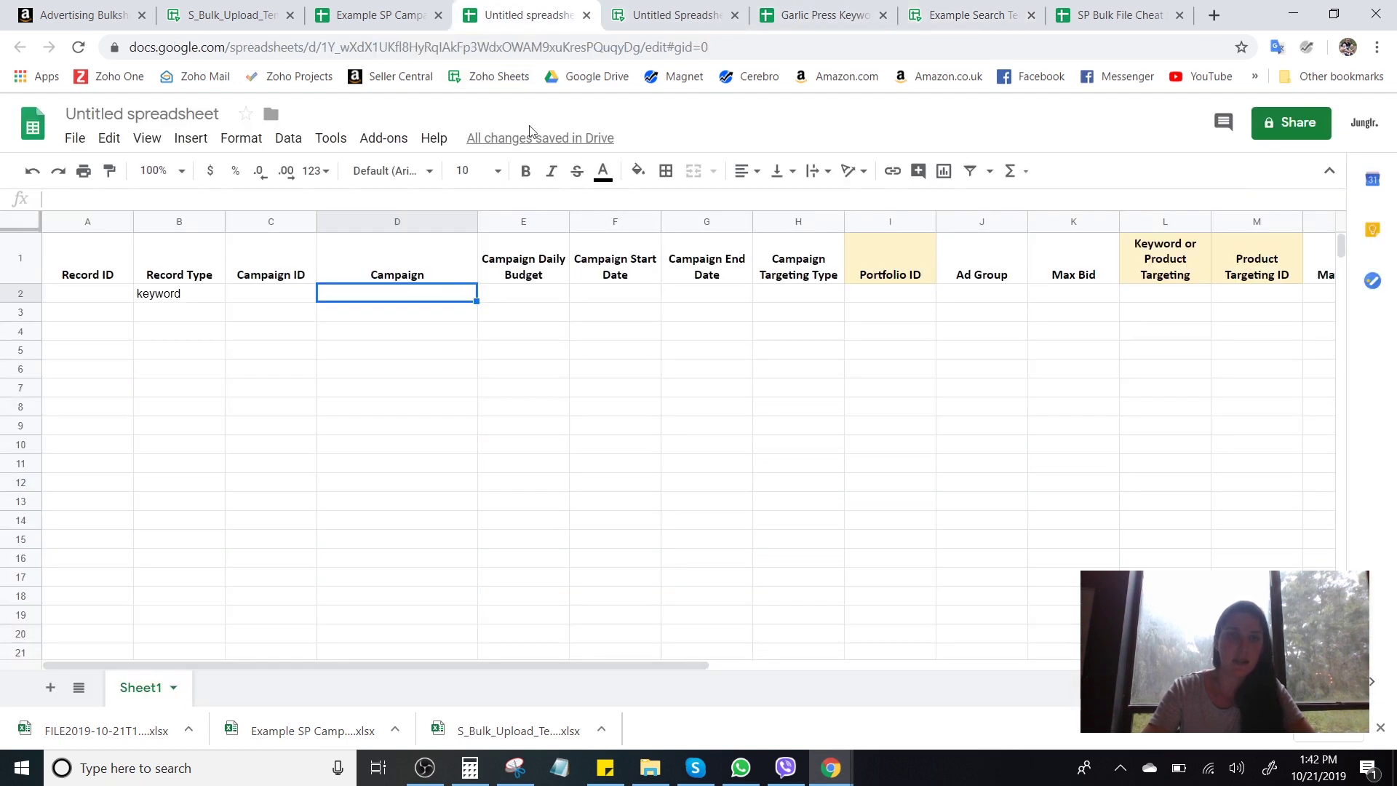
key(ctrl+v)
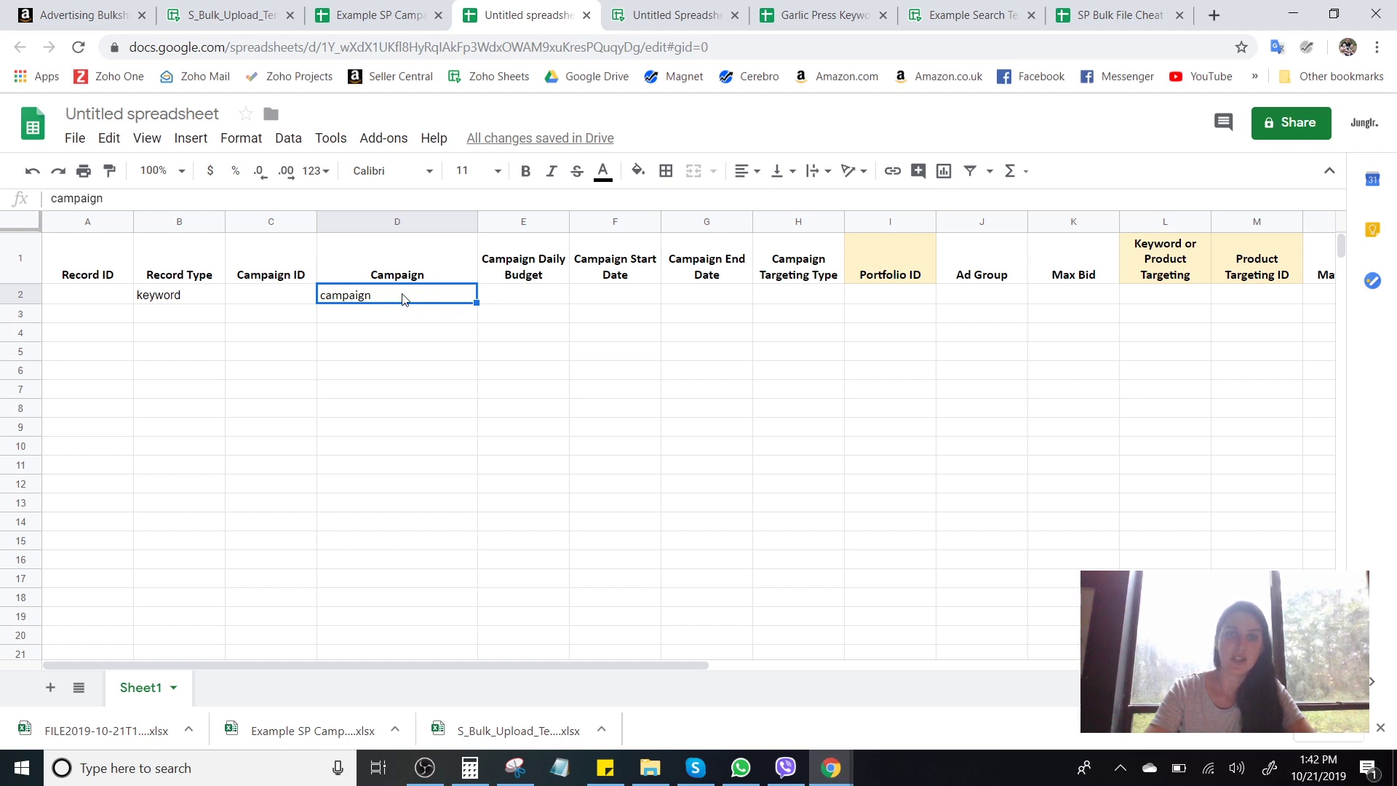
Copy the Ad Group Name from row 17 of the search term report into the Ad Group cell J2 of the untitled spreadsheet.
click(980, 293)
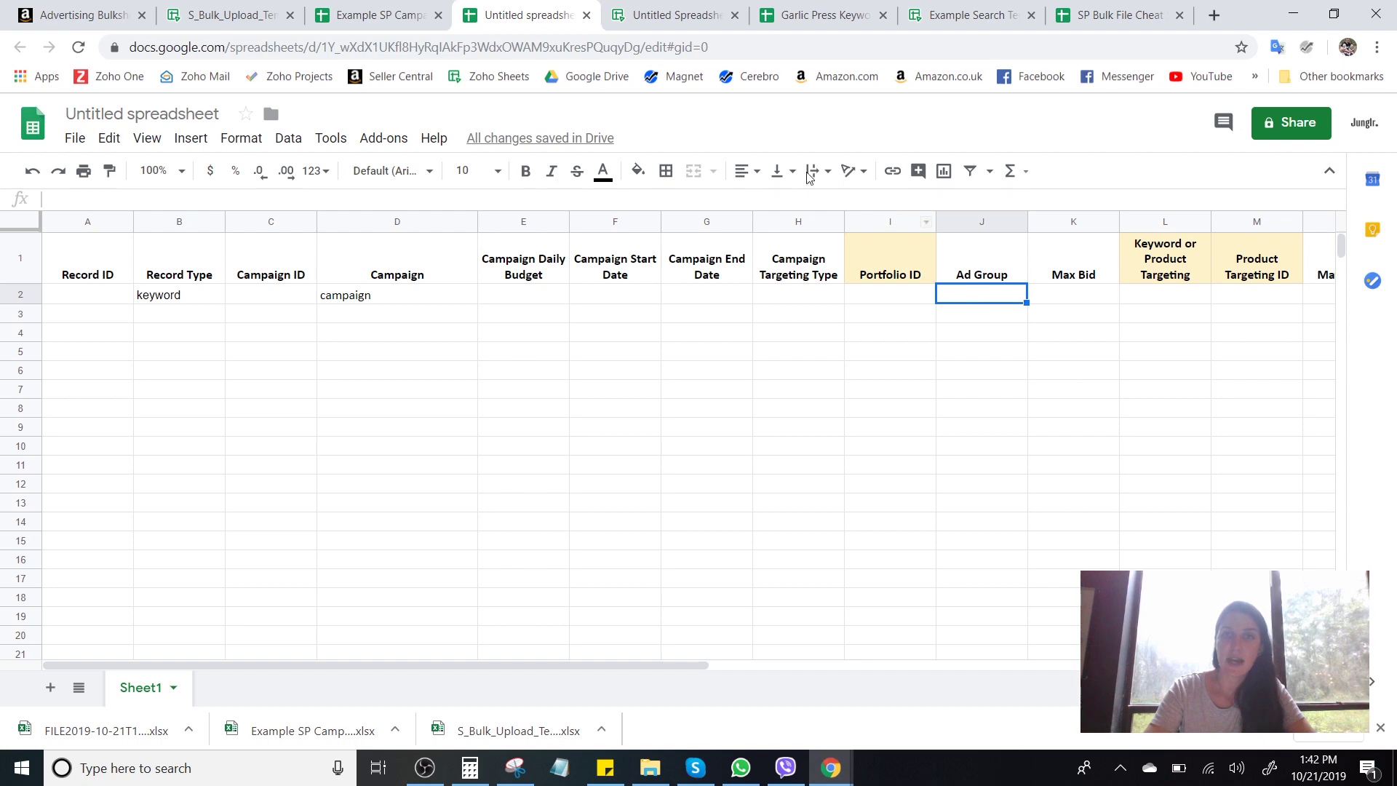
click(1006, 10)
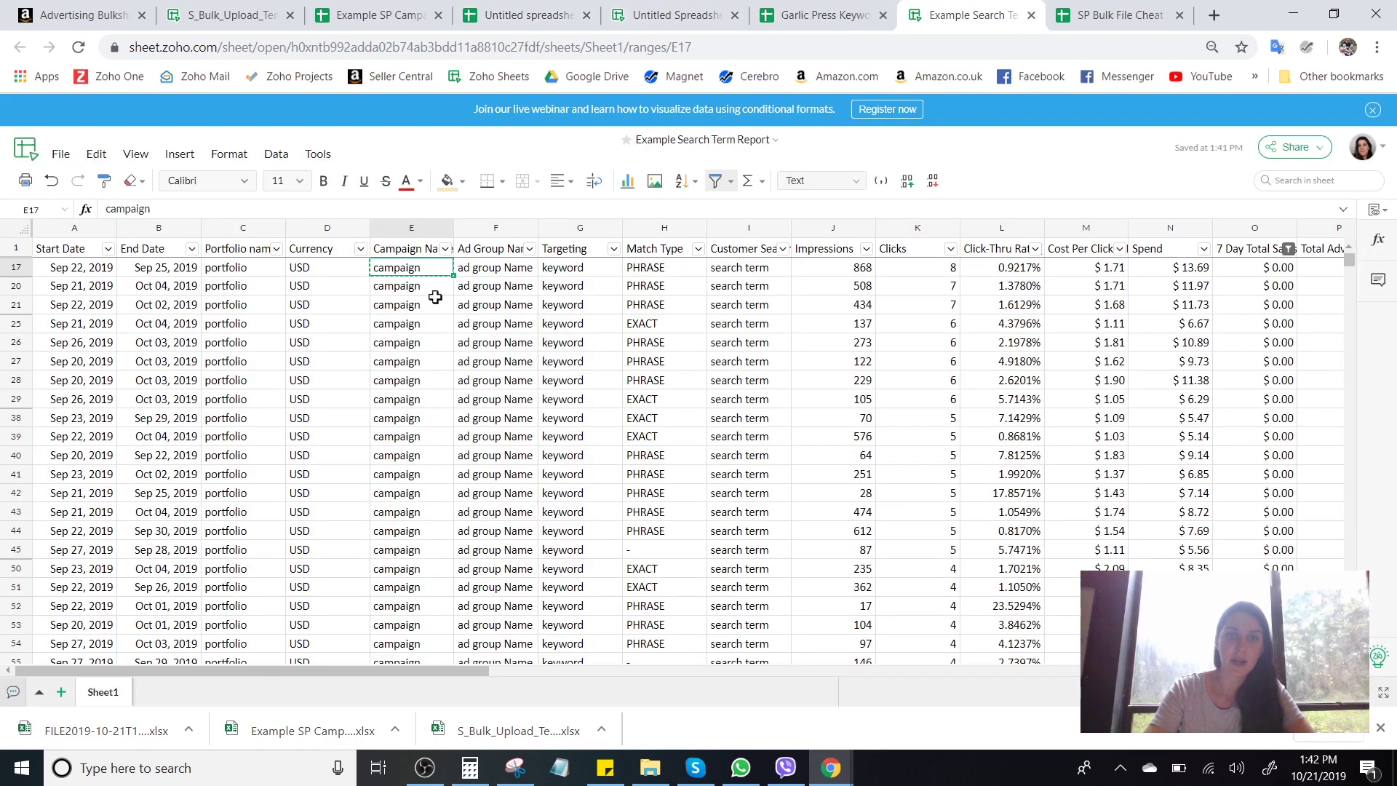
click(502, 275)
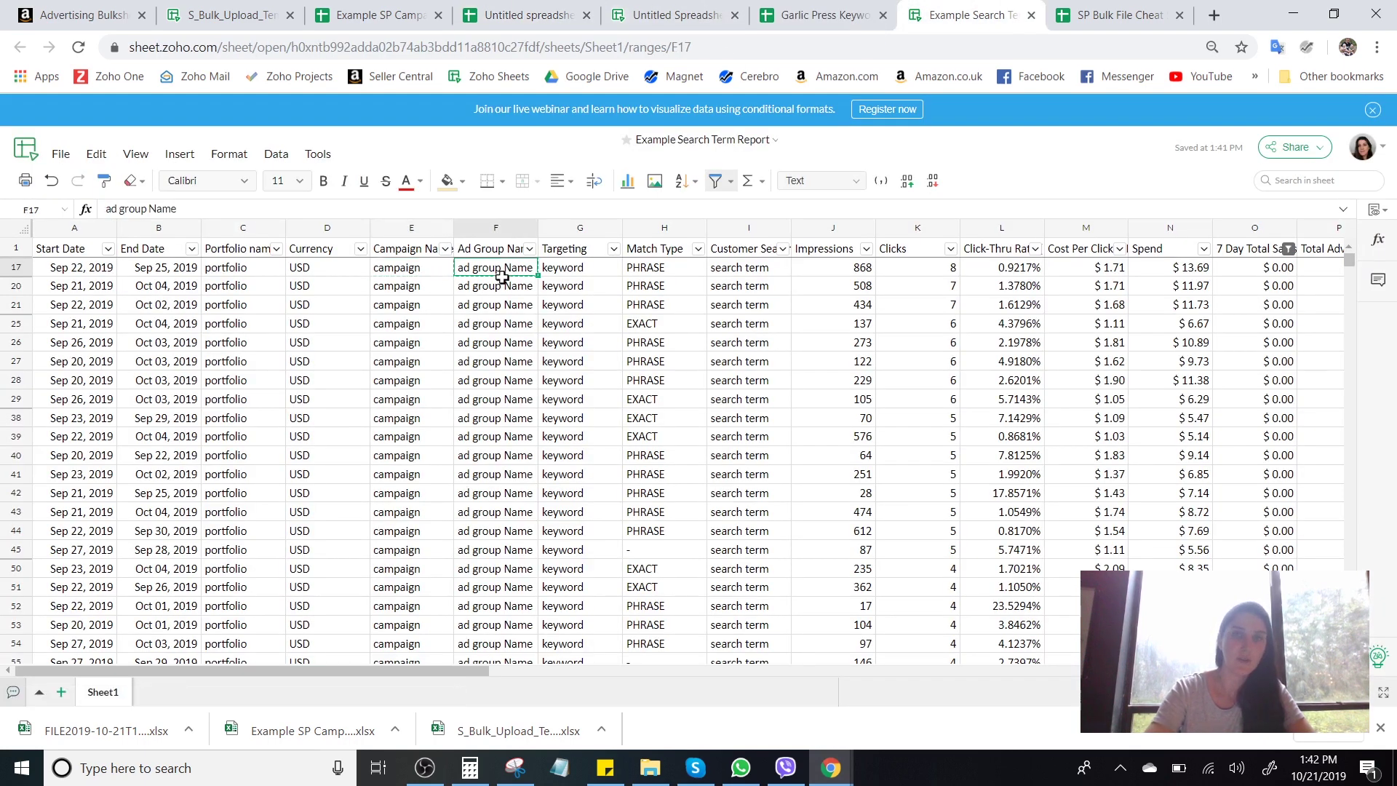
click(518, 15)
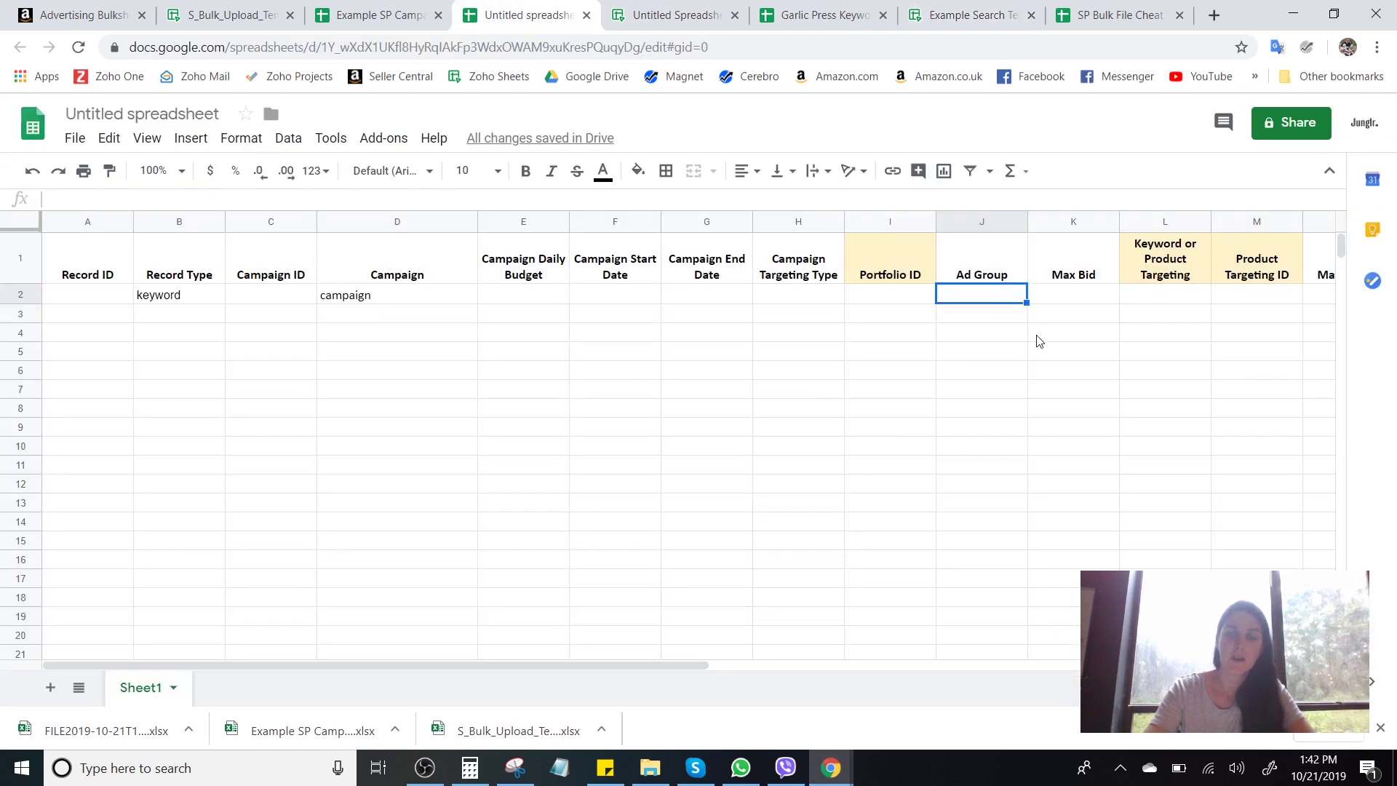
text(ad group Name)
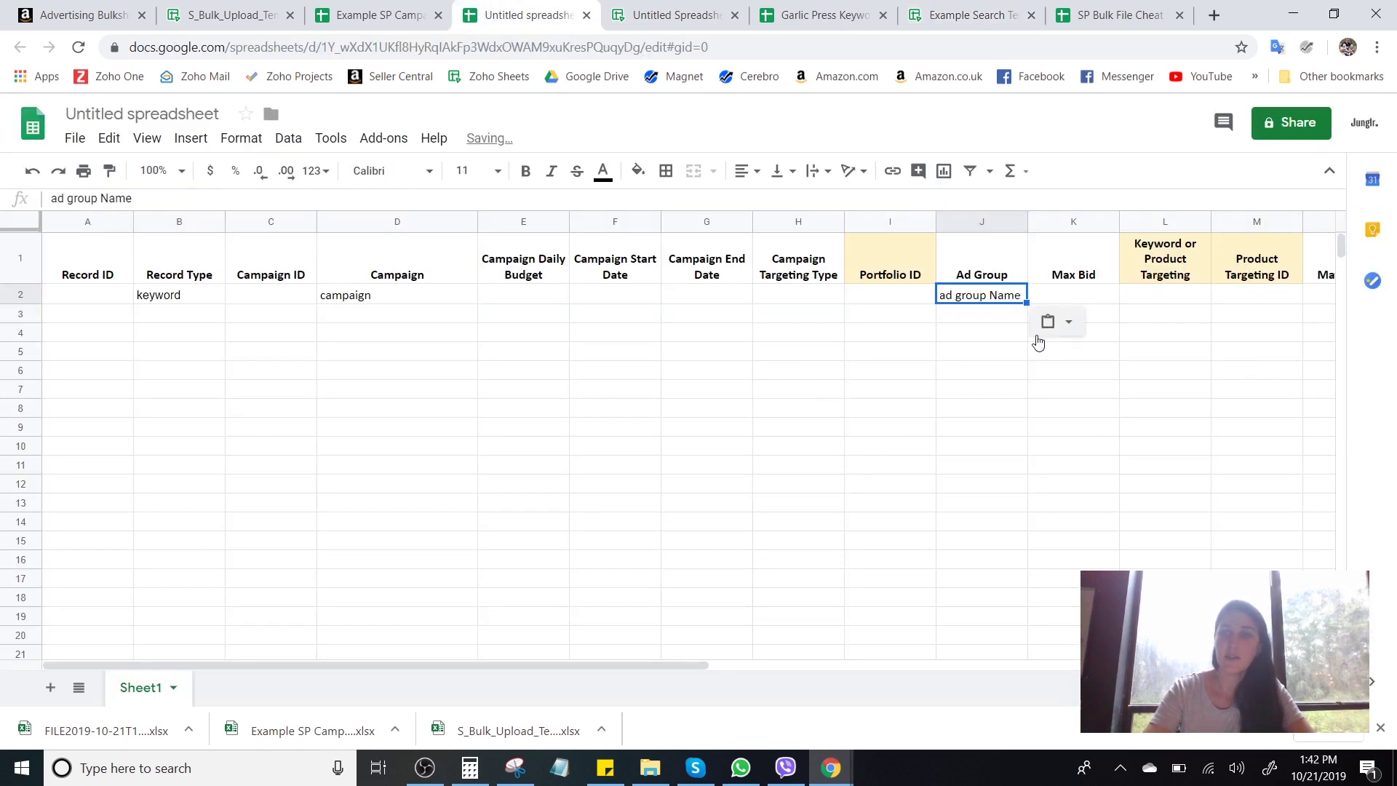
Copy the customer search term from row 17 of the report into the Keyword or Product Targeting cell L2 of the untitled spreadsheet.
click(1083, 298)
drag(567, 664, 719, 662)
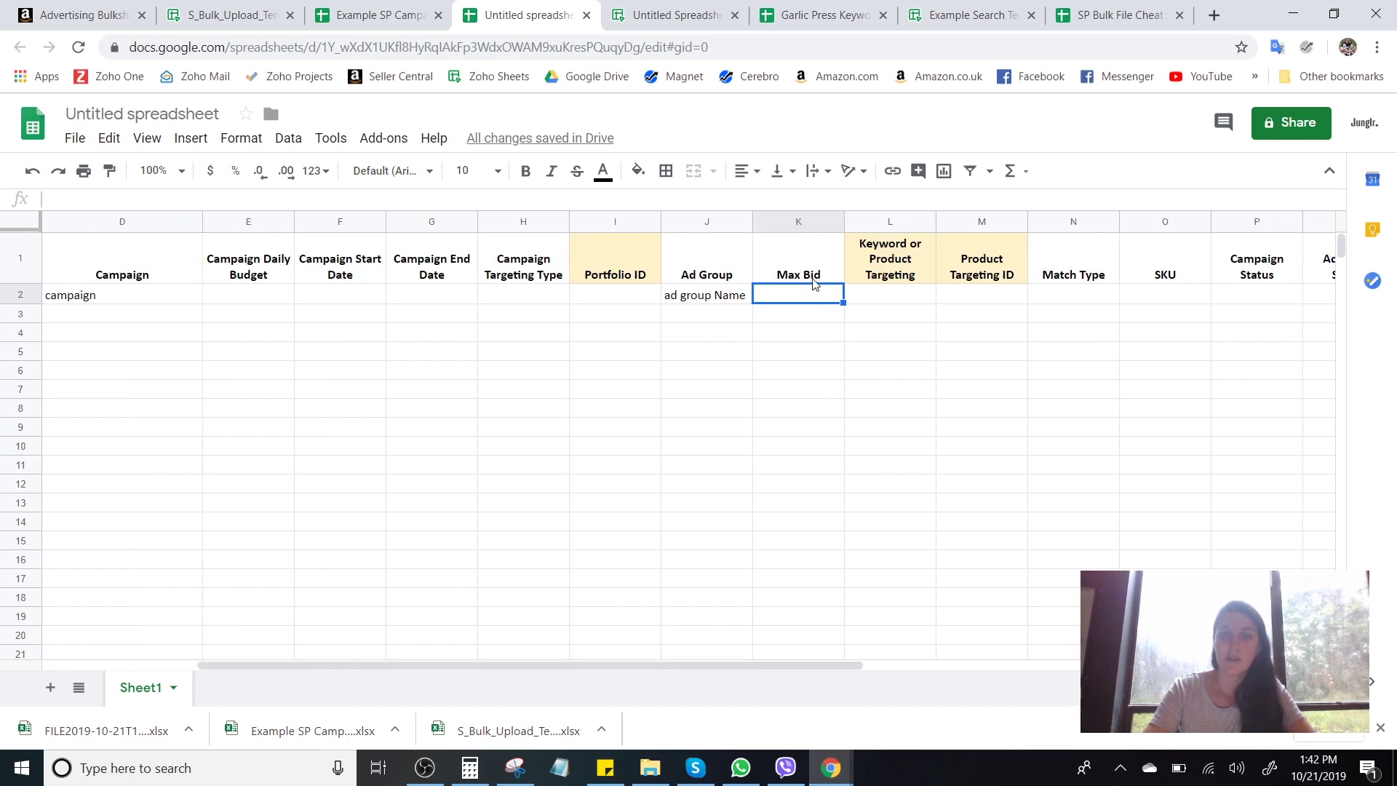
click(901, 298)
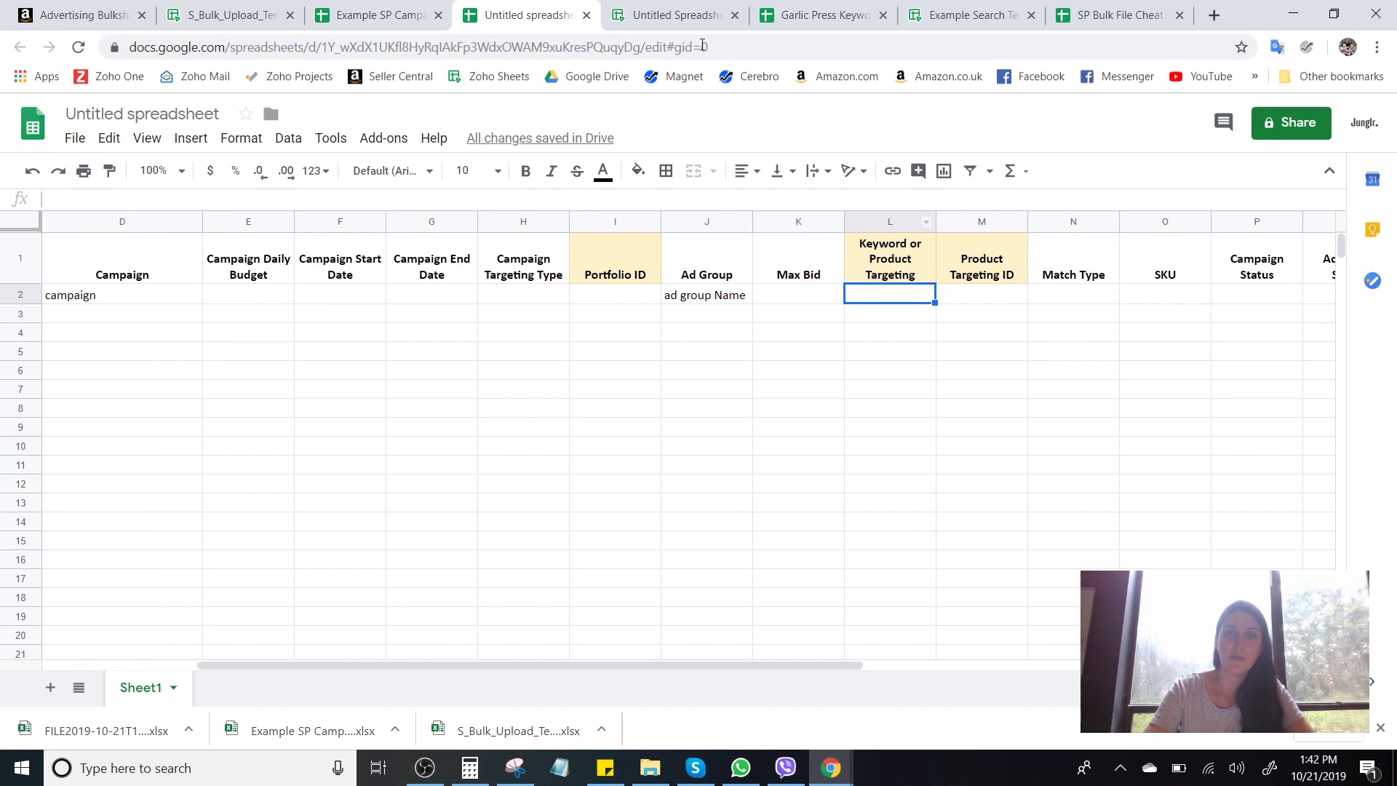
click(657, 10)
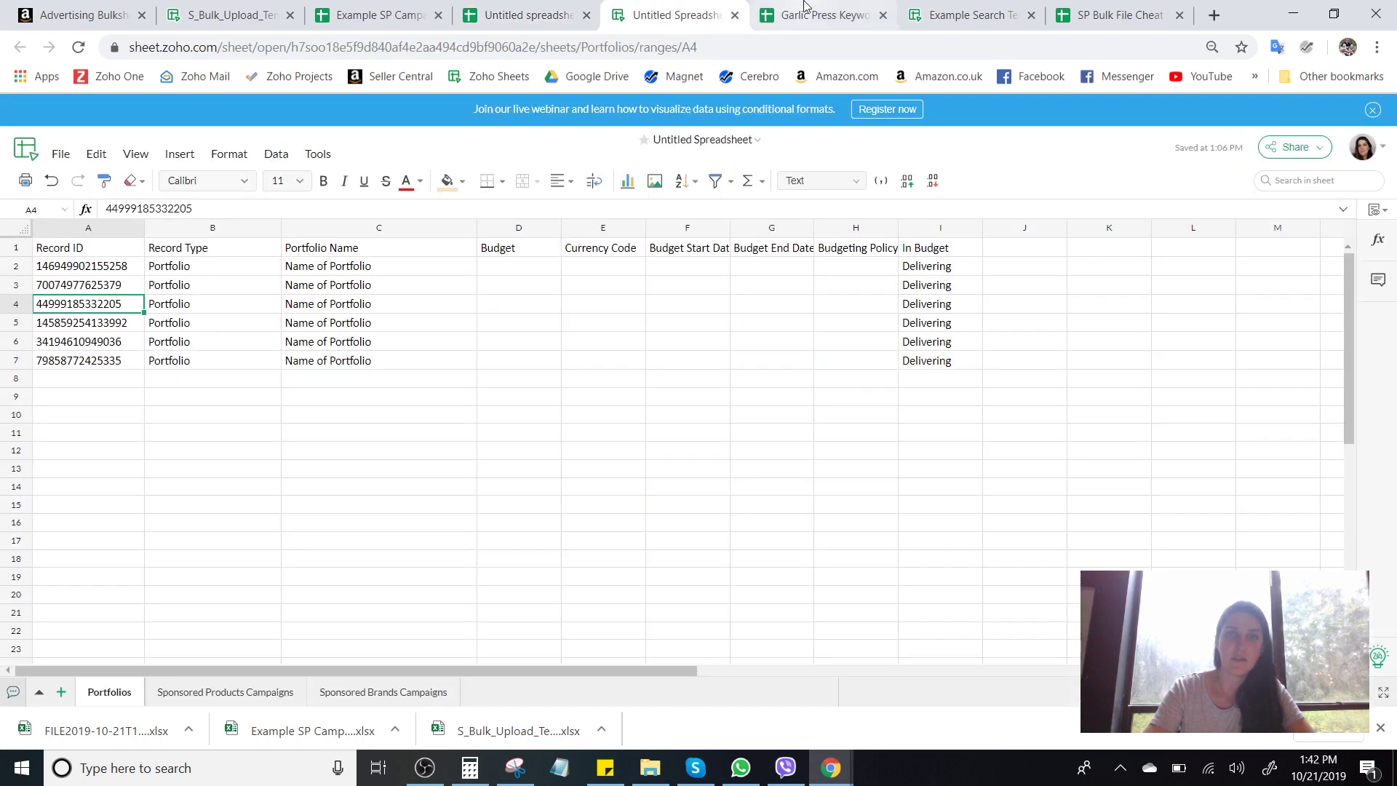
click(993, 12)
click(748, 270)
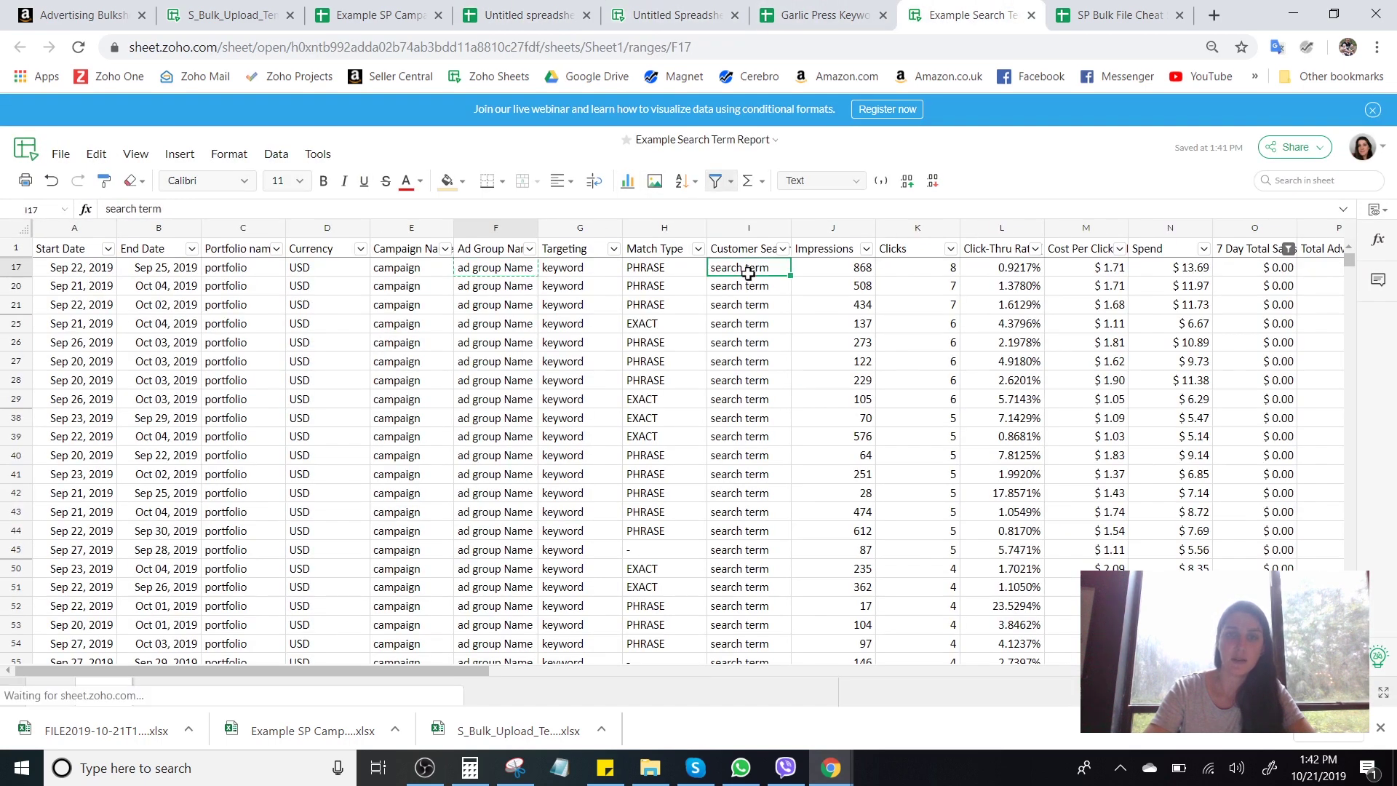
click(409, 12)
click(529, 15)
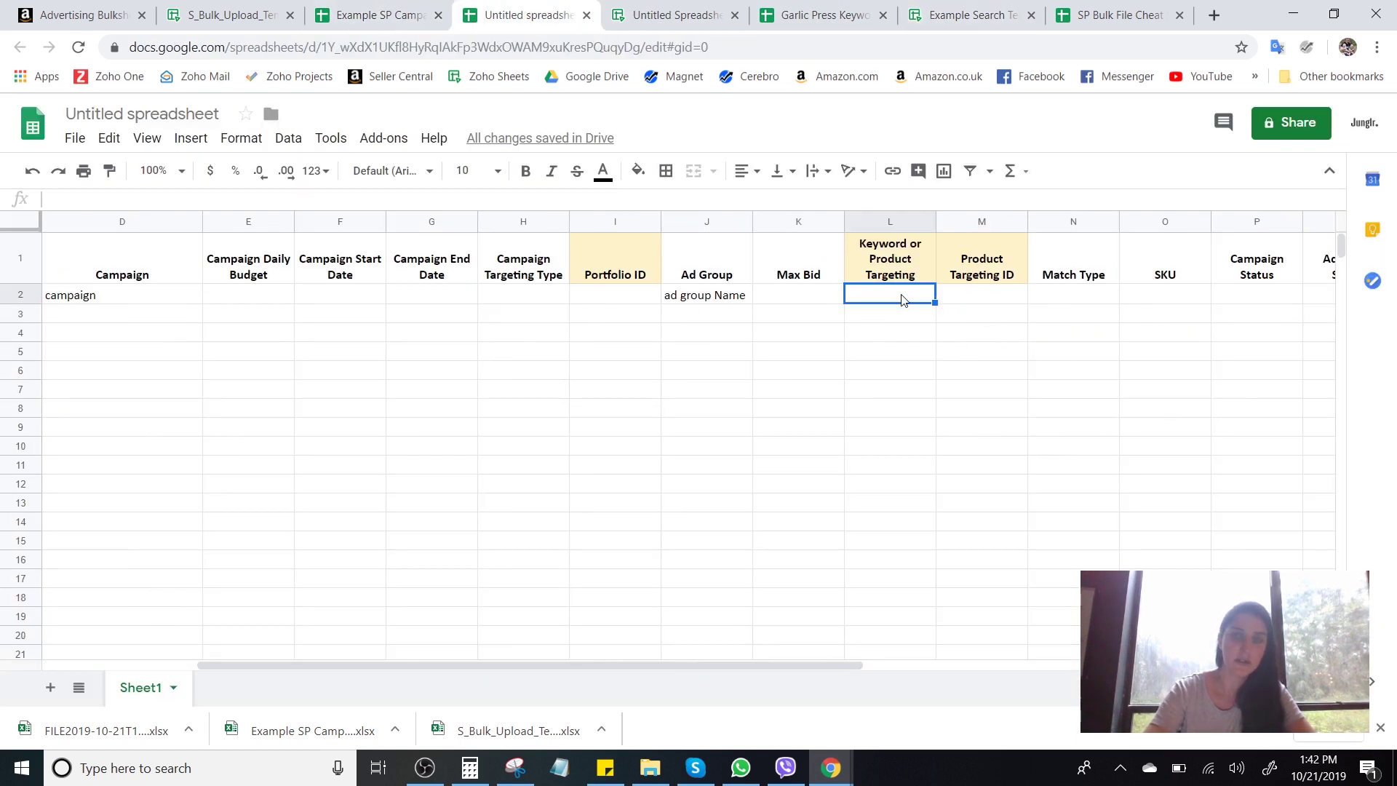
text(search term)
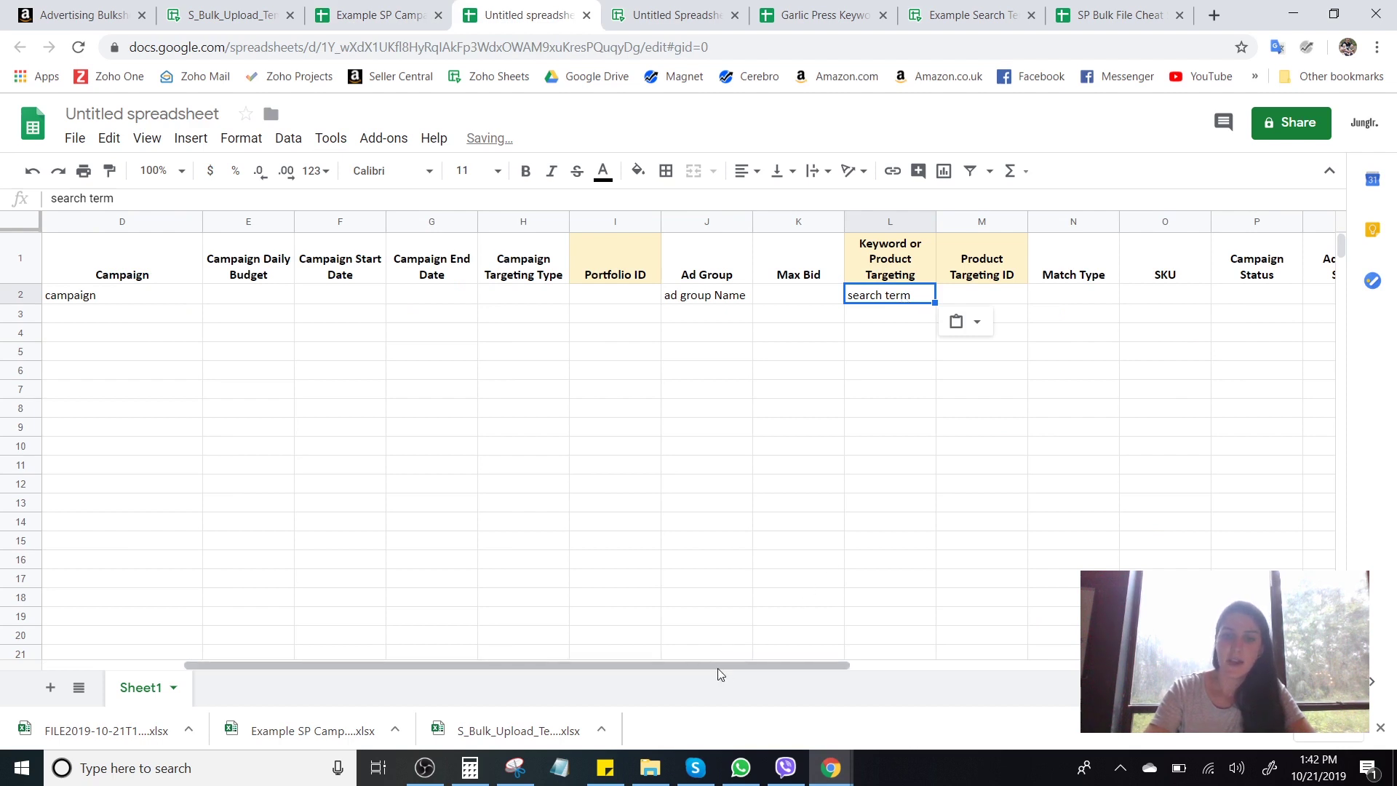
Enter negative exact as the Match Type in N2.
drag(718, 668, 809, 668)
click(908, 298)
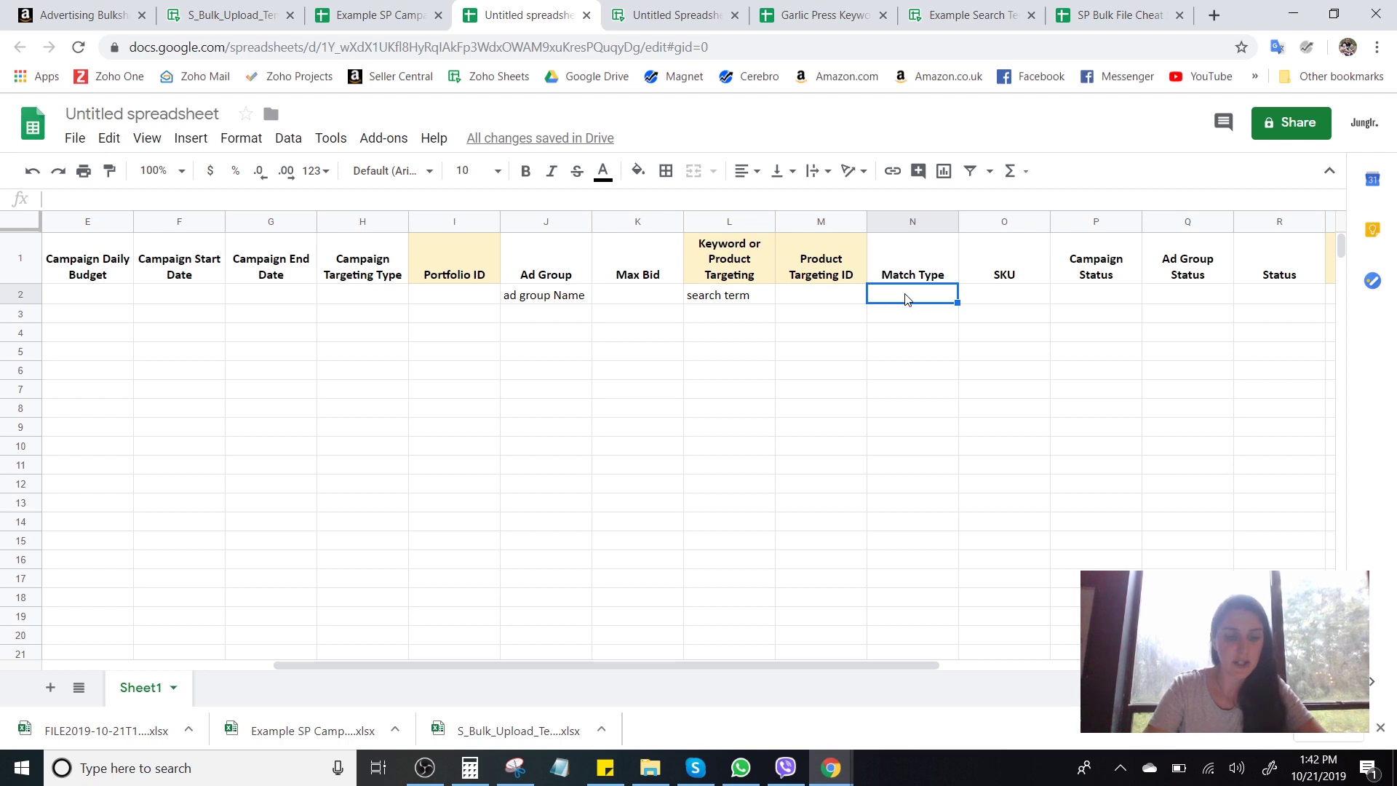
text(negati)
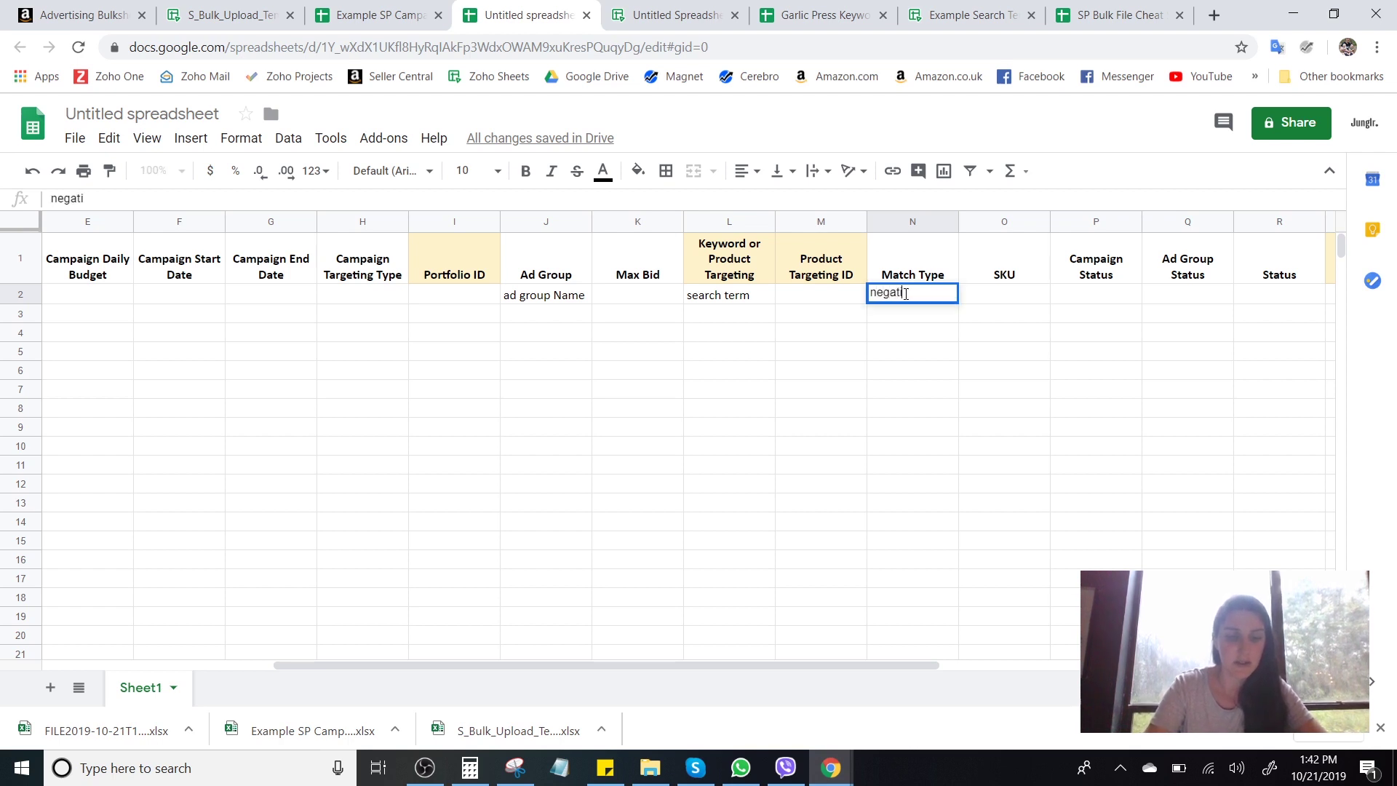
text(ve exact)
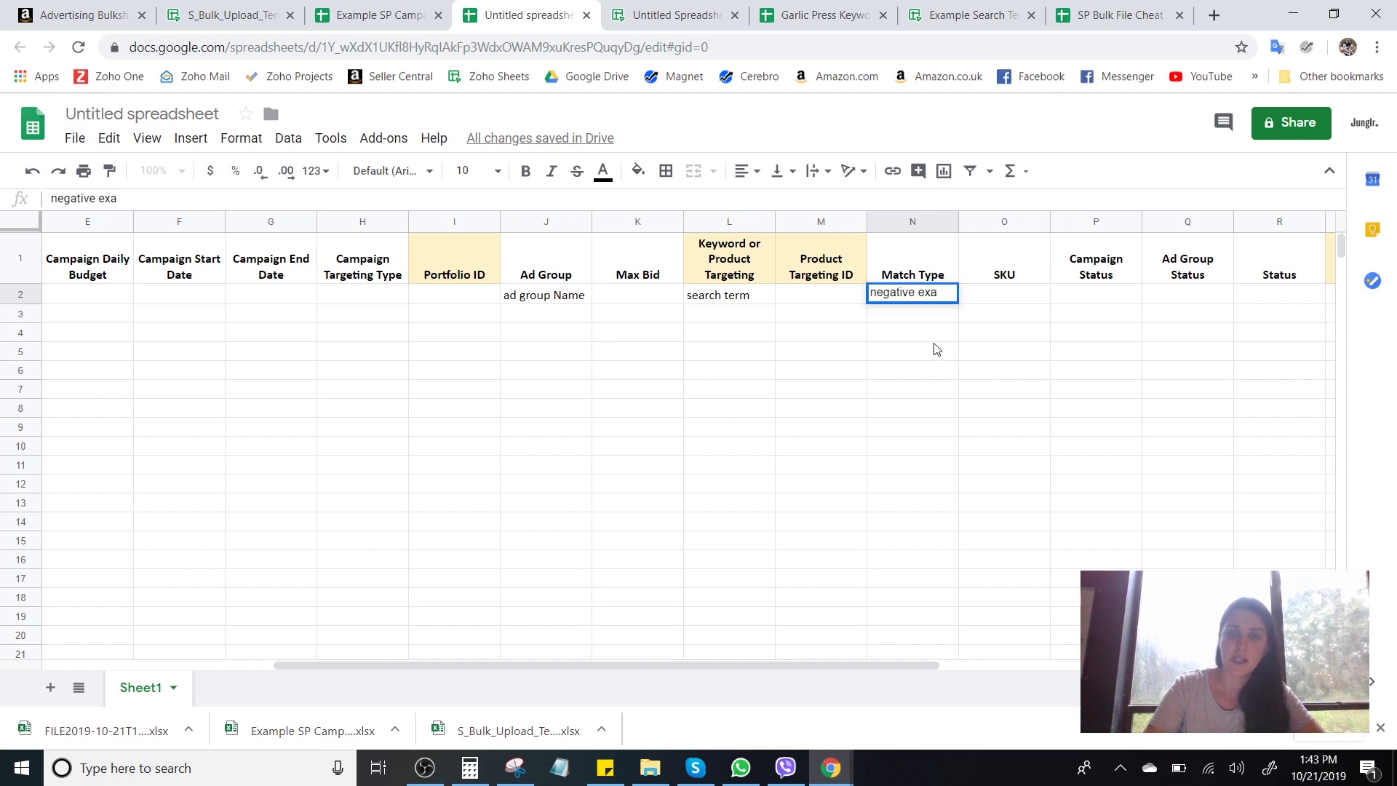
Change the Match Type entry in N2 to negative phrase.
key(BackSpace)
key(BackSpace)
key(BackSpace)
key(BackSpace)
text(ph)
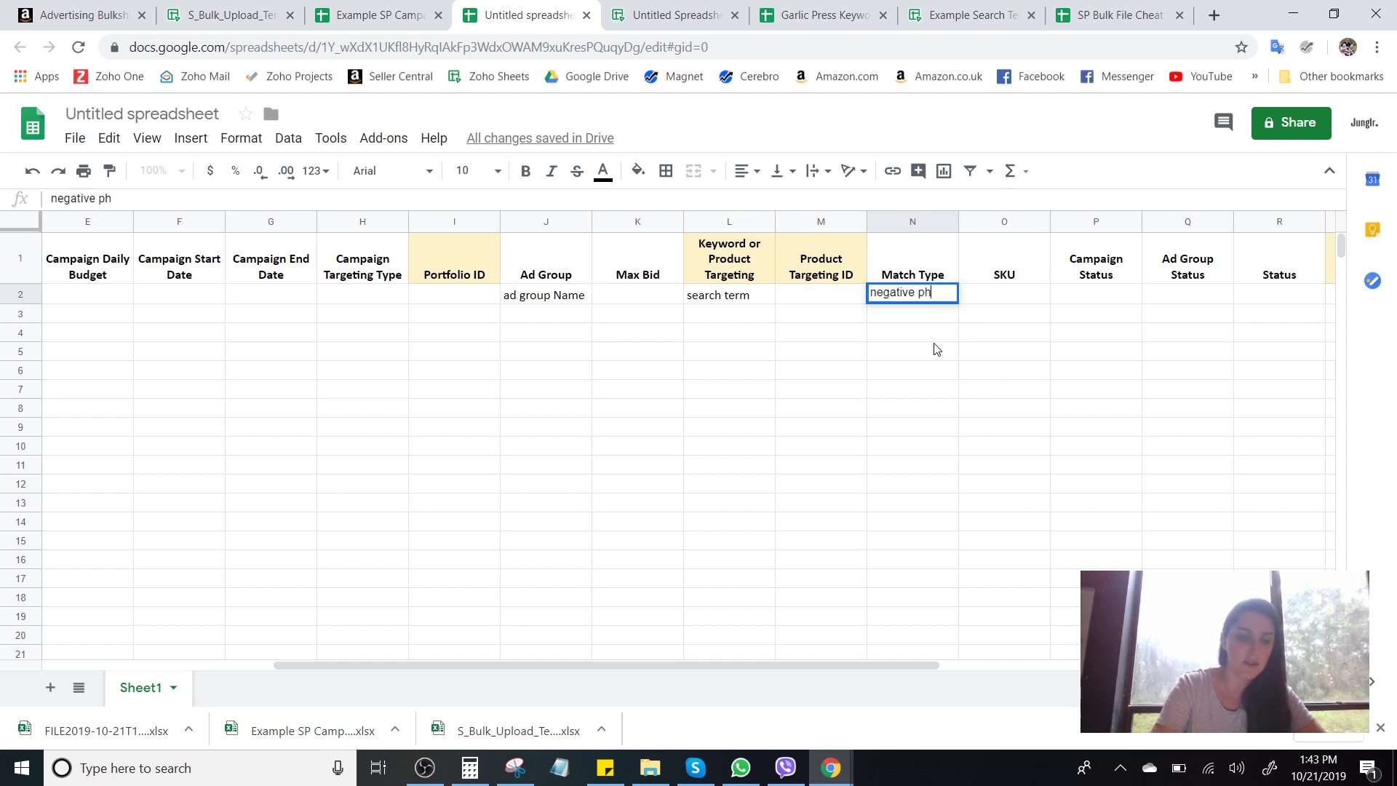
text(rase)
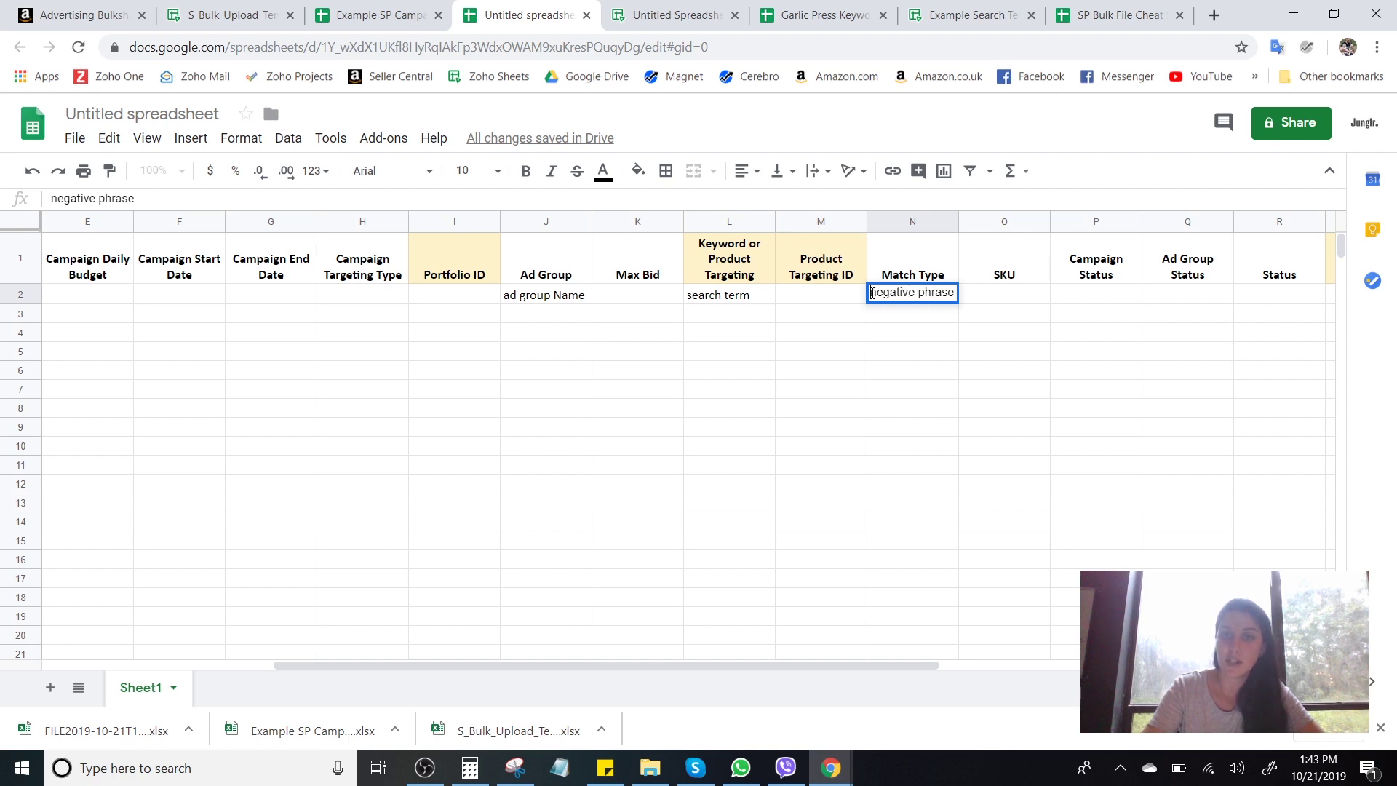
Rewrite the Match Type entry in N2 as Campaign negative exact.
key(Home)
text(Camp)
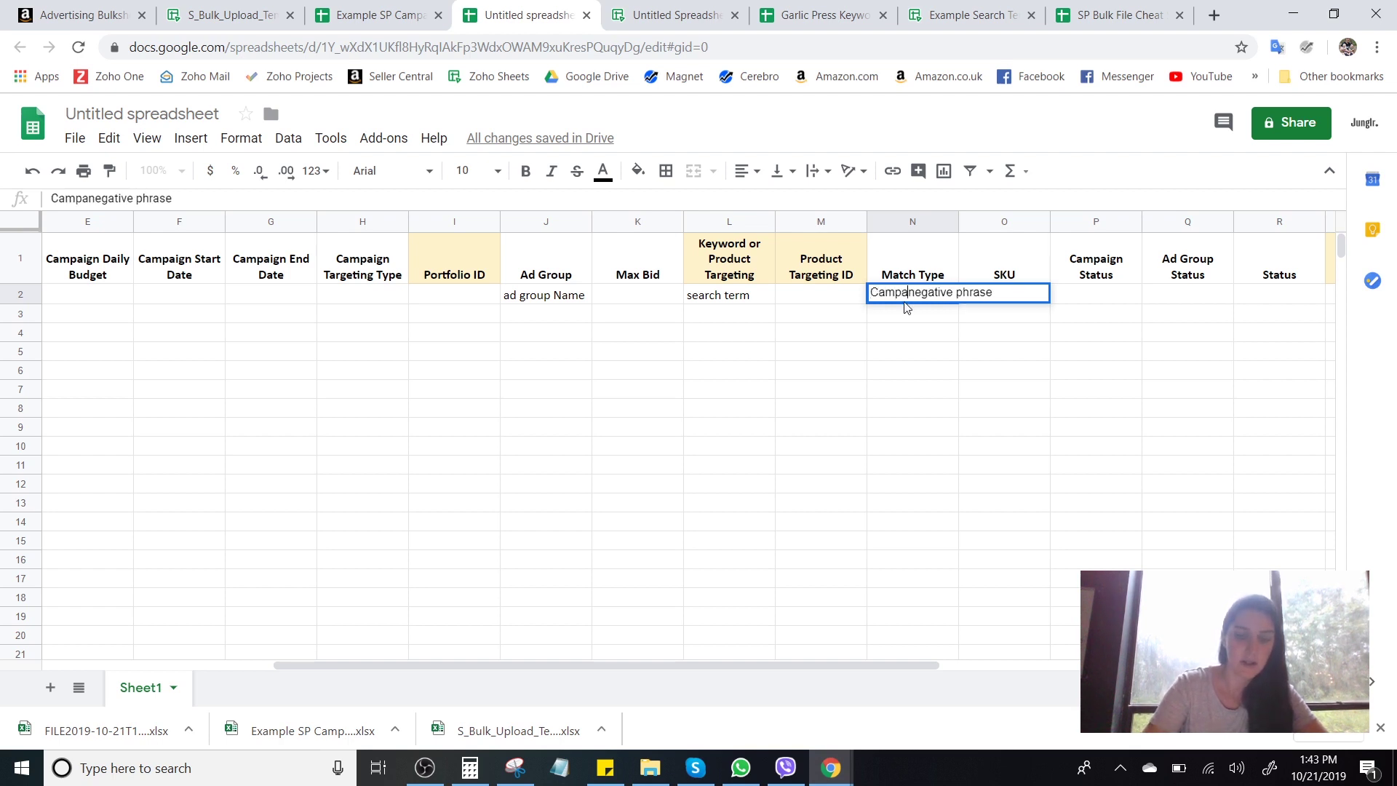
key(BackSpace)
text(paign)
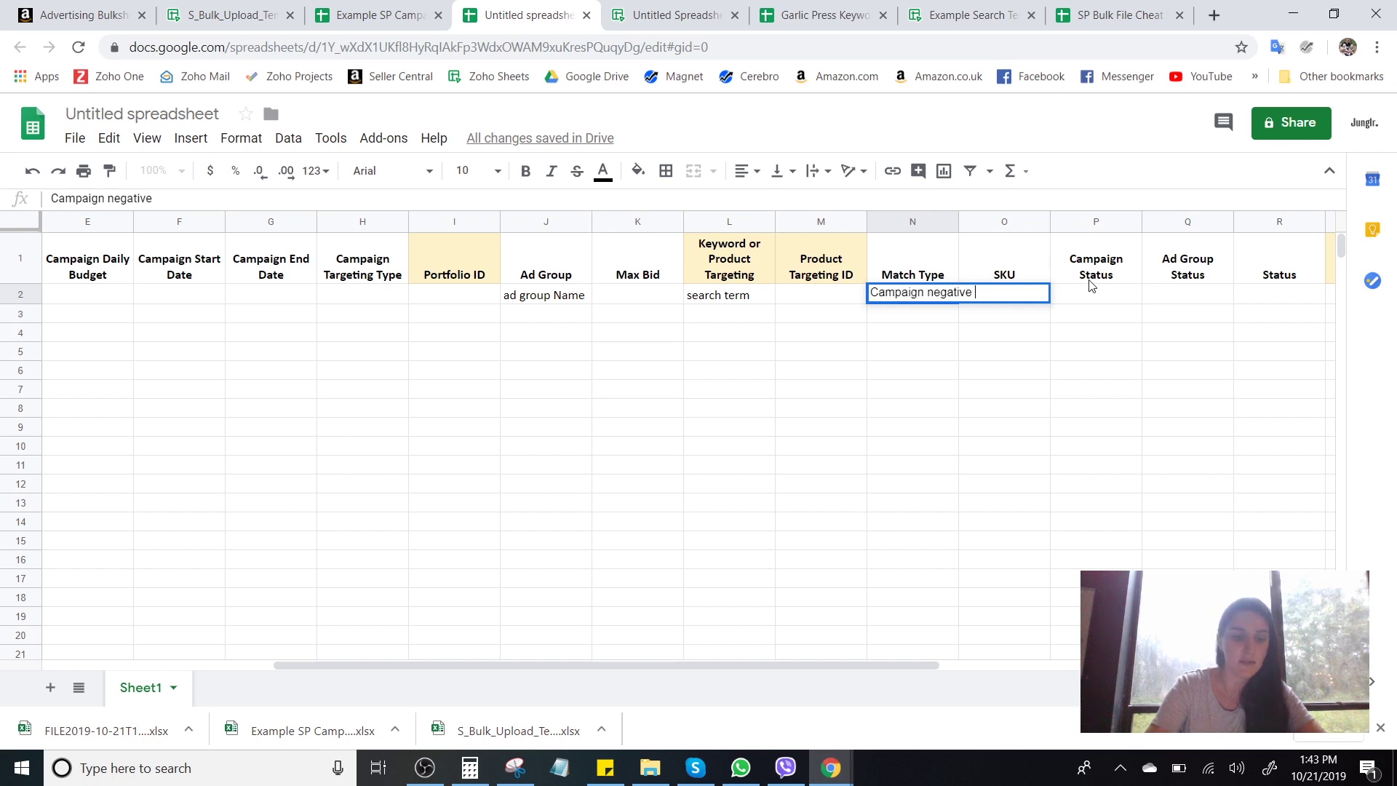
text(exact)
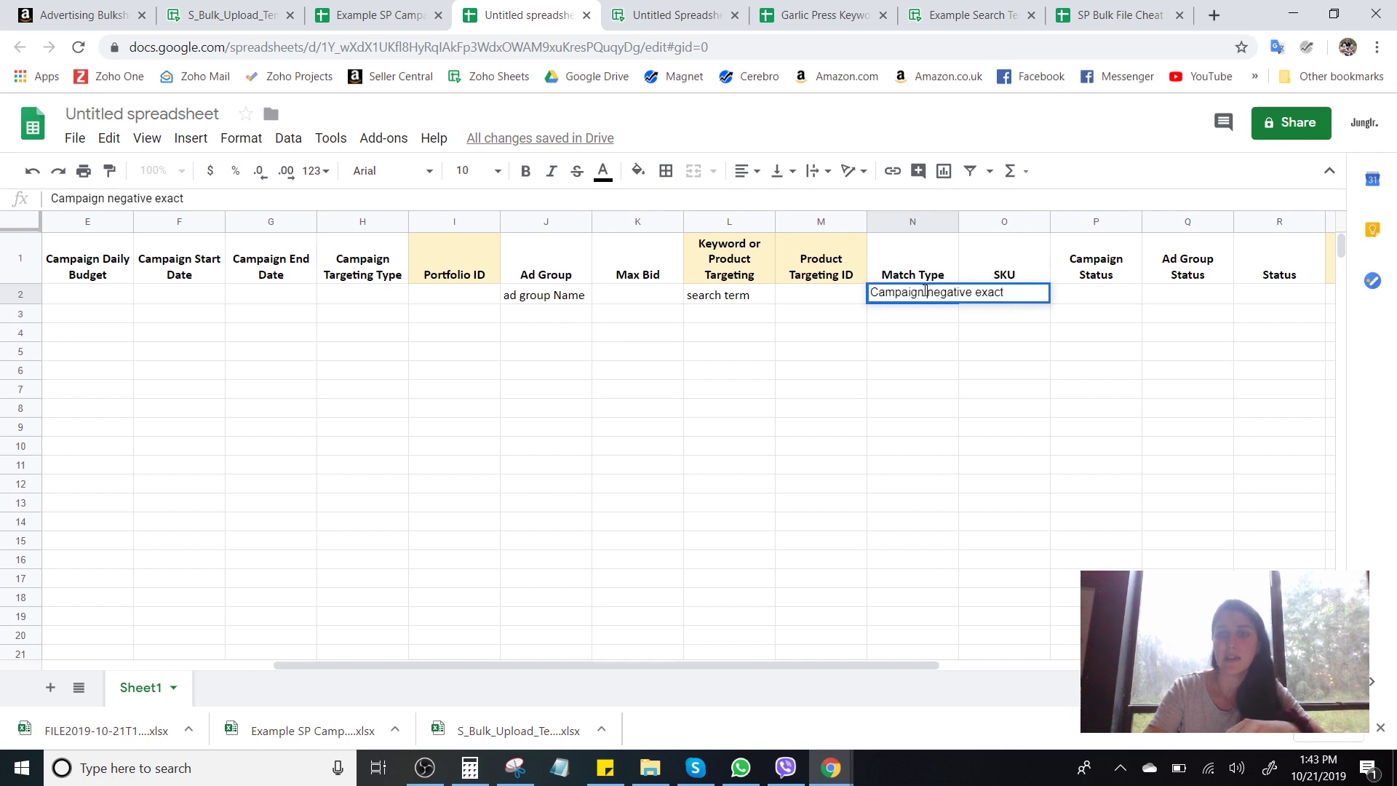
Remove the word Campaign from the Match Type in N2 so it reads negative exact, and commit the entry.
drag(926, 291, 871, 294)
key(BackSpace)
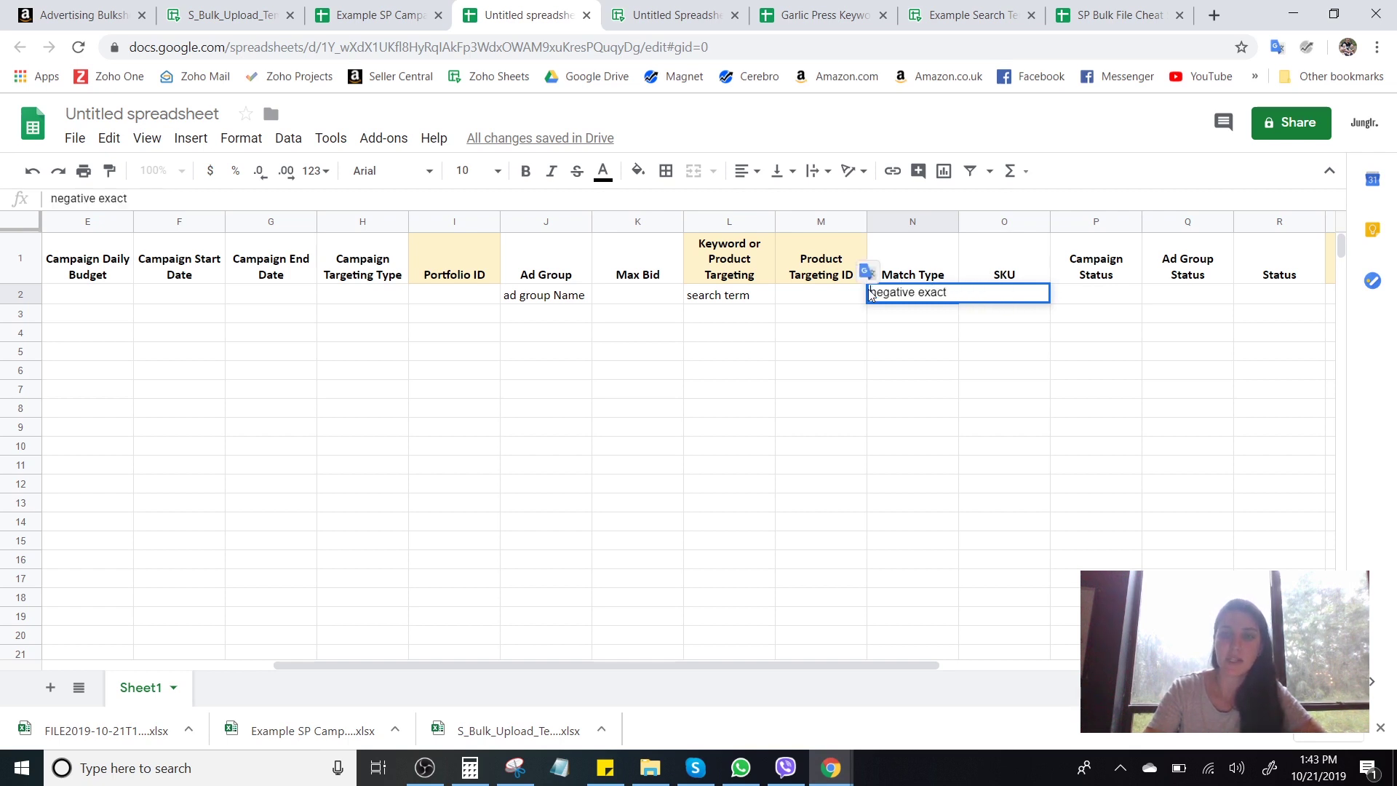
click(970, 333)
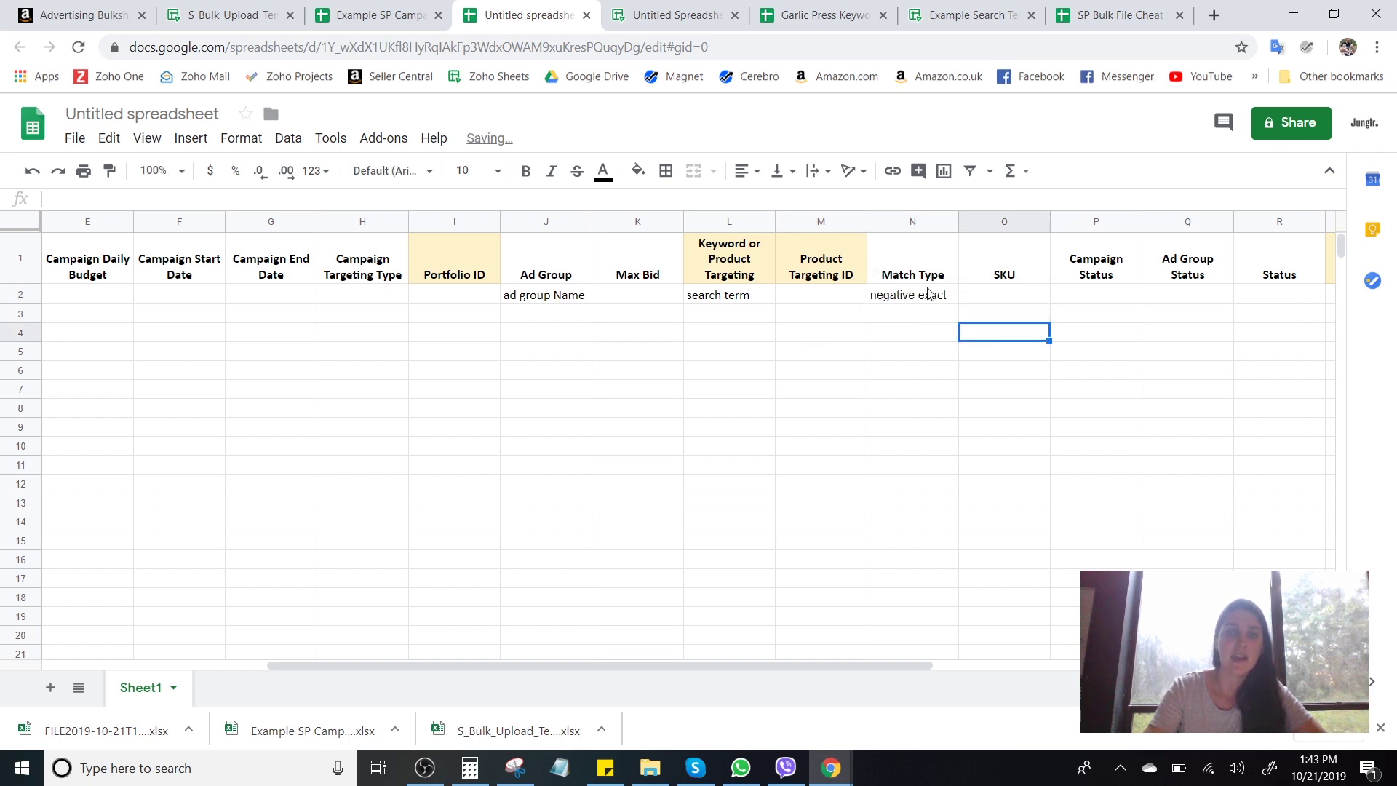
Enter enabled as the Status in R2, and select the Record Type cell B3 in the next row.
drag(816, 664, 754, 664)
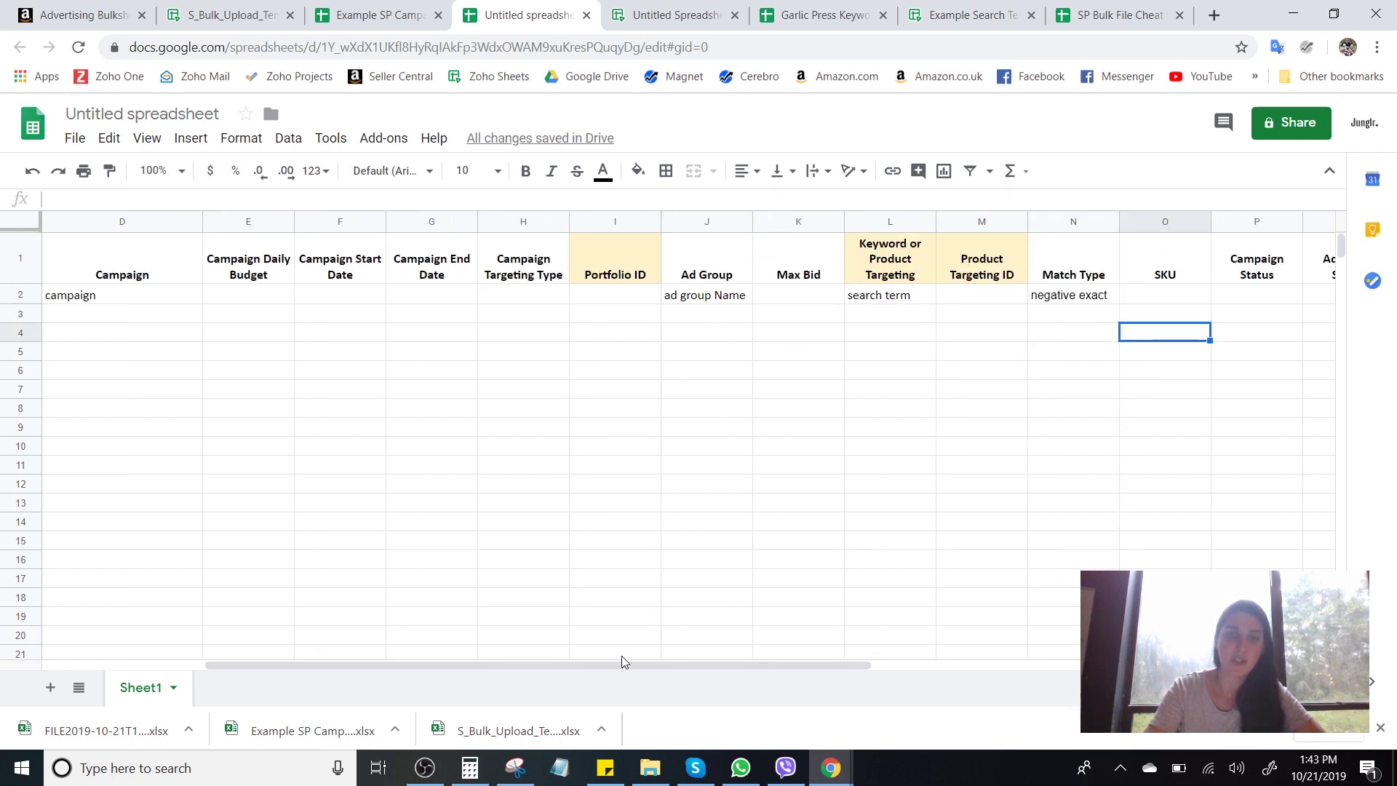
drag(622, 665, 757, 661)
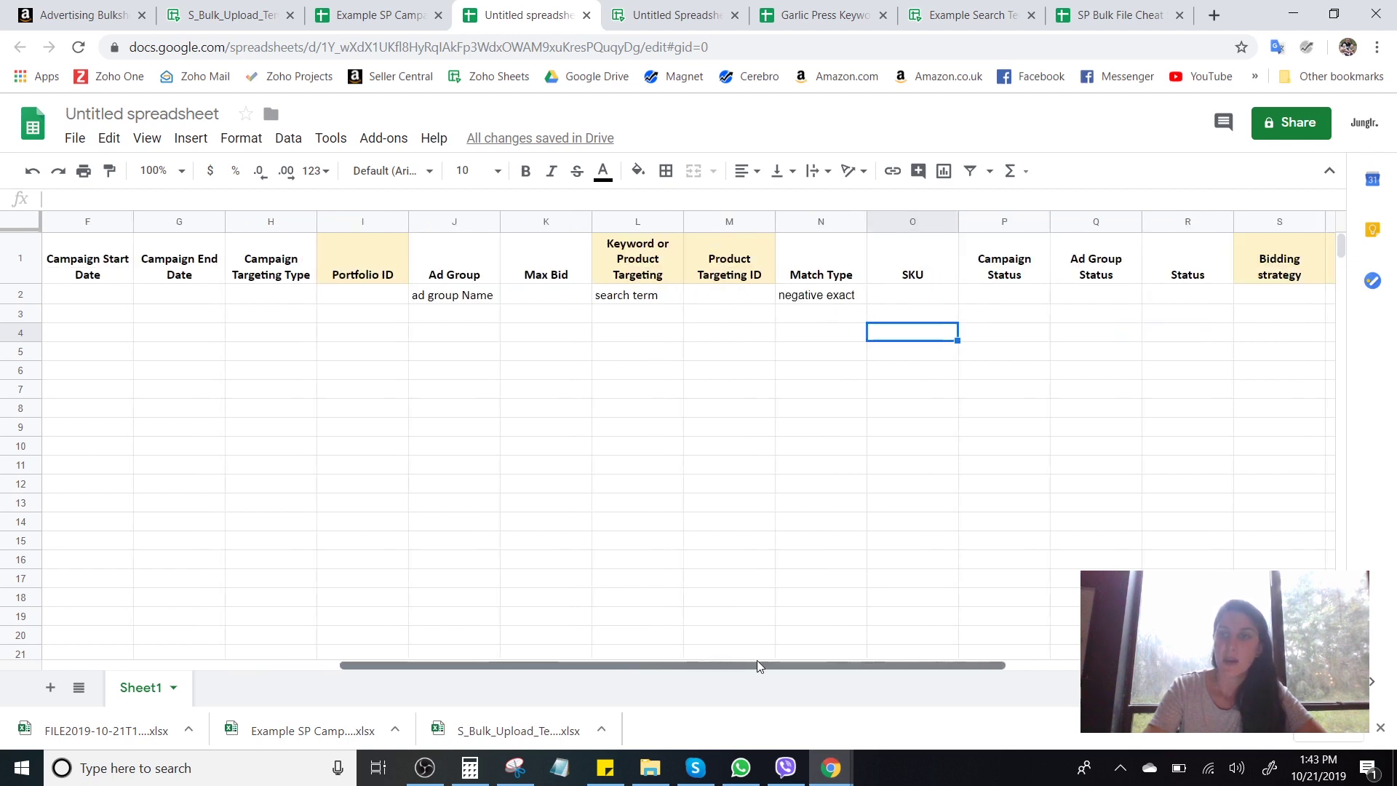
click(1196, 298)
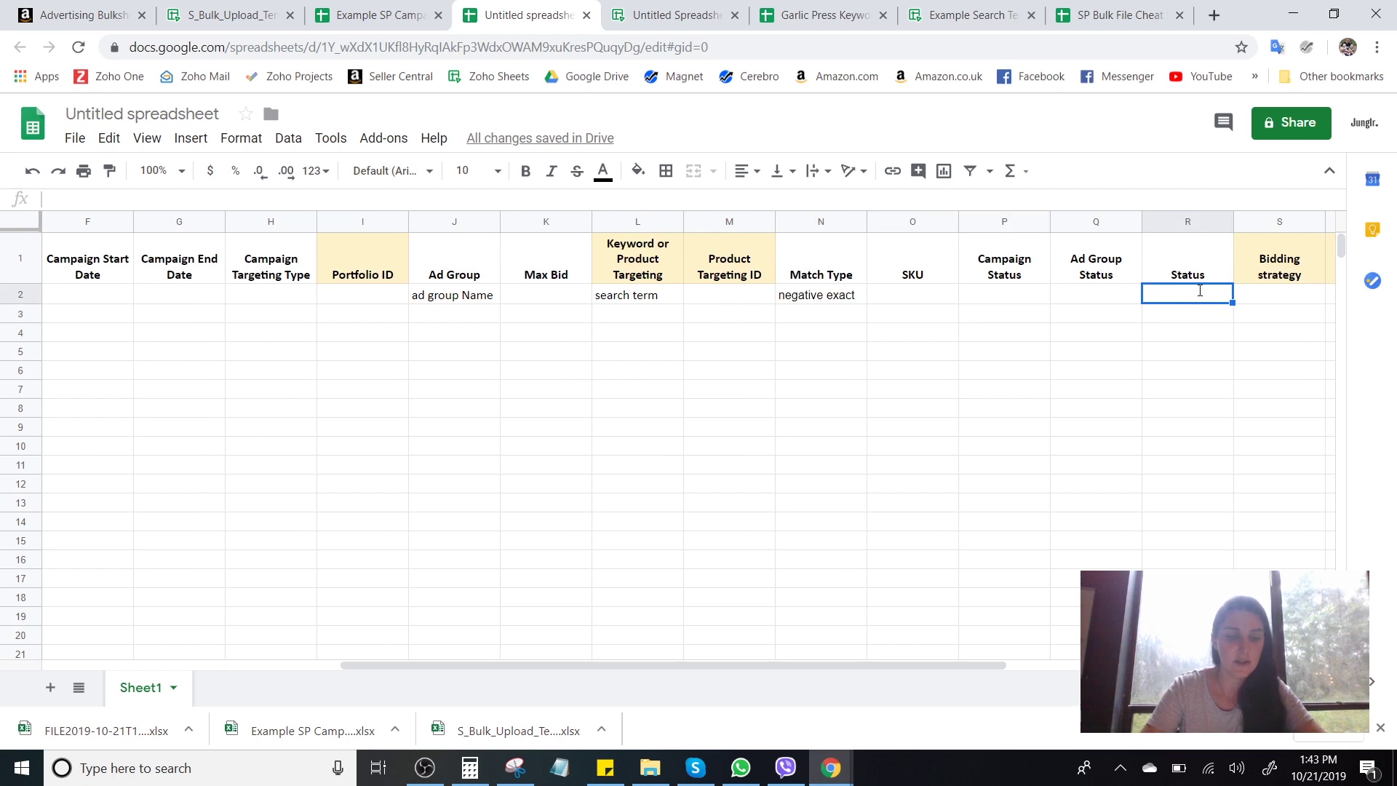
text(enabled)
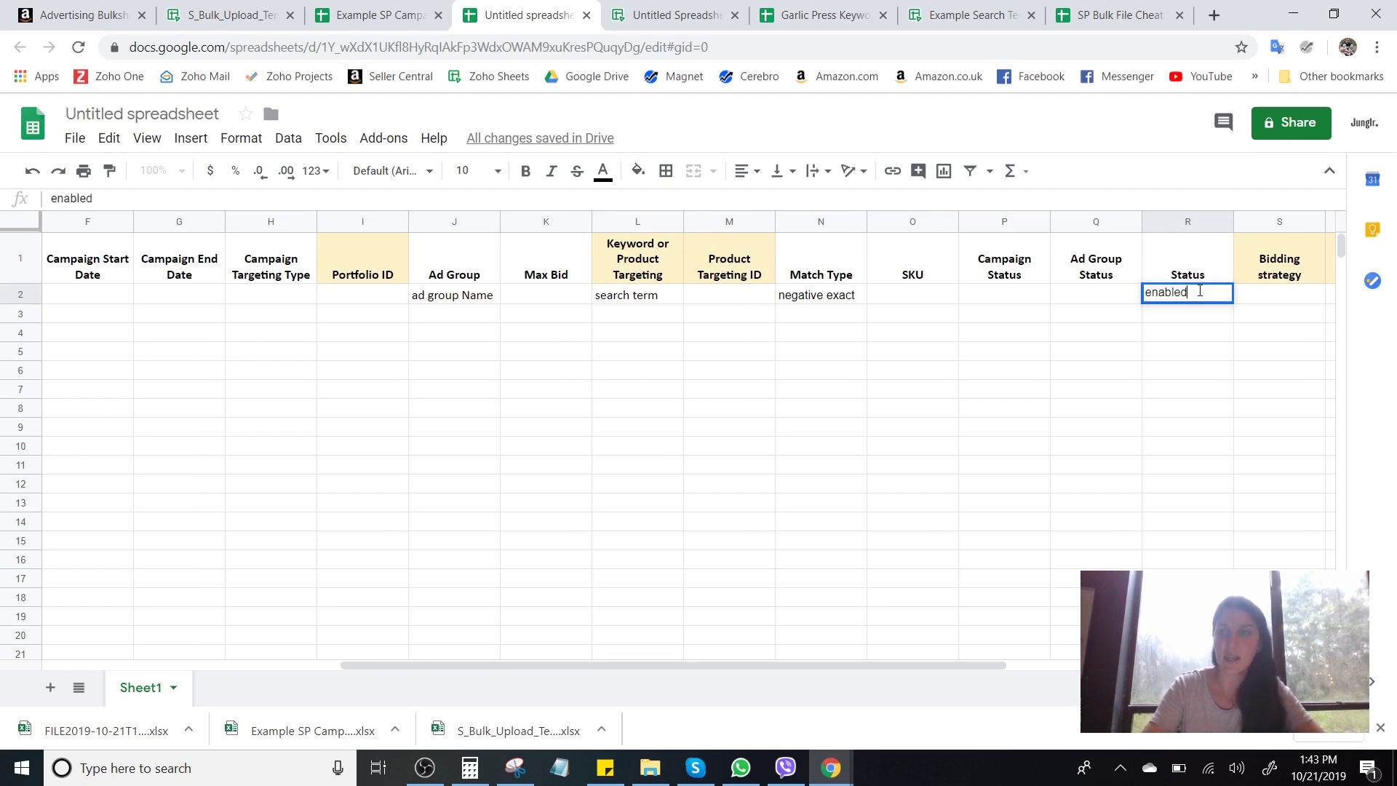
key(Return)
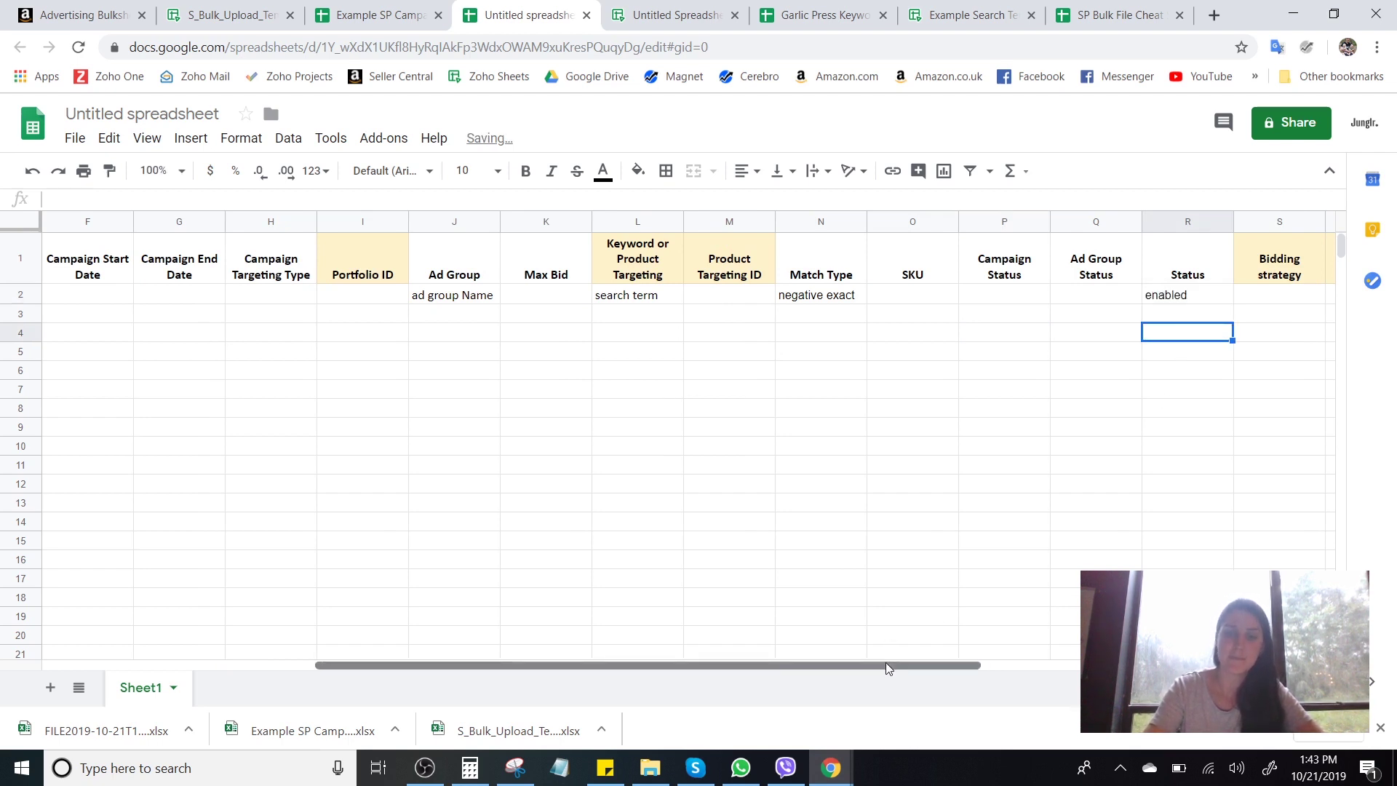
drag(885, 665, 621, 675)
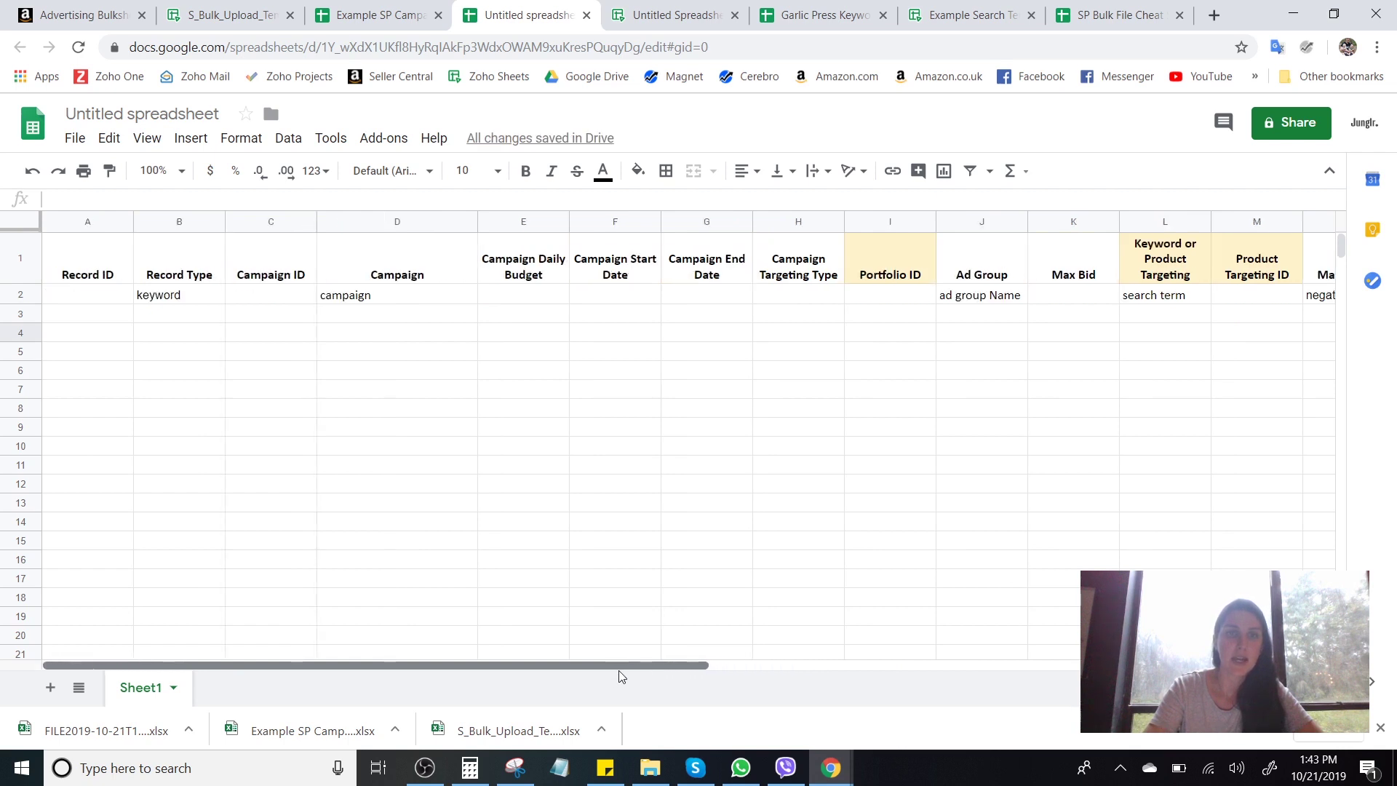
click(203, 319)
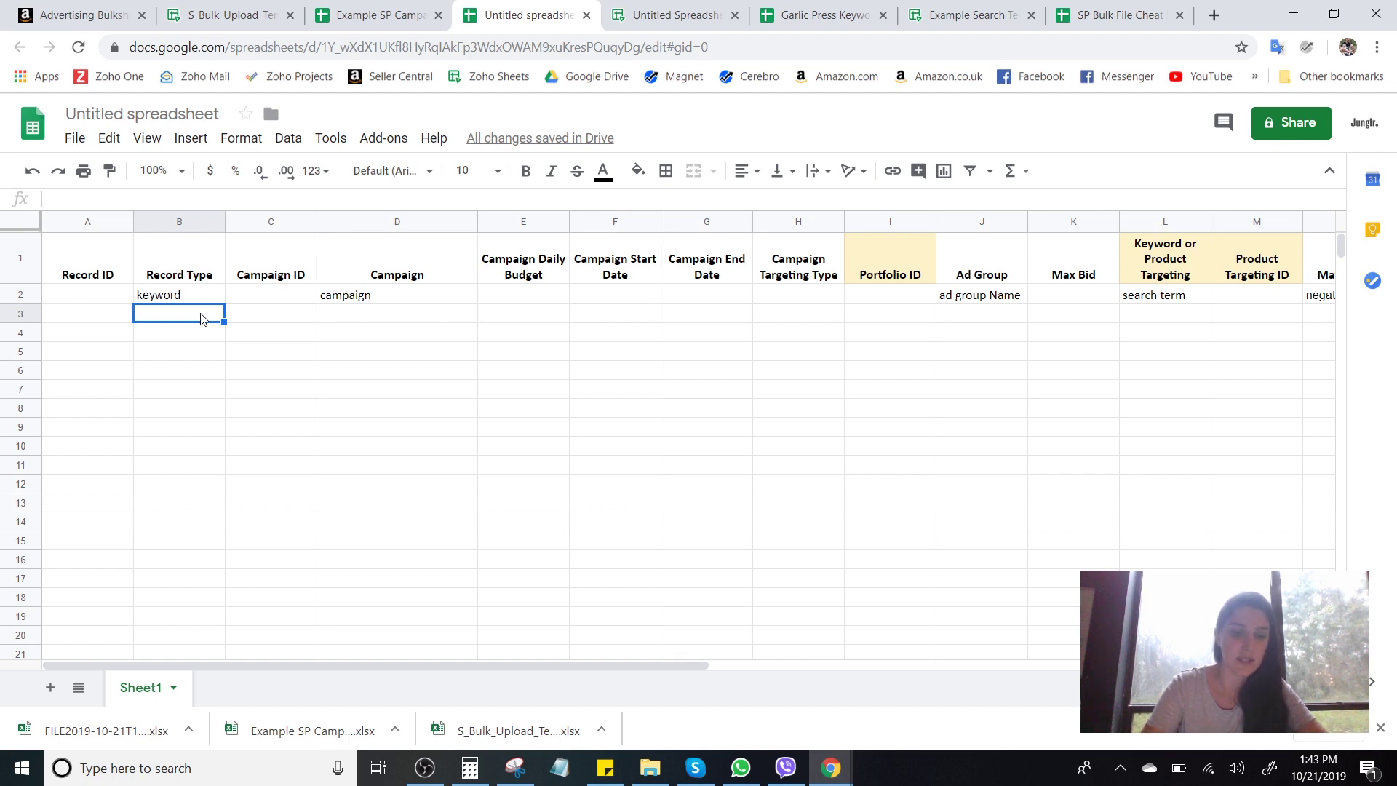
Fill in row 3 with keyword as the Record Type and Camapign 1 as the Campaign.
text(keyword)
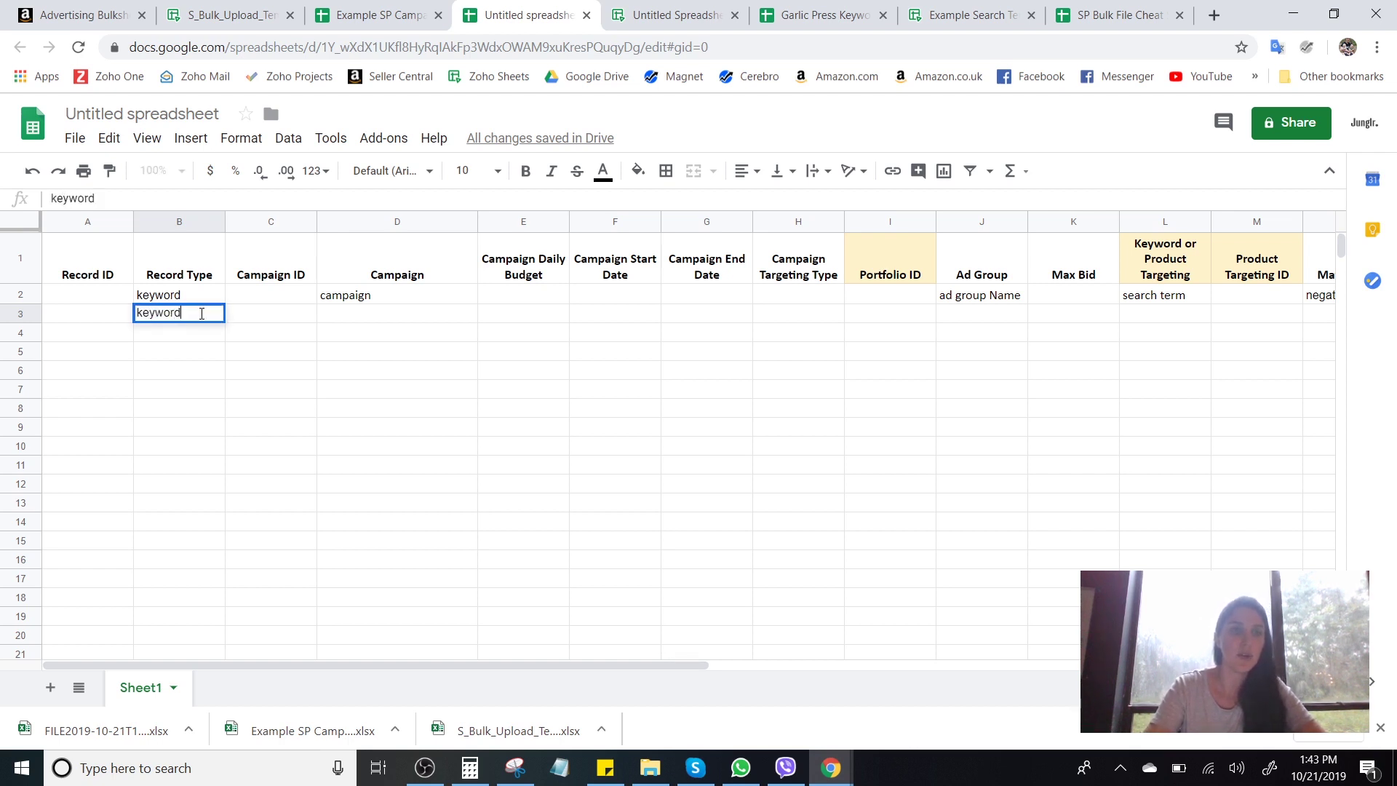
click(325, 320)
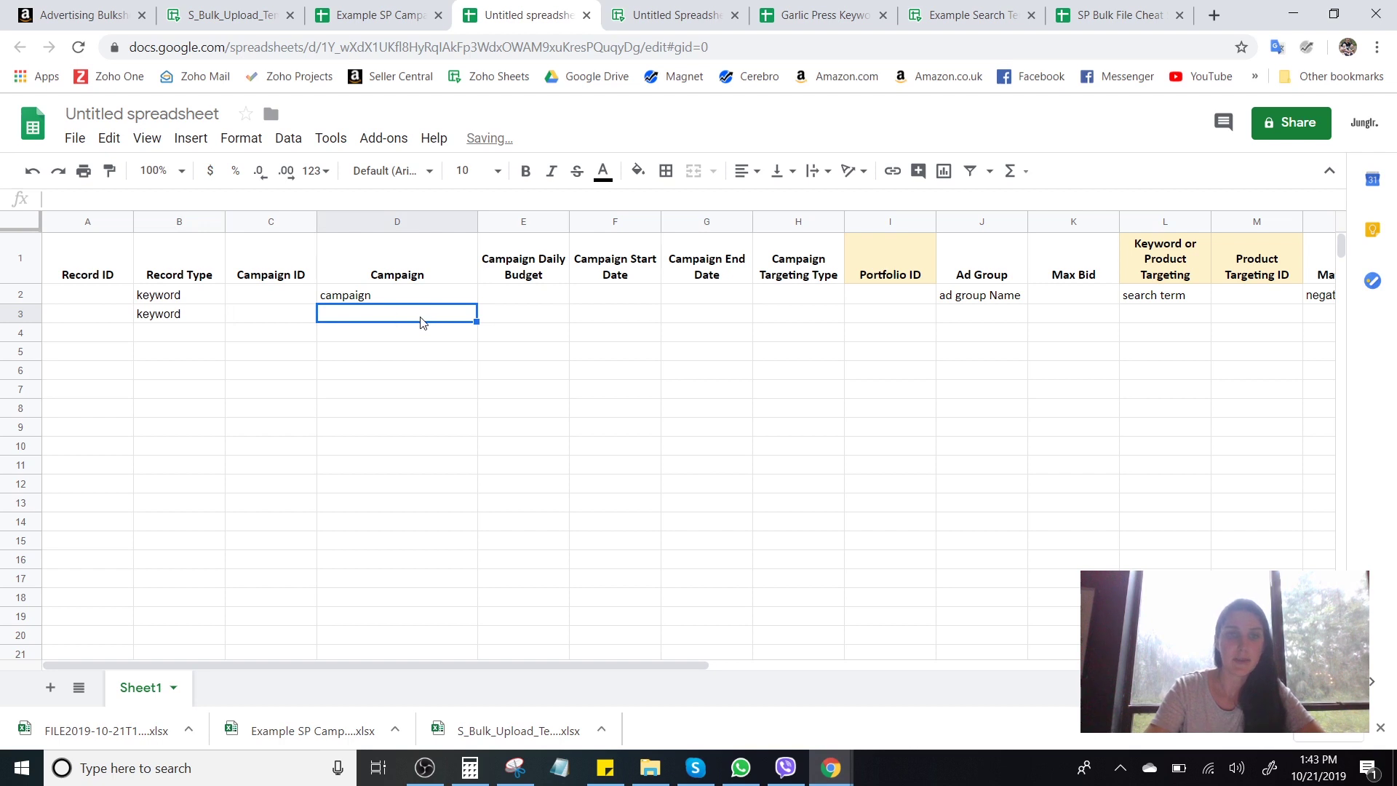
text(Ca)
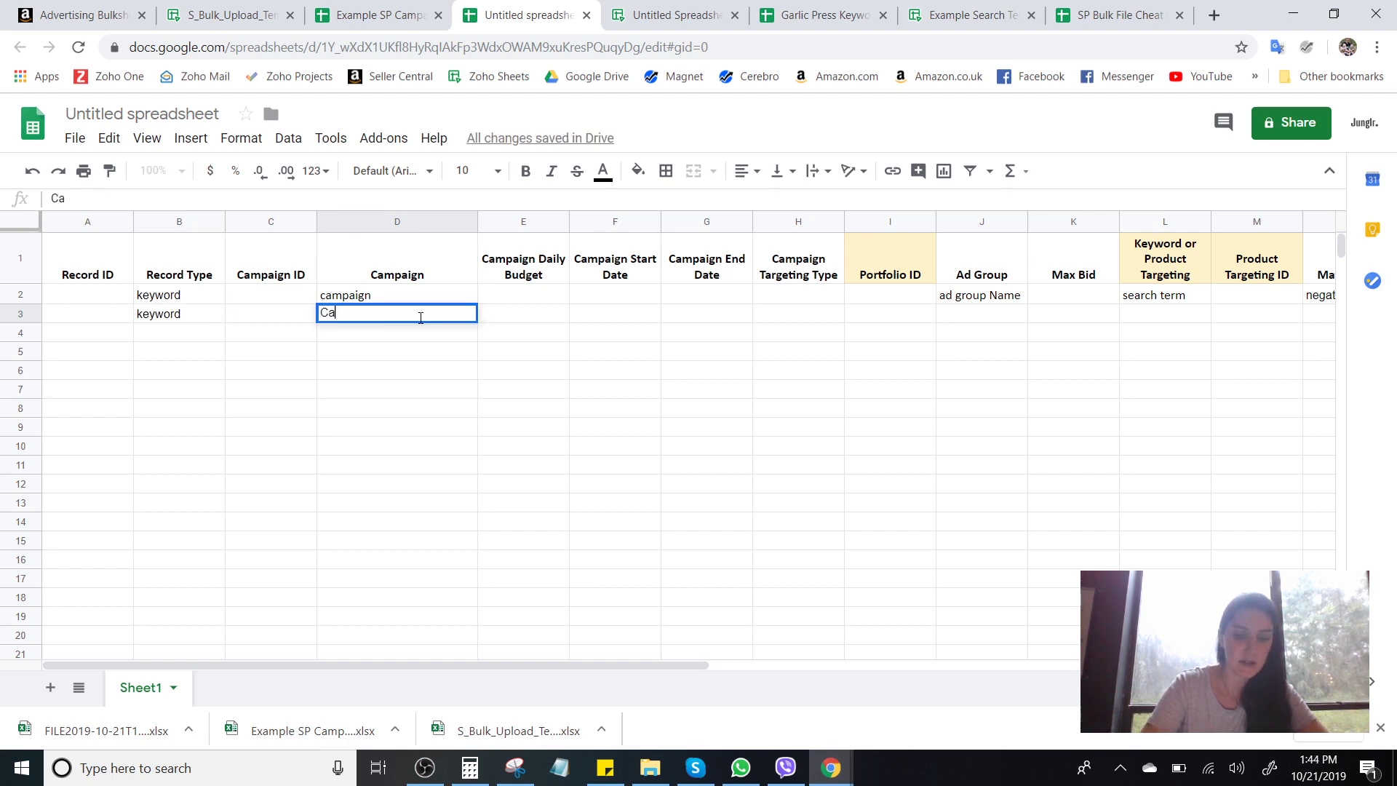
text(mapign)
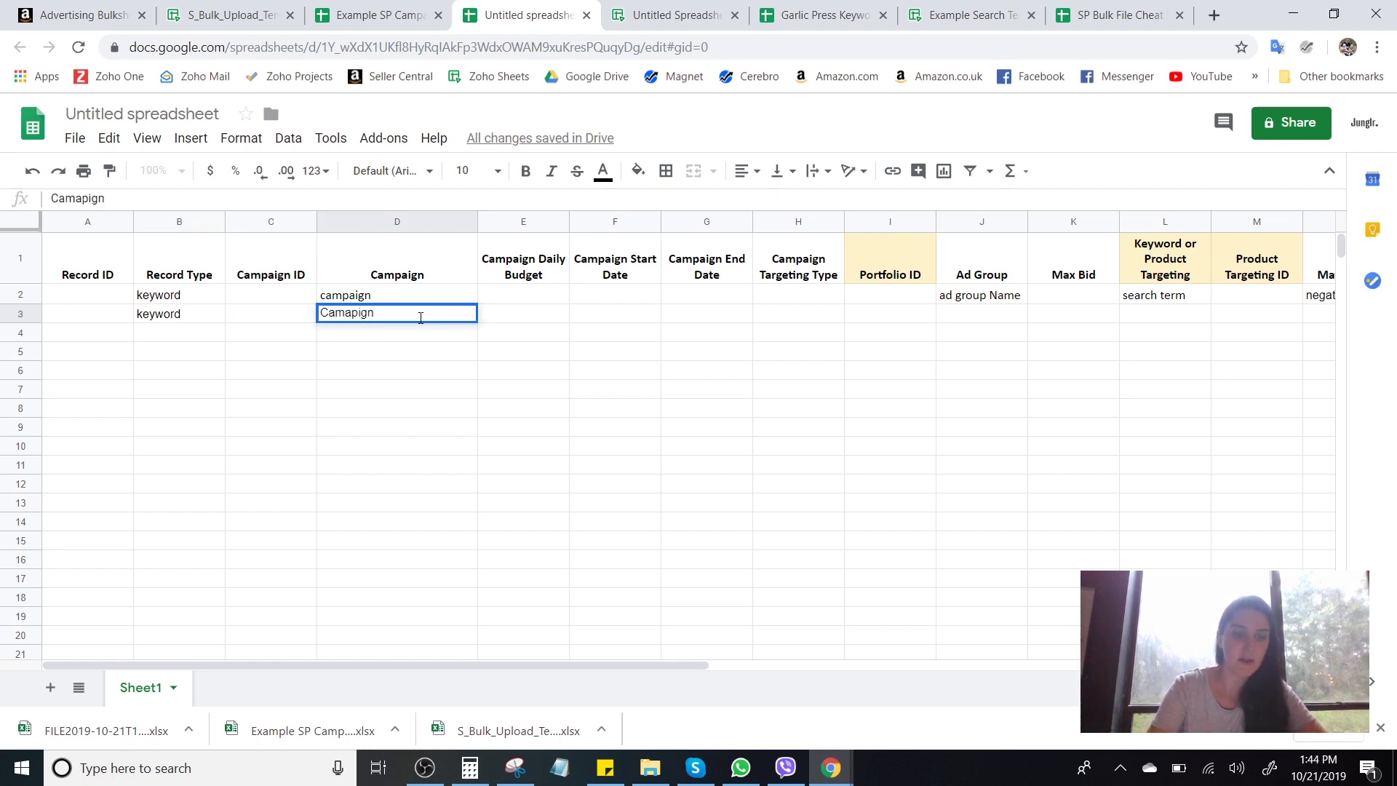
text( 1)
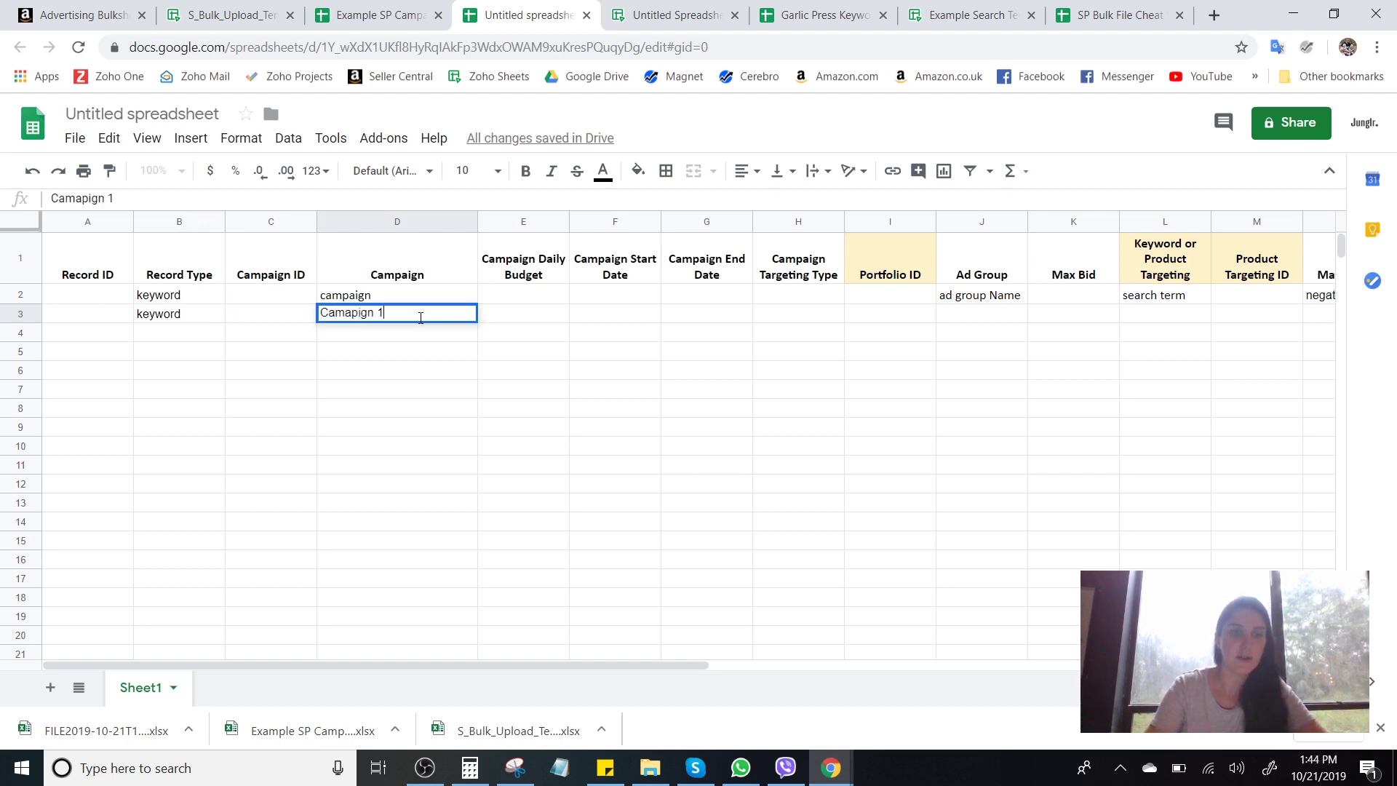
click(634, 321)
Enter ad group 1 as the Ad Group in J3 and check it against the row's campaign name.
drag(537, 665, 590, 664)
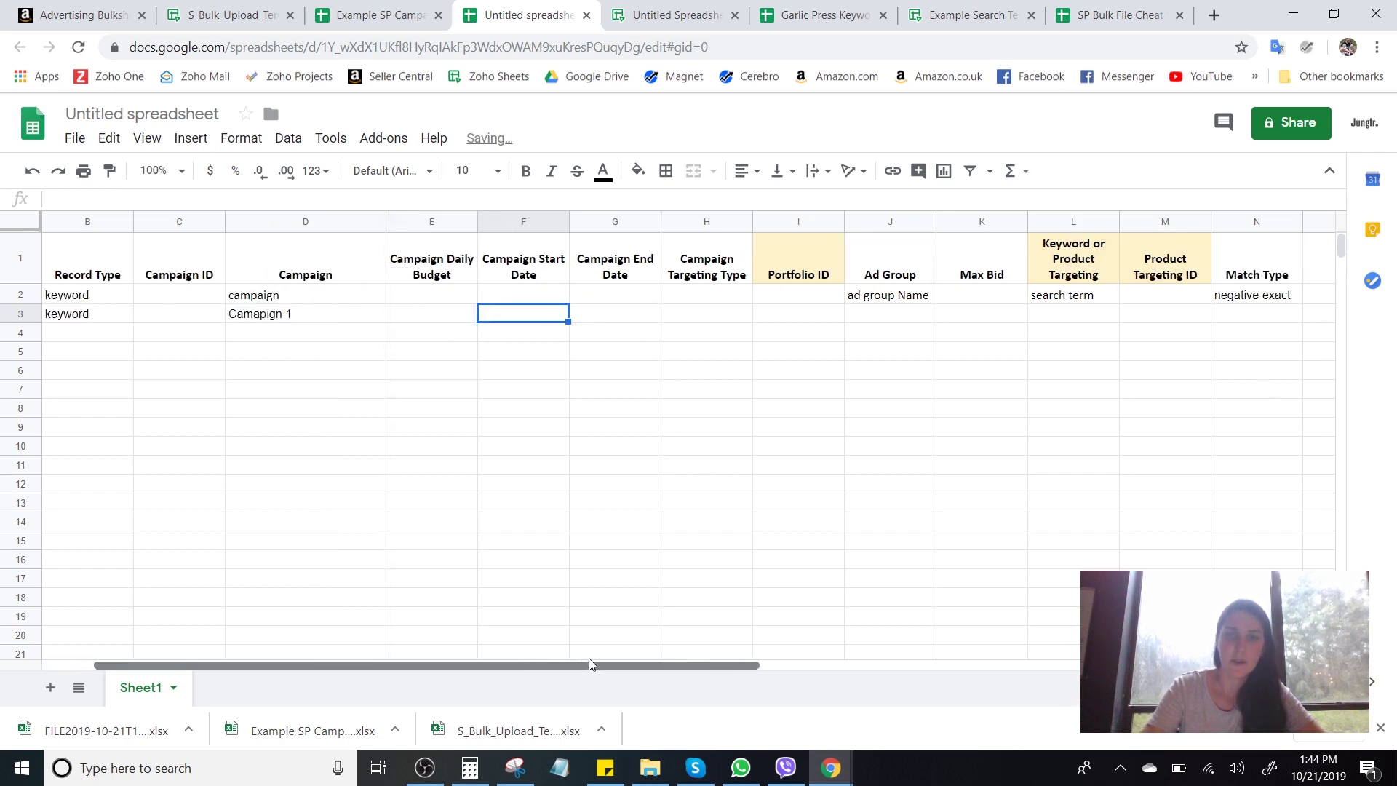
click(915, 317)
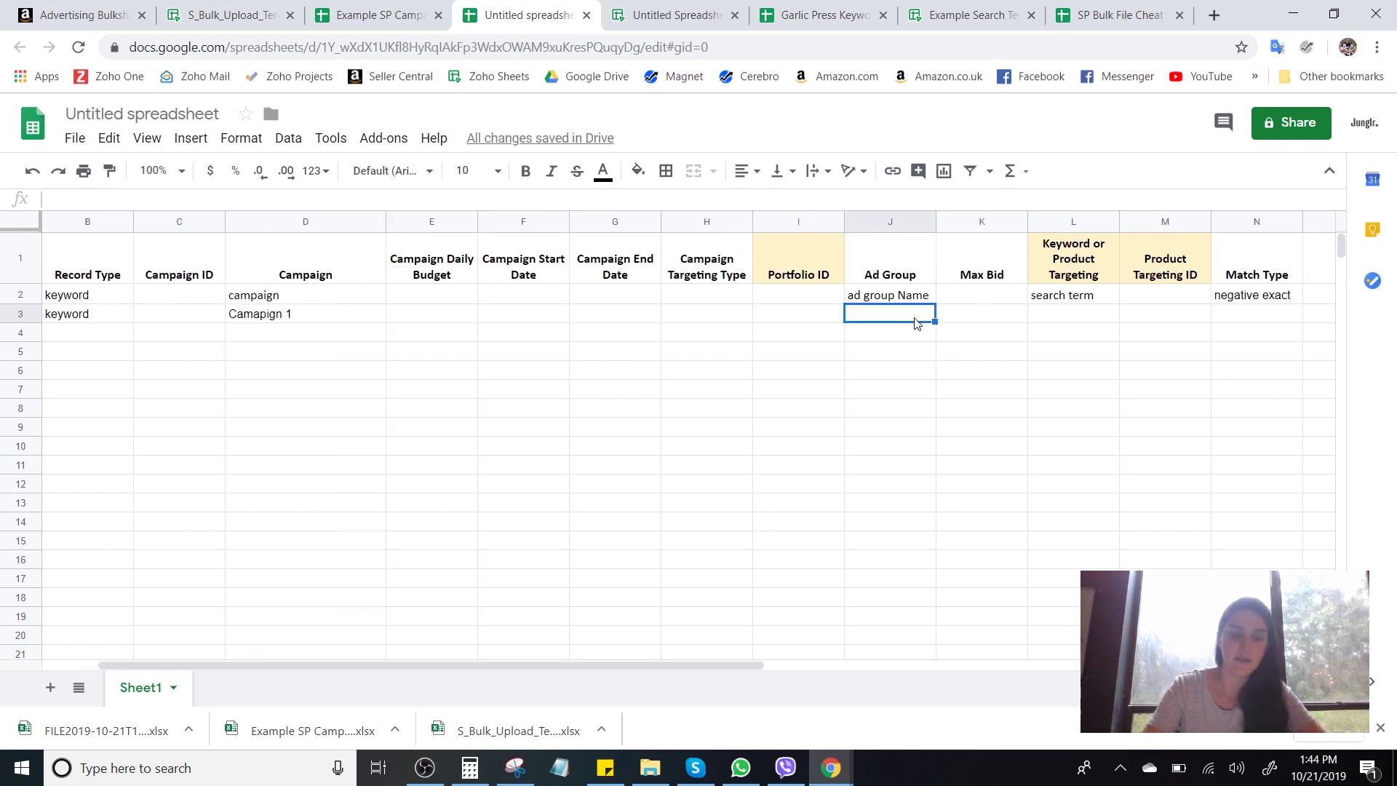
text(ad grou)
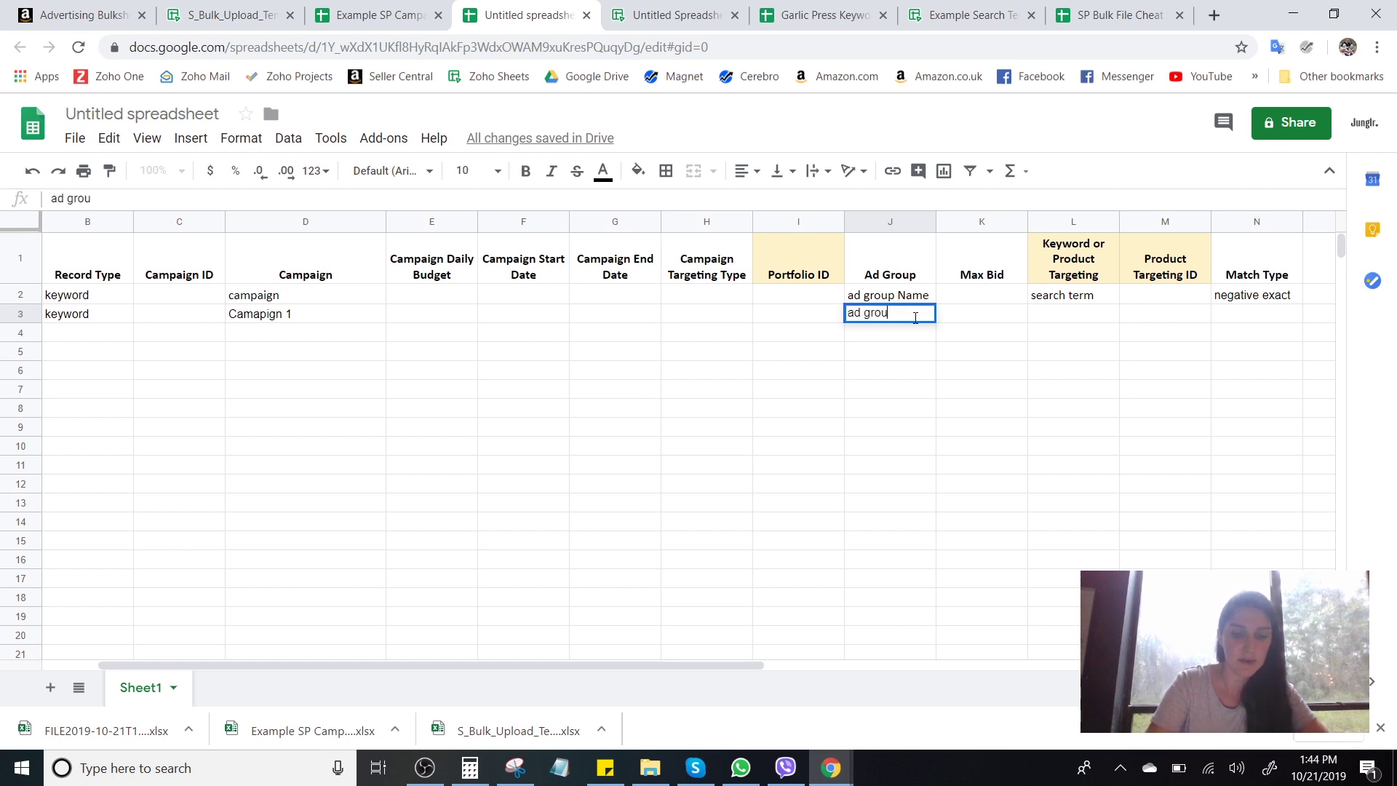
text(p 1)
click(884, 371)
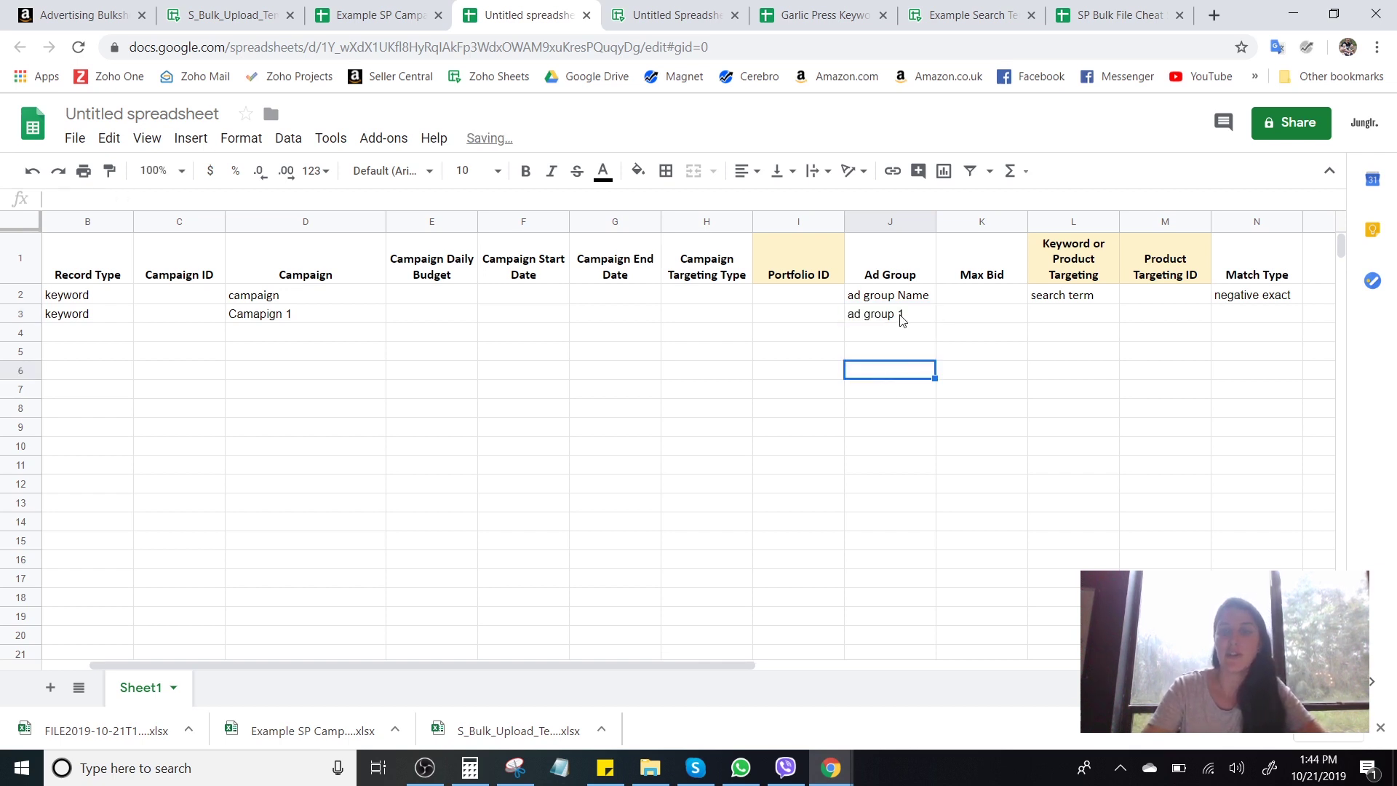
click(912, 317)
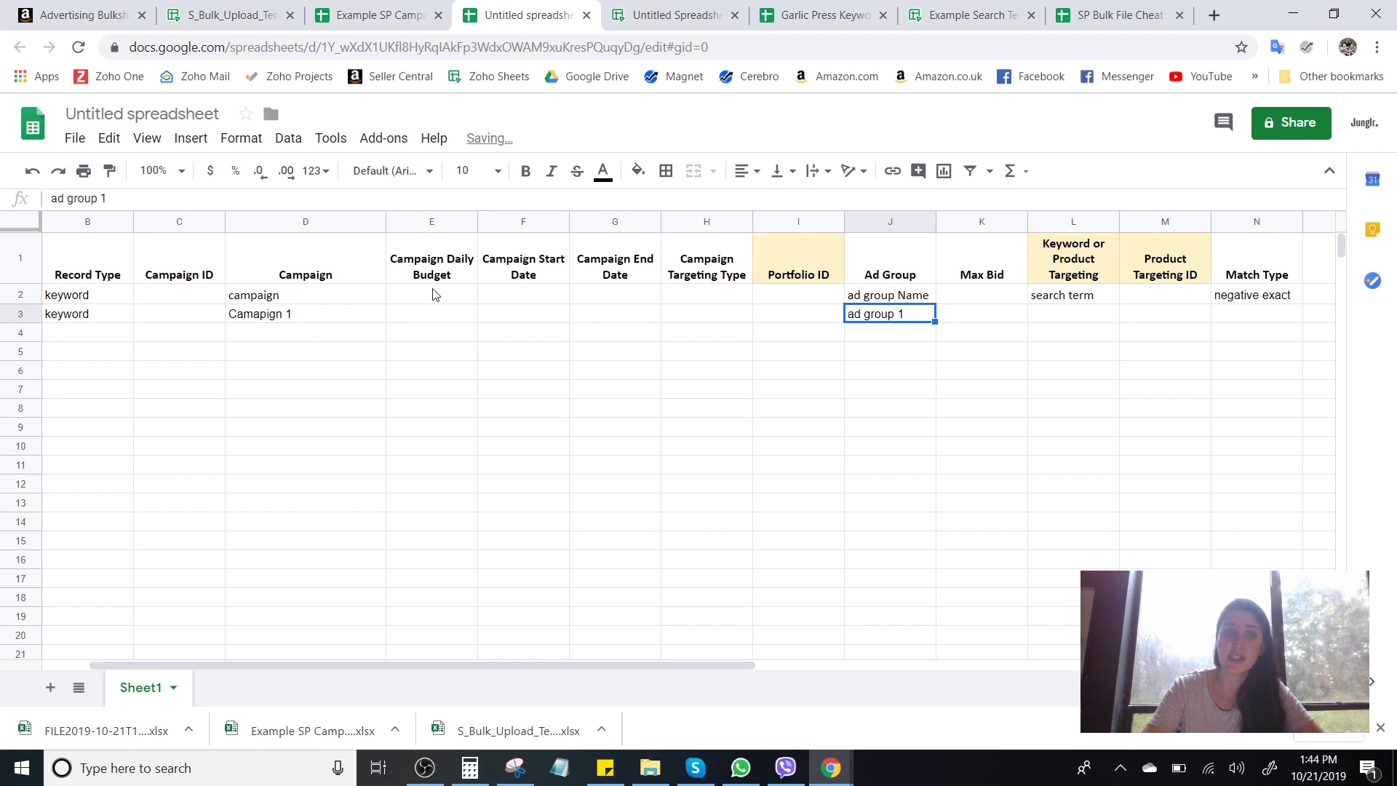
click(371, 312)
click(915, 313)
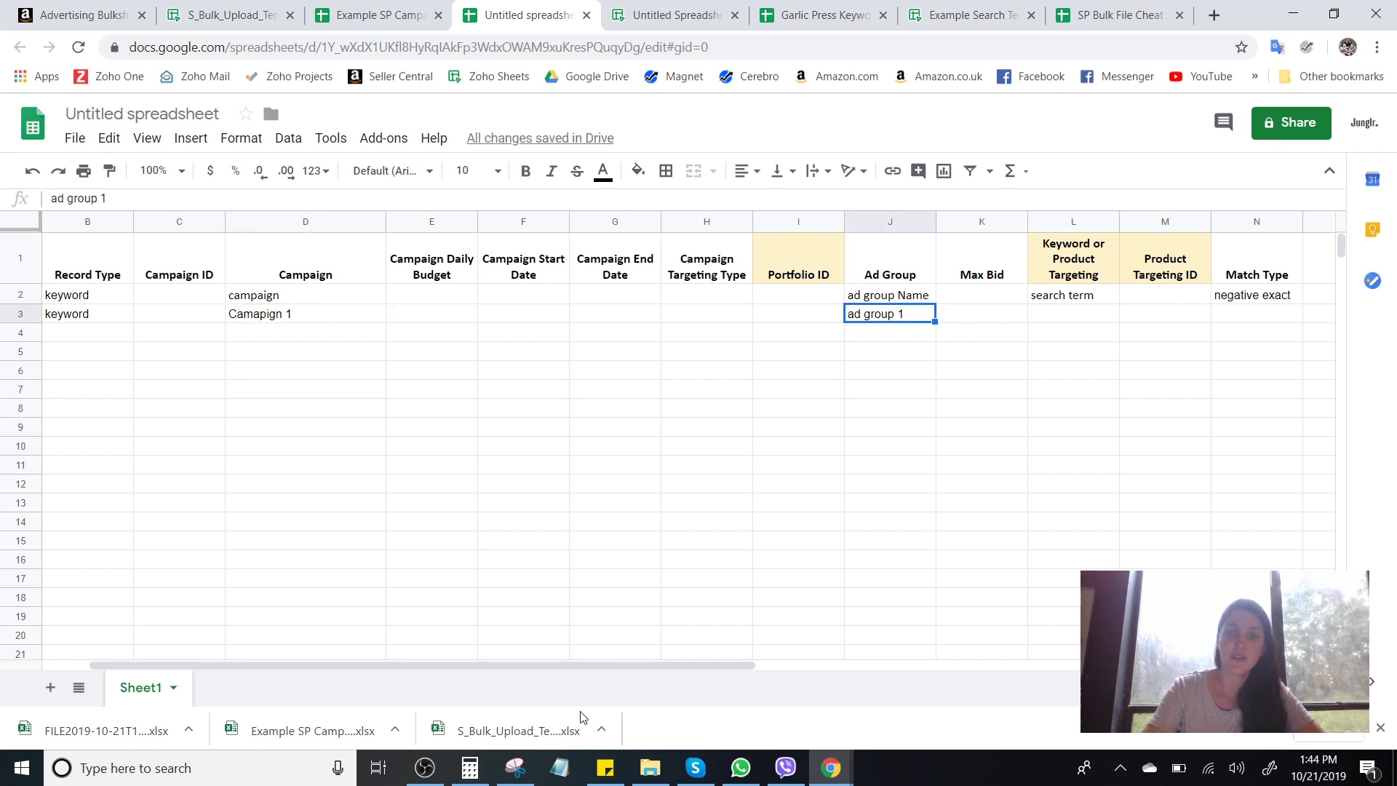
Set the Max Bid in K3 to 1.
drag(595, 668, 757, 650)
click(805, 325)
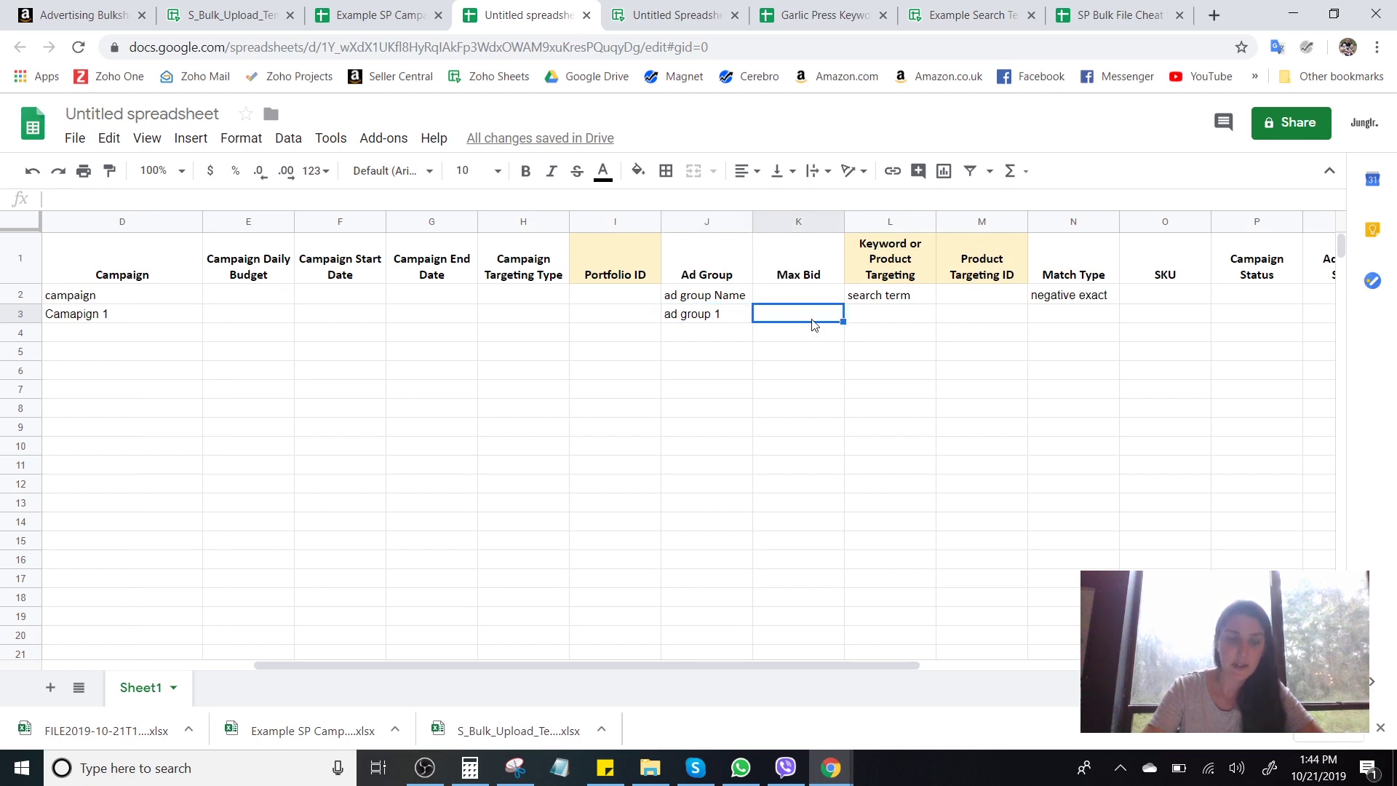
text(1)
click(877, 321)
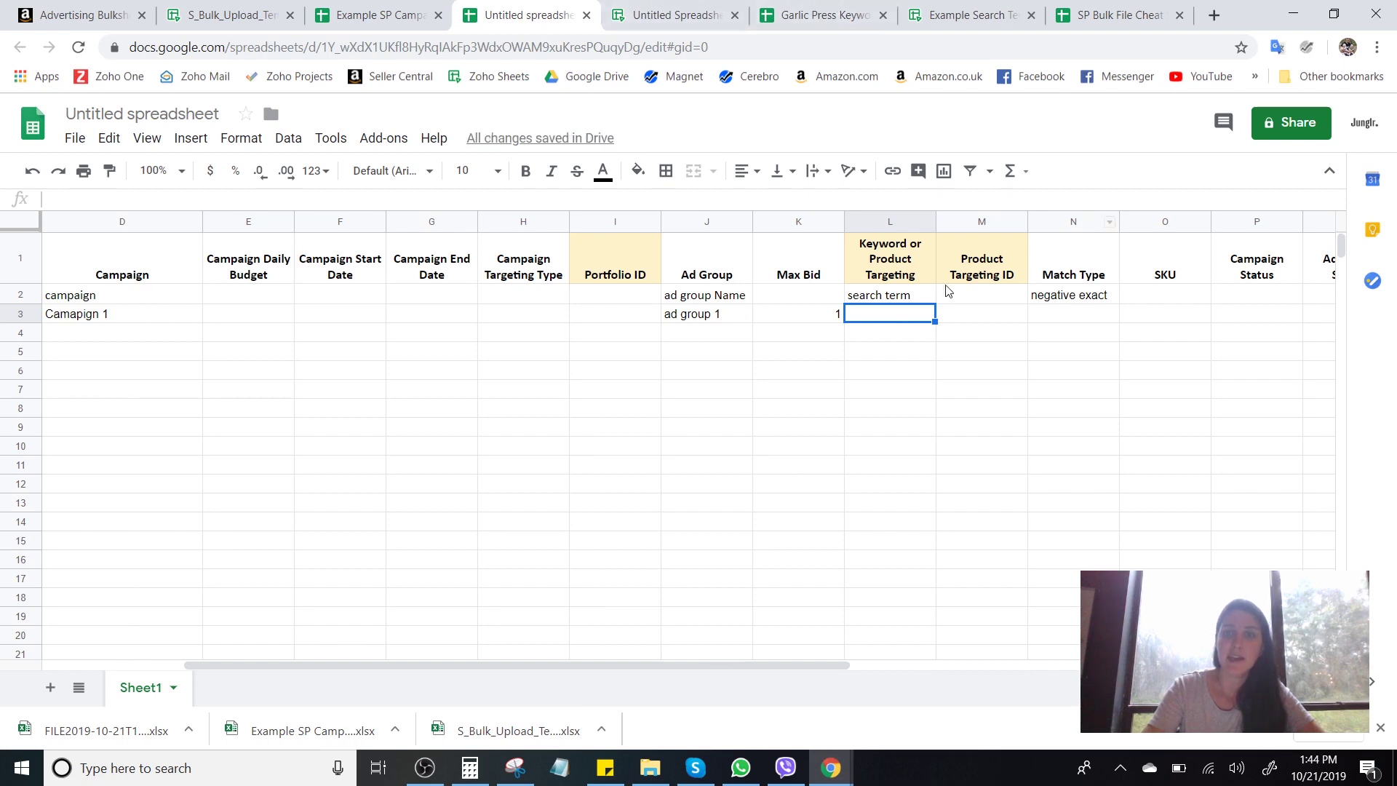
Copy the customer search term in I38 of the Example Search Term Report into the Keyword or Product Targeting cell L3 of the upload sheet.
click(968, 14)
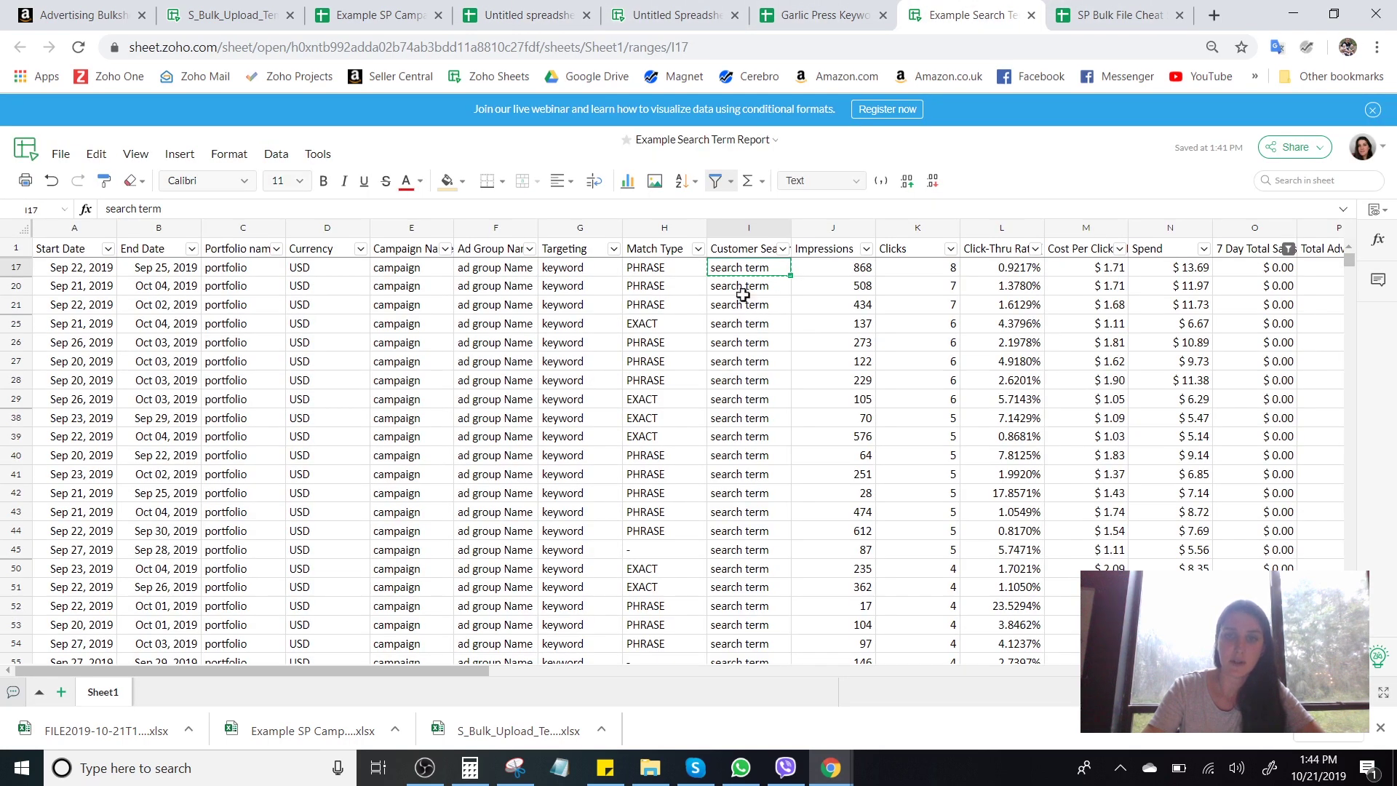
click(767, 419)
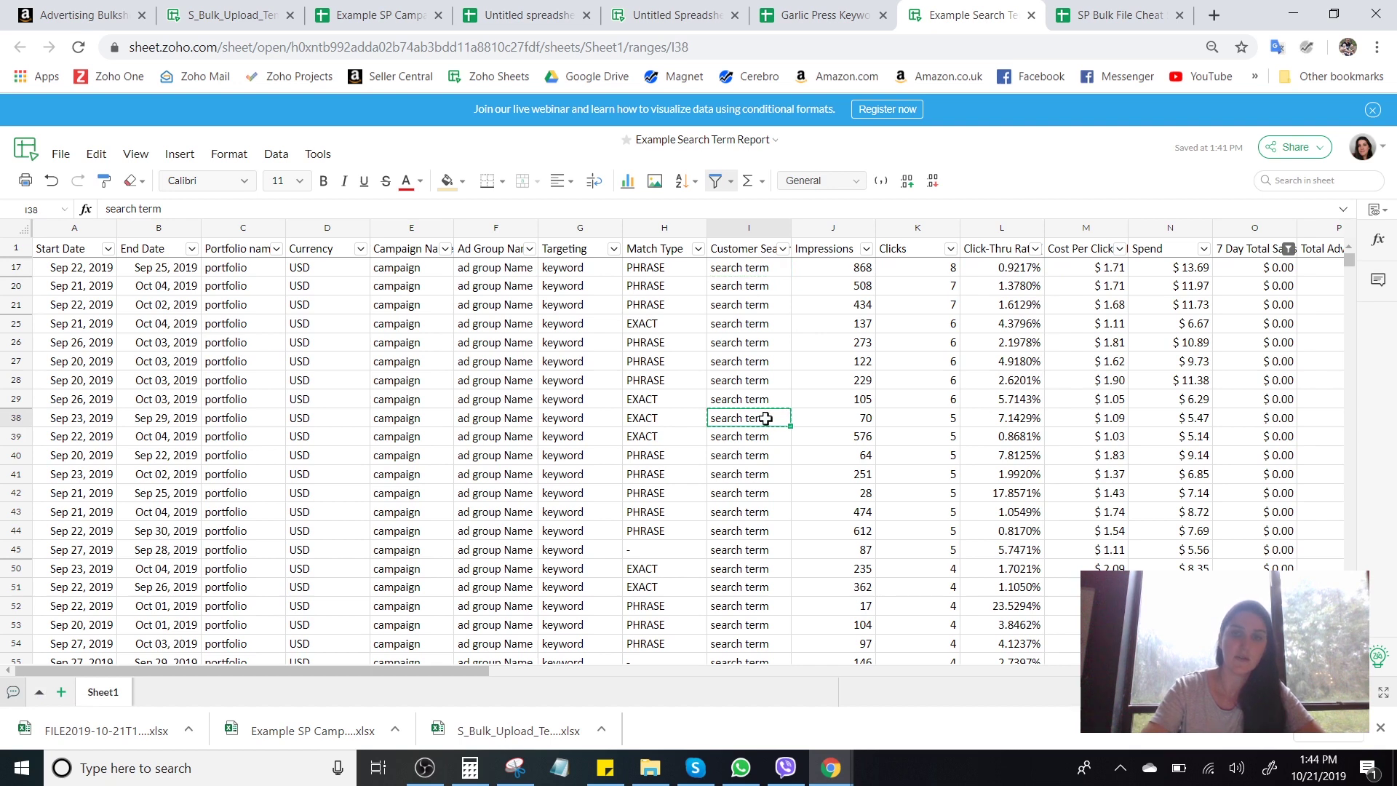
click(530, 15)
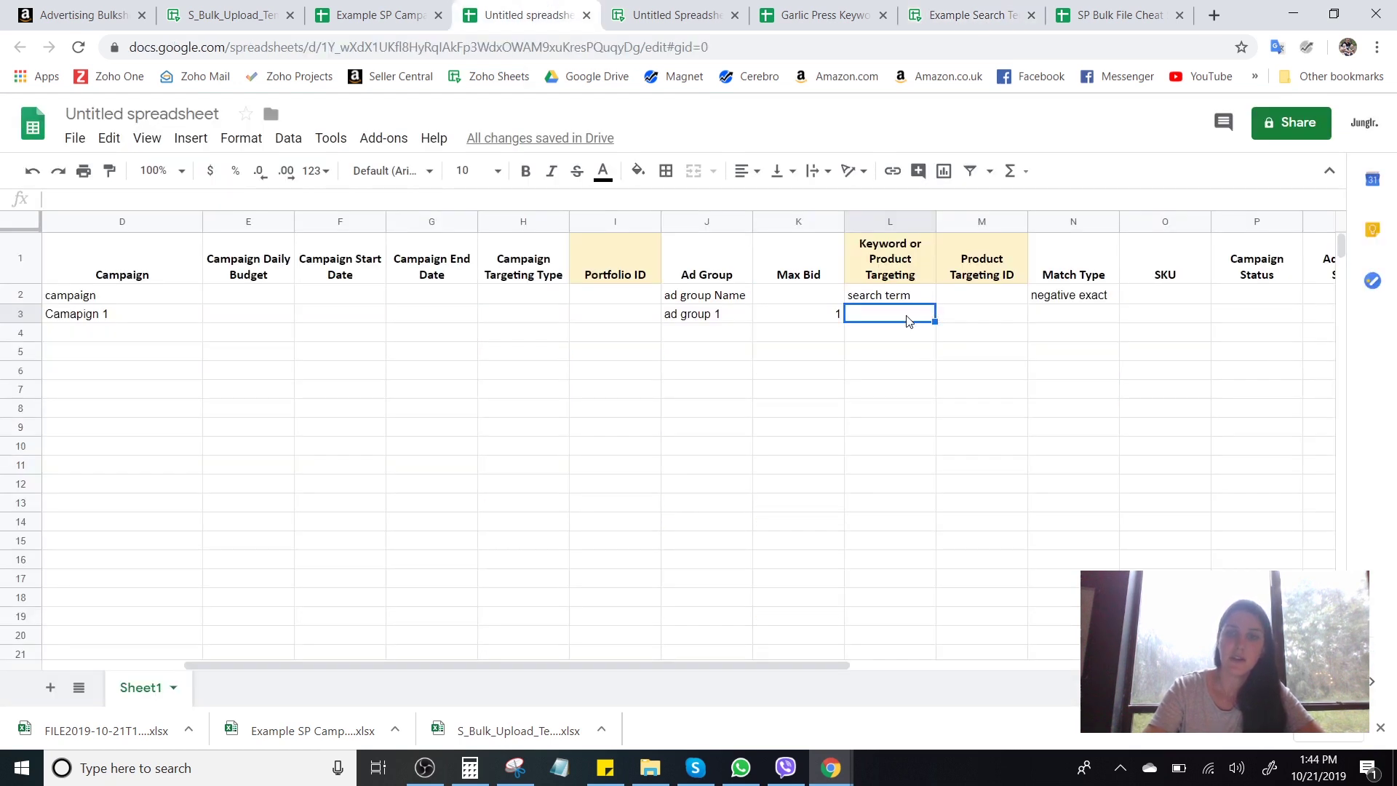
text(search term)
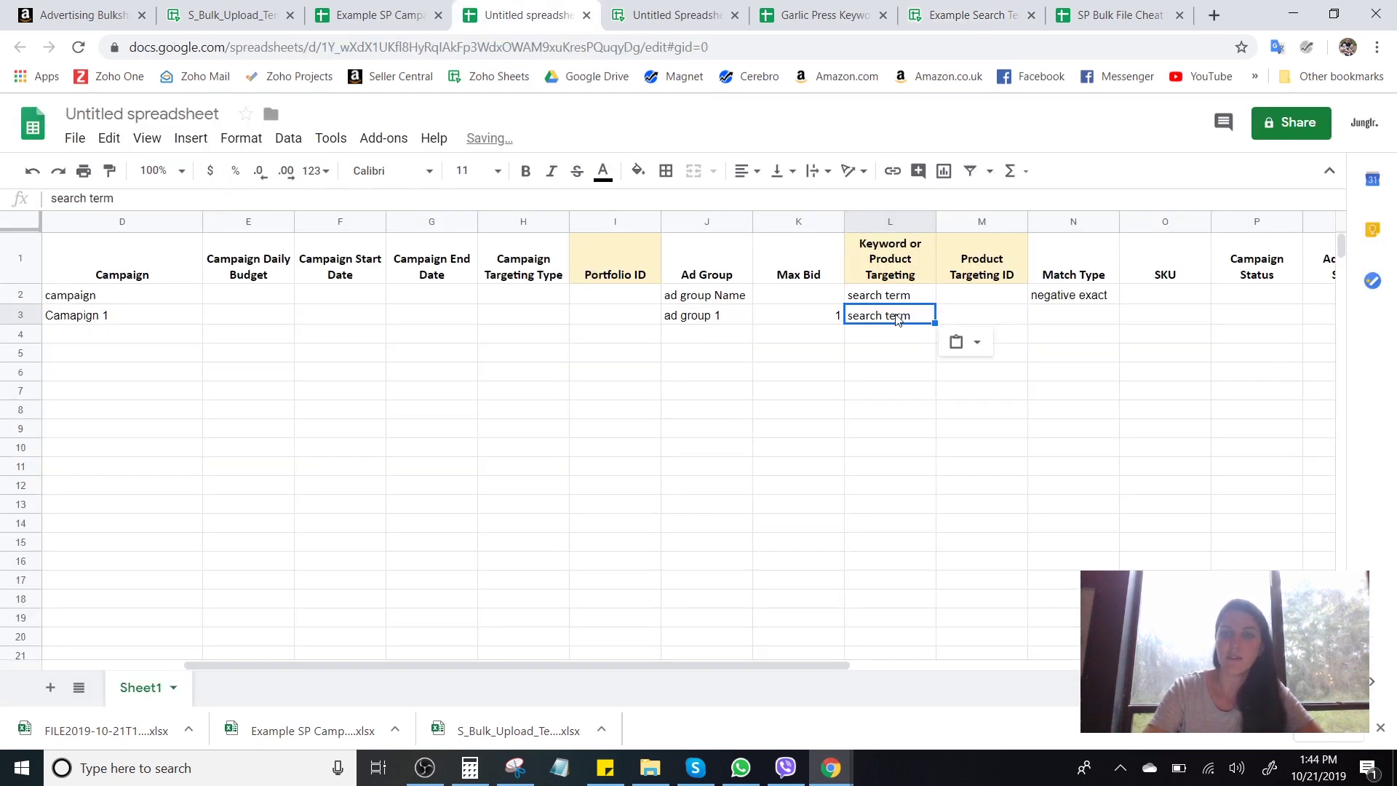
Enter exact as the Match Type in N3.
click(1055, 315)
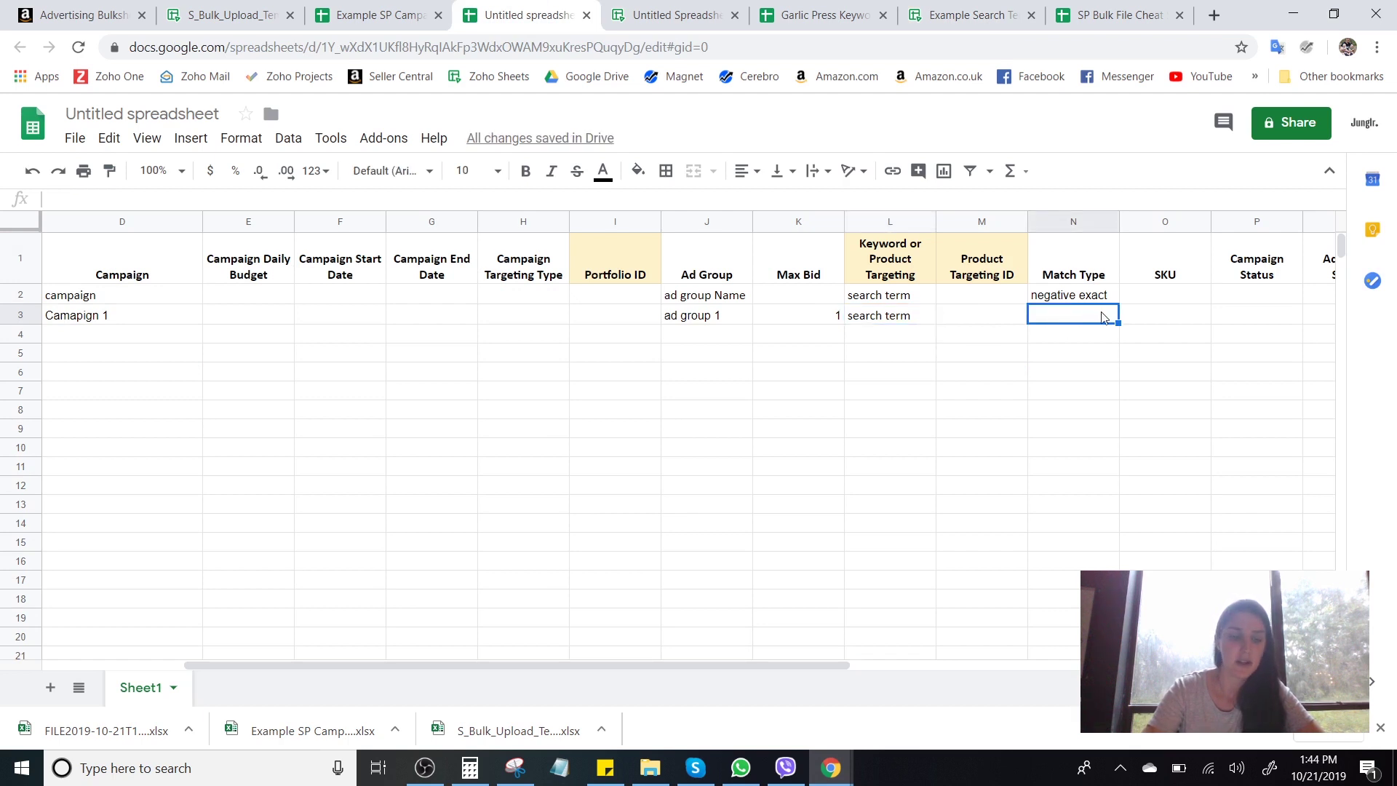
text(exact)
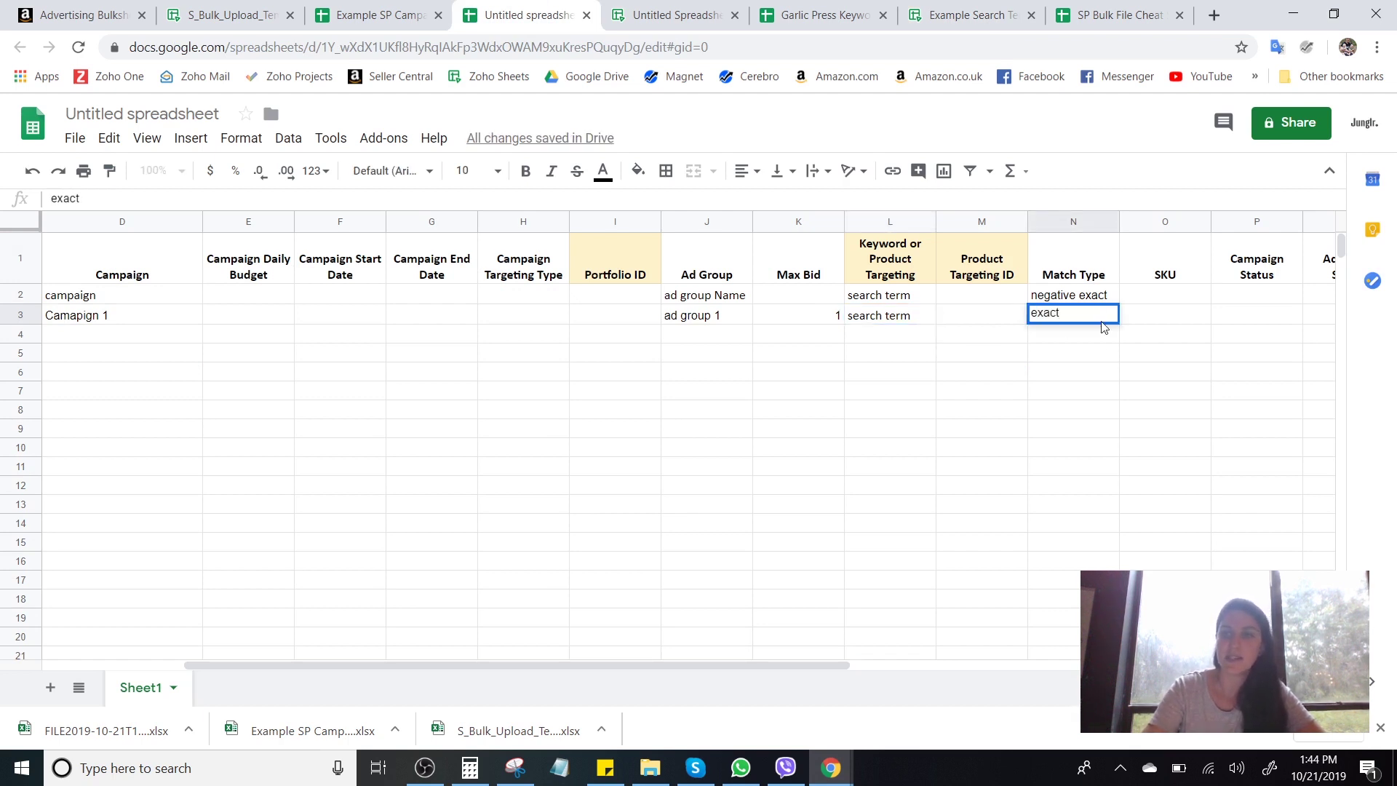
click(1099, 335)
click(1094, 319)
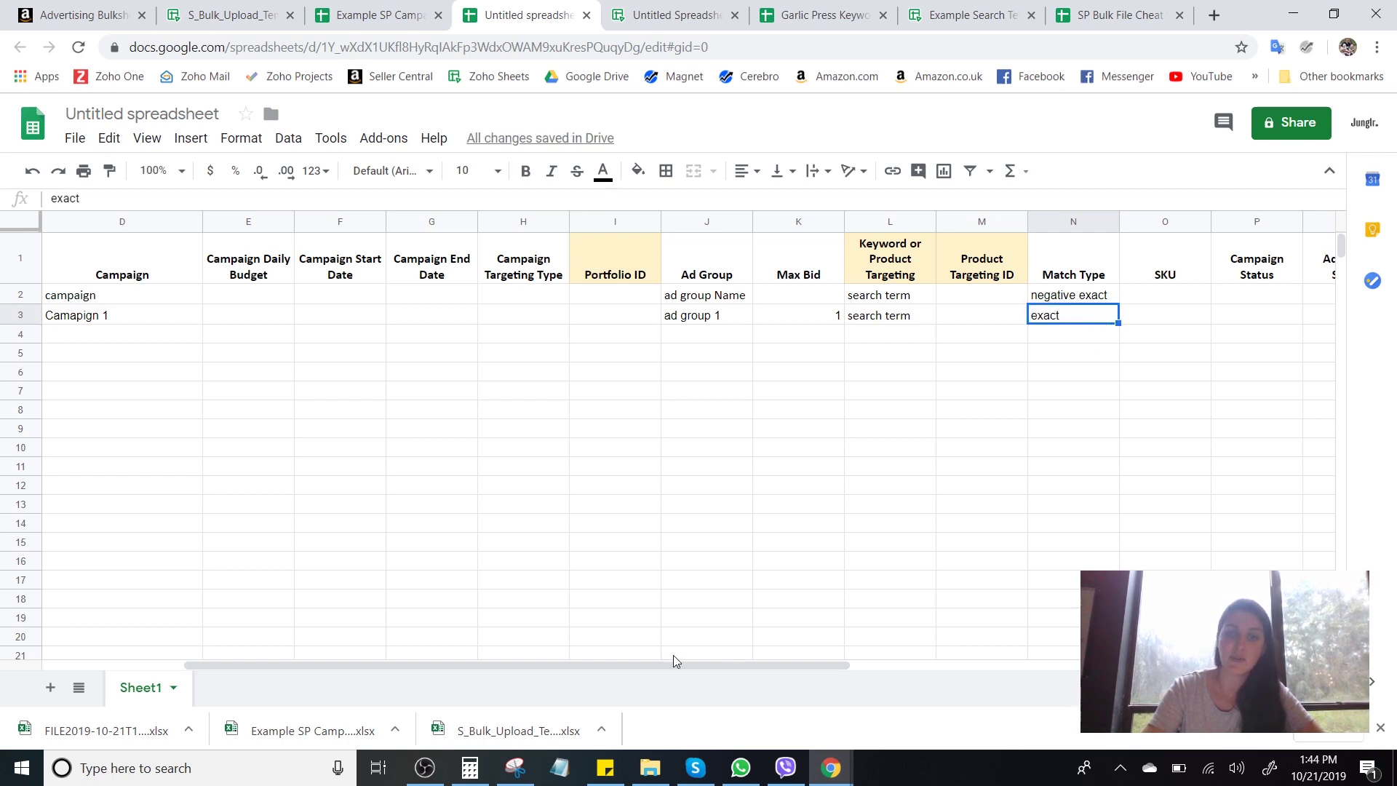
Enter enabled as the Status in R3 and return to the sheet's first columns.
drag(671, 665, 936, 661)
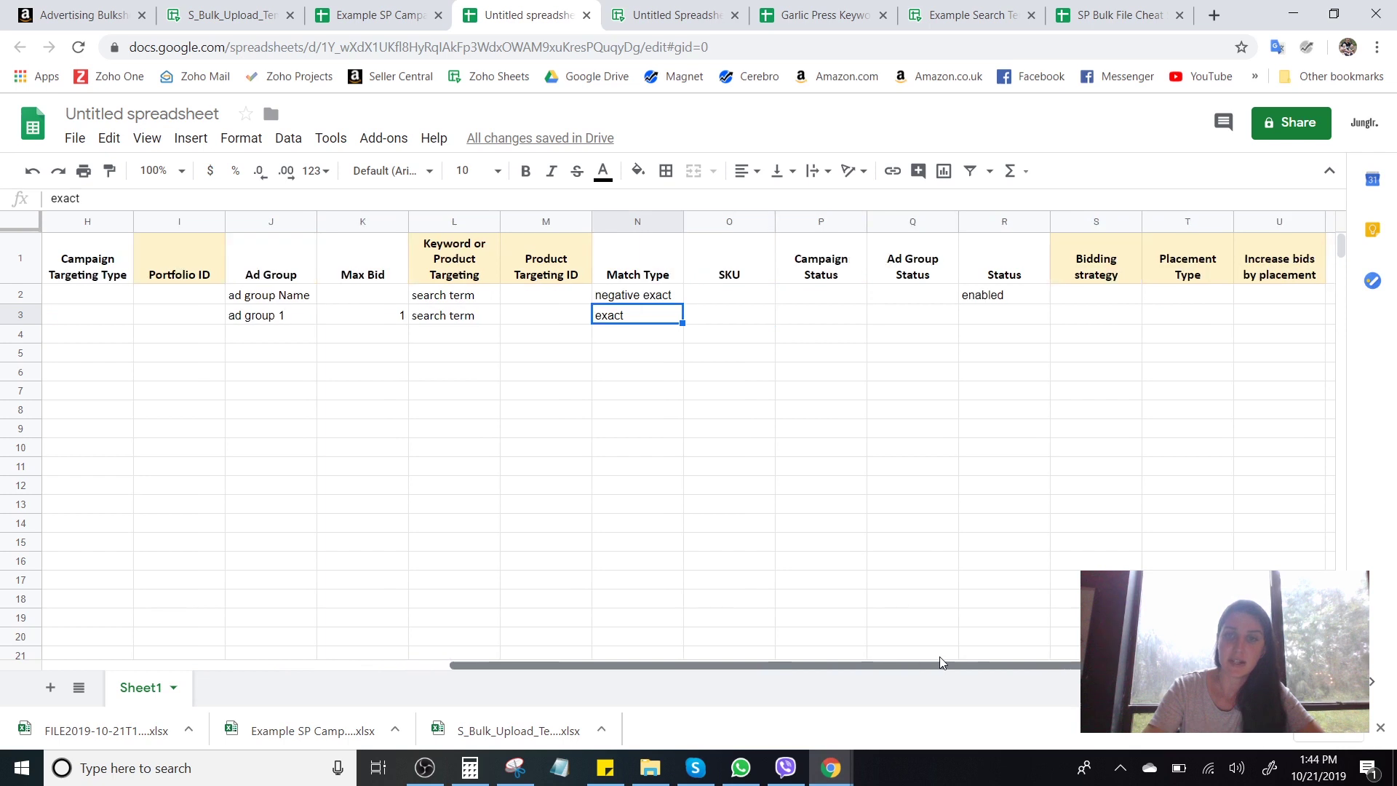
click(985, 317)
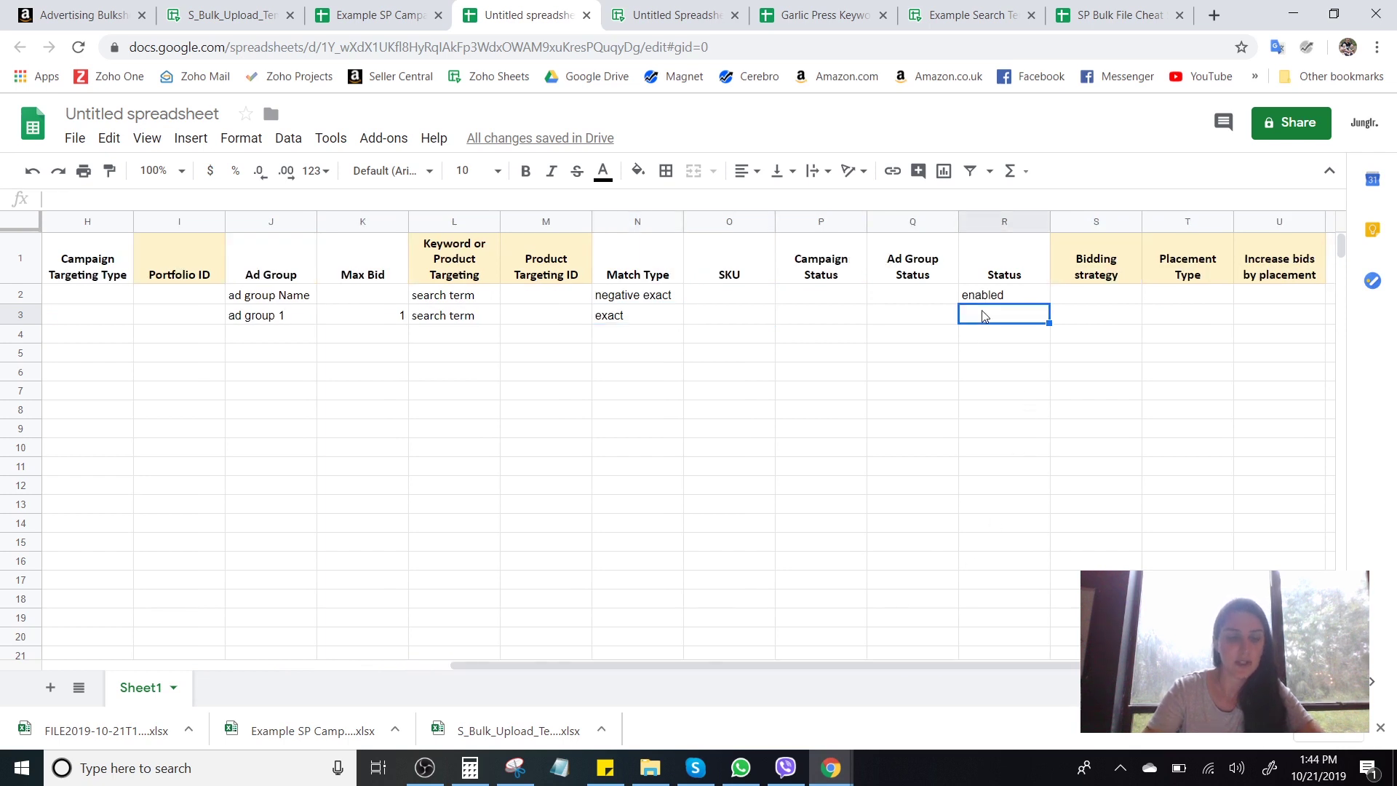
text(enabled)
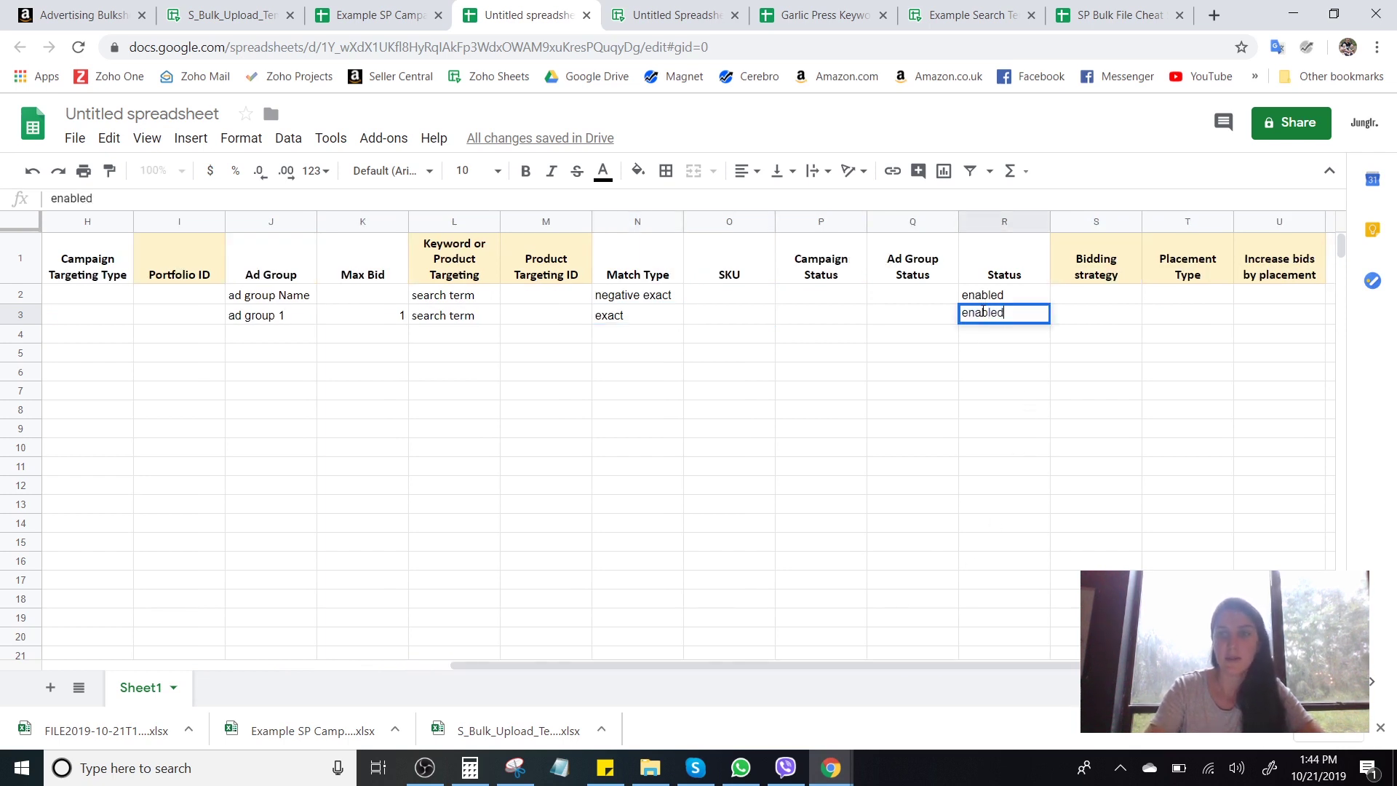
click(980, 373)
drag(1003, 661, 633, 704)
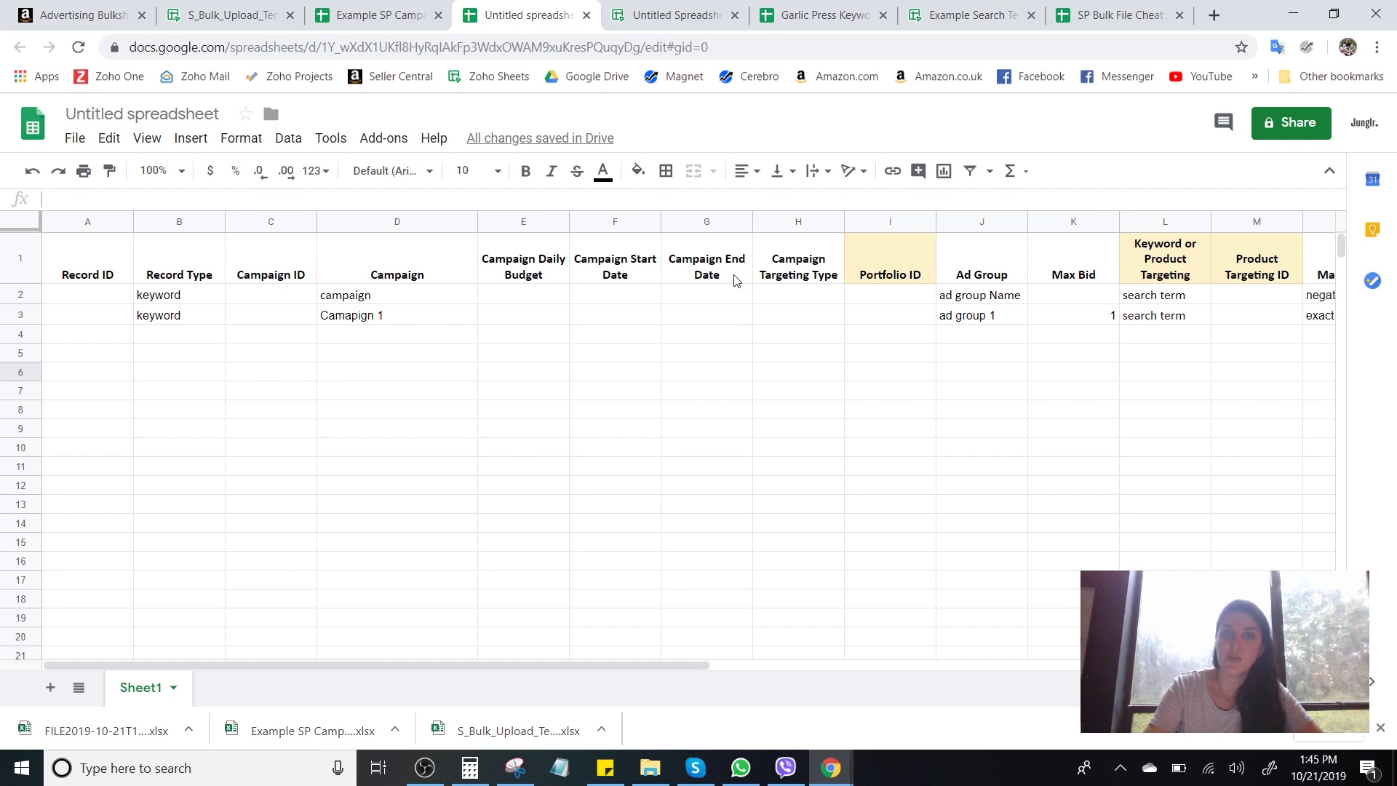
Switch to the SP Bulk File Cheat Sheet and review the columns of the SP Manual Bulk Template.
click(1109, 10)
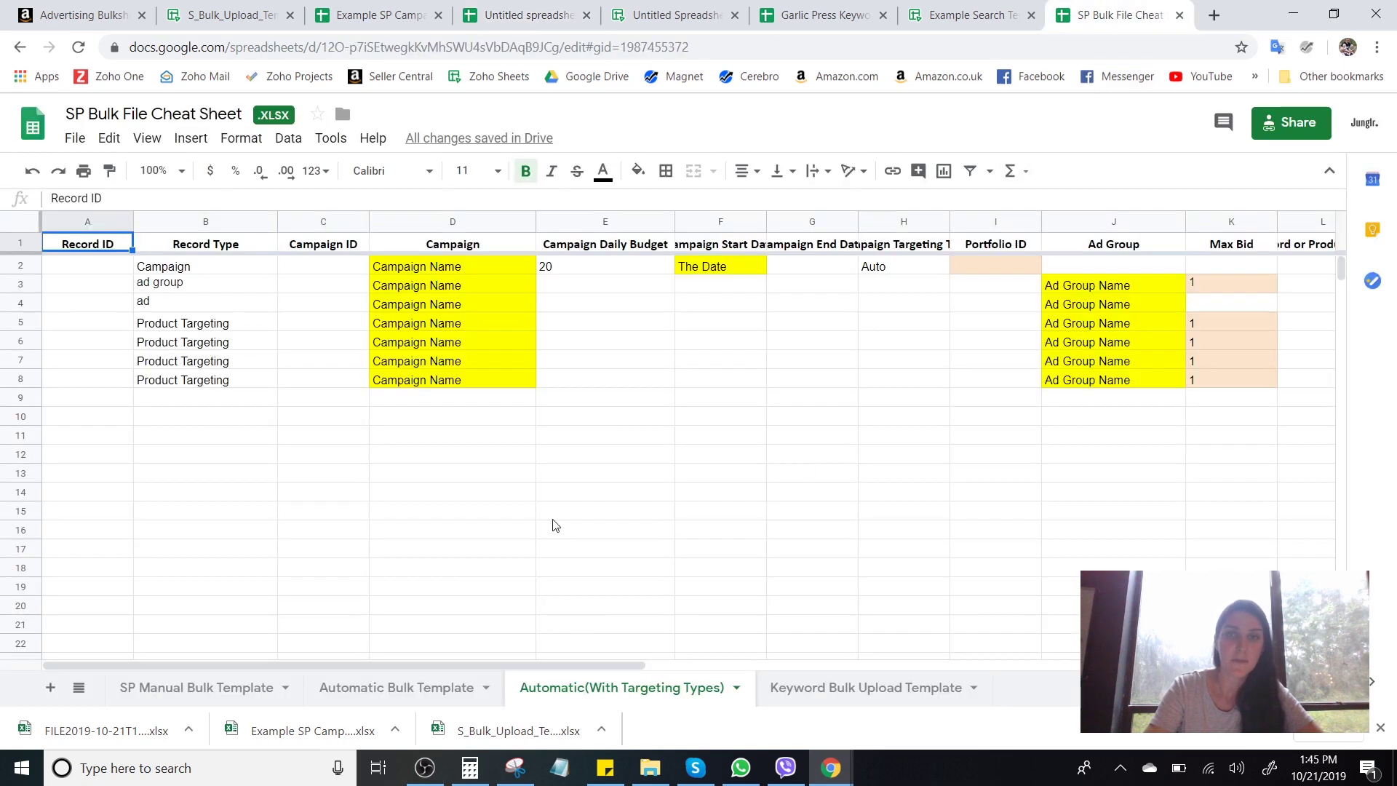
click(197, 688)
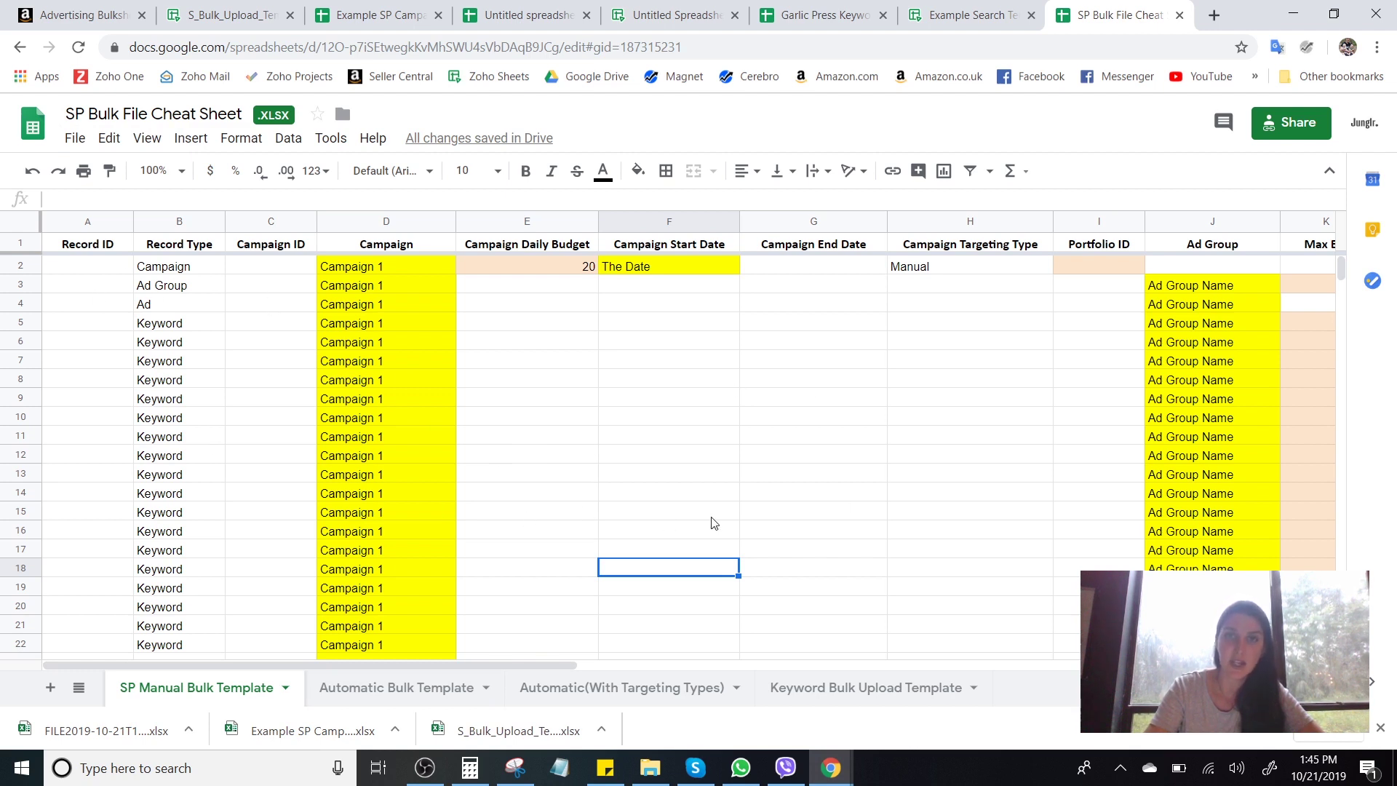
drag(502, 665, 704, 665)
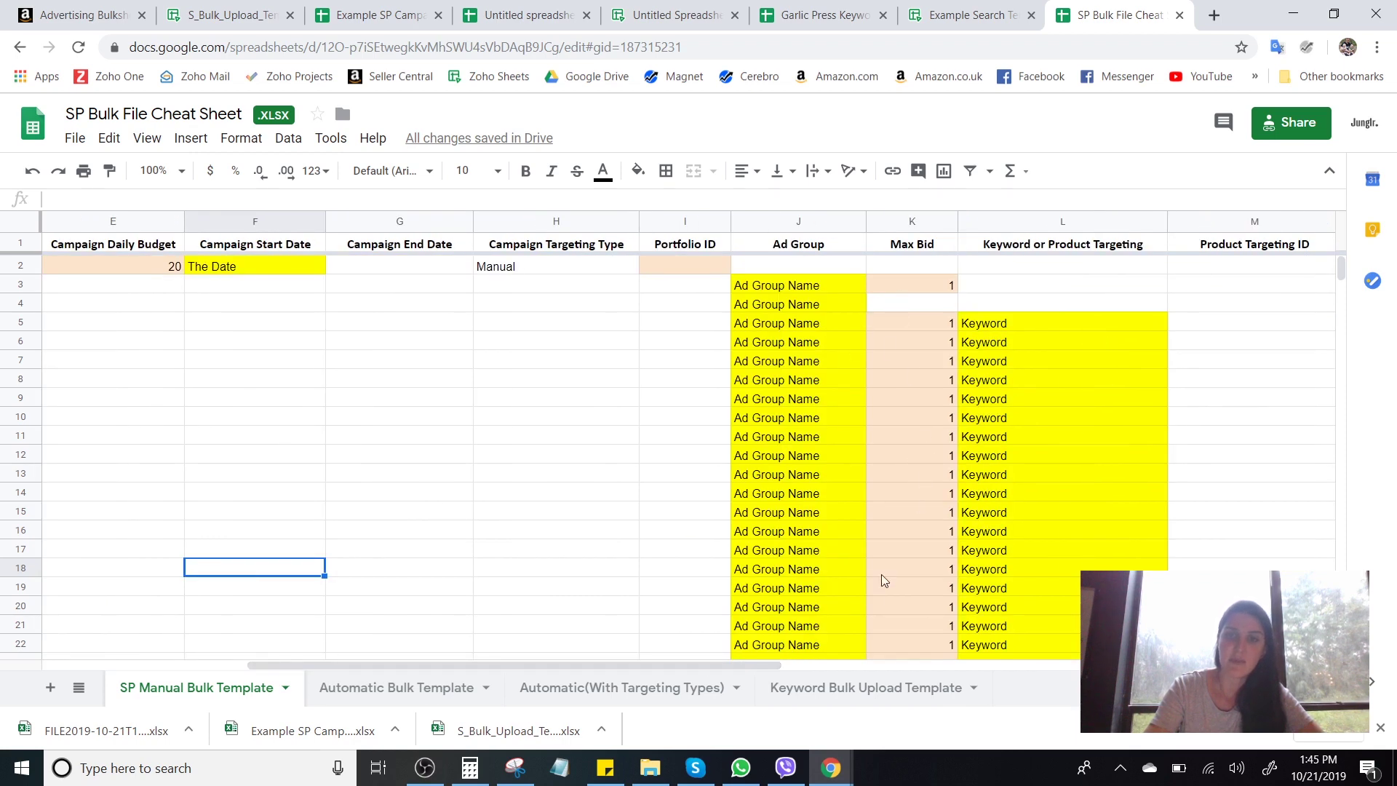
drag(712, 666, 473, 665)
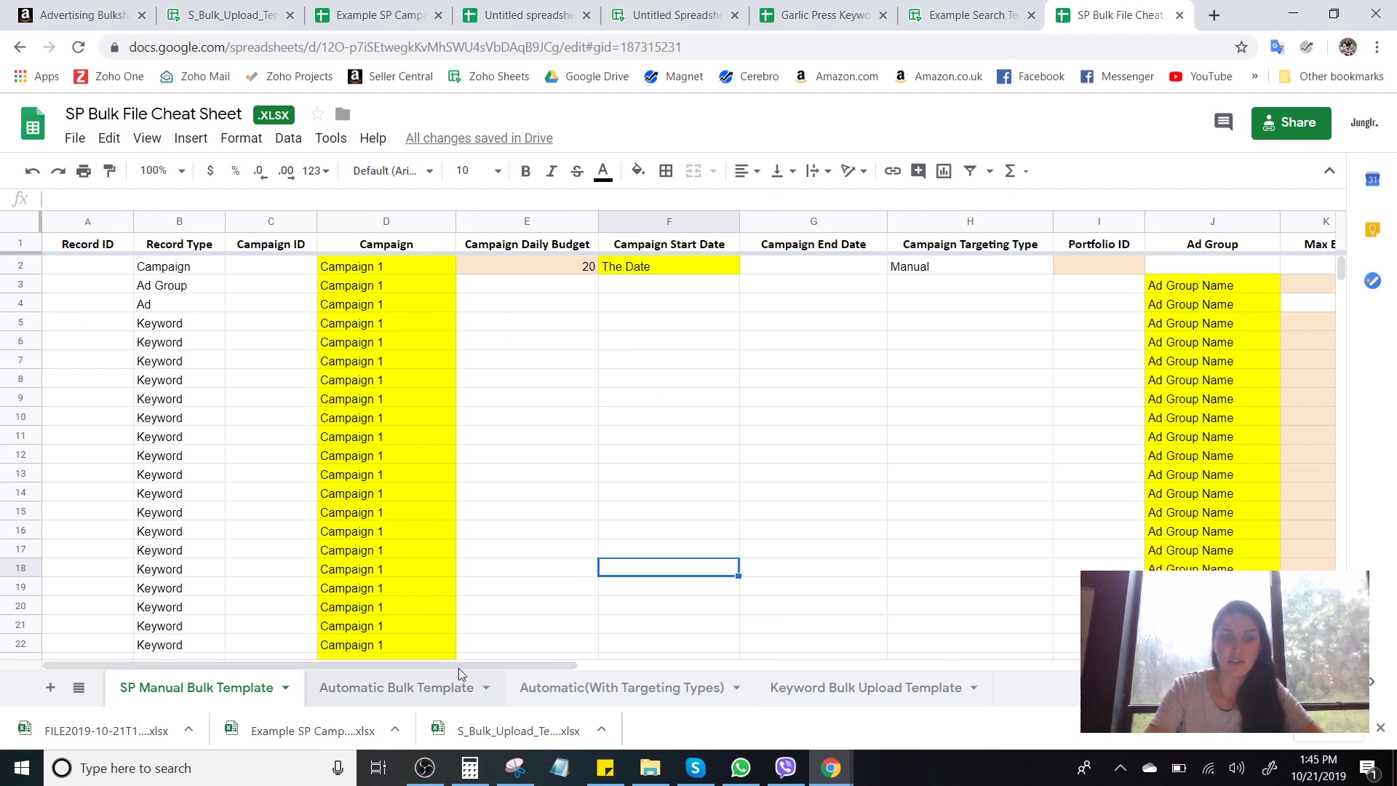
drag(463, 666, 620, 666)
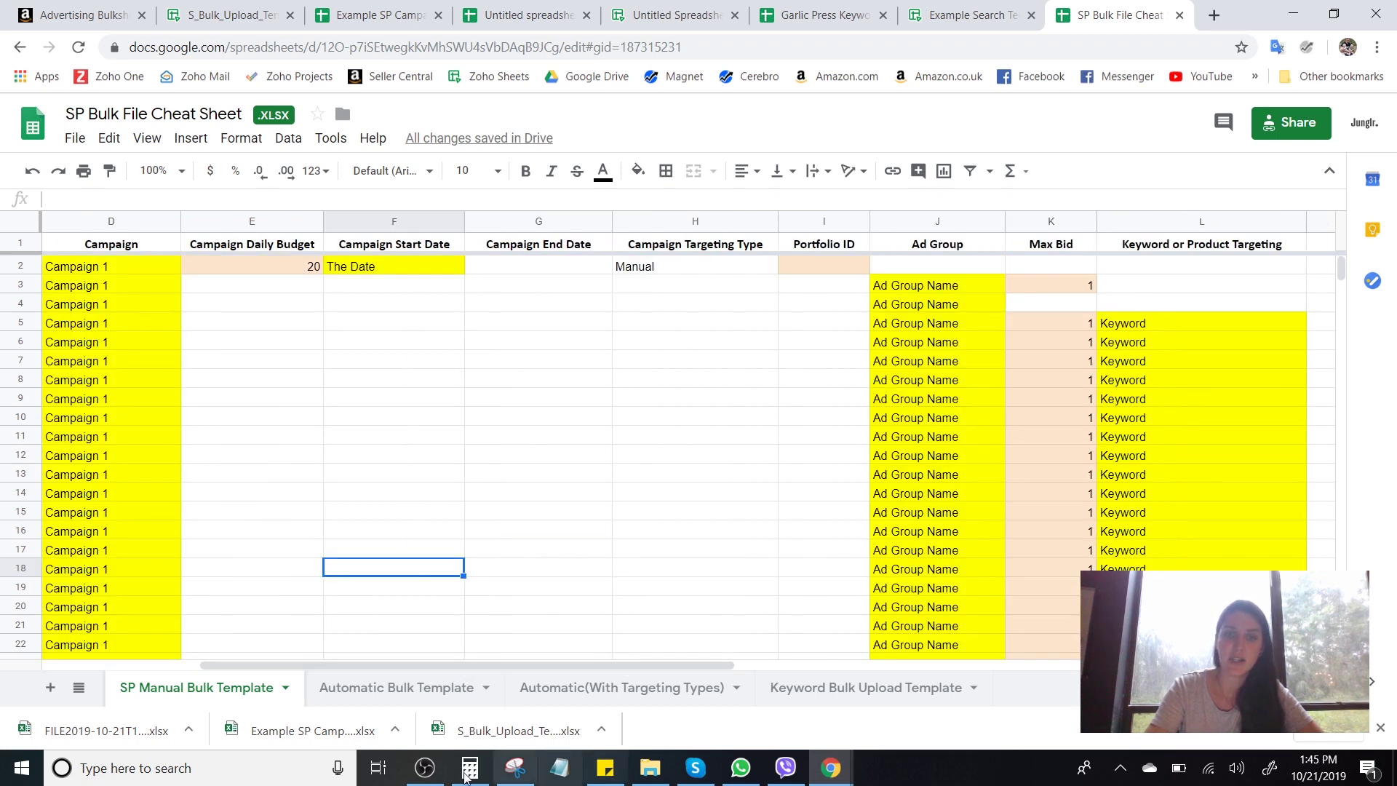
drag(297, 667, 141, 666)
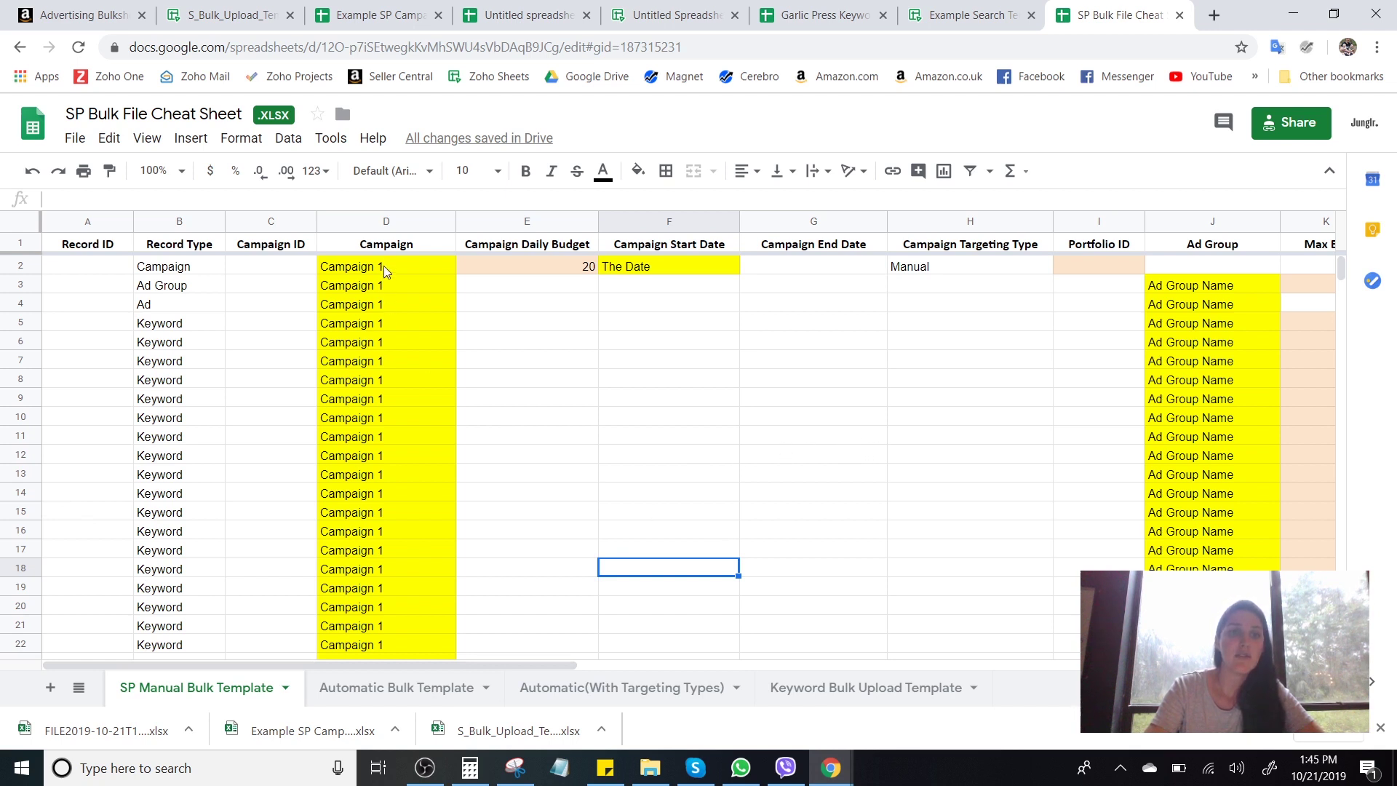
Examine which template cells need customizing, including the yellow Campaign, Keyword and SKU cells and the orange Campaign Daily Budget cell.
drag(385, 271, 367, 464)
click(375, 421)
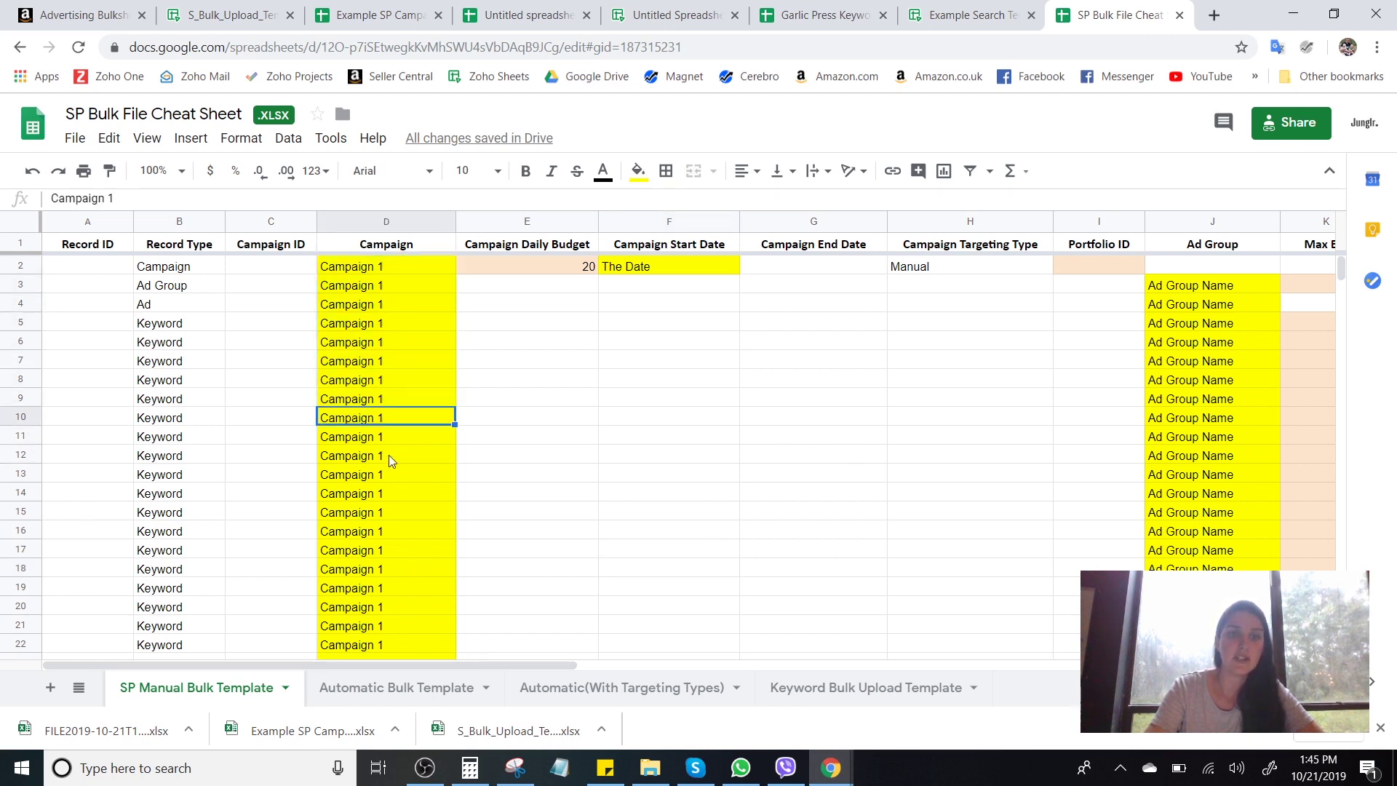
drag(462, 665, 417, 673)
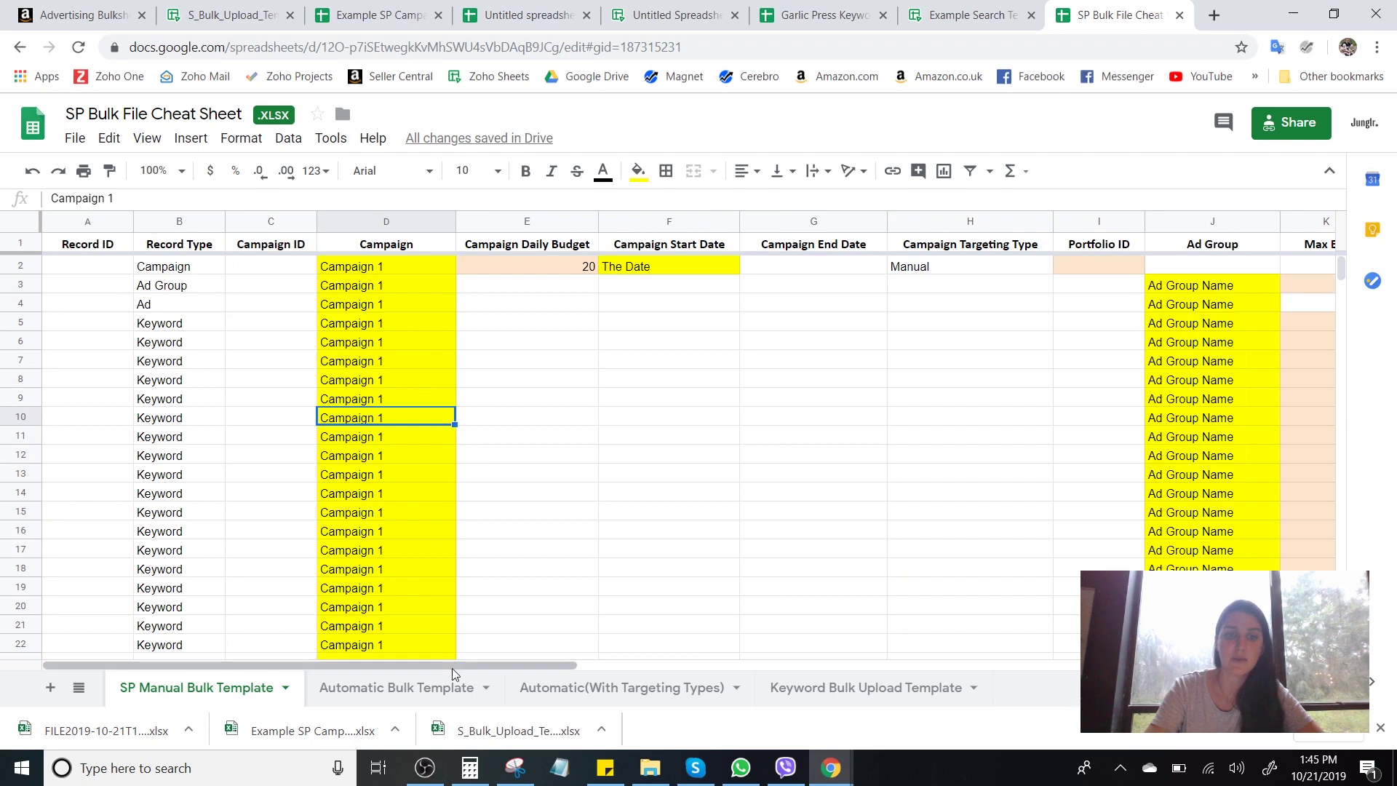
drag(552, 665, 837, 666)
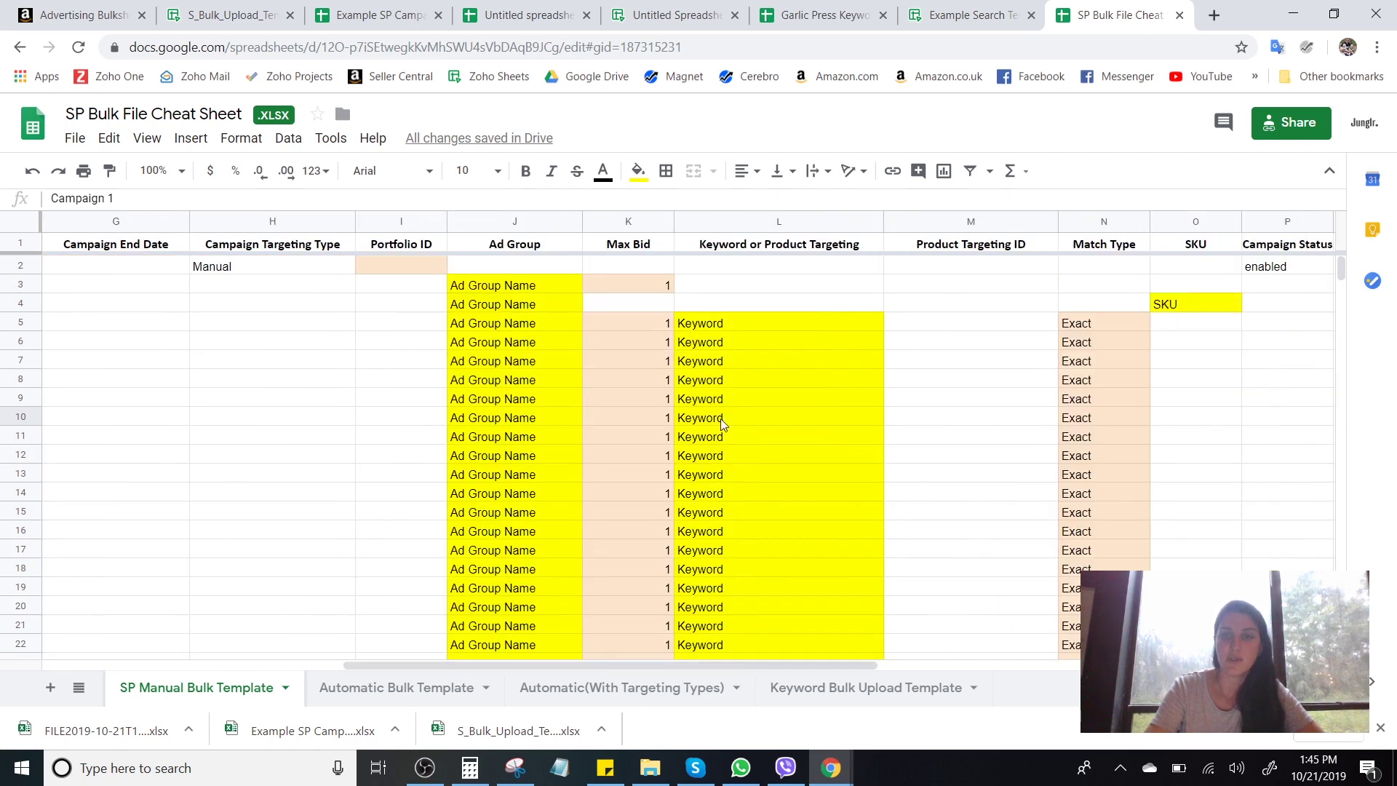
click(1188, 308)
drag(777, 671, 559, 673)
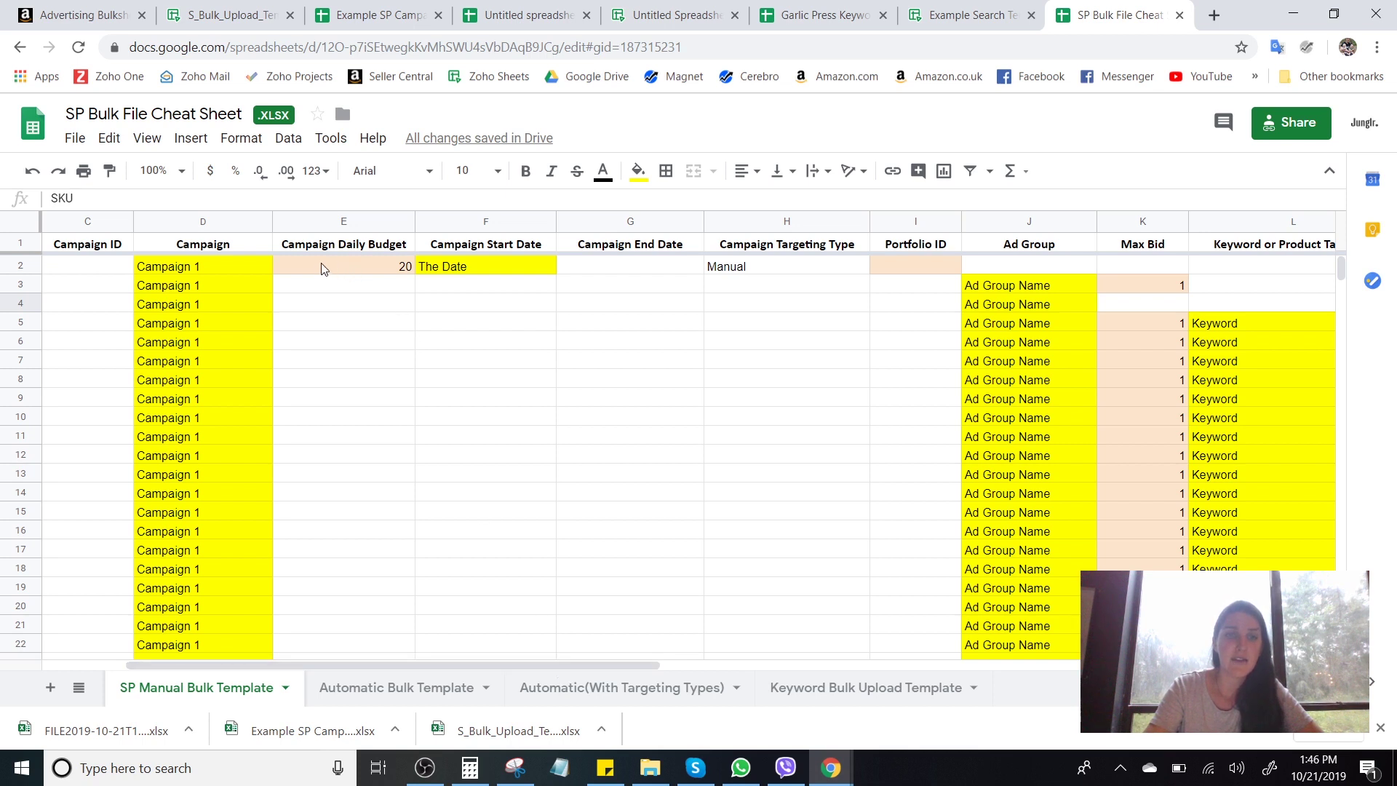
click(354, 266)
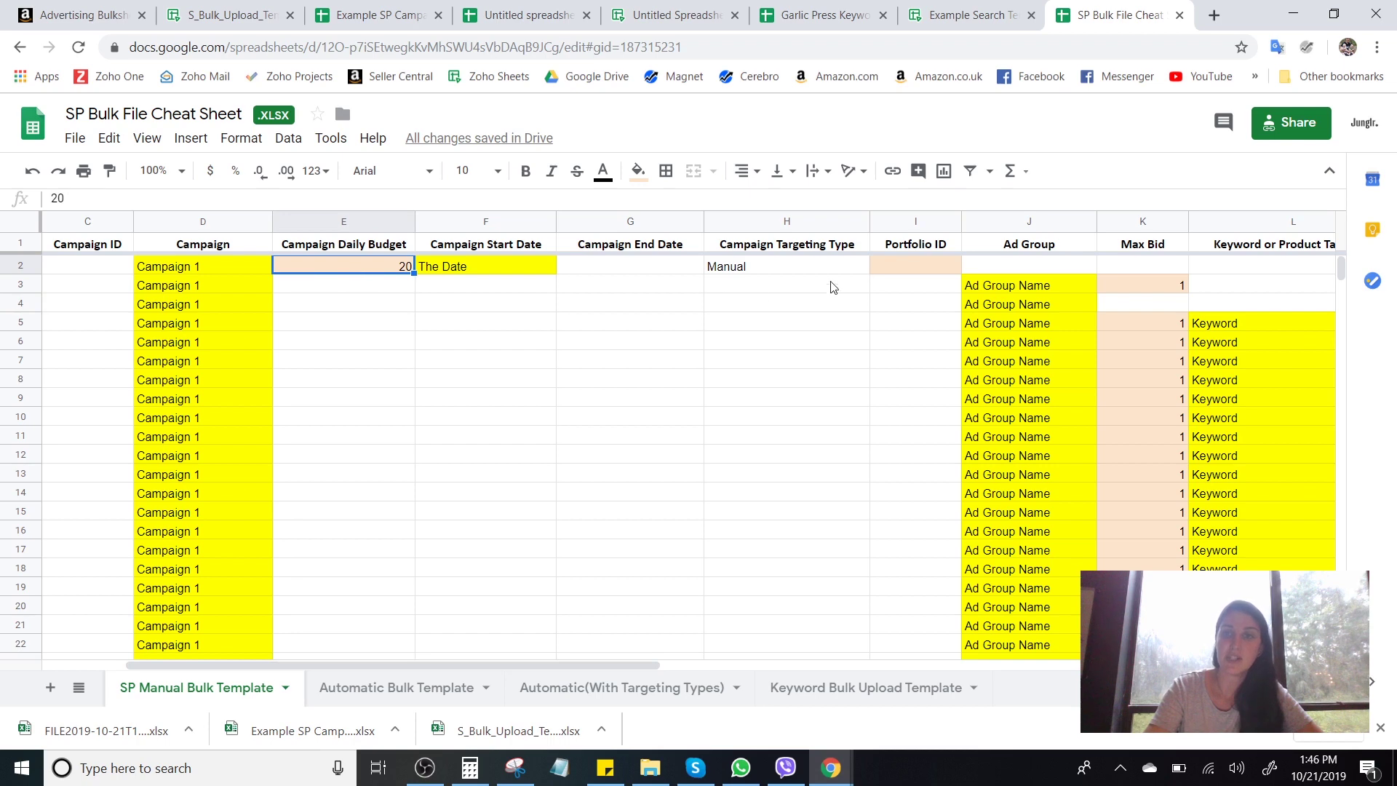
Examine the orange Portfolio ID, Max Bid, Match Type and Bidding strategy cells of the SP Manual Bulk Template.
click(932, 265)
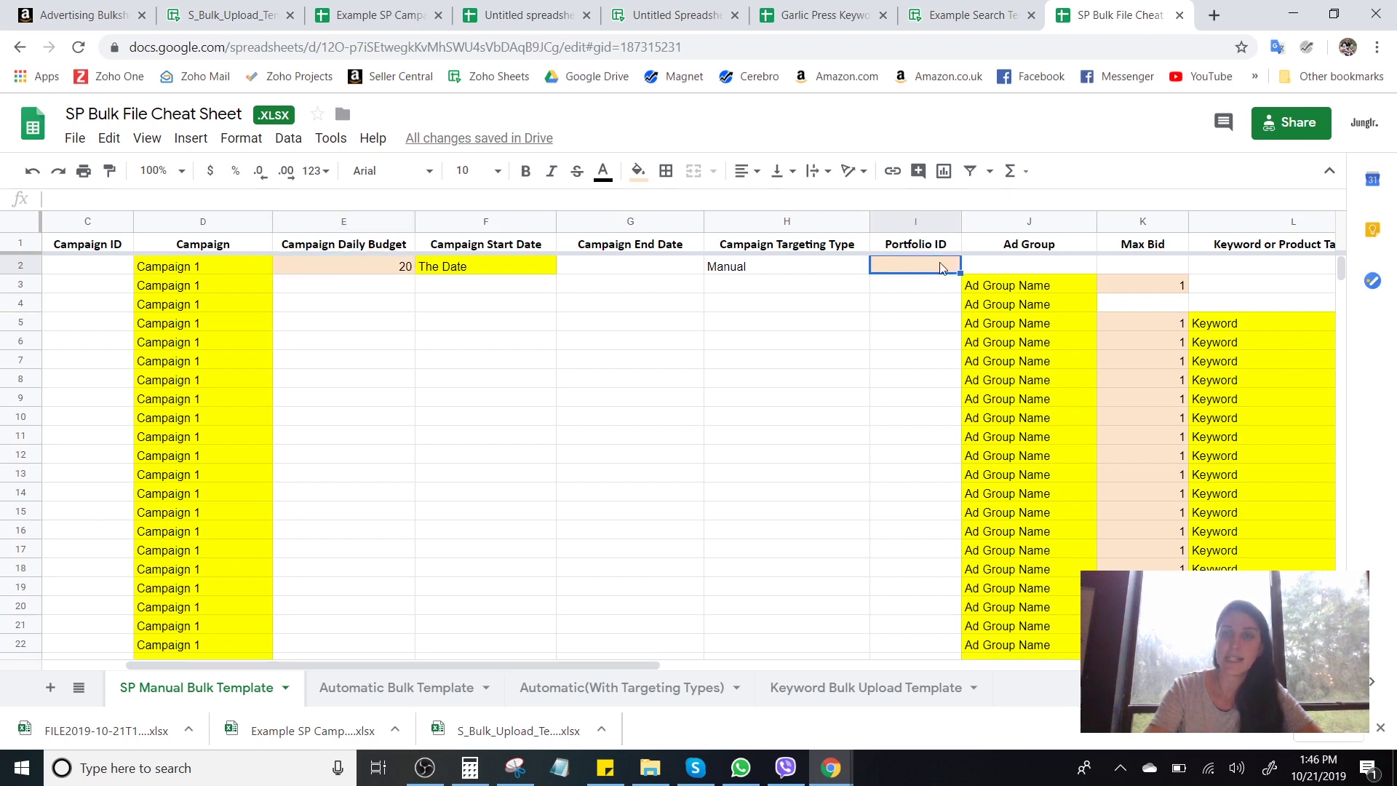
drag(566, 667, 742, 666)
drag(768, 324, 780, 364)
click(784, 386)
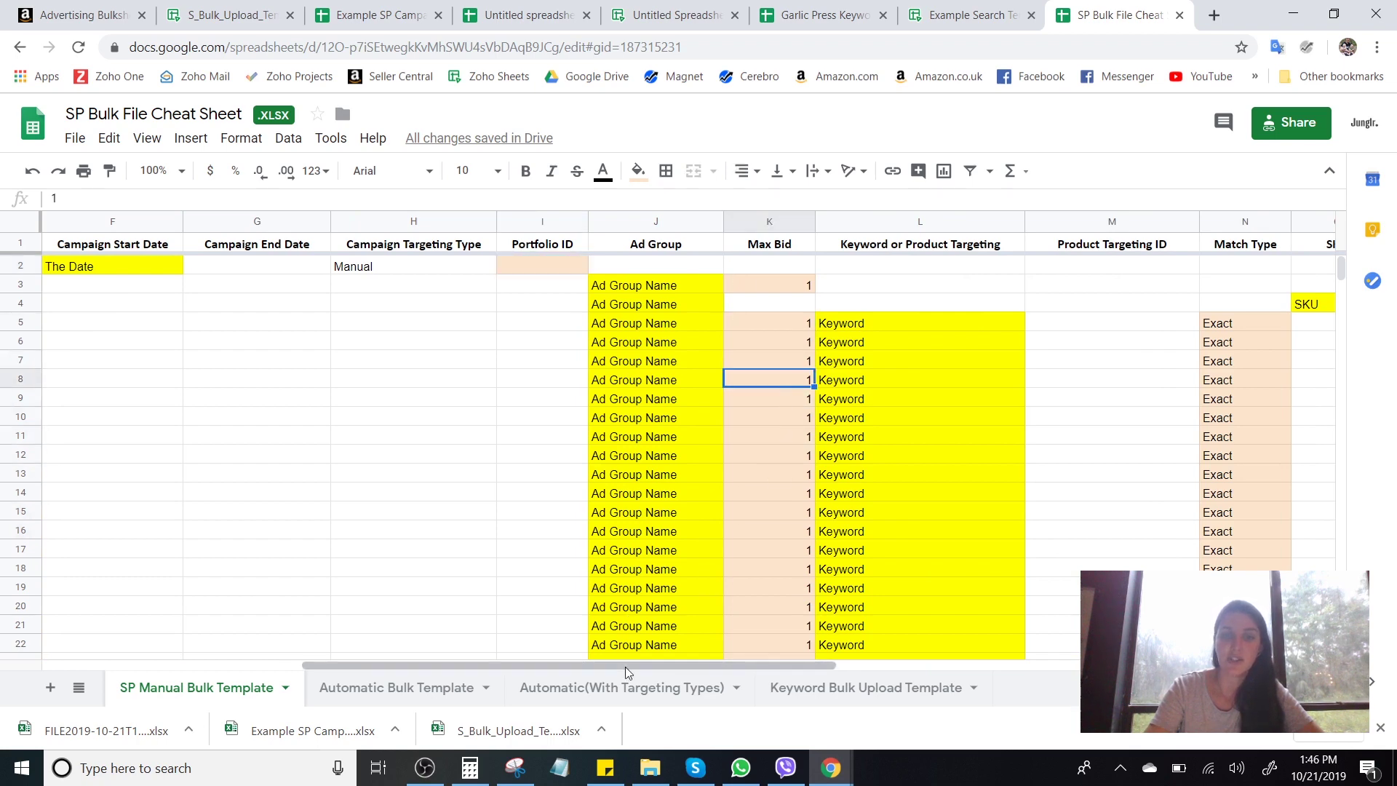
drag(633, 676, 755, 679)
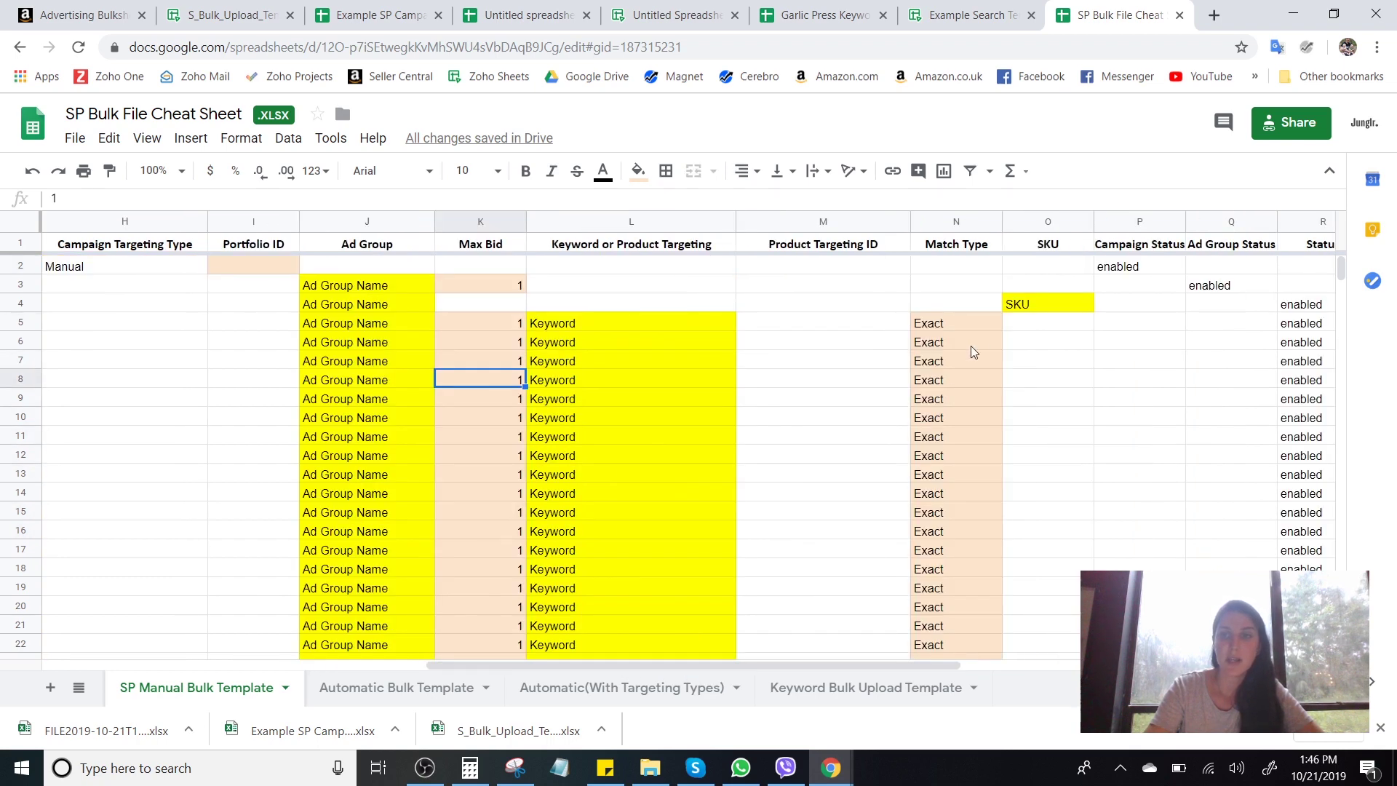
click(962, 322)
shift+click(962, 512)
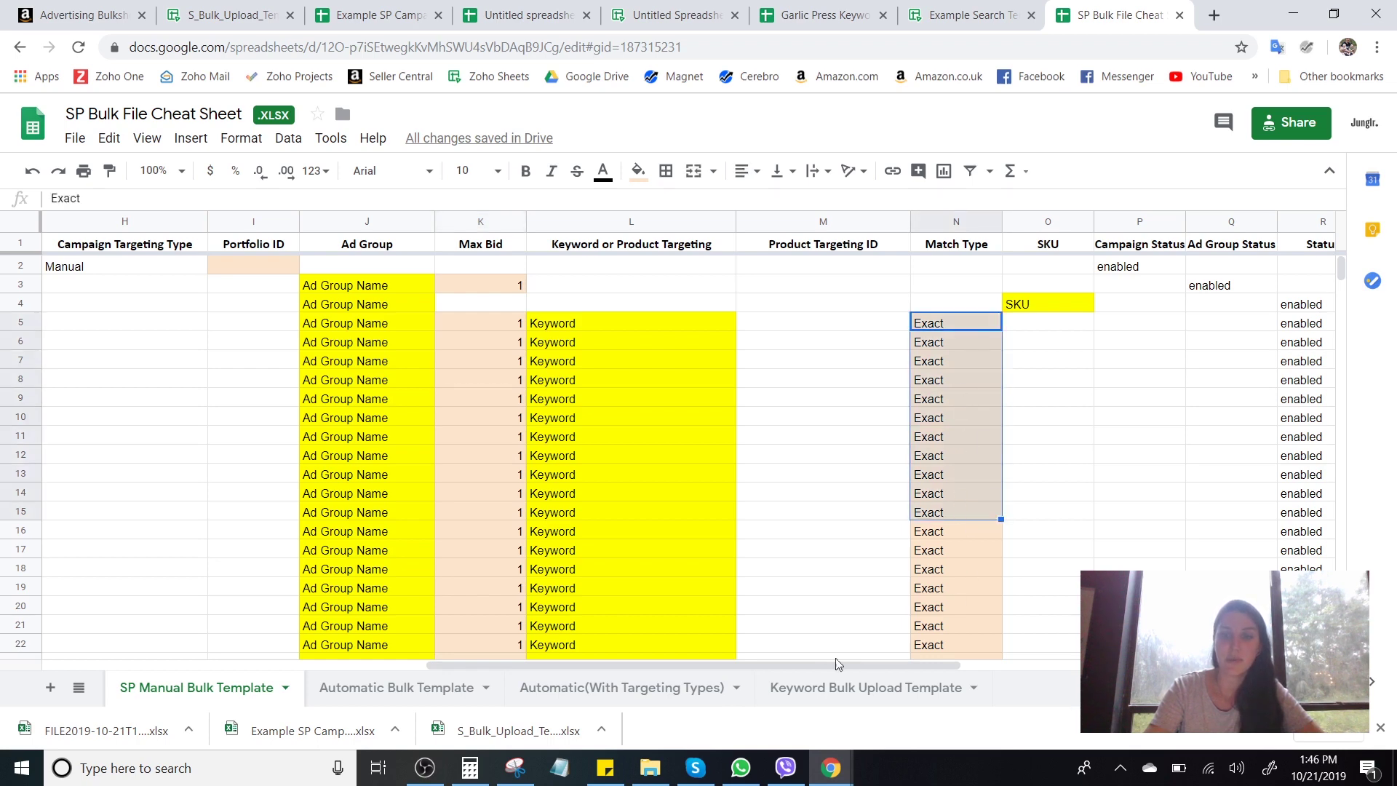
drag(802, 665, 936, 681)
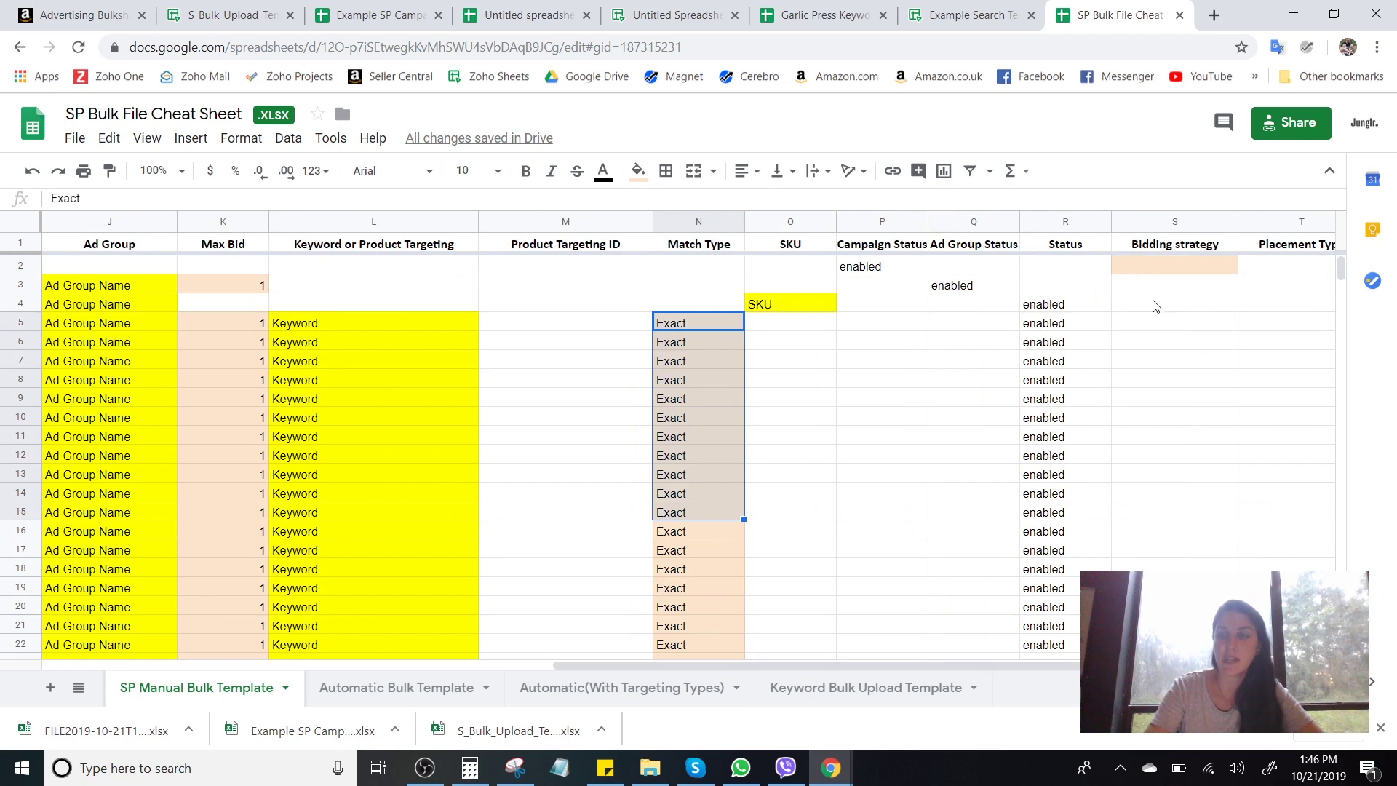
click(1151, 269)
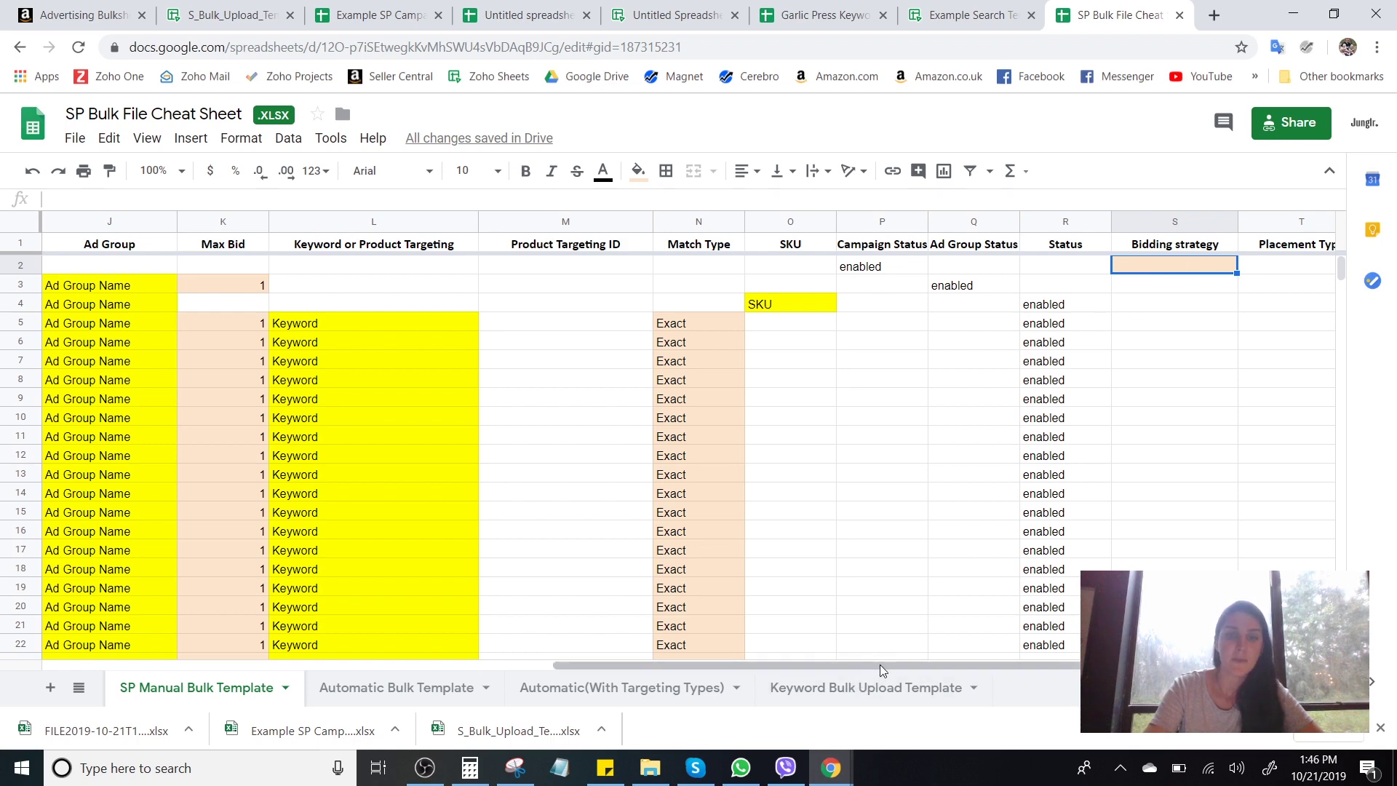
drag(883, 670, 619, 649)
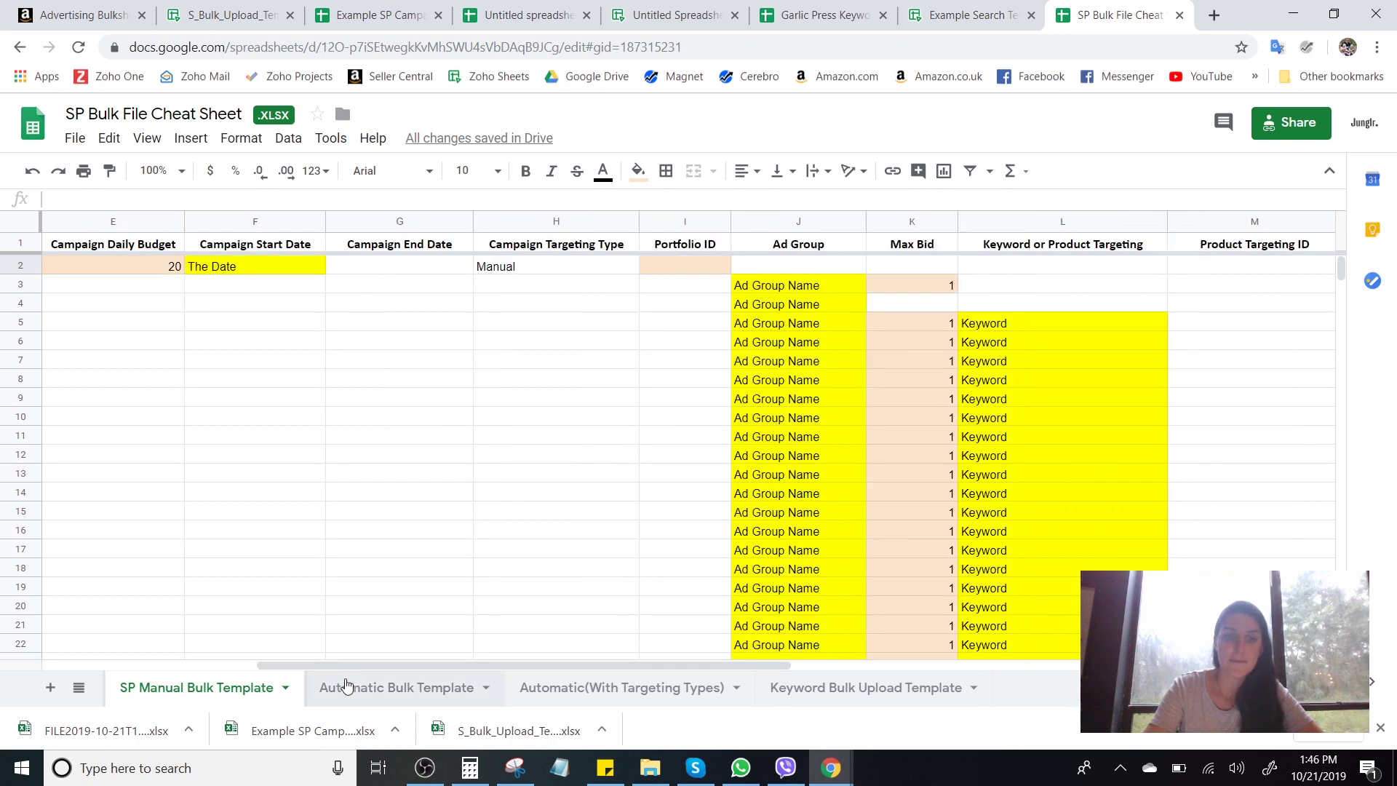
Review the Automatic Bulk Template's Campaign, Ad Group and Ad rows, including the start date, Max Bid, SKU and Bidding strategy cells.
click(350, 687)
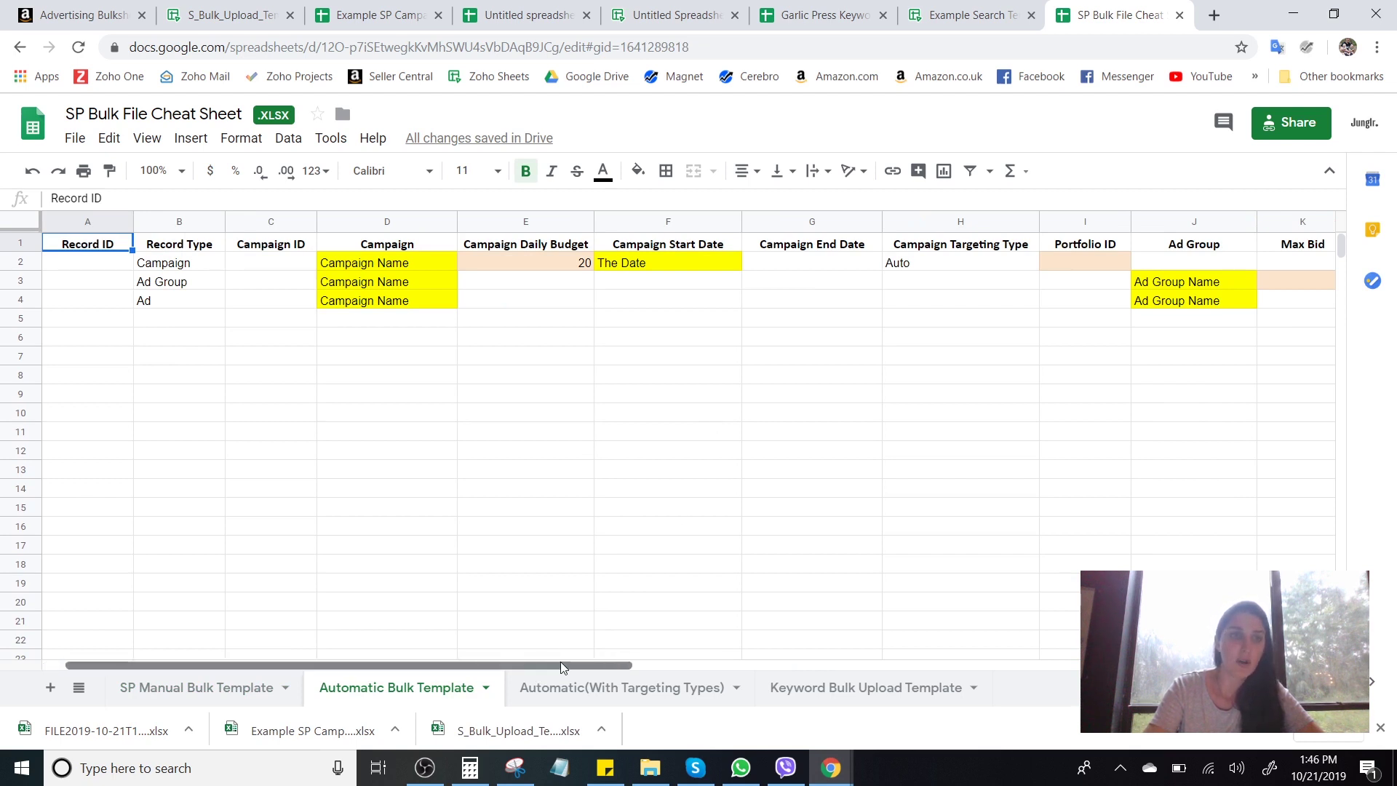
click(173, 267)
click(184, 286)
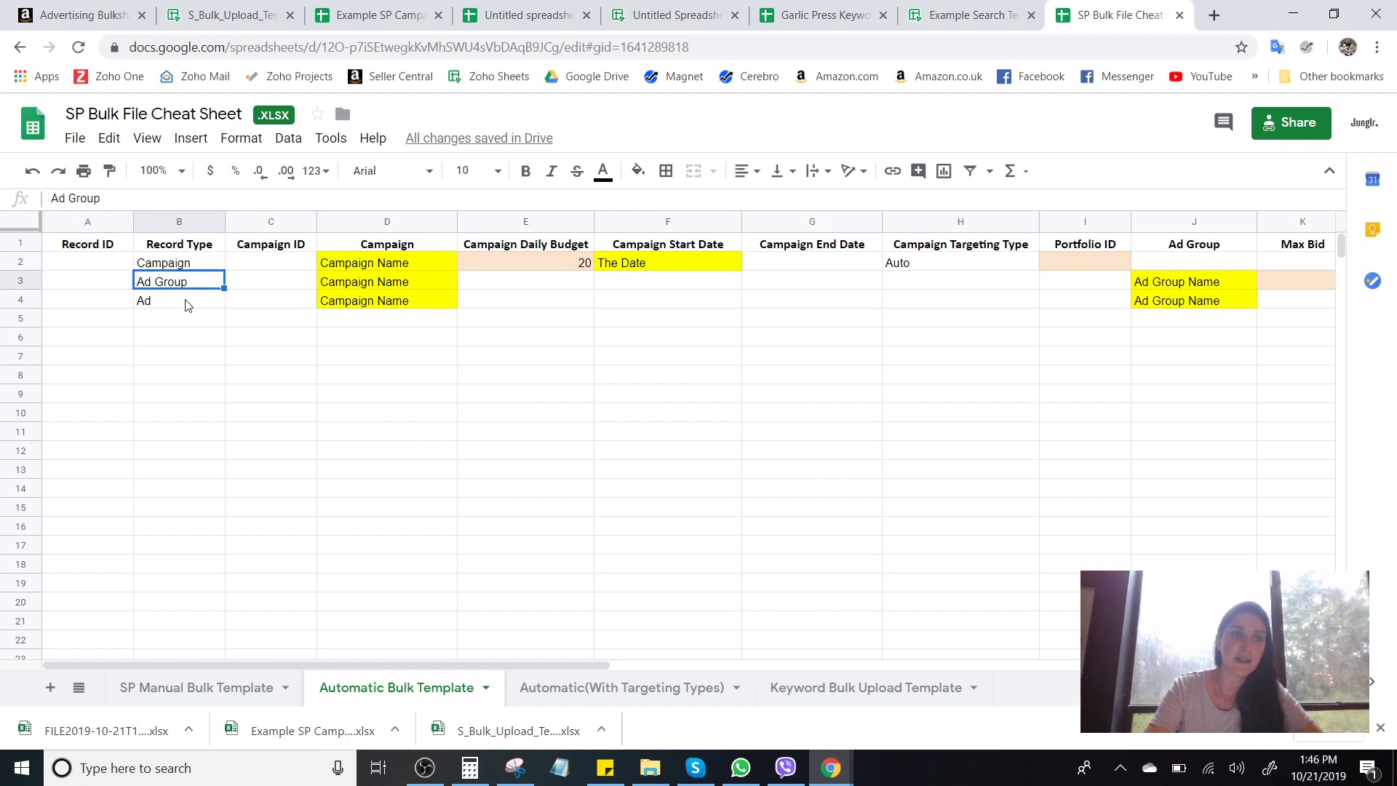
click(187, 306)
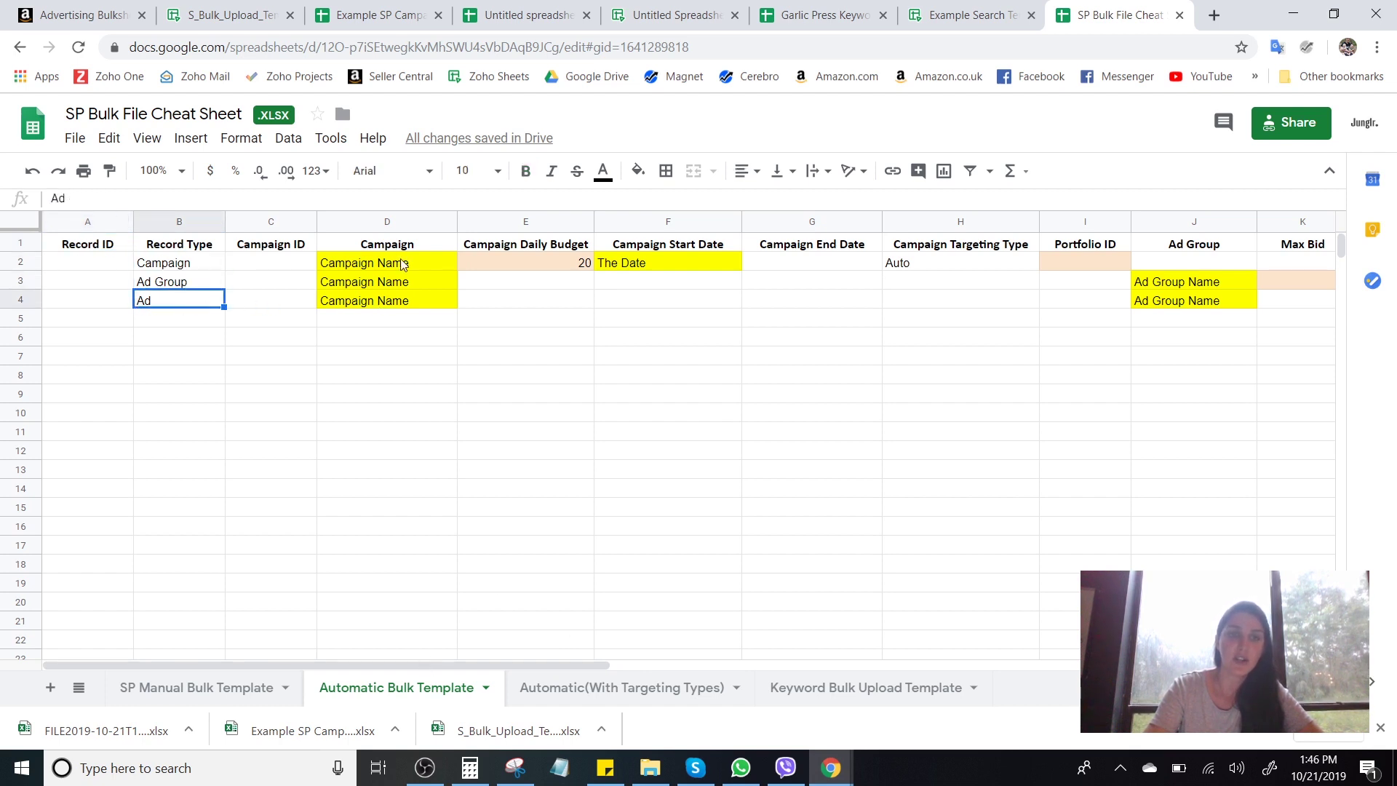
click(636, 265)
drag(489, 666, 729, 666)
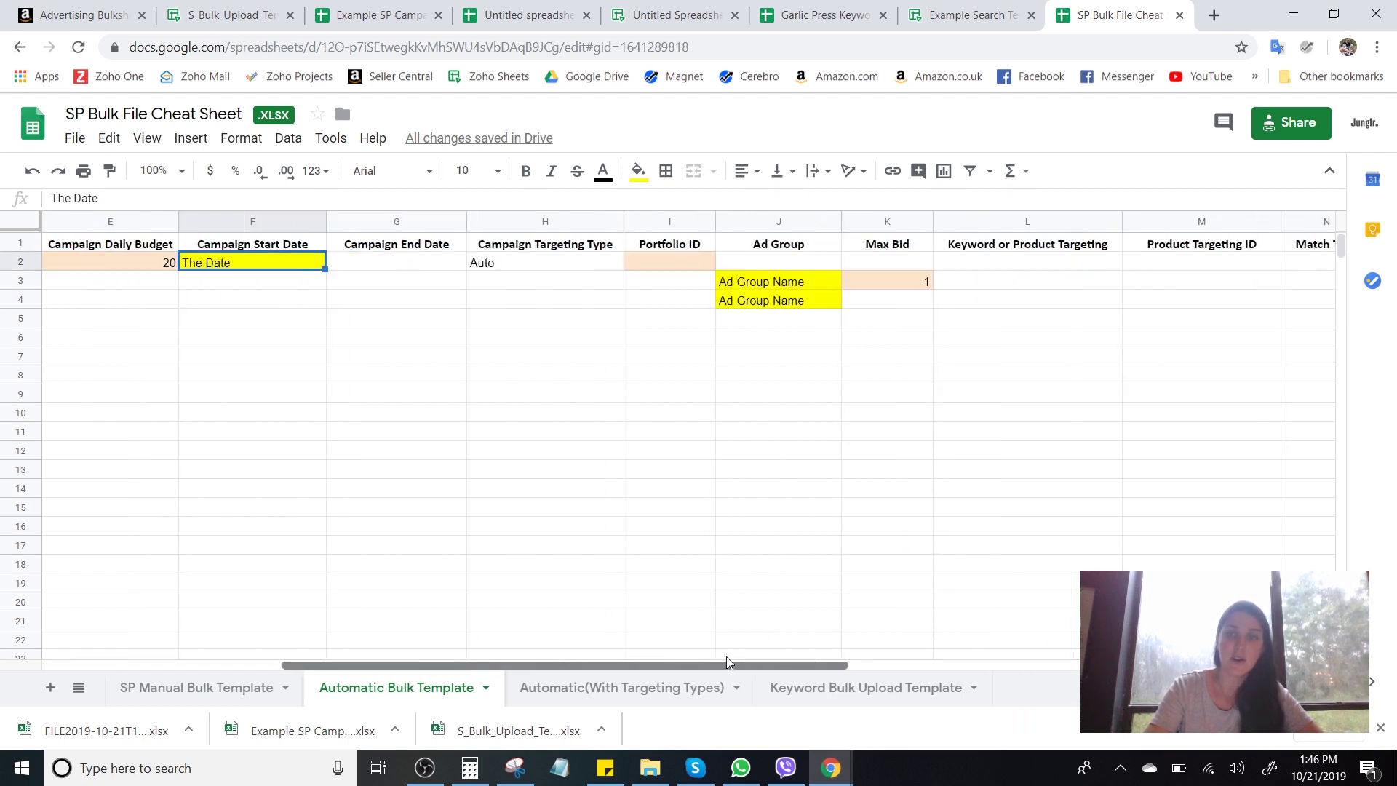
click(903, 282)
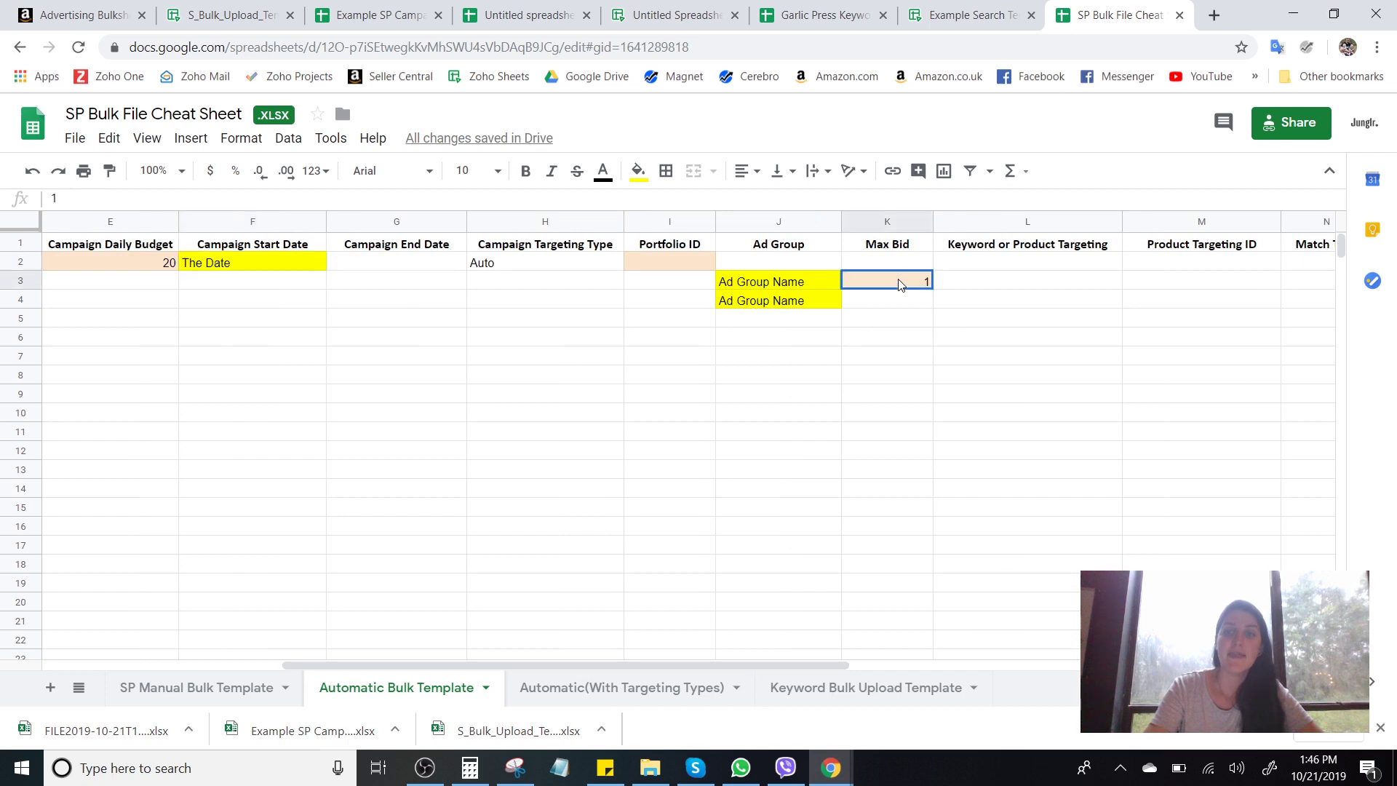
drag(725, 666, 816, 666)
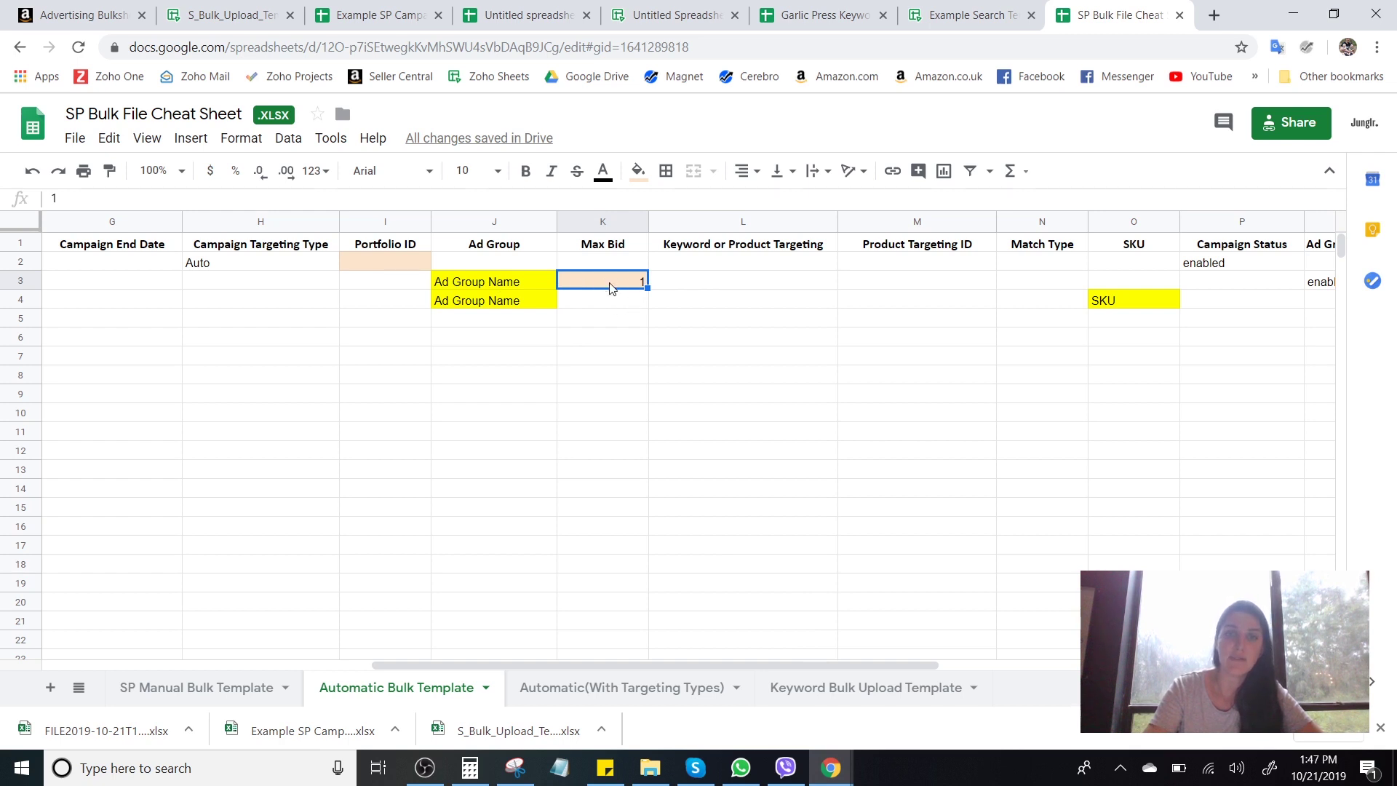
click(1129, 307)
drag(641, 665, 773, 673)
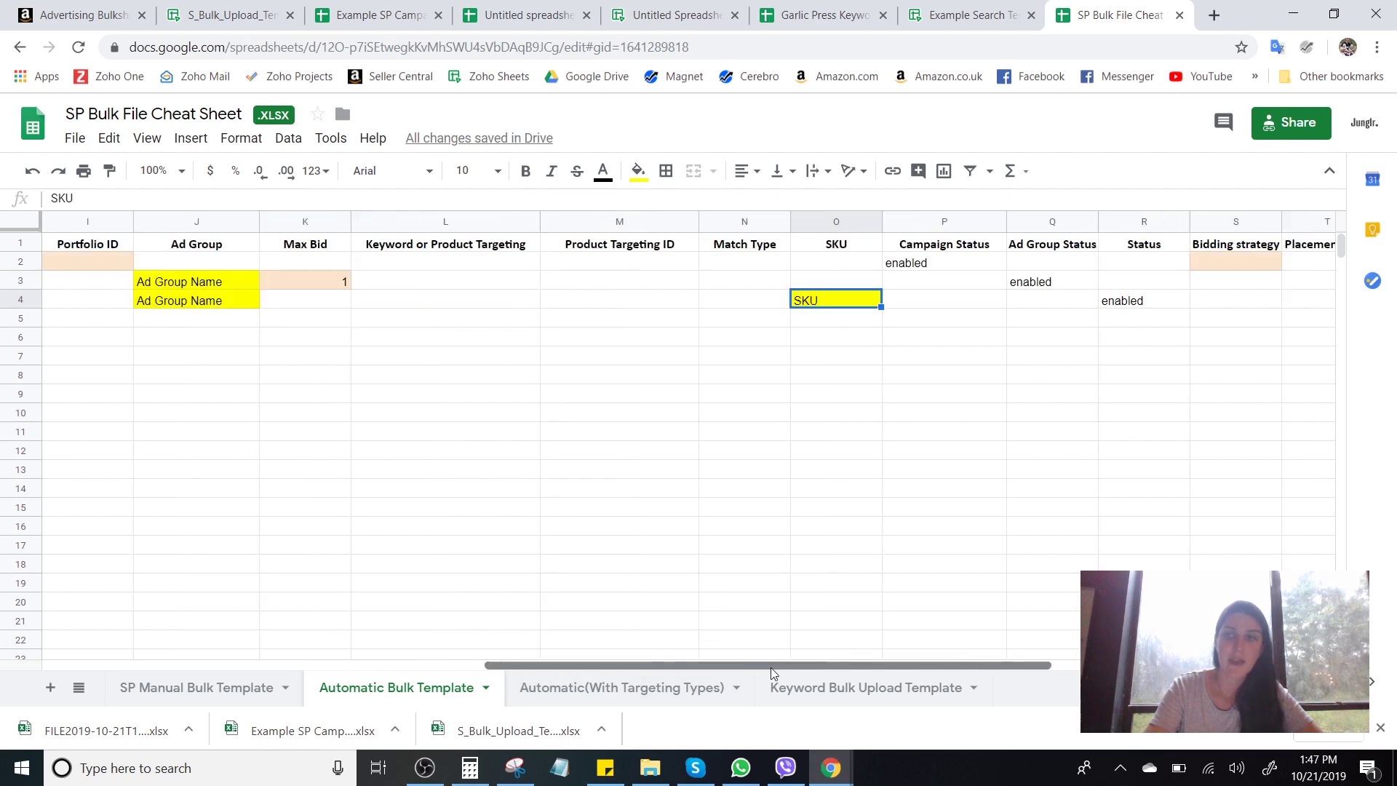
click(1252, 263)
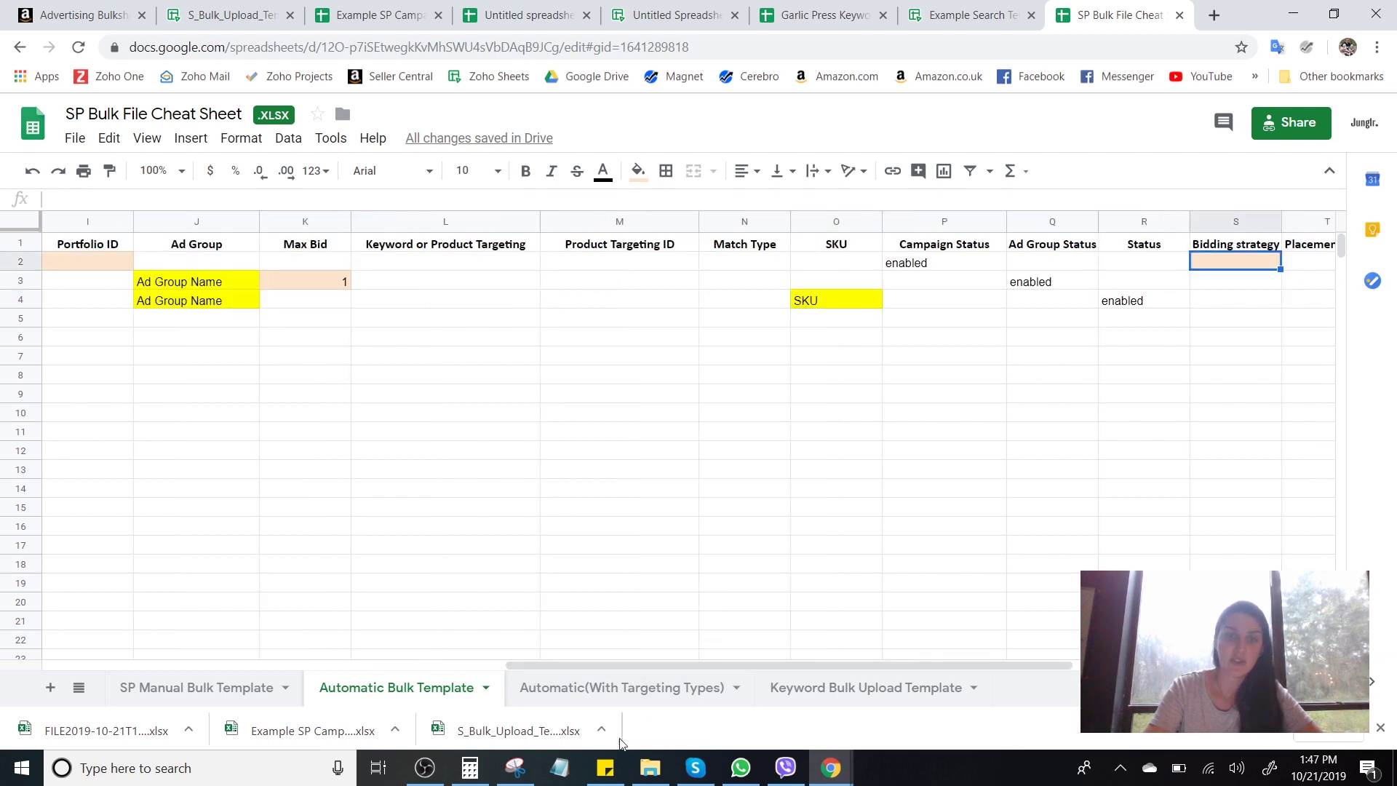
drag(677, 664, 599, 665)
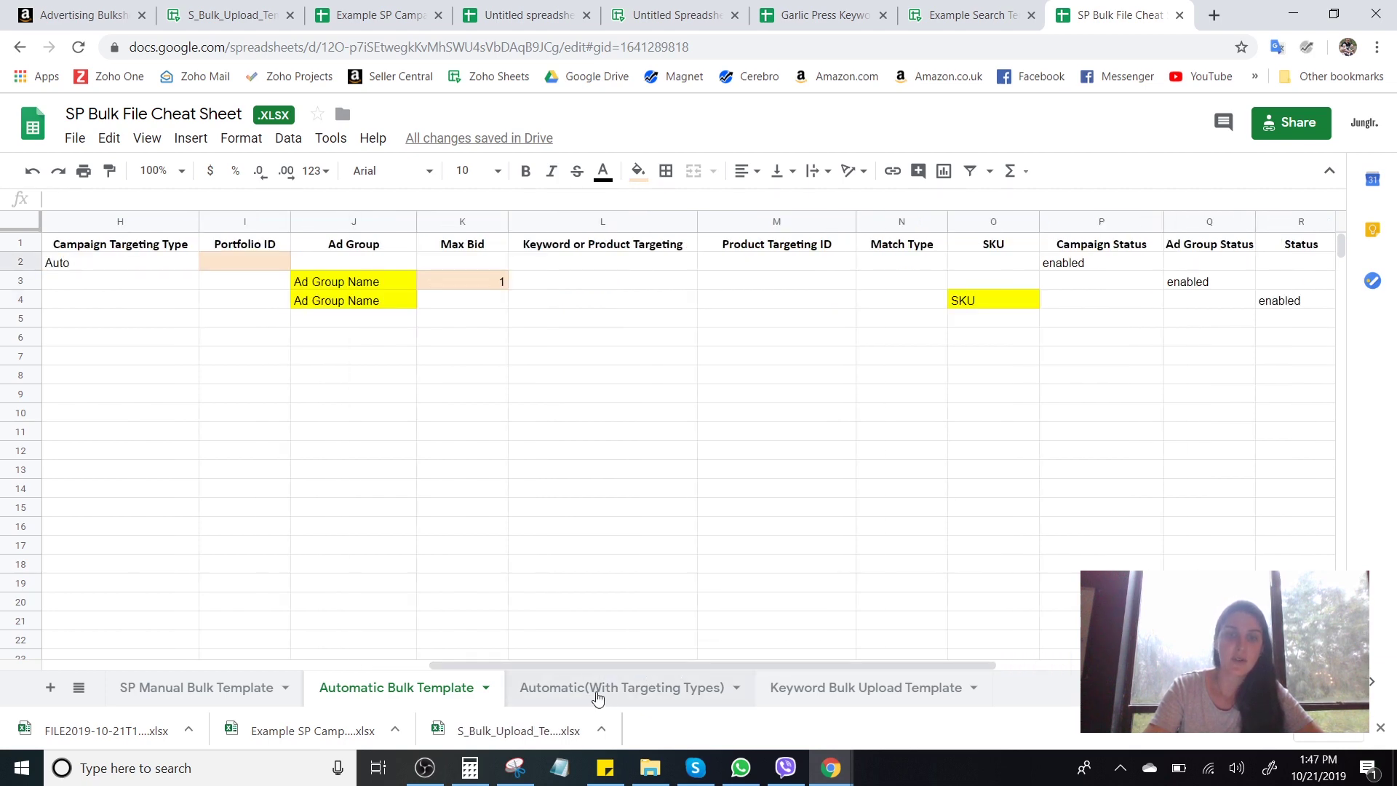
Review the Automatic(With Targeting Types) template's Product Targeting rows for close-match, loose-match, complements and substitutes.
click(596, 697)
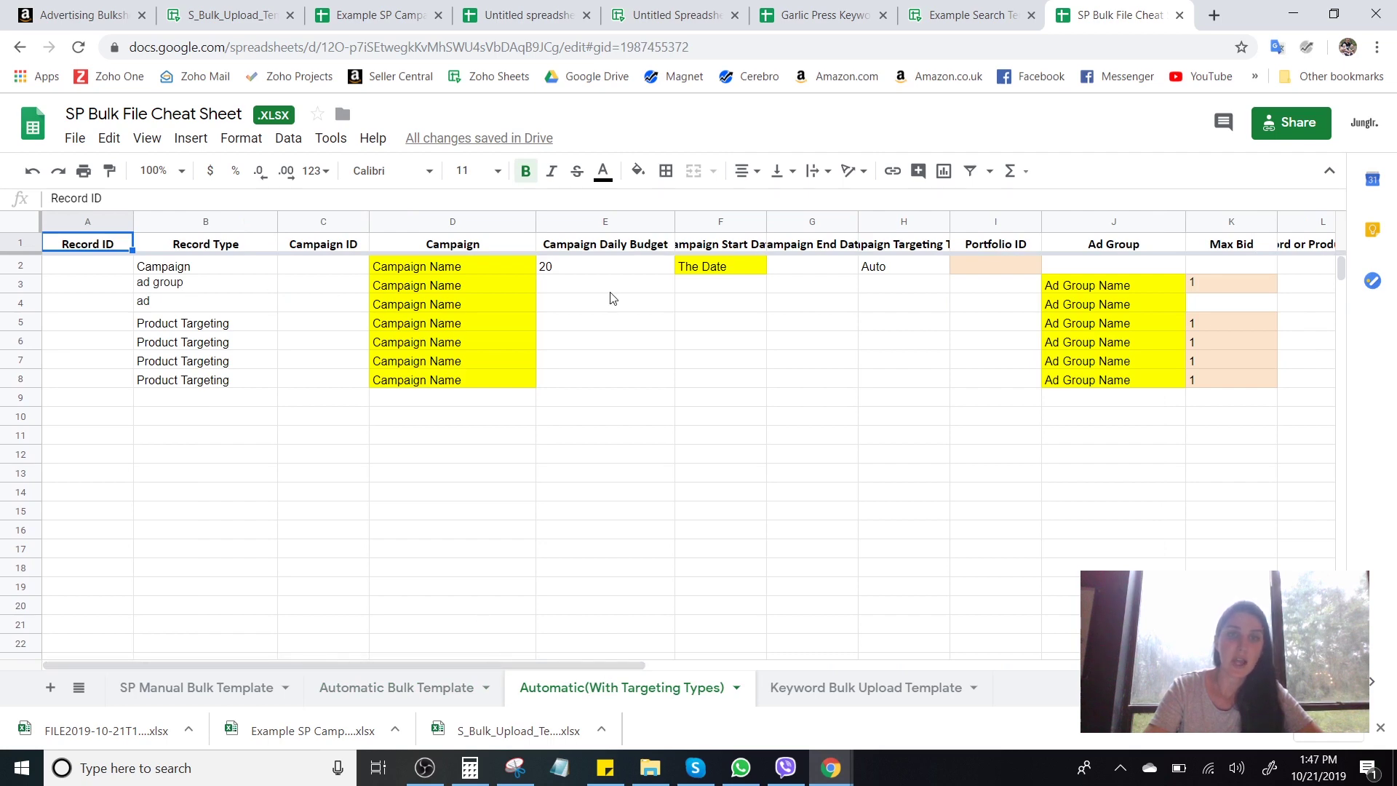
drag(469, 667, 780, 680)
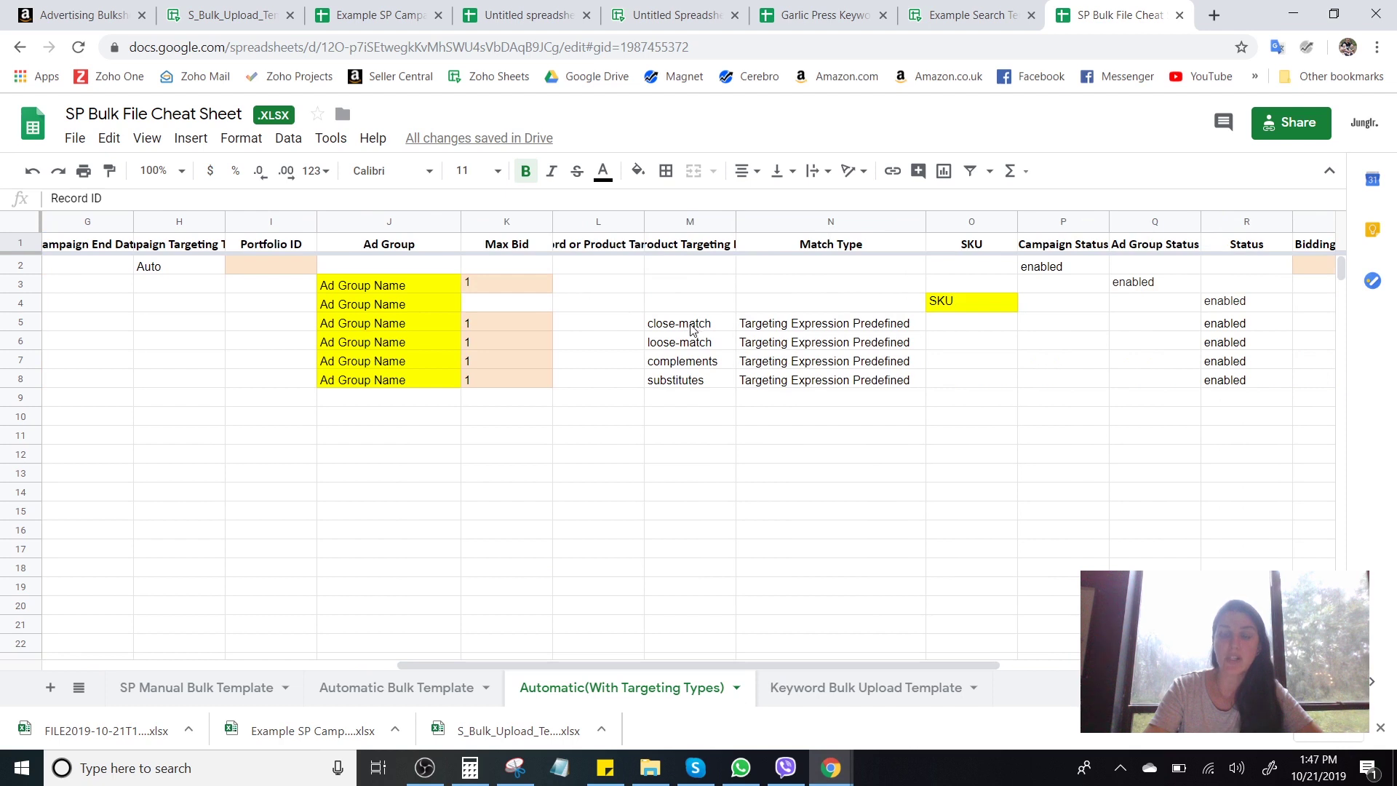
drag(417, 320, 701, 324)
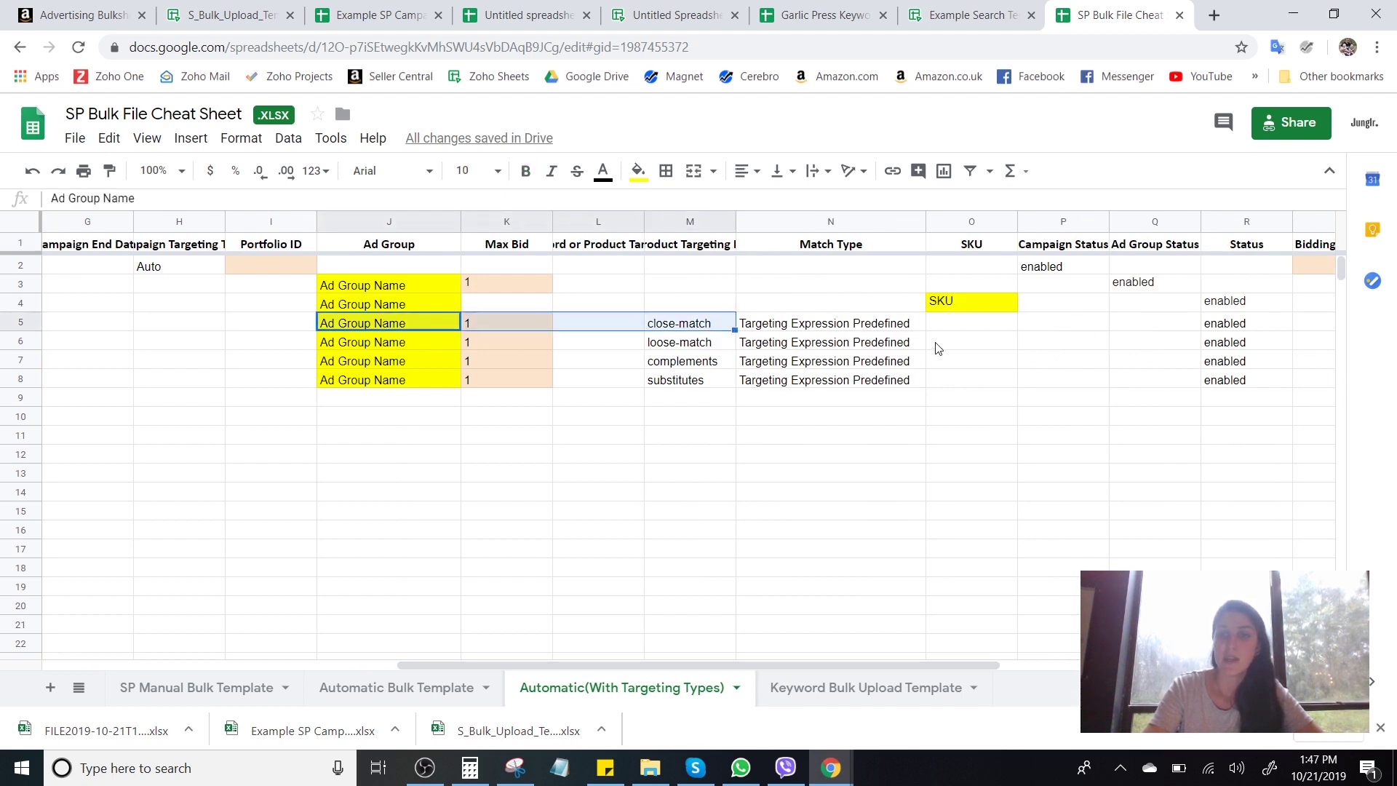
click(687, 325)
click(685, 351)
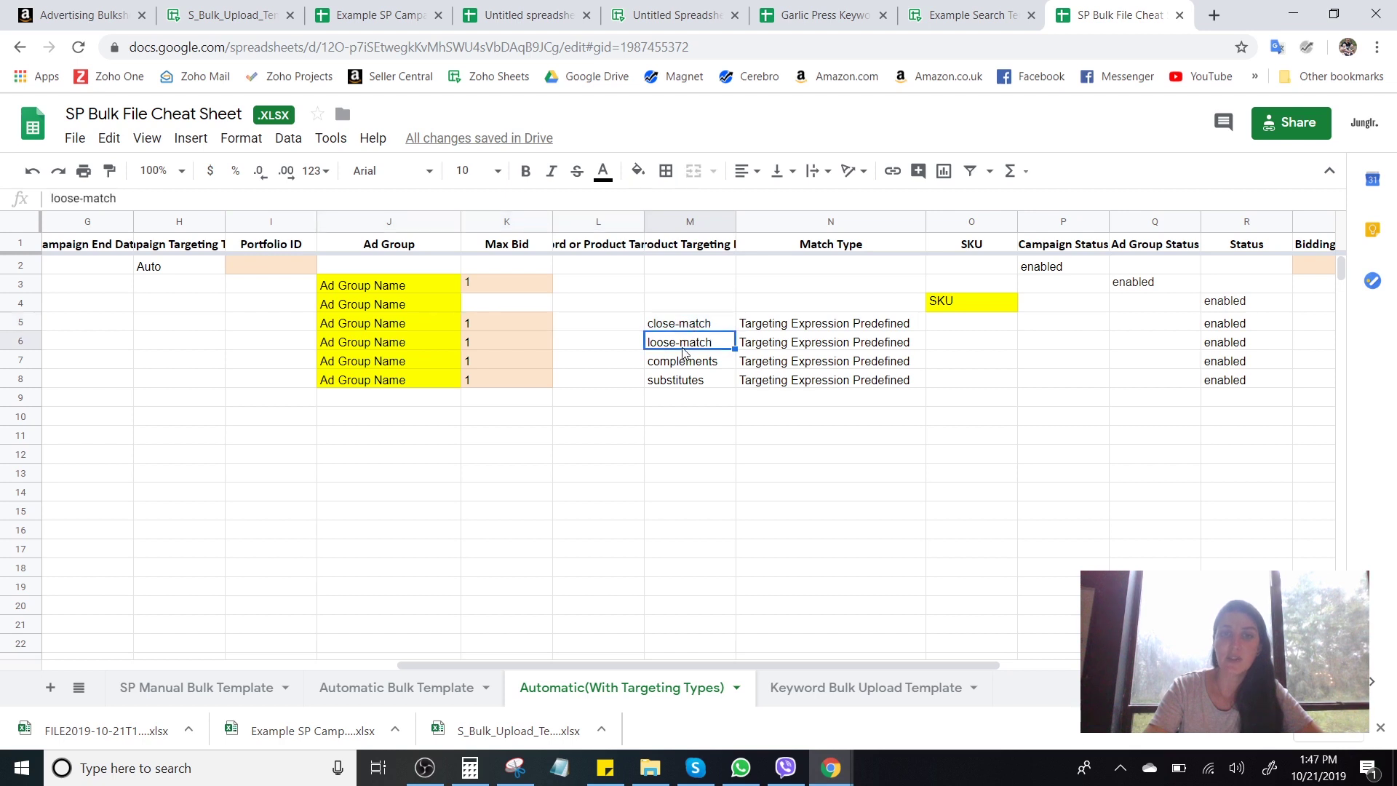
click(688, 325)
click(690, 346)
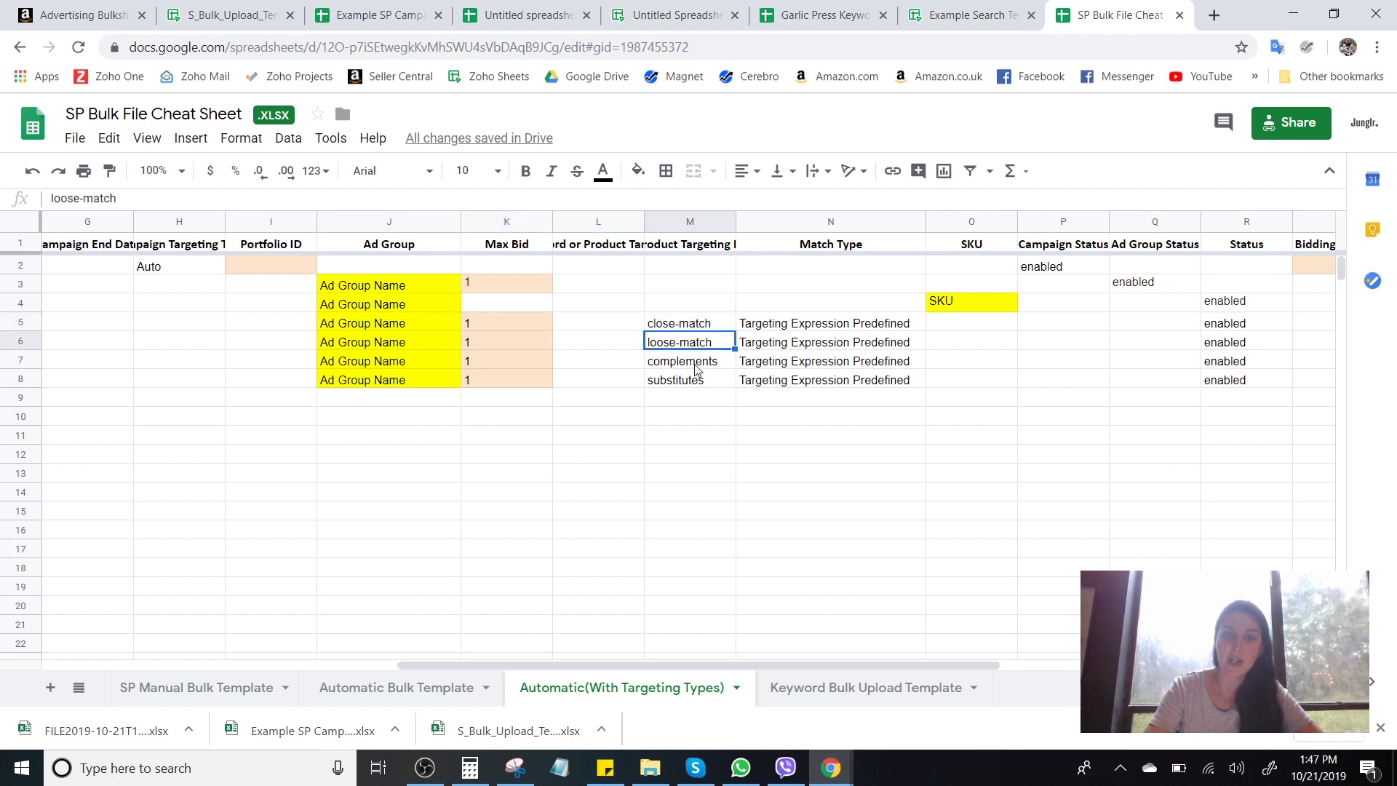
click(697, 365)
click(701, 385)
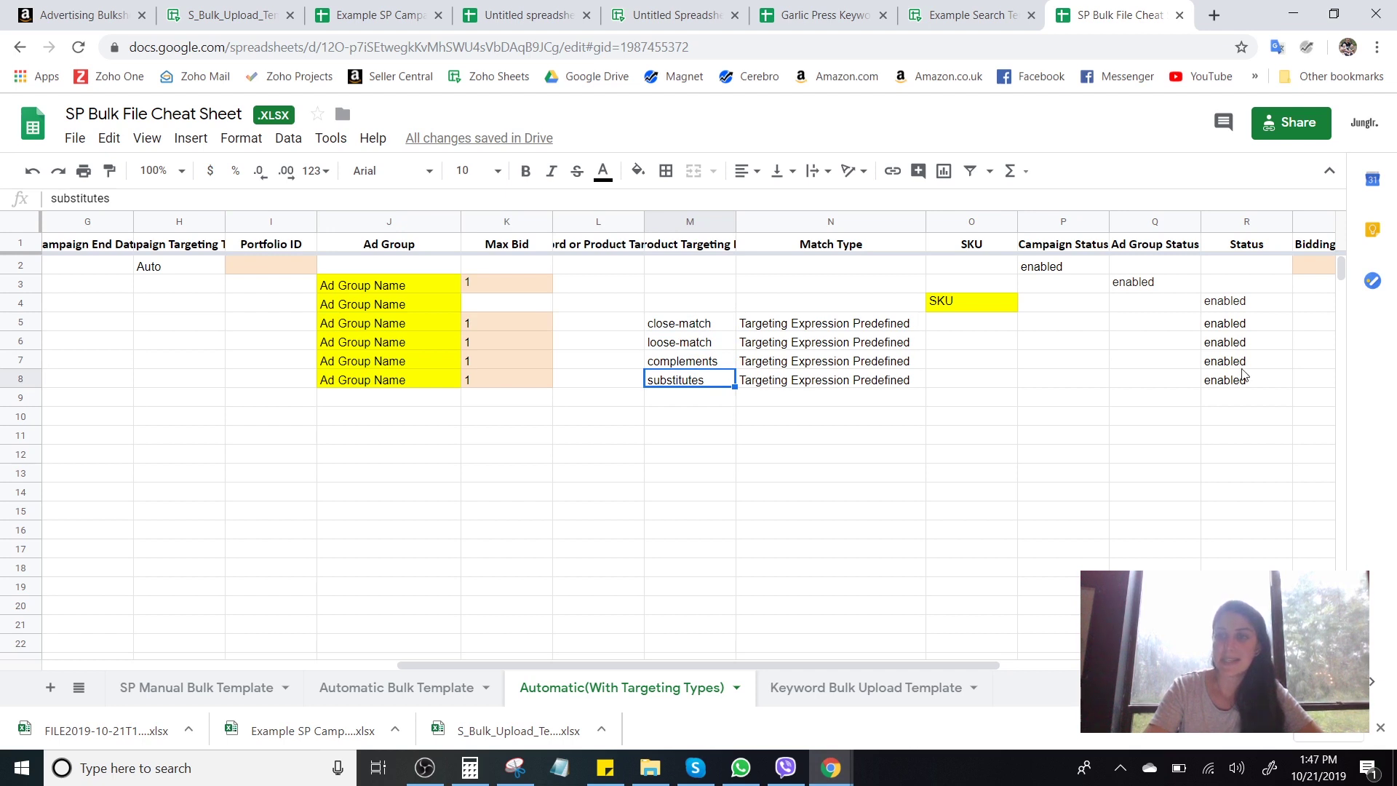
Set the Status of the loose-match row to paused.
click(1249, 342)
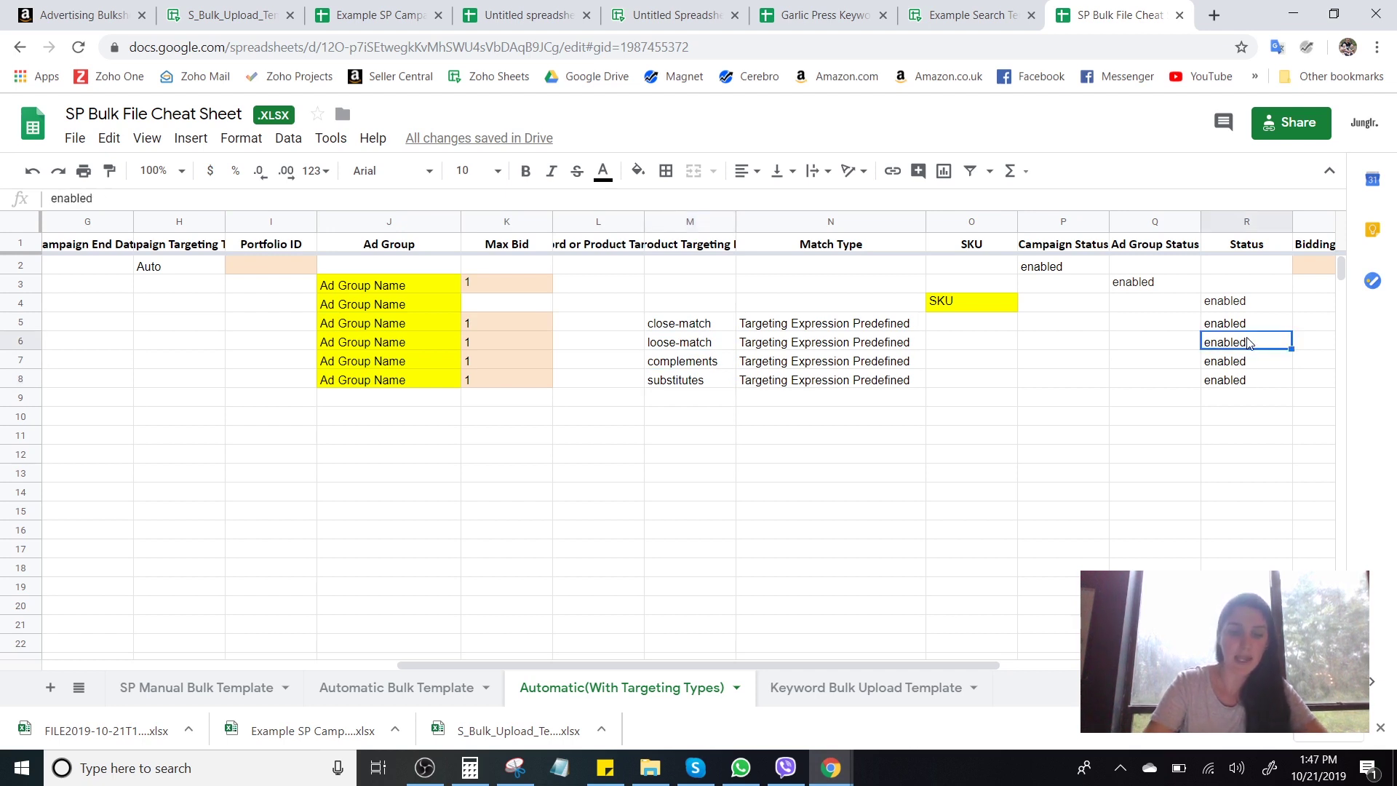
text(paused)
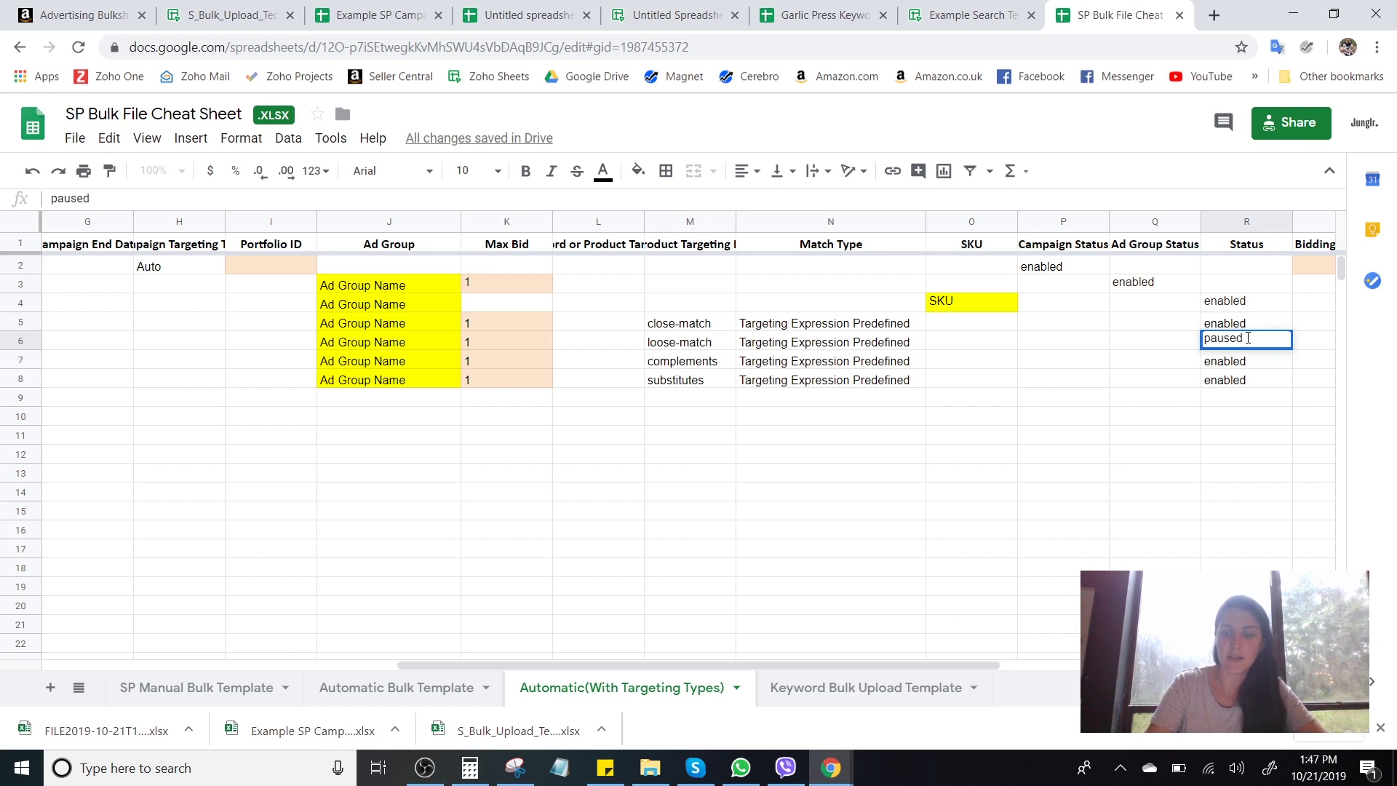
key(Return)
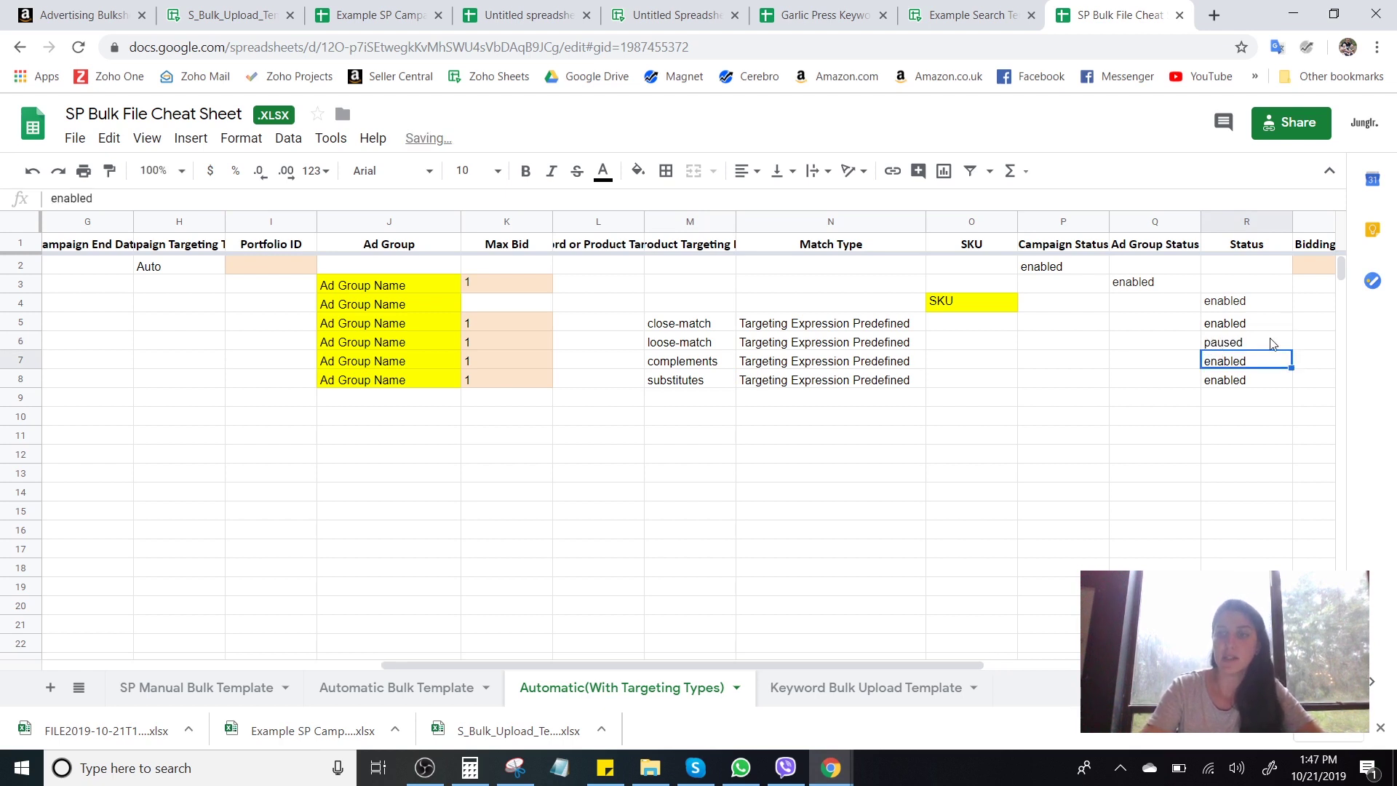
Set the loose-match row's Status back to enabled.
click(1254, 347)
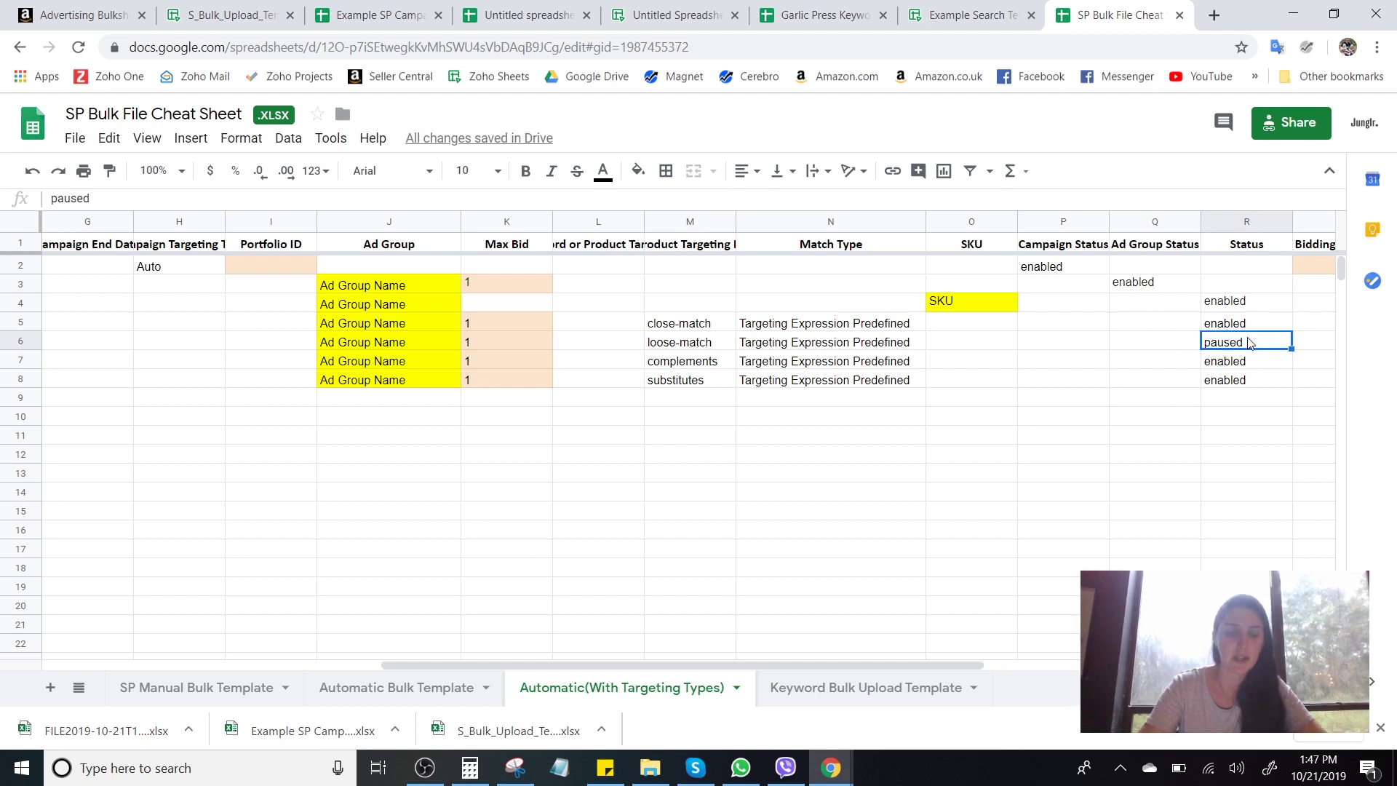
text(enabled)
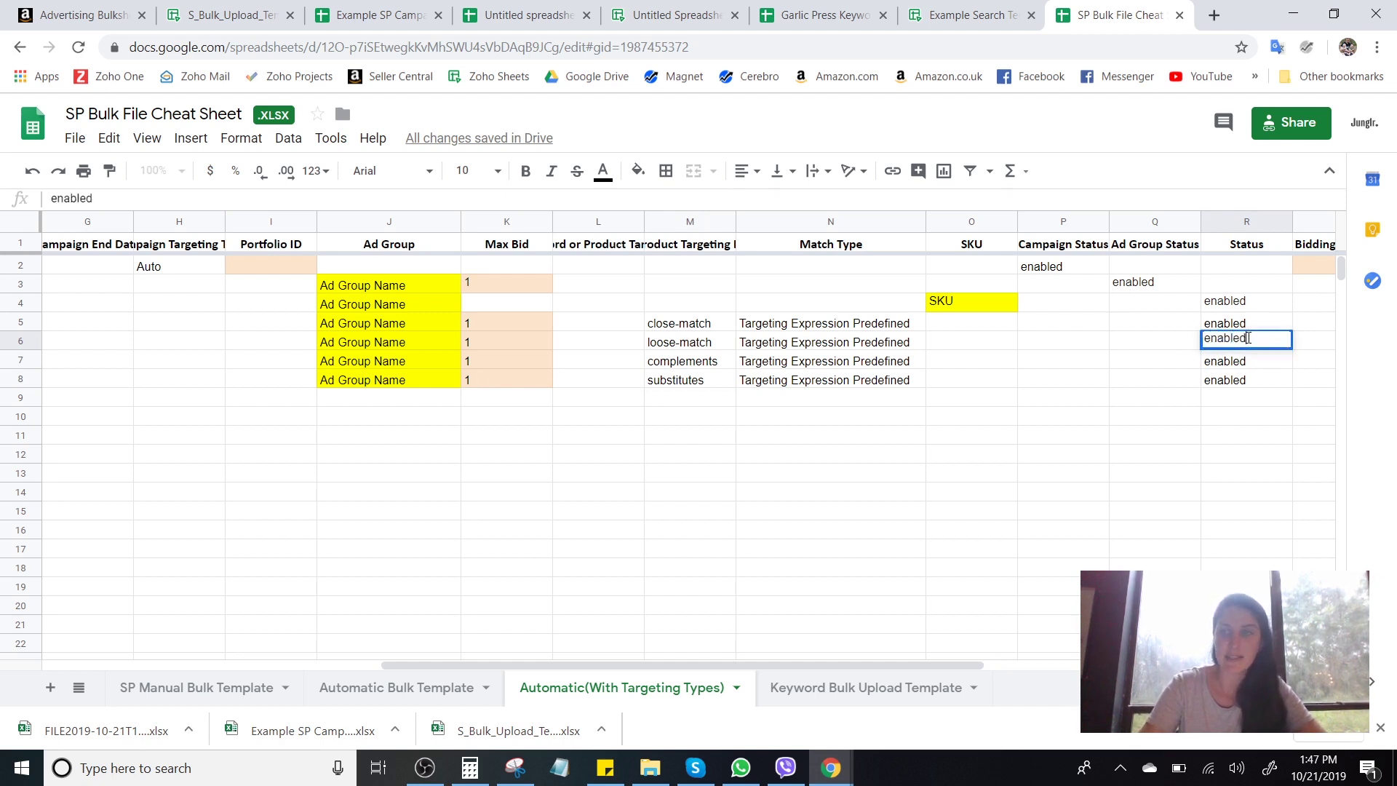
key(Return)
click(1251, 345)
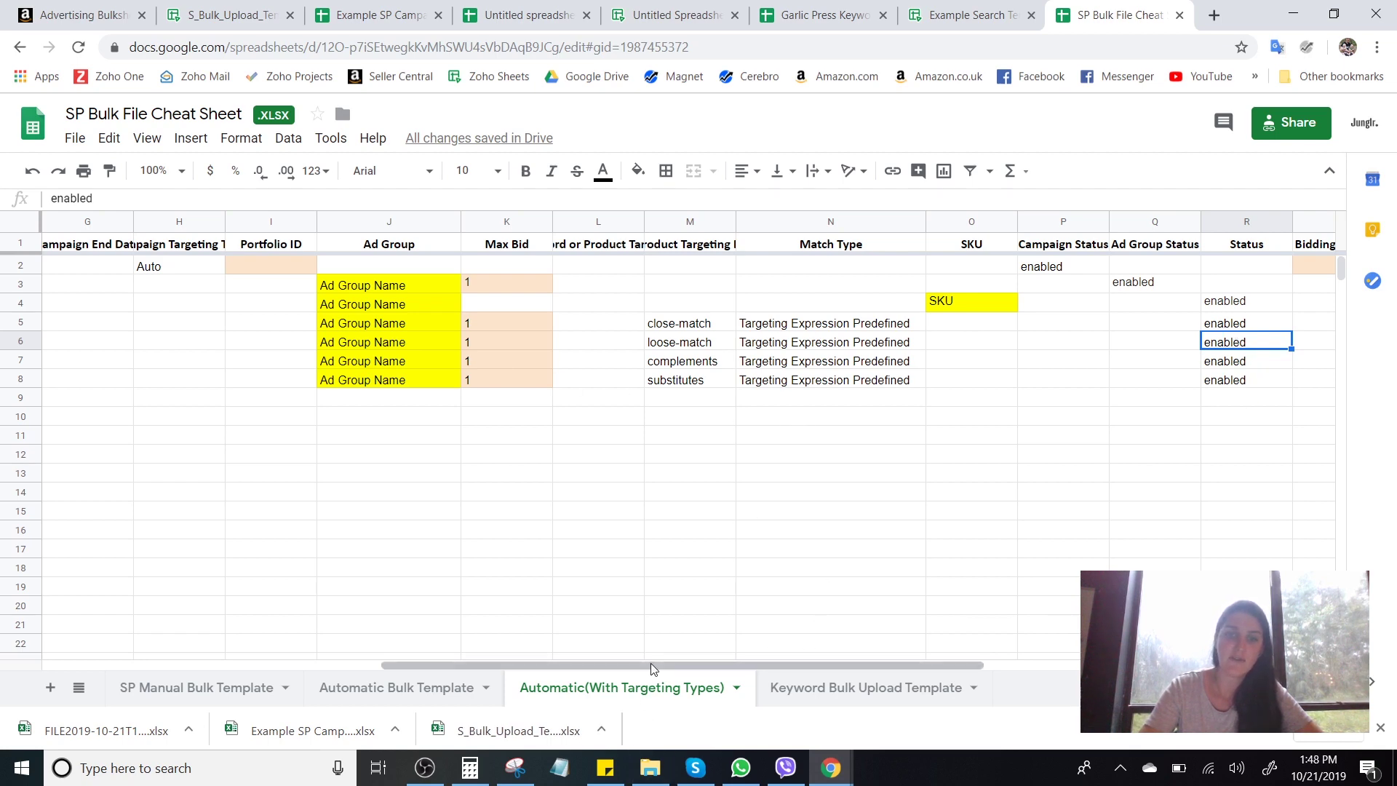
View the Keyword Bulk Upload Template and compare it with the untitled keyword upload sheet and the Example Search Term Report.
drag(651, 664, 413, 667)
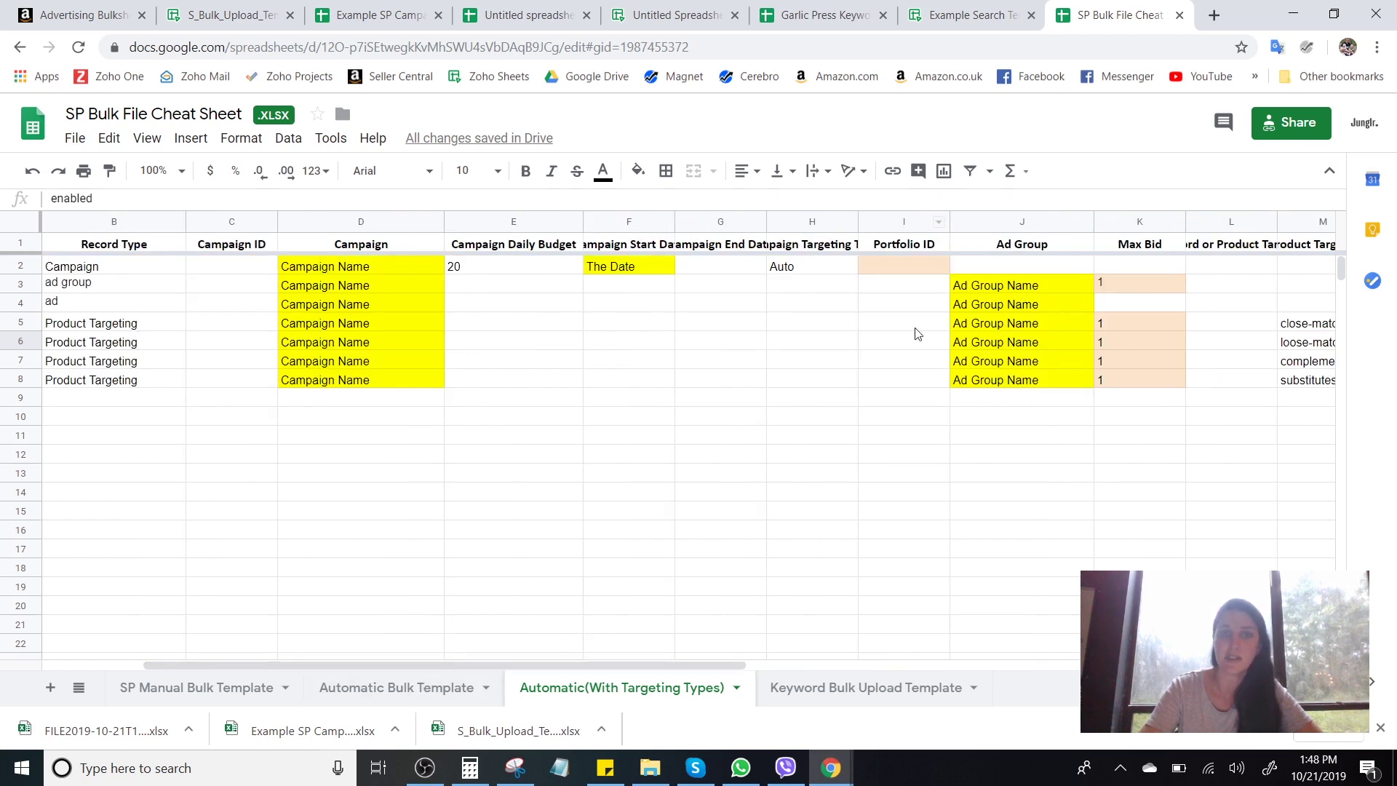
click(831, 704)
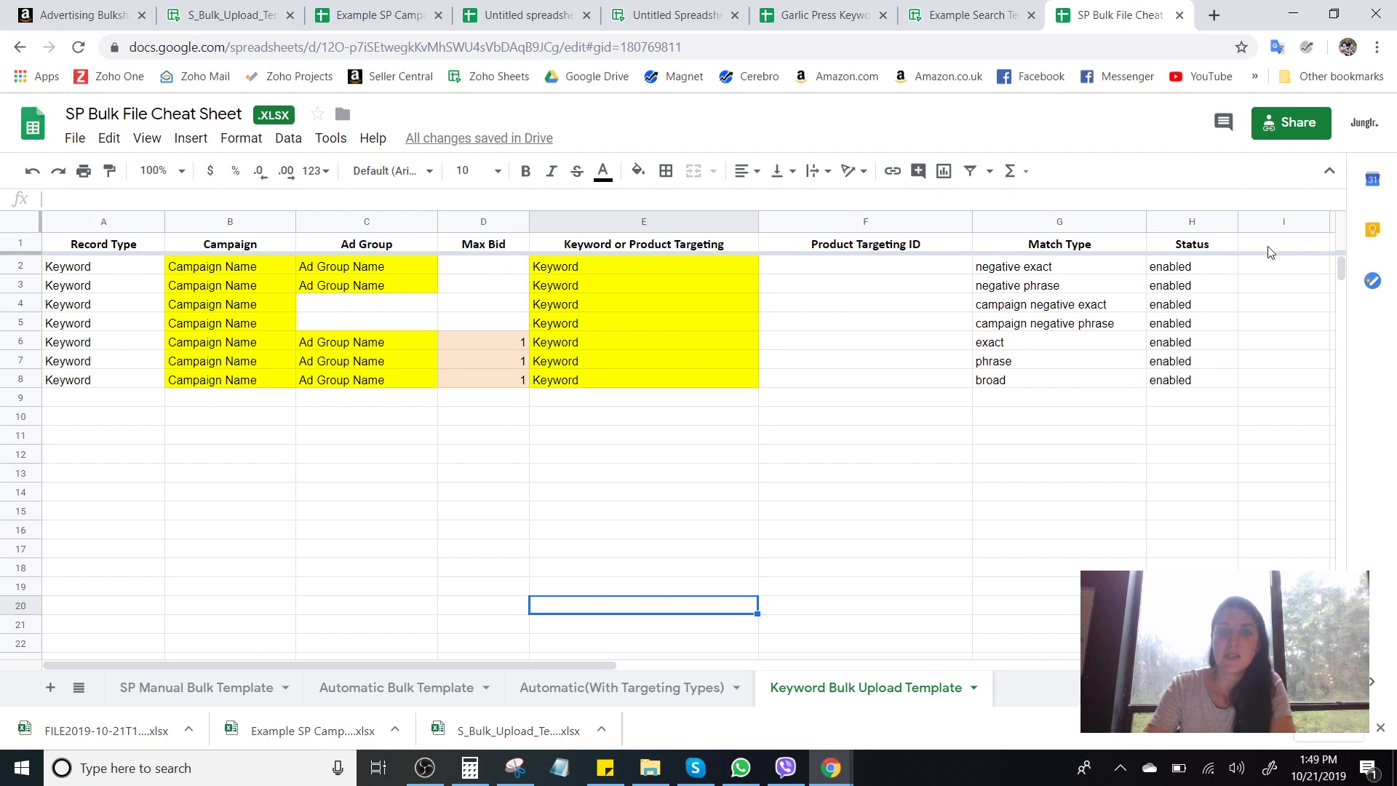
click(505, 10)
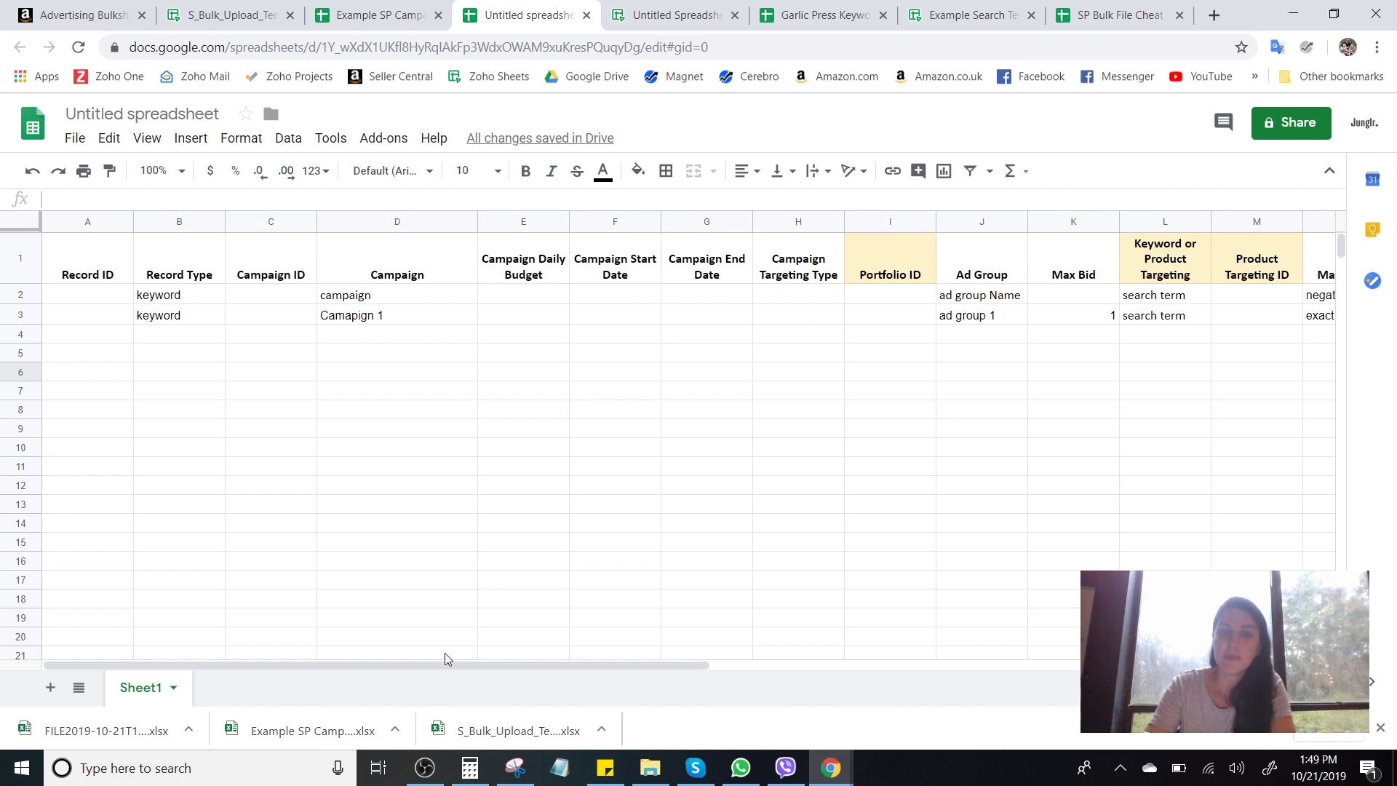
drag(473, 667, 670, 646)
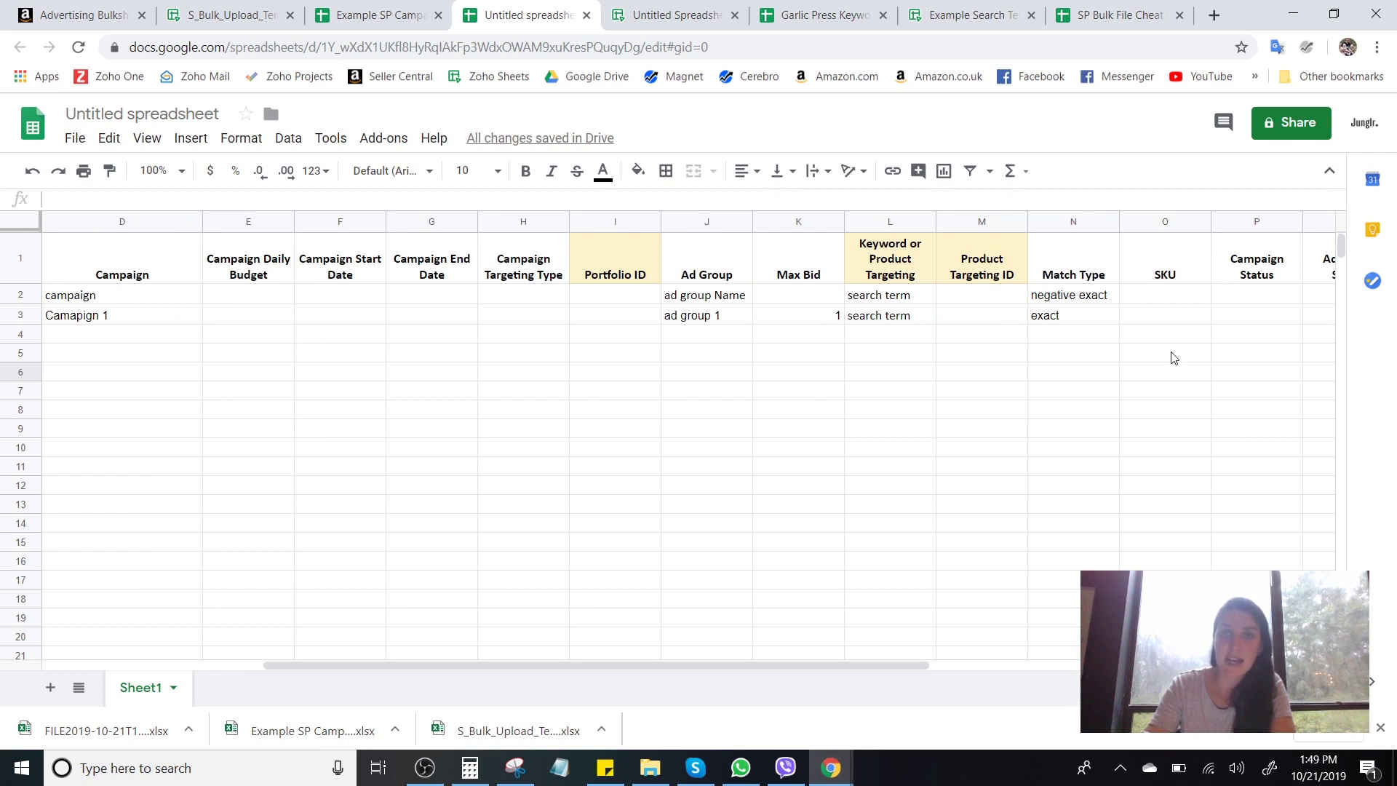
click(979, 6)
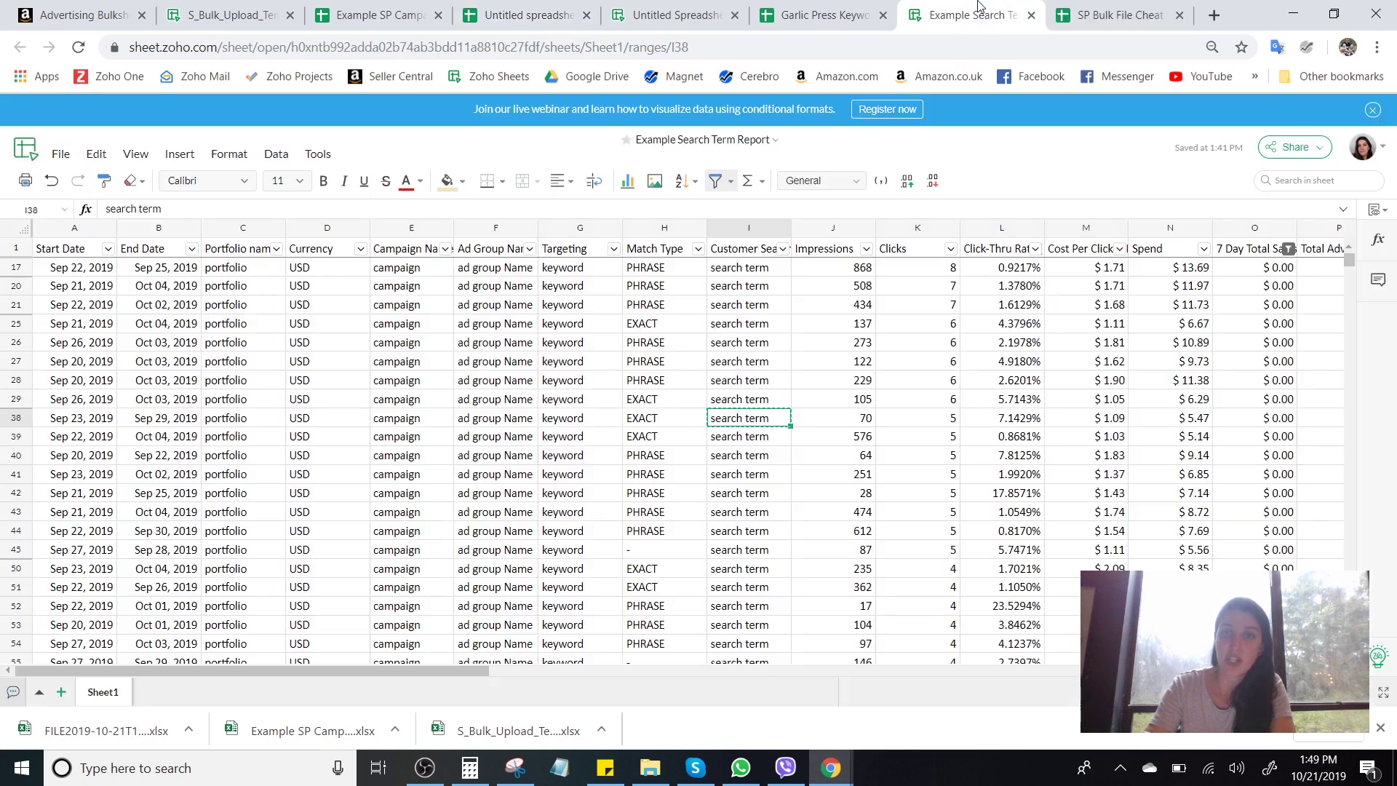
Return to the Keyword Bulk Upload Template and examine the campaign negative exact and campaign negative phrase rows with their Ad Group cells.
click(1086, 10)
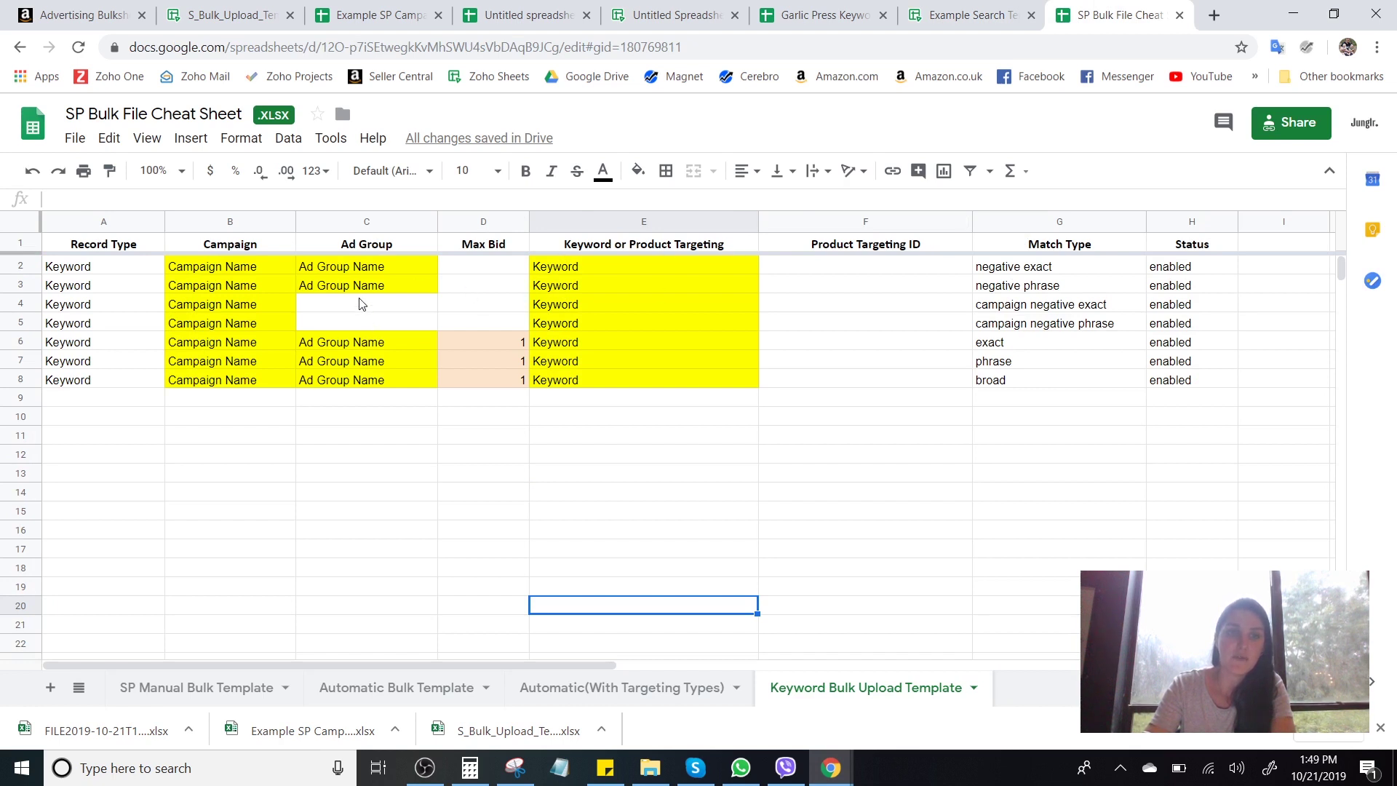
drag(361, 304, 354, 320)
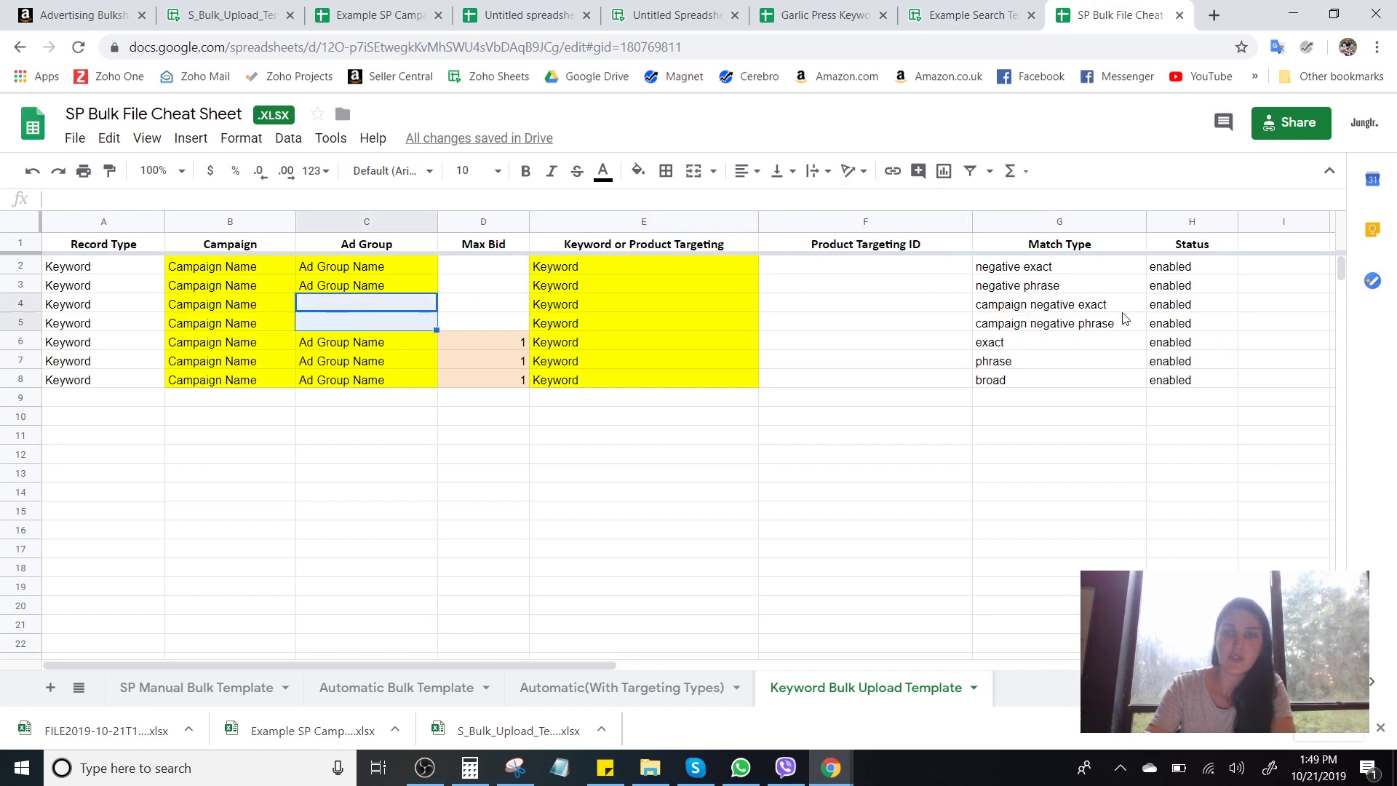
click(1074, 309)
click(1079, 327)
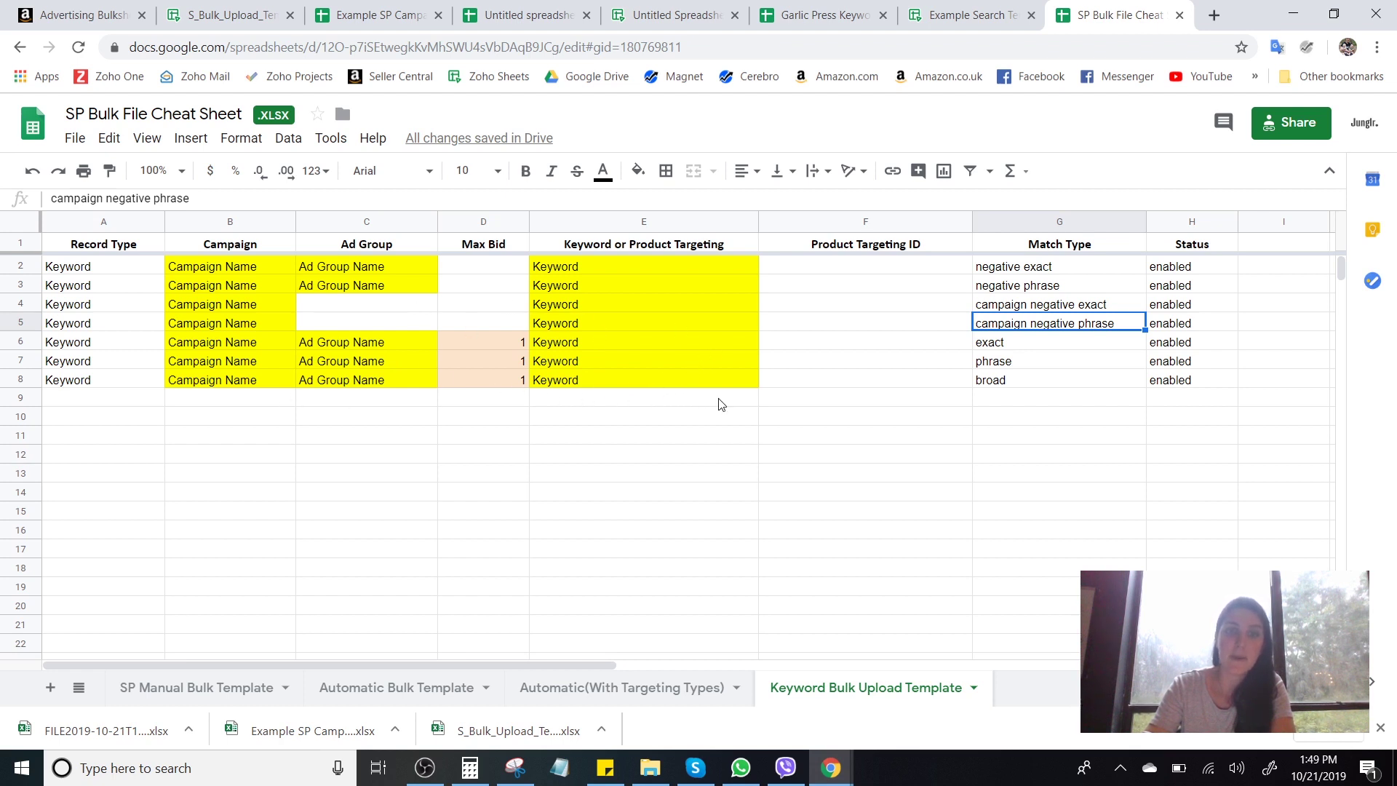
click(877, 404)
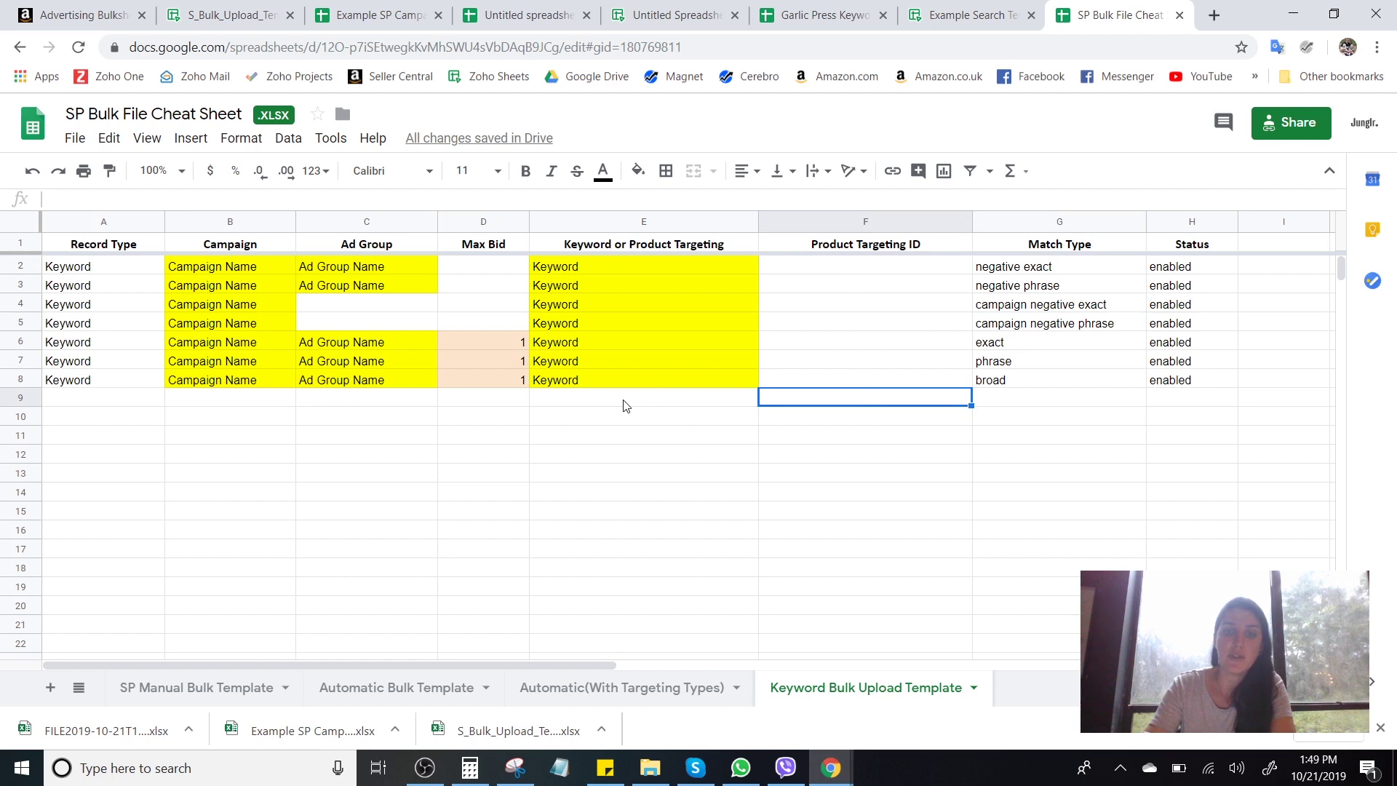
click(837, 412)
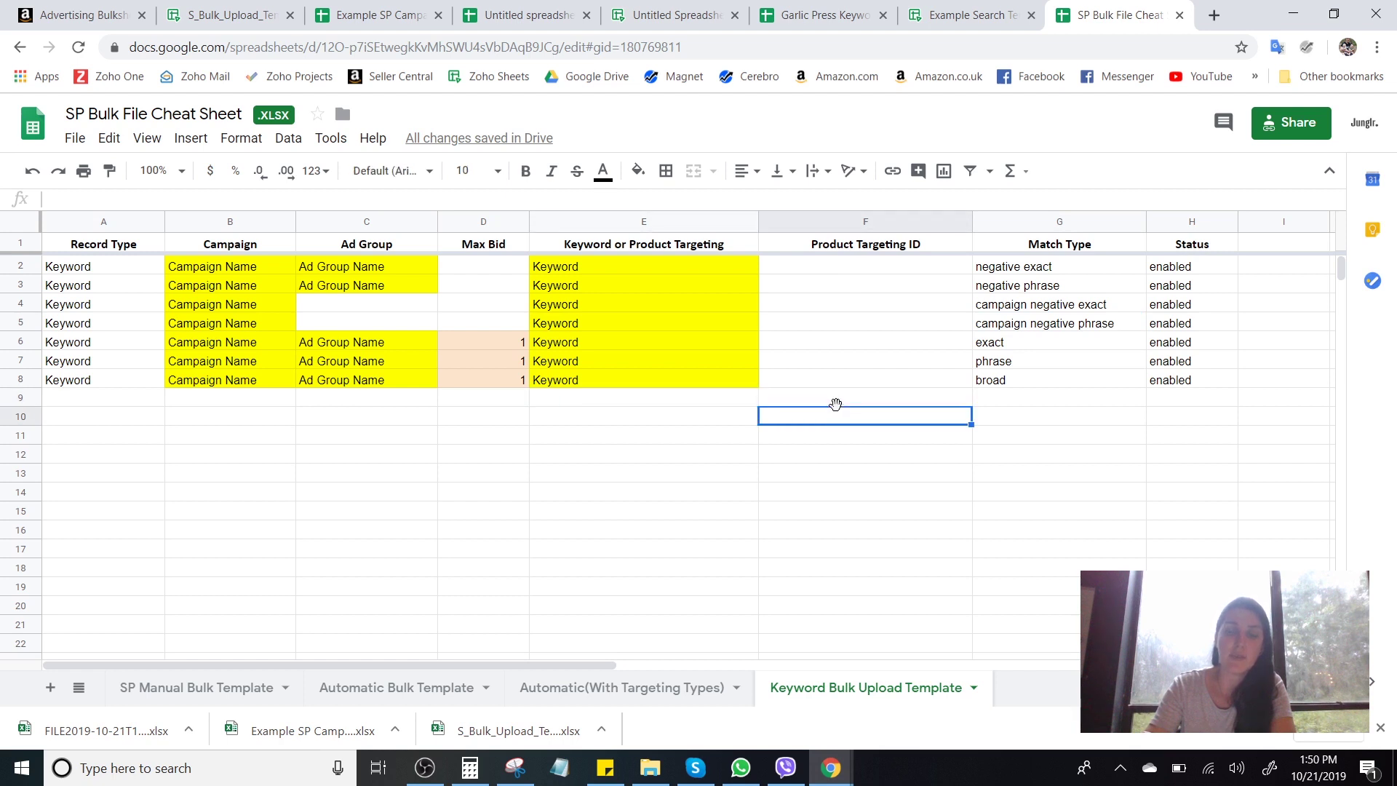
click(837, 403)
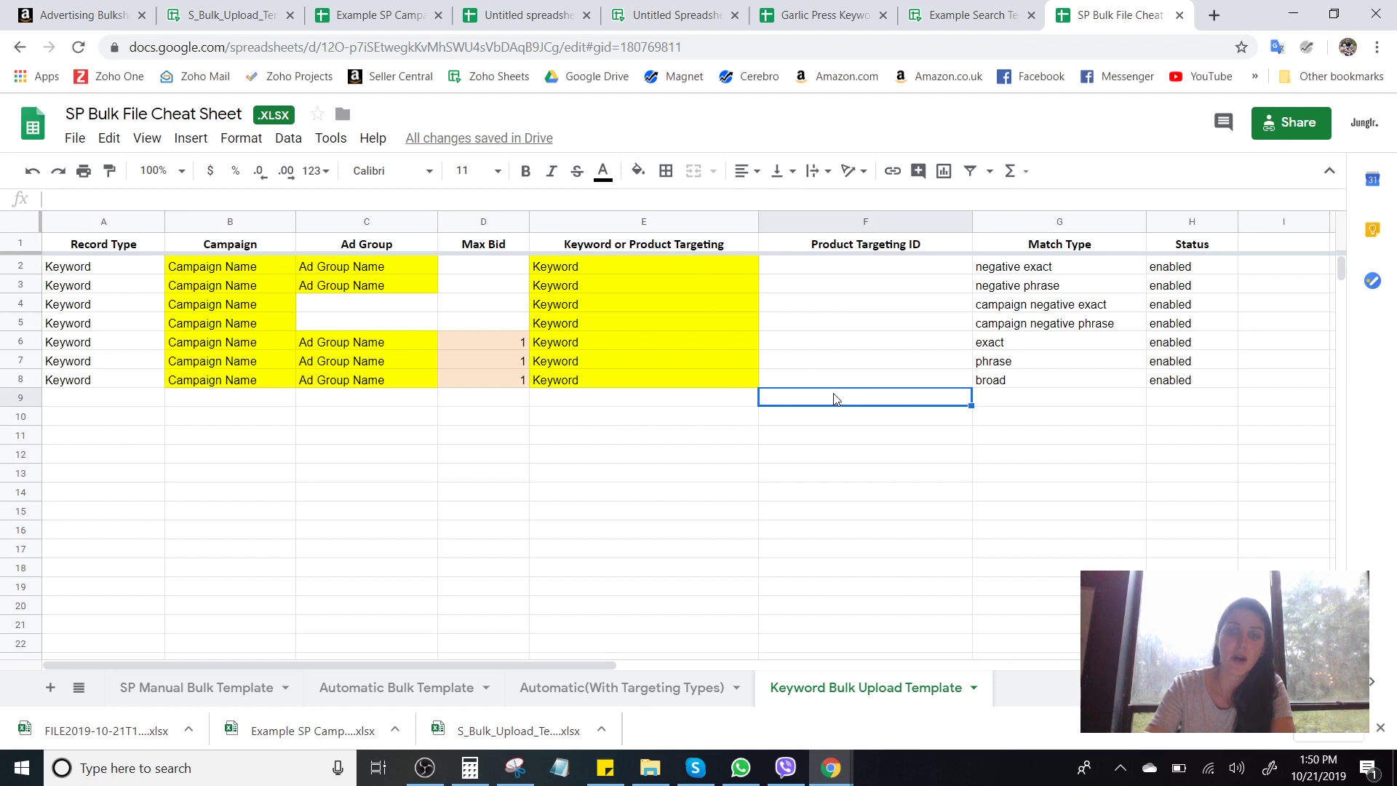
click(1217, 399)
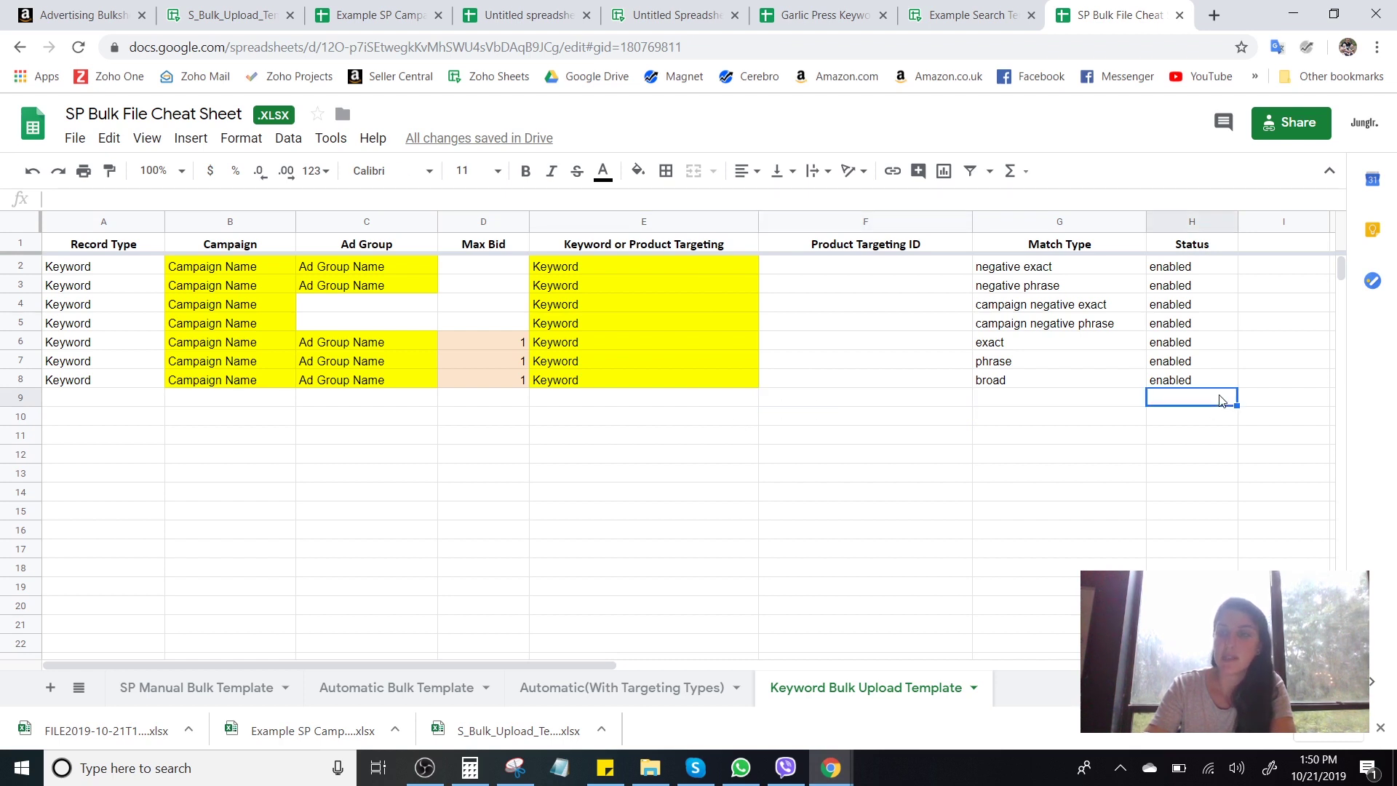